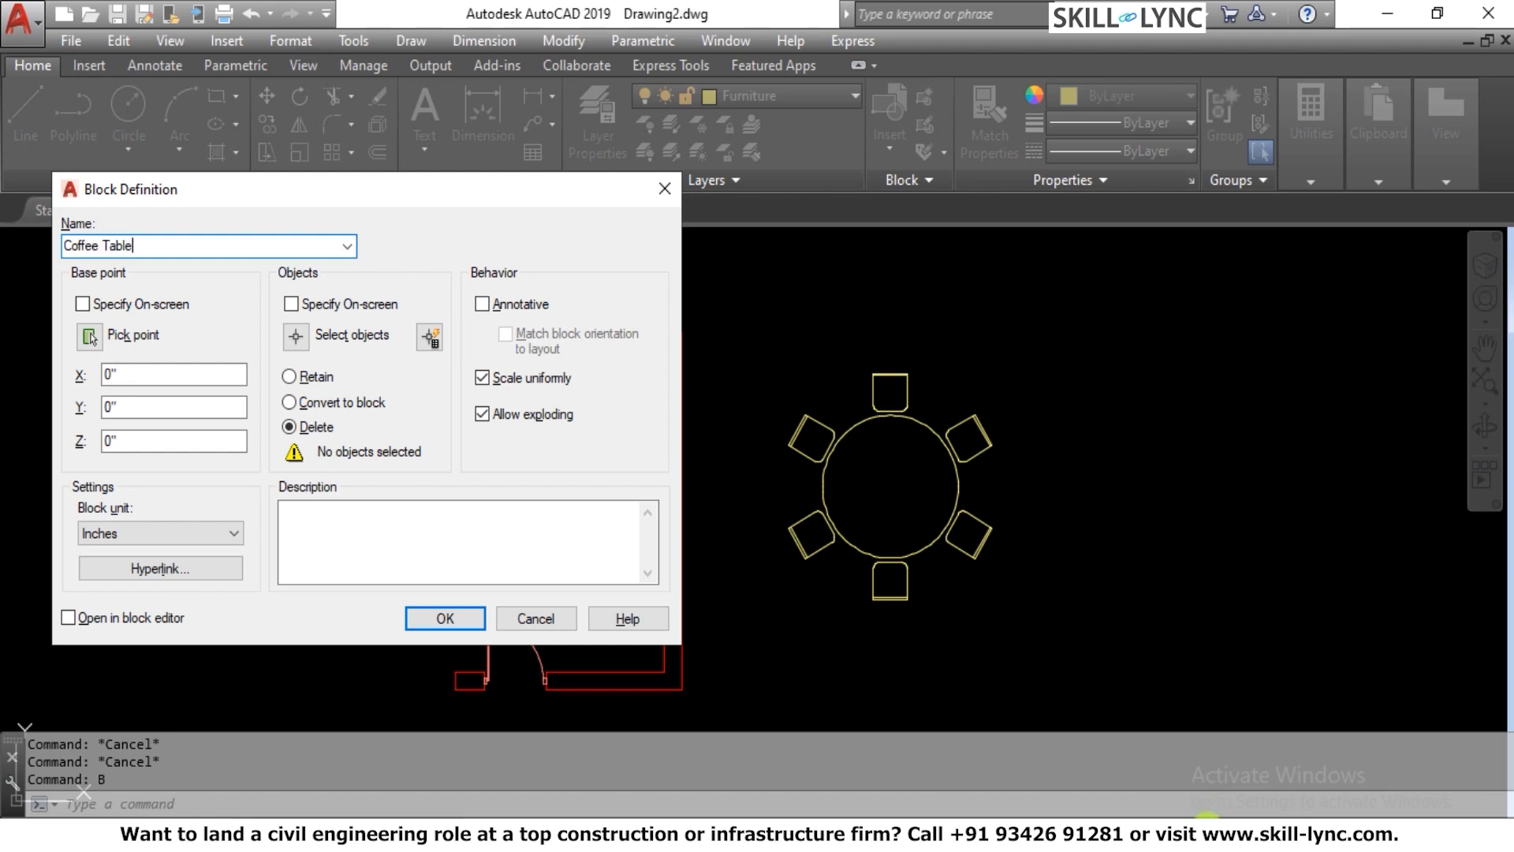
# Define the Coffee Table block from the round table and its six chairs, using the table's centre as the base point
pyautogui.click(299, 345)
pyautogui.click(729, 321)
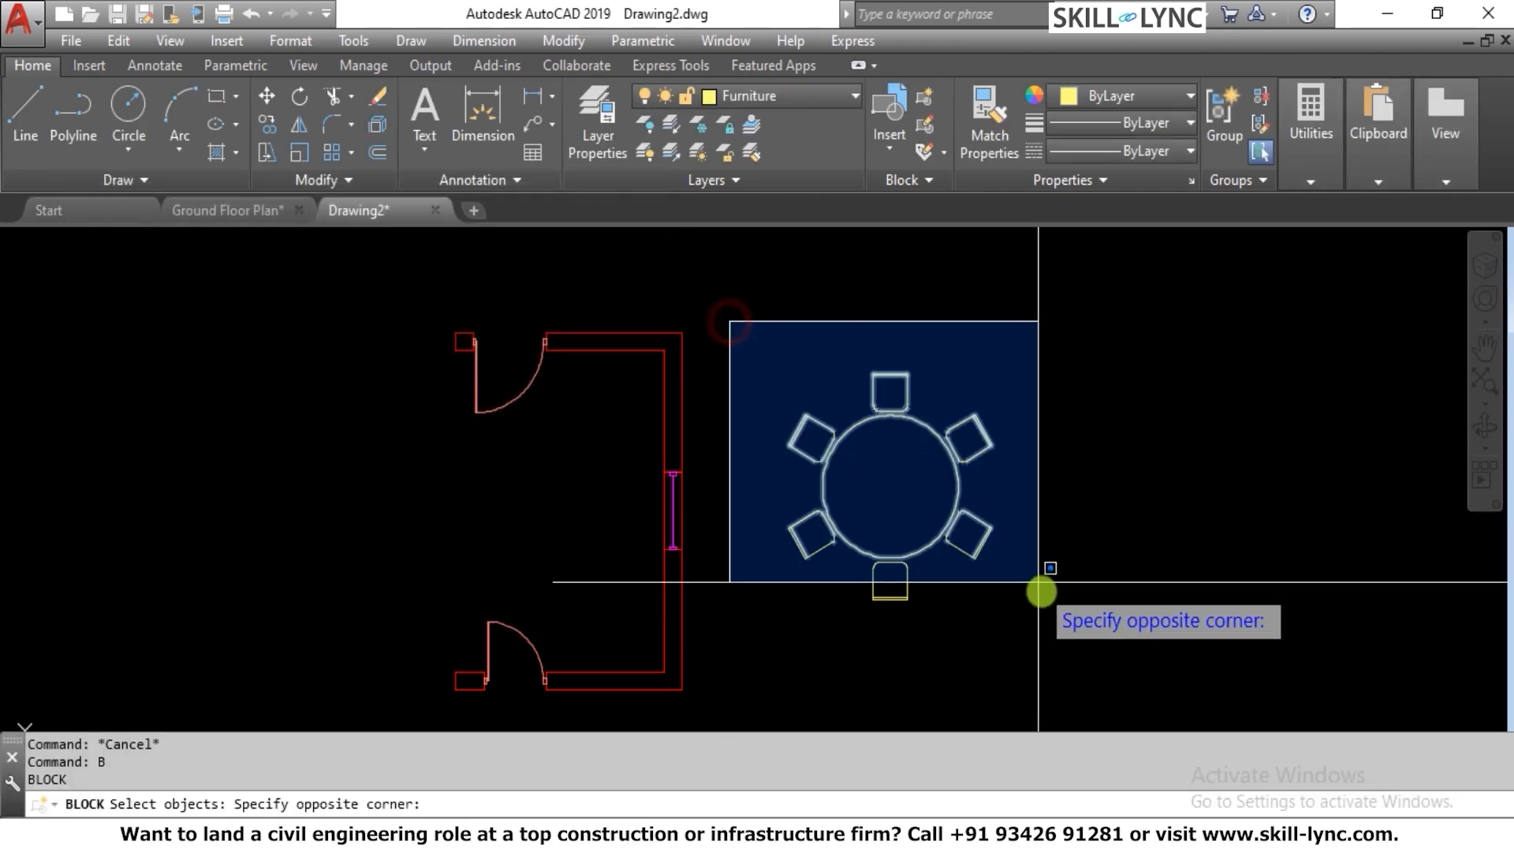
pyautogui.click(1072, 650)
pyautogui.press('Return')
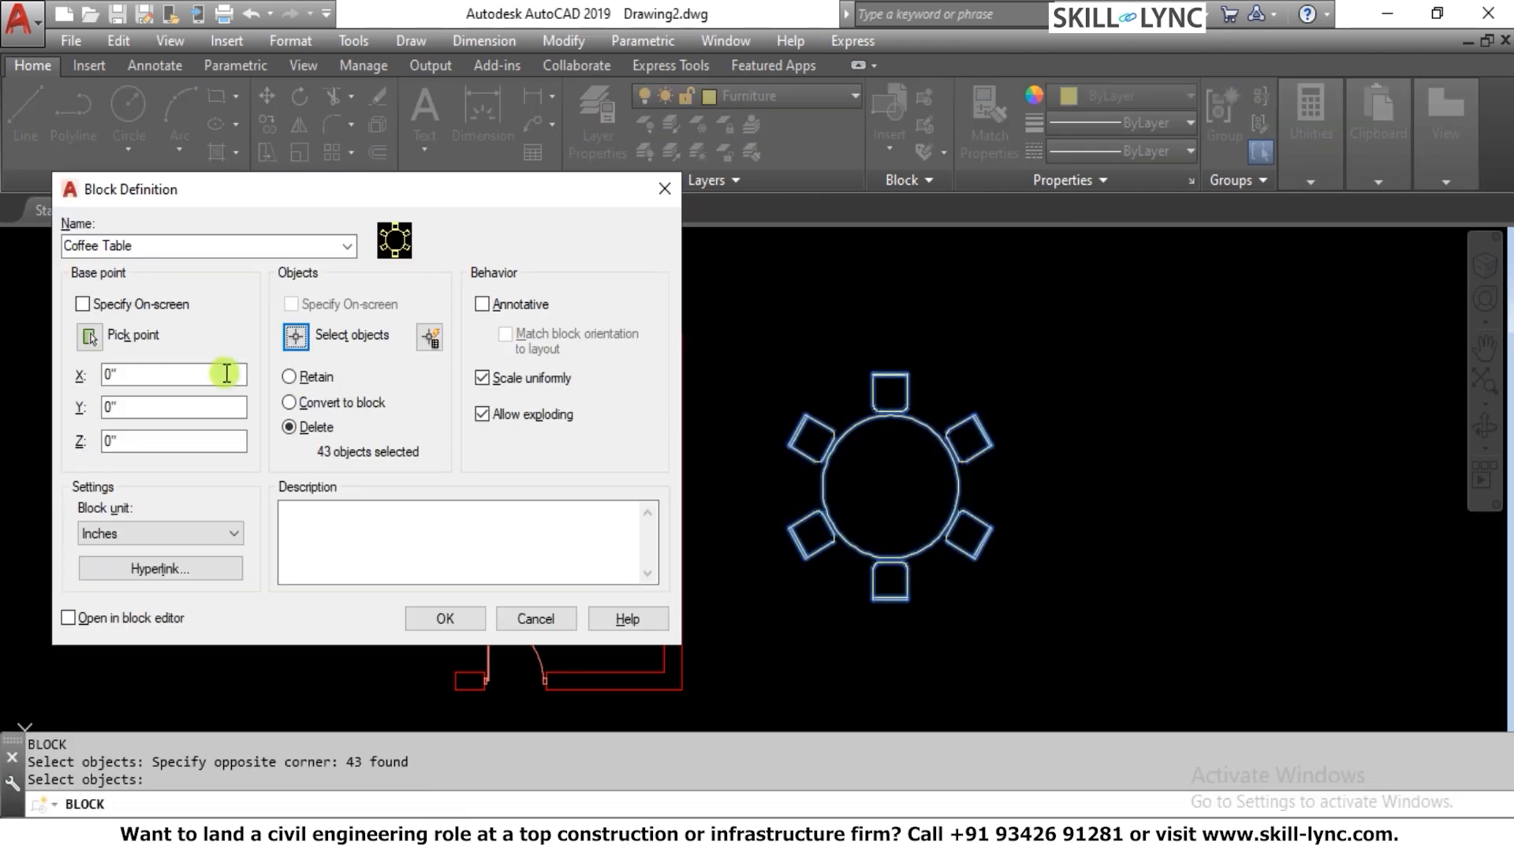
pyautogui.click(92, 338)
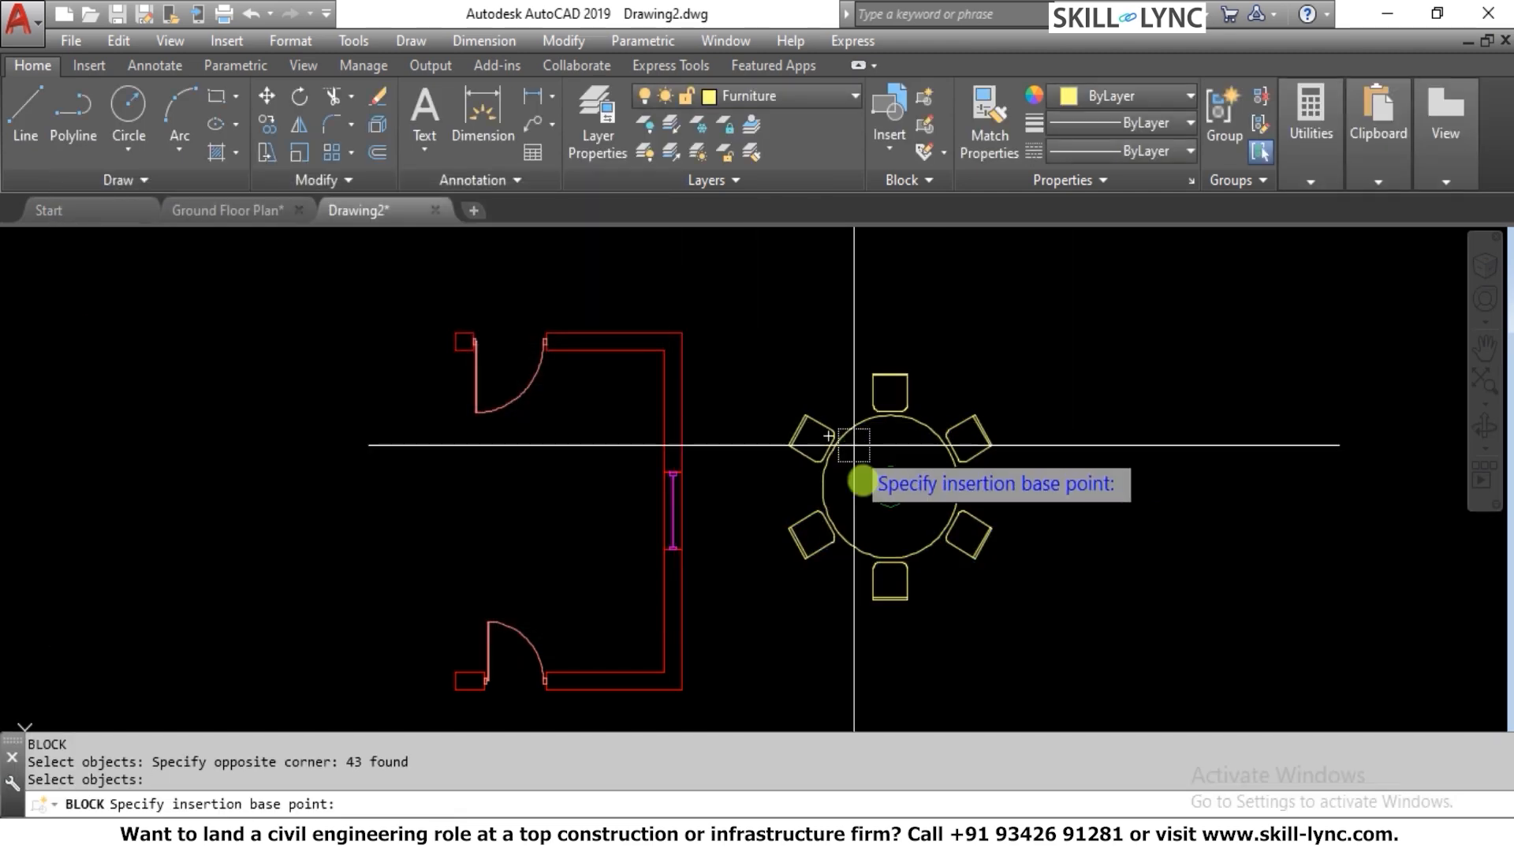
pyautogui.click(891, 486)
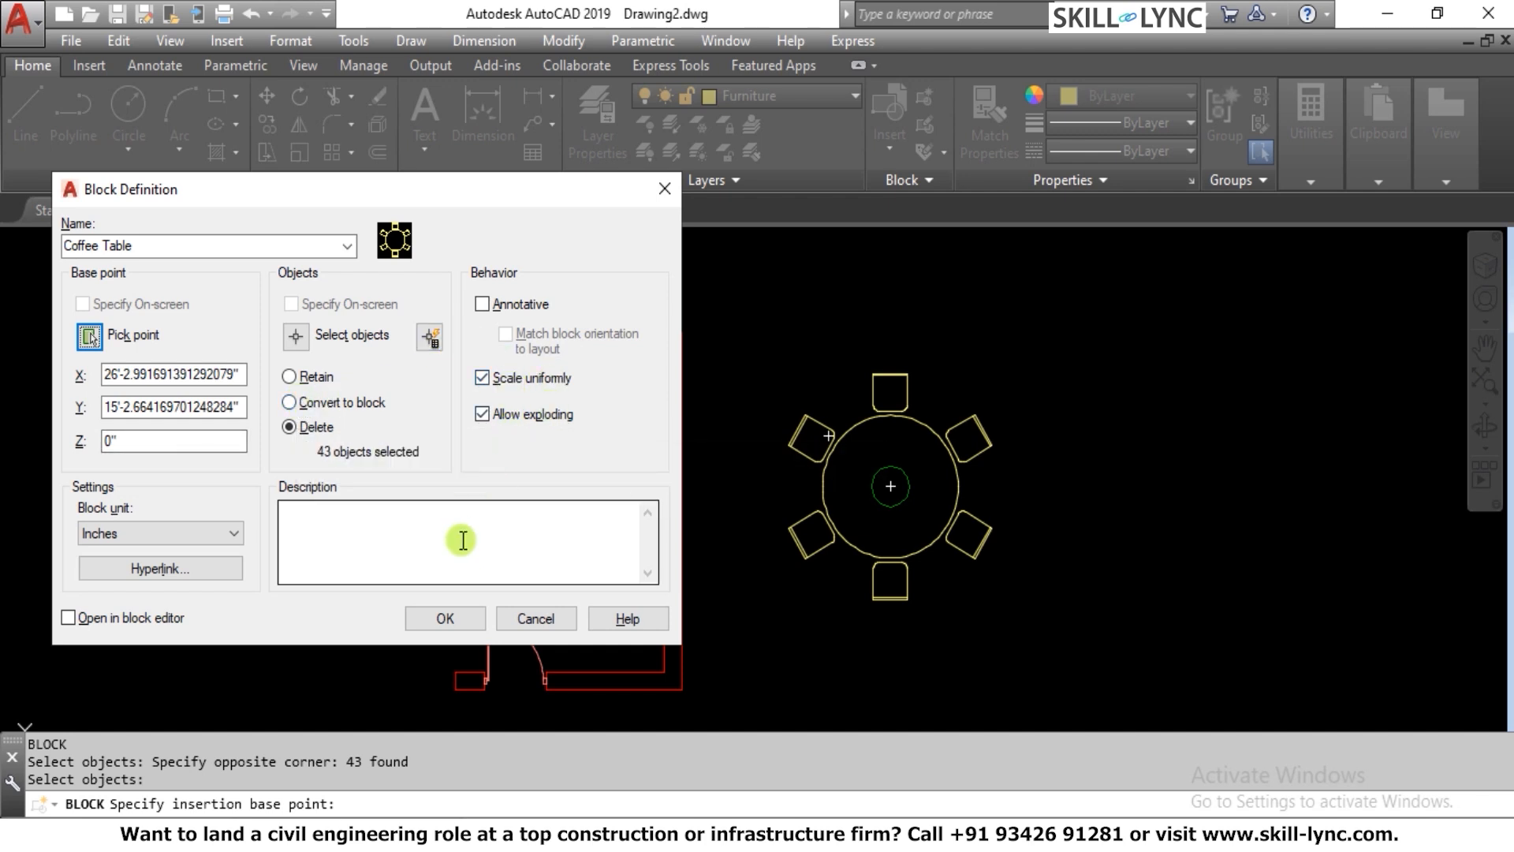
pyautogui.click(445, 618)
pyautogui.press('Escape')
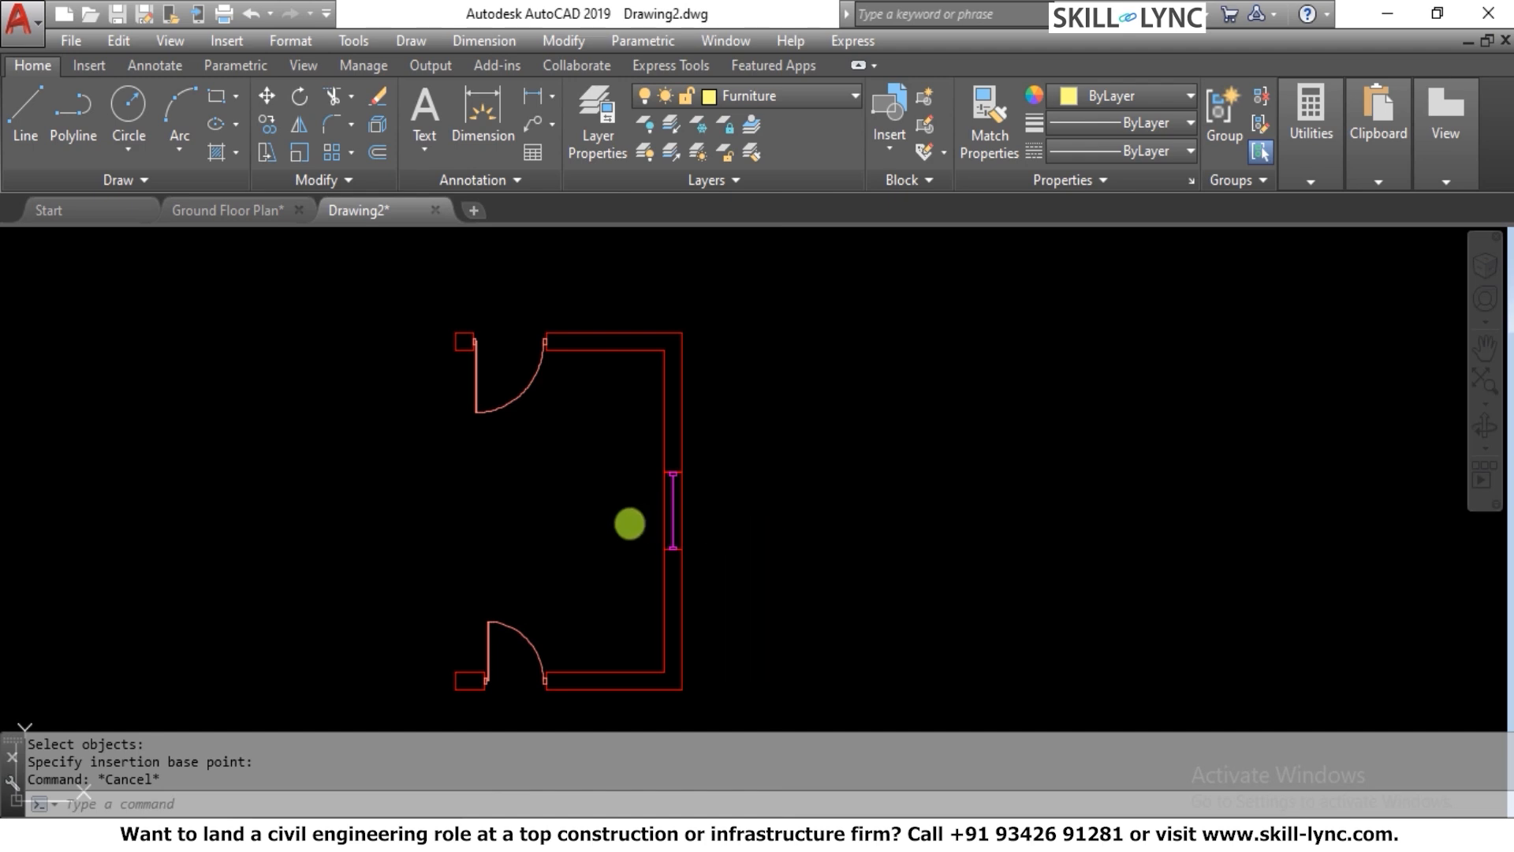
pyautogui.write('I')
pyautogui.press('Return')
pyautogui.click(904, 291)
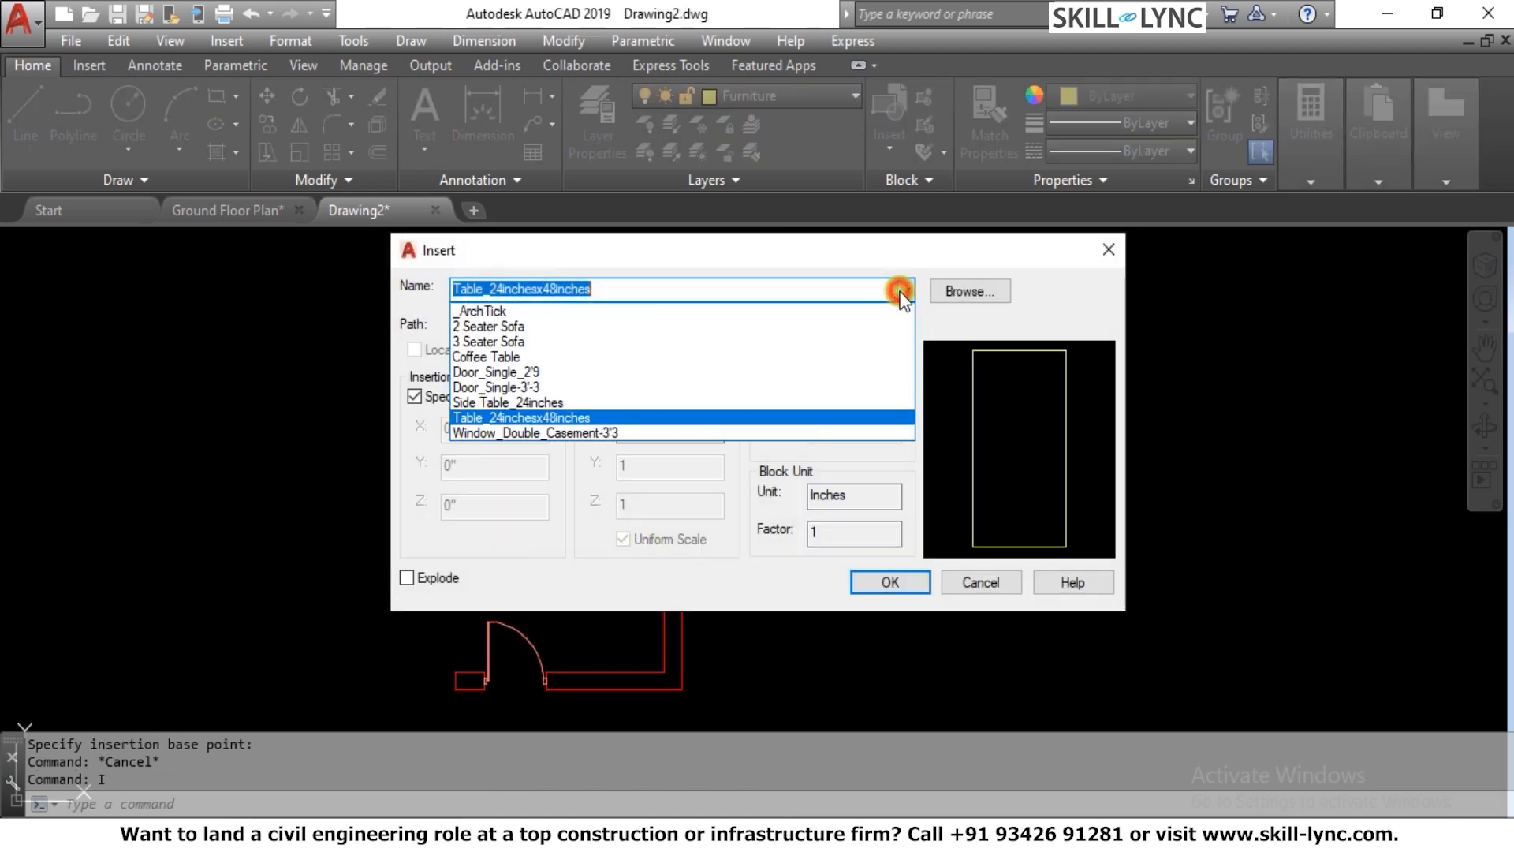
pyautogui.click(527, 349)
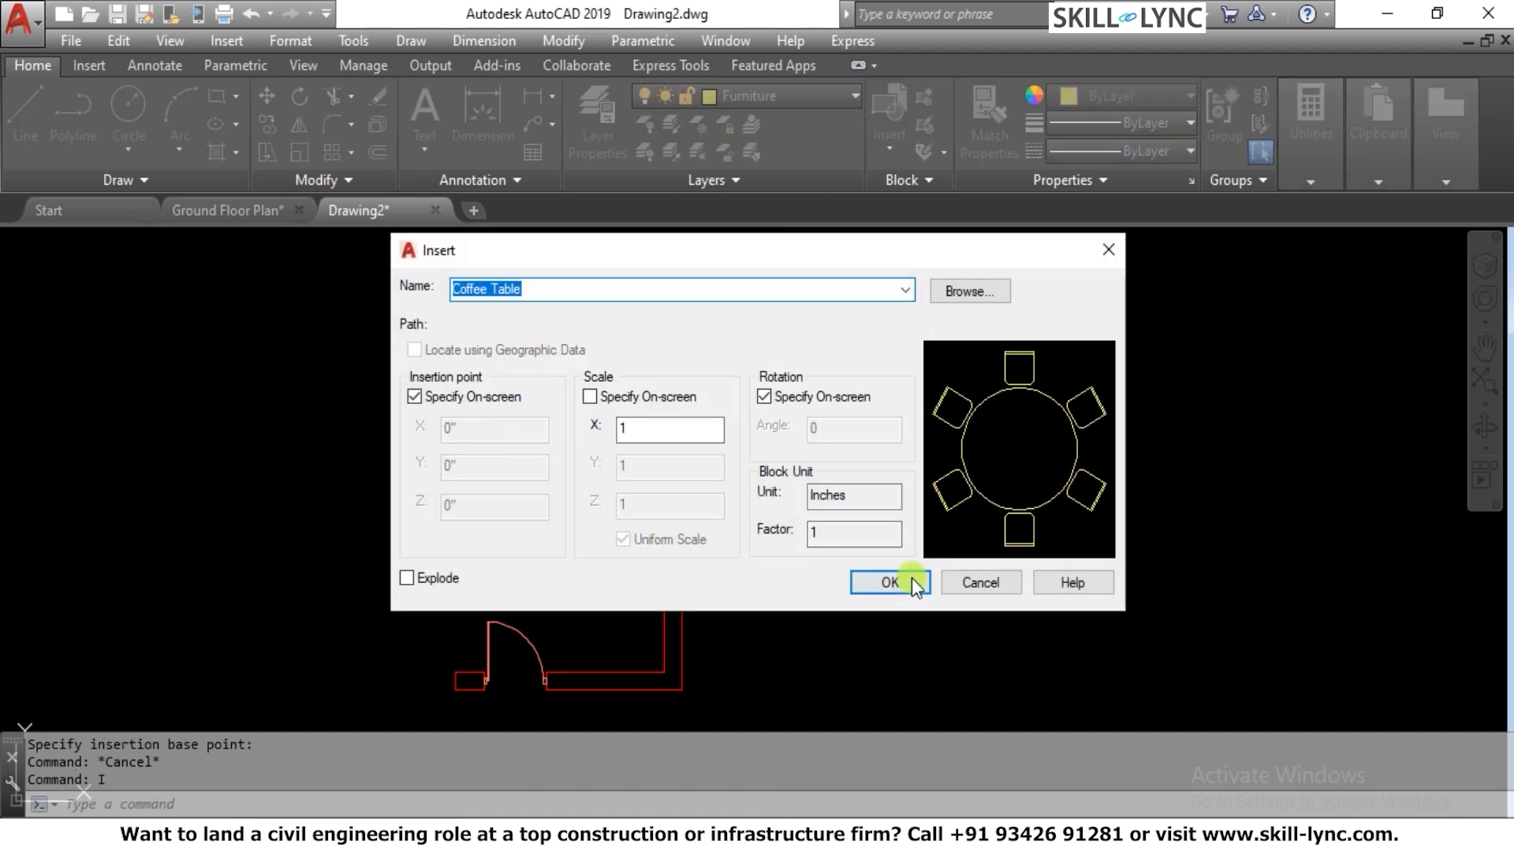
pyautogui.click(915, 585)
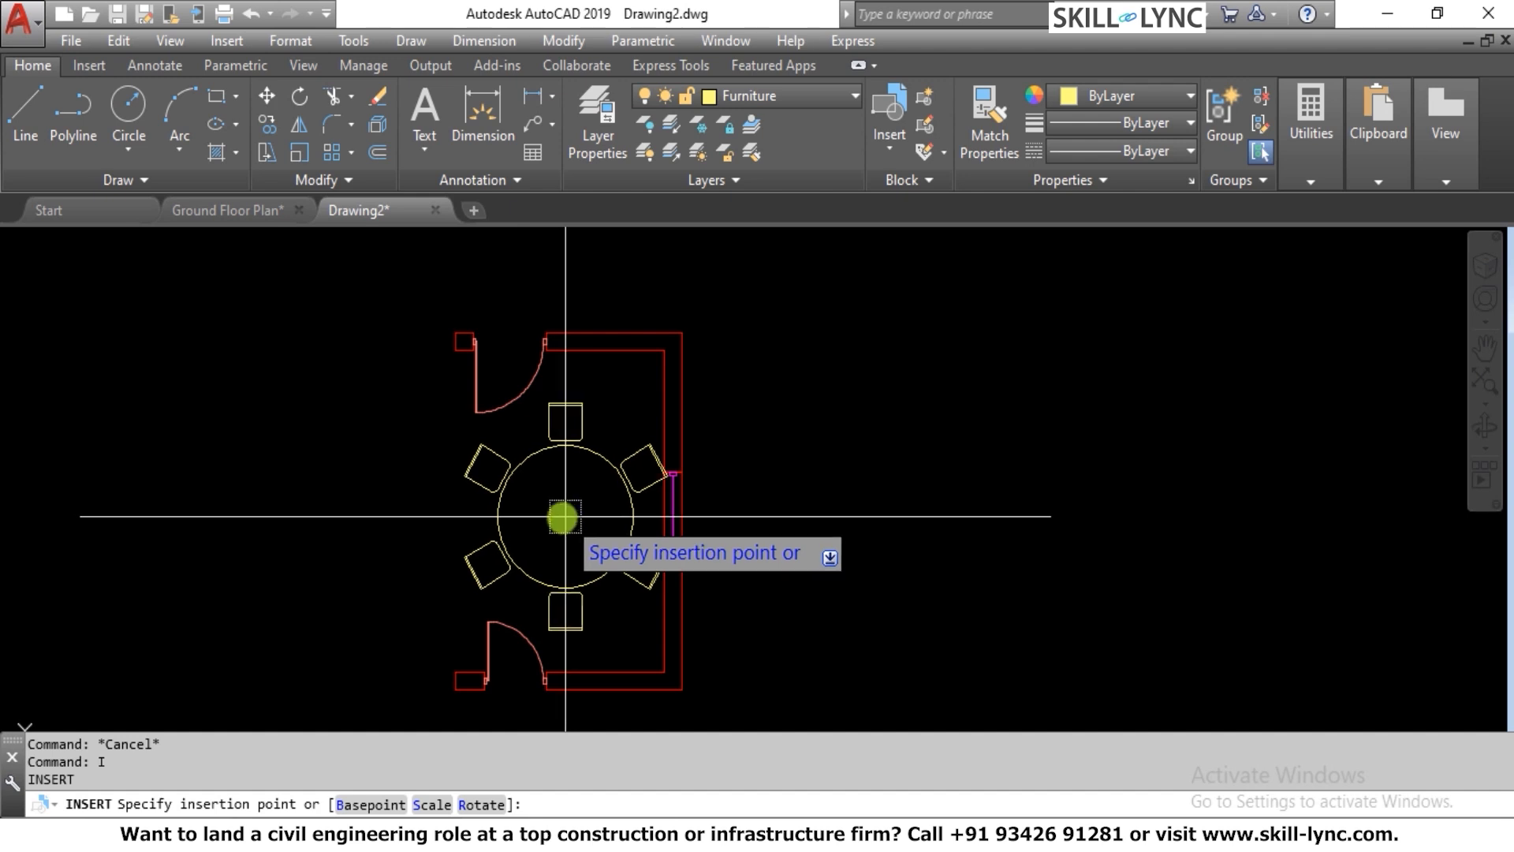
pyautogui.click(559, 517)
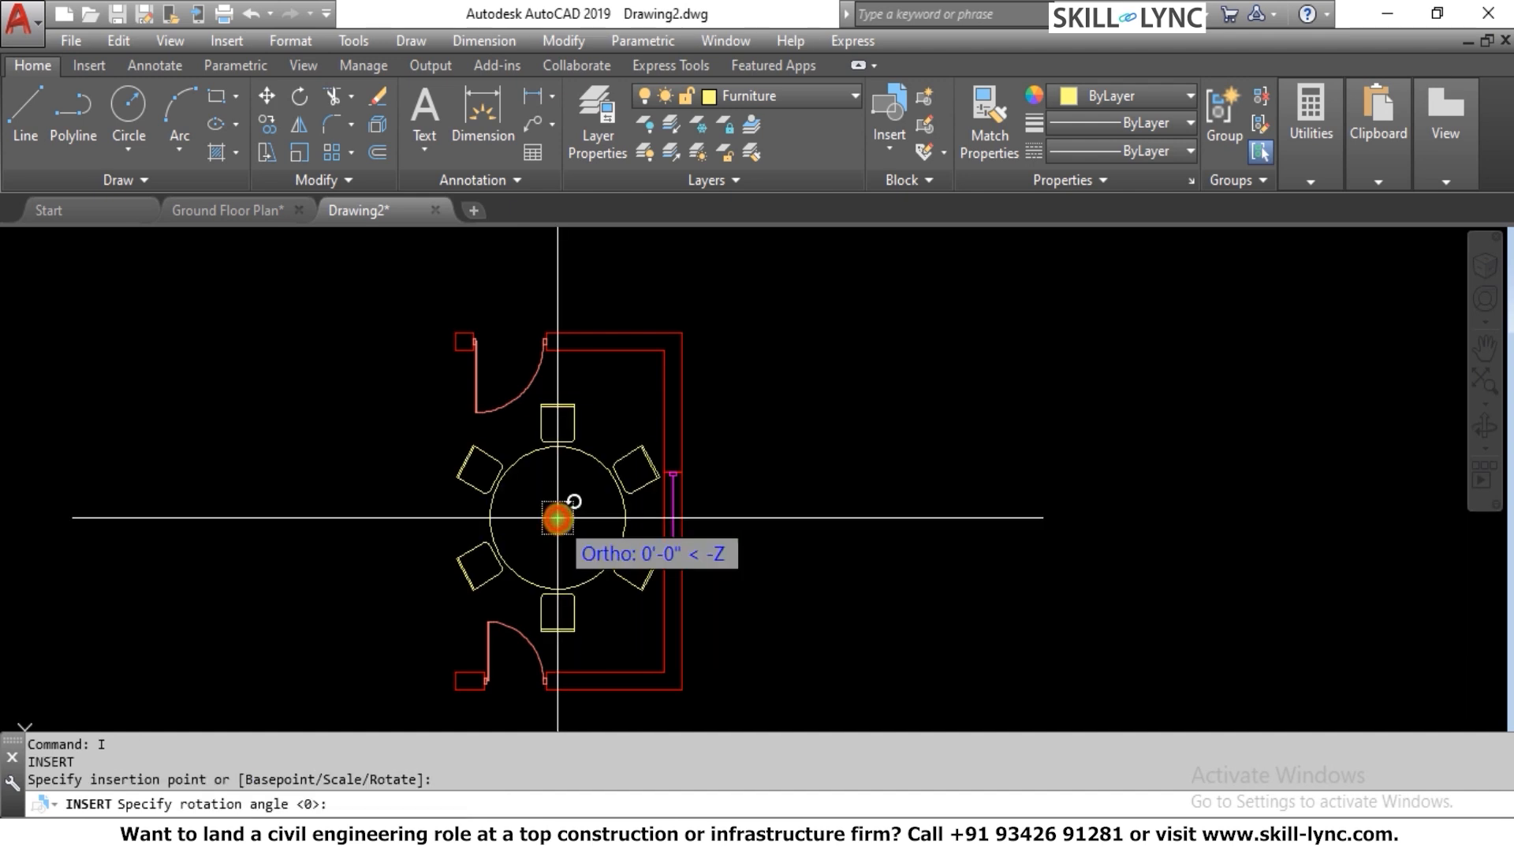
pyautogui.press('Escape')
# Insert the Coffee Table block in the empty space beside the room, rotated 90°
pyautogui.press('Return')
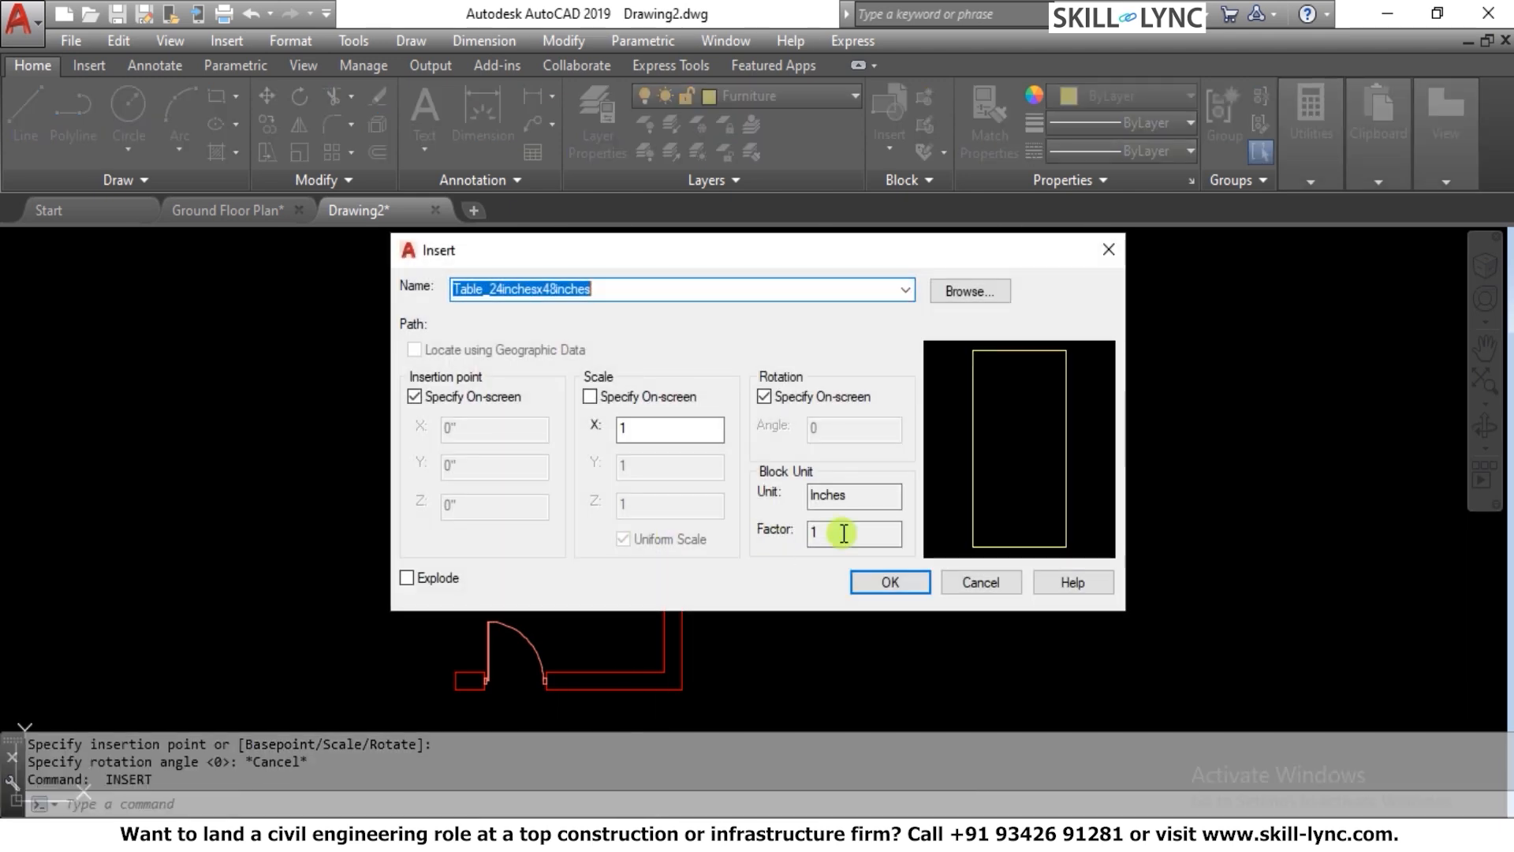
pyautogui.click(912, 291)
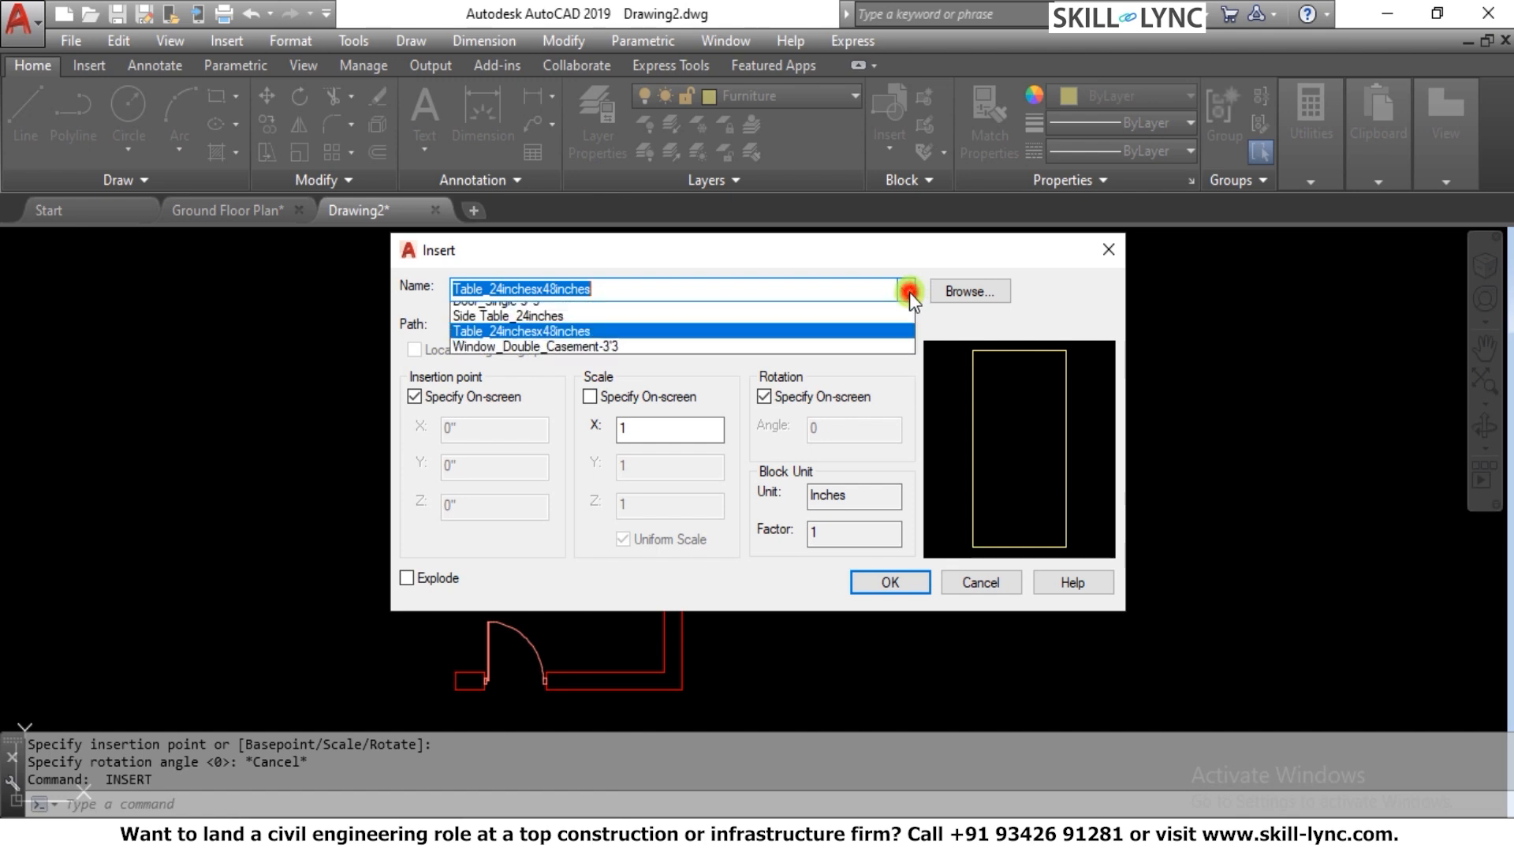
pyautogui.click(588, 356)
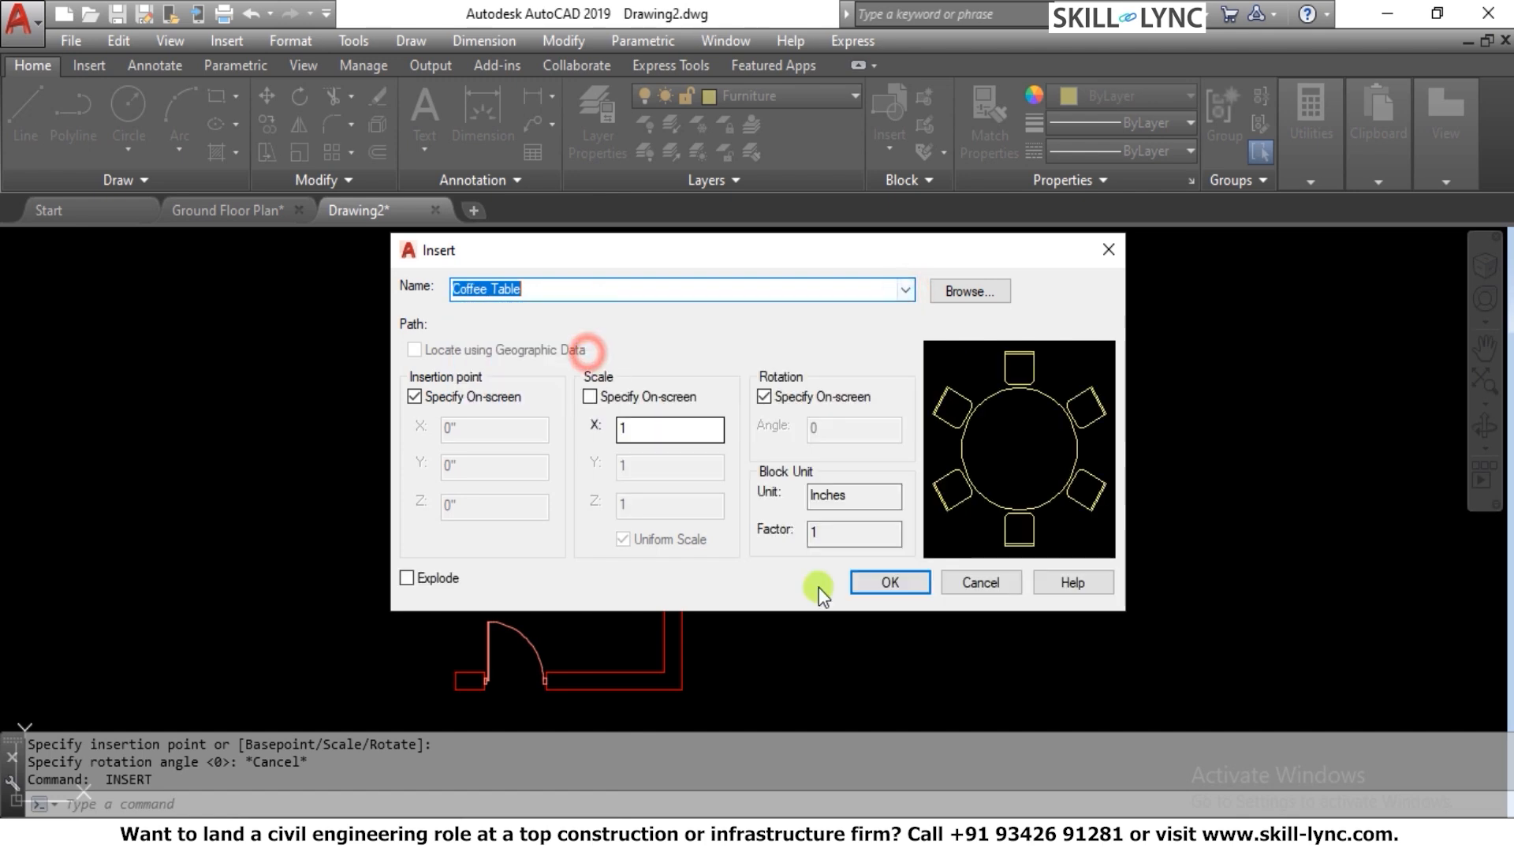
pyautogui.click(902, 581)
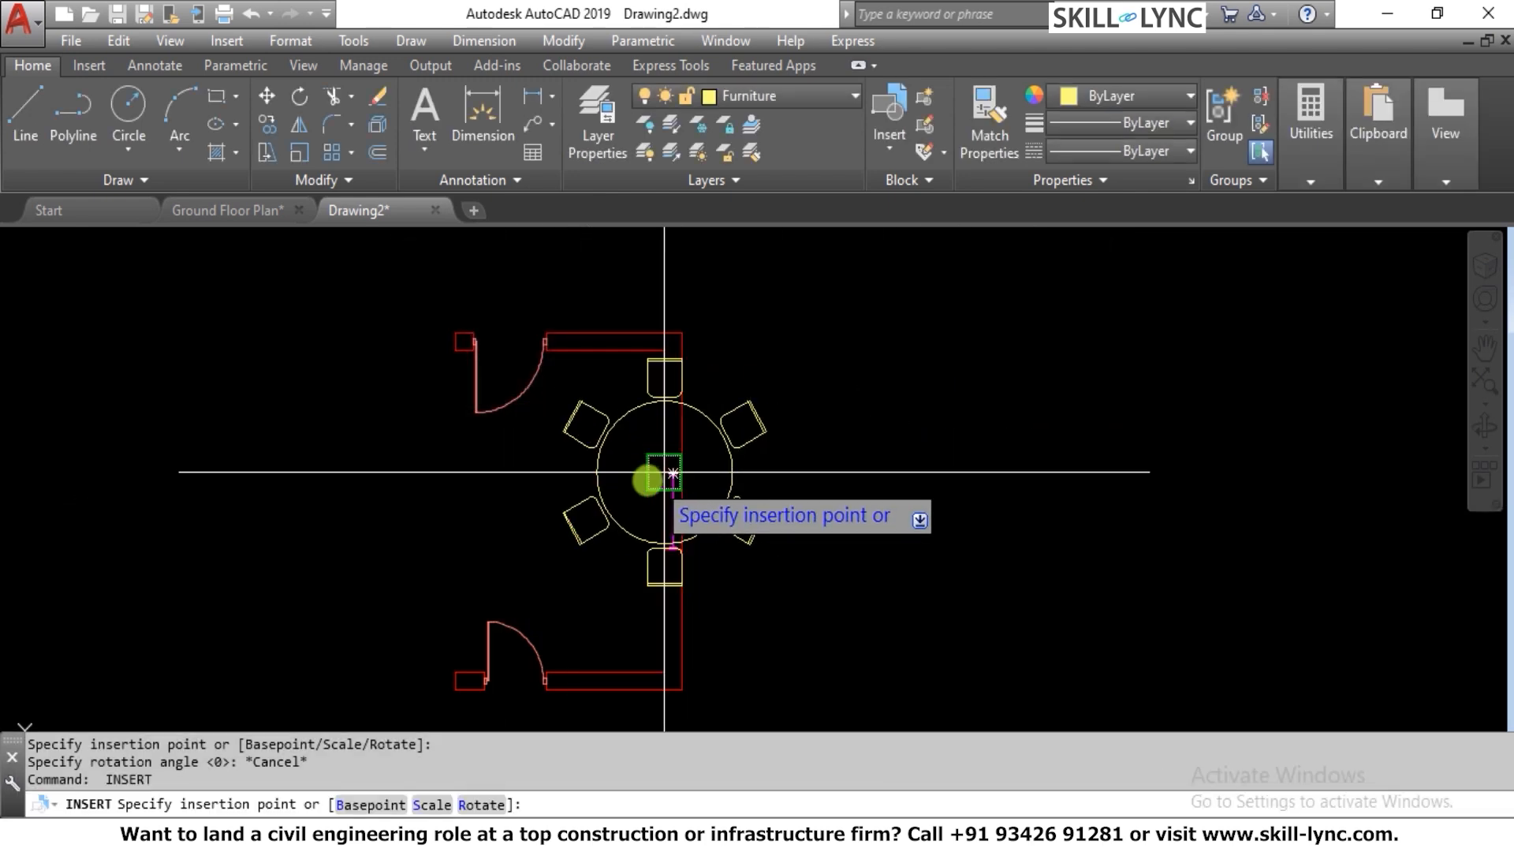
pyautogui.scroll(-5, 532, 513)
pyautogui.scroll(1, 784, 507)
pyautogui.click(623, 465)
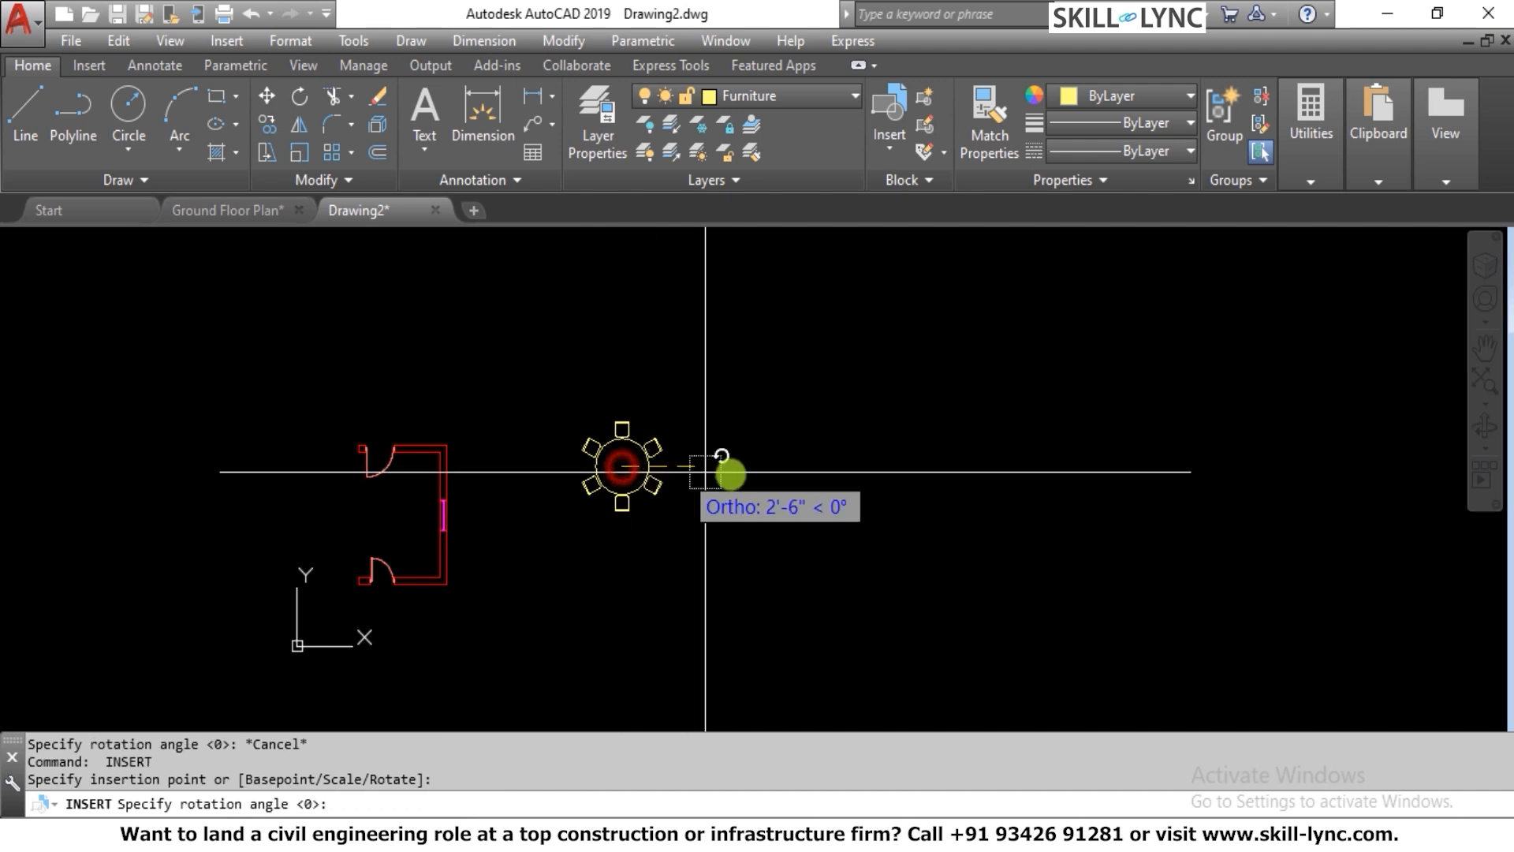
pyautogui.click(656, 326)
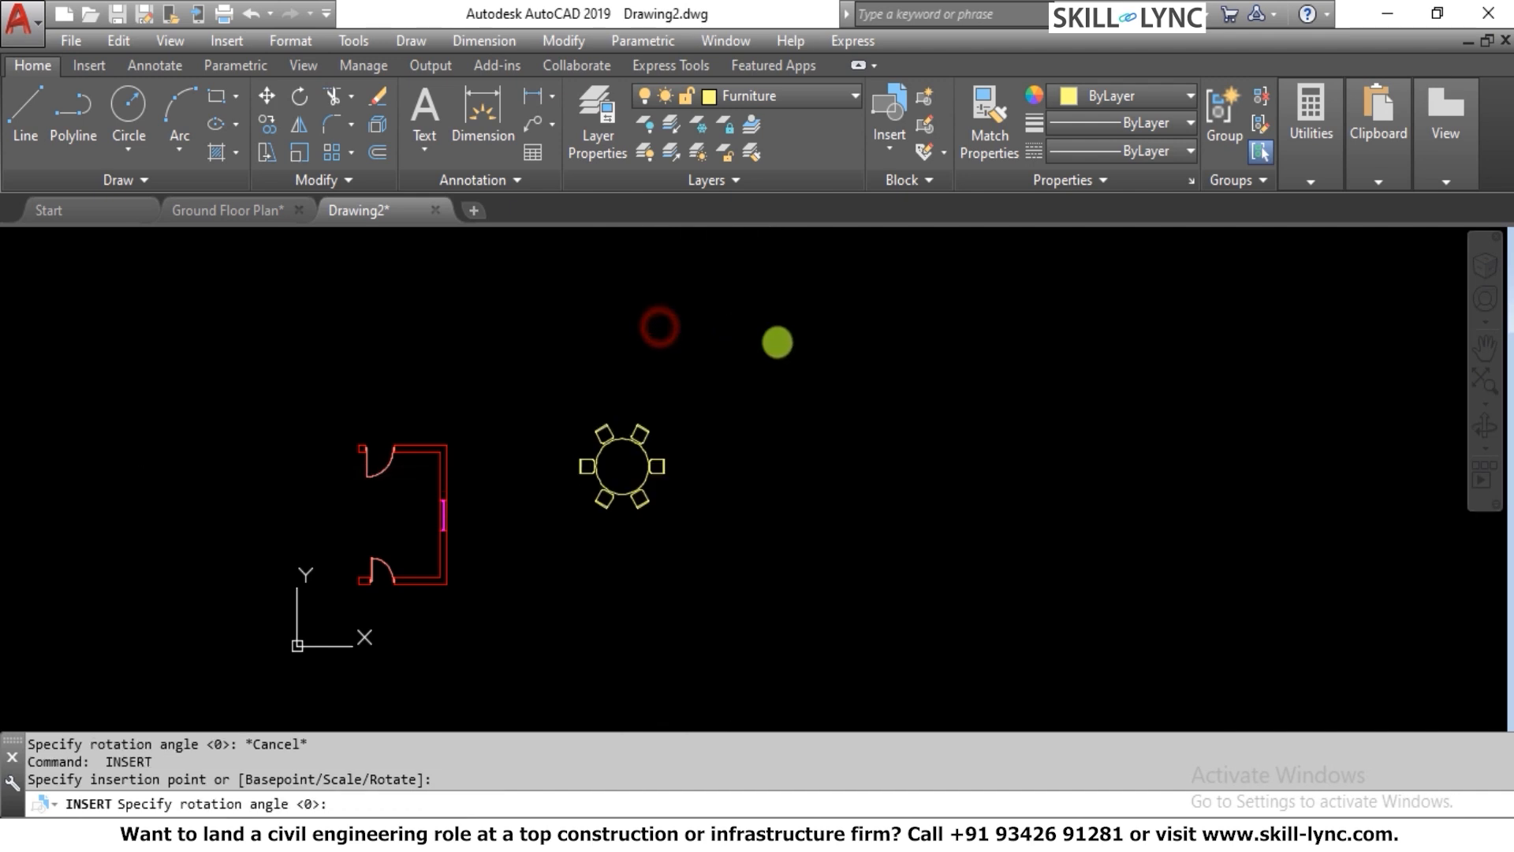
pyautogui.press('Escape')
pyautogui.press('Escape')
# Copy the inserted Coffee Table block three times in a horizontal row, extending away from the room
pyautogui.press('Return')
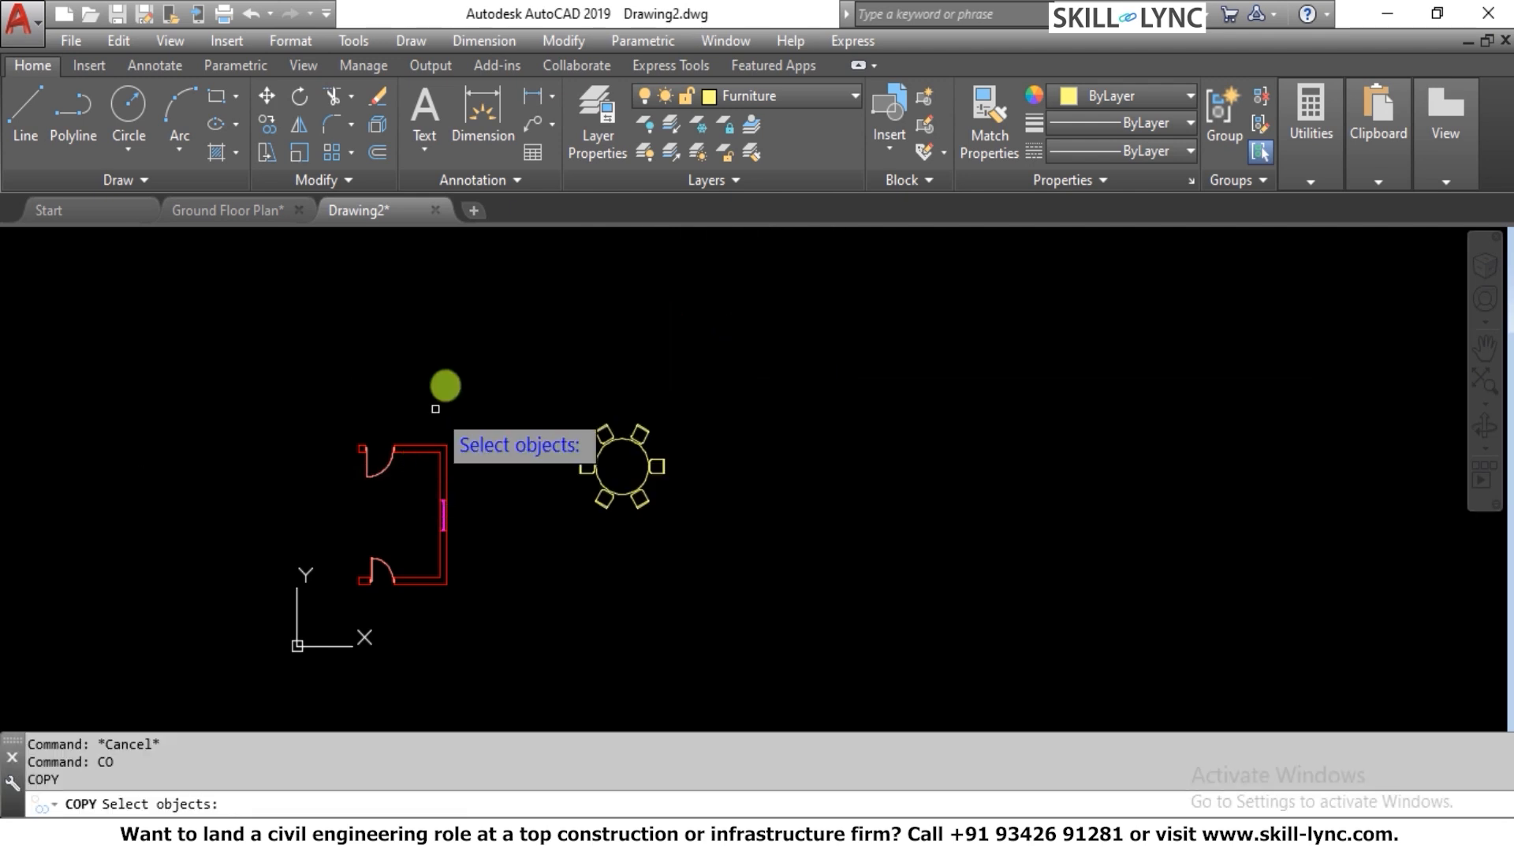
pyautogui.click(490, 371)
pyautogui.click(747, 608)
pyautogui.press('Return')
pyautogui.click(609, 601)
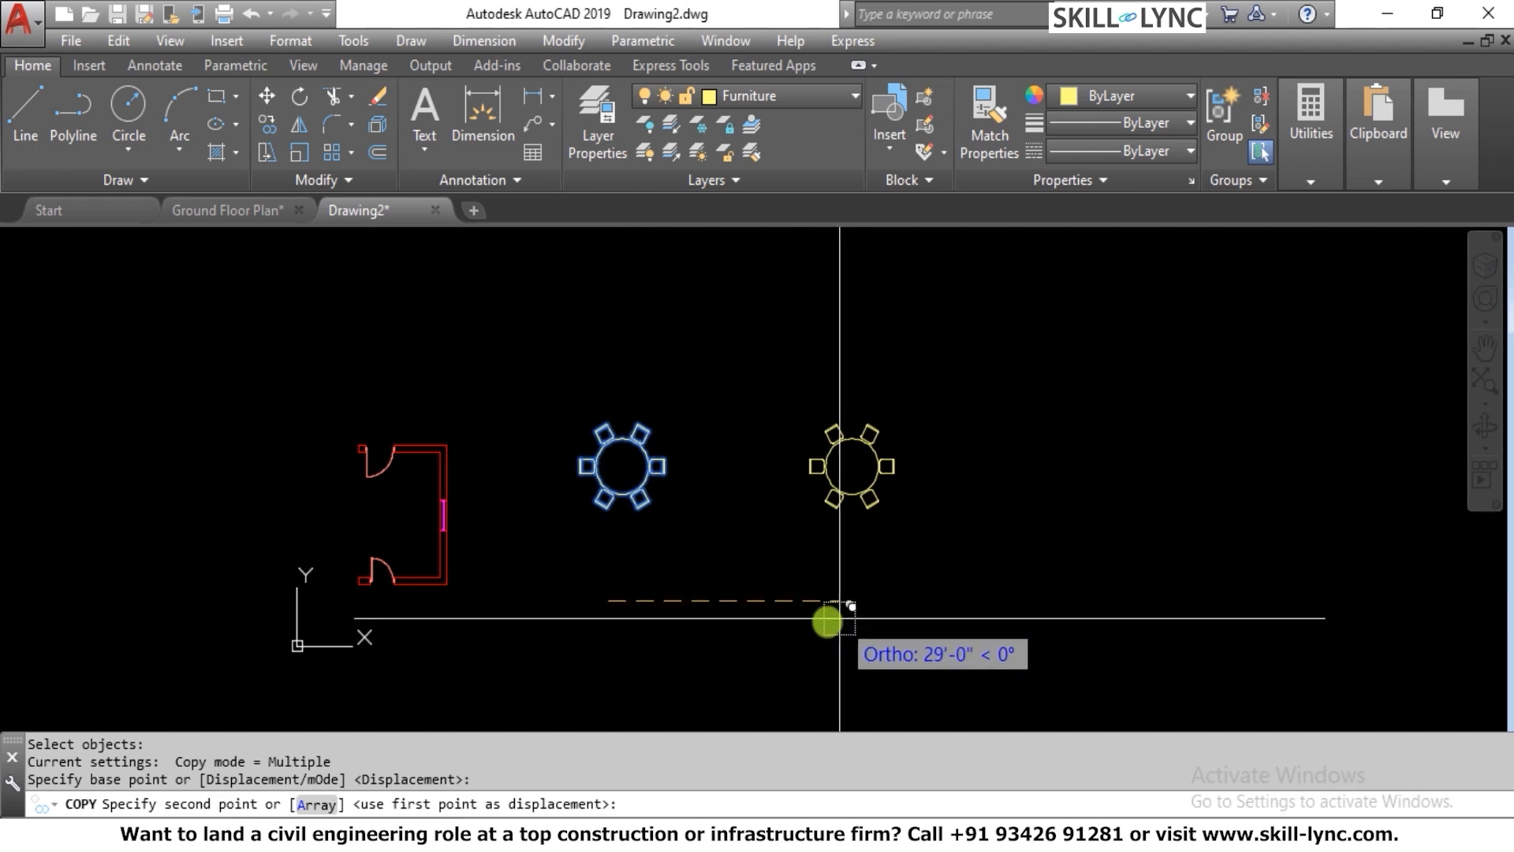
pyautogui.click(802, 617)
pyautogui.click(970, 621)
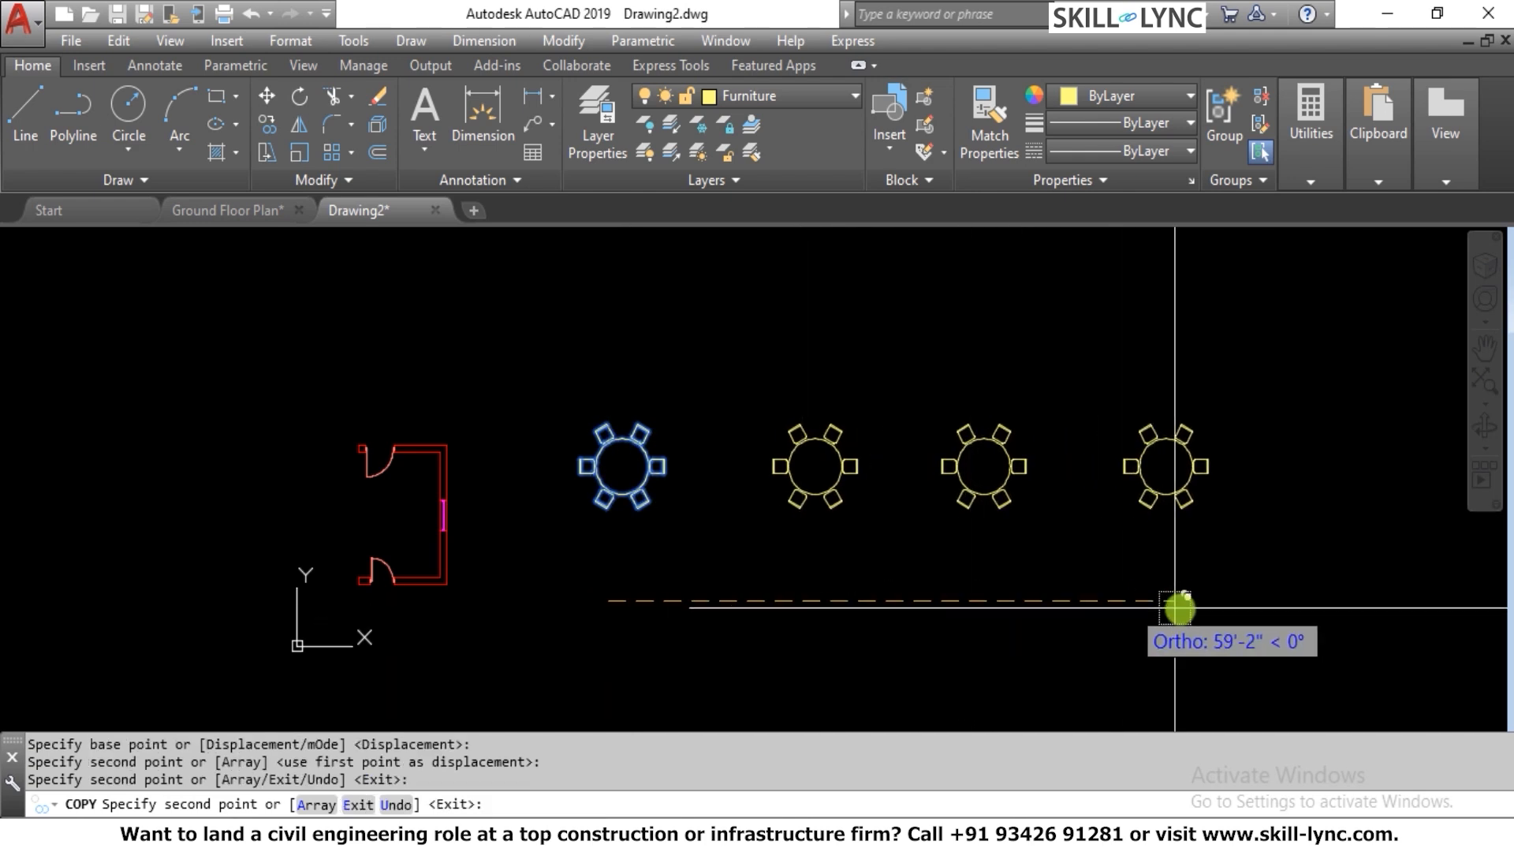
pyautogui.click(1132, 612)
pyautogui.press('Escape')
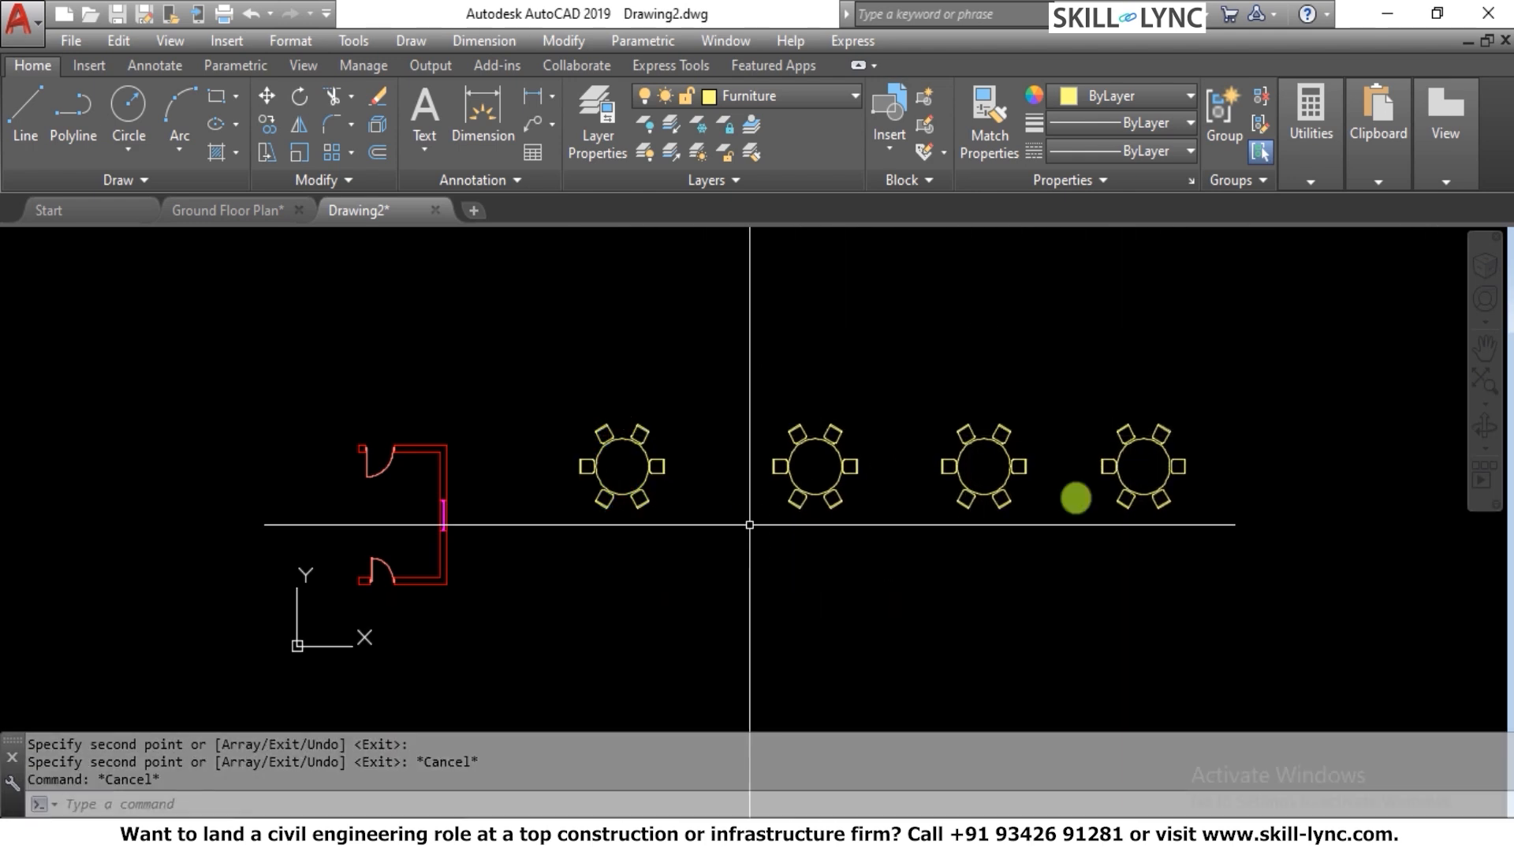
# Examine the row of Coffee Table blocks and the chairs around each table
pyautogui.scroll(-2, 1111, 523)
pyautogui.scroll(2, 1051, 466)
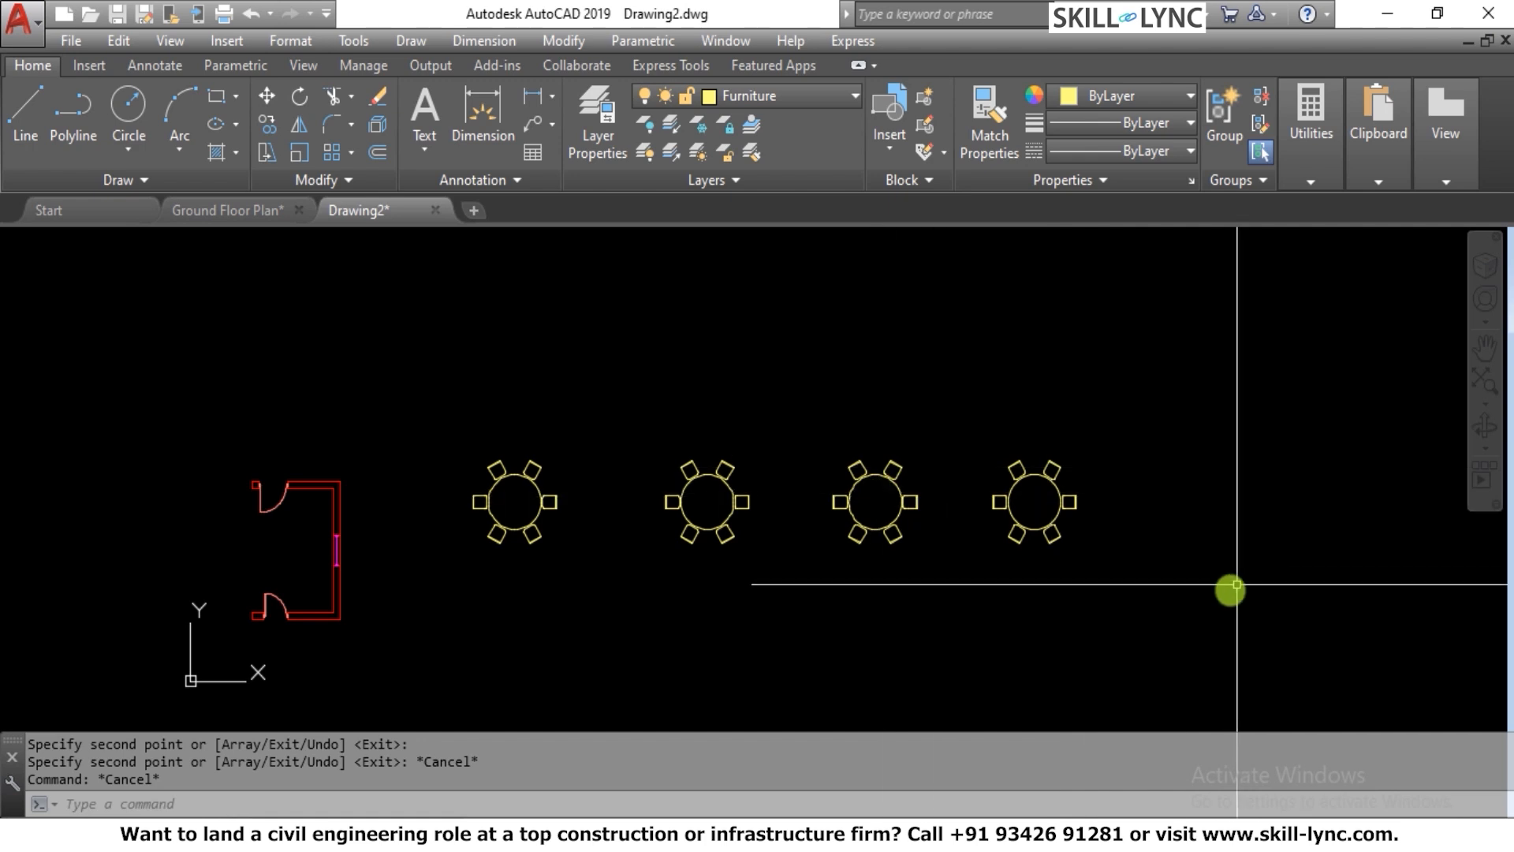
pyautogui.press('Escape')
pyautogui.press('Escape')
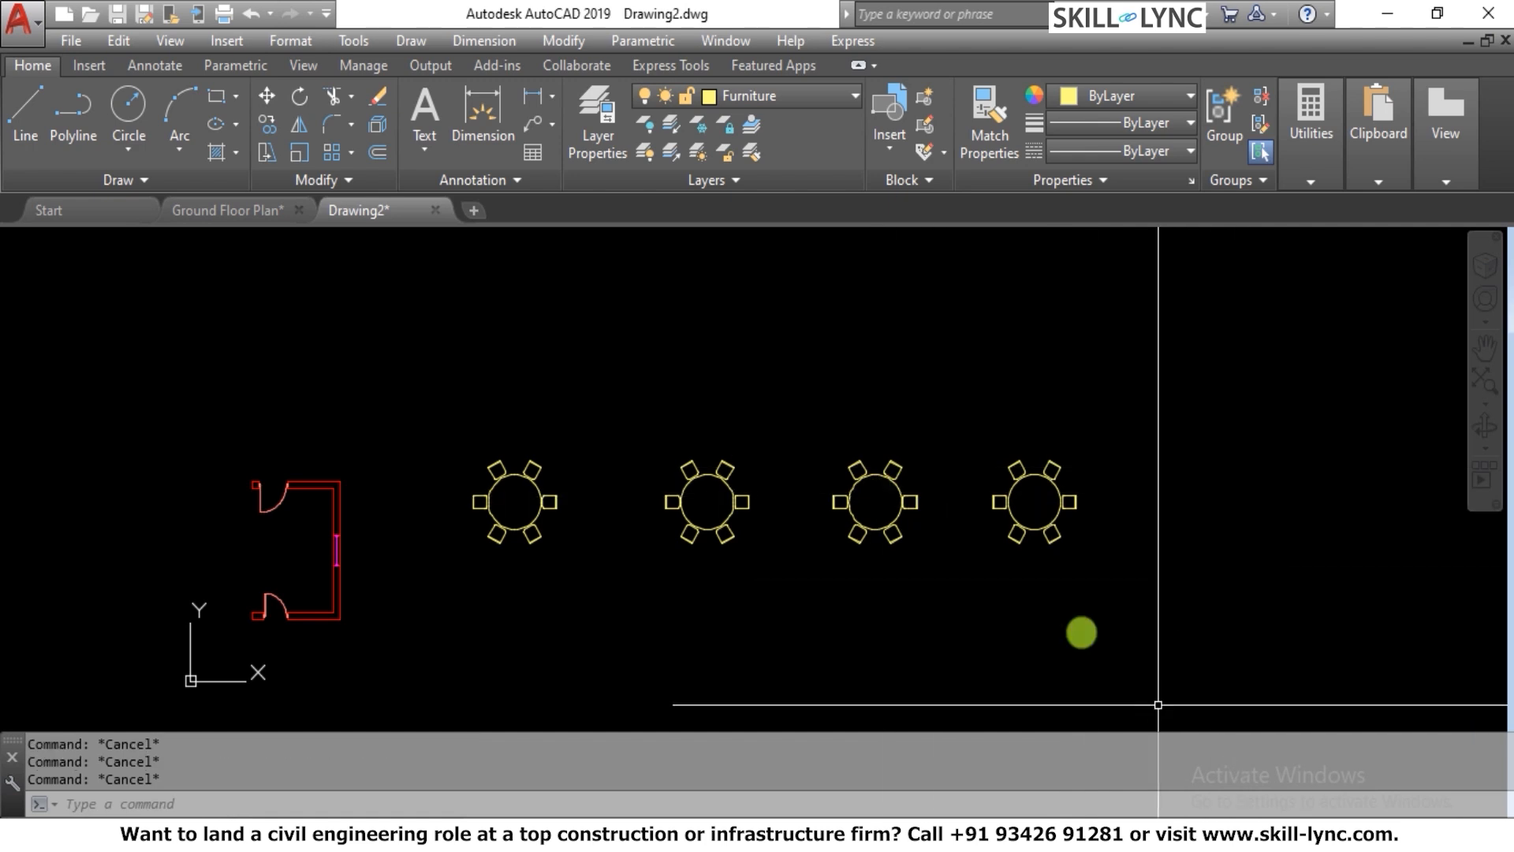
pyautogui.scroll(5, 578, 458)
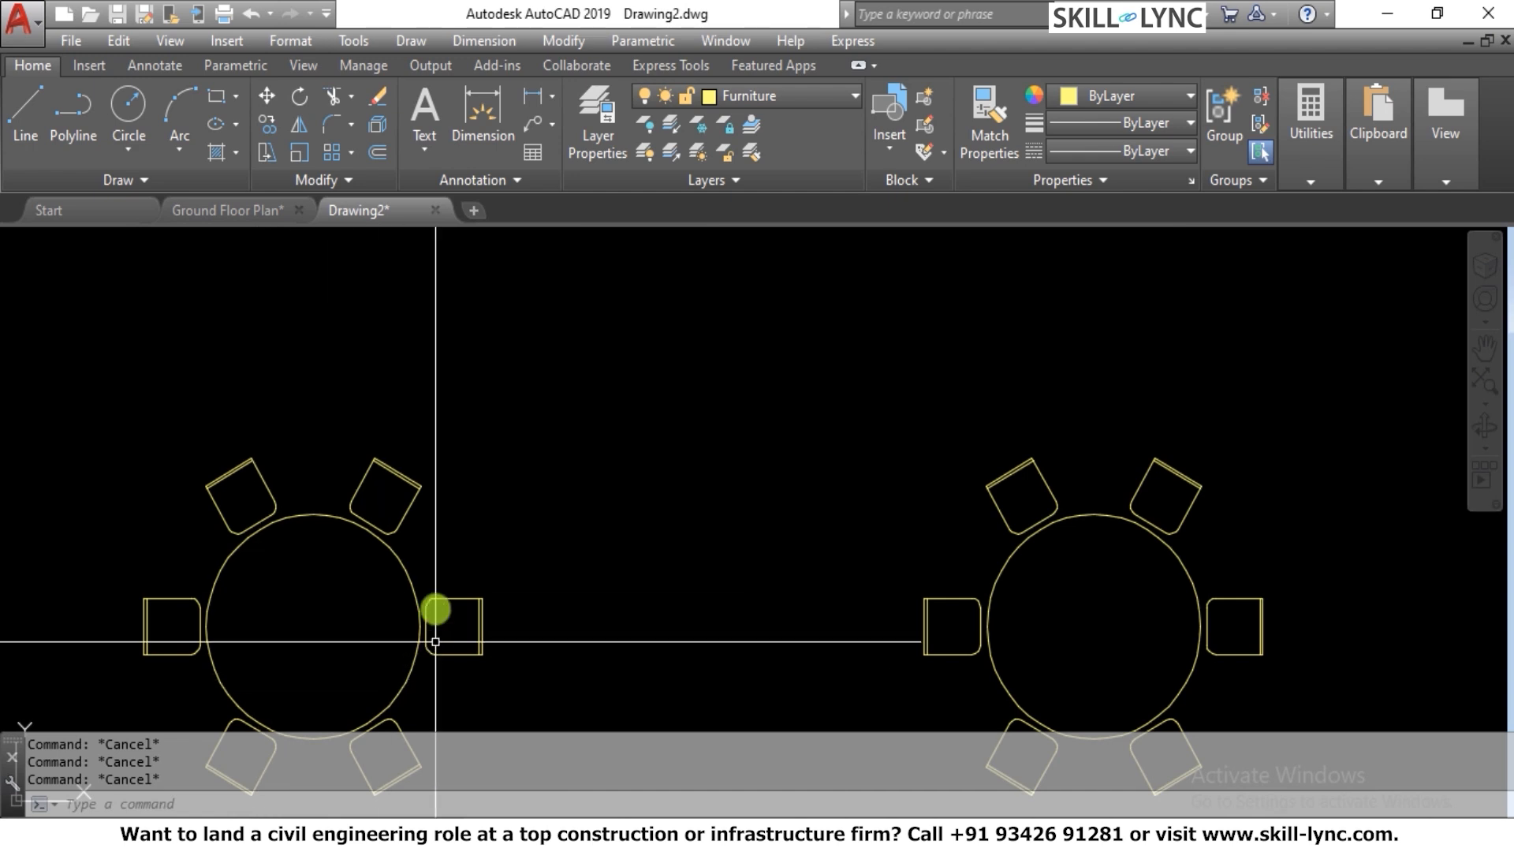
pyautogui.scroll(-2, 372, 500)
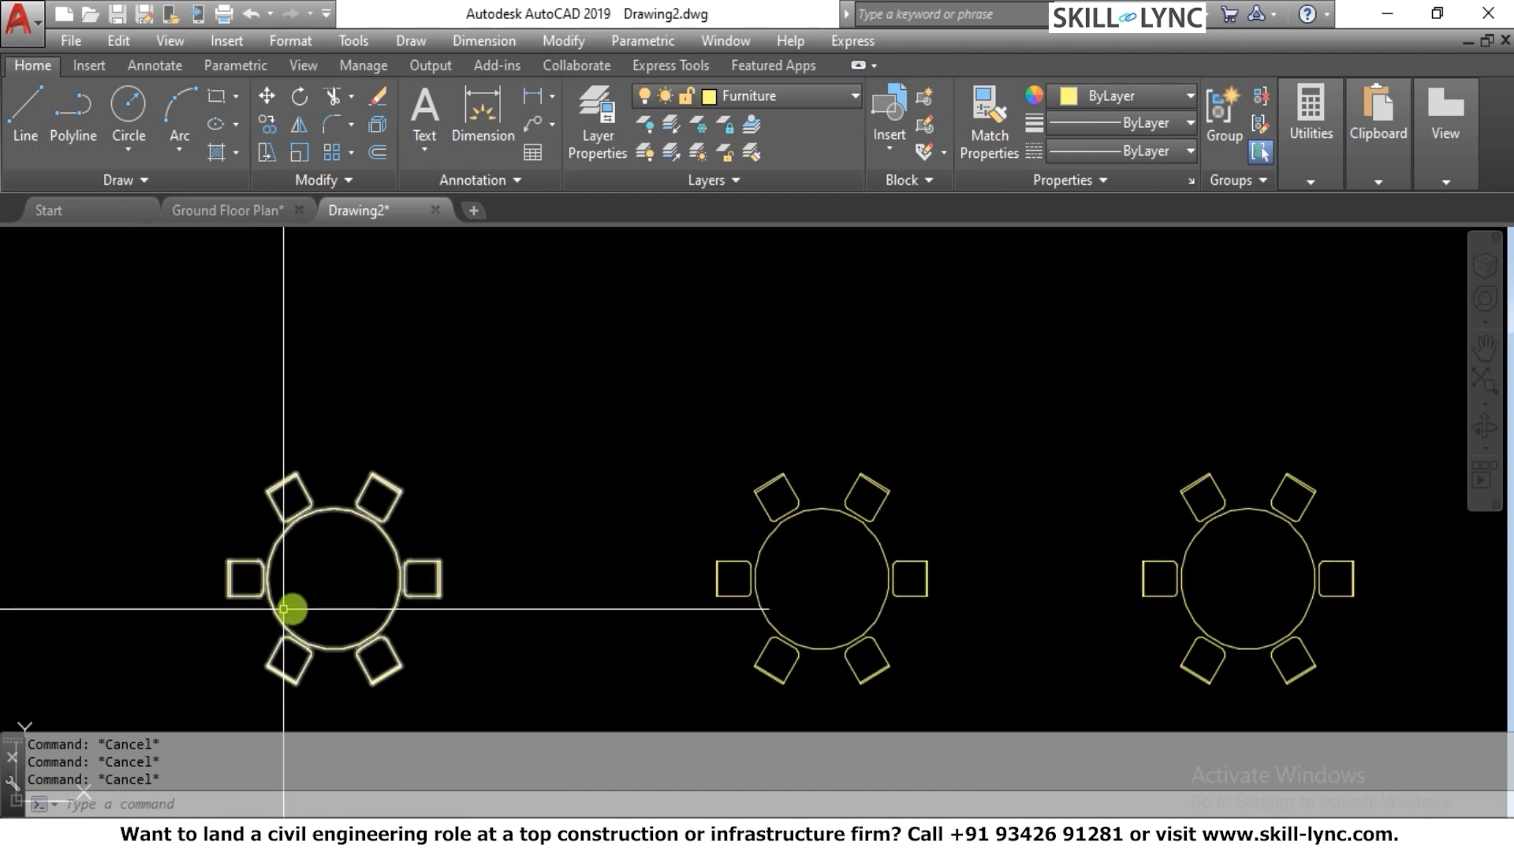
pyautogui.scroll(-4, 497, 534)
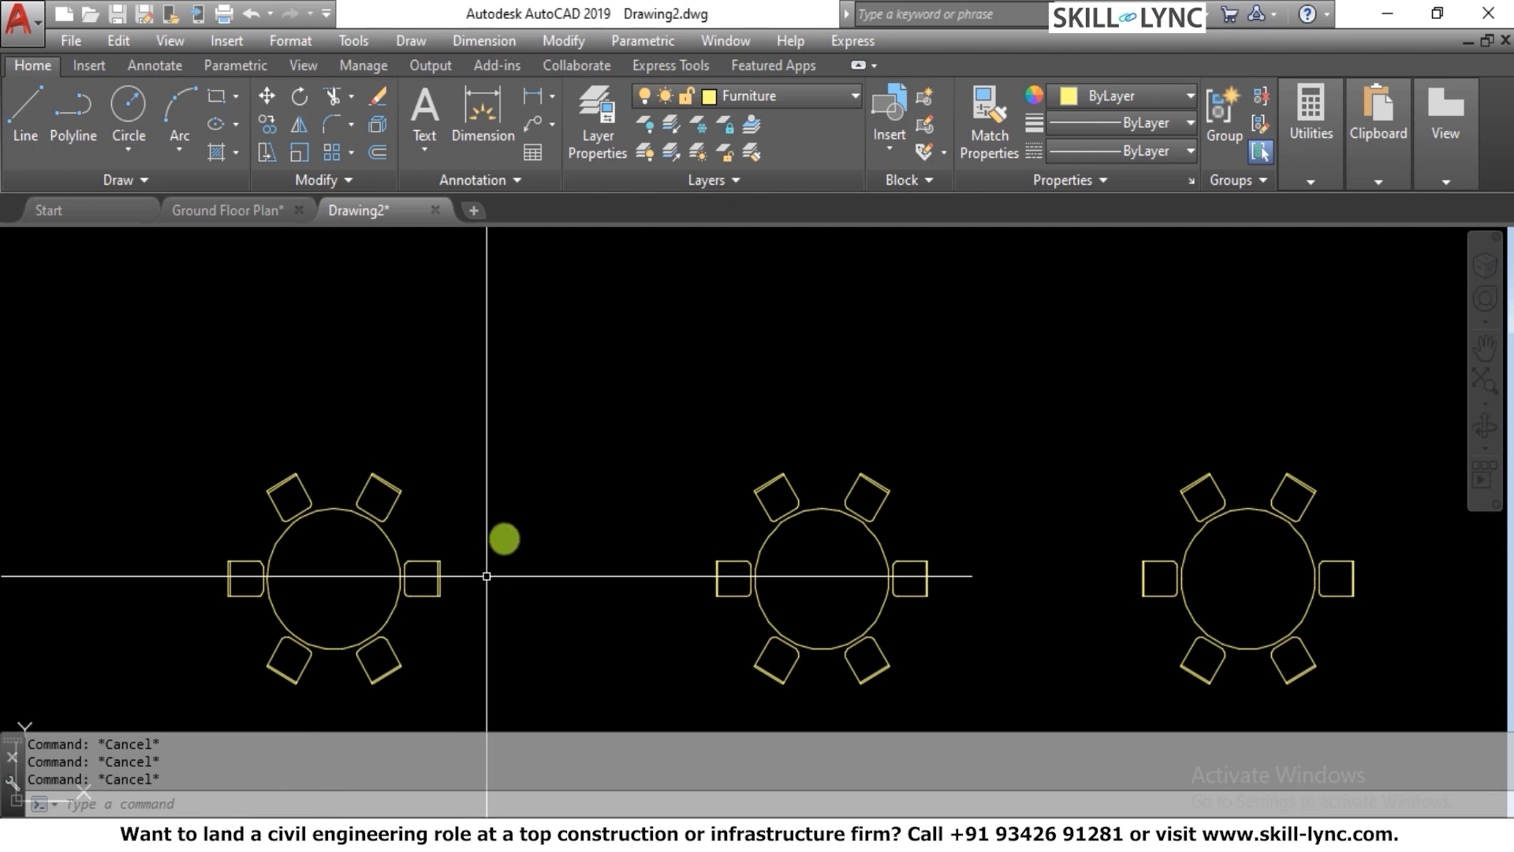
pyautogui.scroll(4, 541, 567)
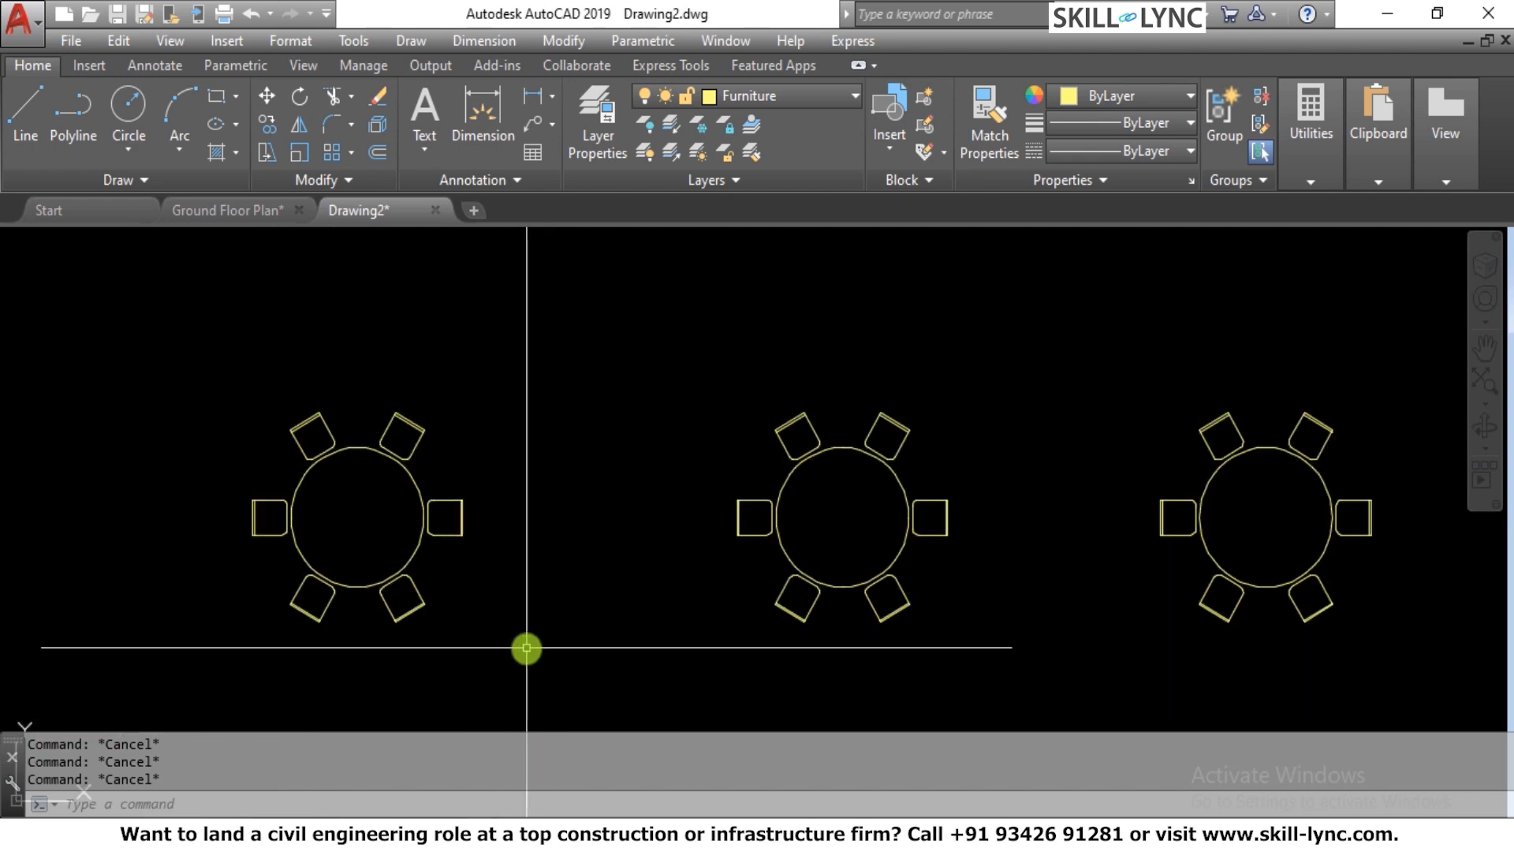
pyautogui.scroll(-3, 528, 544)
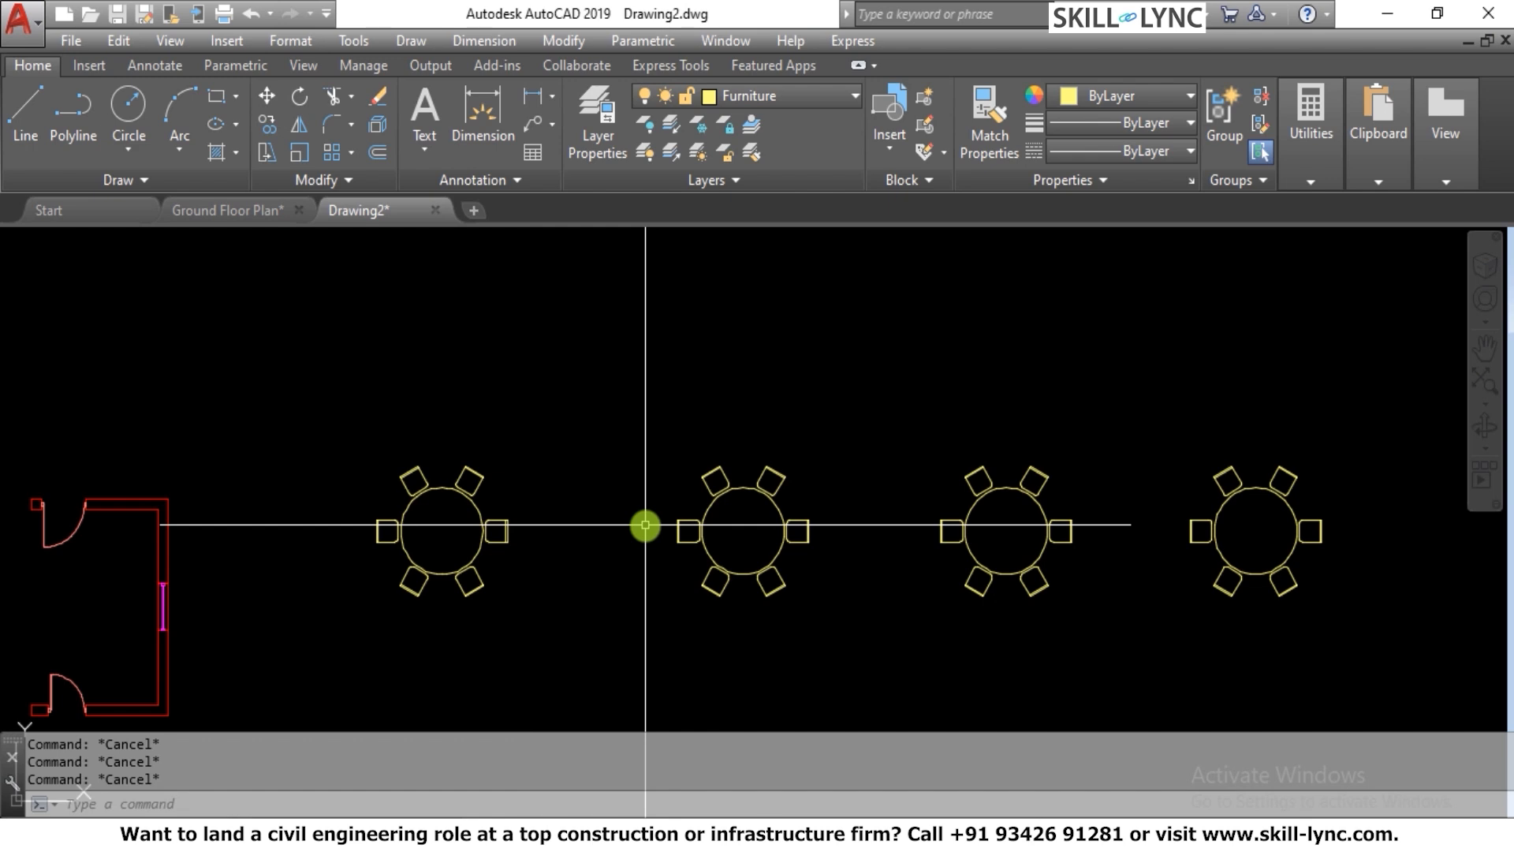
pyautogui.press('Return')
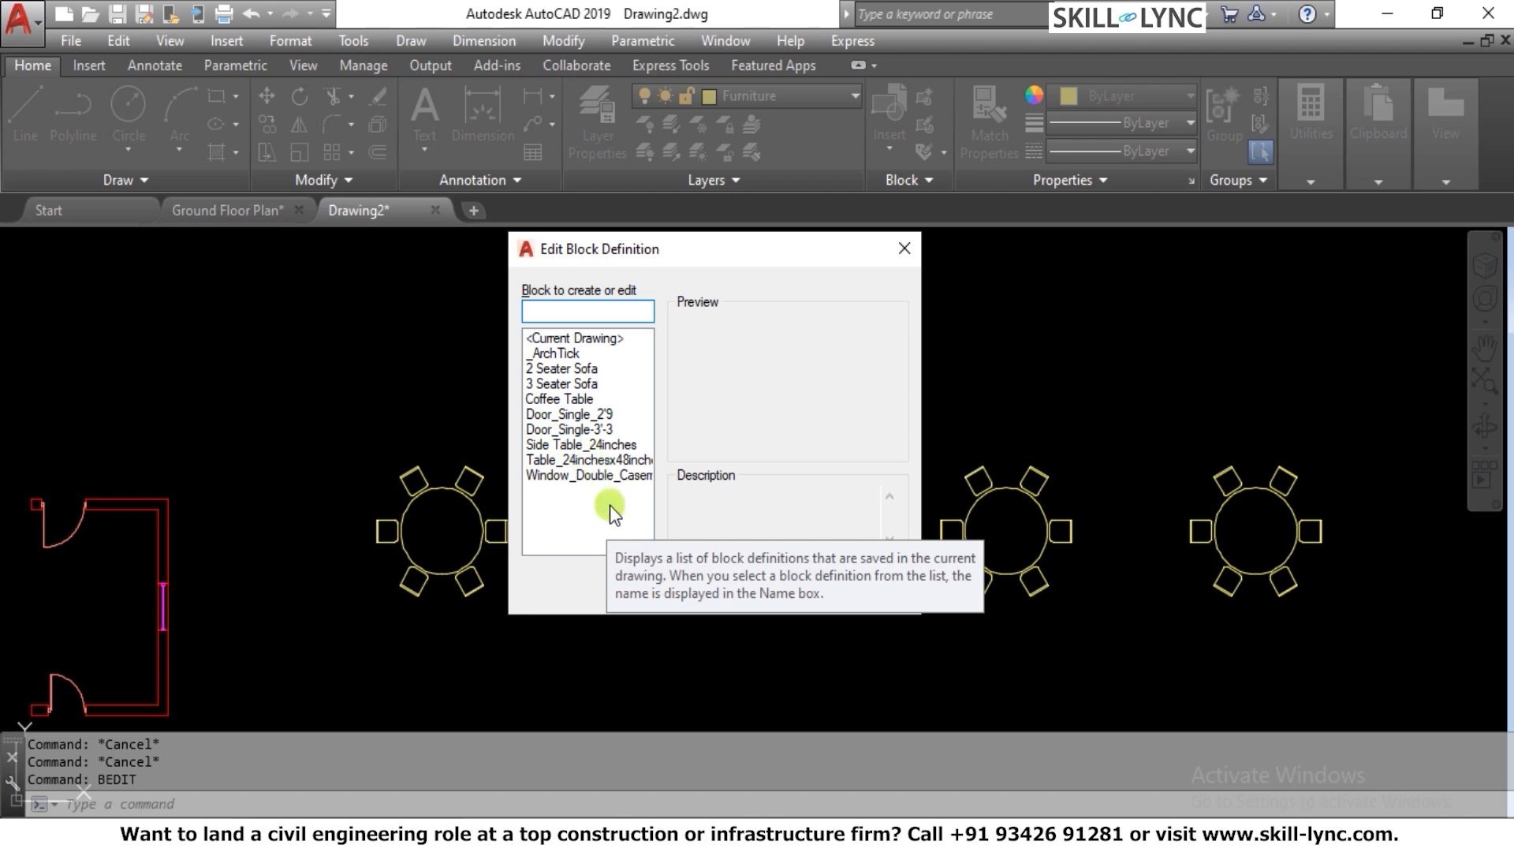
pyautogui.press('Escape')
pyautogui.press('Escape')
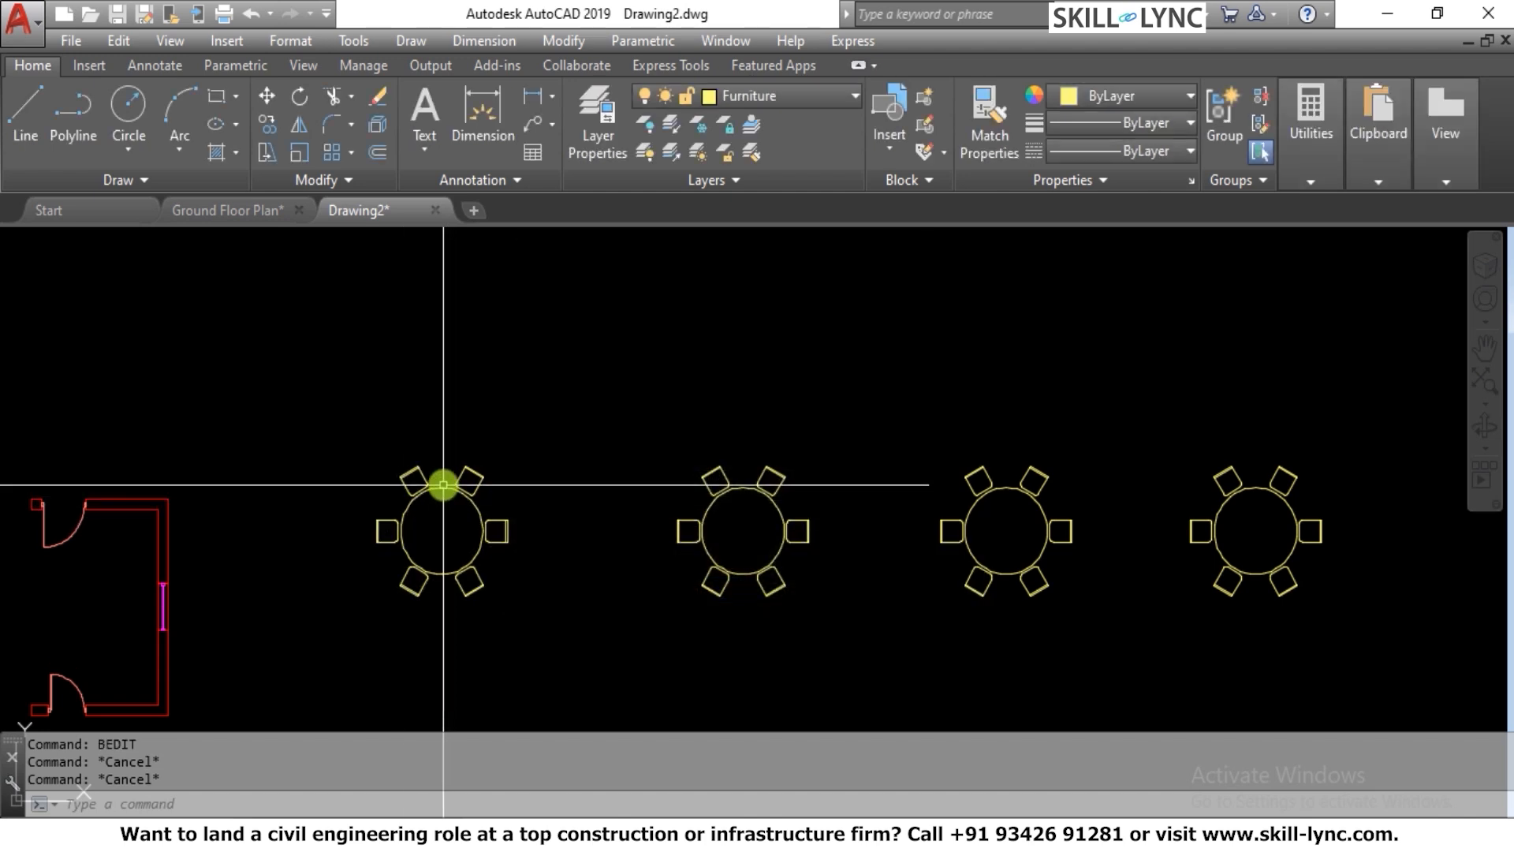
# Open the Coffee Table block nearest the room in the Block Editor
pyautogui.click(443, 484)
pyautogui.press('Escape')
pyautogui.doubleClick(442, 487)
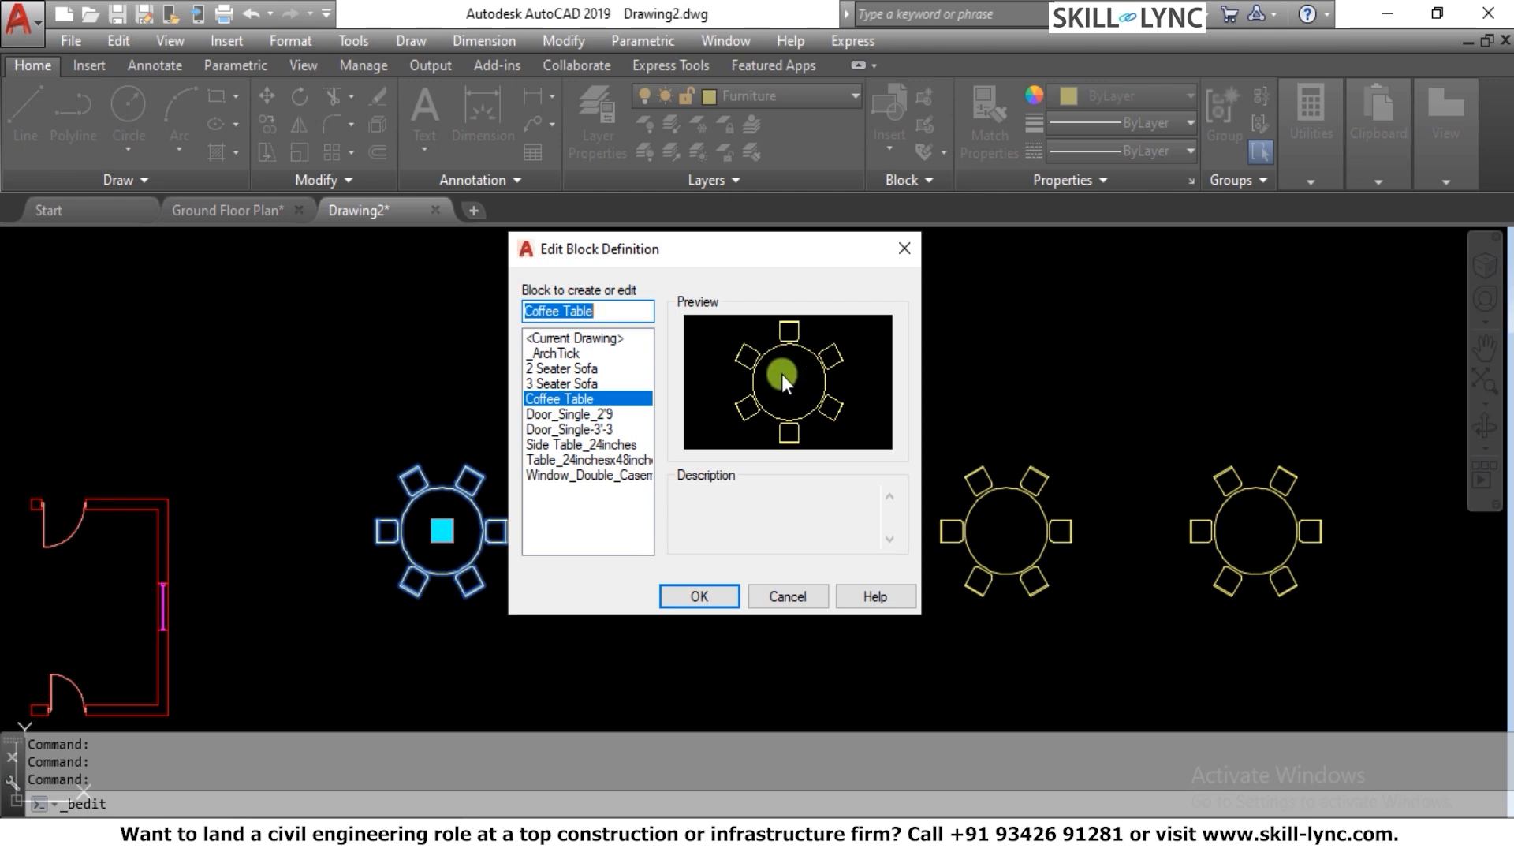
pyautogui.click(709, 593)
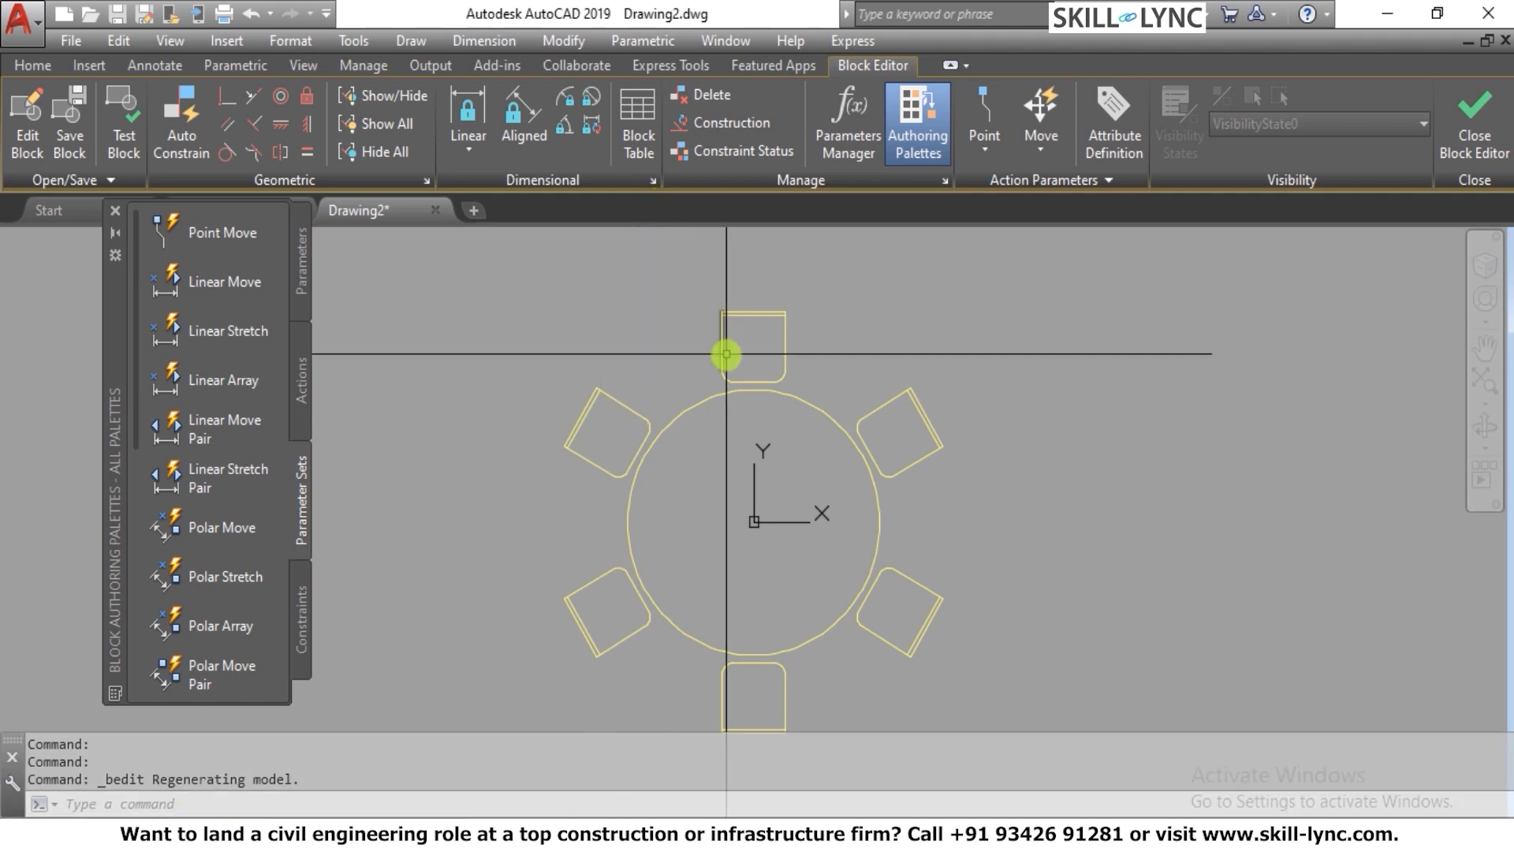
# Set the radius of the round table's circle to 30"
pyautogui.moveTo(726, 354); pyautogui.dragTo(701, 272, button='middle')
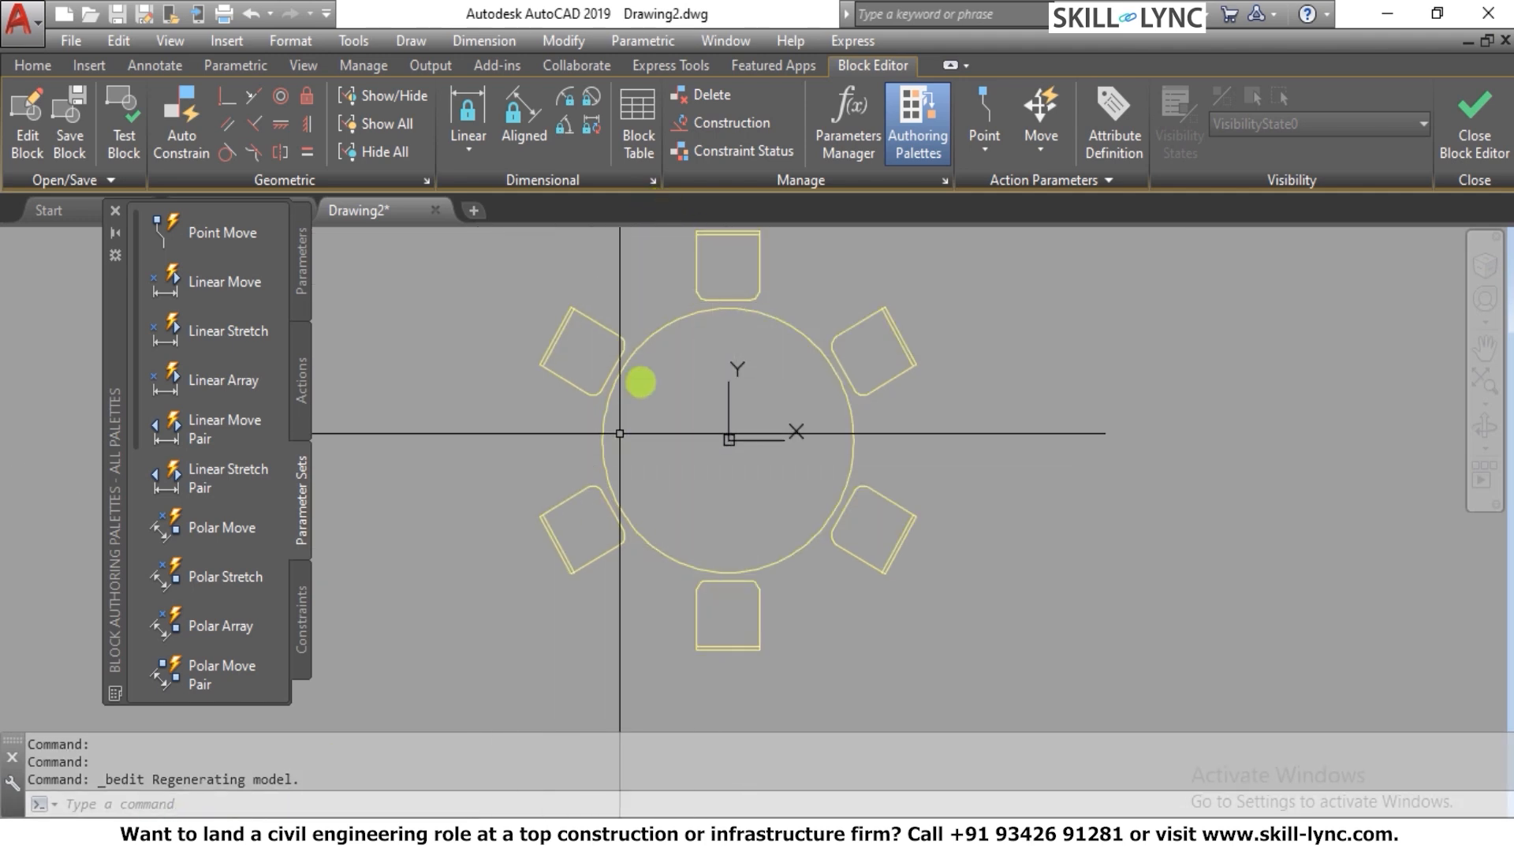
pyautogui.scroll(-2, 726, 446)
pyautogui.scroll(2, 750, 331)
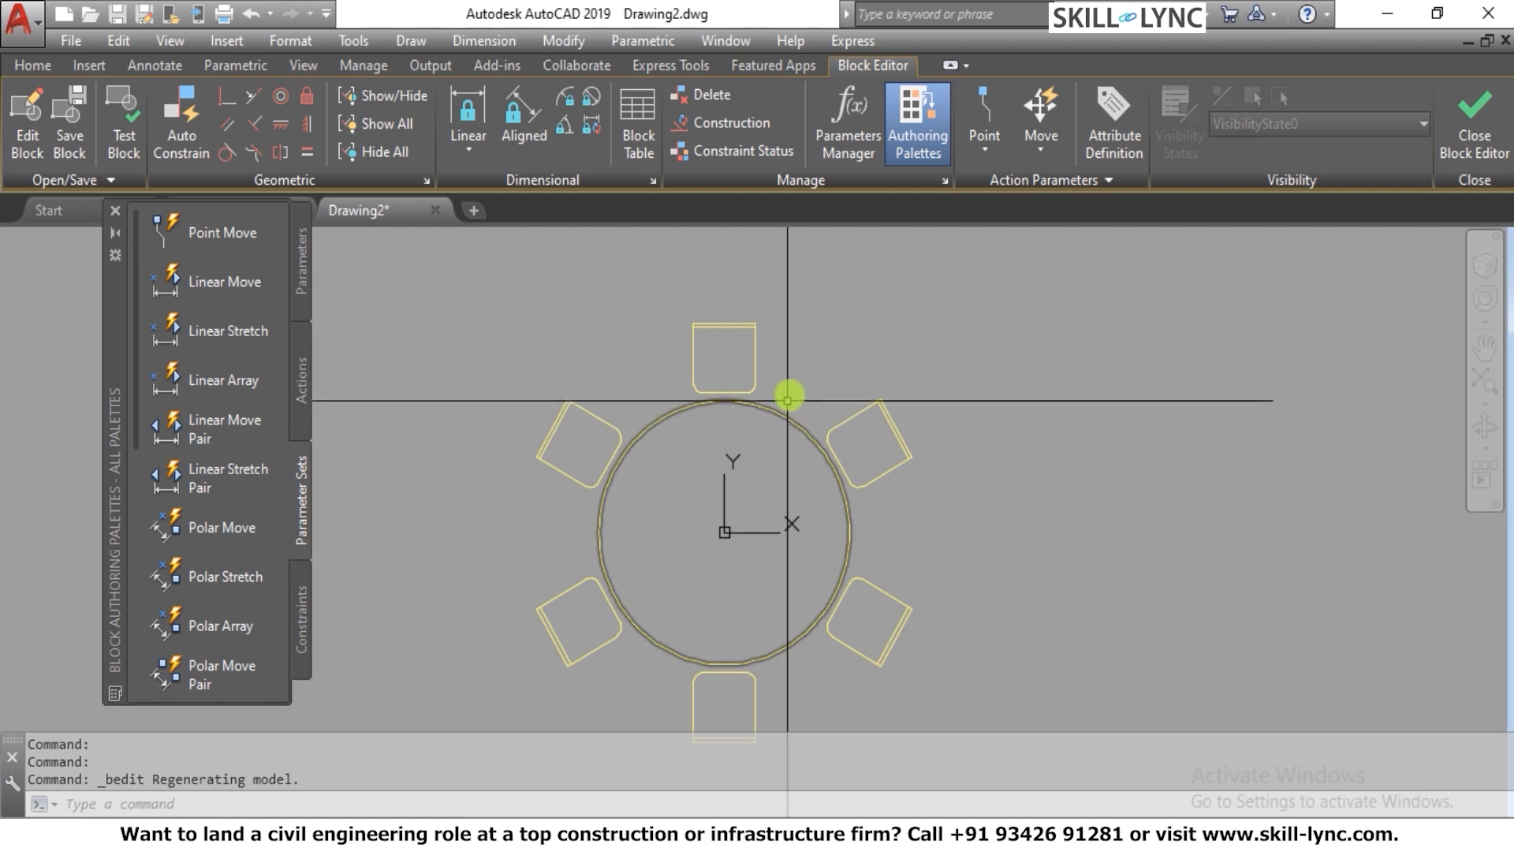
pyautogui.click(788, 400)
pyautogui.click(760, 439)
pyautogui.click(1016, 445)
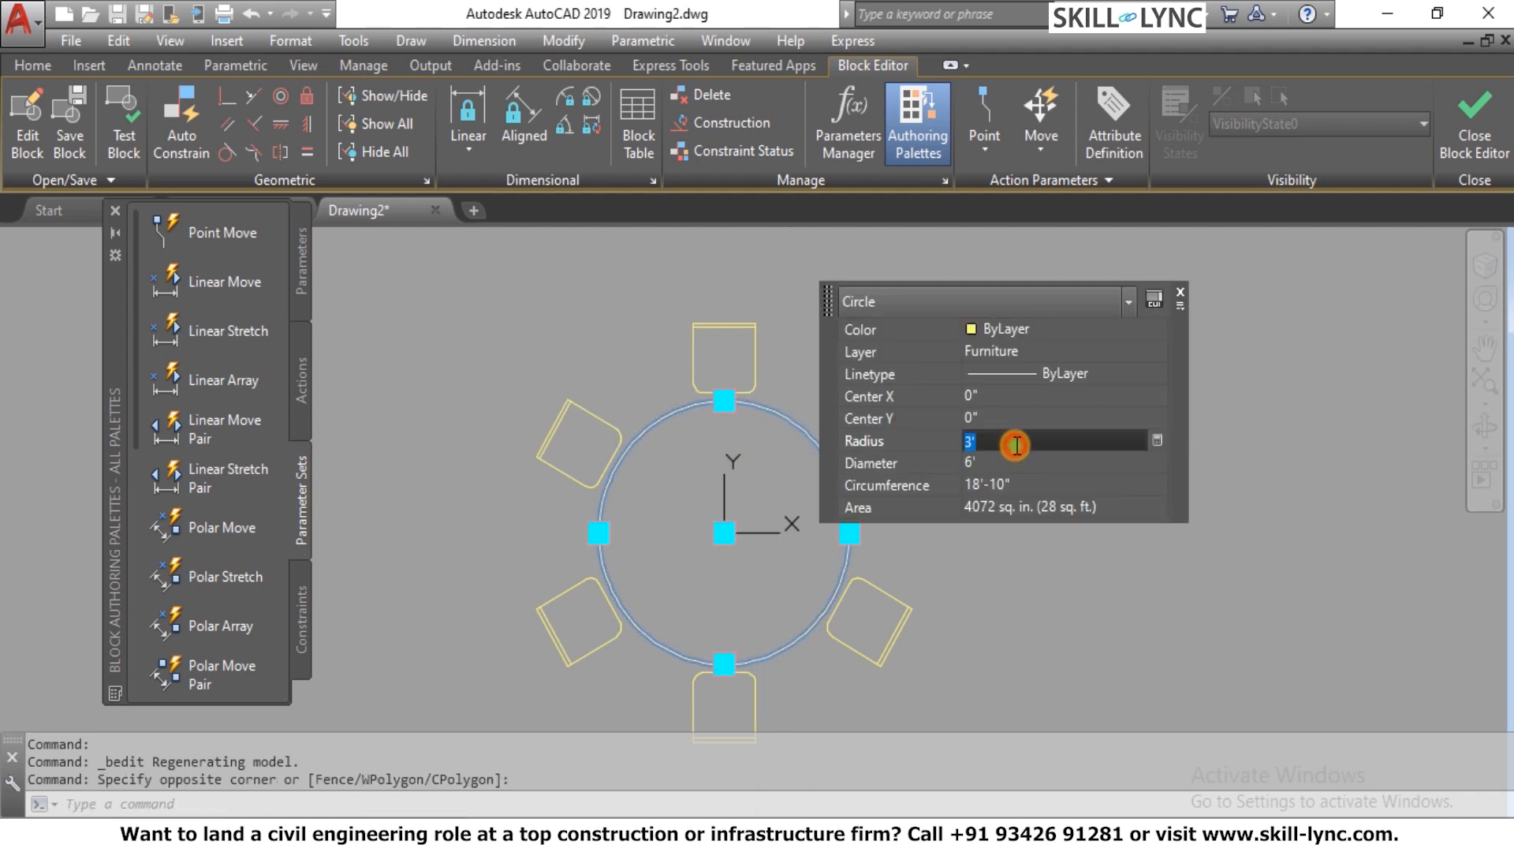
pyautogui.write('30"')
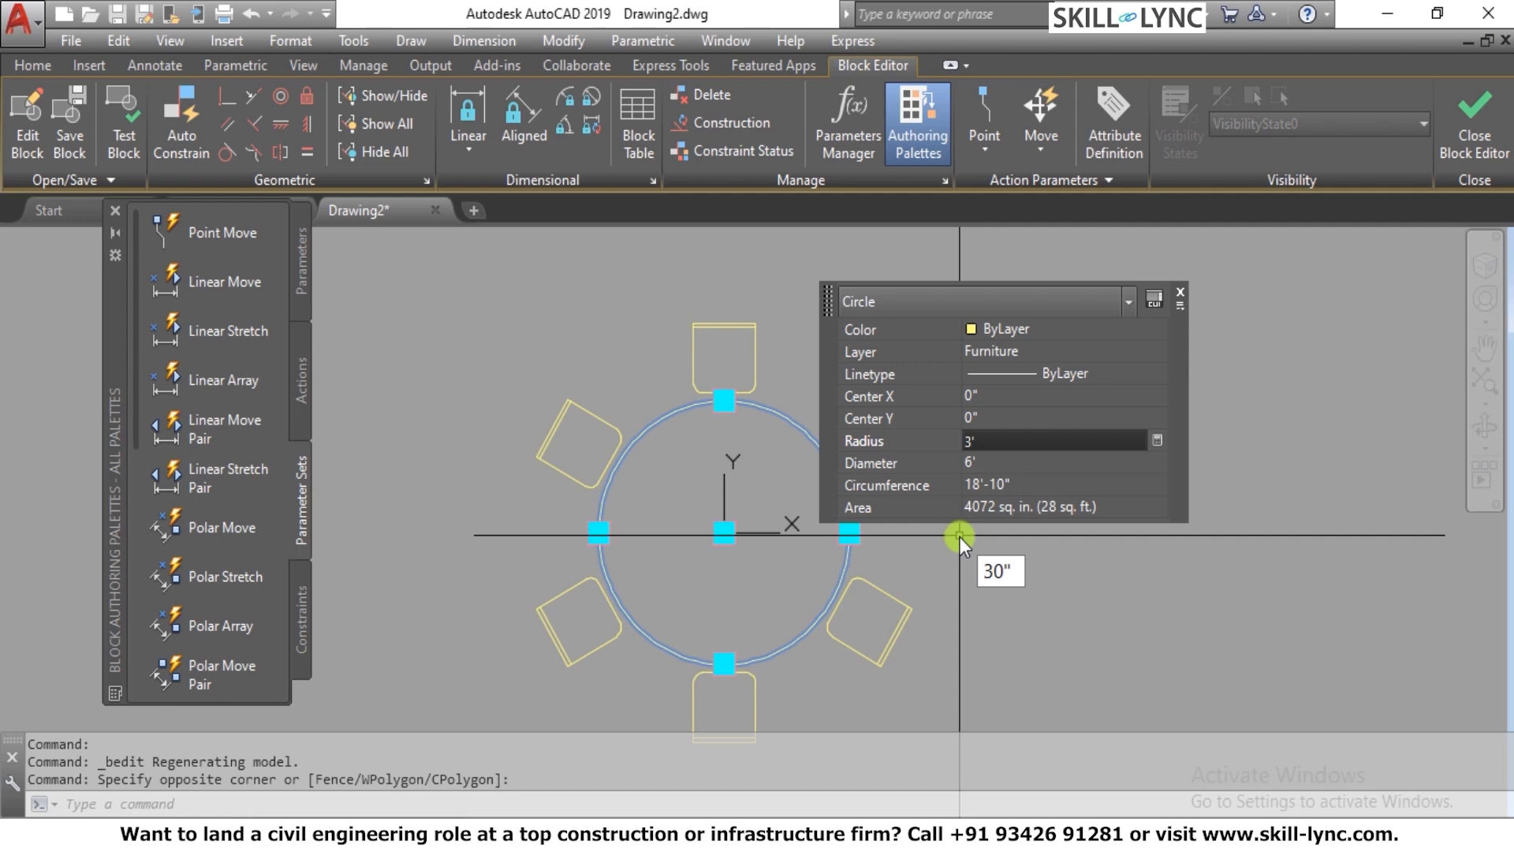
pyautogui.press('Return')
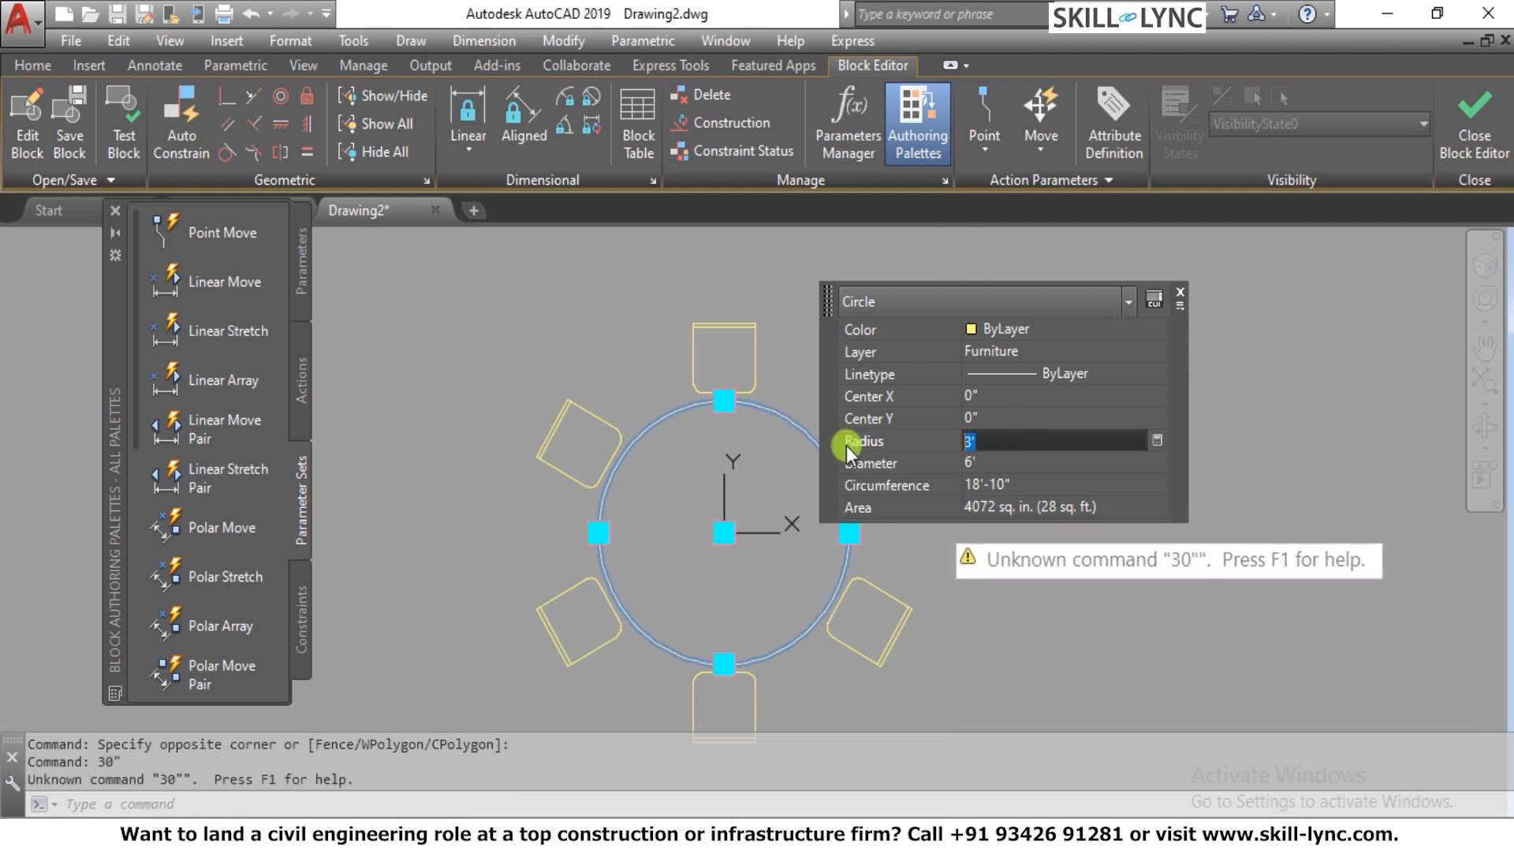
pyautogui.press('BackSpace')
pyautogui.write('0"')
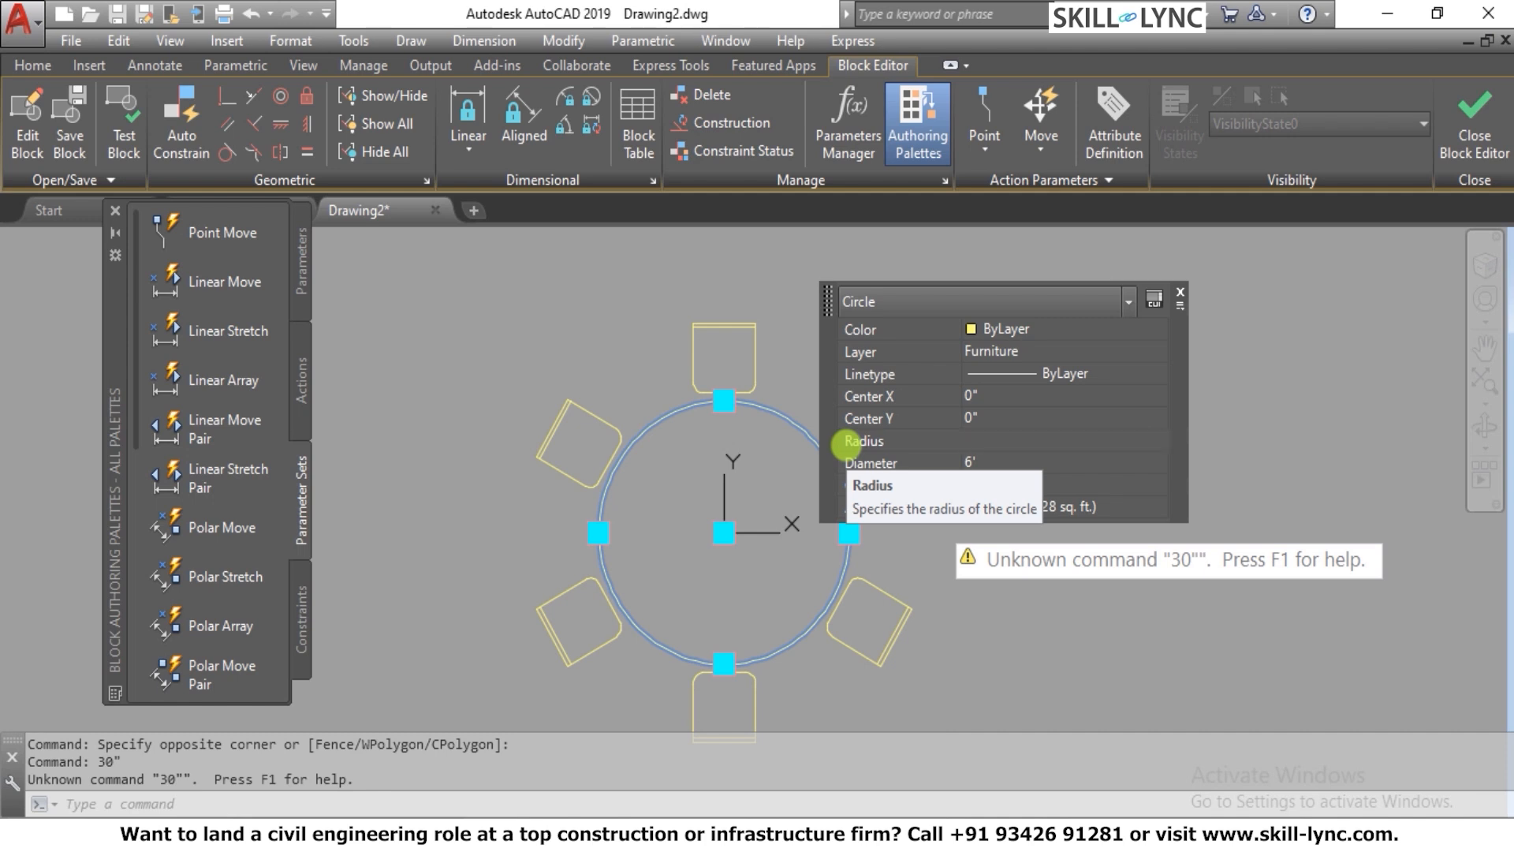
pyautogui.press('Return')
pyautogui.press('Escape')
pyautogui.press('Escape')
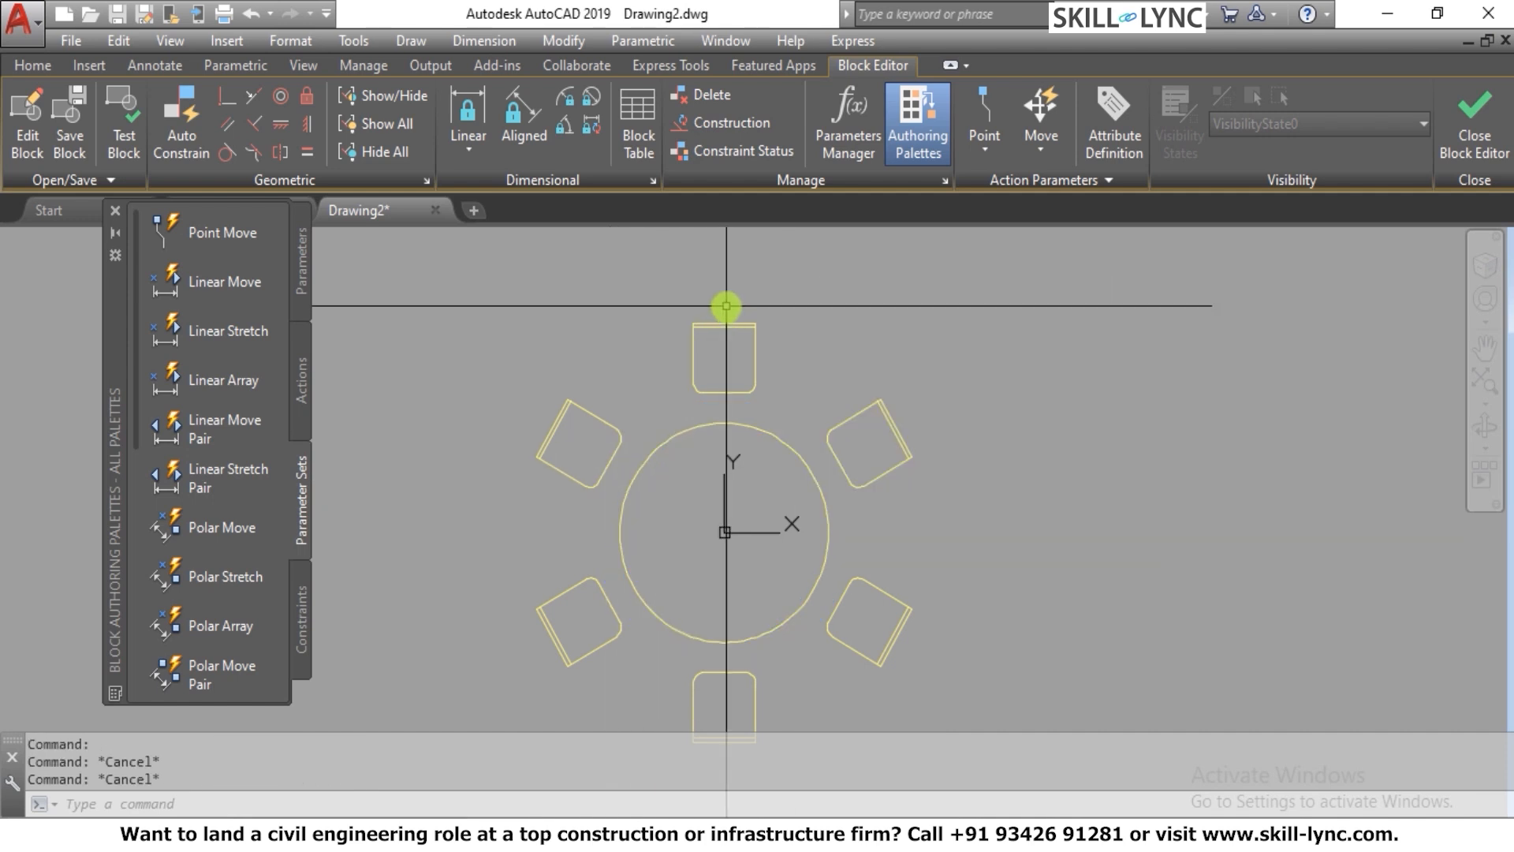
pyautogui.press('Escape')
pyautogui.scroll(3, 726, 306)
pyautogui.press('Return')
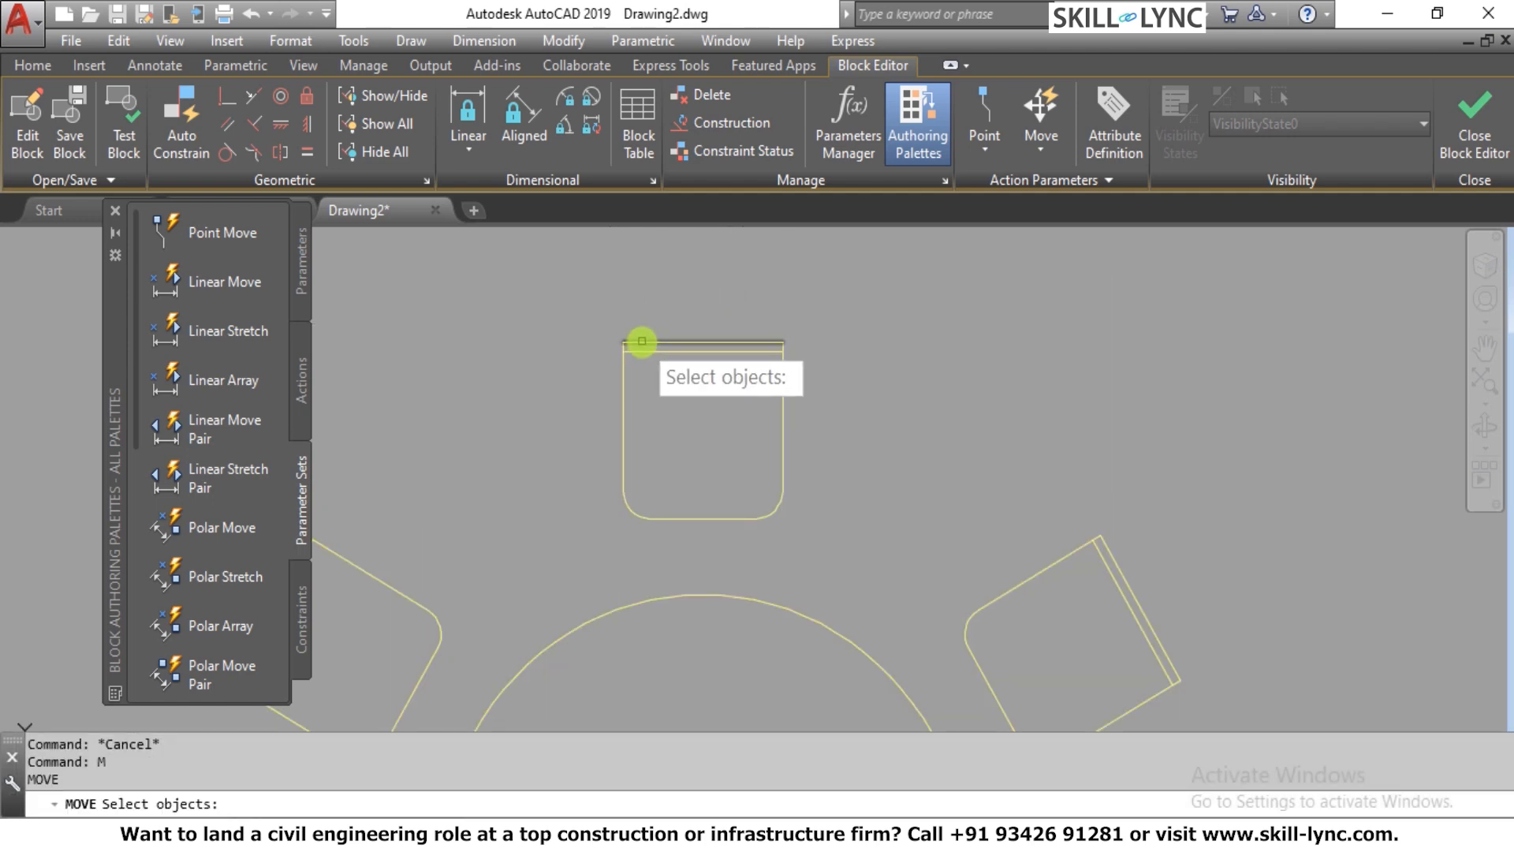
pyautogui.press('Escape')
pyautogui.scroll(-4, 686, 324)
pyautogui.click(903, 711)
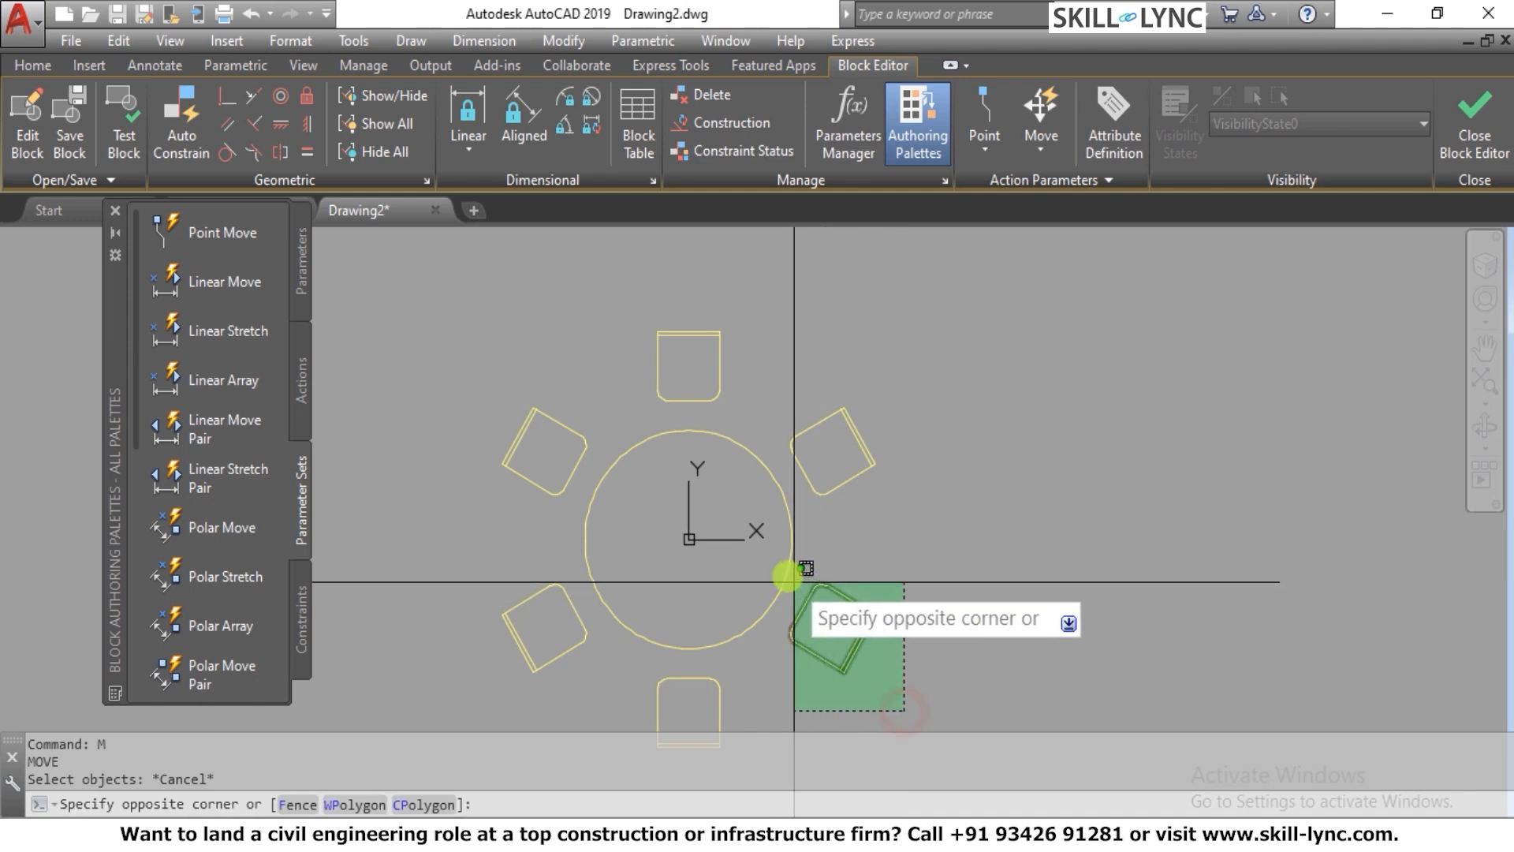
pyautogui.click(798, 576)
pyautogui.press('Escape')
# Erase the straight edges of the chair at the table's lower right
pyautogui.click(899, 672)
pyautogui.click(812, 595)
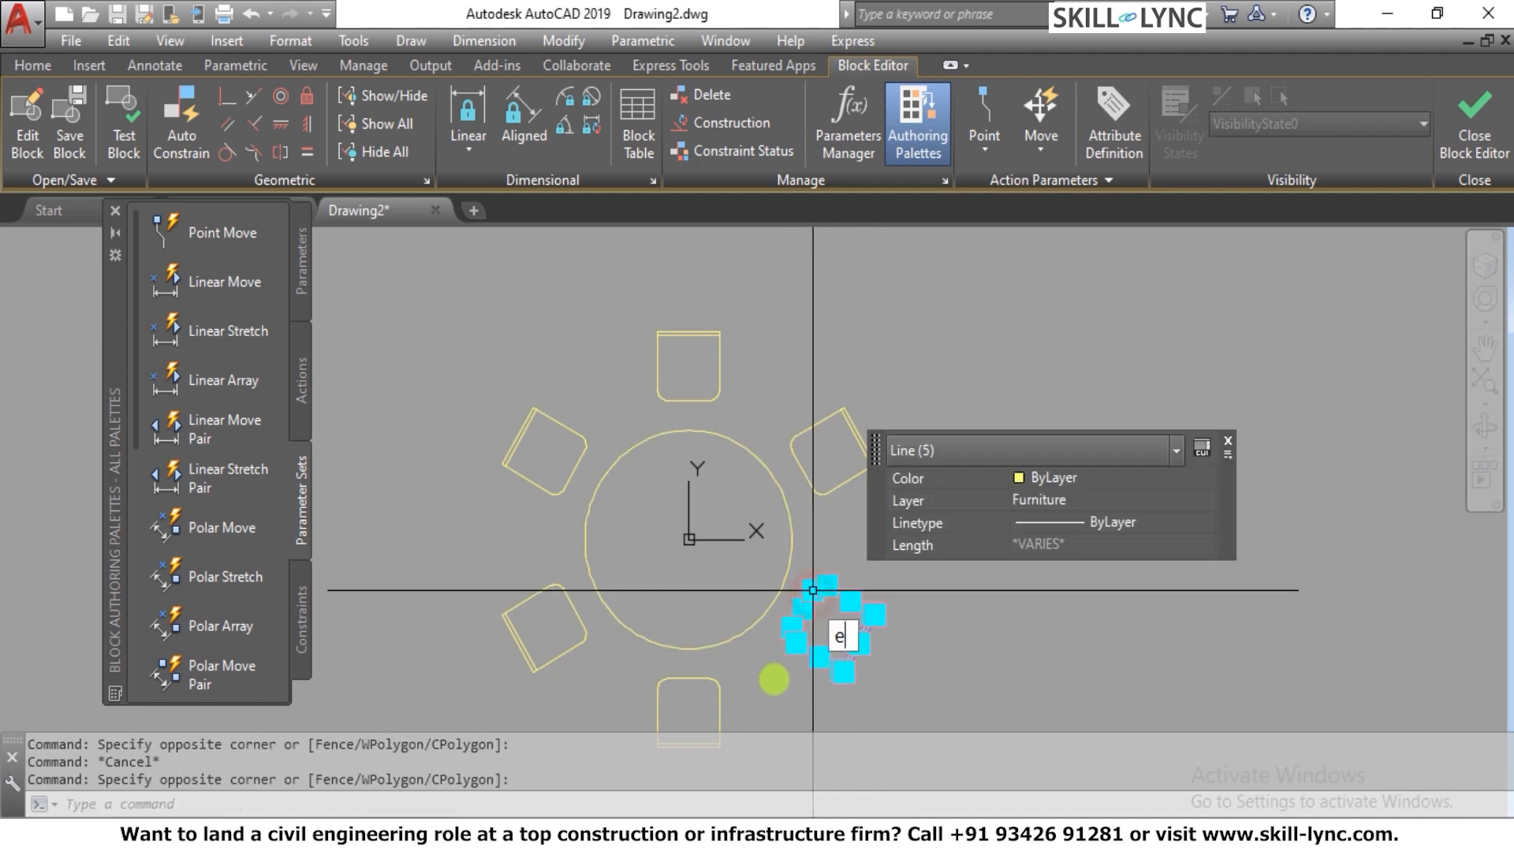
pyautogui.write('e')
pyautogui.press('Return')
# Erase all parts of the chair directly below the table
pyautogui.click(771, 686)
pyautogui.click(627, 678)
pyautogui.write('e')
pyautogui.press('Return')
pyautogui.scroll(-4, 785, 586)
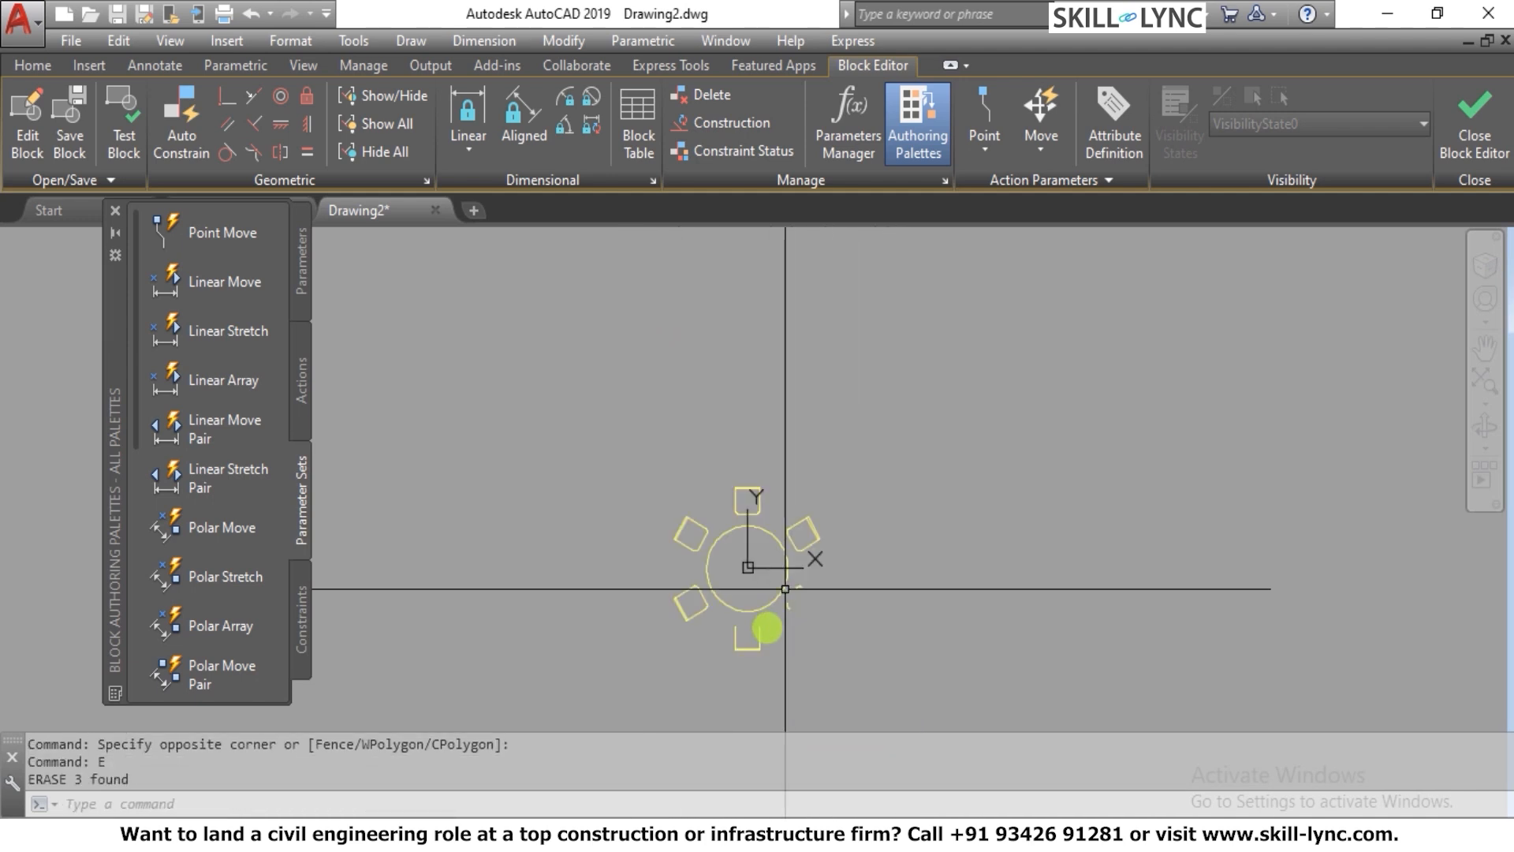
pyautogui.click(784, 654)
pyautogui.click(680, 632)
pyautogui.write('e')
pyautogui.press('Return')
pyautogui.scroll(5, 807, 611)
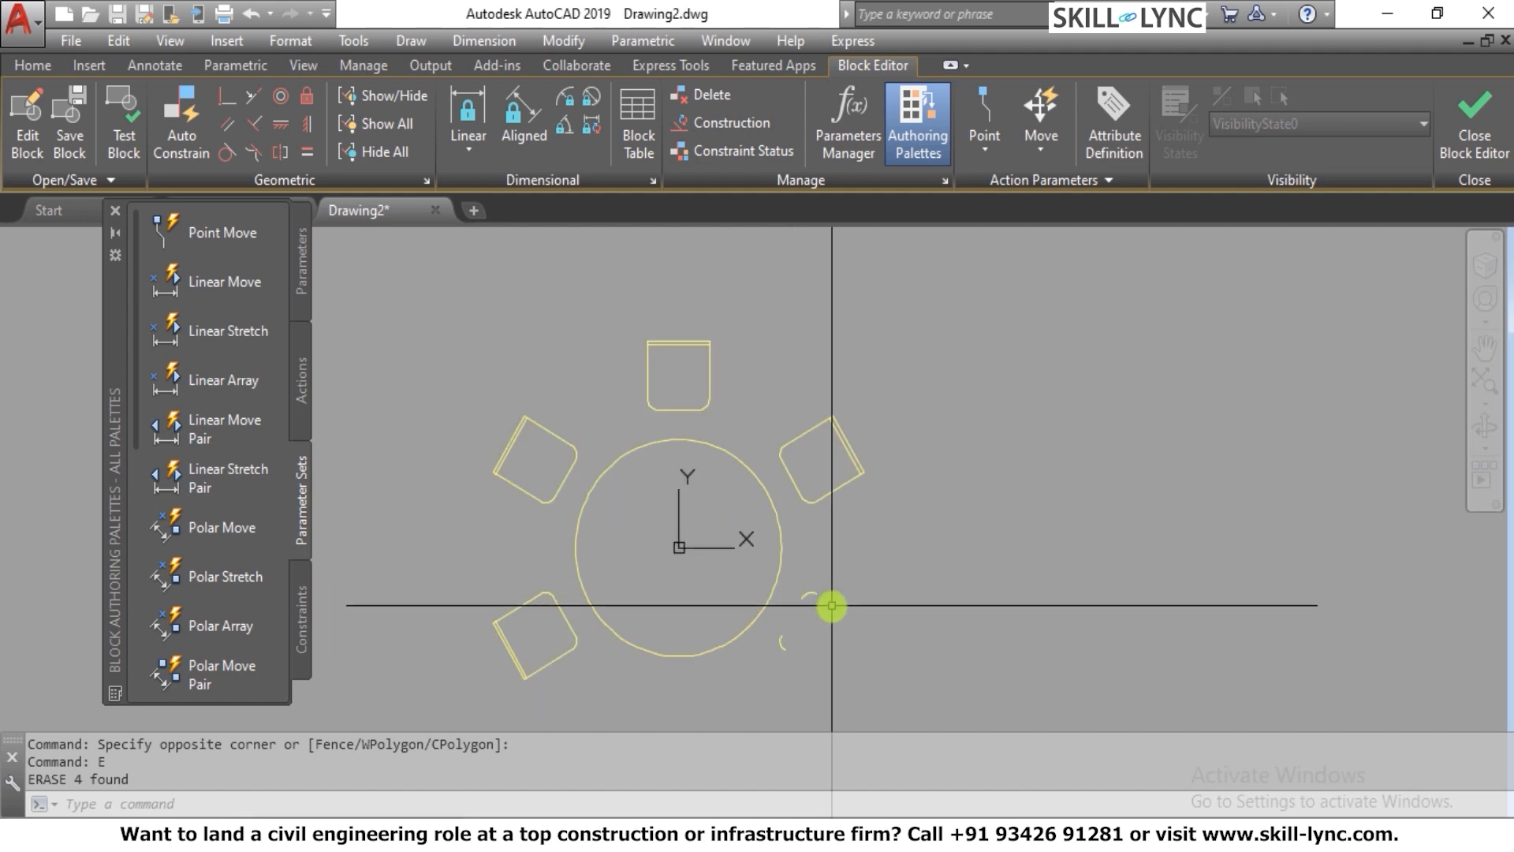
# Erase the two leftover corner arcs of the chair at the table's lower right
pyautogui.click(825, 699)
pyautogui.click(754, 566)
pyautogui.write('e')
pyautogui.press('Return')
pyautogui.scroll(-3, 789, 560)
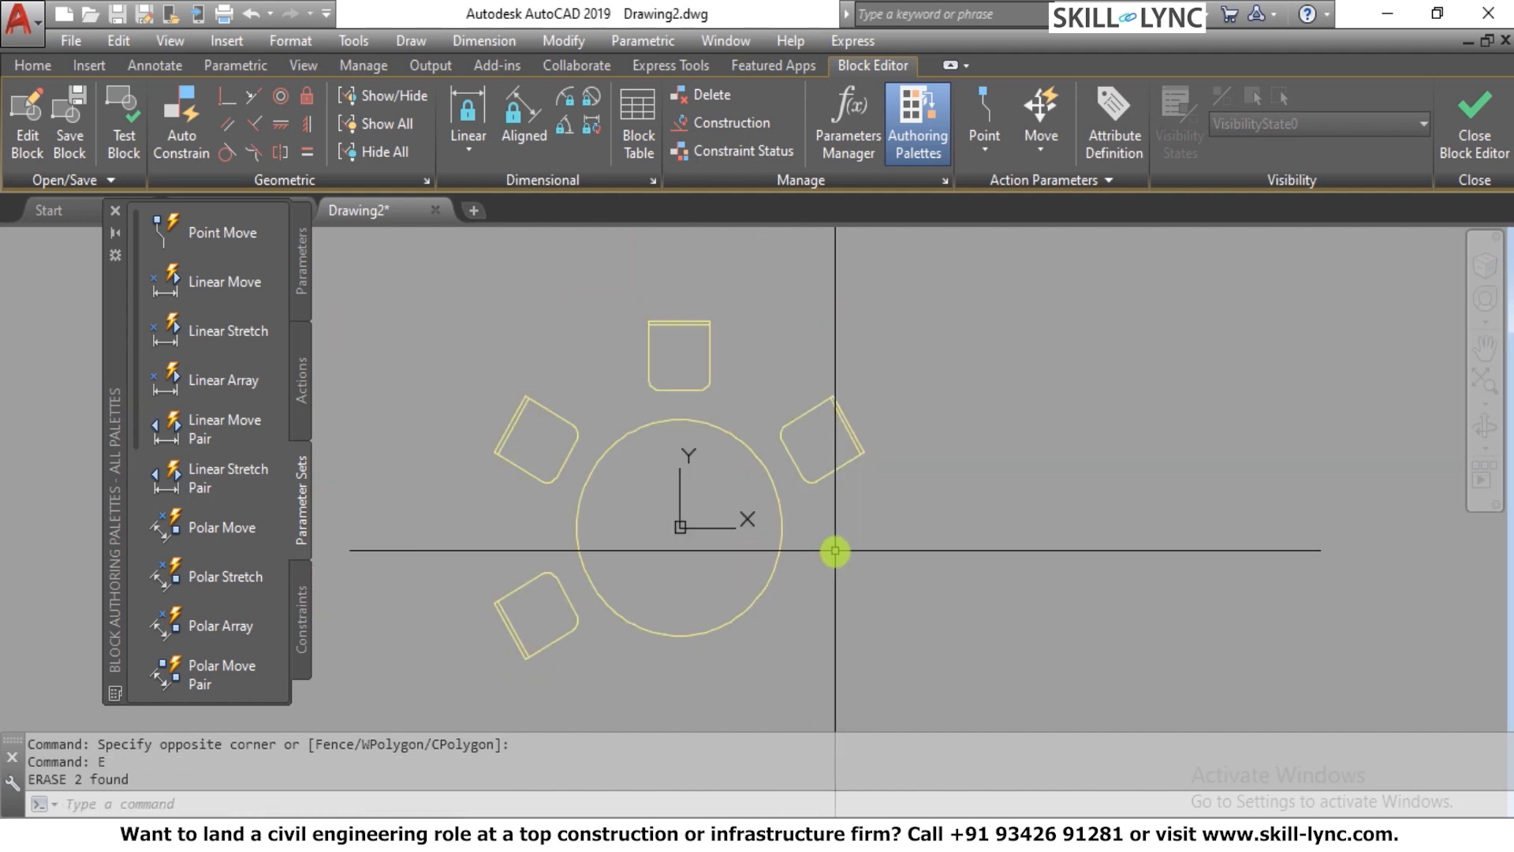
# Erase the chair at the table's lower left, except for one remaining corner arc
pyautogui.click(582, 669)
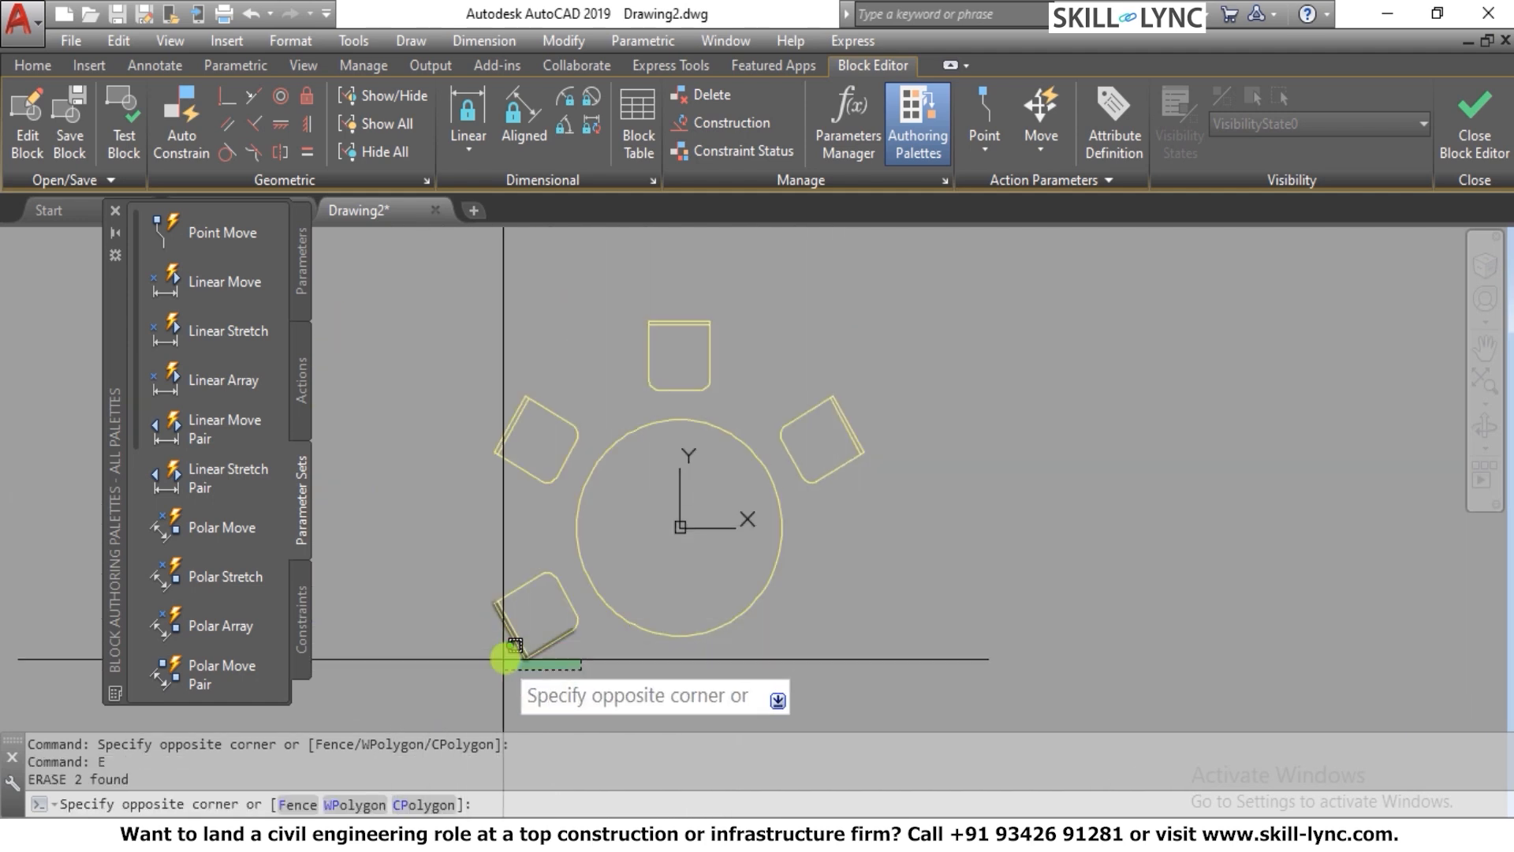
pyautogui.click(500, 602)
pyautogui.click(537, 622)
pyautogui.click(477, 551)
pyautogui.write('e')
pyautogui.press('Return')
pyautogui.scroll(-3, 531, 513)
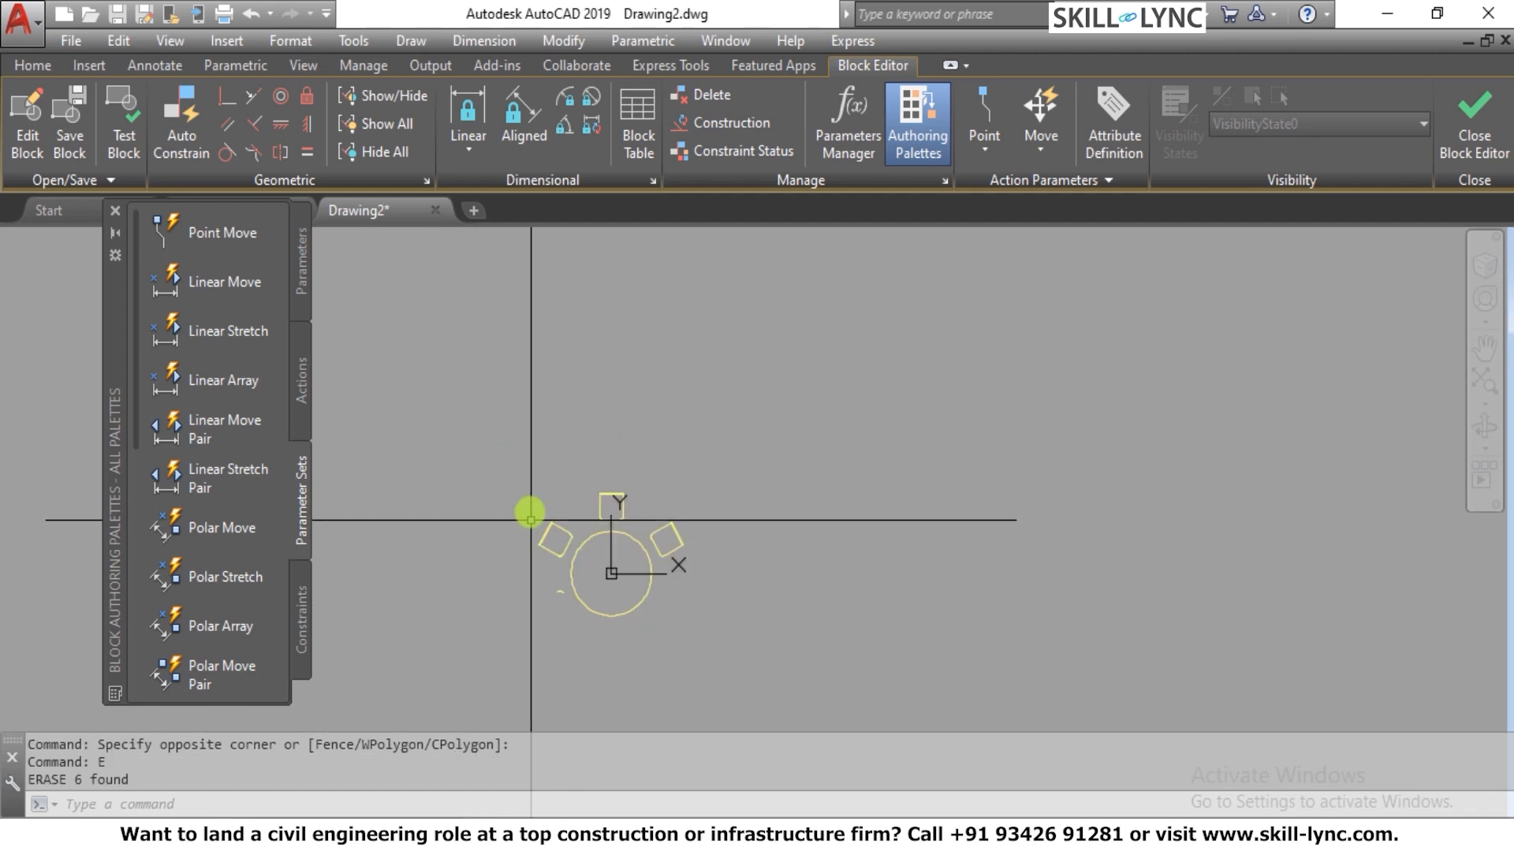
# Erase the chair at the table's upper left, including its leftover corner arc
pyautogui.scroll(5, 557, 531)
pyautogui.click(609, 590)
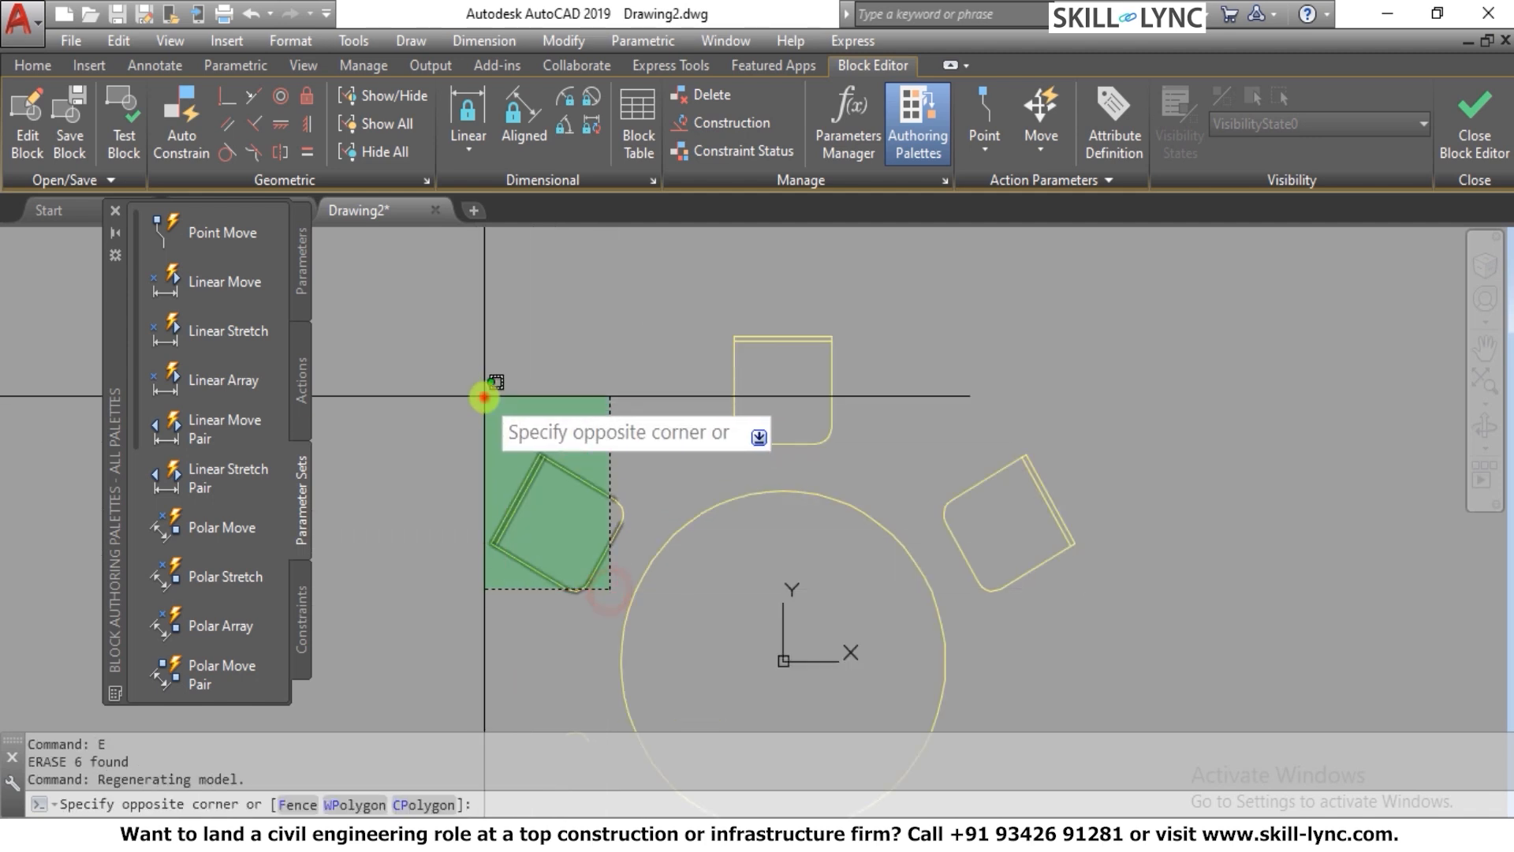
pyautogui.click(489, 395)
pyautogui.press('Delete')
pyautogui.scroll(-3, 537, 395)
pyautogui.scroll(3, 593, 462)
pyautogui.click(588, 465)
pyautogui.click(520, 514)
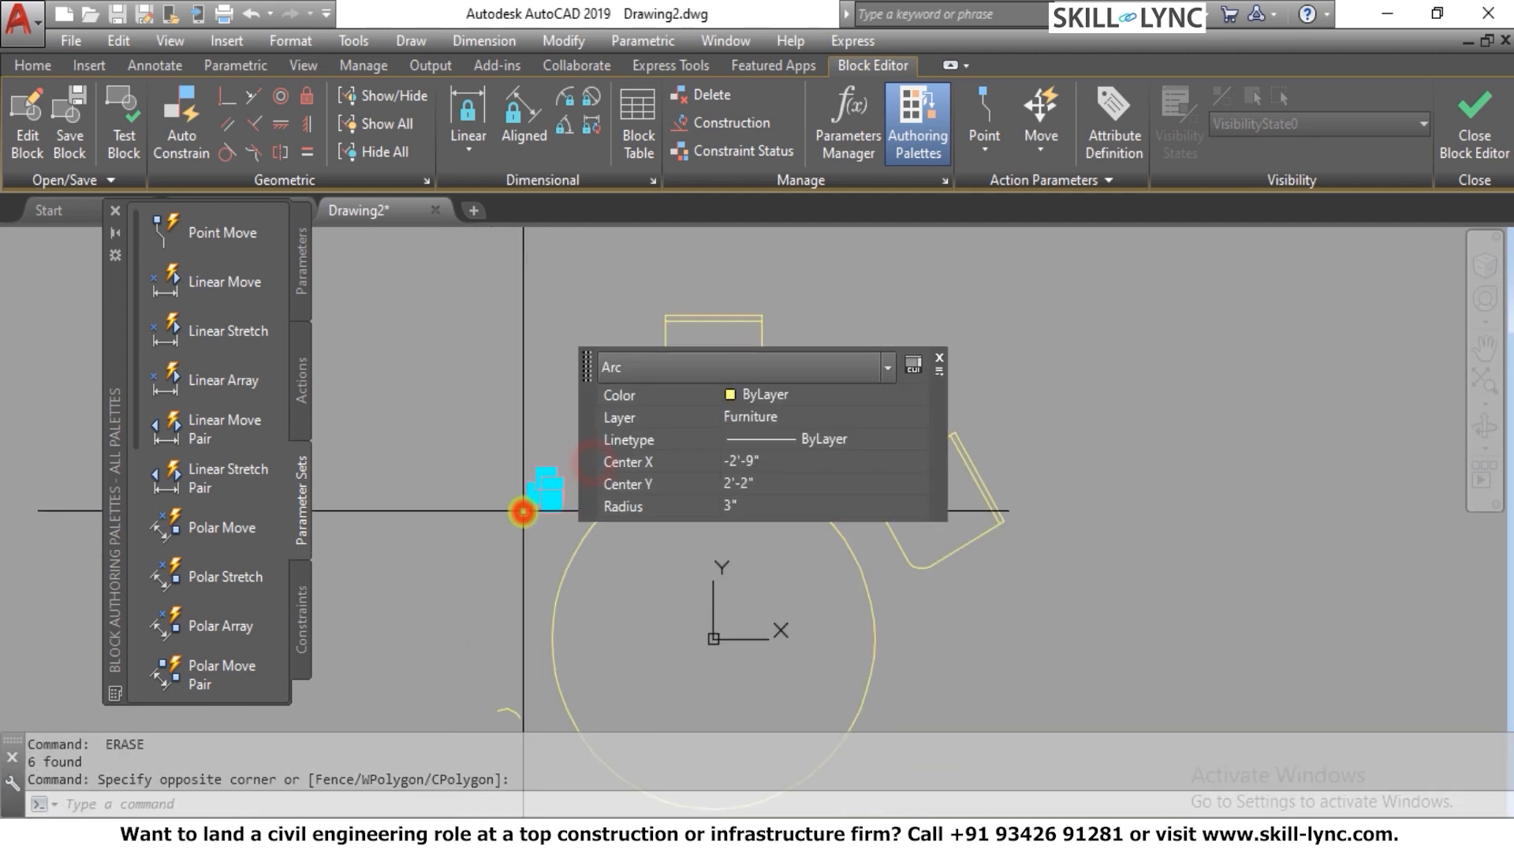
pyautogui.press('Delete')
# Erase the leftover corner arc of the chair at the table's lower left
pyautogui.scroll(-3, 507, 442)
pyautogui.scroll(3, 520, 649)
pyautogui.click(507, 620)
pyautogui.click(457, 549)
pyautogui.press('Delete')
pyautogui.scroll(-3, 574, 591)
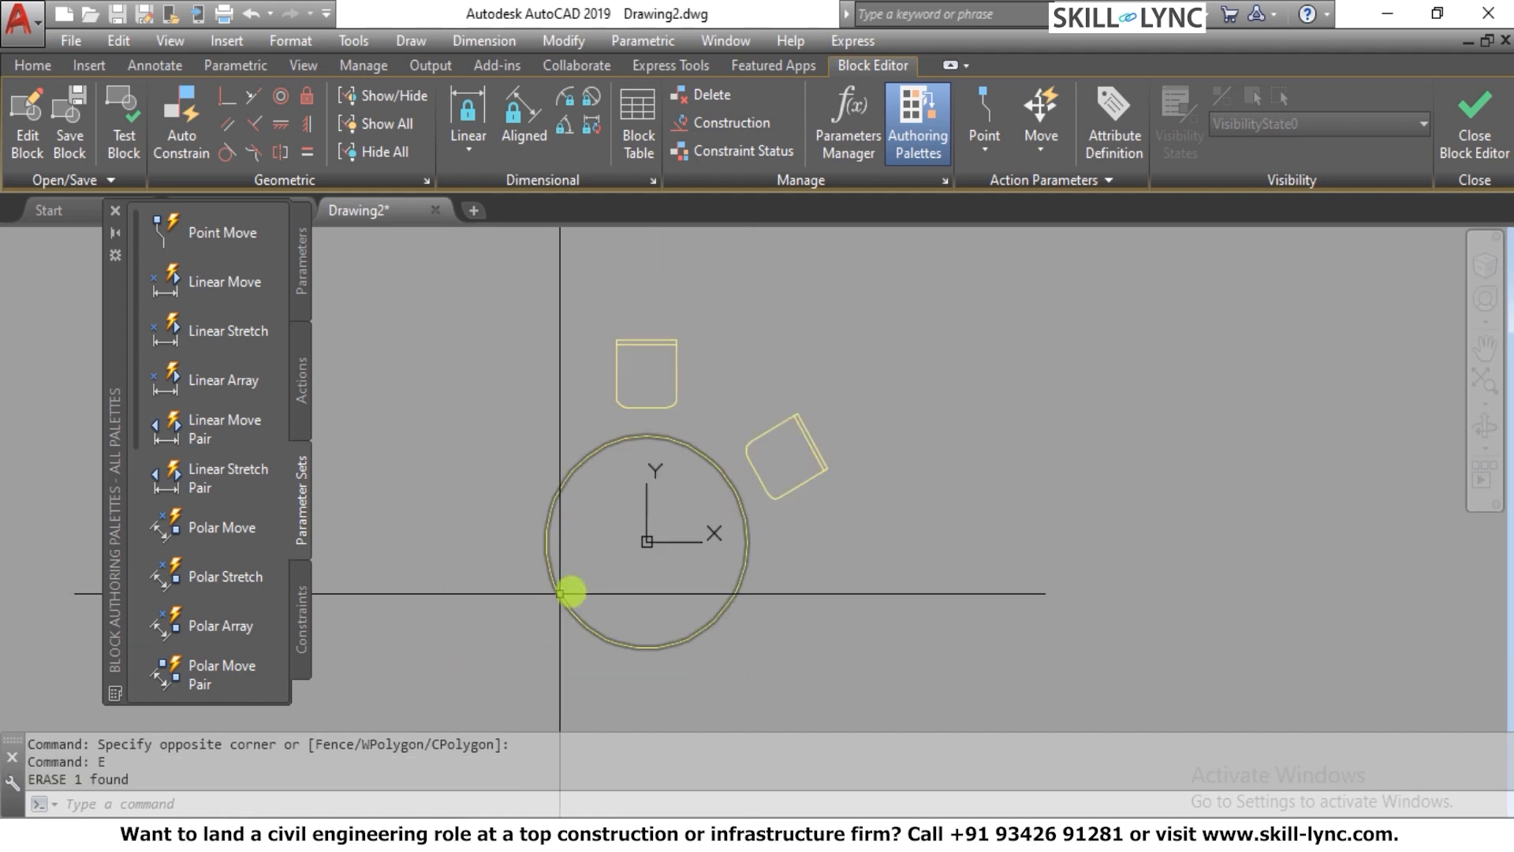
# Move the chair above the table straight down so its front edge sits just outside the circle
pyautogui.scroll(4, 676, 386)
pyautogui.press('Escape')
pyautogui.press('Escape')
pyautogui.scroll(-1, 594, 361)
pyautogui.write('m')
pyautogui.press('Return')
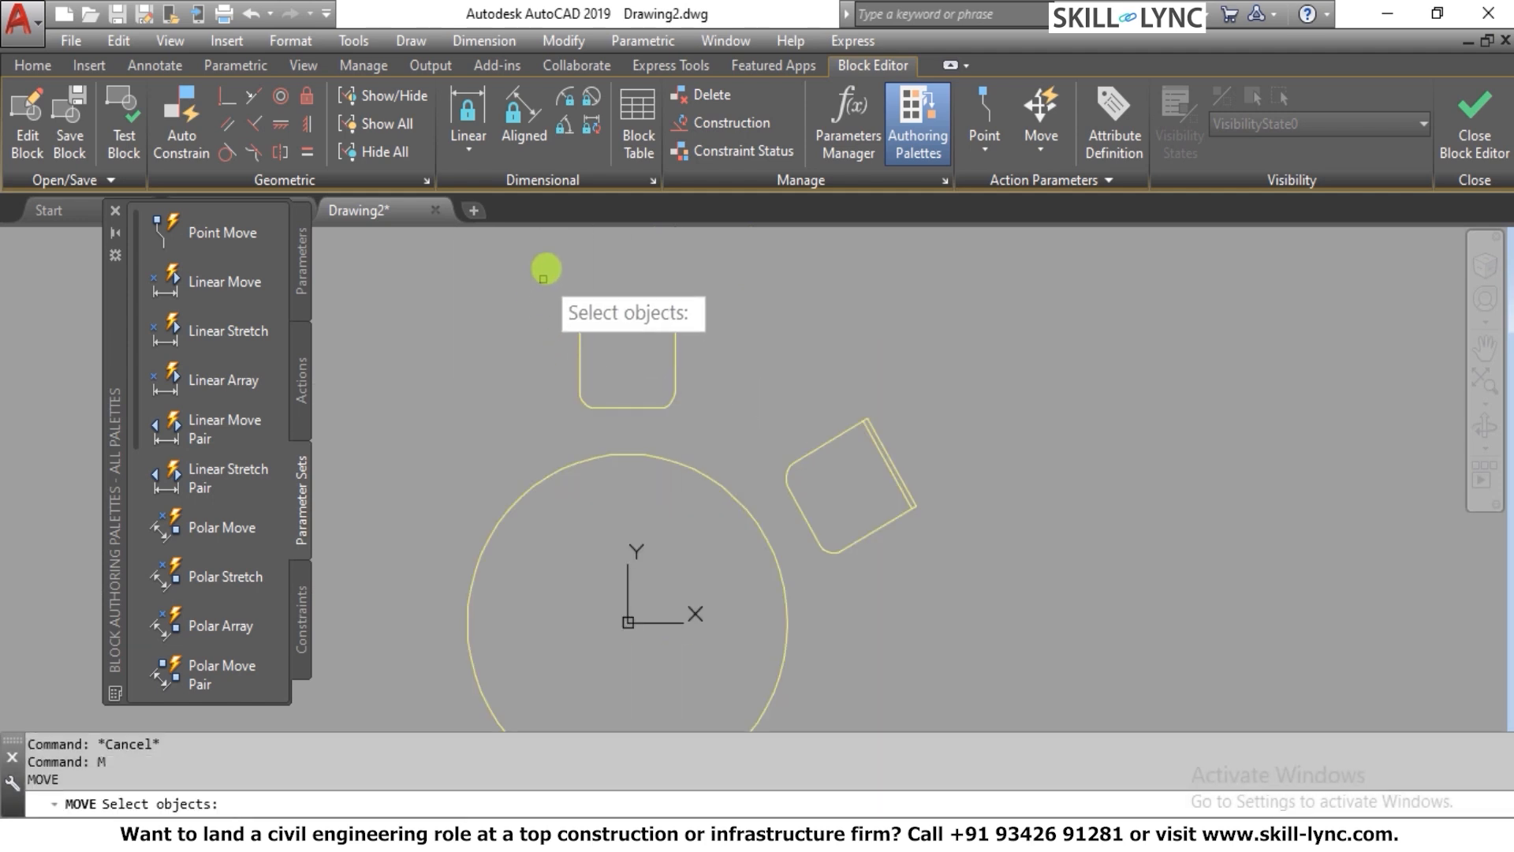
pyautogui.click(541, 263)
pyautogui.click(723, 423)
pyautogui.press('Return')
pyautogui.click(838, 256)
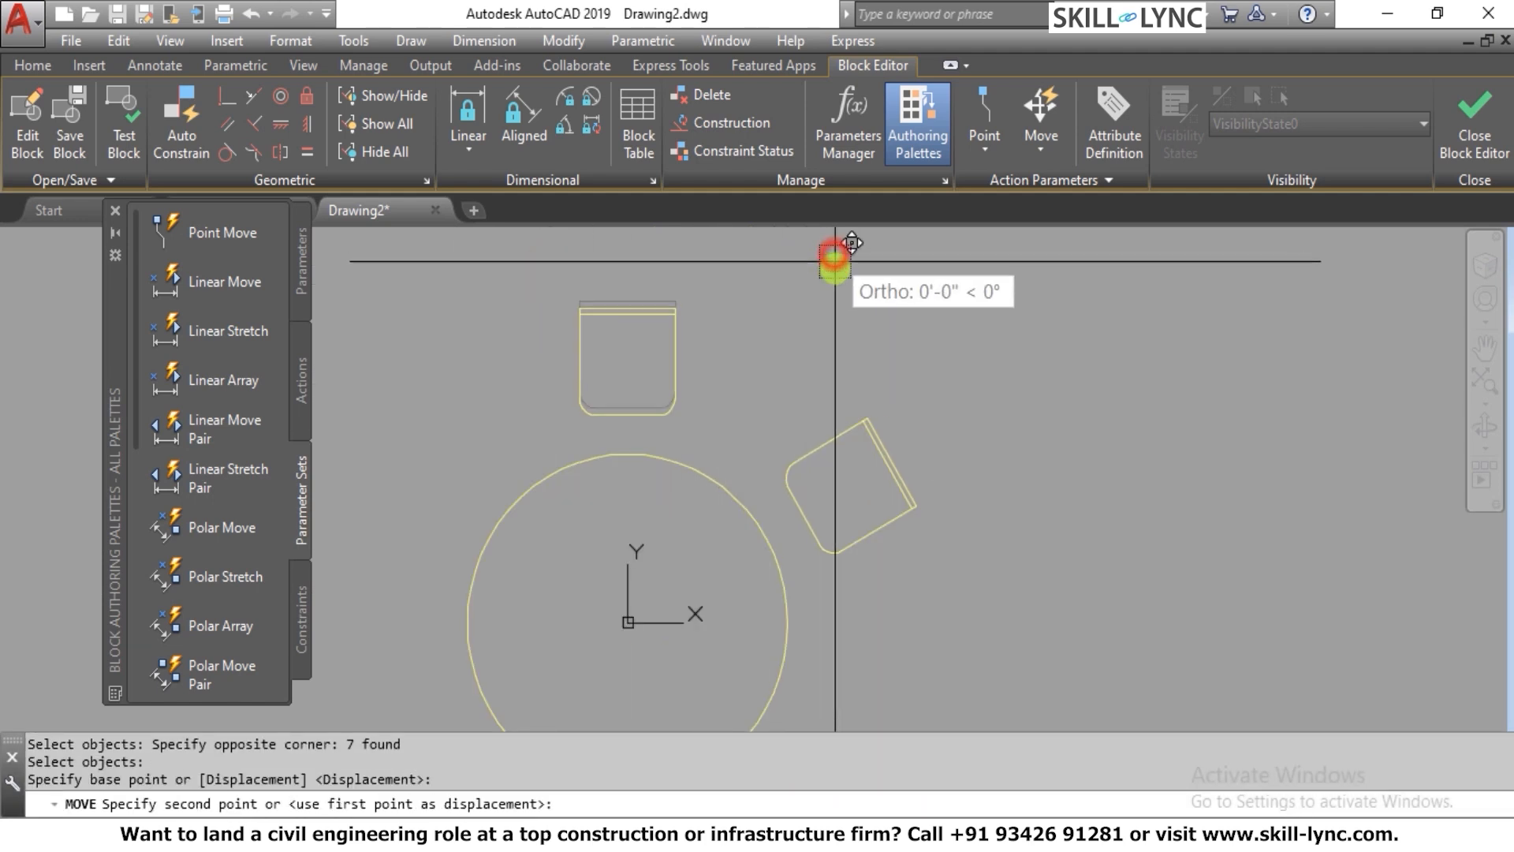
pyautogui.click(837, 295)
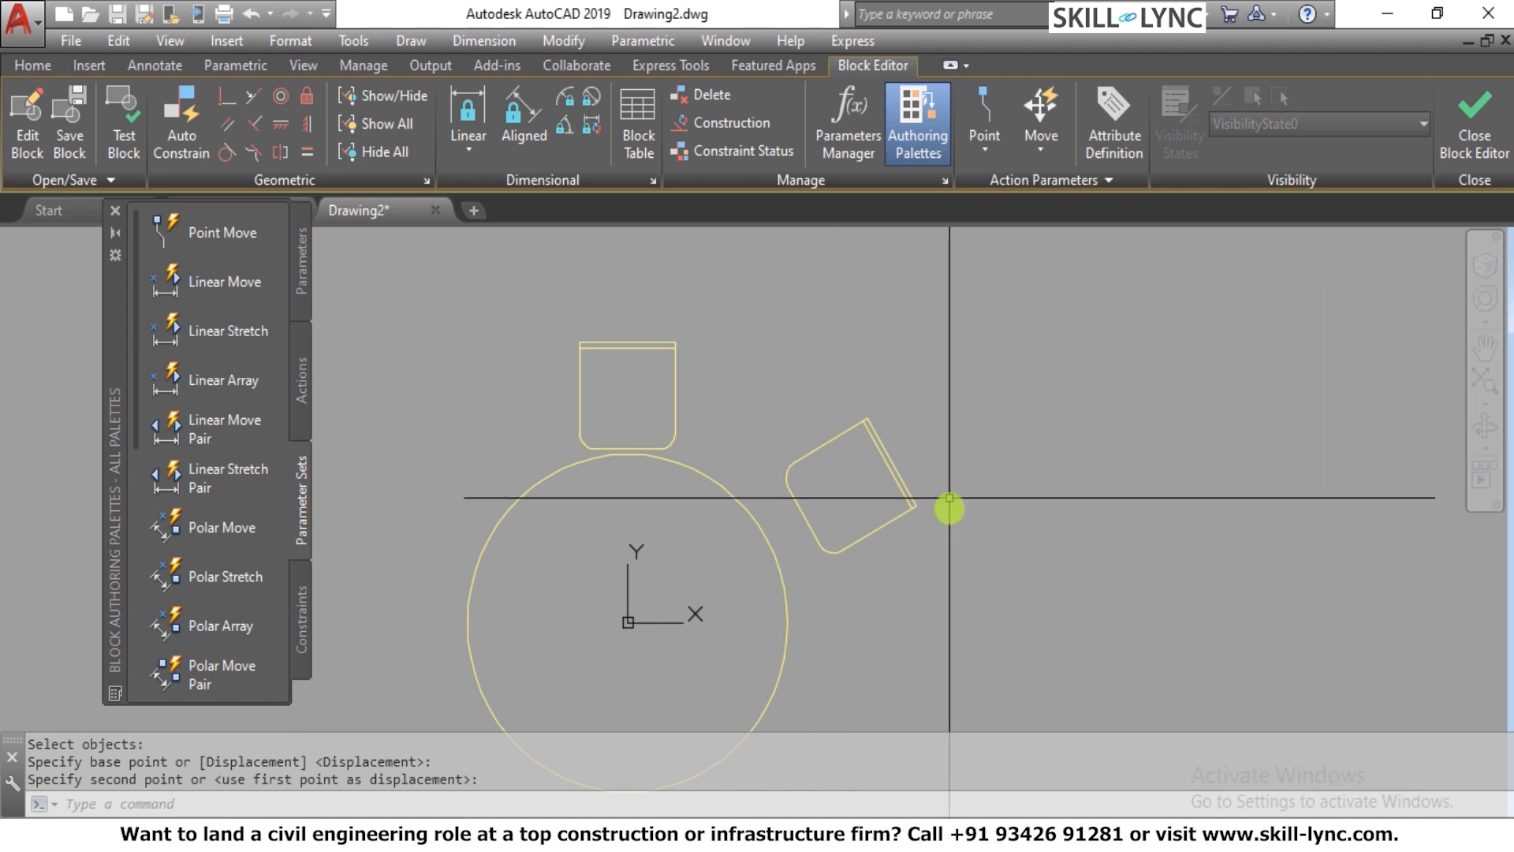
# Erase the chair at the table's upper right, including its leftover corner arc
pyautogui.click(954, 556)
pyautogui.click(804, 387)
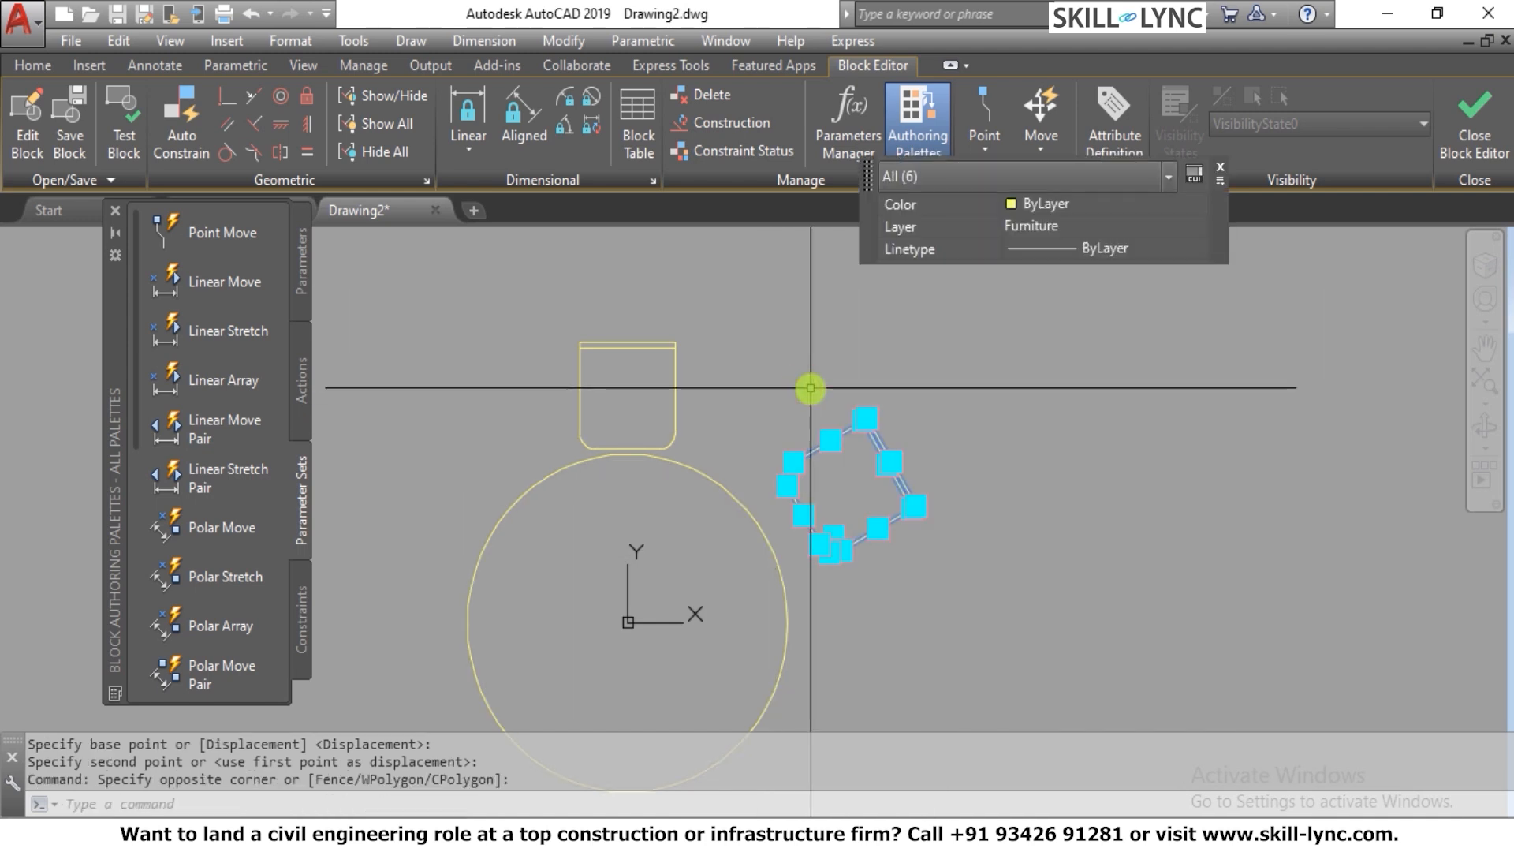
pyautogui.write('e')
pyautogui.press('Return')
pyautogui.click(817, 506)
pyautogui.click(761, 432)
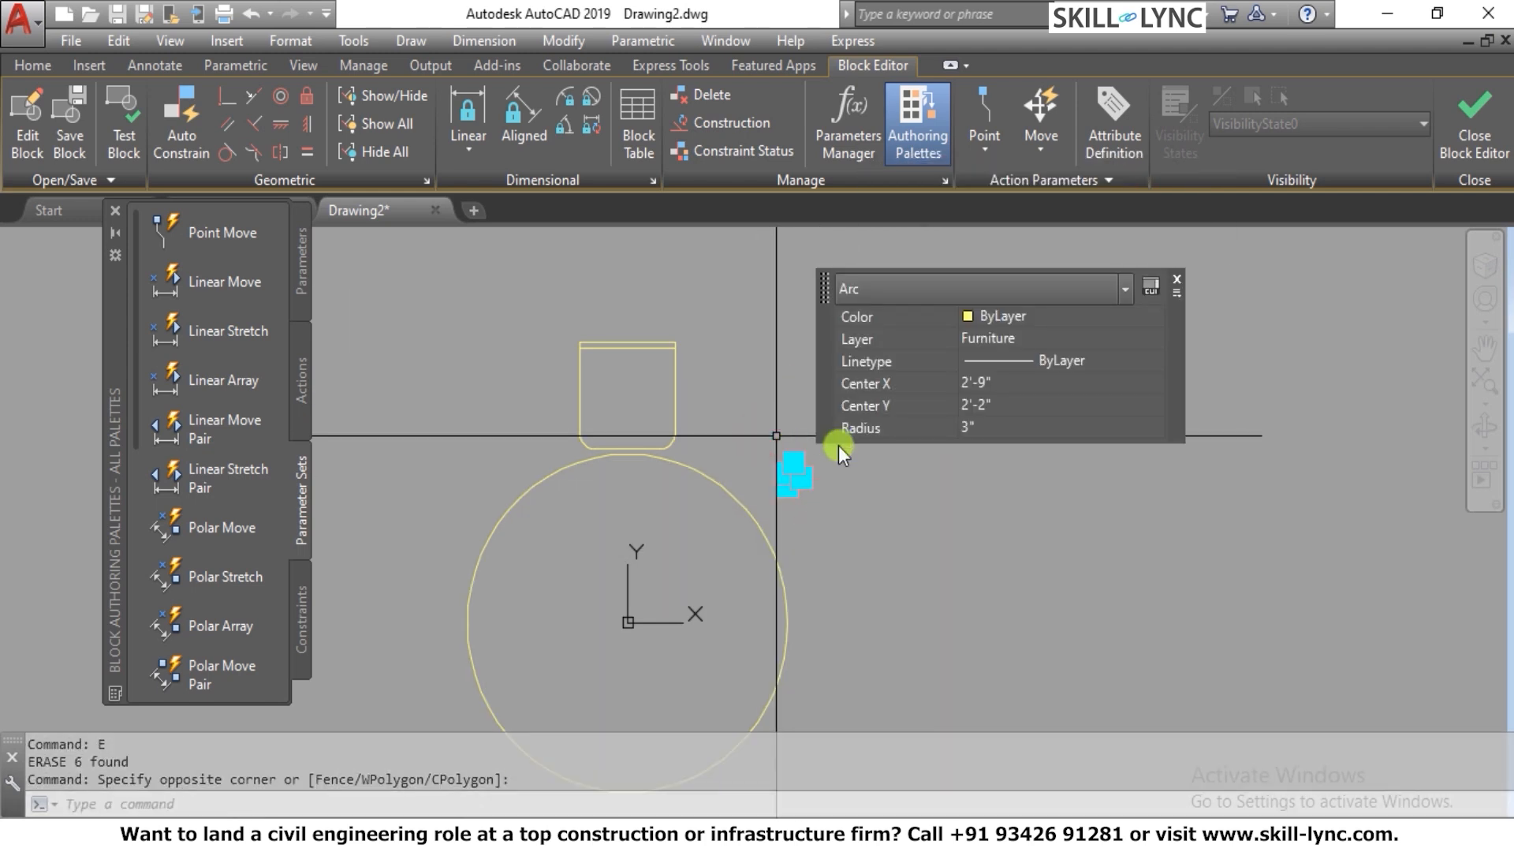
pyautogui.press('Return')
pyautogui.press('Escape')
# Create a polar array of the remaining chair around the center of the round table
pyautogui.click(49, 66)
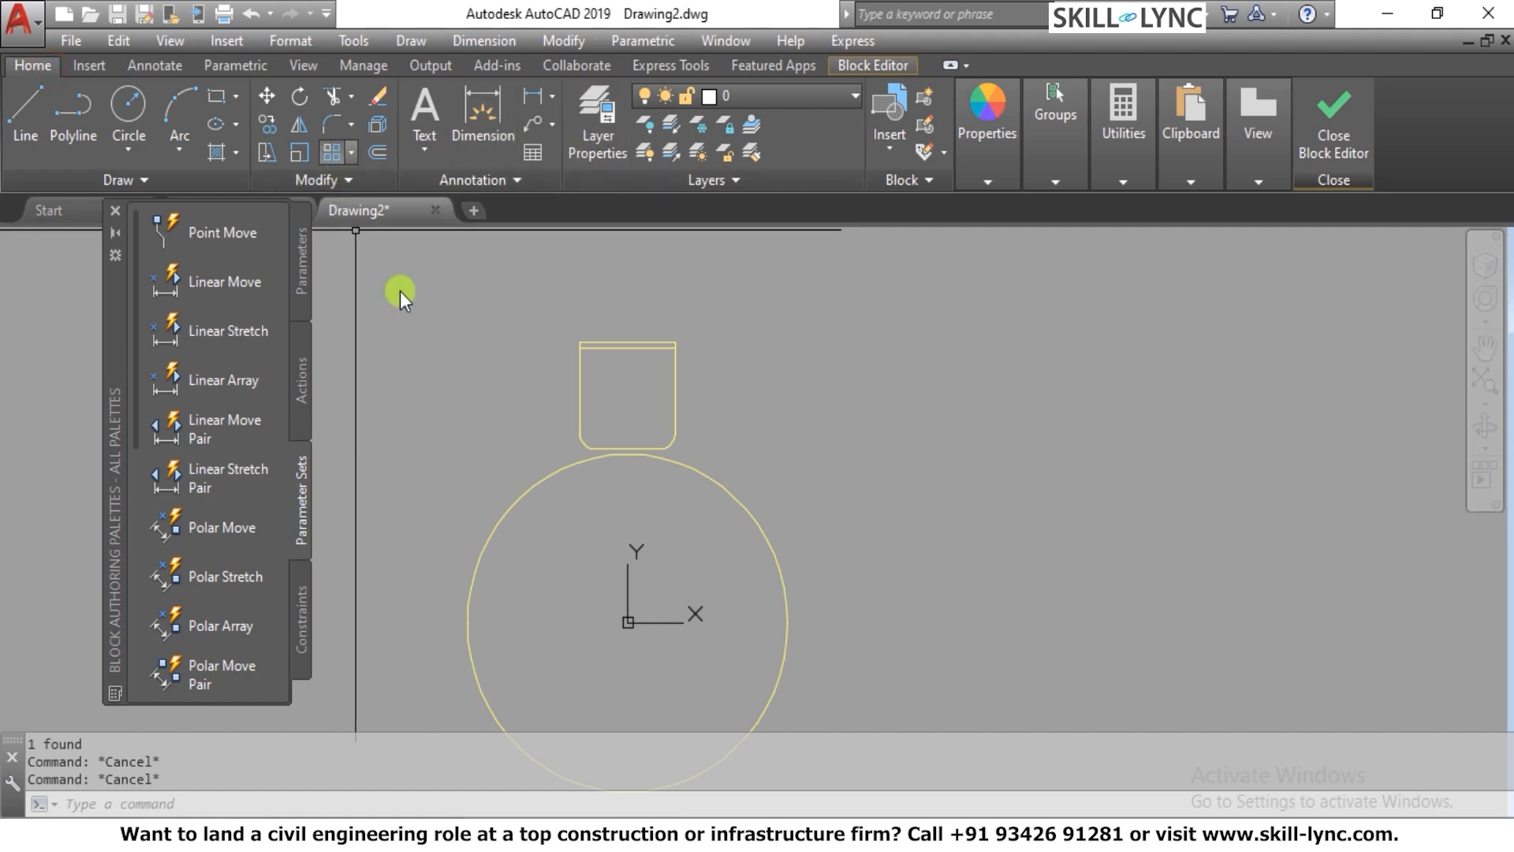
pyautogui.write('ar')
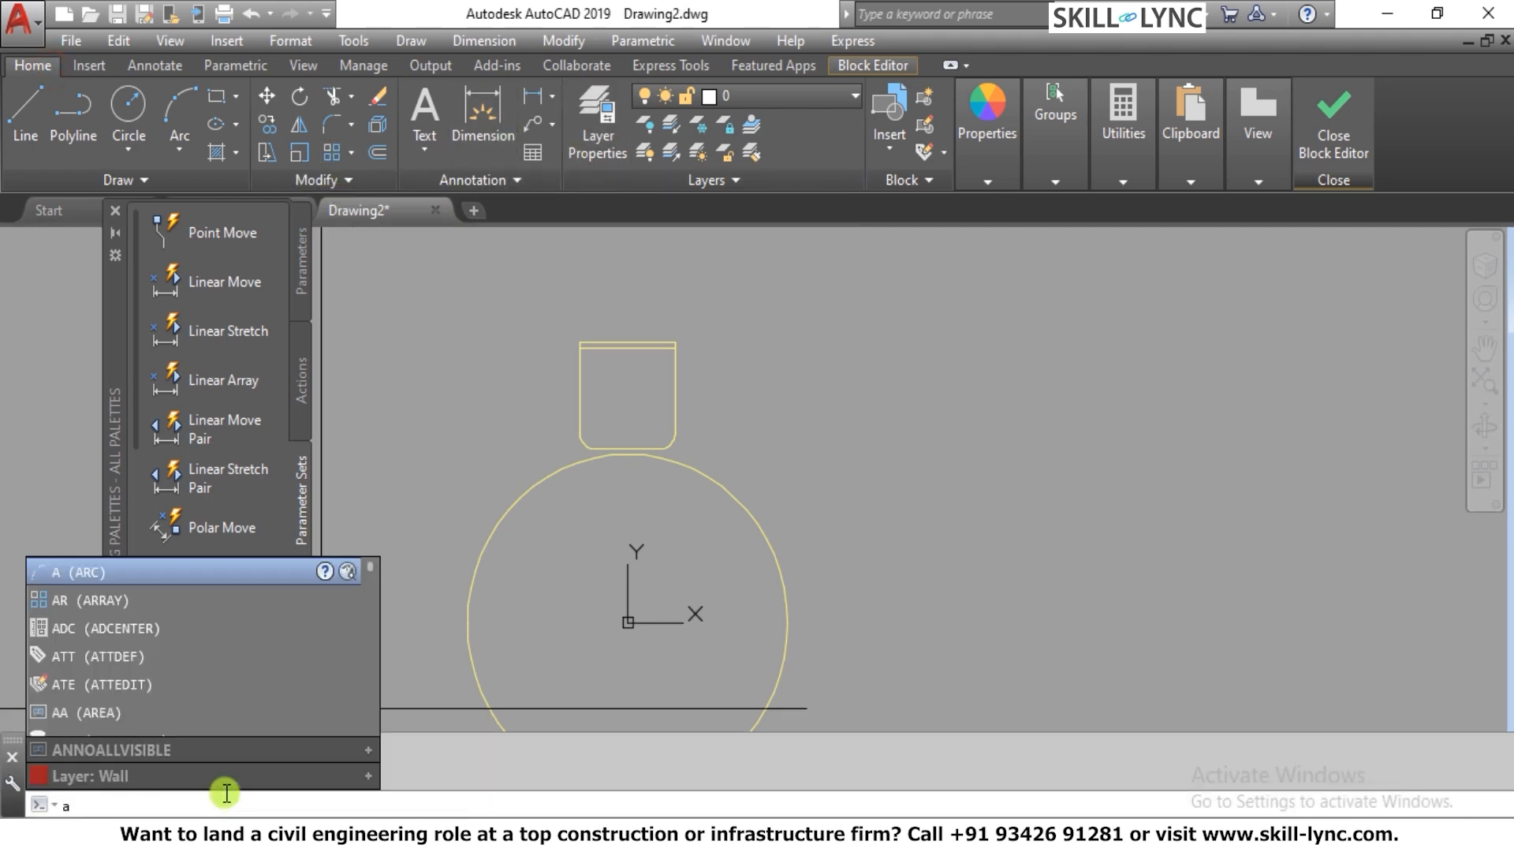
pyautogui.press('Return')
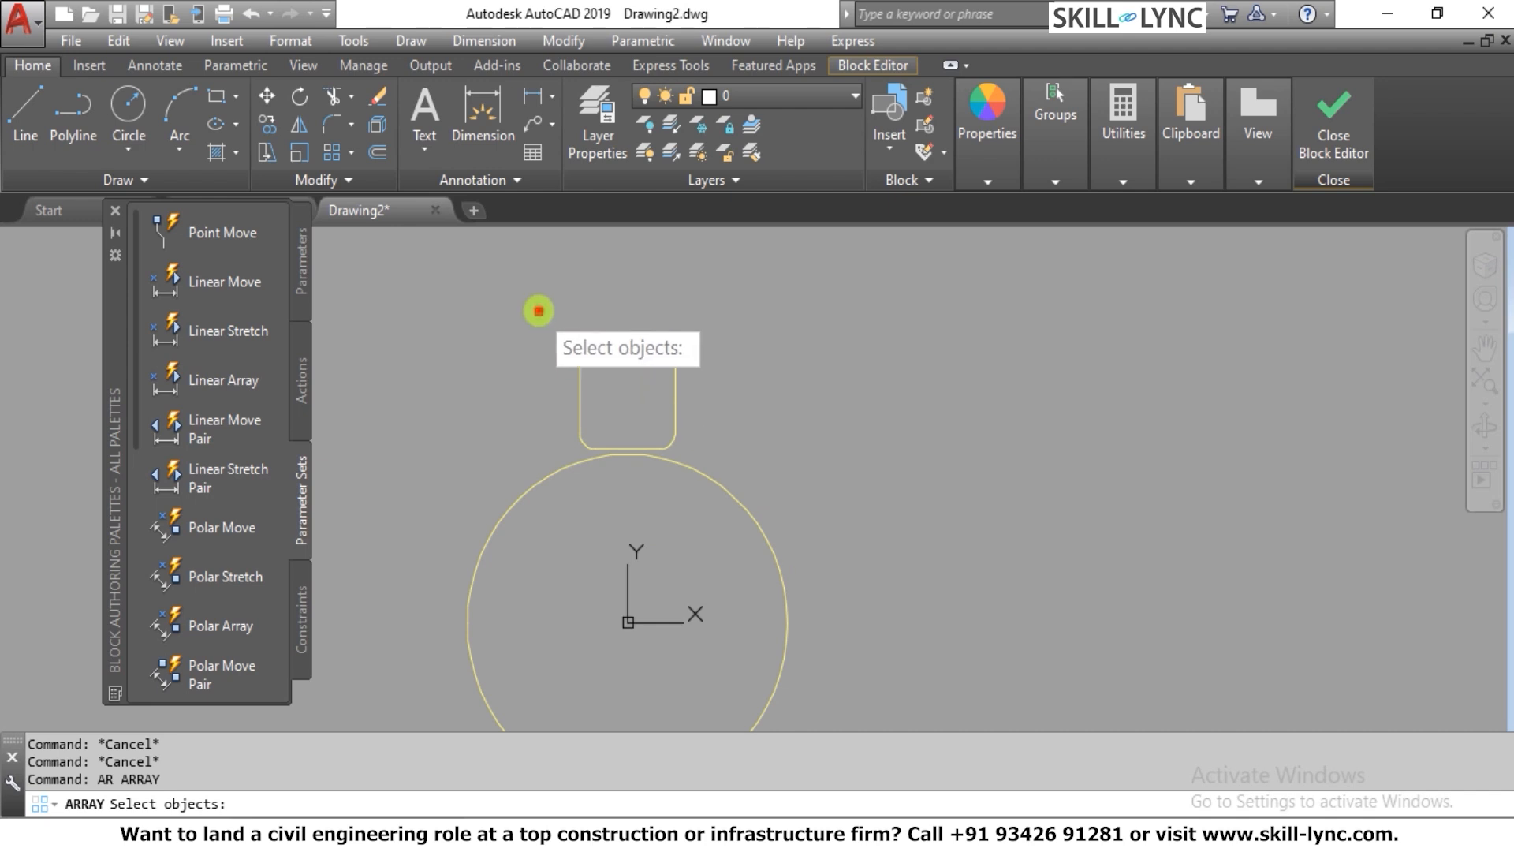
pyautogui.click(541, 310)
pyautogui.click(723, 466)
pyautogui.press('Return')
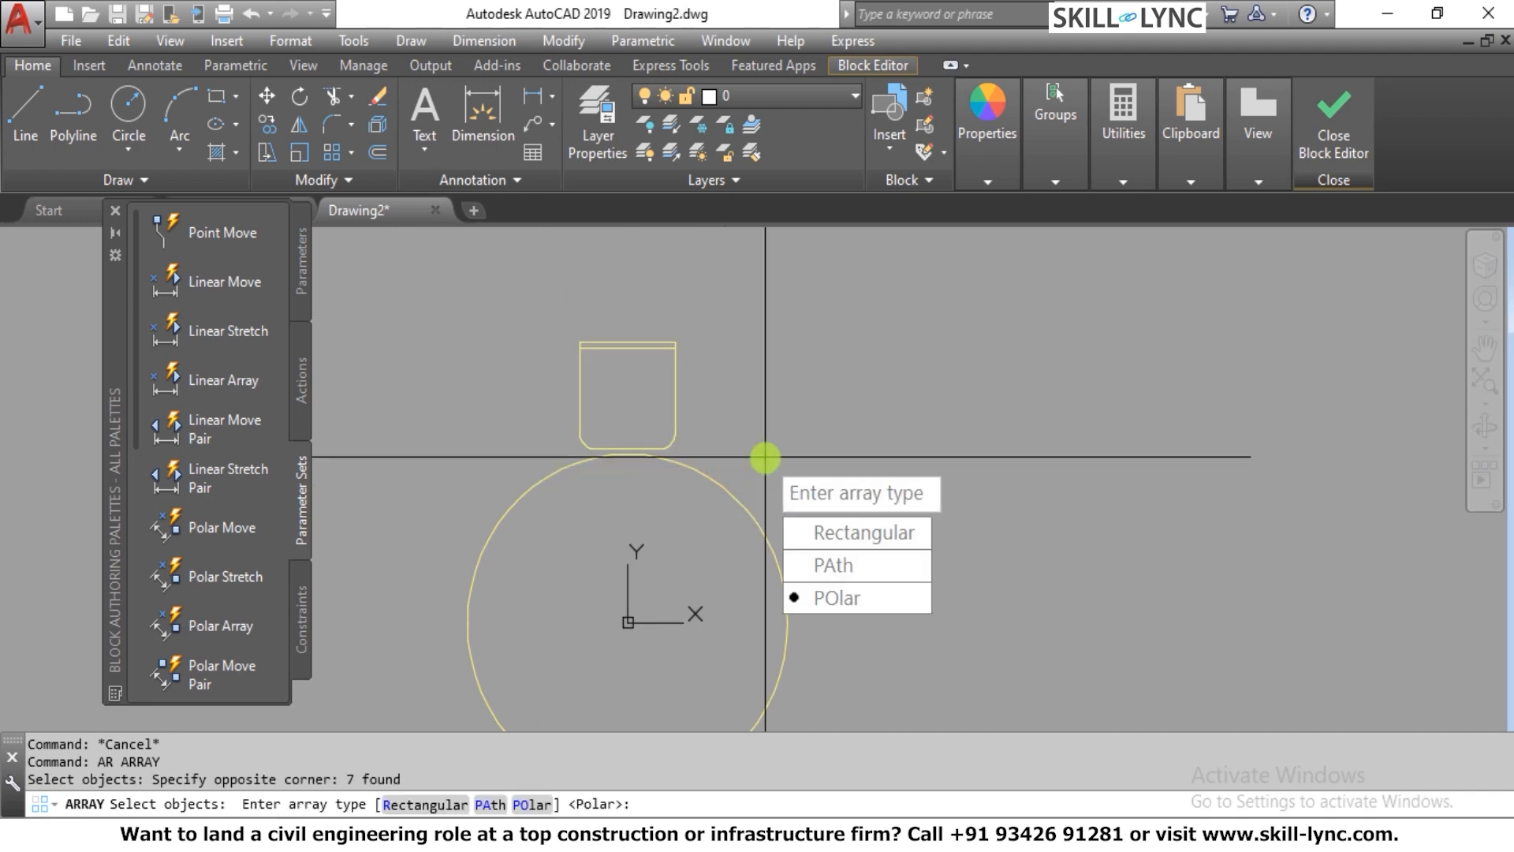
pyautogui.click(846, 611)
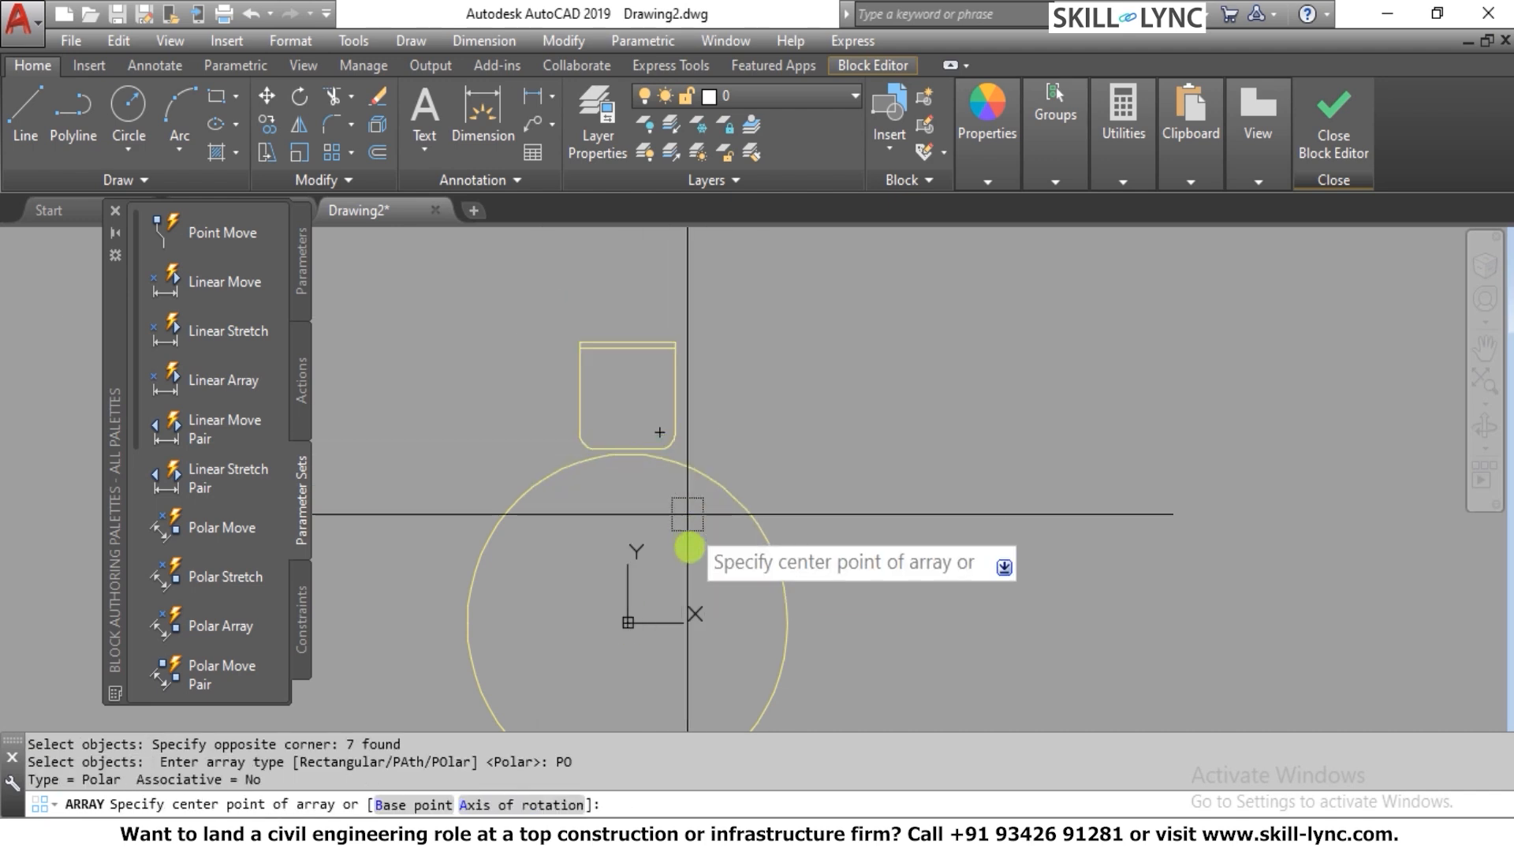
pyautogui.click(628, 623)
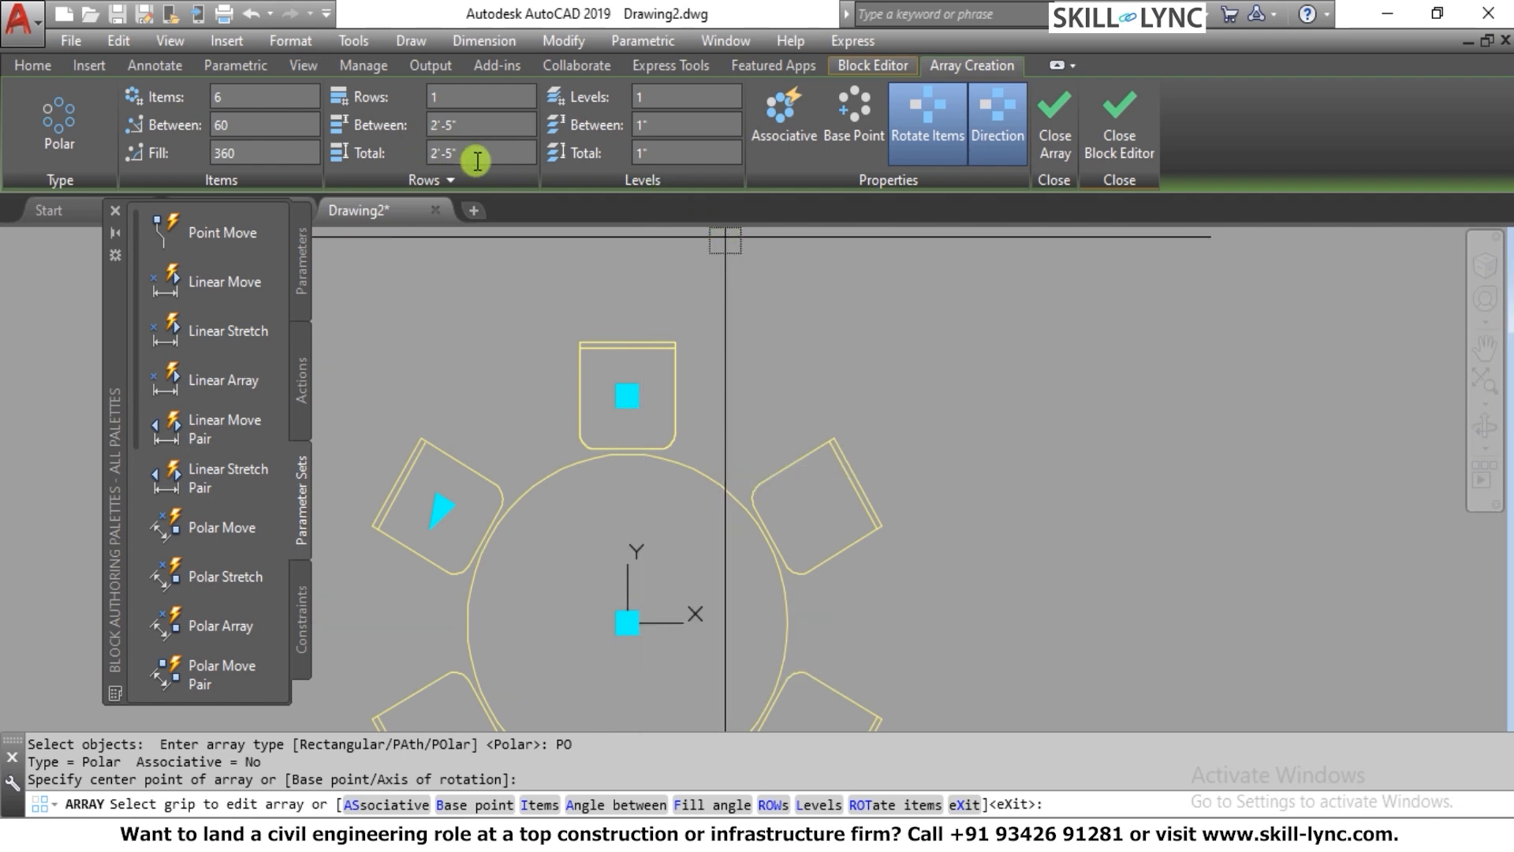
# Set the polar array to 4 items and finish the array
pyautogui.click(241, 99)
pyautogui.write('4')
pyautogui.press('Return')
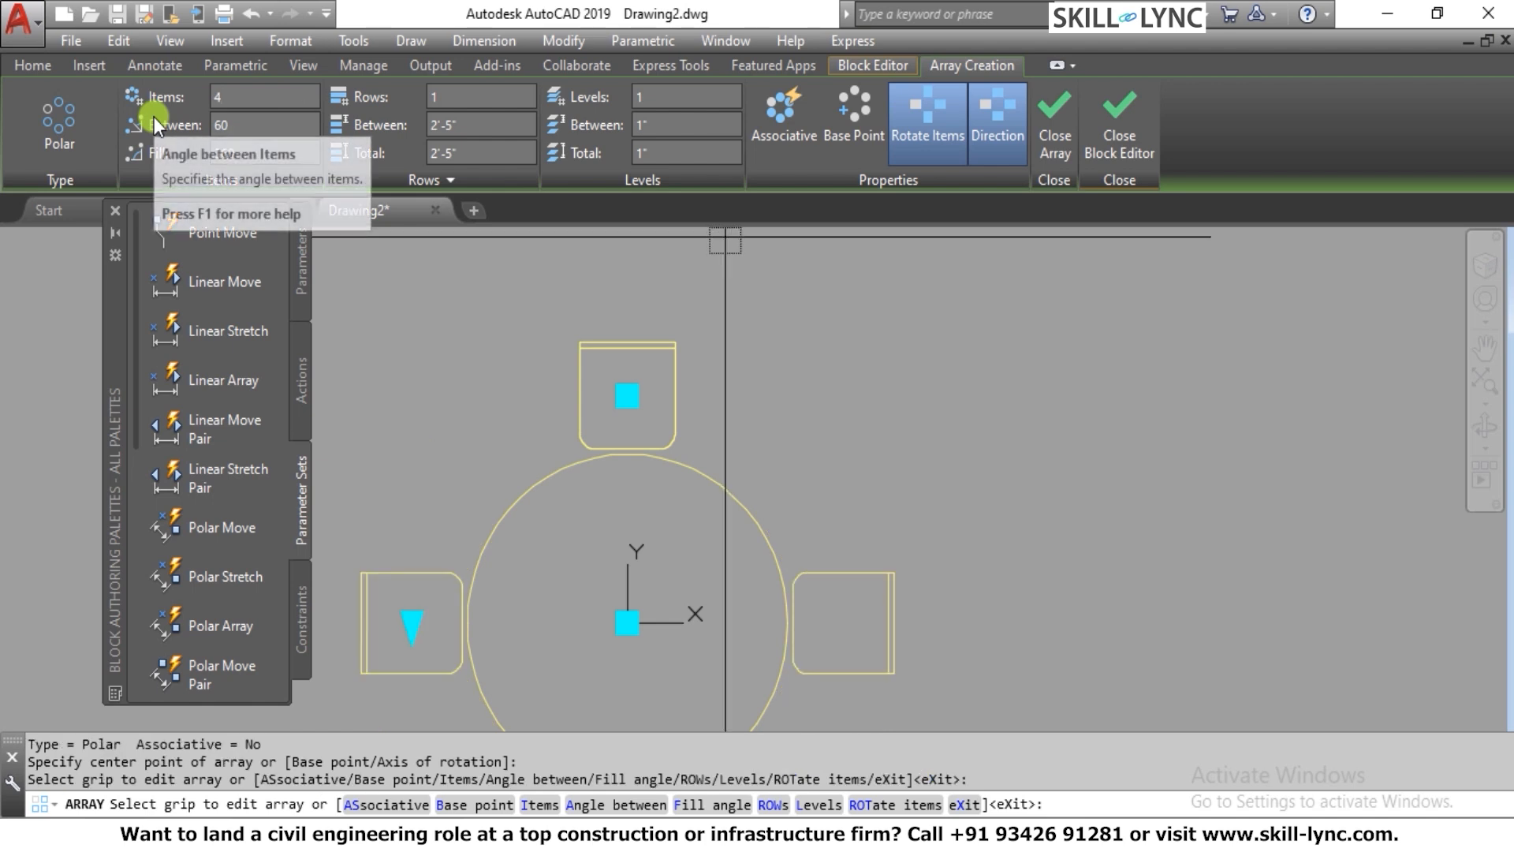
pyautogui.scroll(-5, 840, 430)
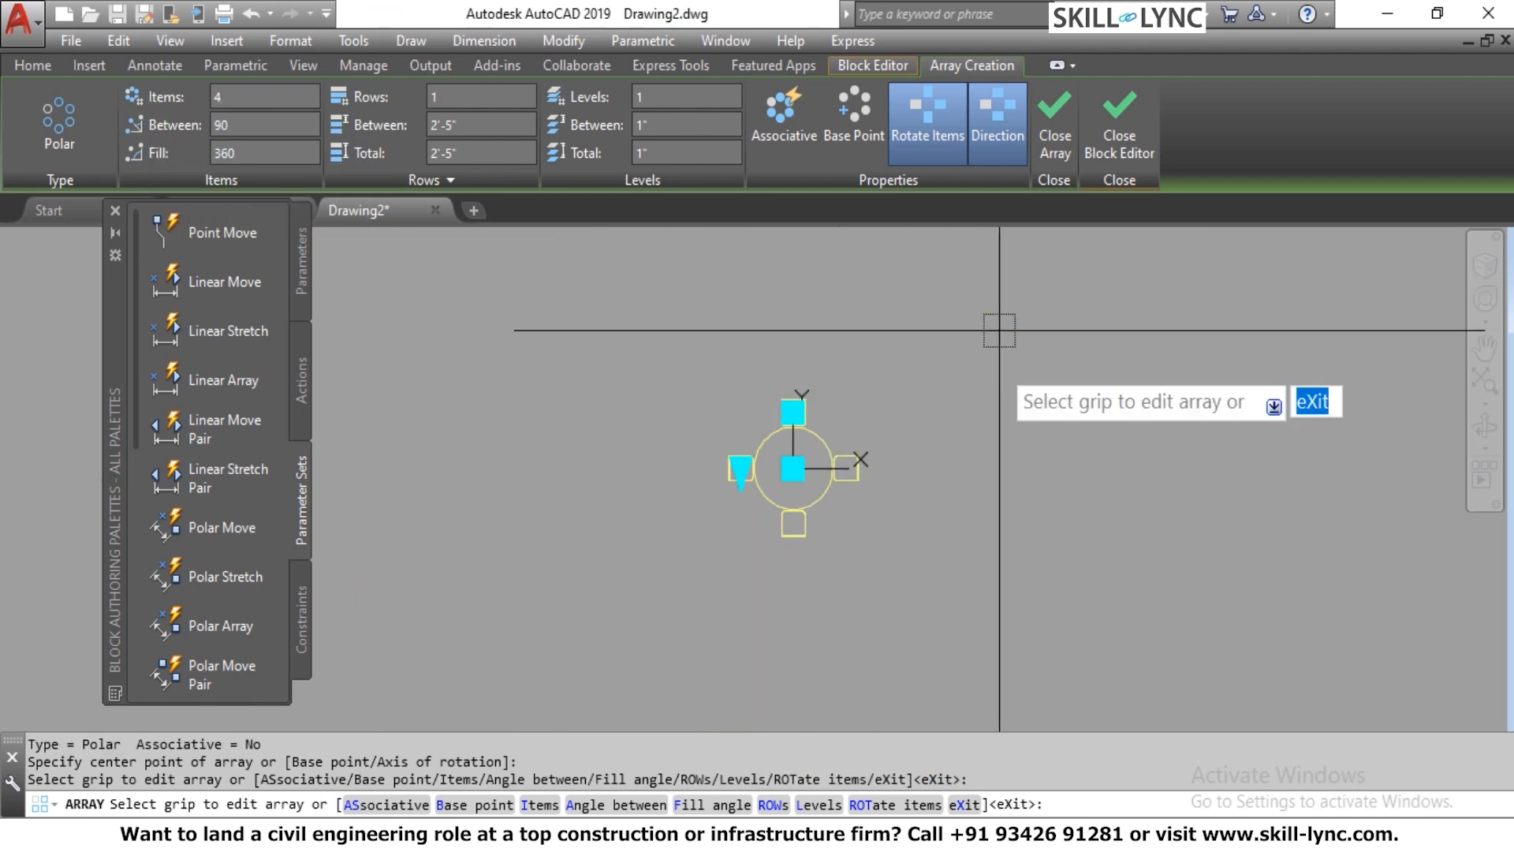
pyautogui.click(1061, 136)
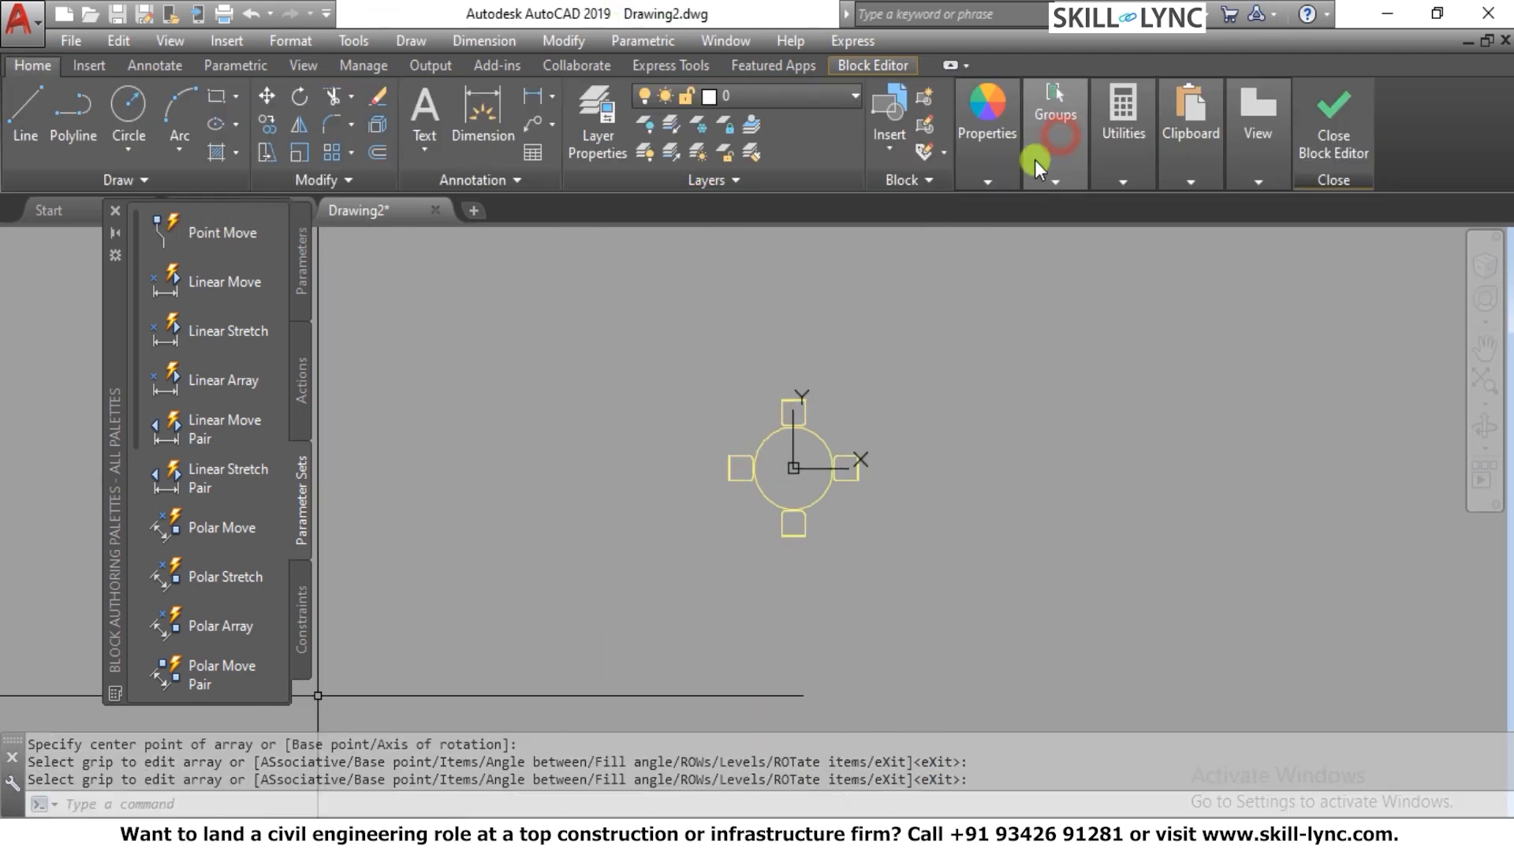
# Start closing the Block Editor and cancel at the choice of saving or discarding the block changes
pyautogui.scroll(-2, 798, 463)
pyautogui.scroll(2, 801, 448)
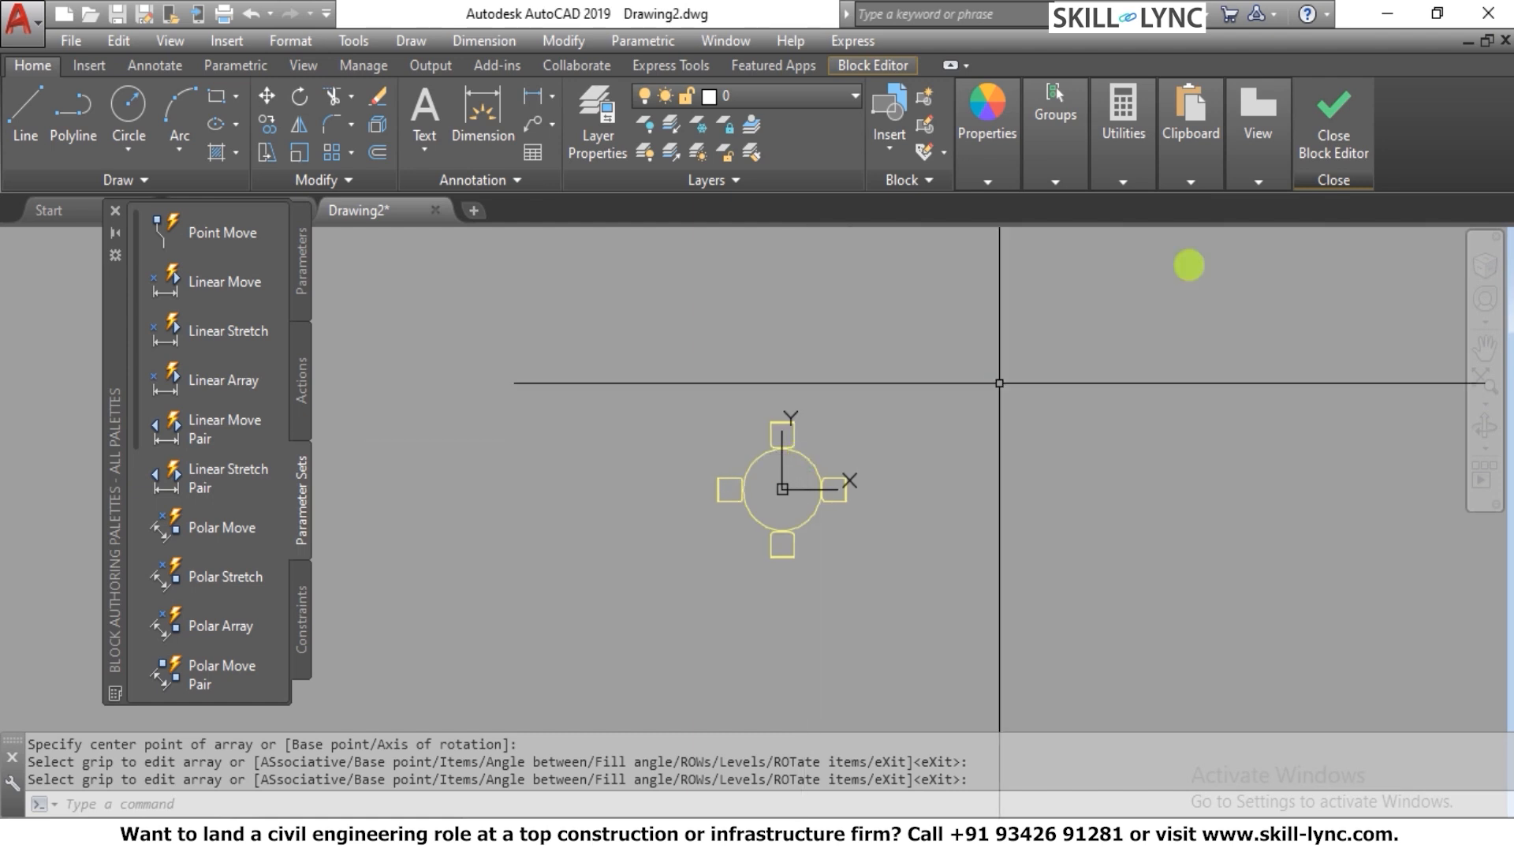
pyautogui.click(1334, 150)
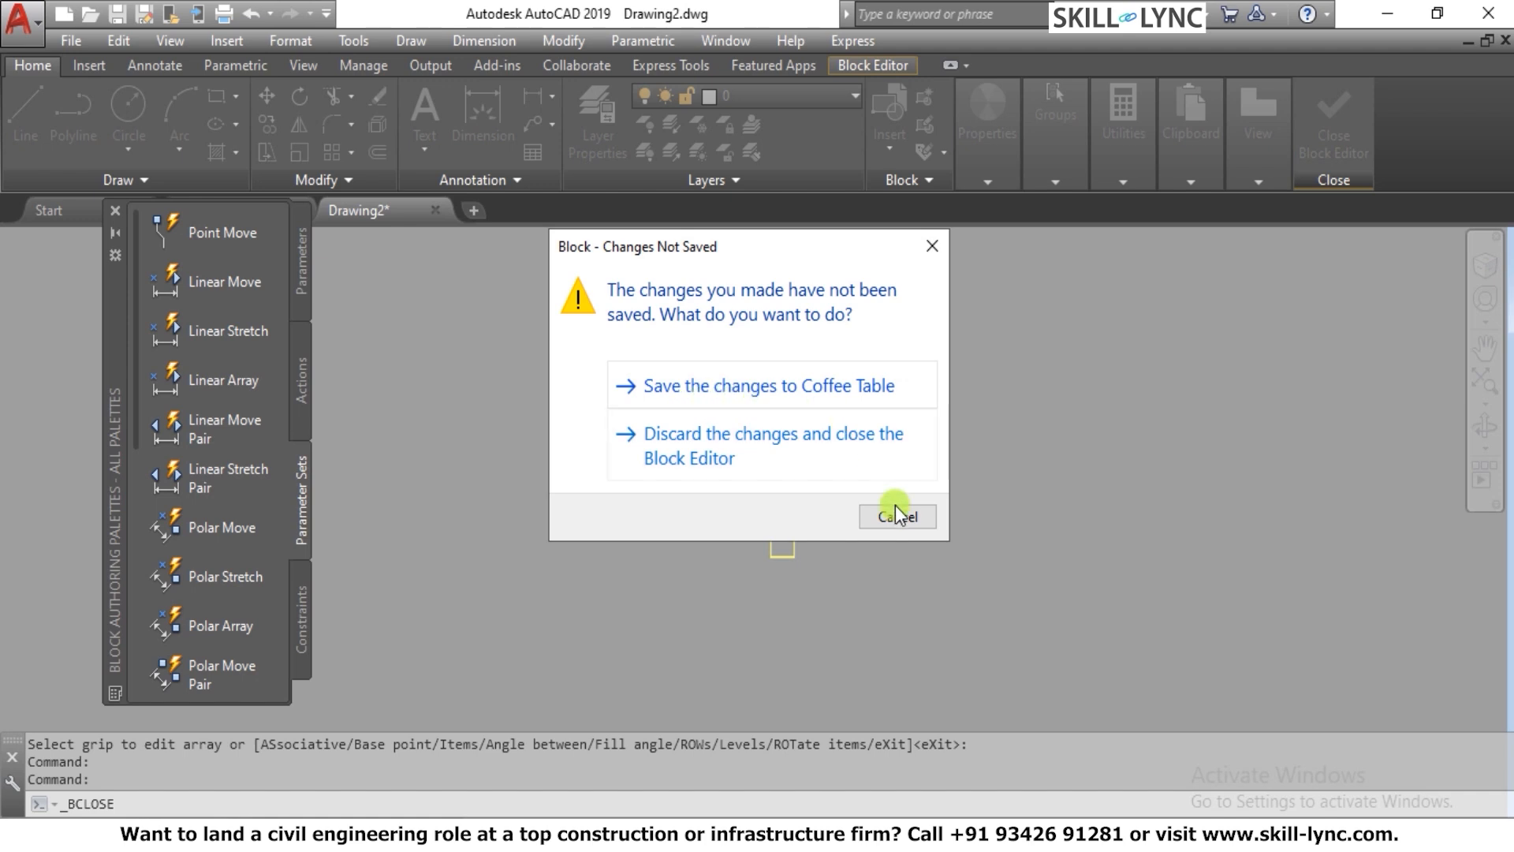
pyautogui.click(933, 247)
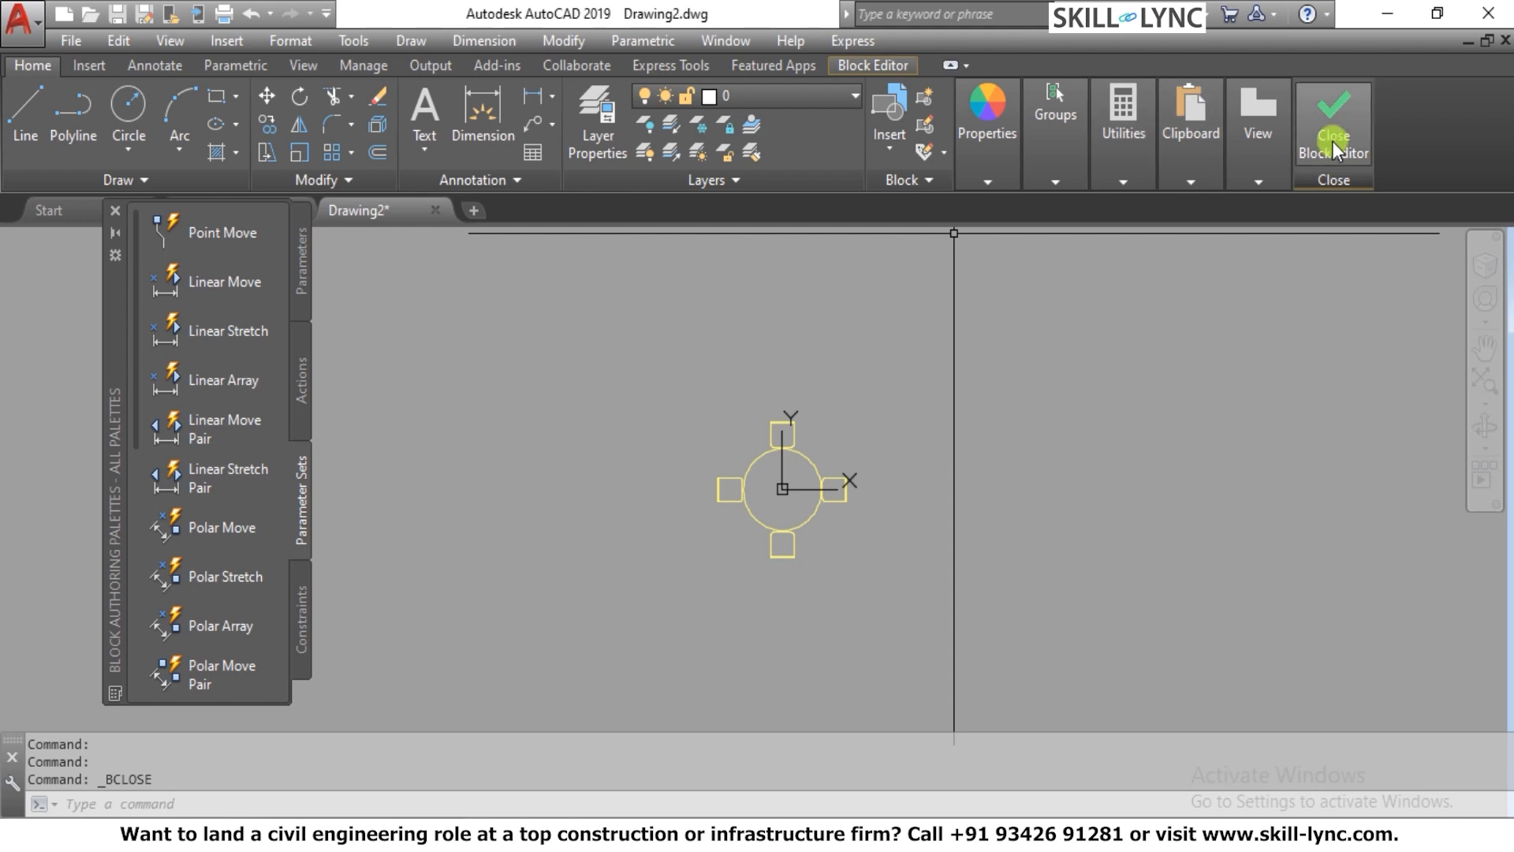
# Save the Coffee Table block definition and close the Block Editor
pyautogui.click(855, 64)
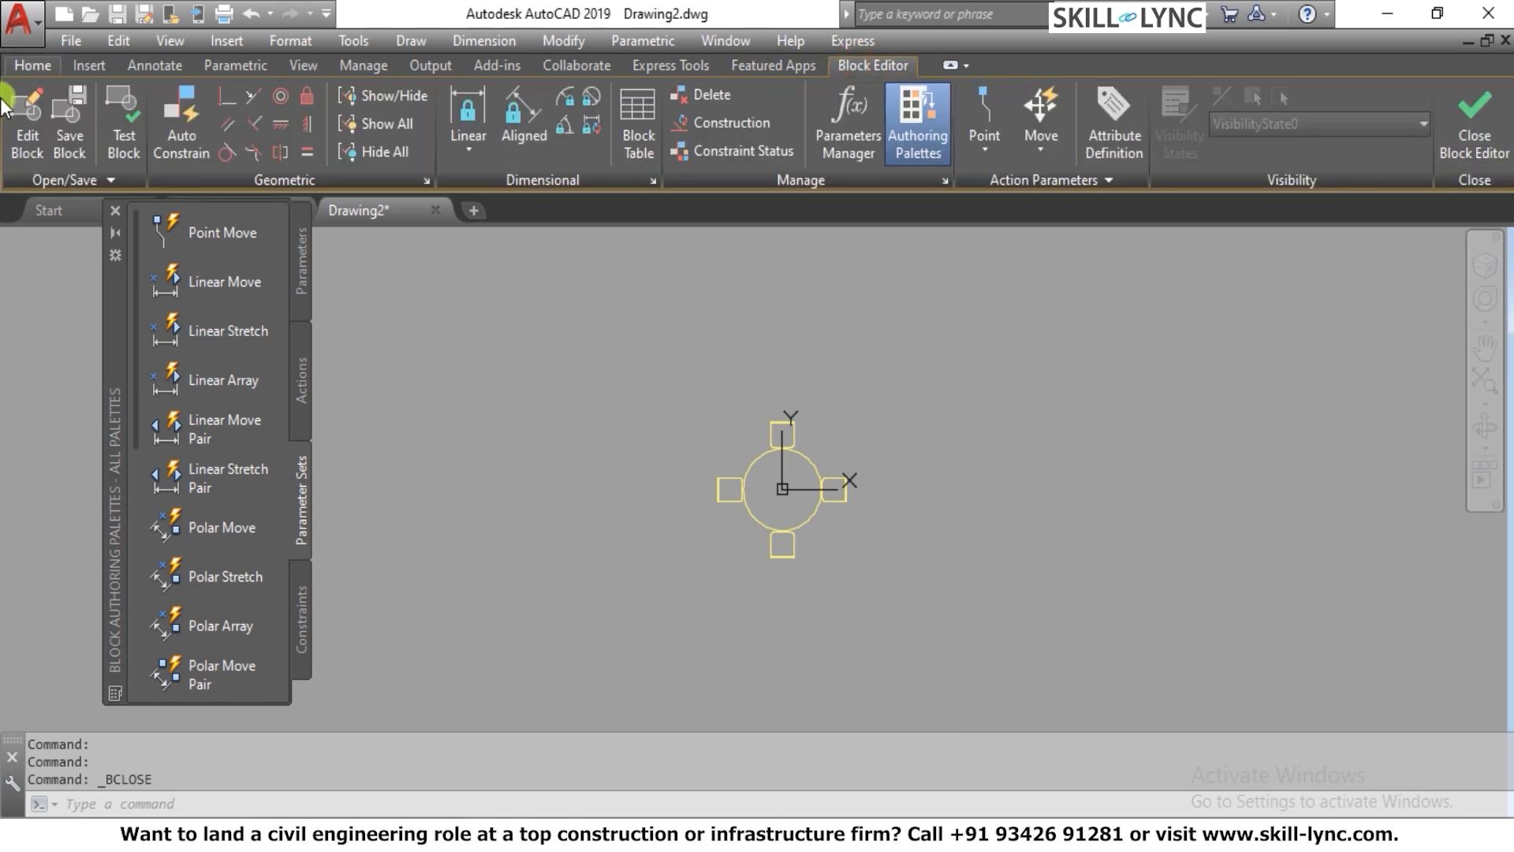
pyautogui.click(70, 130)
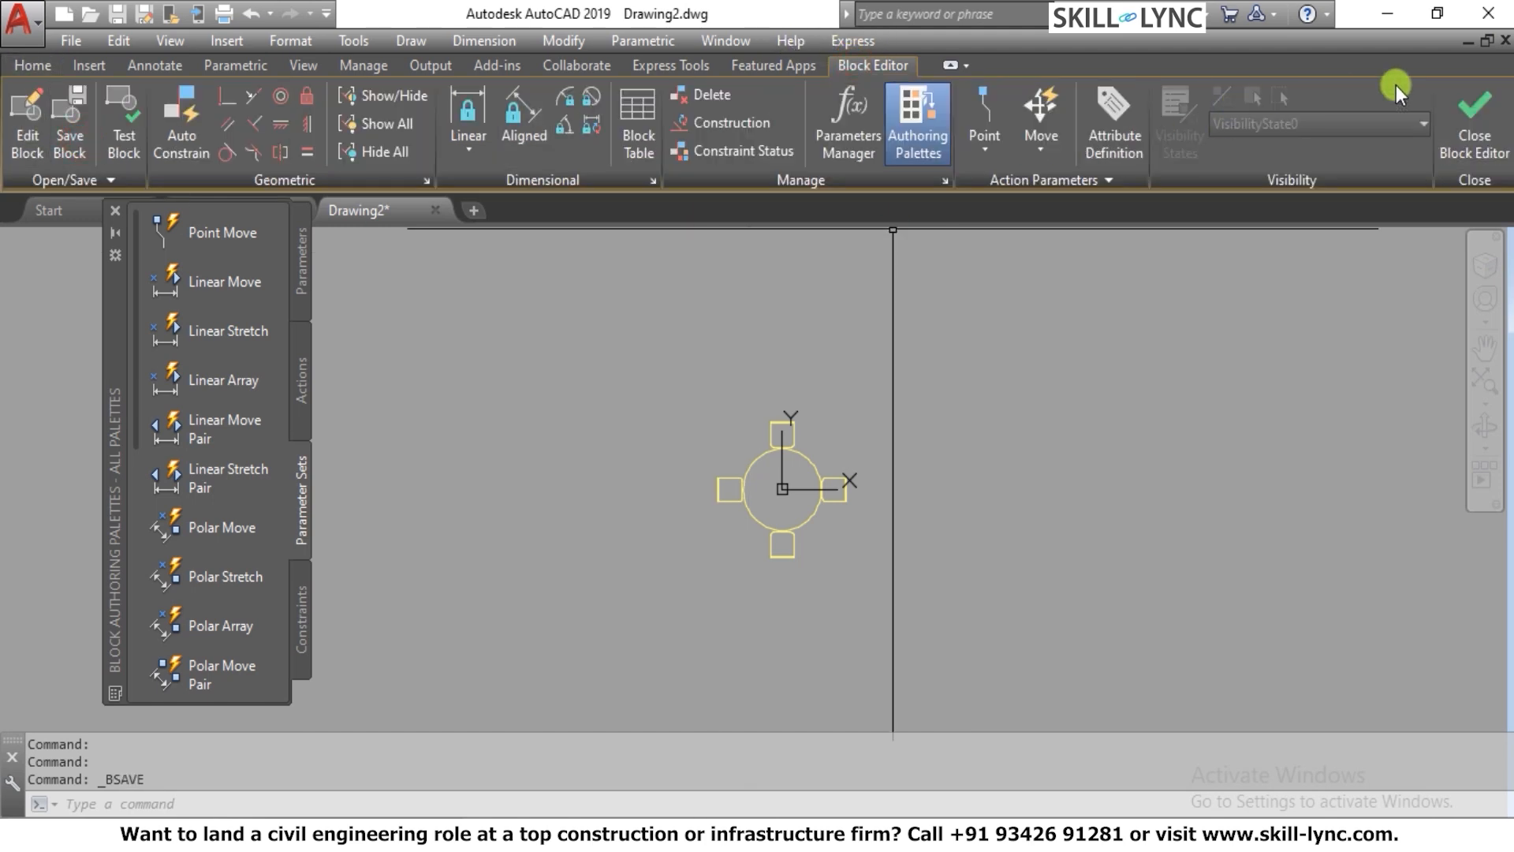
pyautogui.click(1474, 130)
# Examine the placed Coffee Table copies in the drawing to check that each uses the redefined table and chairs
pyautogui.scroll(-5, 801, 389)
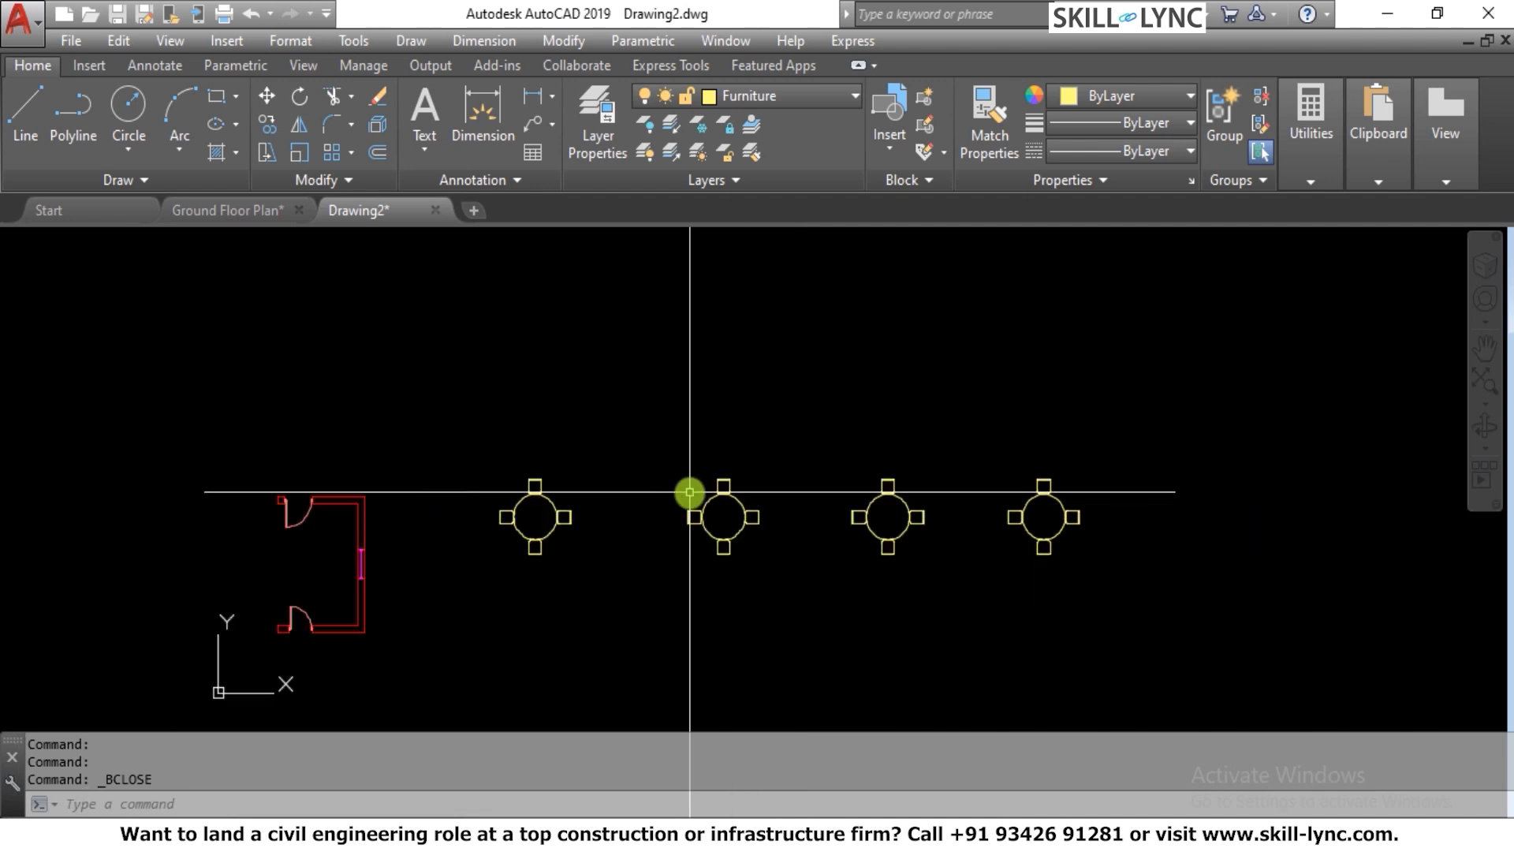
pyautogui.scroll(4, 706, 546)
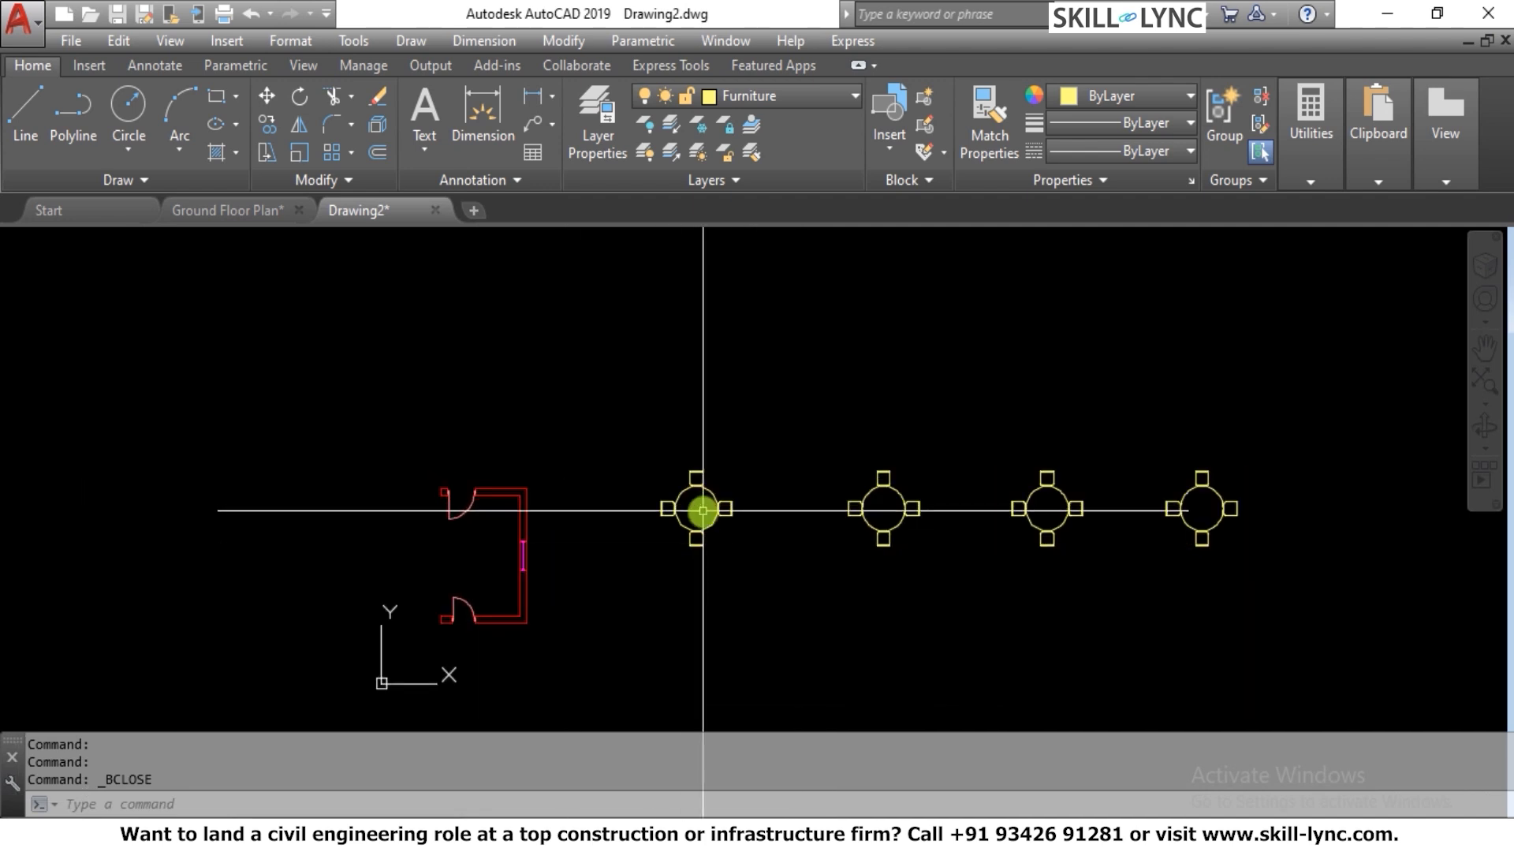
pyautogui.scroll(3, 700, 510)
pyautogui.click(714, 484)
pyautogui.press('Escape')
pyautogui.click(1143, 510)
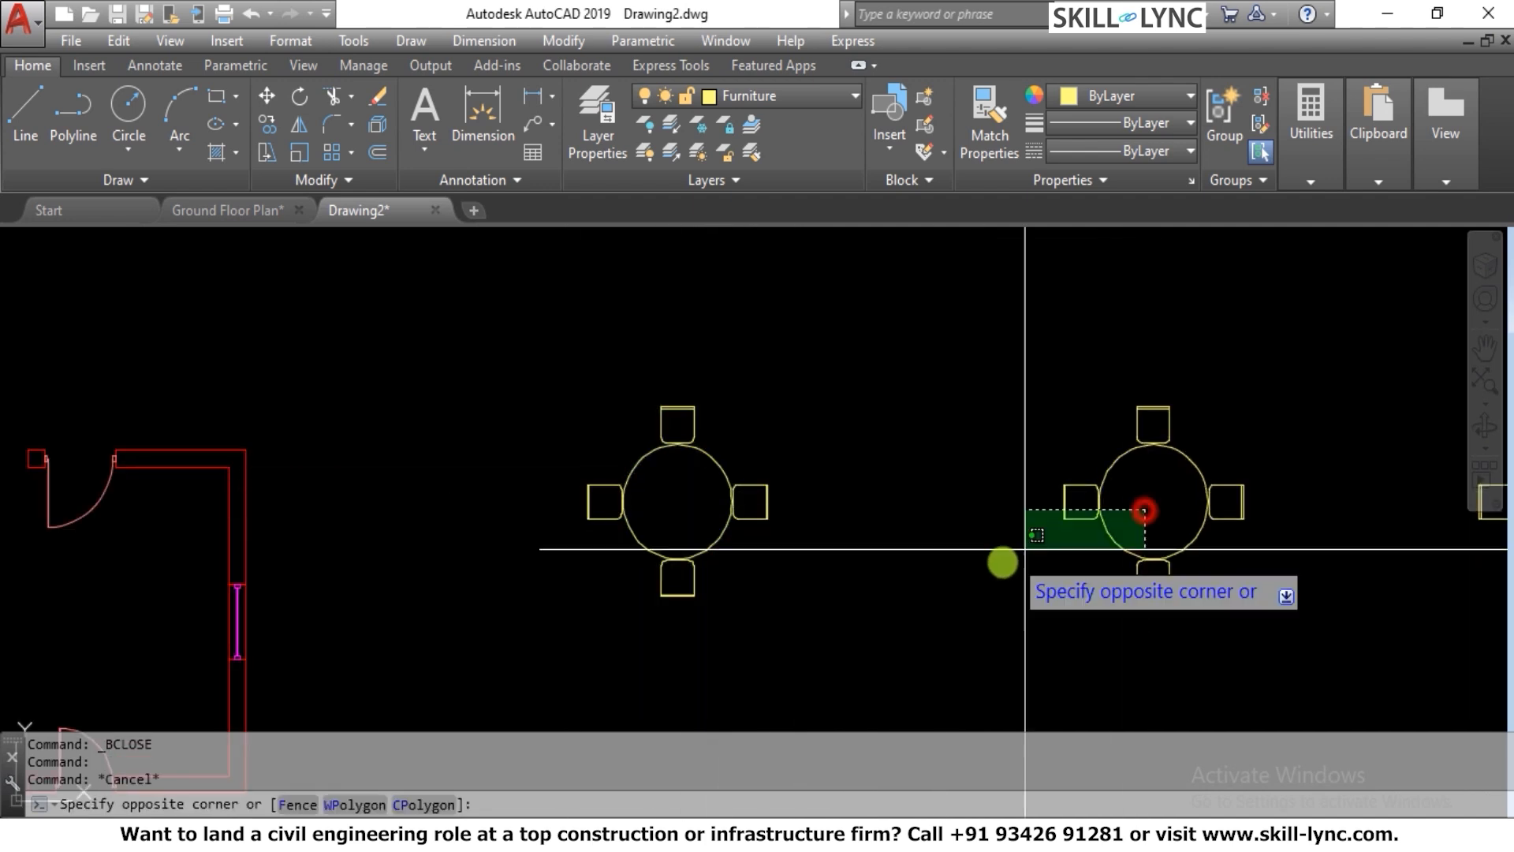
pyautogui.click(1003, 564)
pyautogui.press('Escape')
pyautogui.press('Escape')
pyautogui.scroll(-5, 744, 541)
pyautogui.scroll(5, 786, 551)
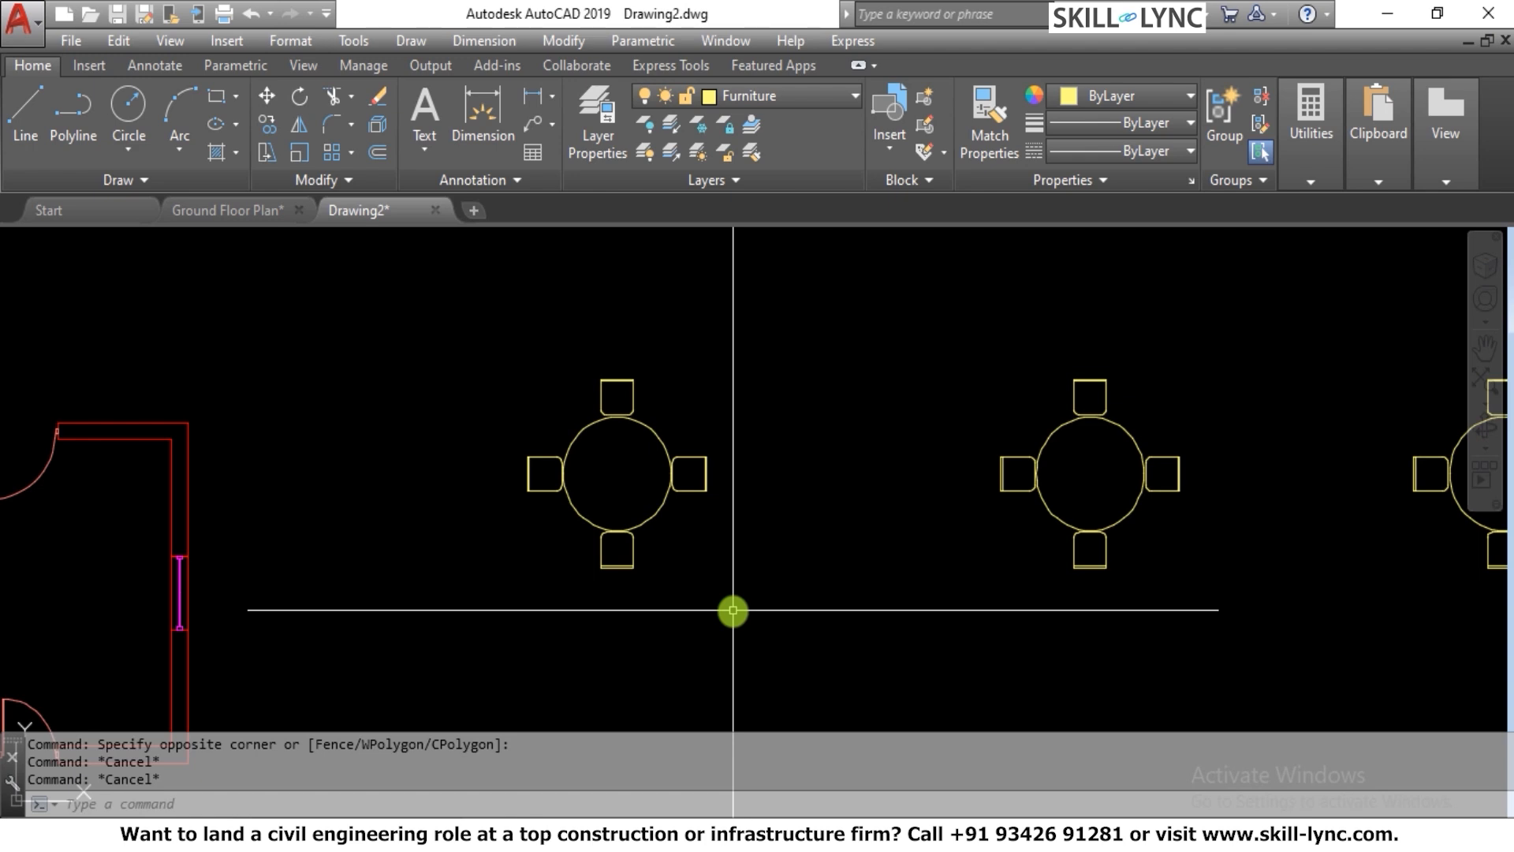
pyautogui.scroll(-2, 708, 401)
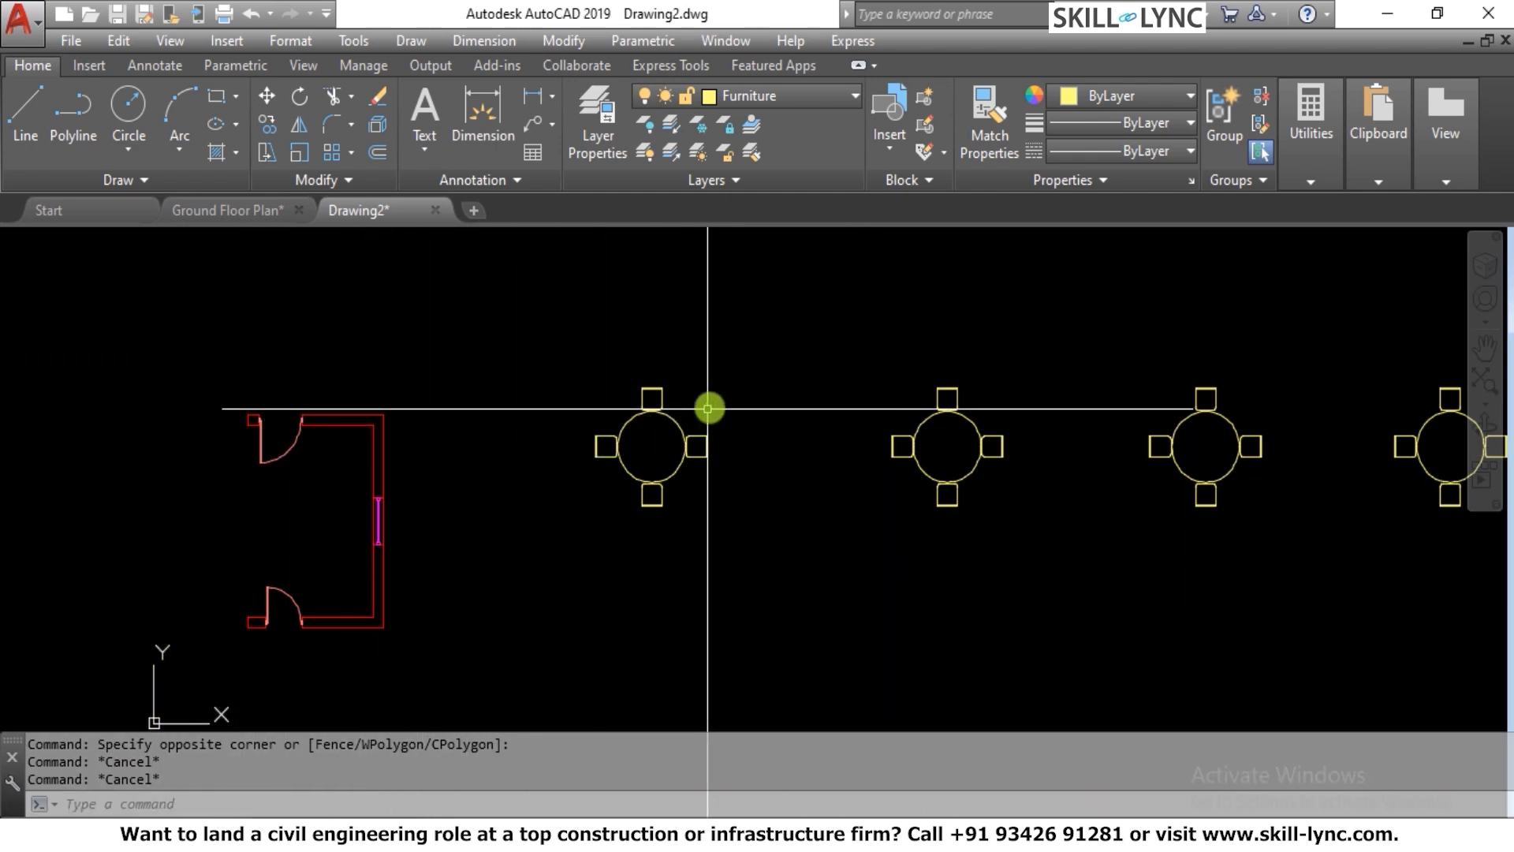
pyautogui.scroll(2, 716, 392)
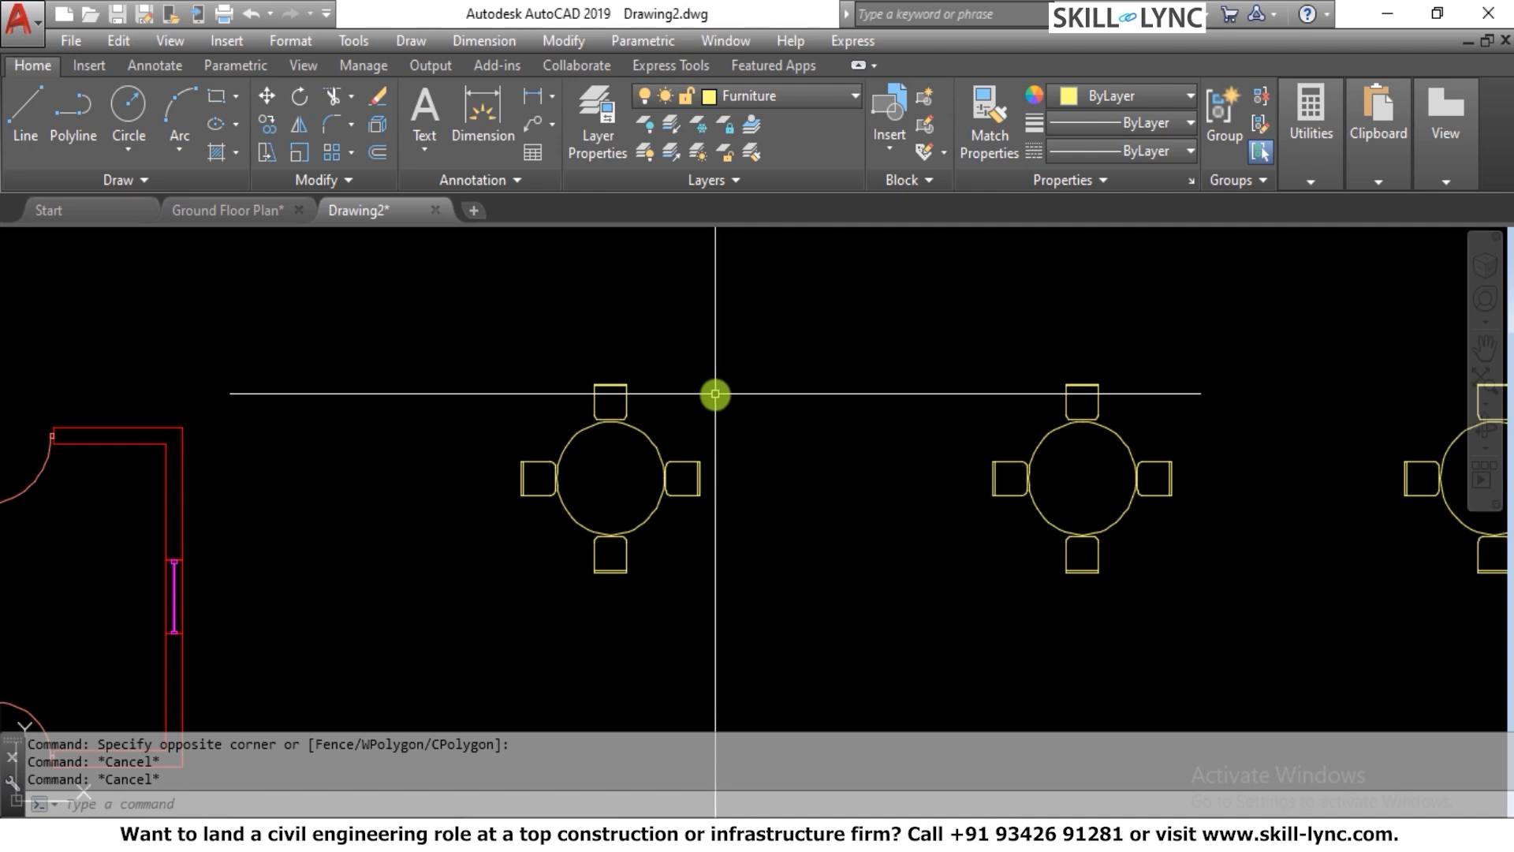
pyautogui.scroll(-2, 716, 392)
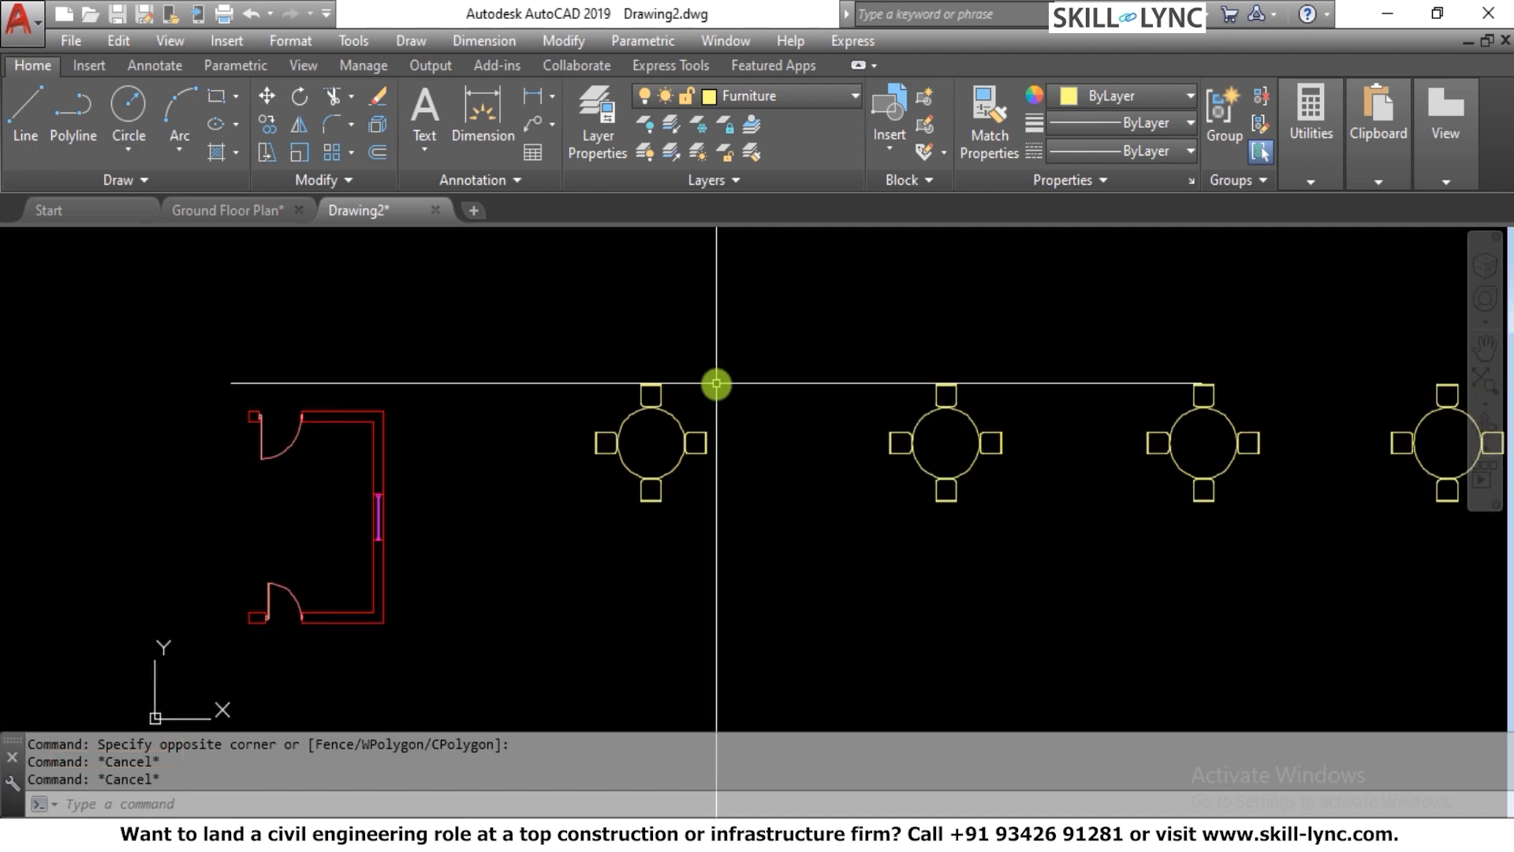
# Erase all four Coffee Table block references from the drawing
pyautogui.click(559, 347)
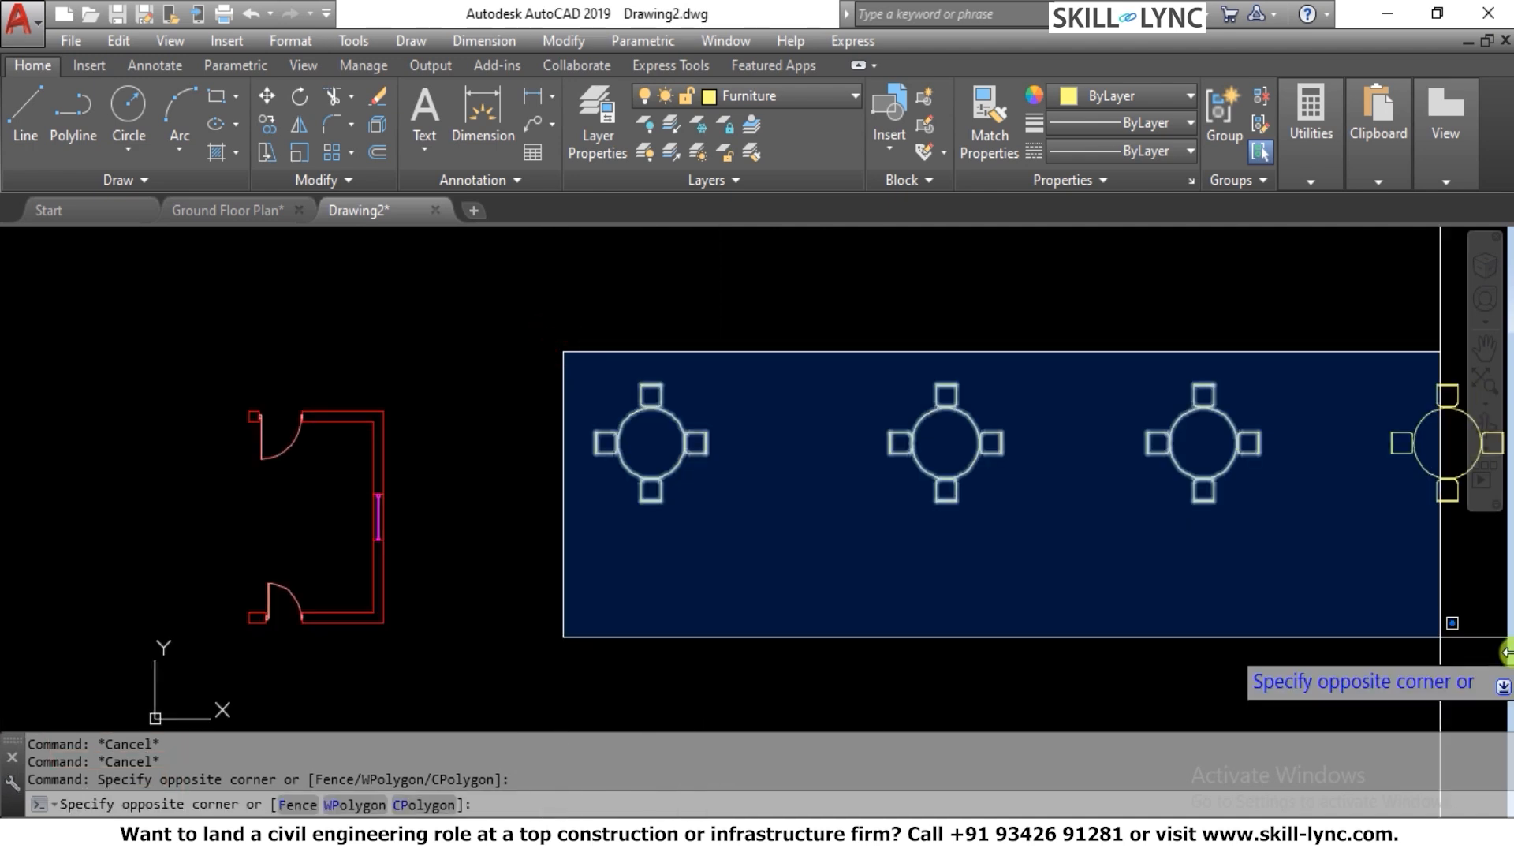
pyautogui.scroll(-2, 1041, 648)
pyautogui.click(1351, 607)
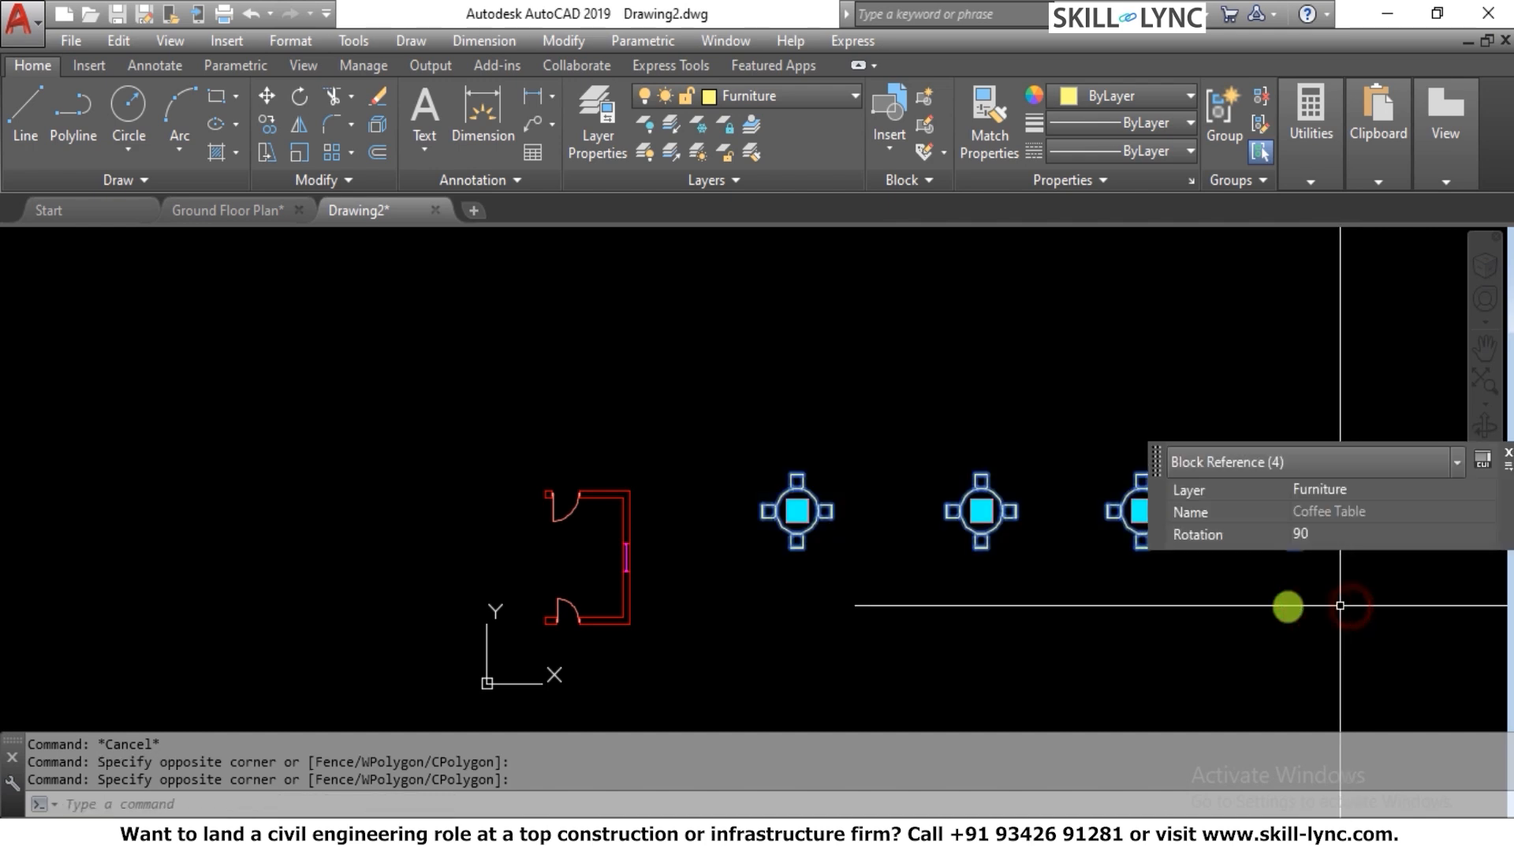
pyautogui.write('E')
pyautogui.press('Return')
pyautogui.press('Escape')
# Open DesignCenter with the ADC command and move its window so that it is fully visible
pyautogui.scroll(5, 456, 534)
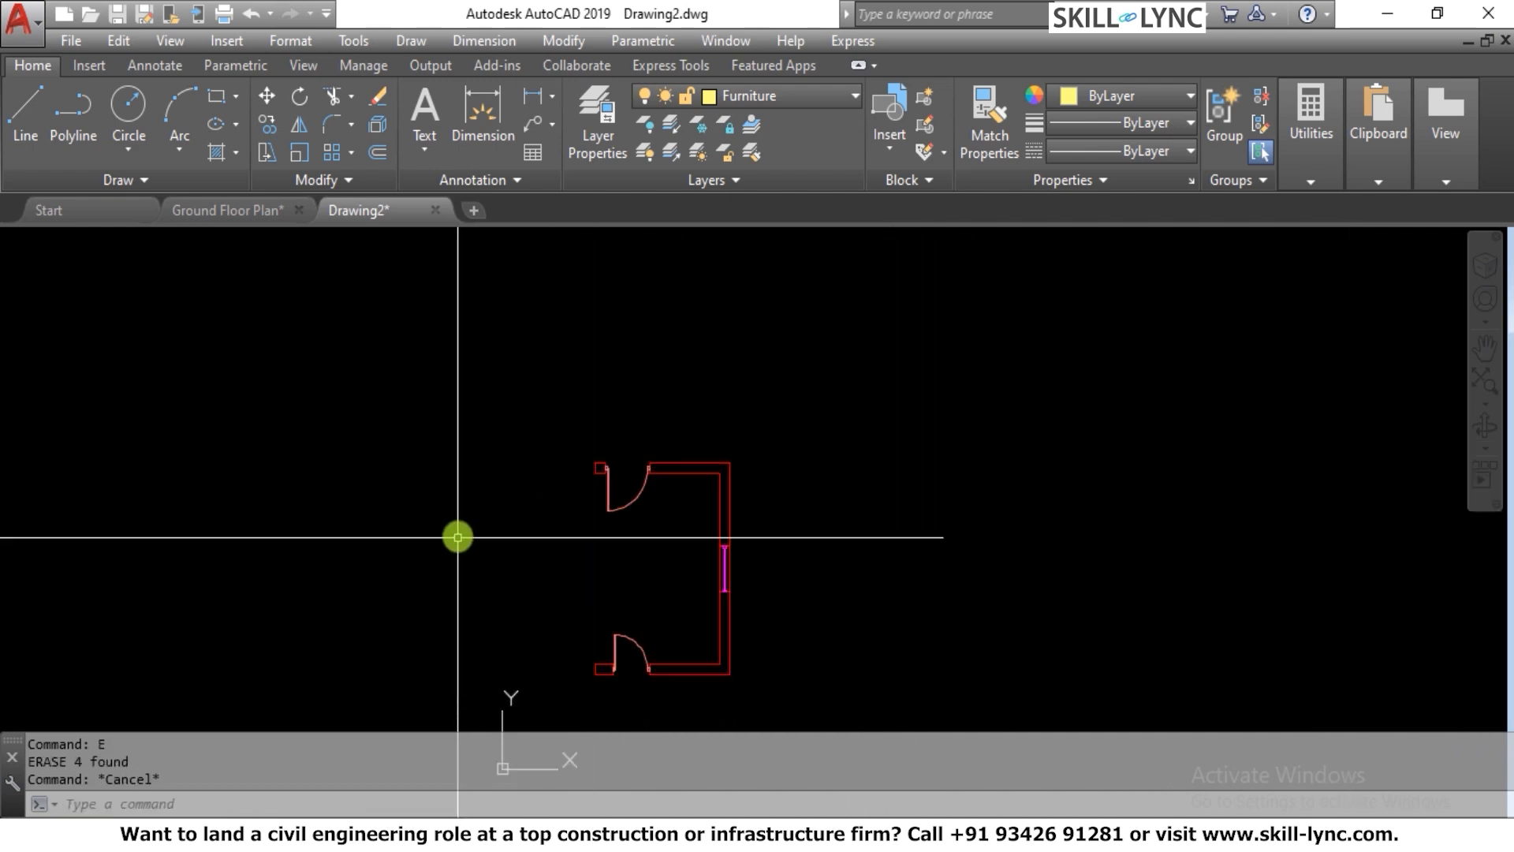
pyautogui.scroll(-2, 503, 602)
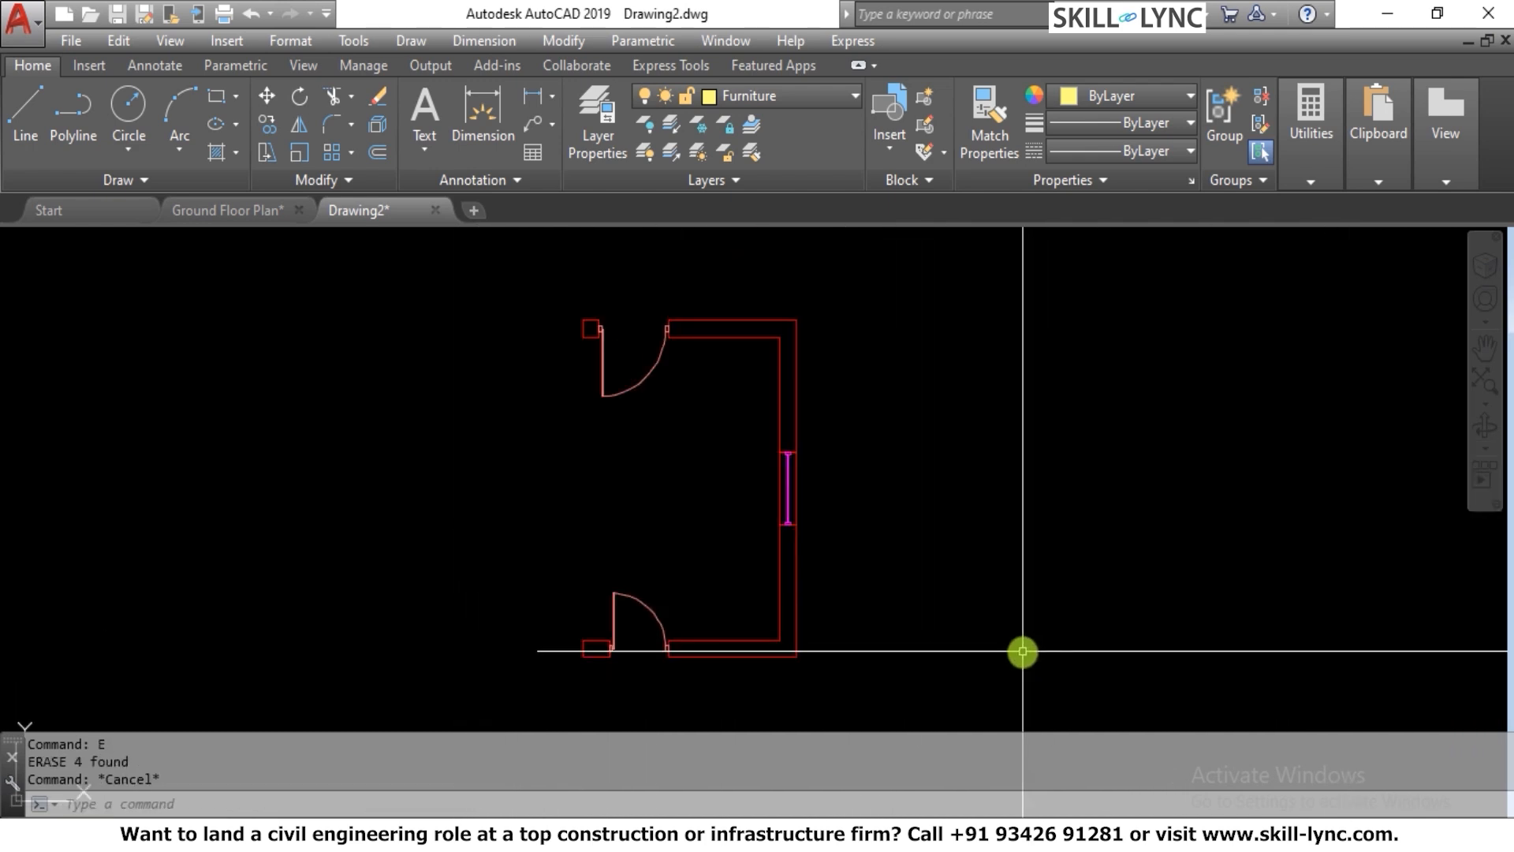
pyautogui.press('Escape')
pyautogui.press('Escape')
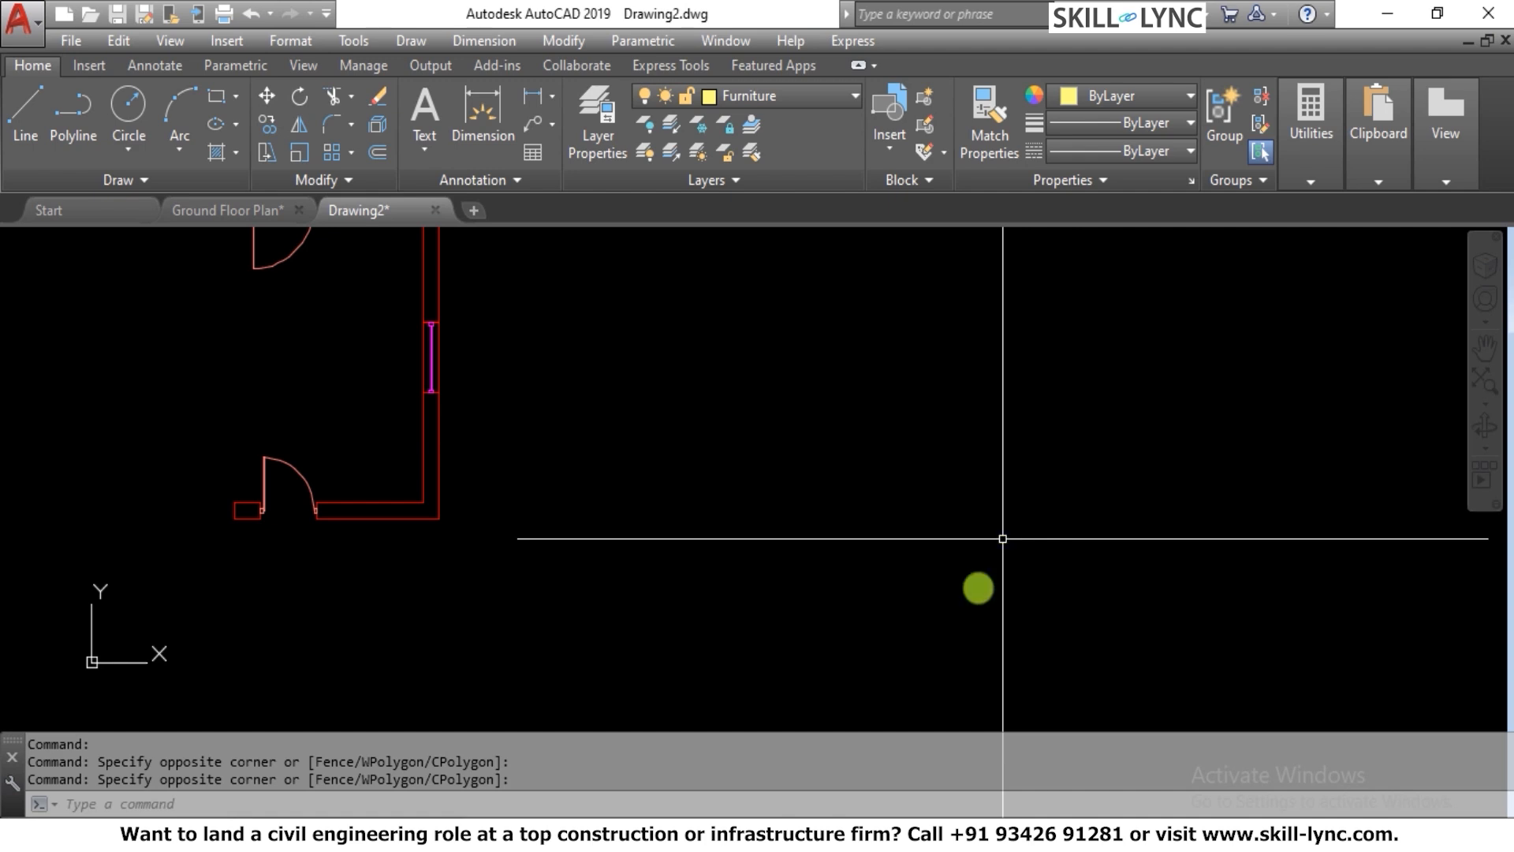
pyautogui.click(635, 804)
pyautogui.write('ad')
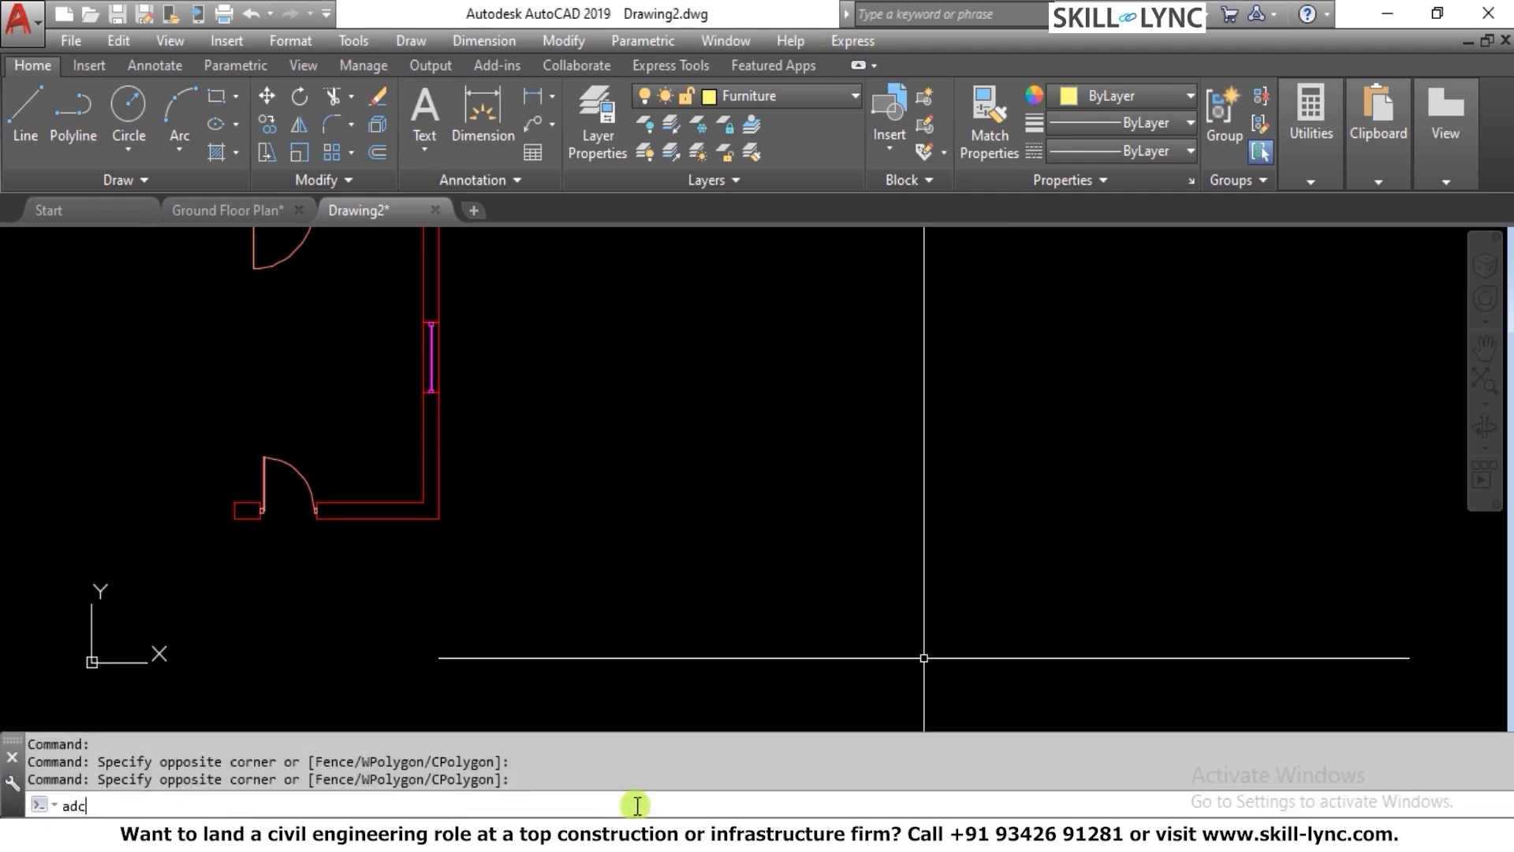
pyautogui.write('c')
pyautogui.press('Return')
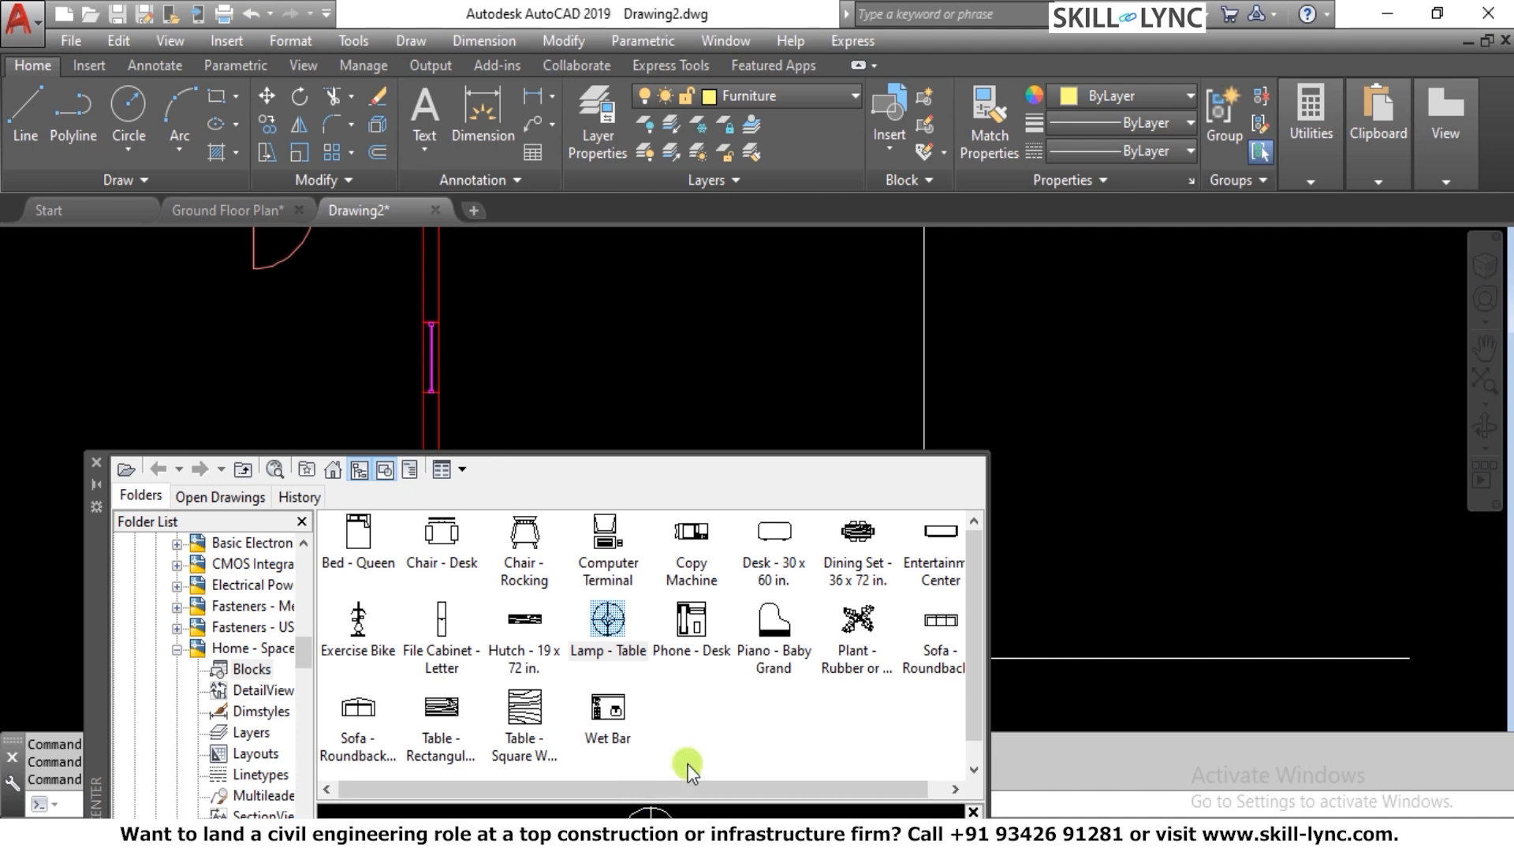
pyautogui.click(96, 597)
pyautogui.moveTo(134, 304); pyautogui.dragTo(144, 211)
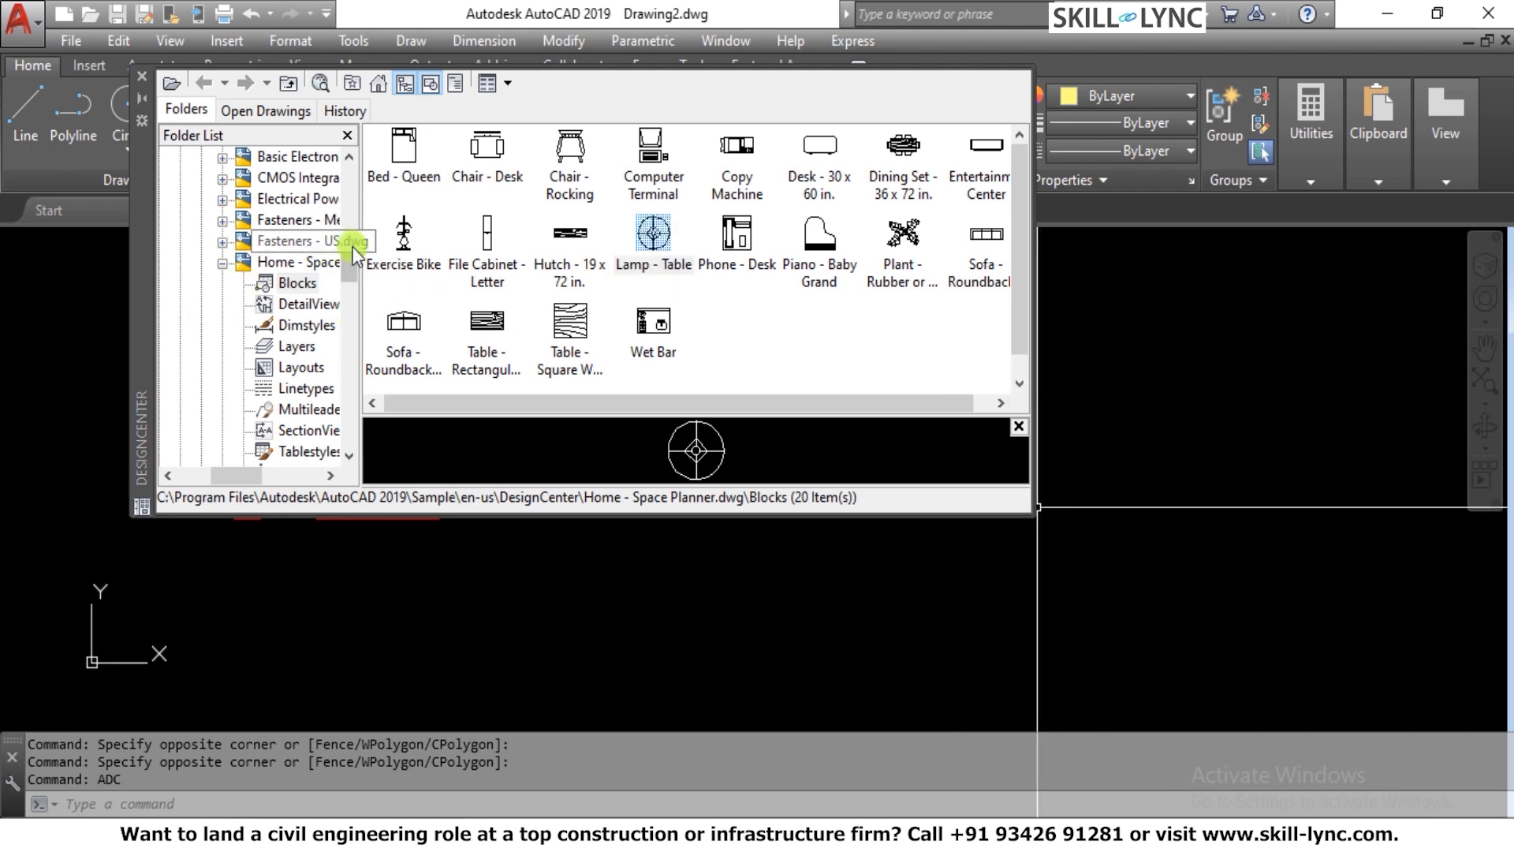
# Show the sample drawings in the DesignCenter folder under Sample\en-us and widen the folder list to make file names readable
pyautogui.scroll(5, 353, 248)
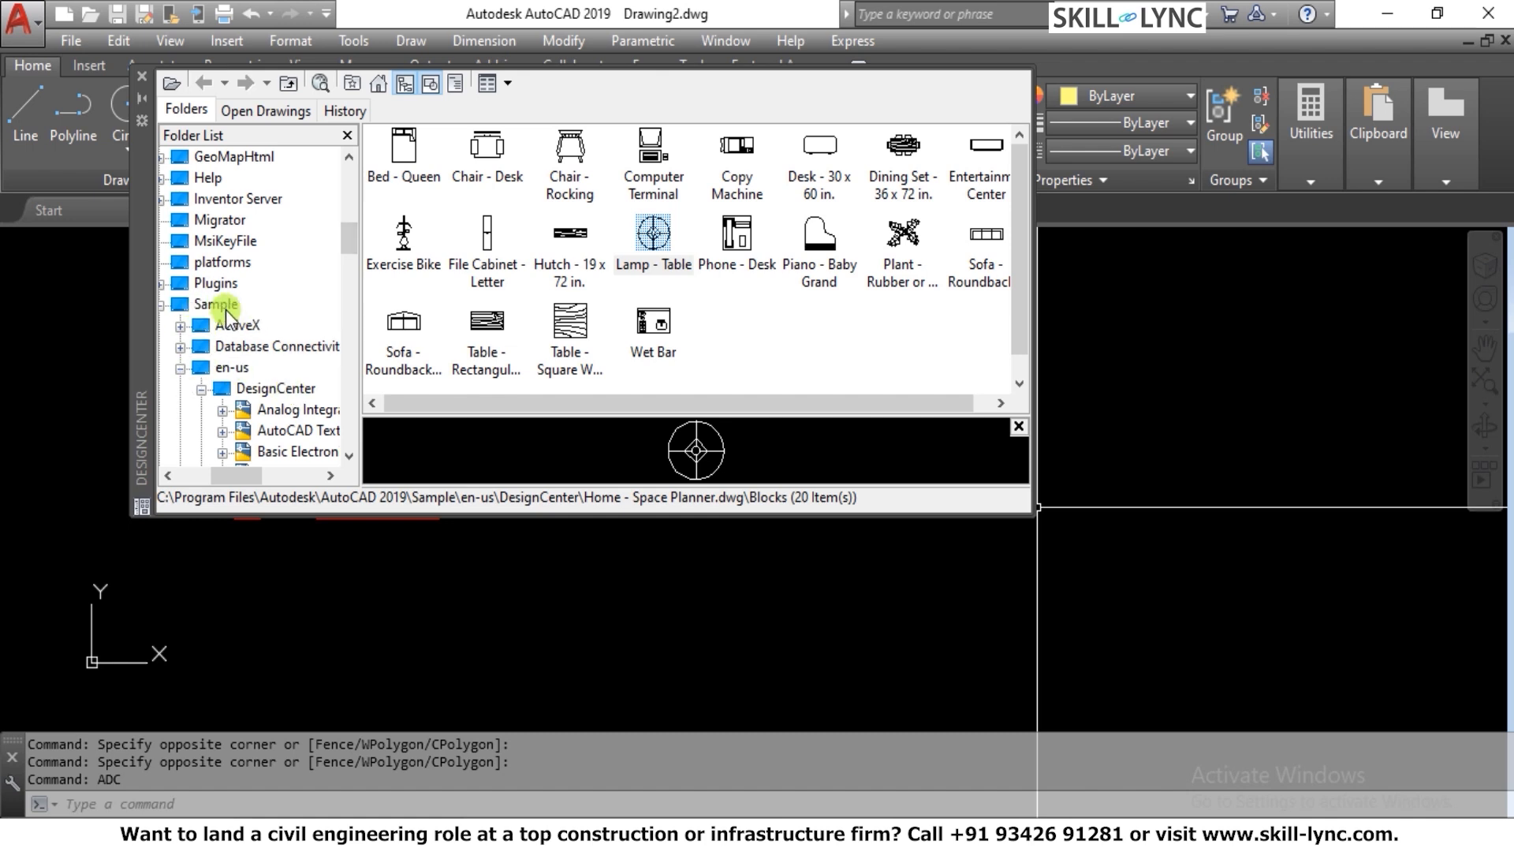
pyautogui.click(276, 392)
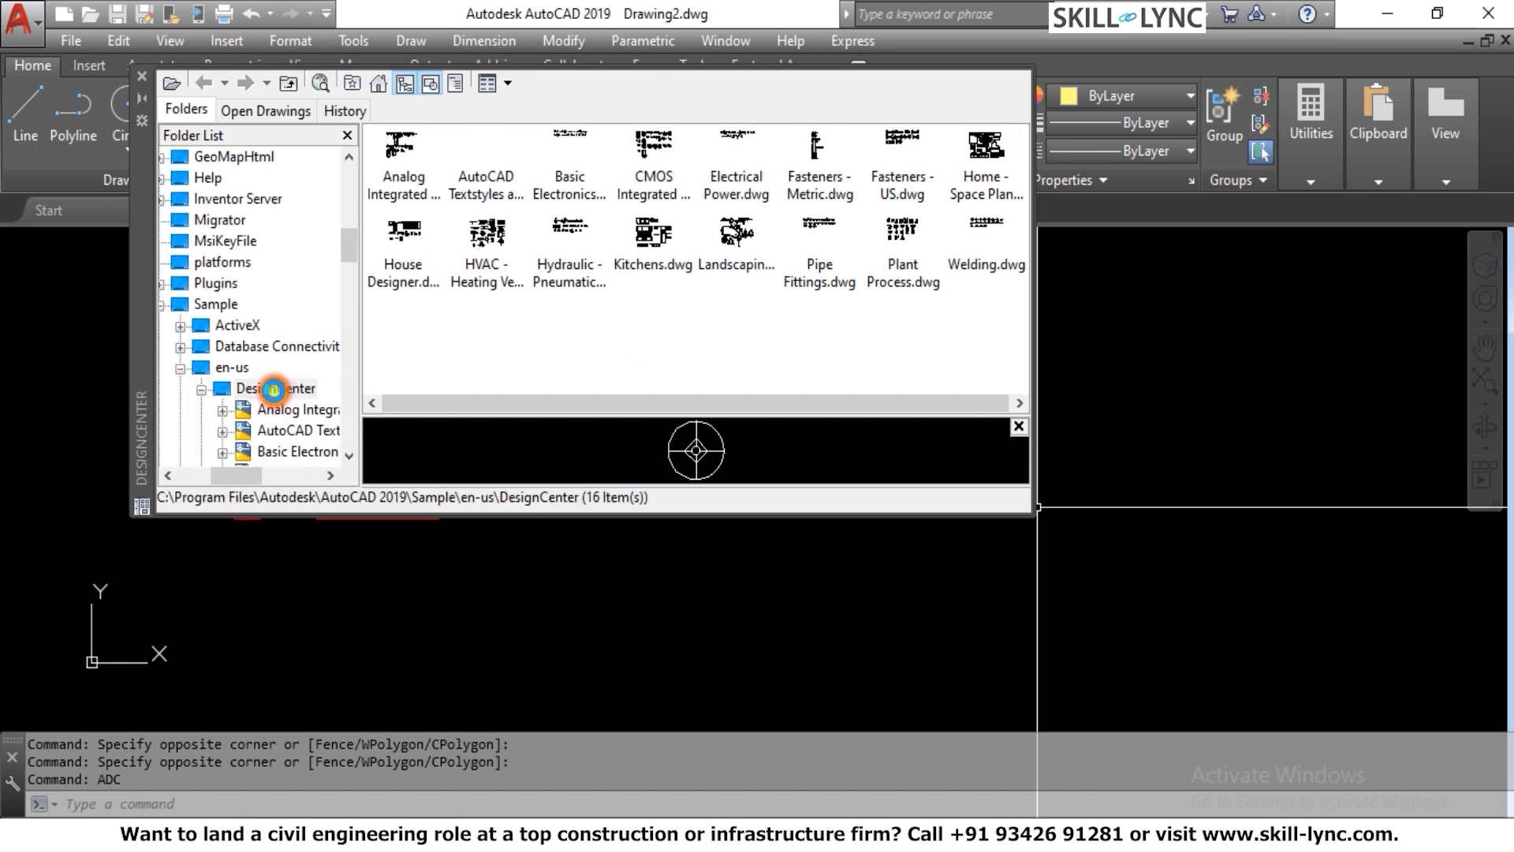
pyautogui.scroll(-2, 284, 386)
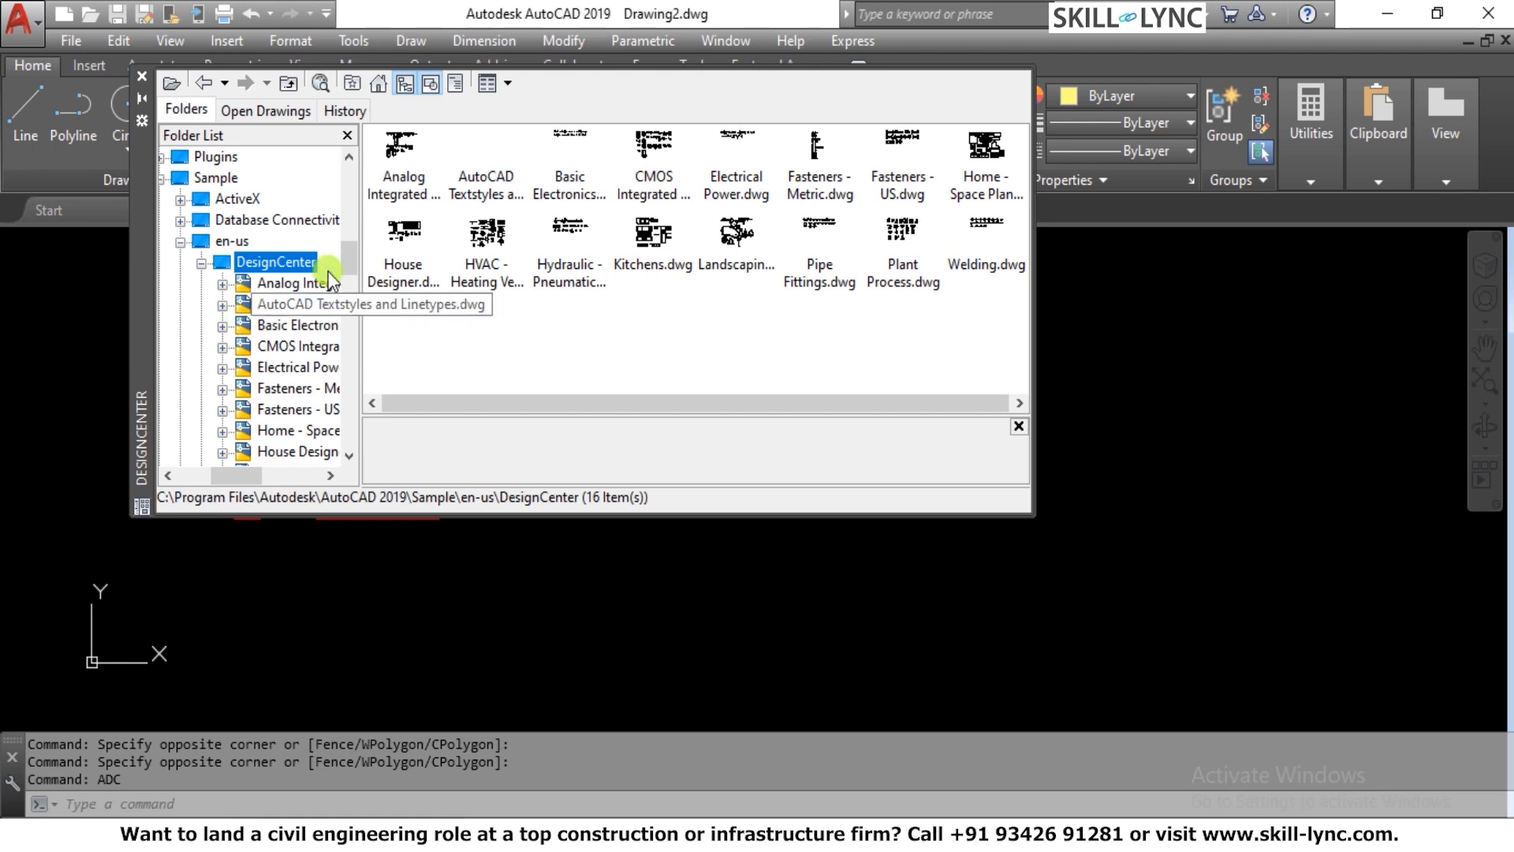
pyautogui.moveTo(357, 304); pyautogui.dragTo(490, 305)
pyautogui.click(300, 306)
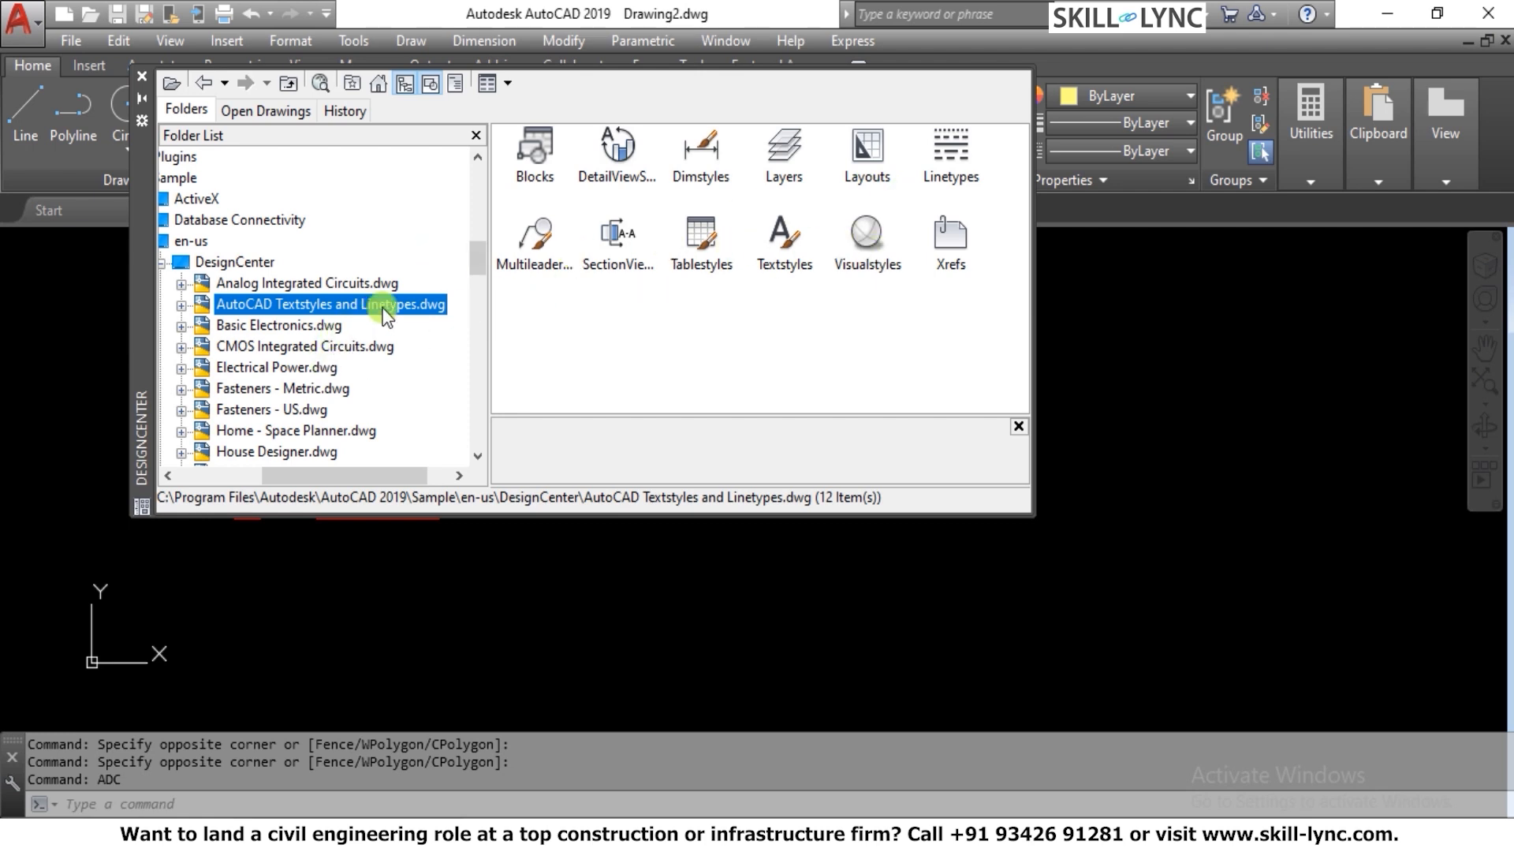
pyautogui.click(200, 114)
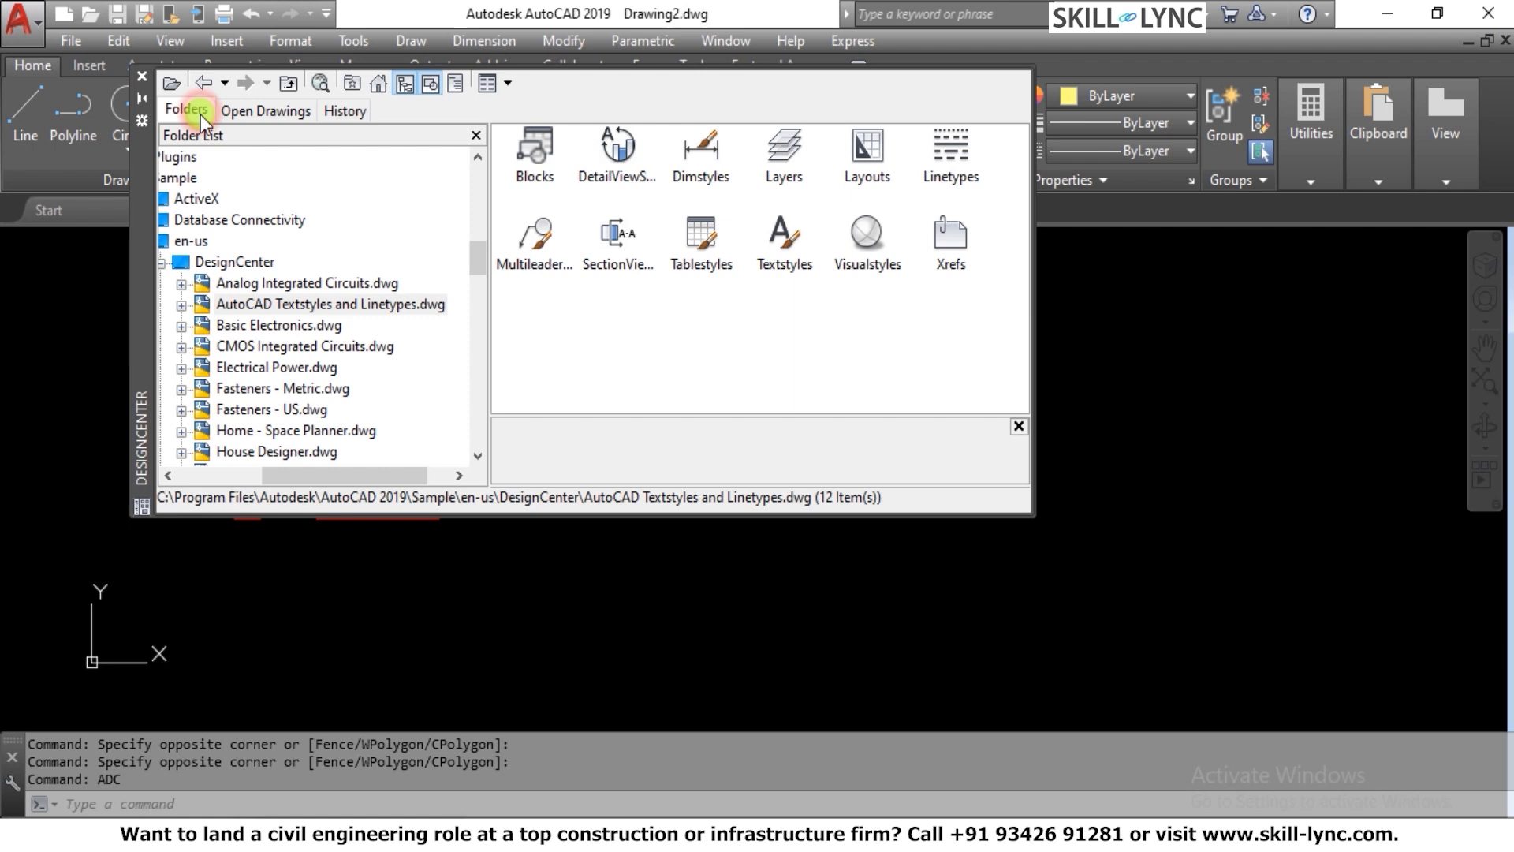
pyautogui.click(223, 265)
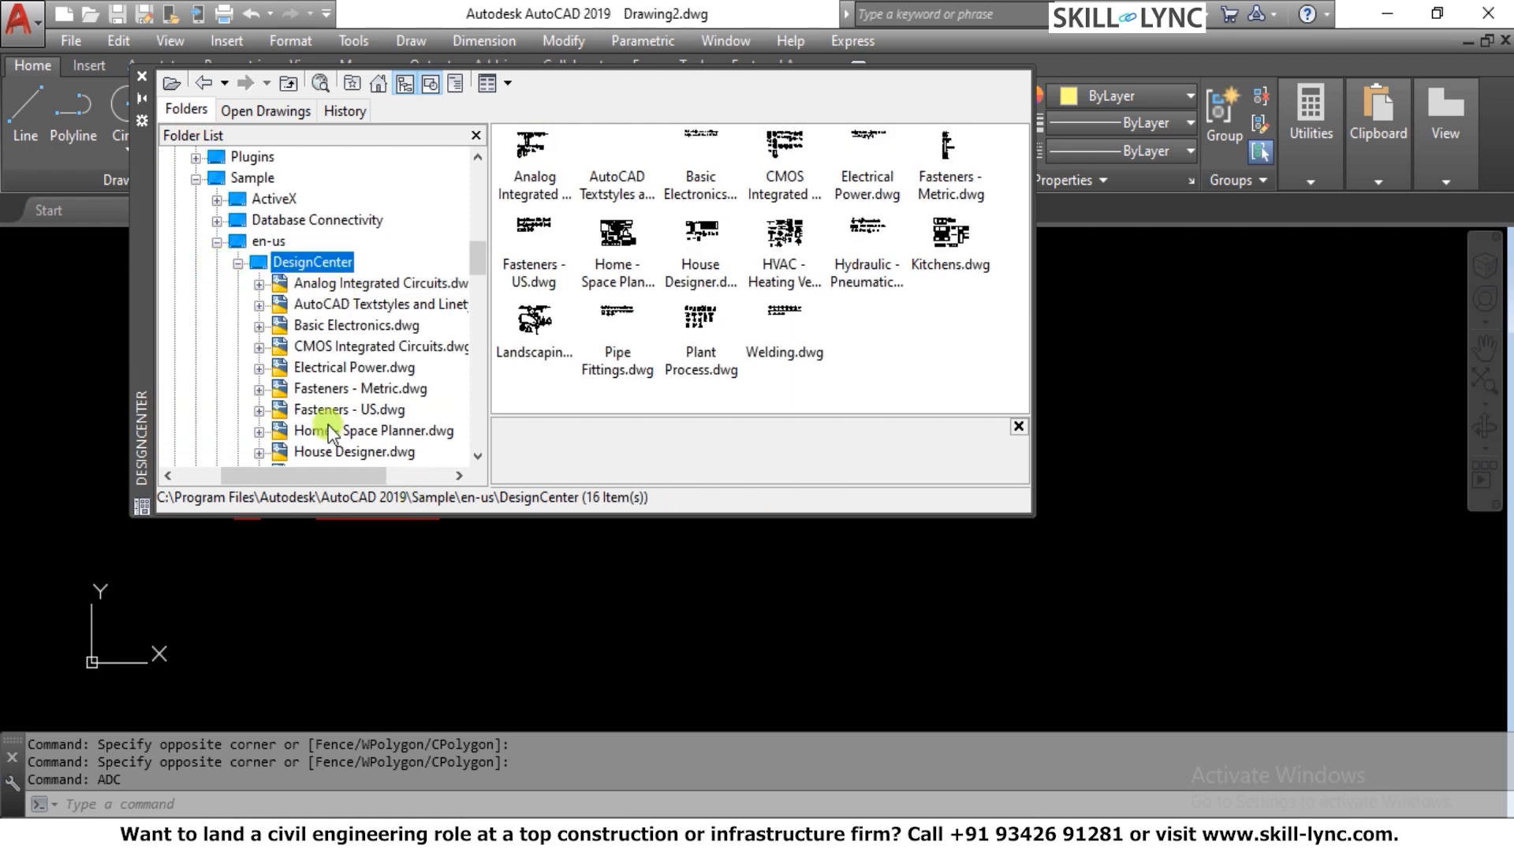
pyautogui.scroll(-1, 334, 406)
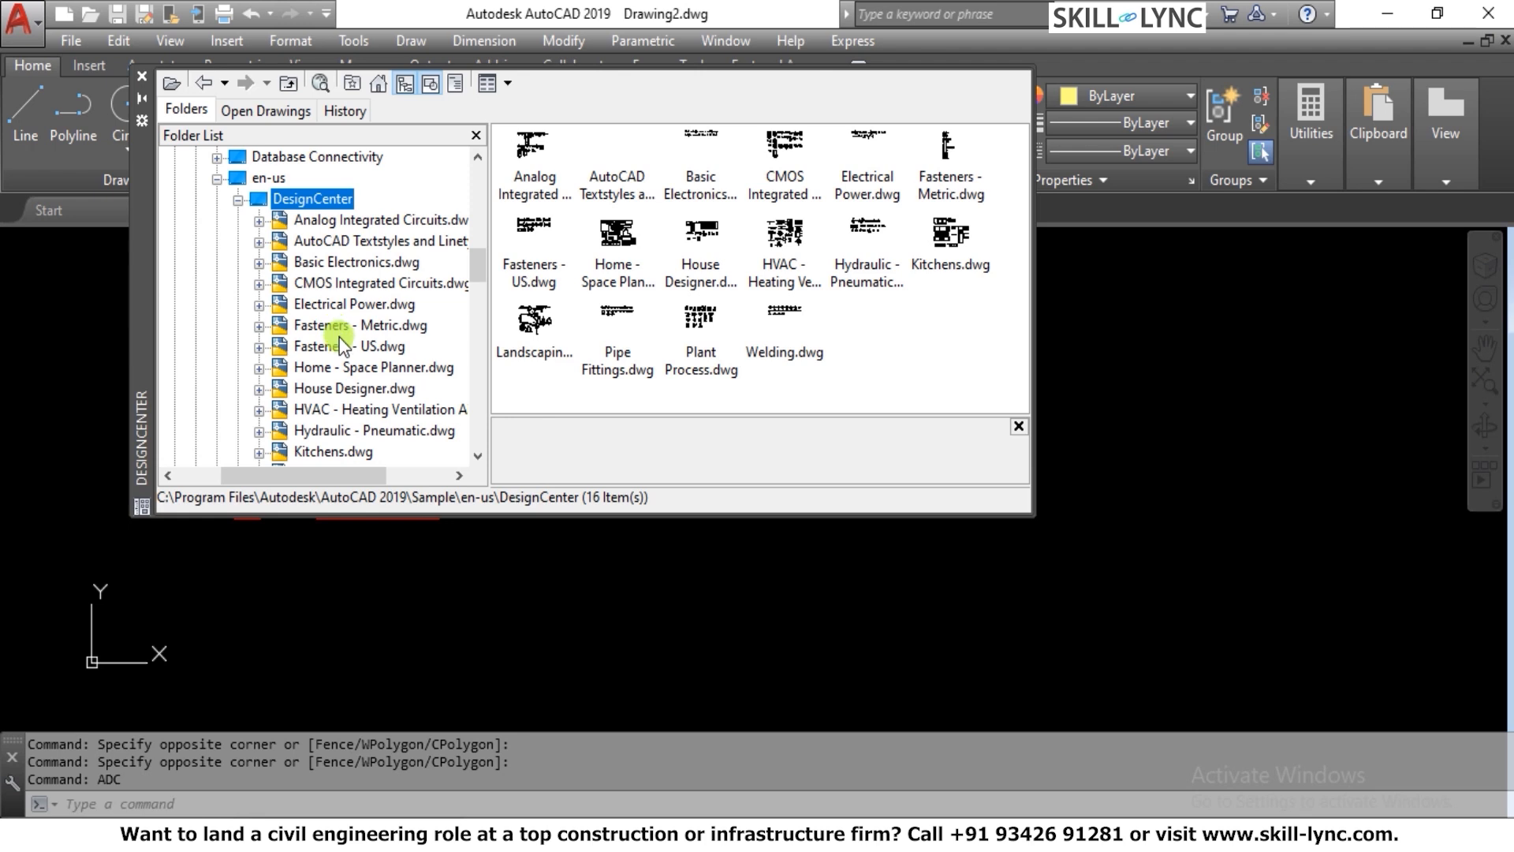
# Expand Electrical Power.dwg in the folder list and display its blocks
pyautogui.click(342, 308)
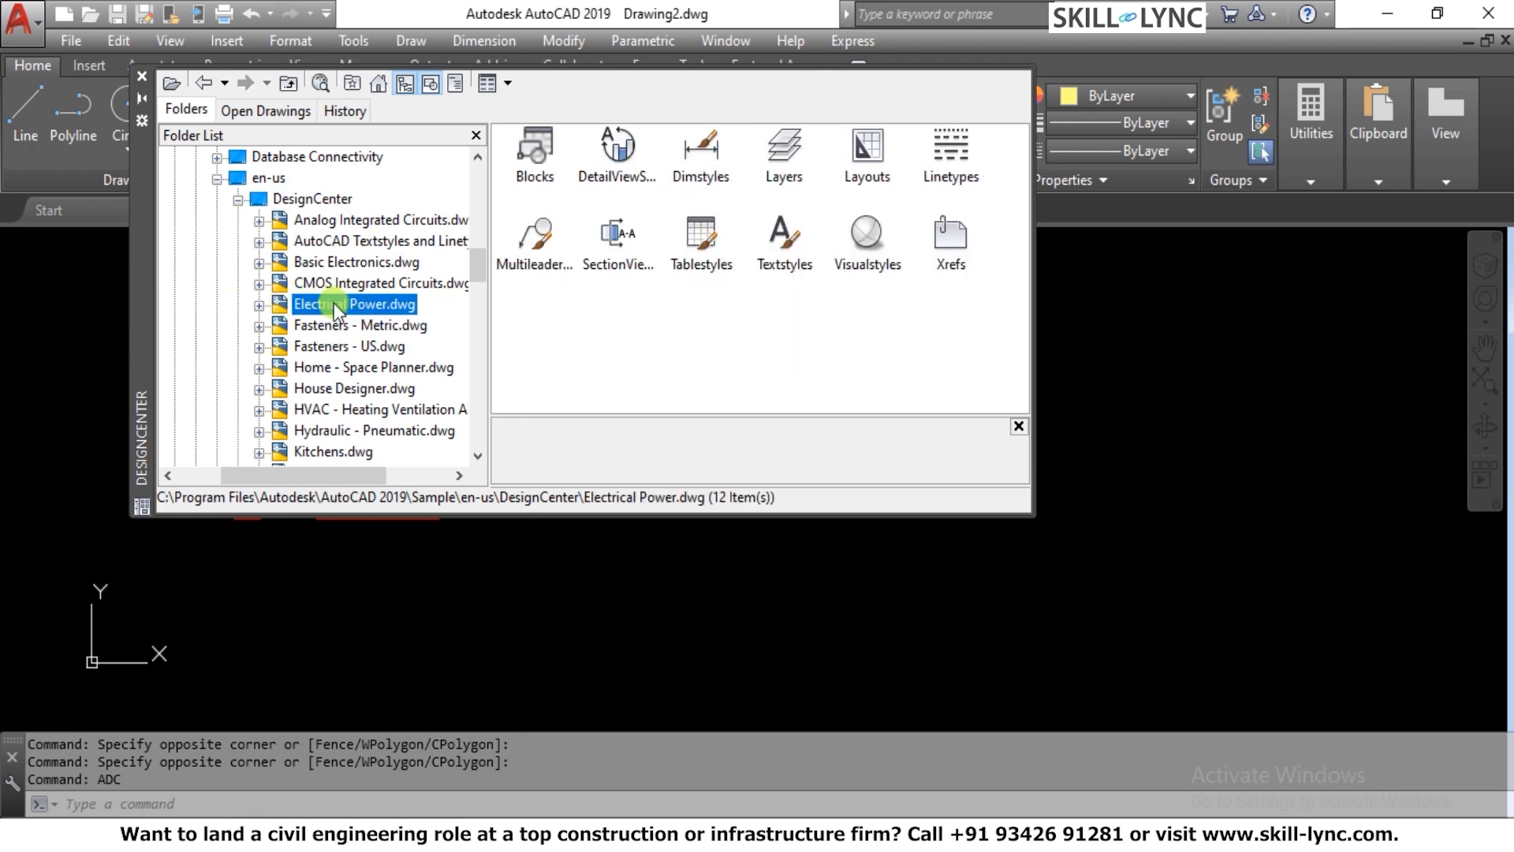
pyautogui.click(259, 306)
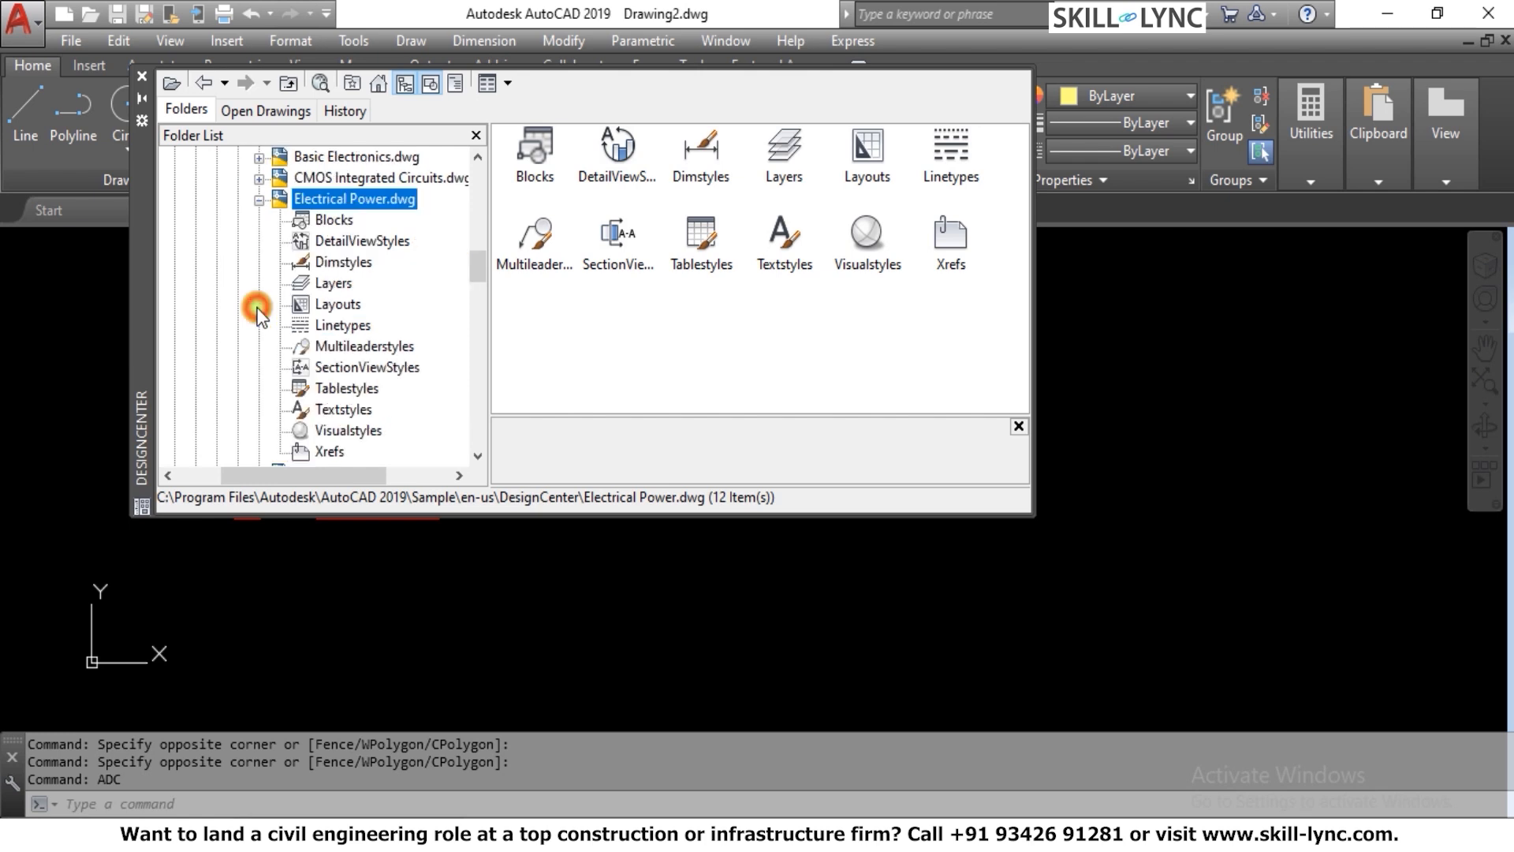
pyautogui.click(333, 221)
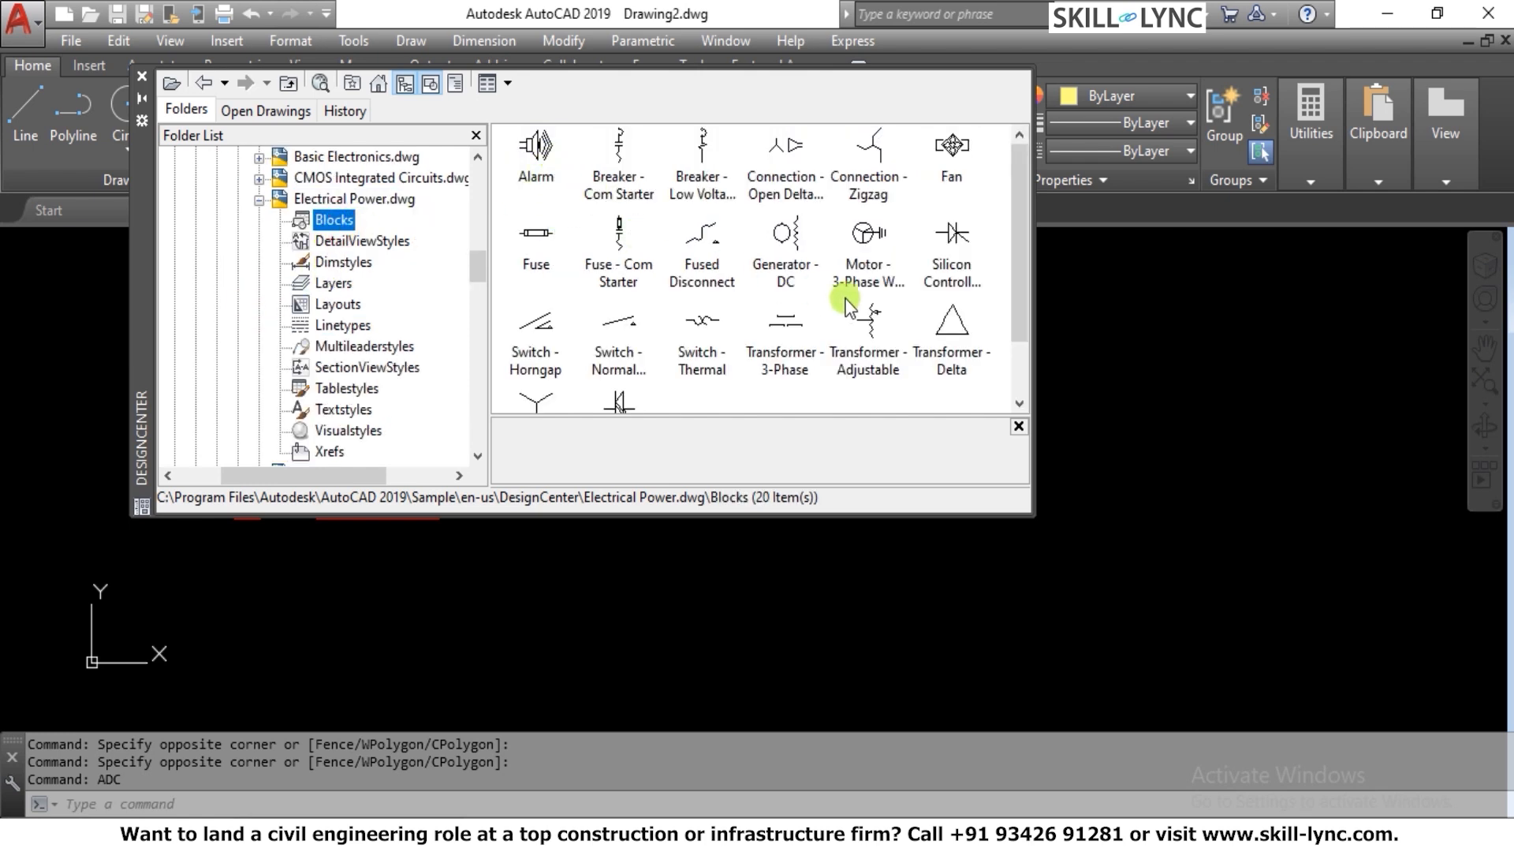
pyautogui.moveTo(546, 172); pyautogui.dragTo(930, 627)
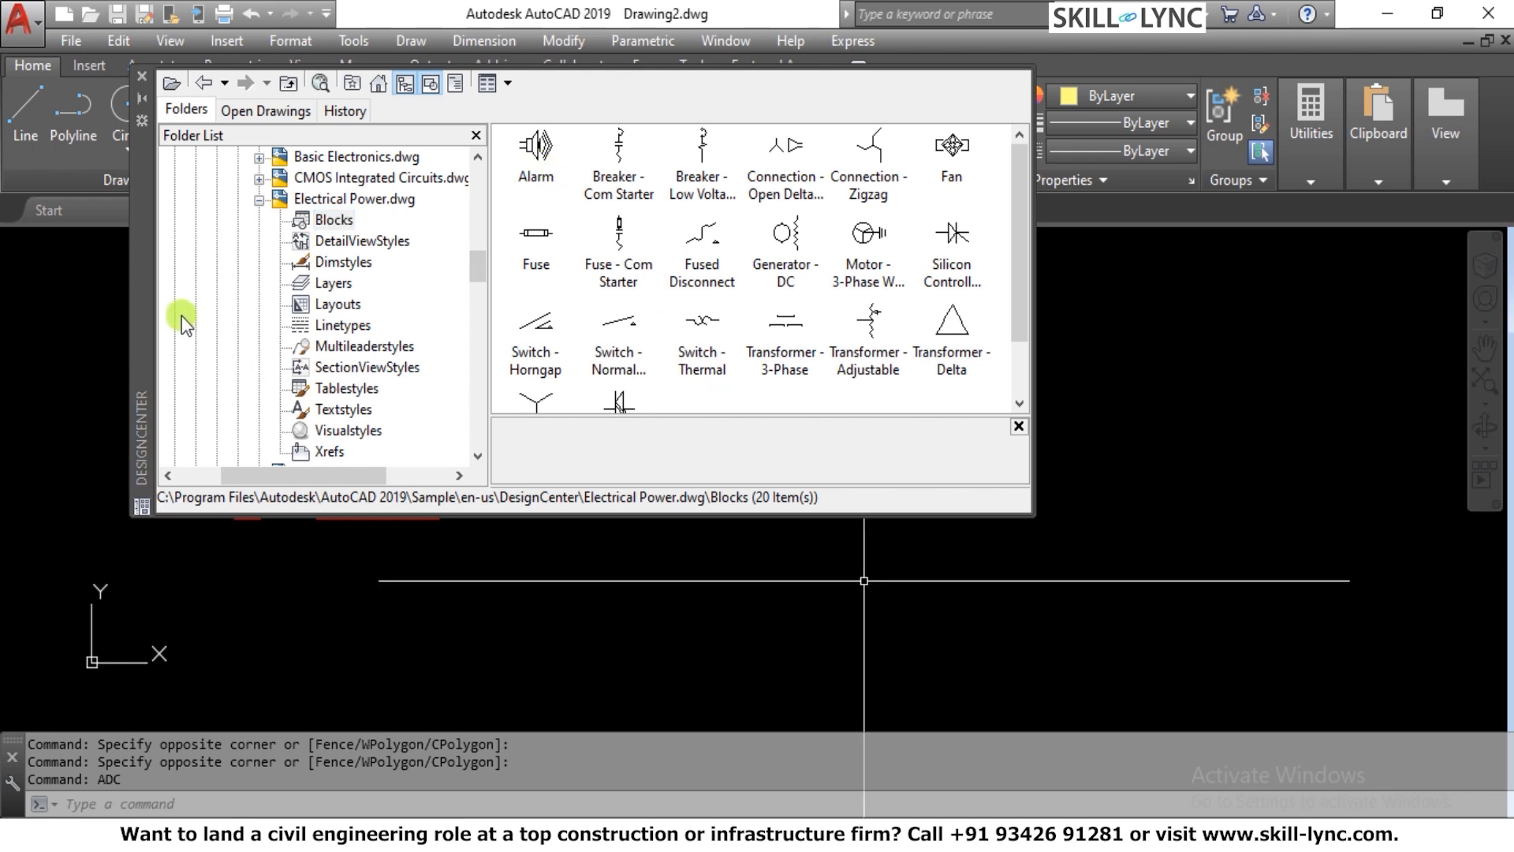
# Look through the styles, layers, layouts, linetypes and xrefs of Electrical Power.dwg, and return to browsing its blocks
pyautogui.click(342, 264)
pyautogui.click(338, 283)
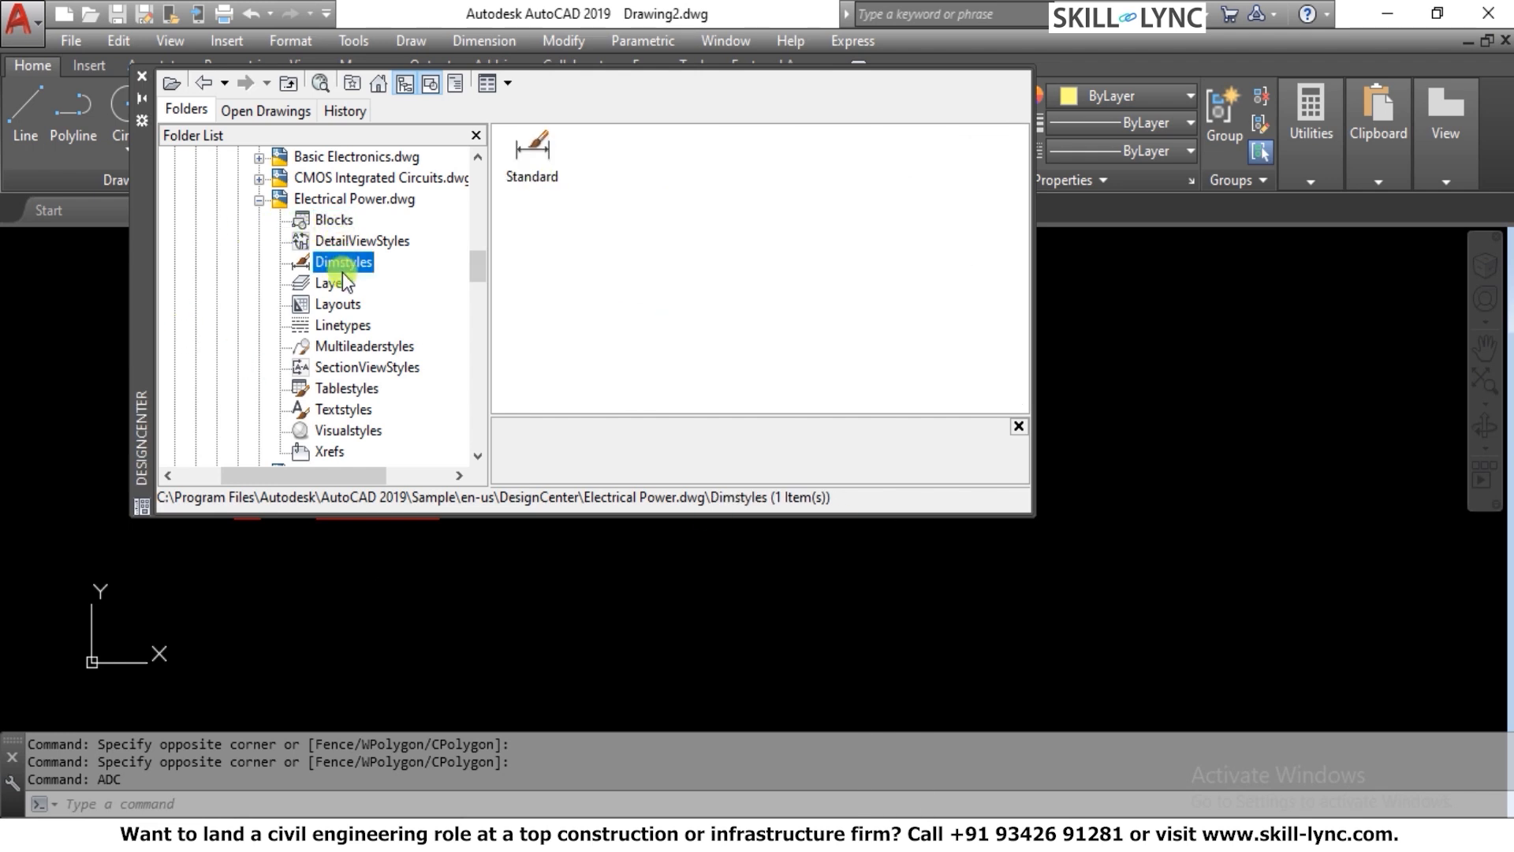
pyautogui.click(336, 307)
pyautogui.click(338, 327)
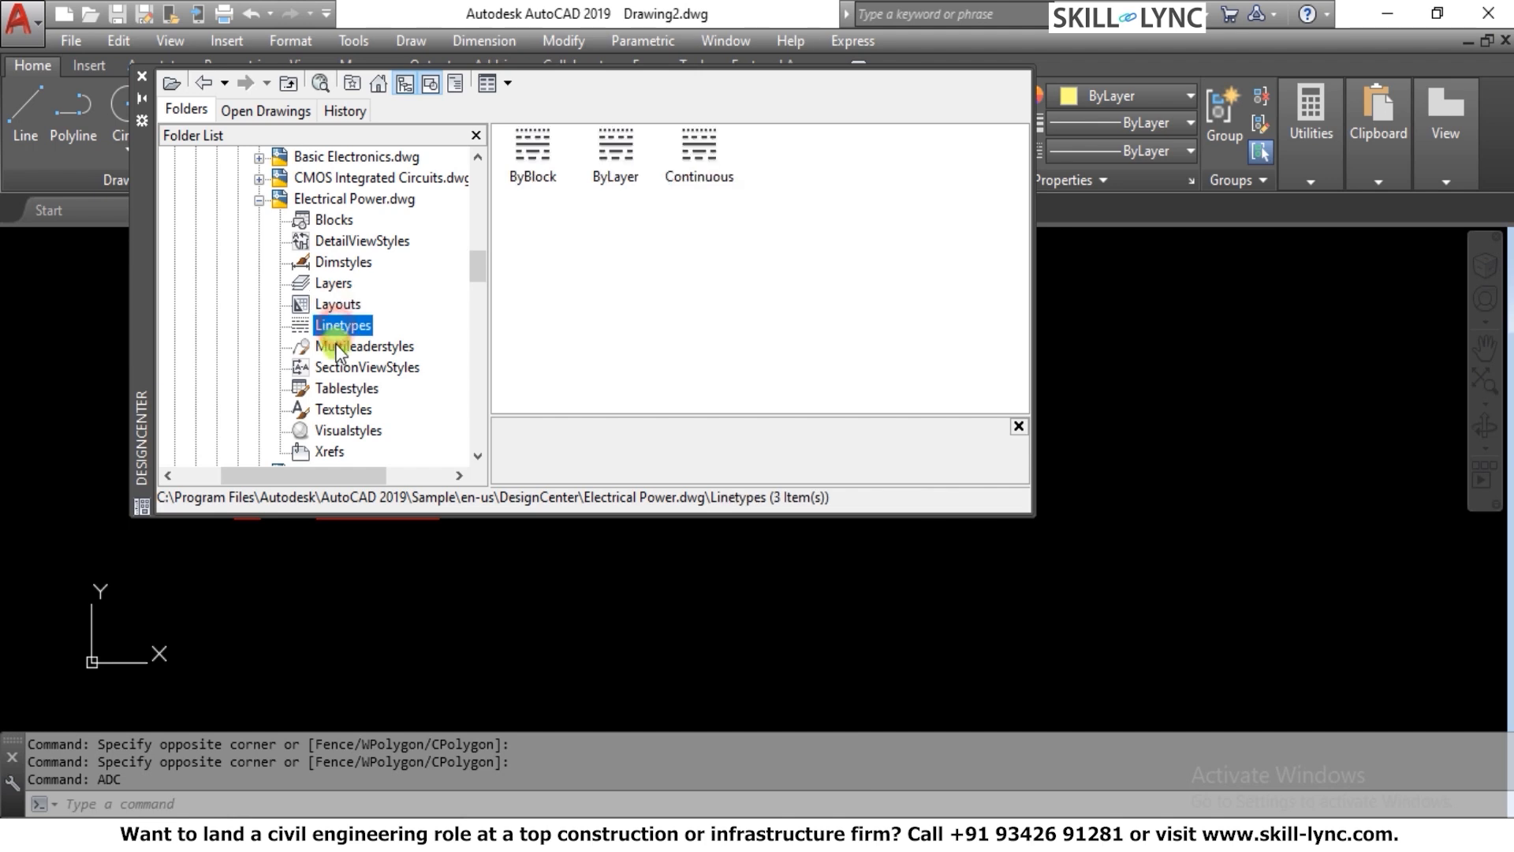
pyautogui.click(339, 347)
pyautogui.click(340, 368)
pyautogui.click(340, 388)
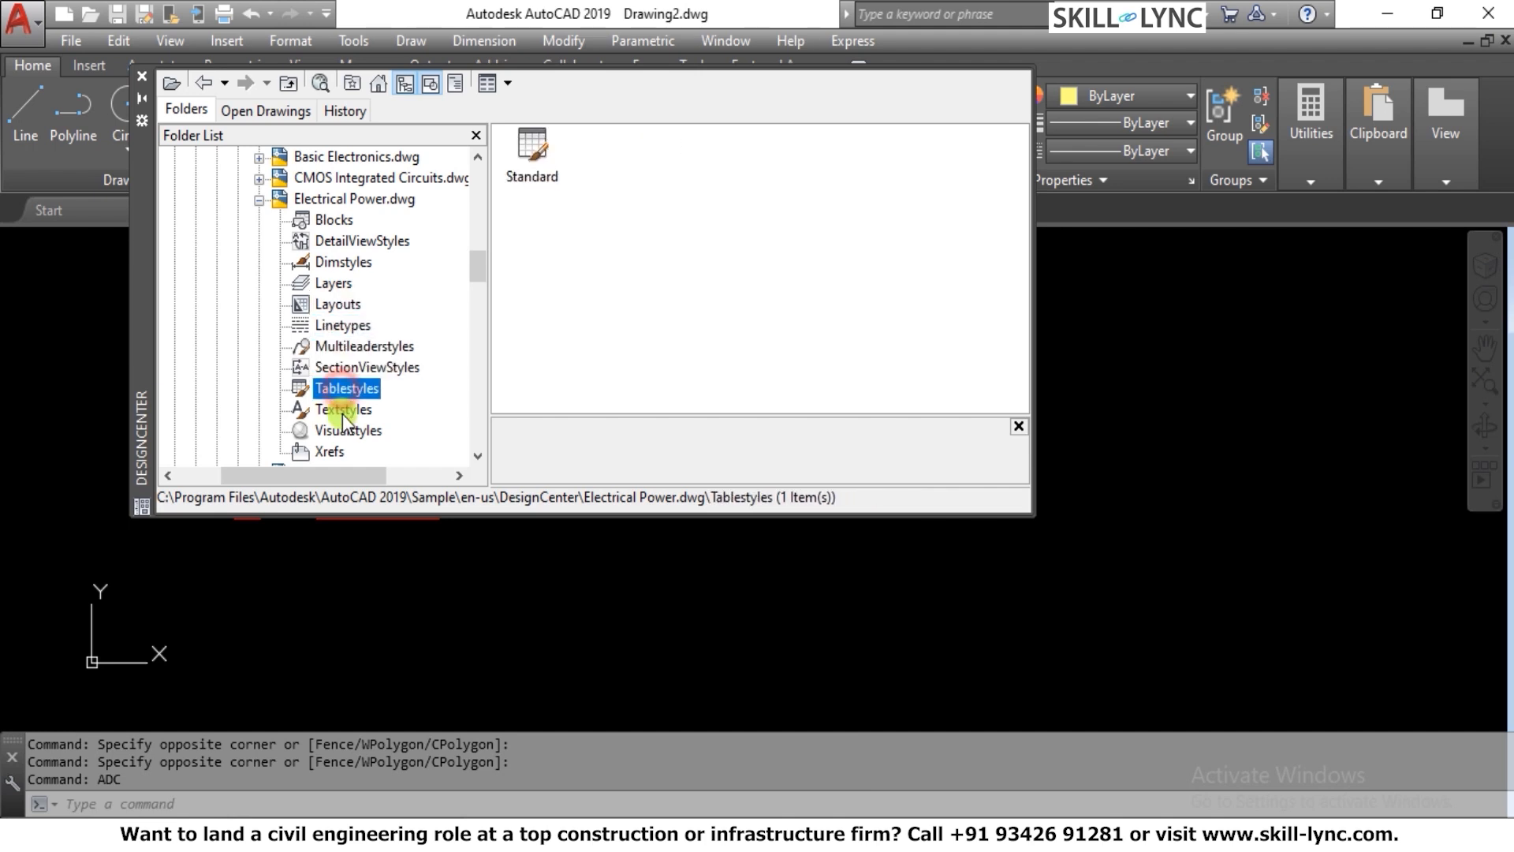
pyautogui.click(340, 409)
pyautogui.click(336, 434)
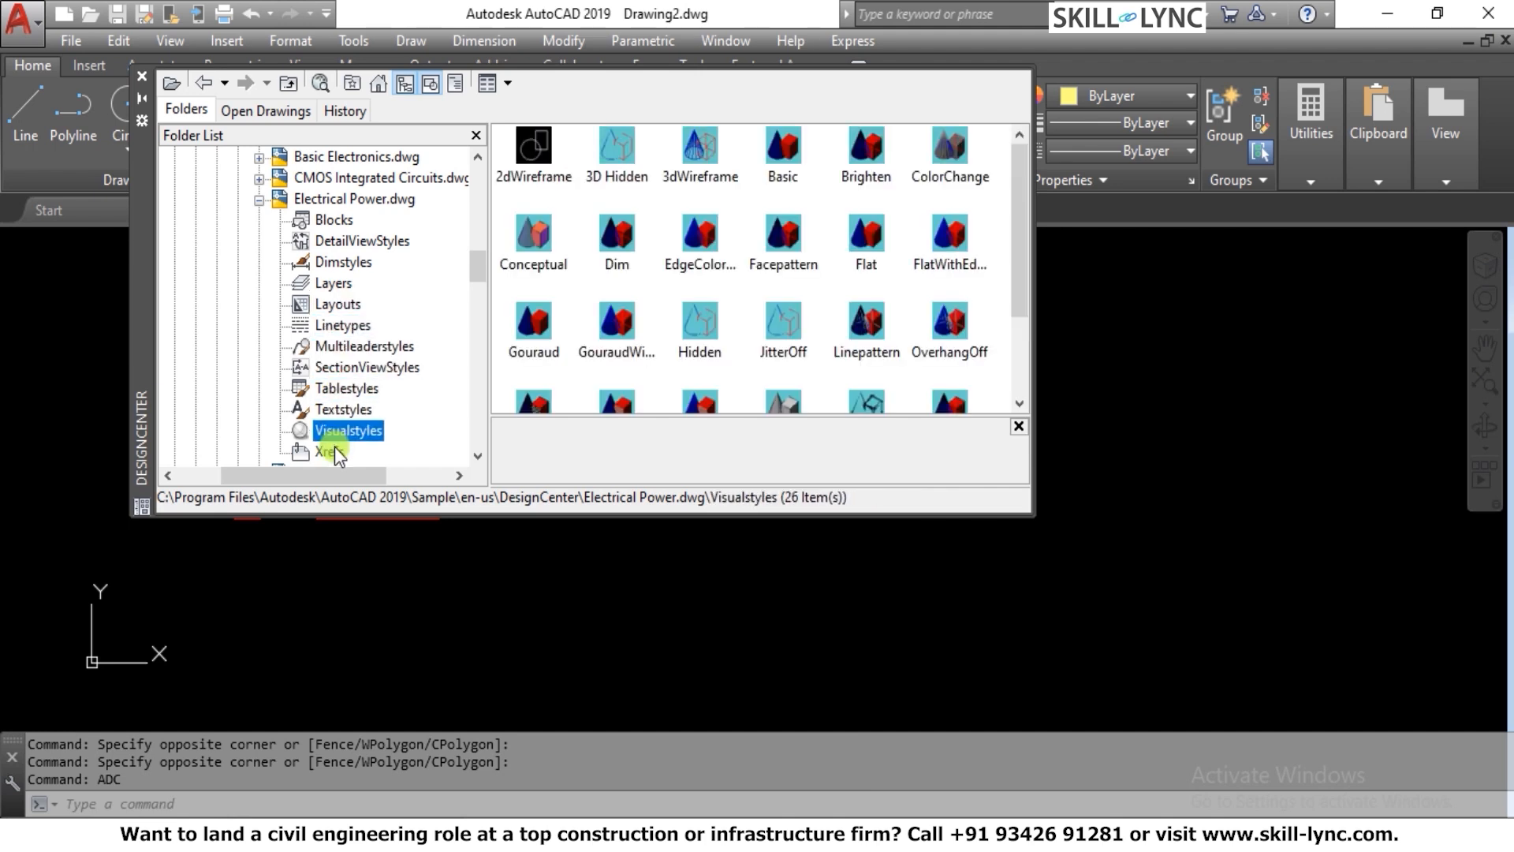
pyautogui.click(335, 452)
pyautogui.click(344, 242)
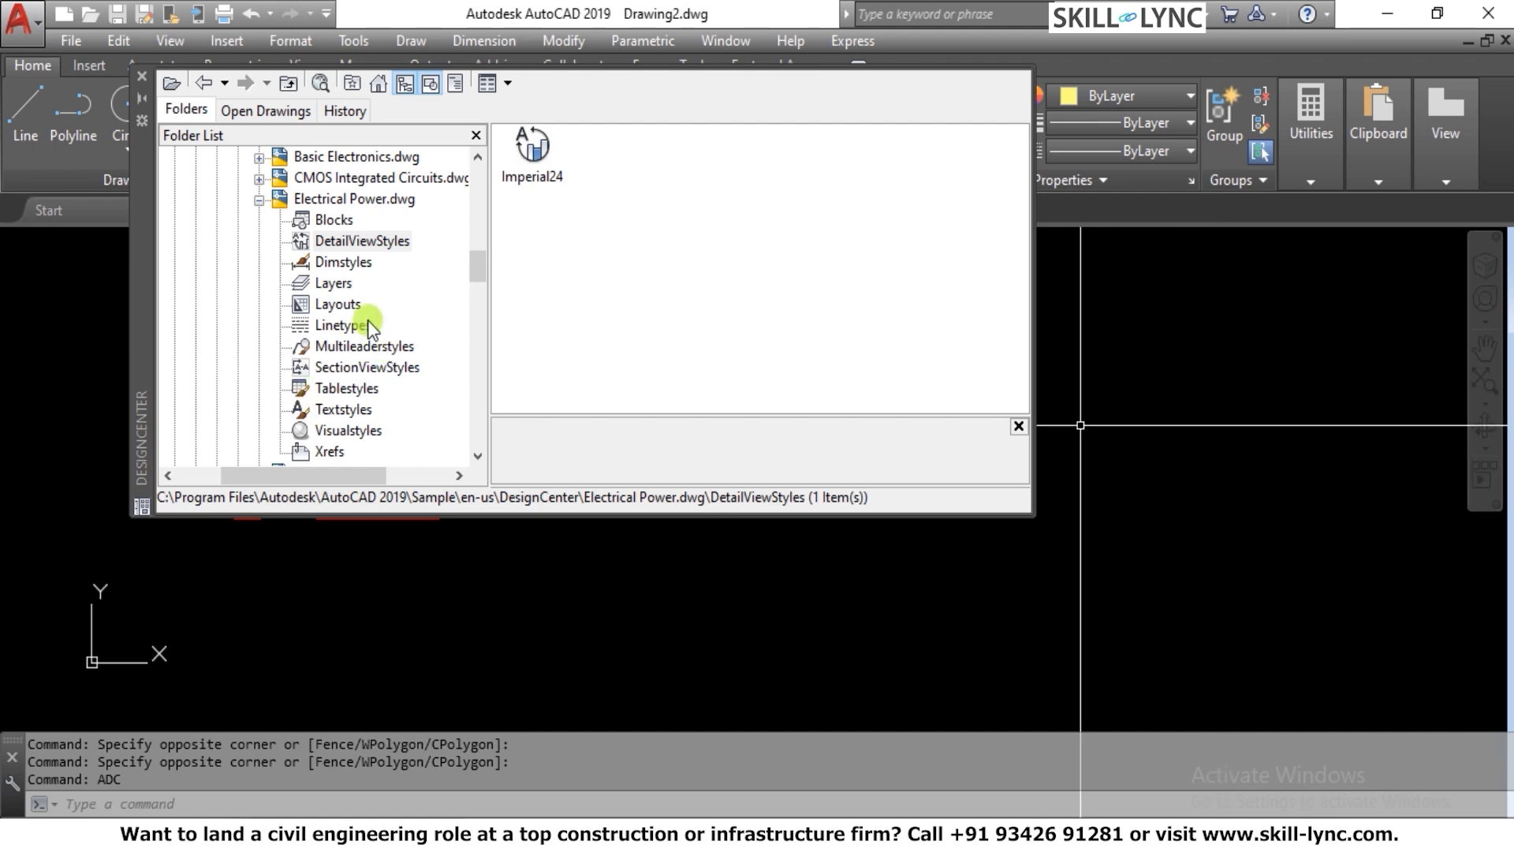
pyautogui.click(334, 220)
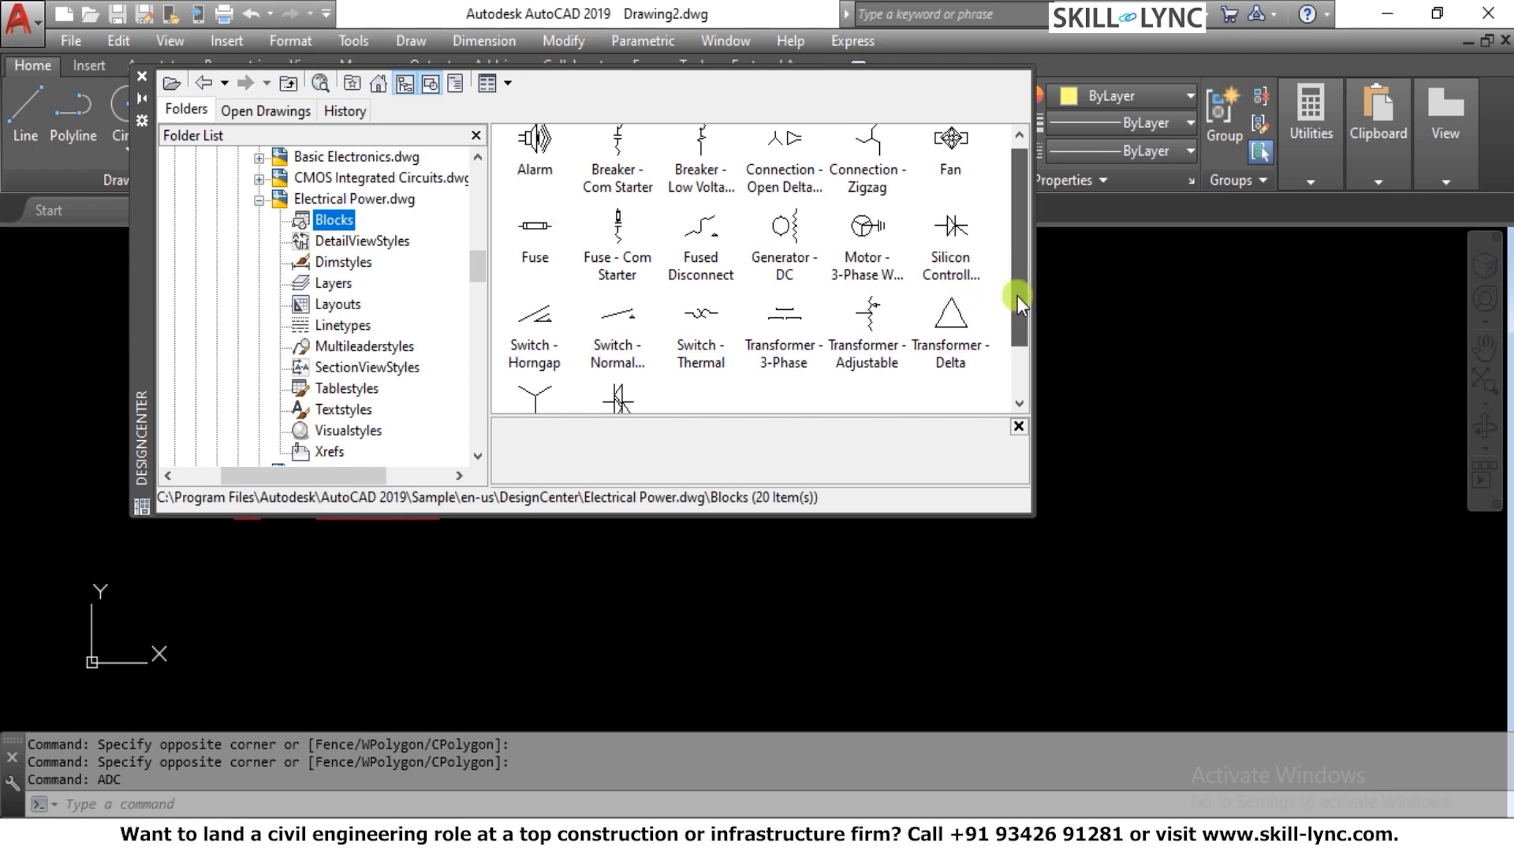
pyautogui.moveTo(1017, 296)
pyautogui.mouseDown()
pyautogui.moveTo(1018, 351)
pyautogui.moveTo(1015, 268)
pyautogui.mouseUp()
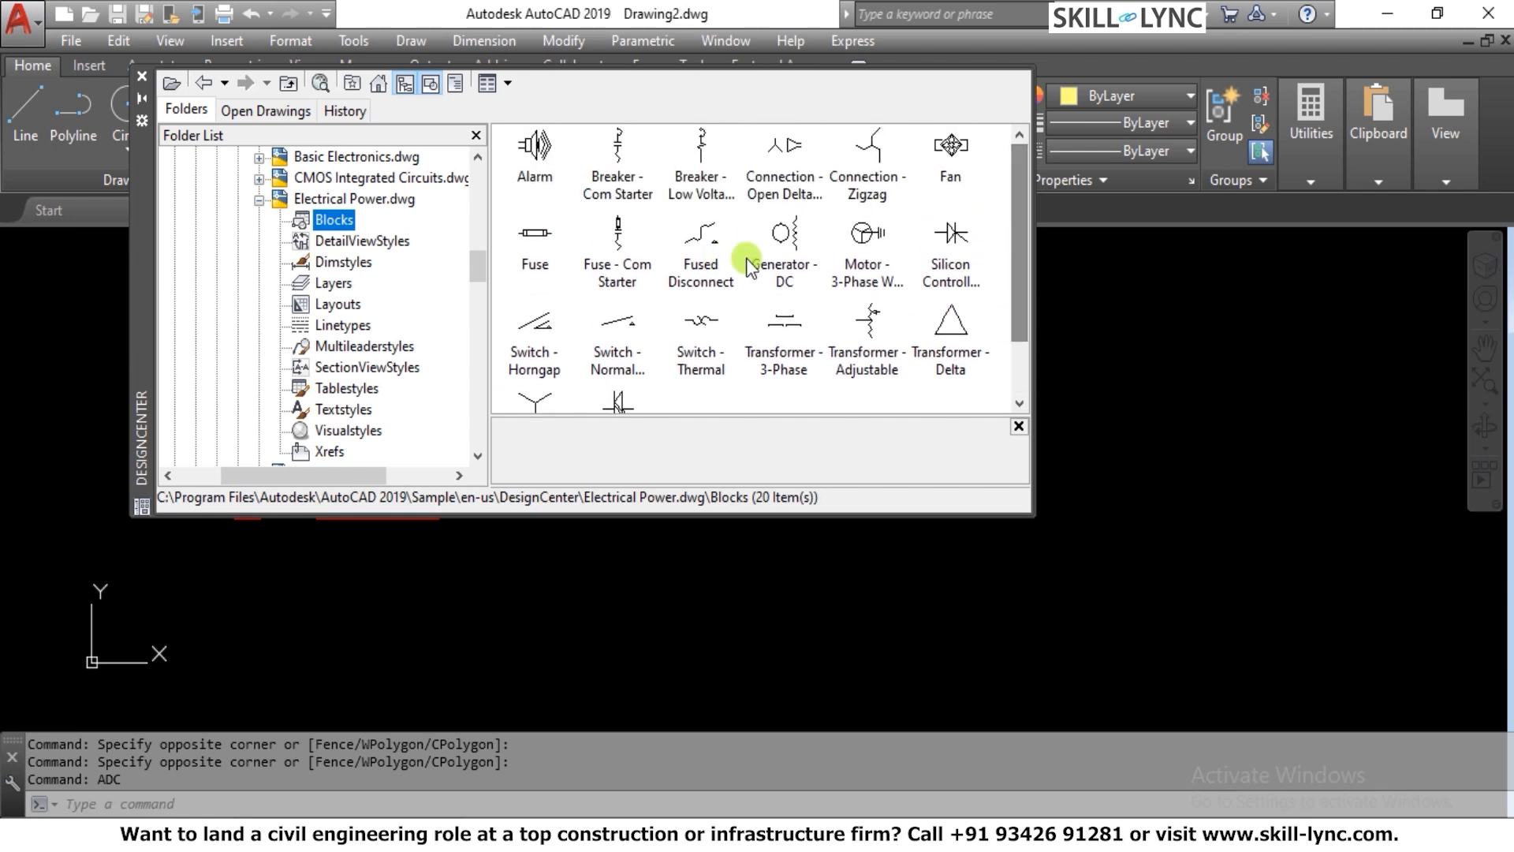
# Preview the Generator - DC and Motor - 3-Phase WYE Grounded blocks, and collapse Electrical Power.dwg in the folder list
pyautogui.click(783, 237)
pyautogui.click(867, 278)
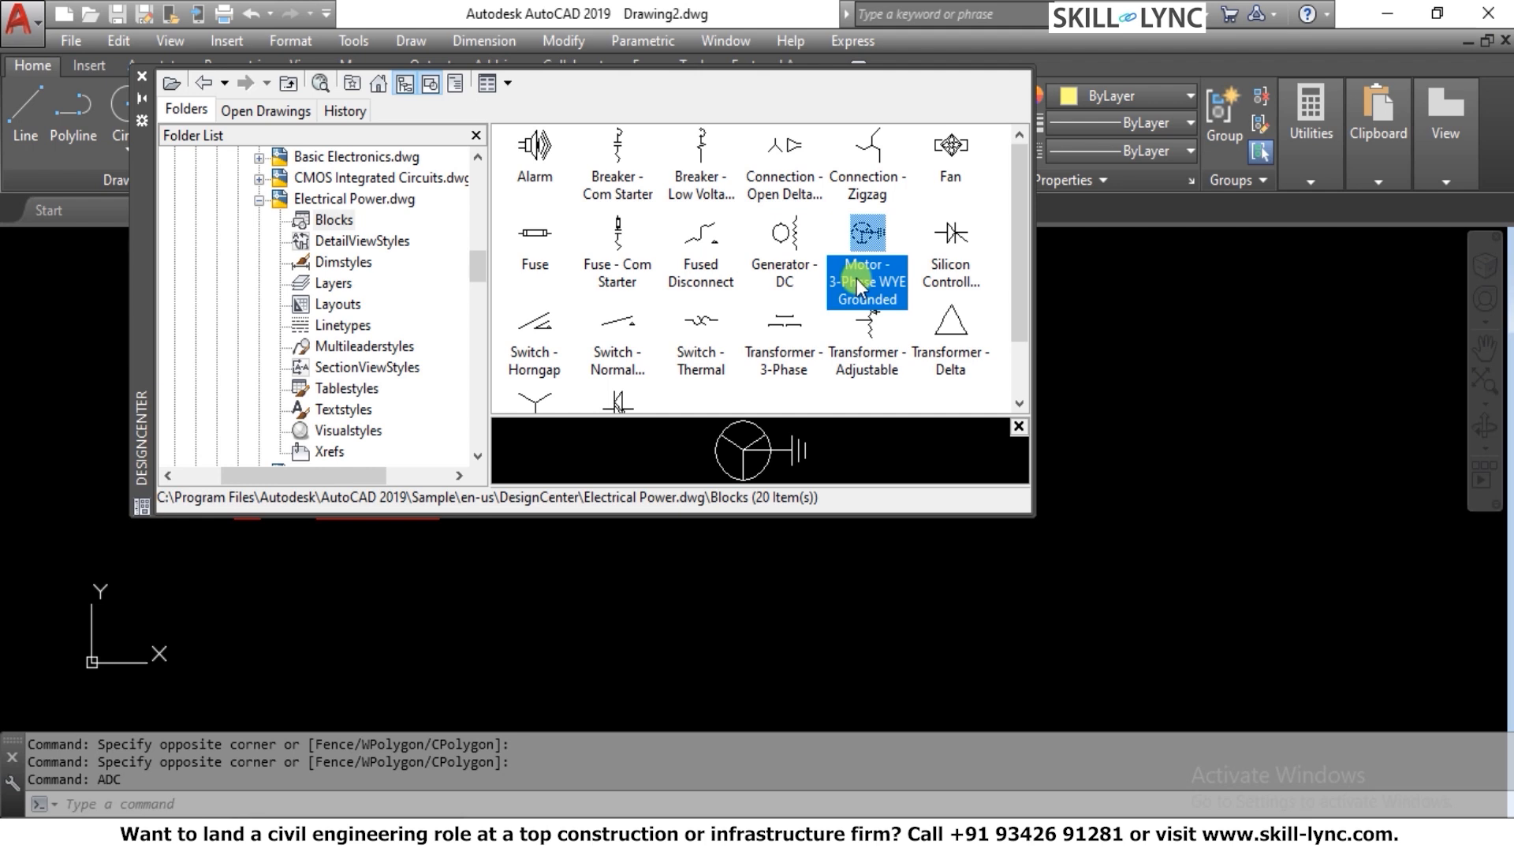
pyautogui.click(260, 203)
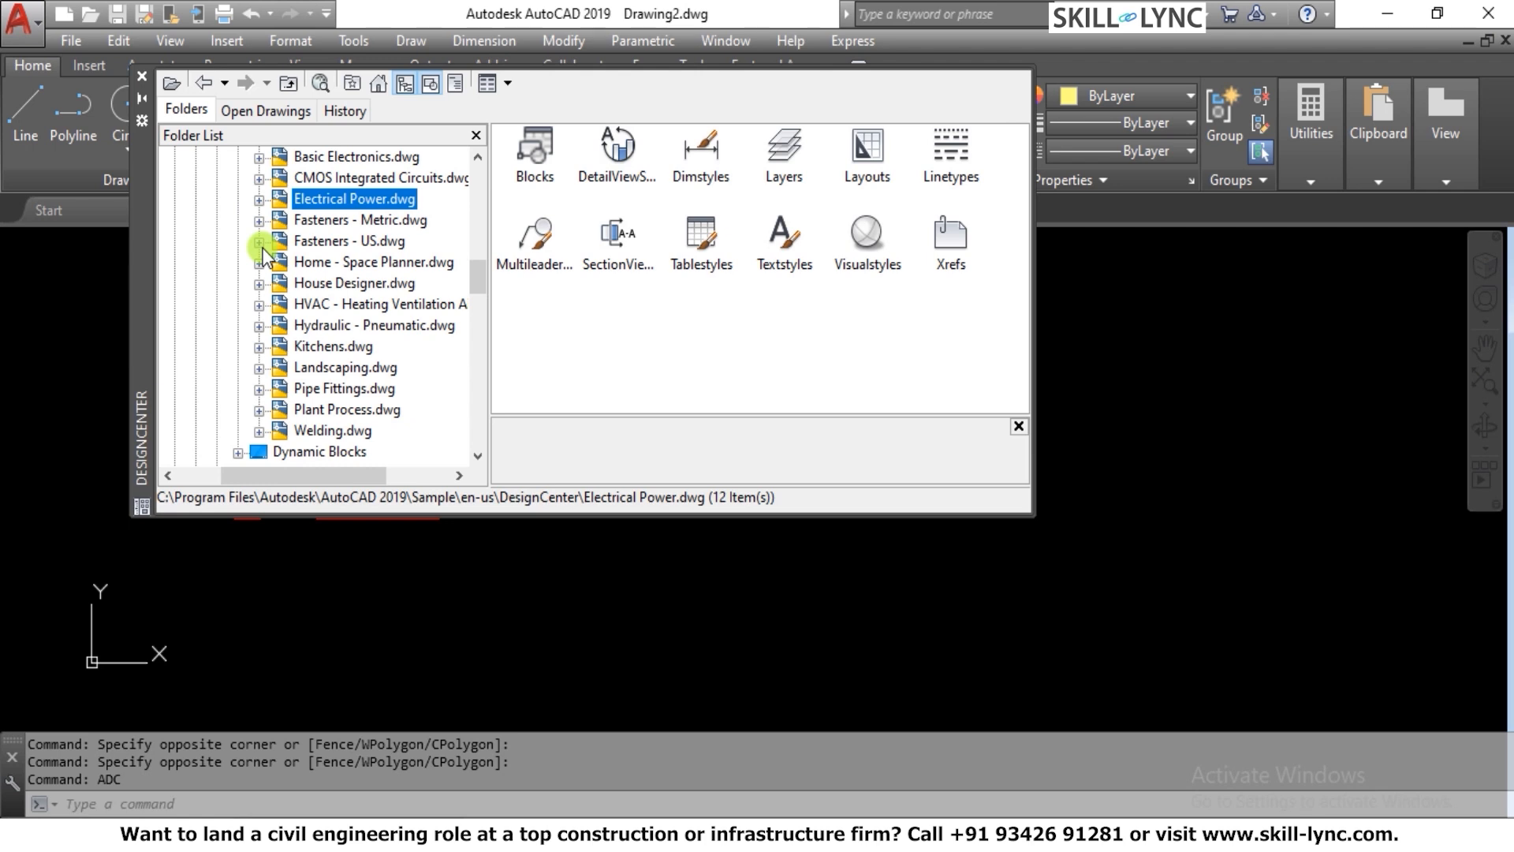
# Look into Fasteners - Metric.dwg and collapse it, and display the blocks of Fasteners - US.dwg
pyautogui.click(258, 220)
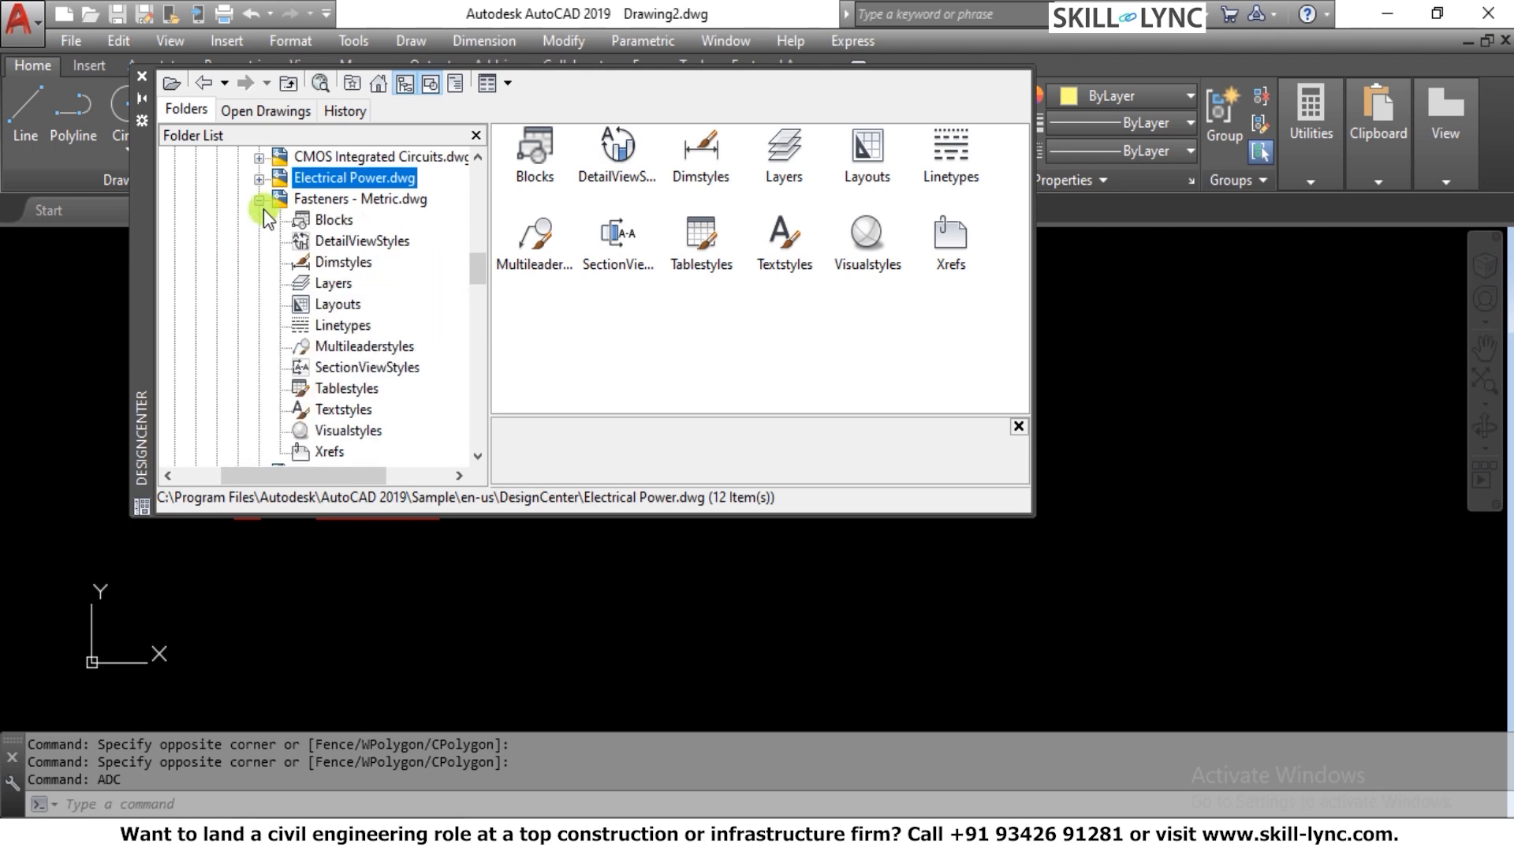
pyautogui.click(259, 201)
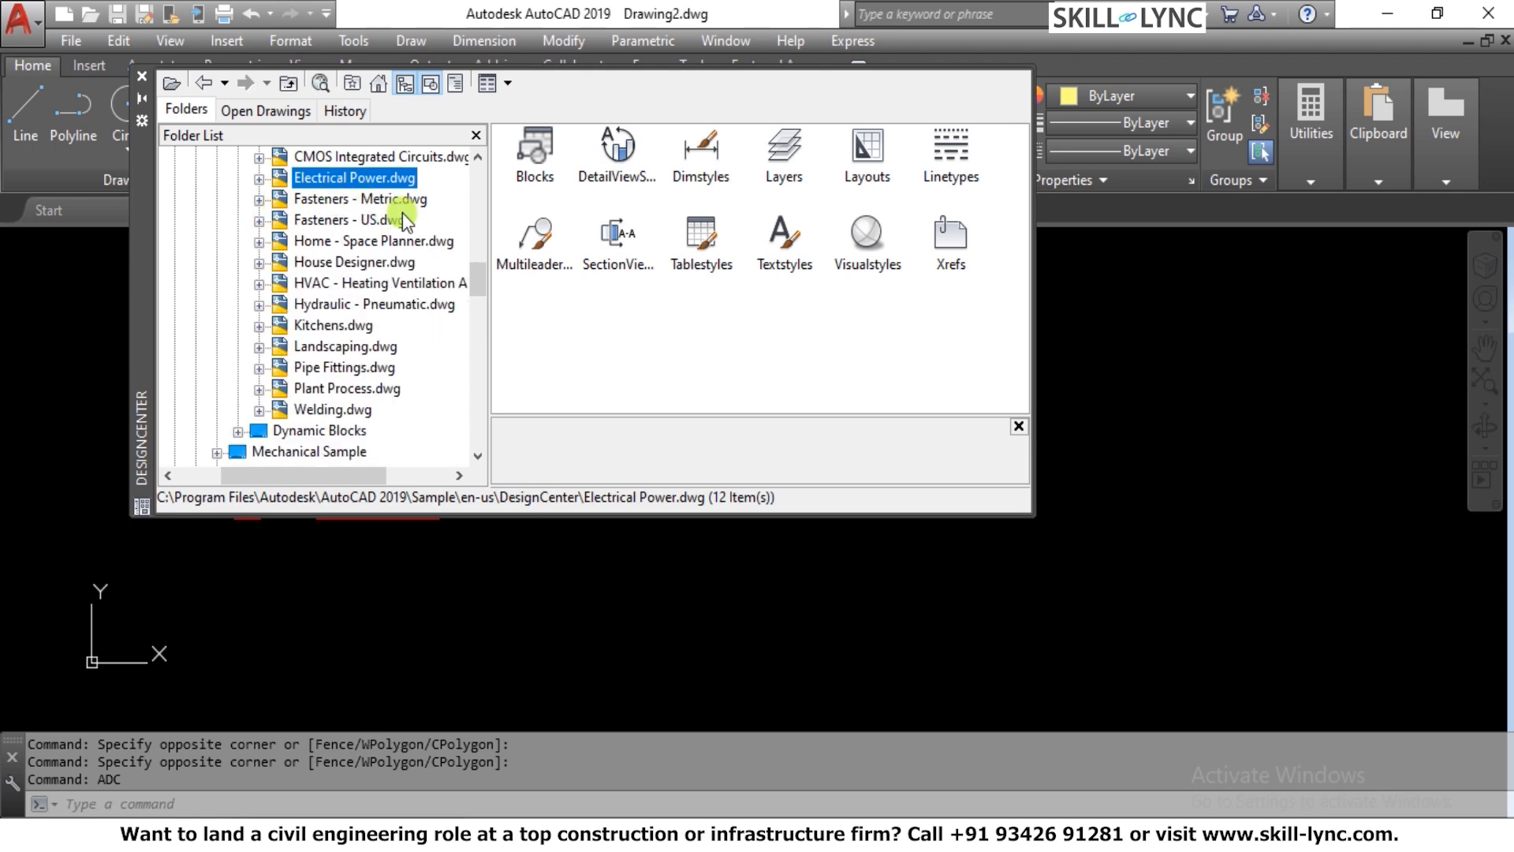
pyautogui.click(259, 220)
pyautogui.click(330, 225)
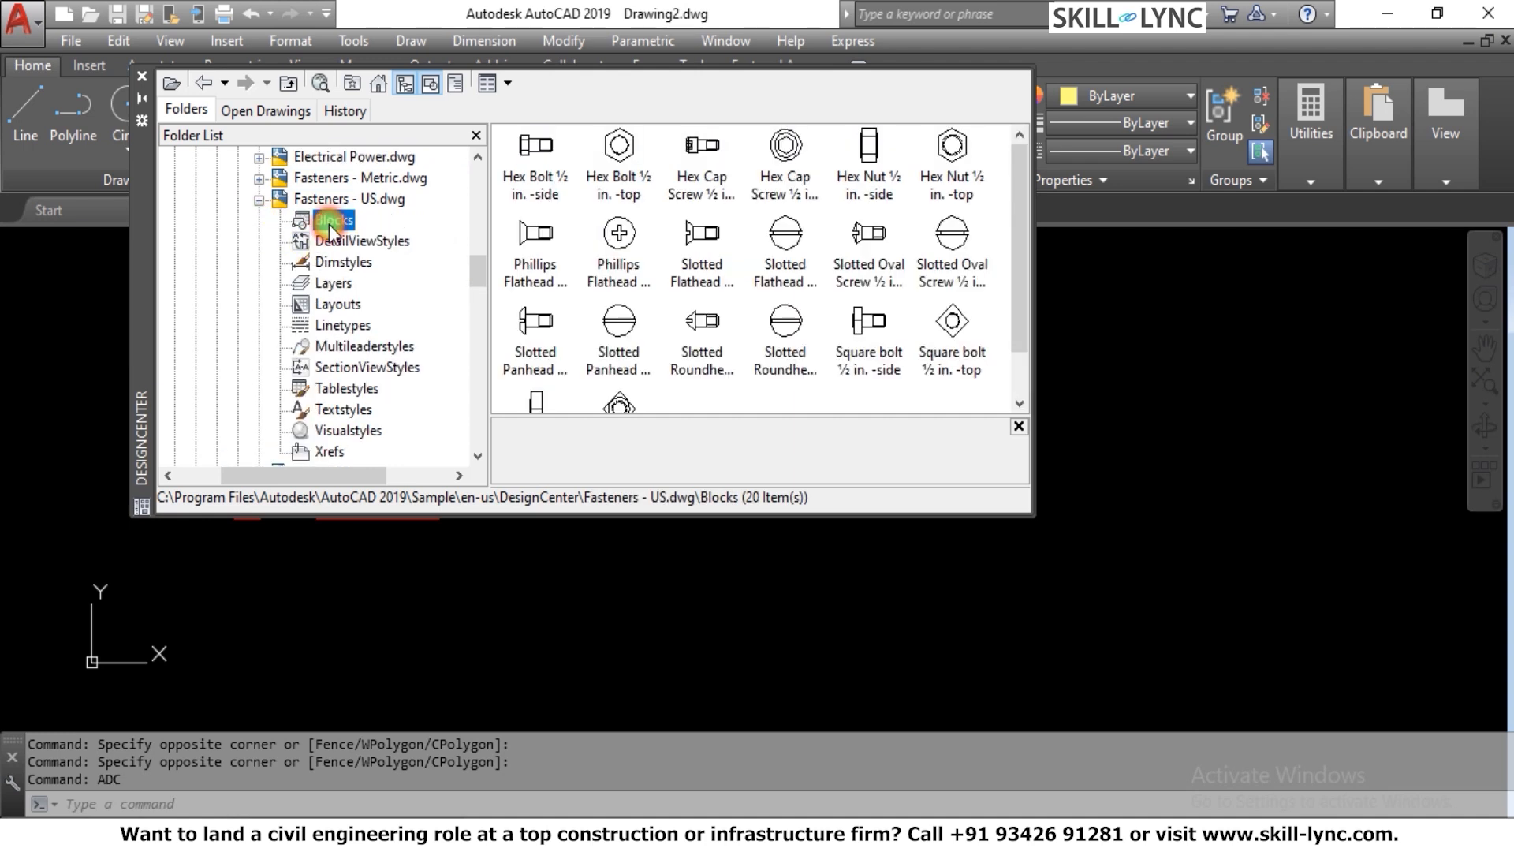
# Preview the hex bolt, hex cap screw, hex nut, slotted and Phillips screw blocks of Fasteners - US.dwg one after another
pyautogui.click(546, 194)
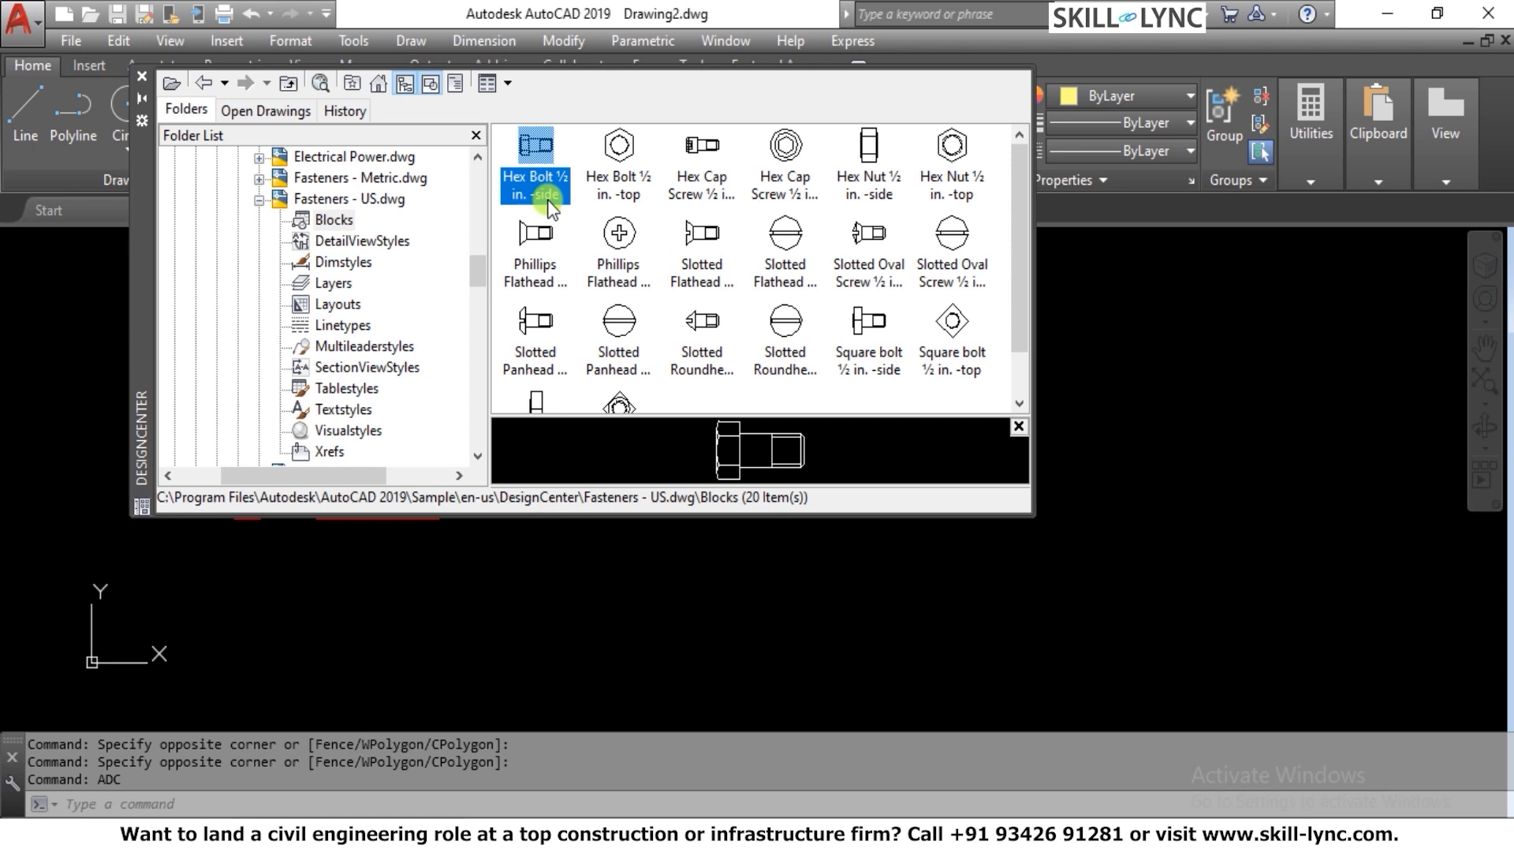
pyautogui.click(618, 188)
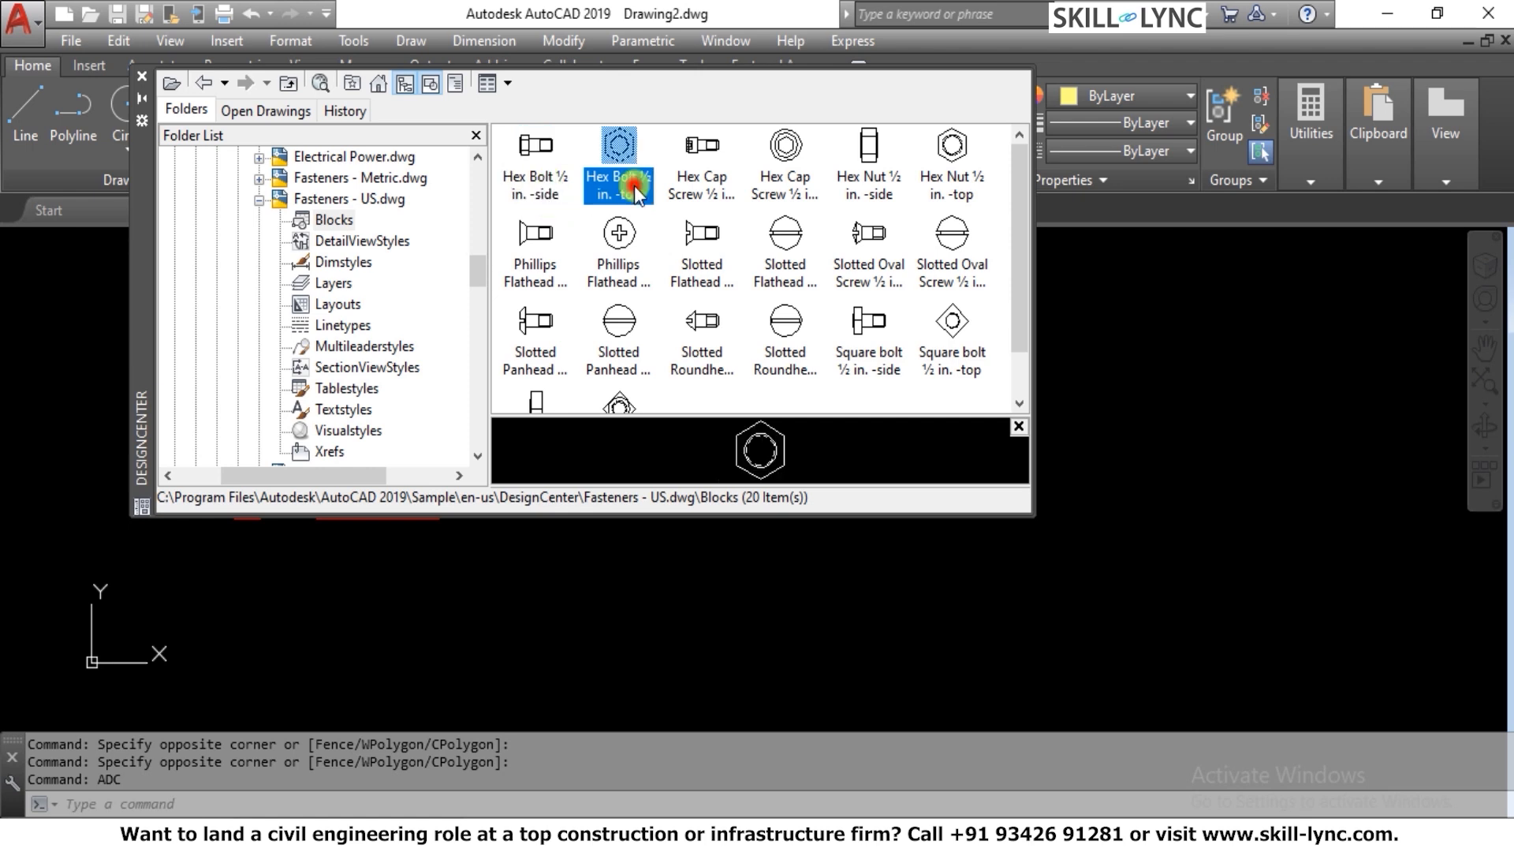
pyautogui.click(704, 190)
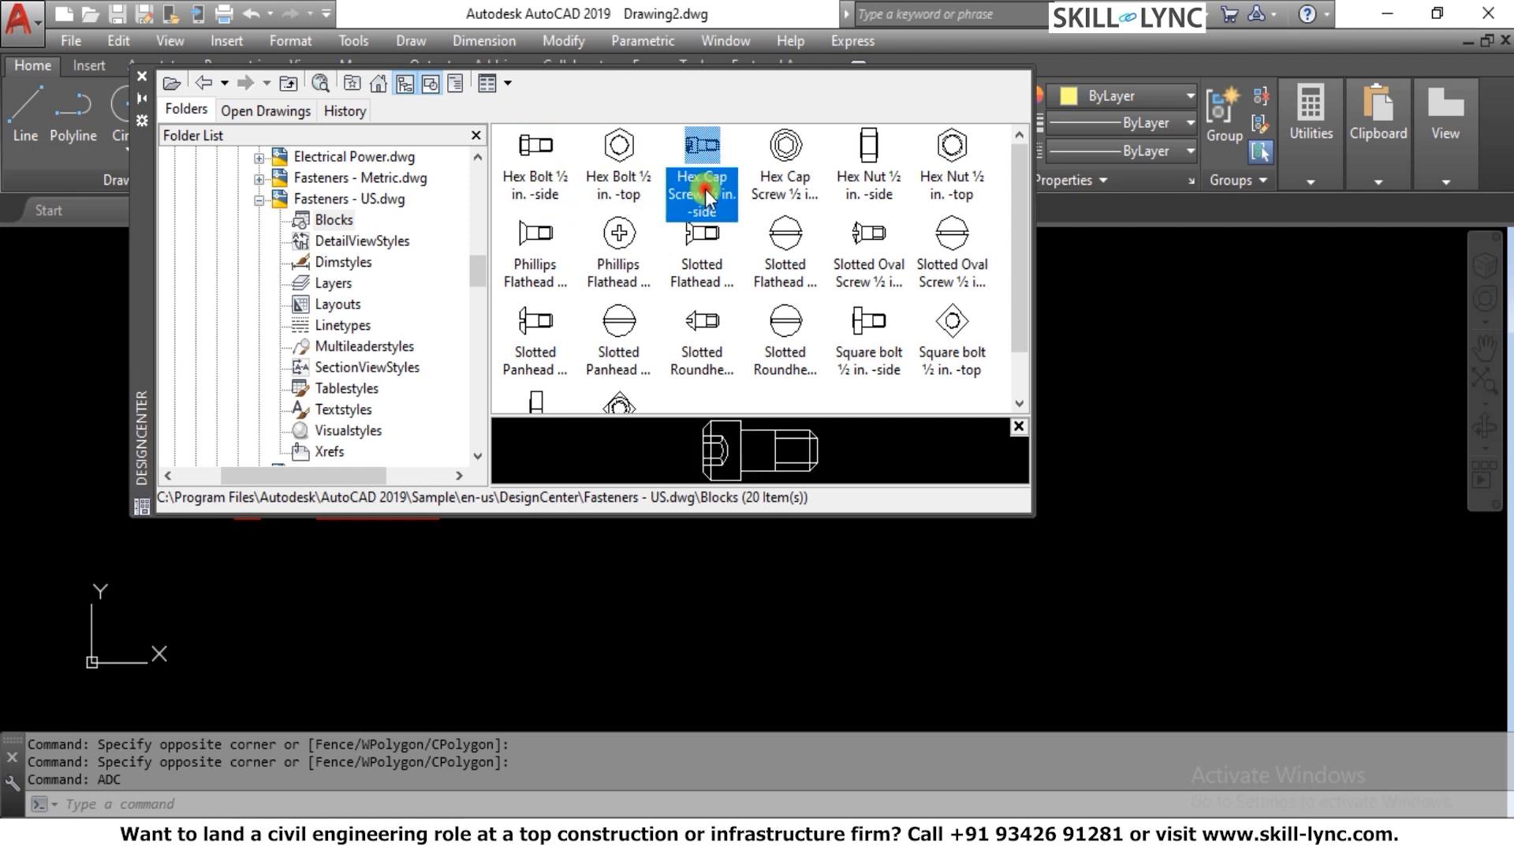
pyautogui.click(781, 207)
pyautogui.click(854, 189)
pyautogui.click(932, 183)
pyautogui.click(936, 241)
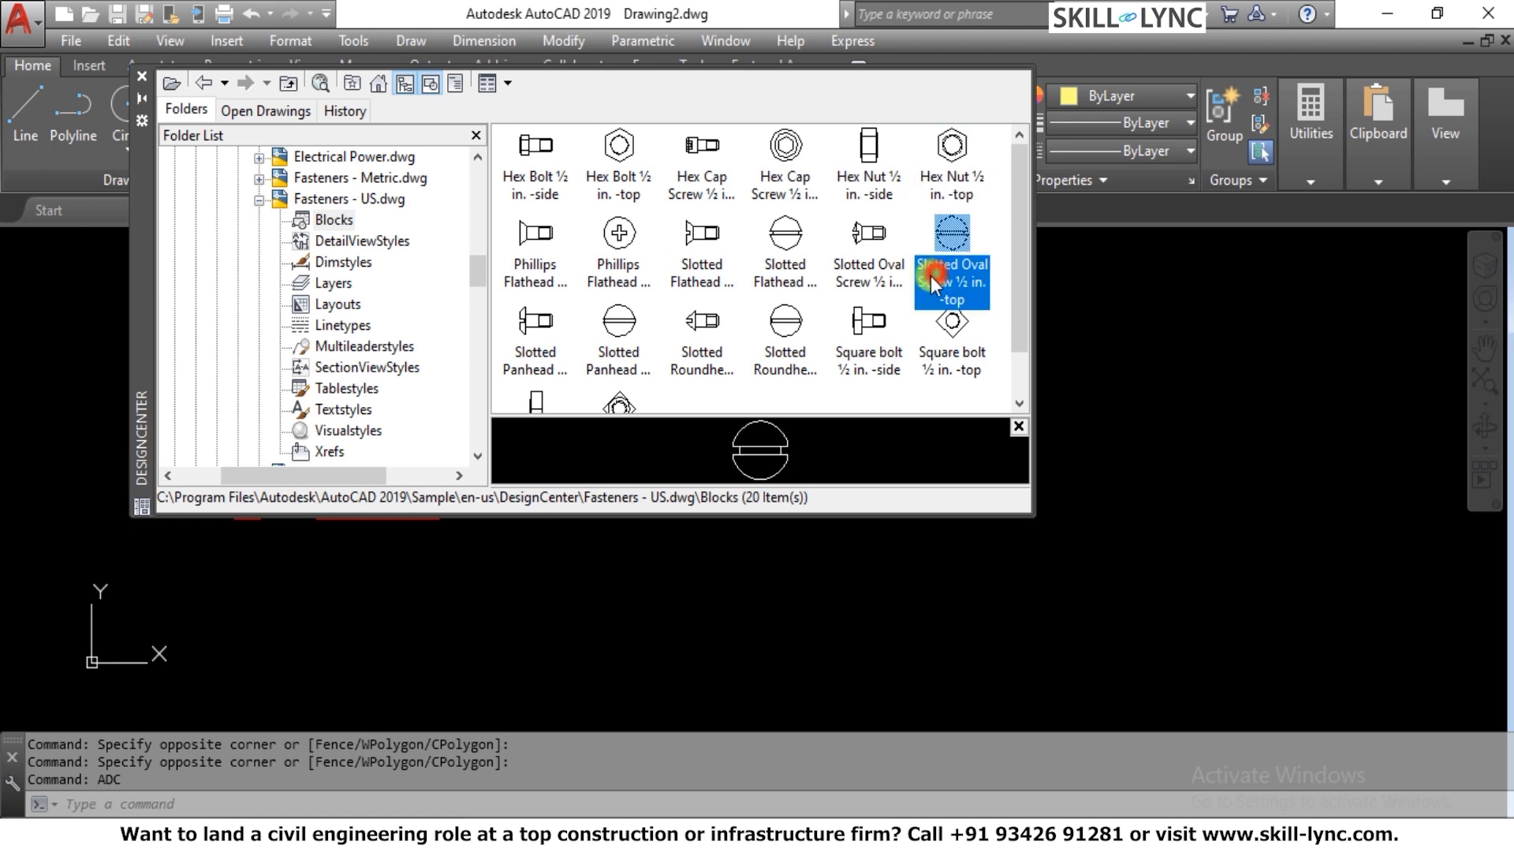
pyautogui.click(867, 241)
pyautogui.click(785, 241)
pyautogui.click(702, 279)
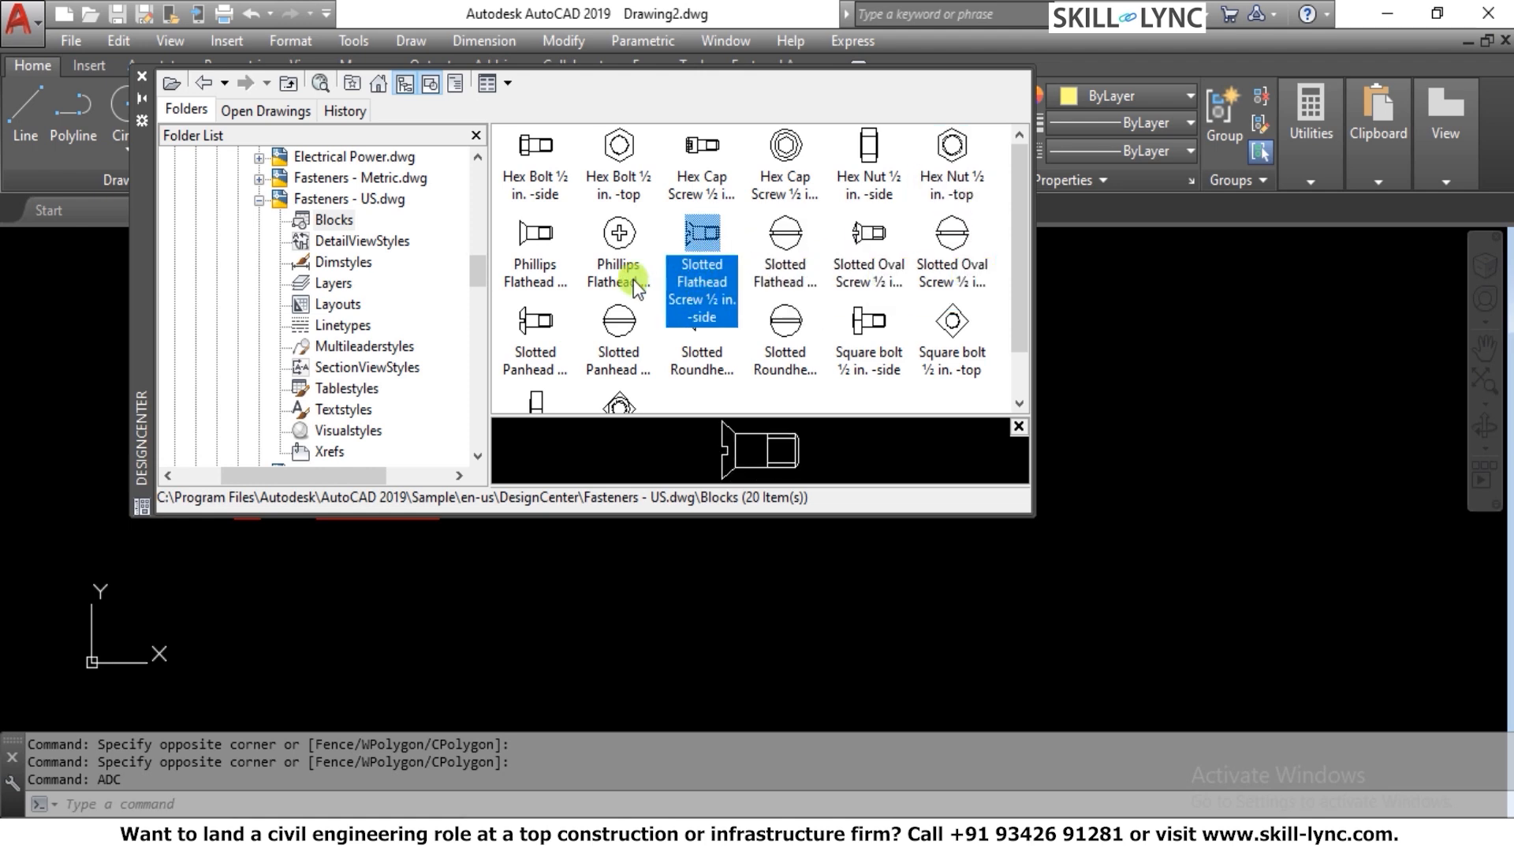
pyautogui.click(632, 279)
# Insert the Hex Bolt ½ in. -side block in the empty drawing area beside the DesignCenter window, picking its insertion point and rotation on screen
pyautogui.click(535, 167)
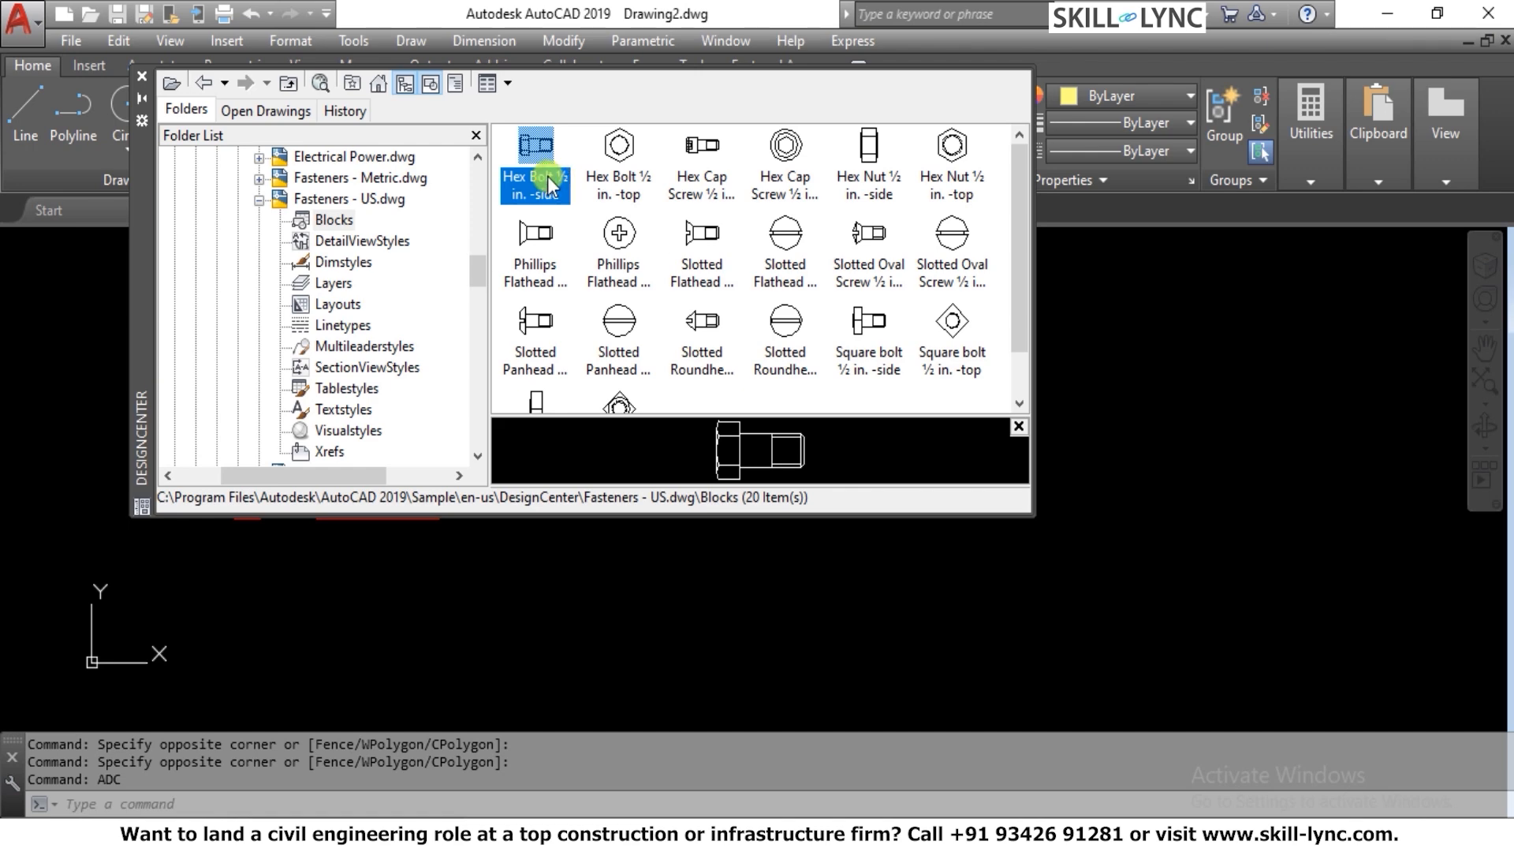
pyautogui.rightClick(548, 177)
pyautogui.click(1151, 333)
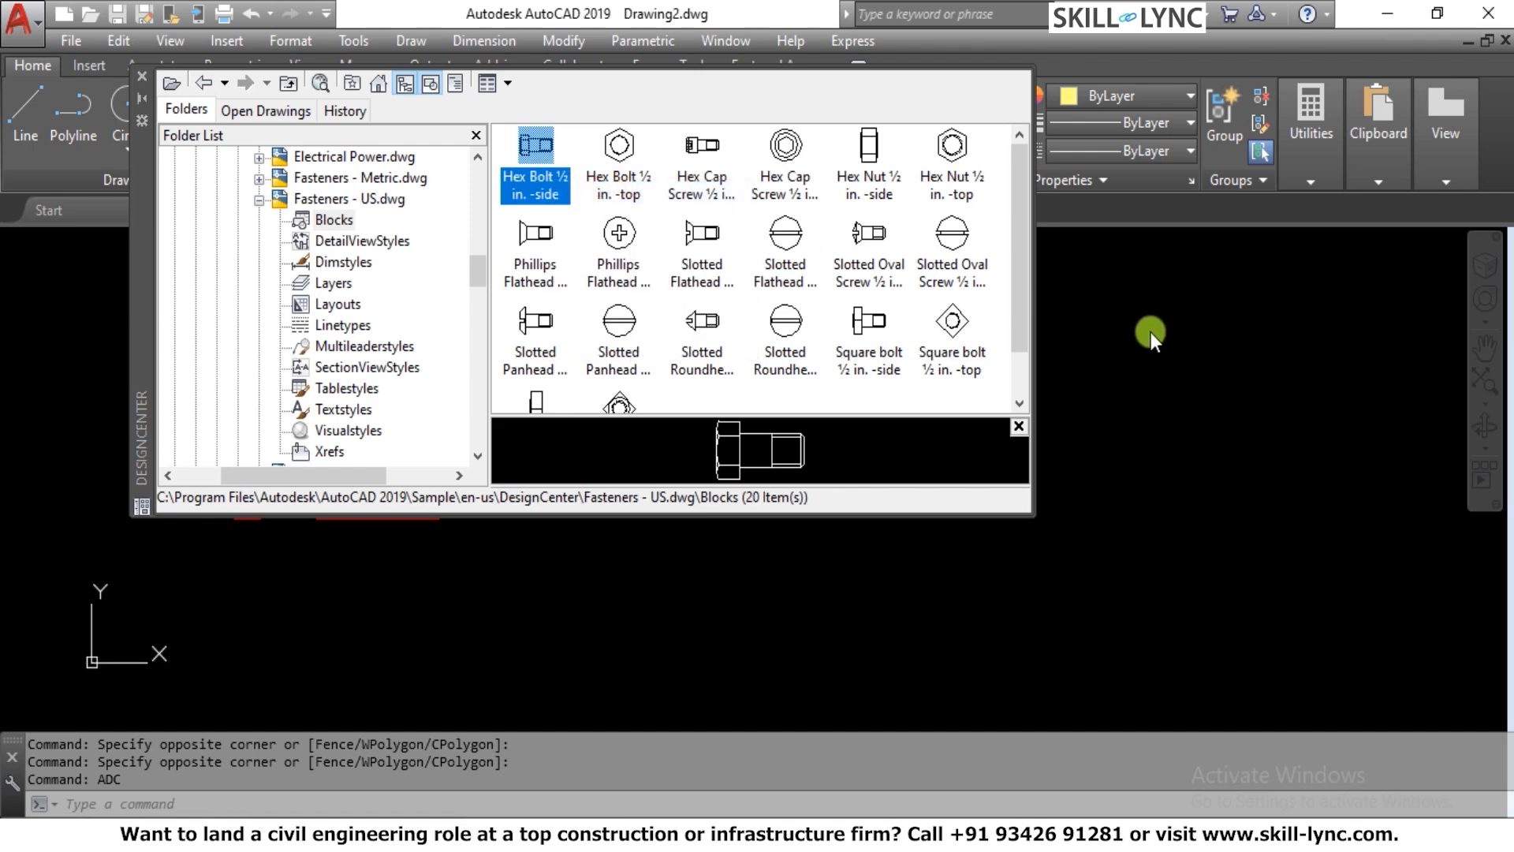
pyautogui.click(903, 581)
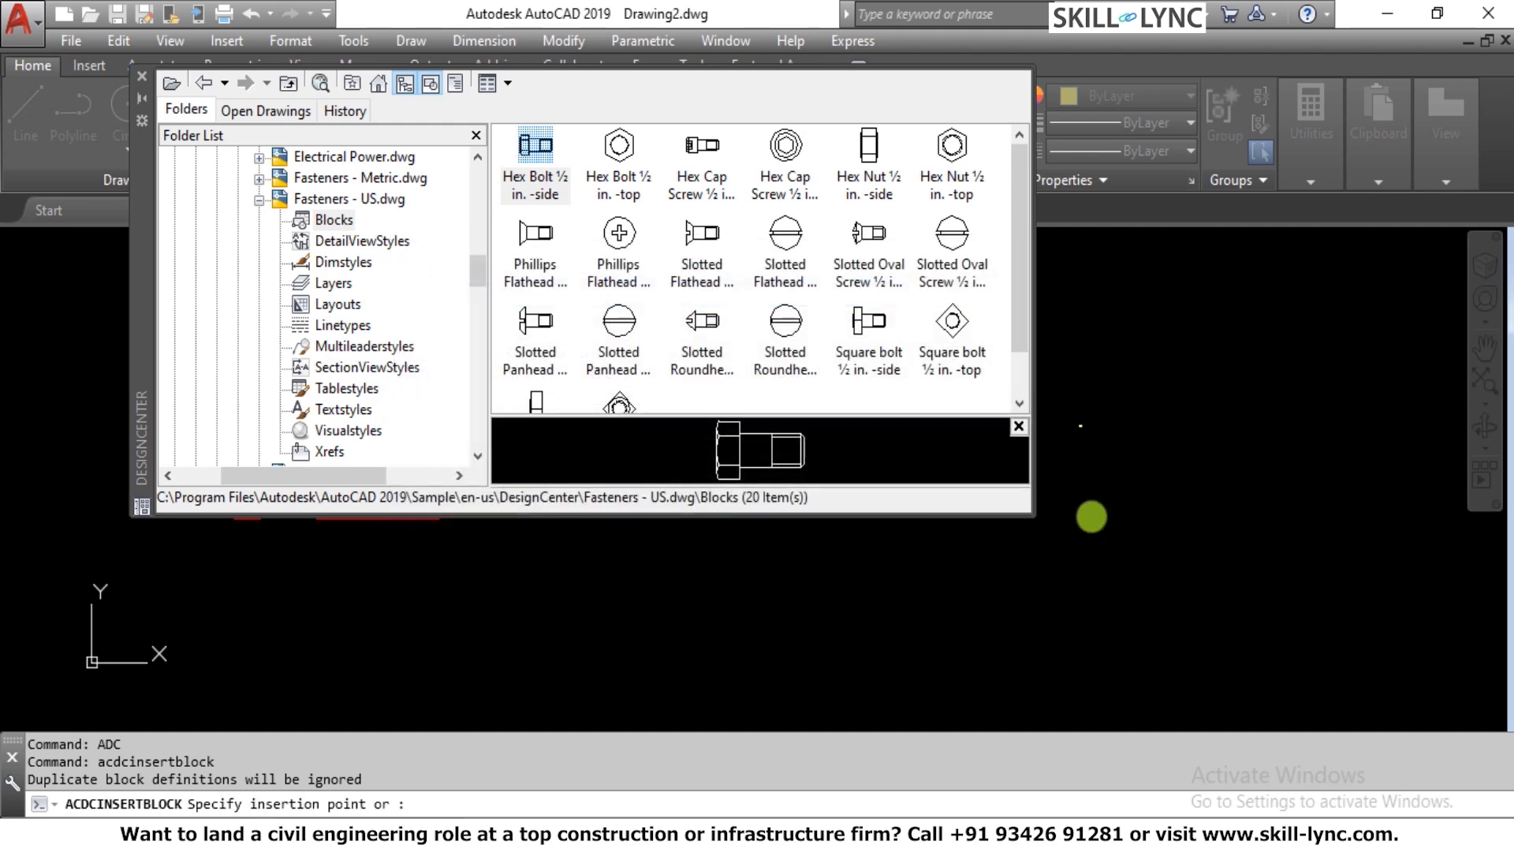
pyautogui.click(1134, 414)
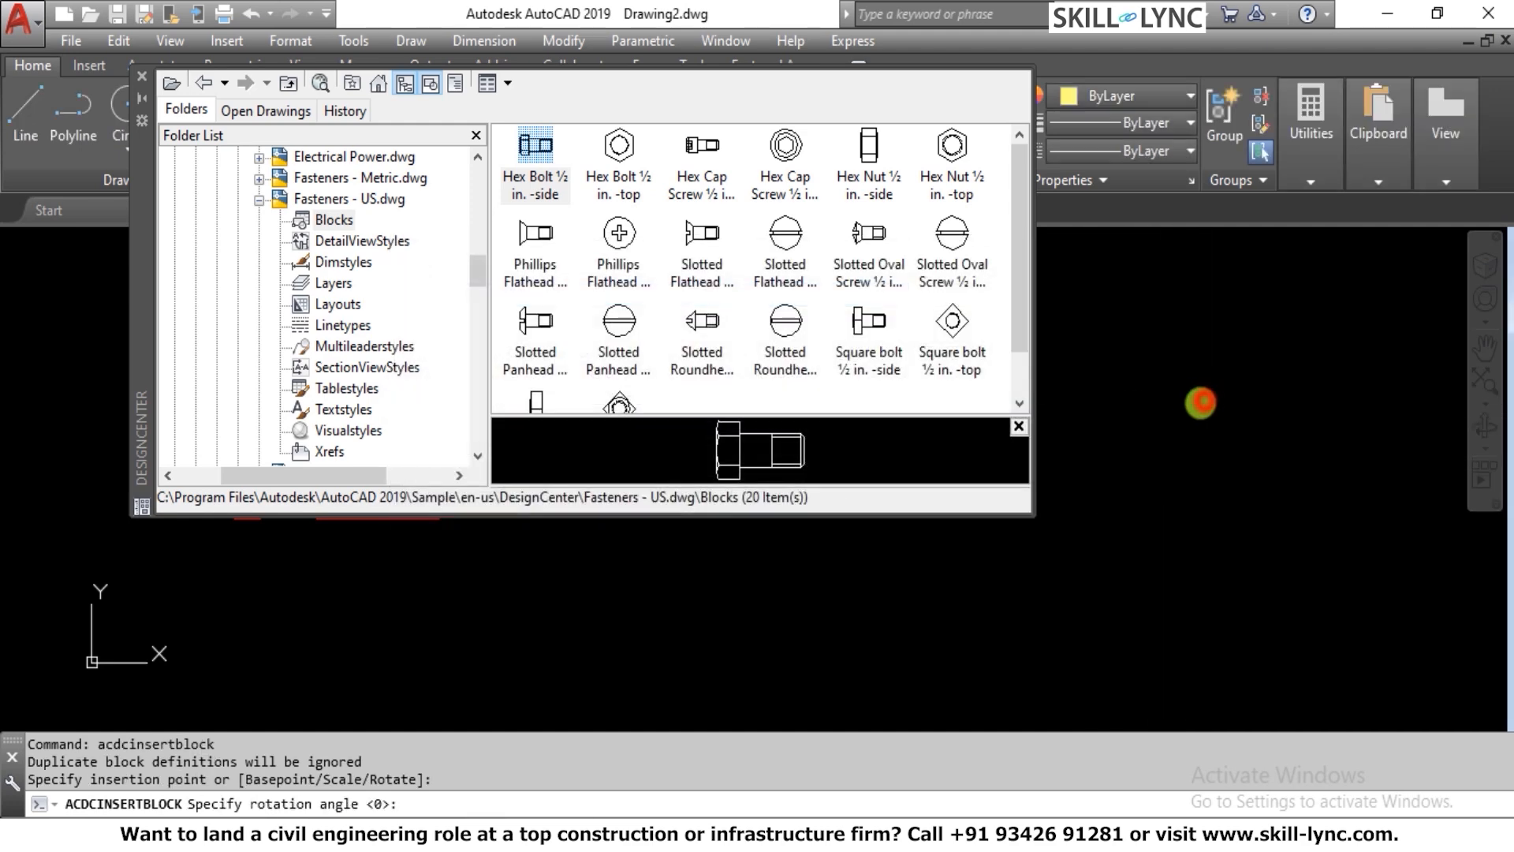
pyautogui.click(1200, 403)
pyautogui.scroll(6, 1228, 401)
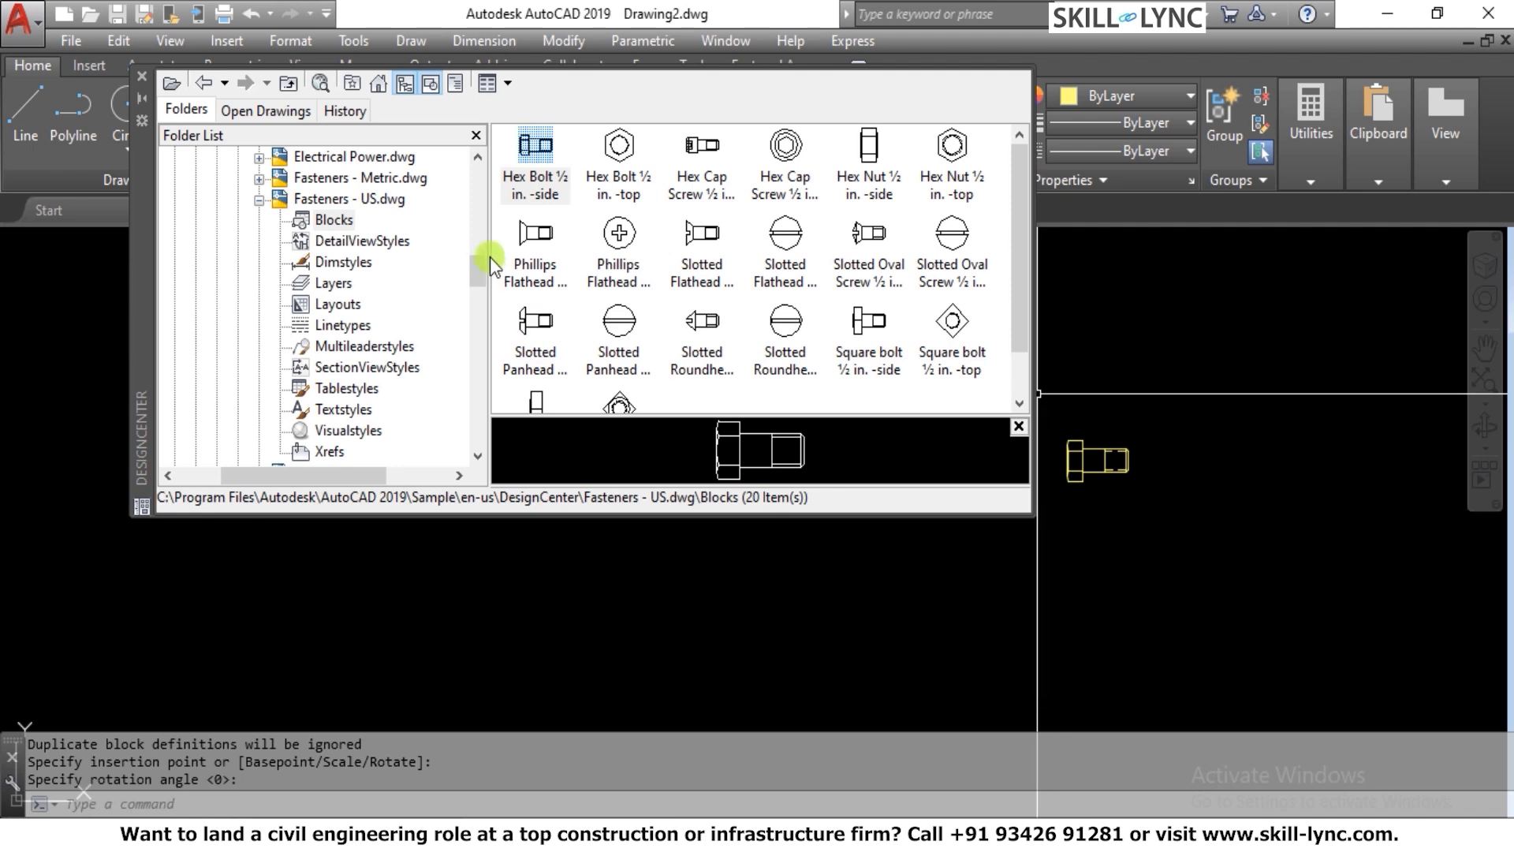
# Place the Phillips Flathead Screw ½ in. -side block from DesignCenter in the drawing, above and to the right of the hex bolt
pyautogui.click(530, 248)
pyautogui.moveTo(530, 247)
pyautogui.mouseDown()
pyautogui.moveTo(1325, 449)
pyautogui.moveTo(1258, 428)
pyautogui.moveTo(1203, 361)
pyautogui.mouseUp()
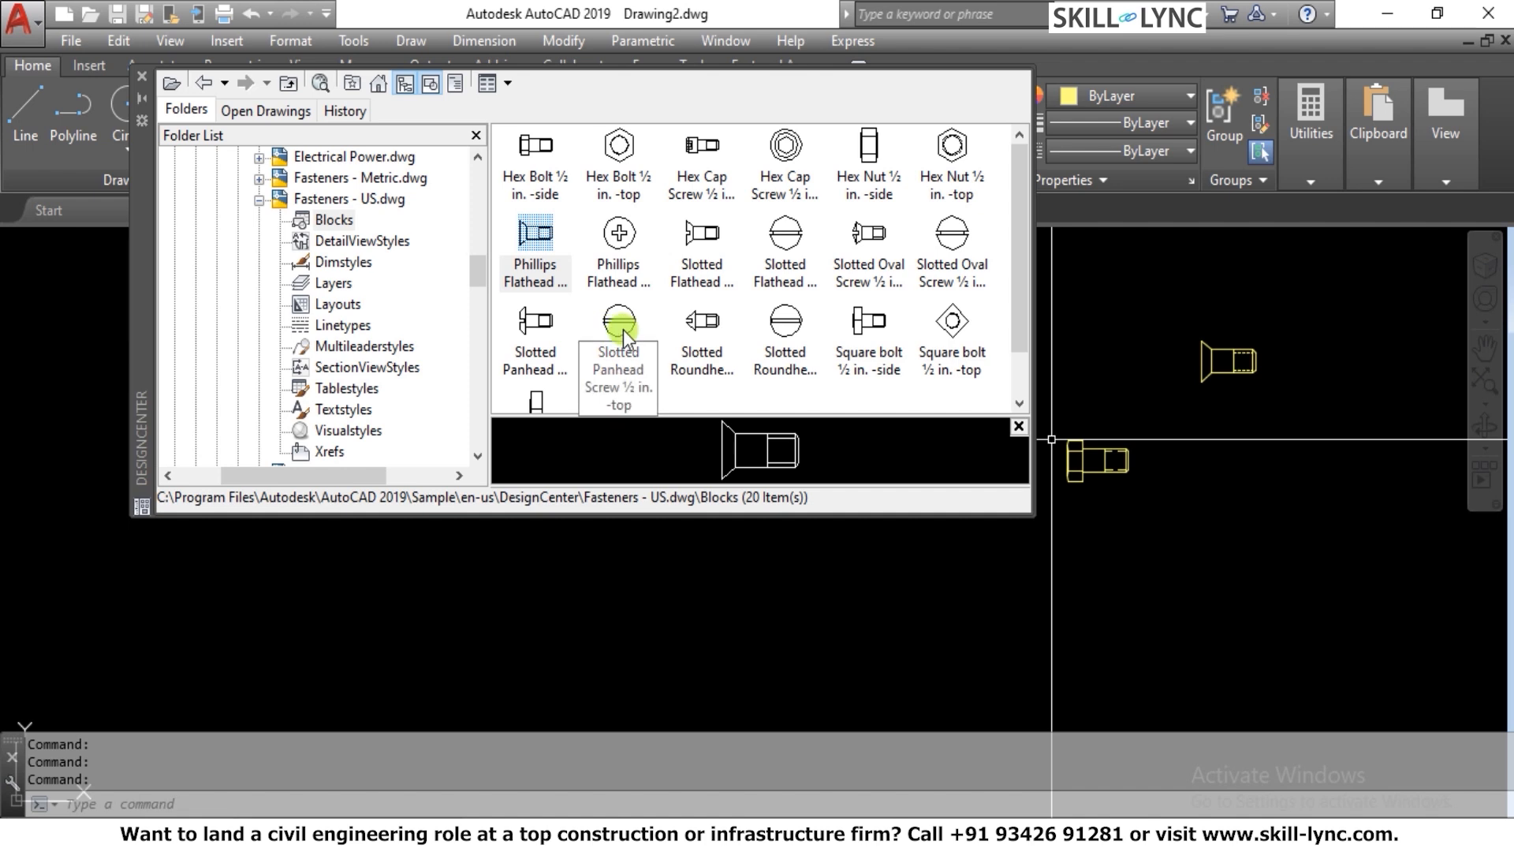
pyautogui.moveTo(1012, 239)
pyautogui.mouseDown()
pyautogui.moveTo(1006, 320)
pyautogui.moveTo(1006, 211)
pyautogui.moveTo(999, 316)
pyautogui.moveTo(1006, 244)
pyautogui.mouseUp()
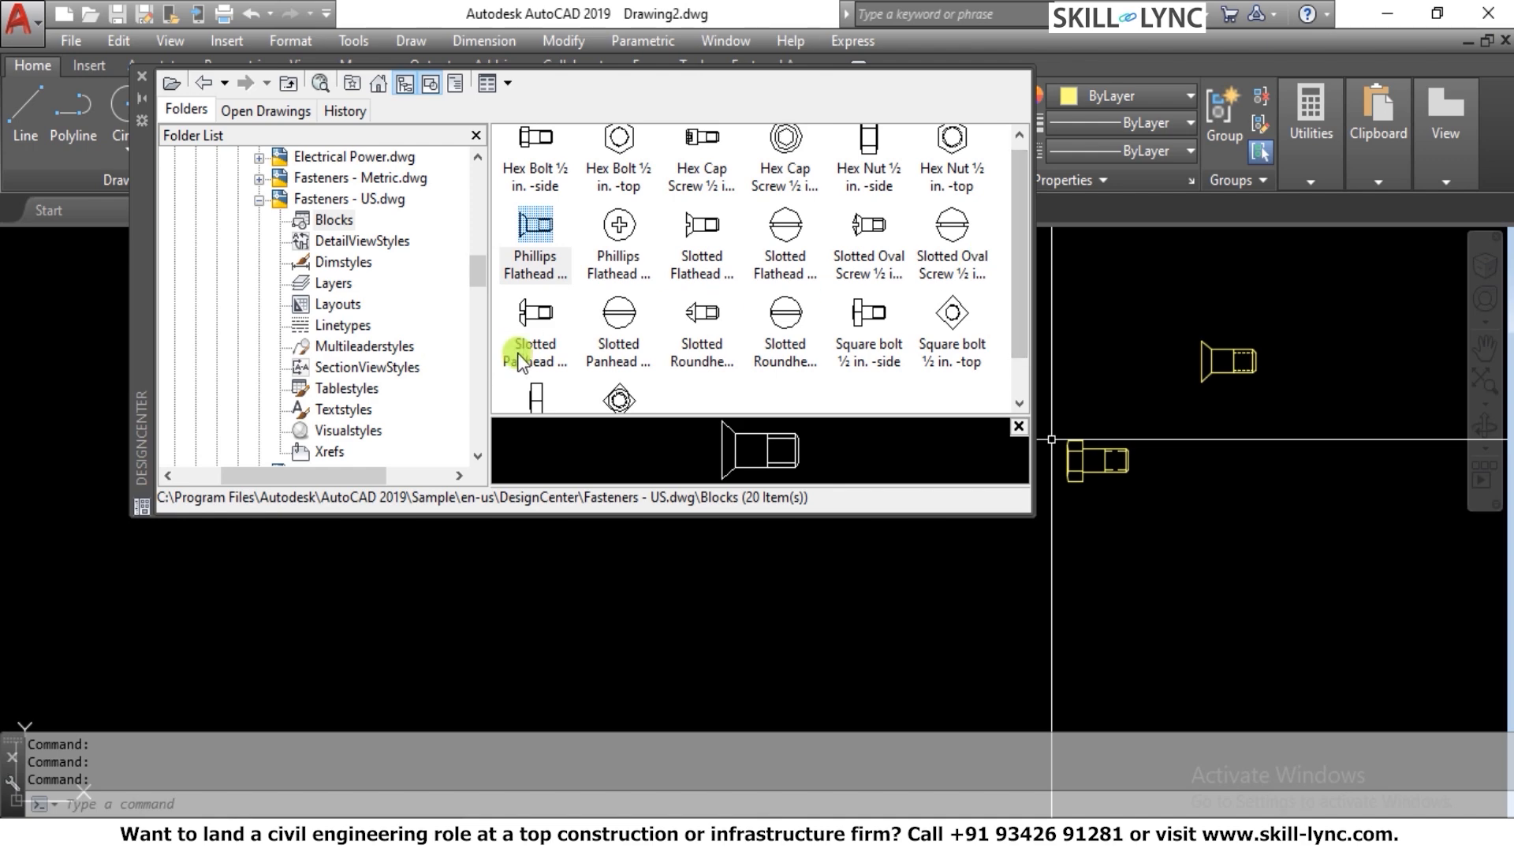
pyautogui.scroll(5, 1169, 381)
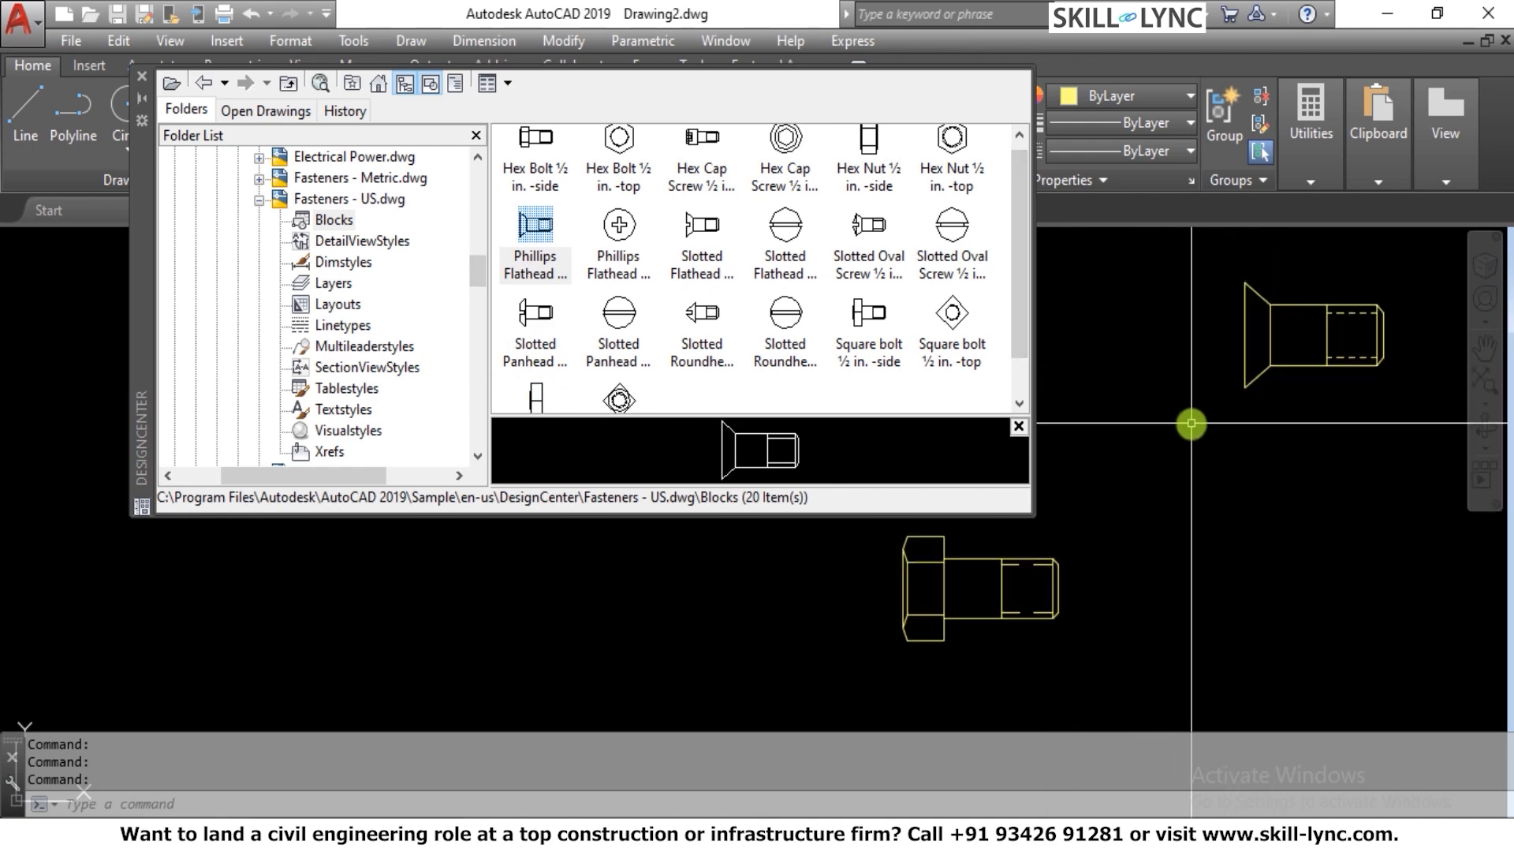
# Check the list of block names available in the Insert dialog for the DesignCenter fasteners, and cancel the insertion
pyautogui.write('i')
pyautogui.press('Return')
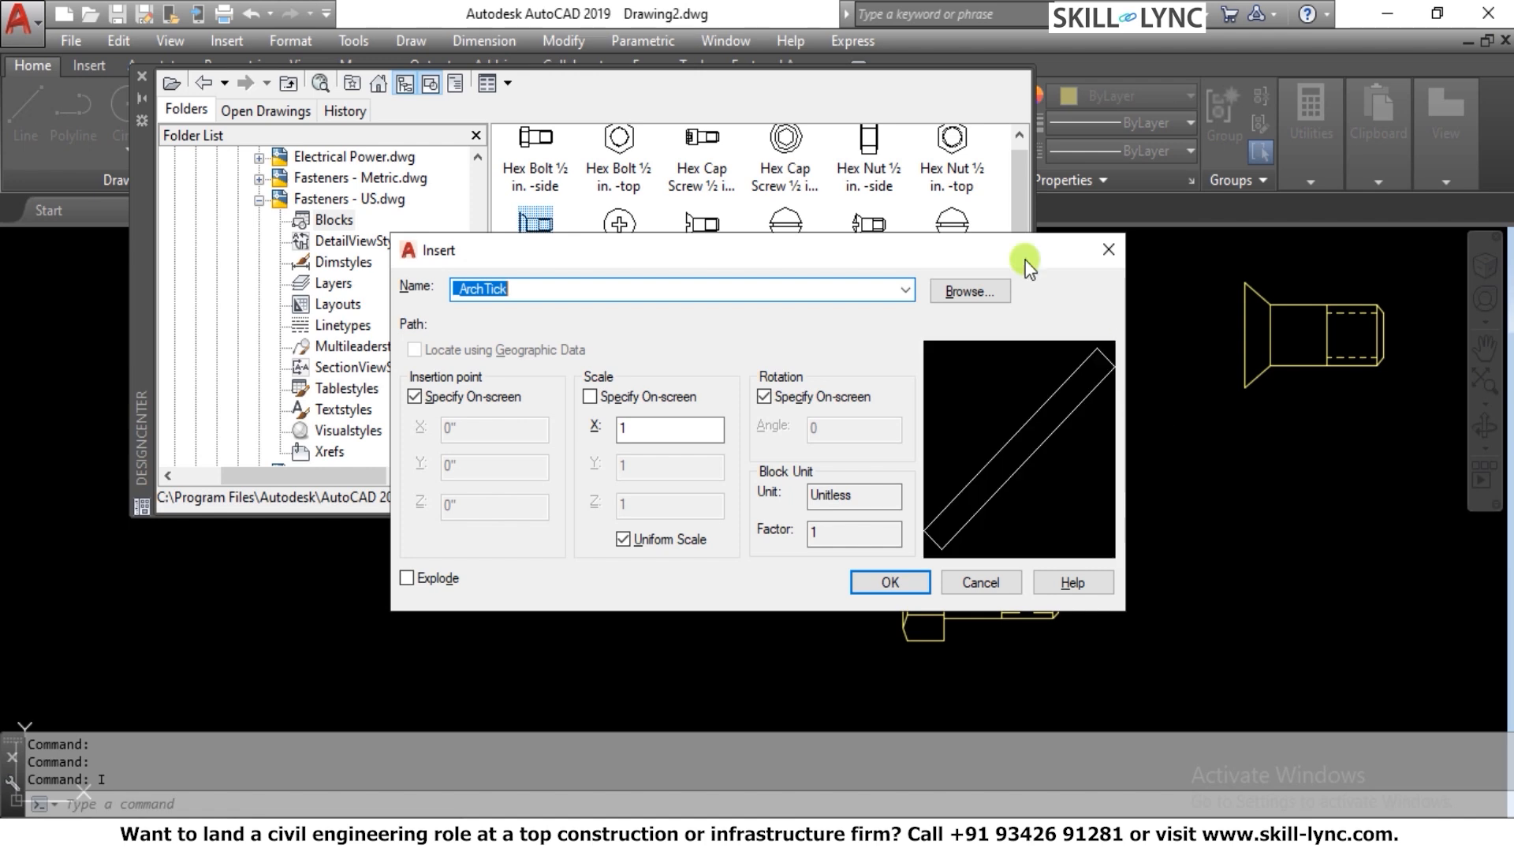
pyautogui.click(903, 291)
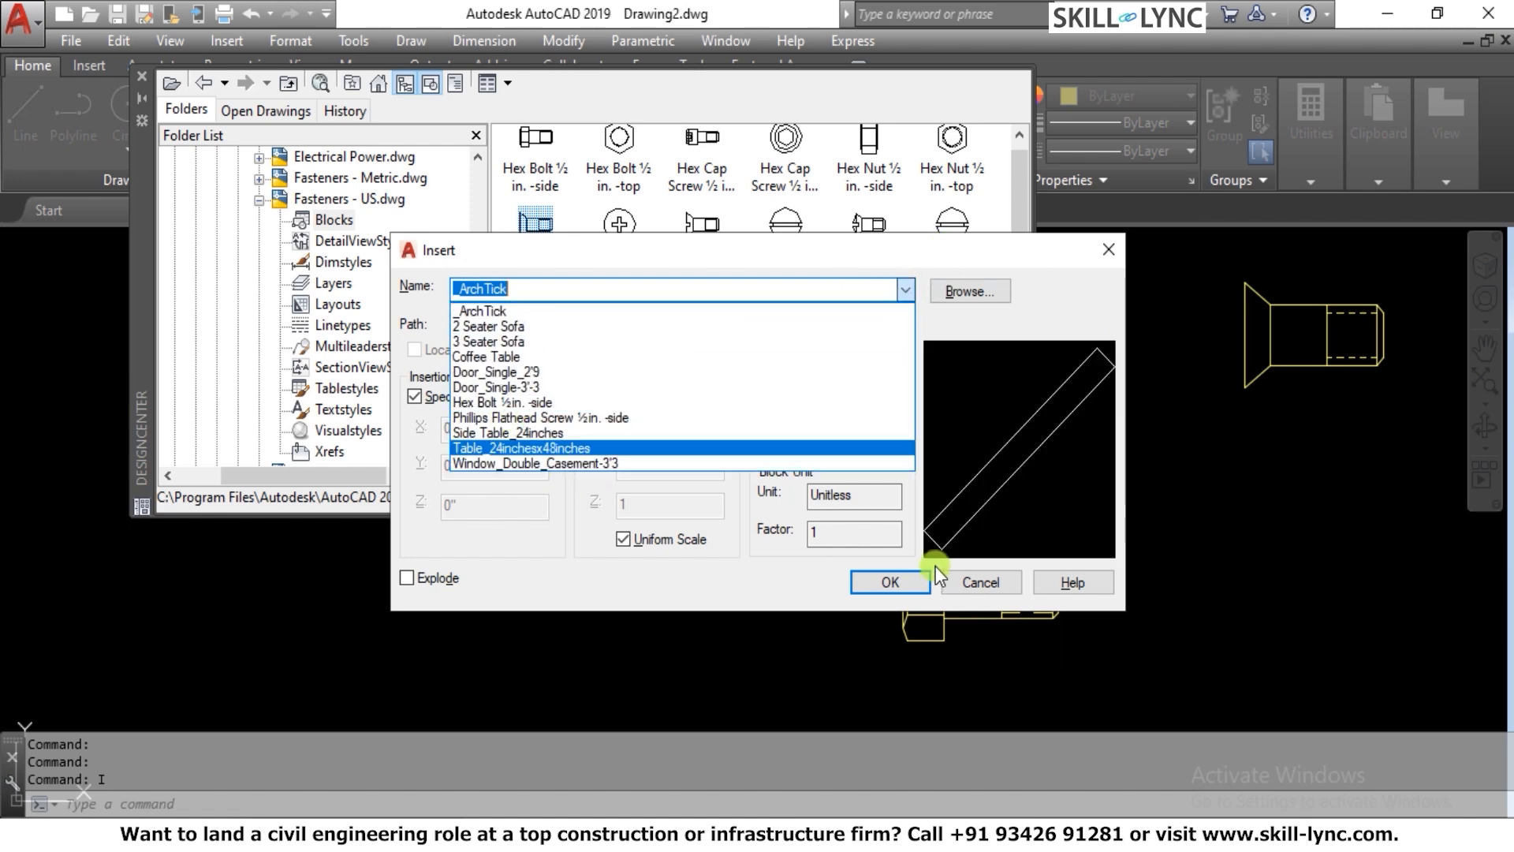
pyautogui.click(972, 583)
pyautogui.click(994, 583)
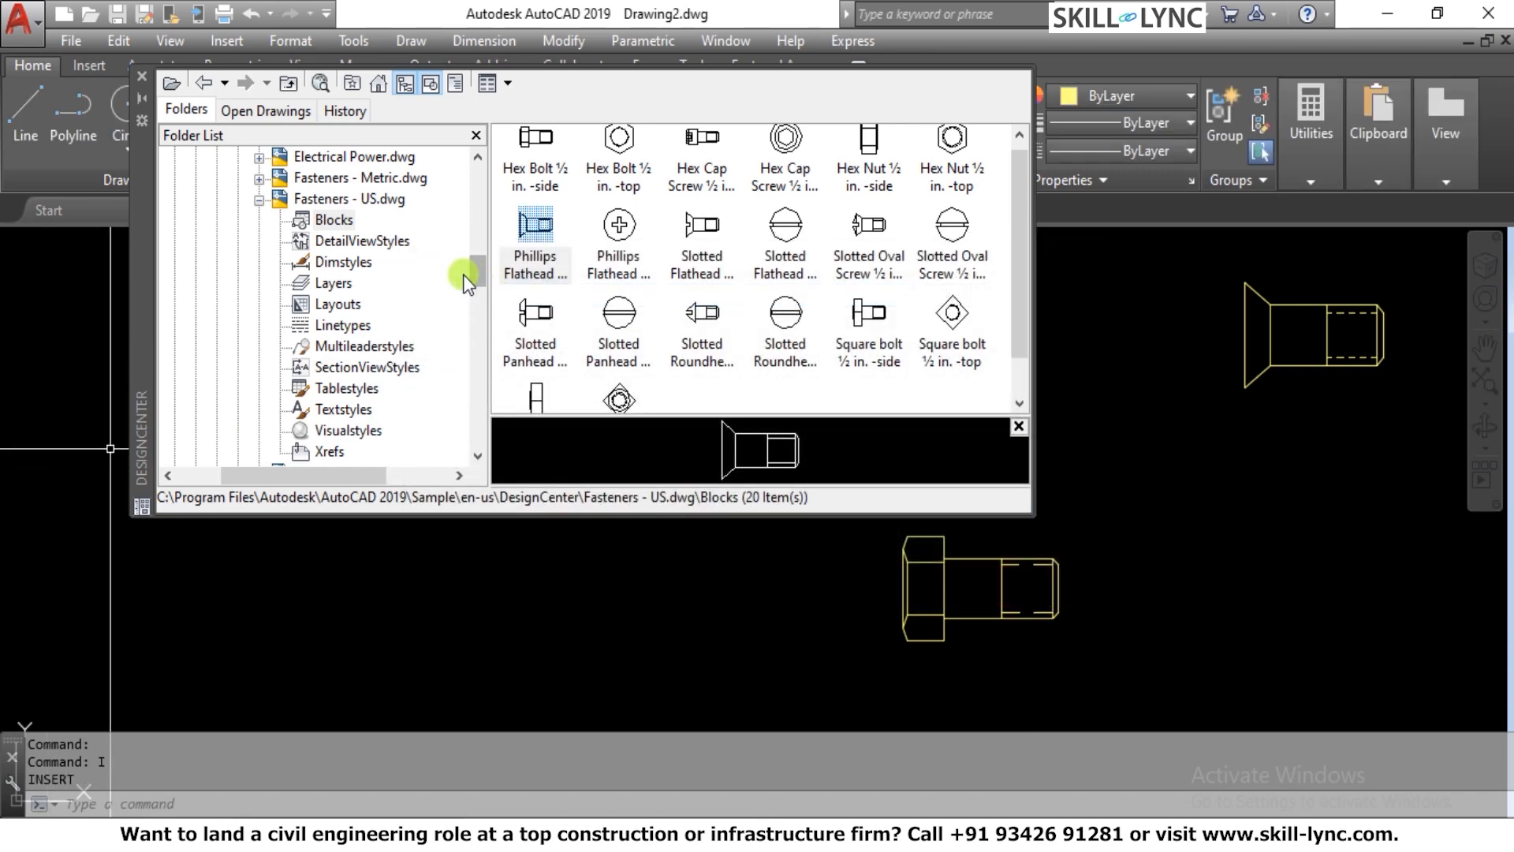
# Collapse Fasteners - US.dwg, turn on the DesignCenter description pane, and try the preview pane off and on
pyautogui.click(259, 199)
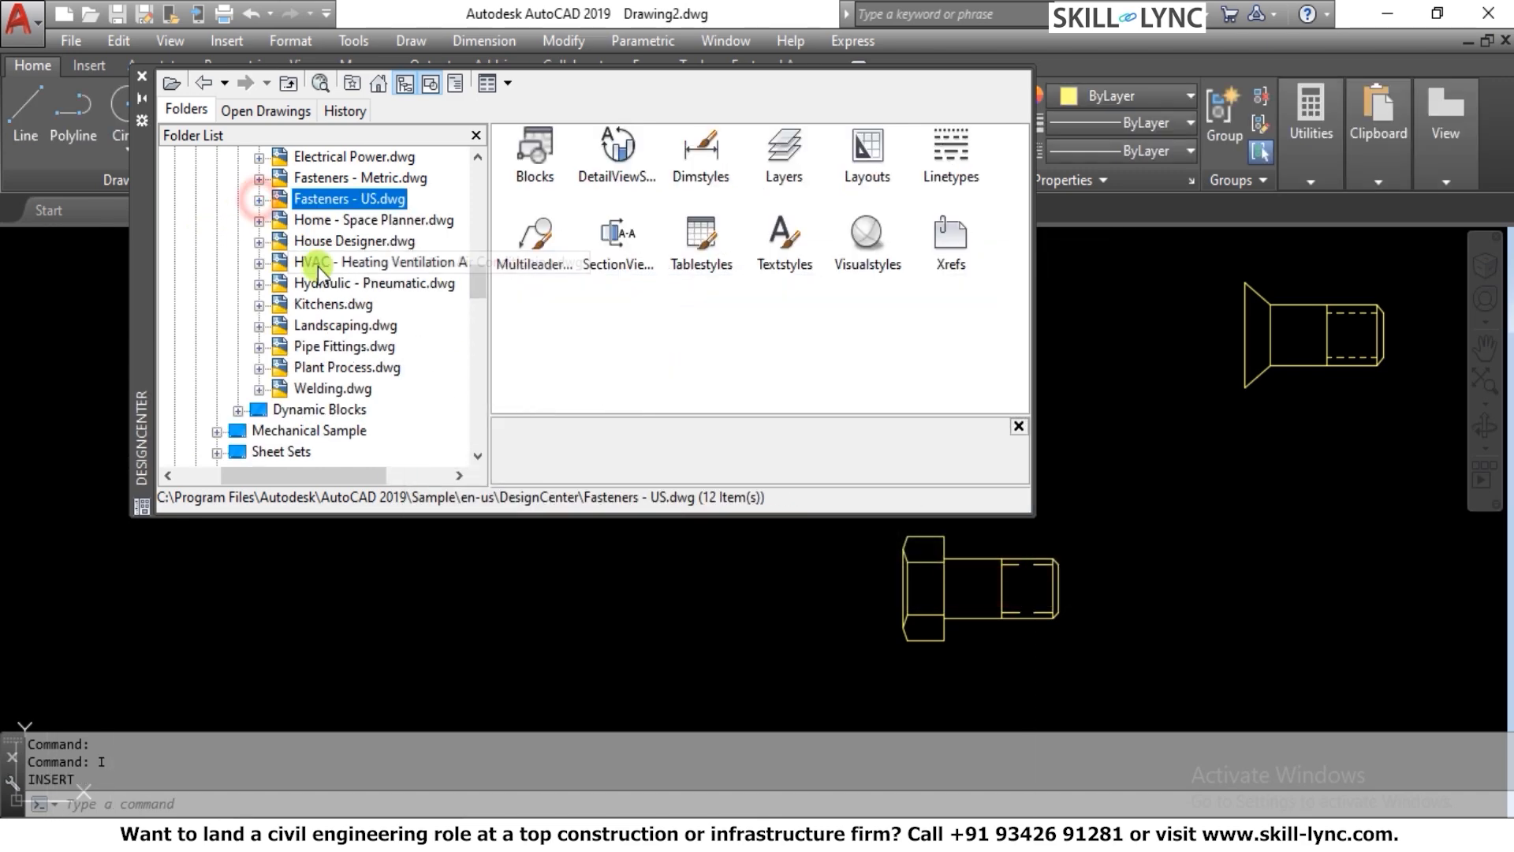
pyautogui.click(456, 86)
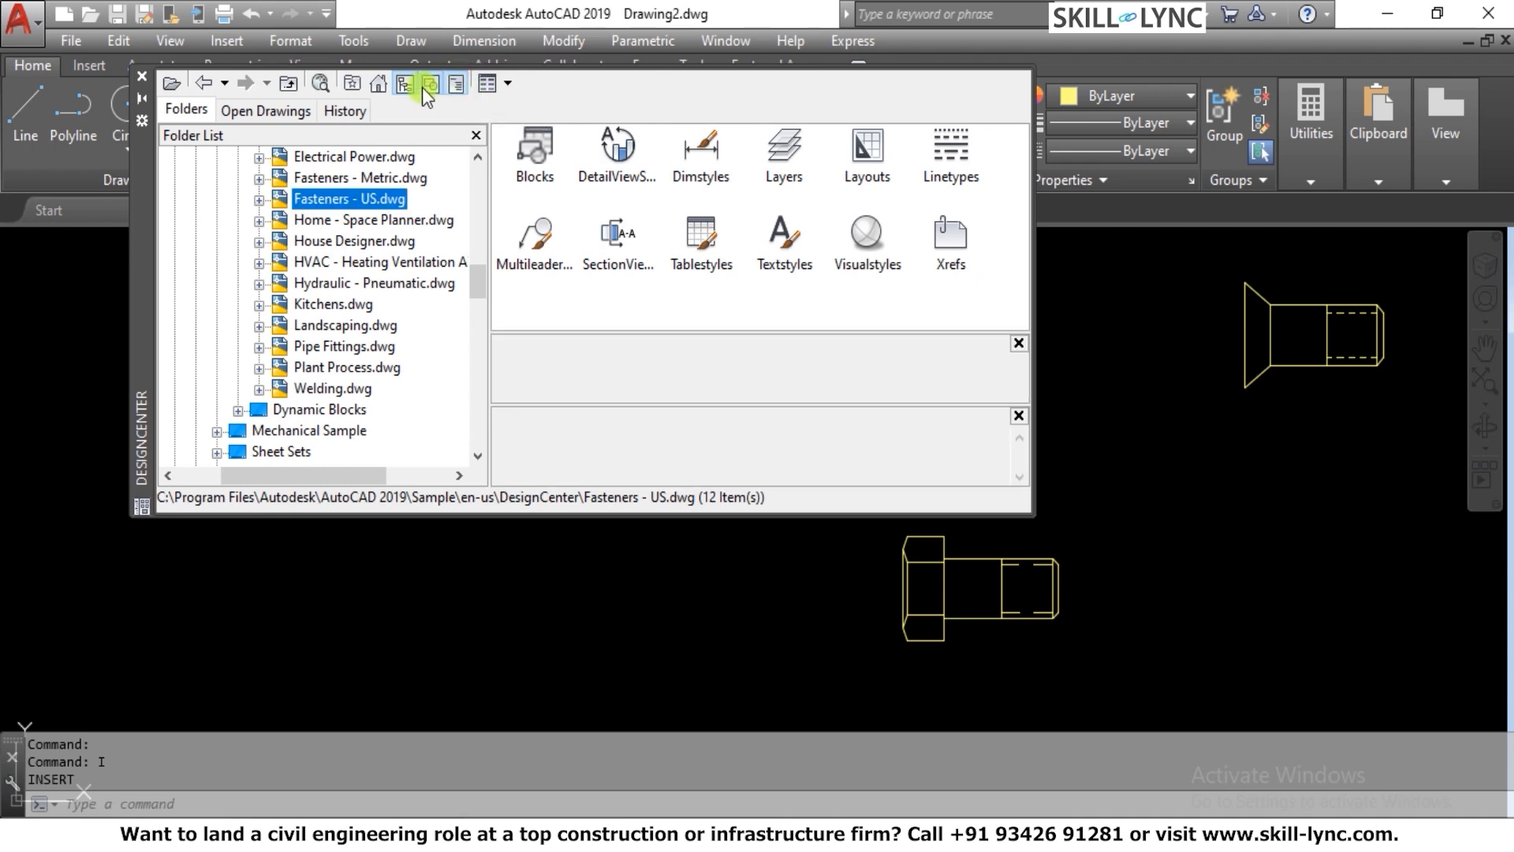
pyautogui.click(427, 85)
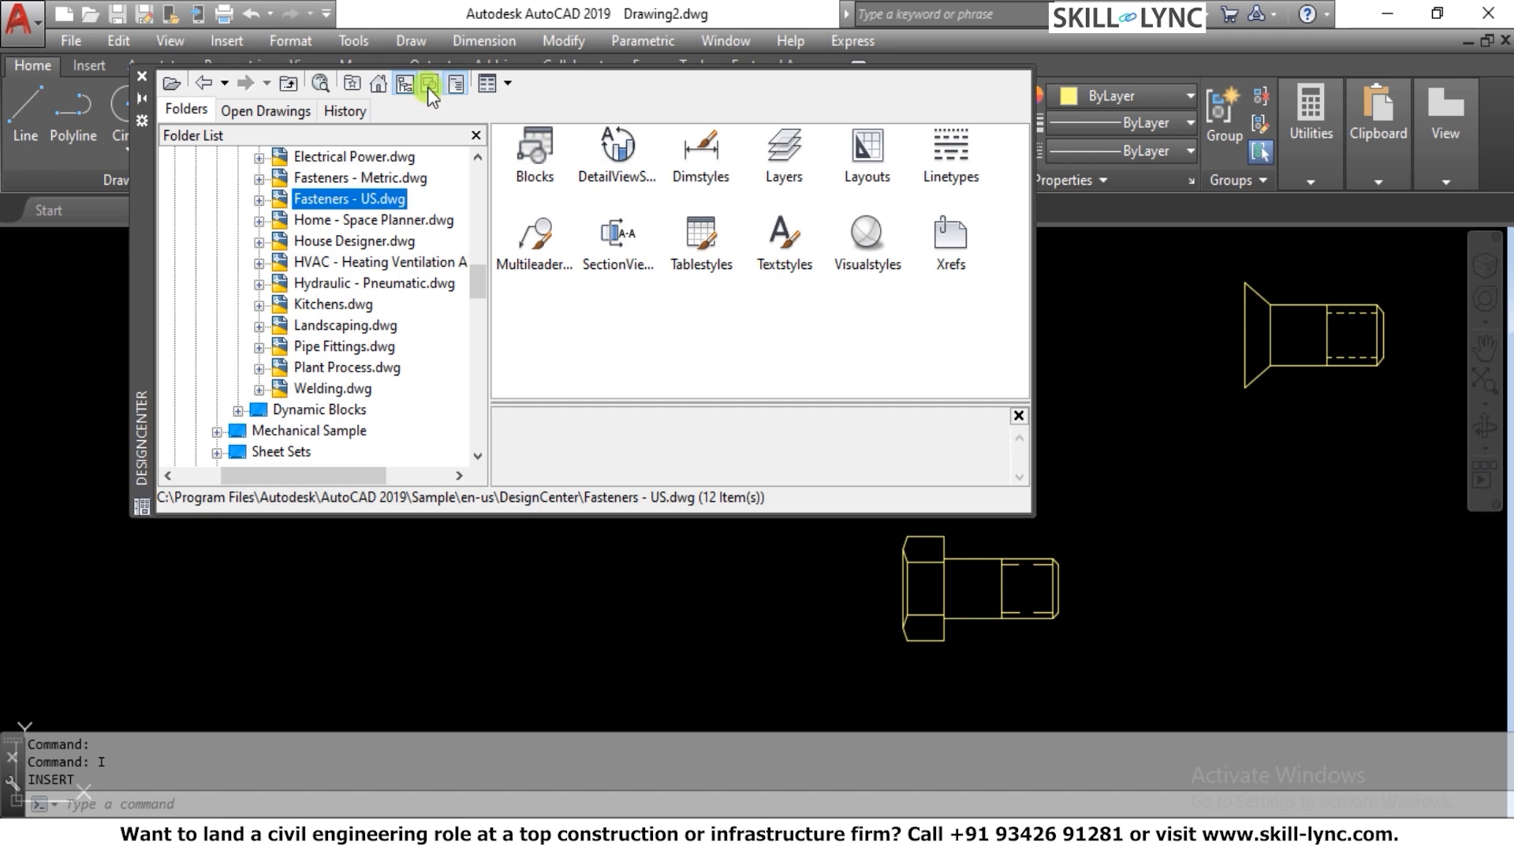
pyautogui.click(428, 85)
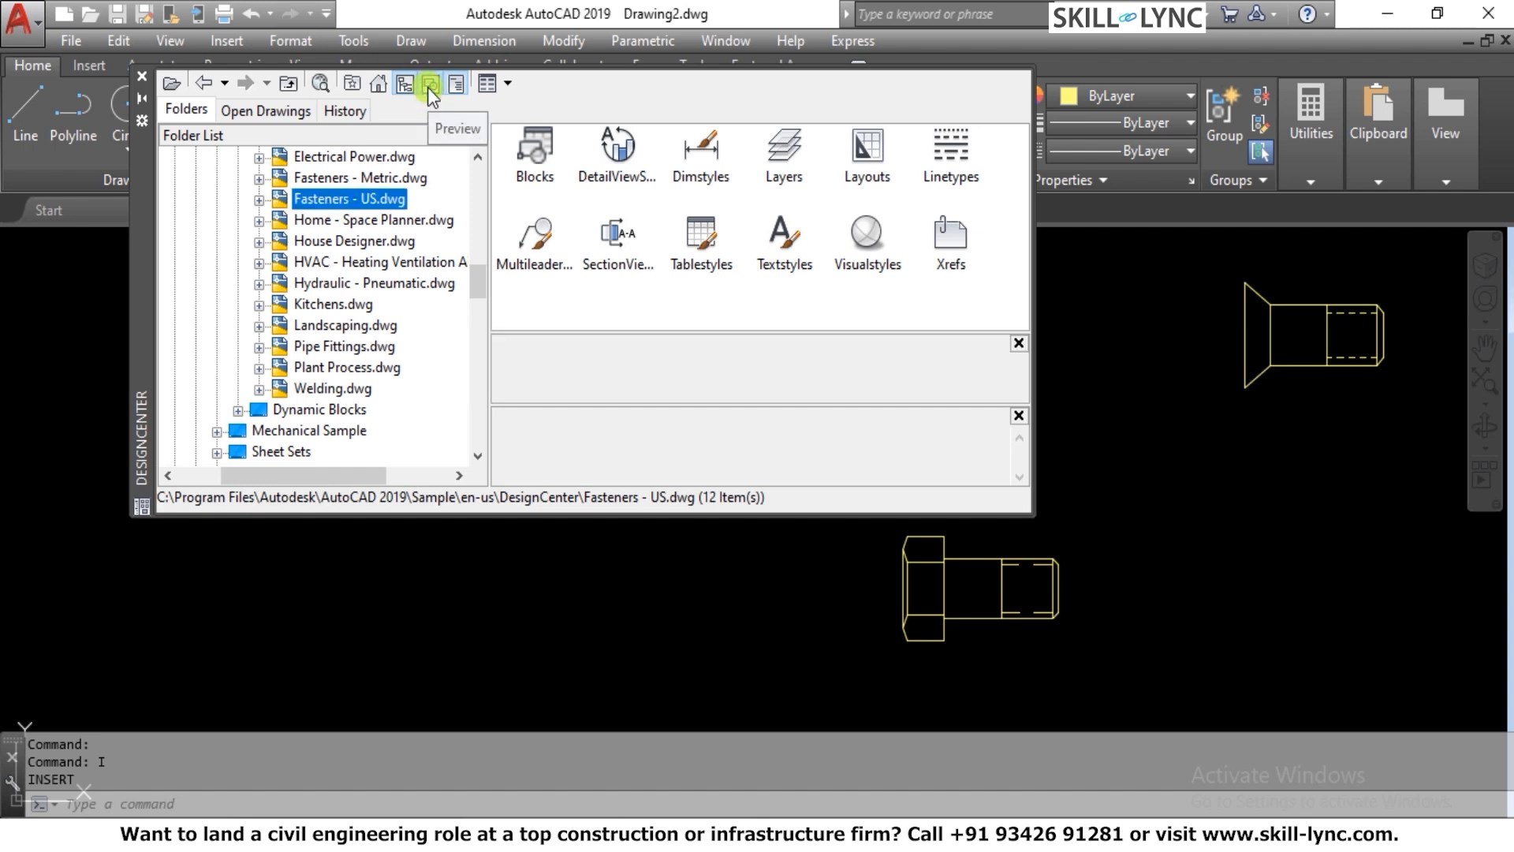
pyautogui.click(428, 85)
pyautogui.click(428, 85)
# Display the blocks of Fasteners - US.dwg again and select Hex Bolt ½ in. -side to see its preview and description
pyautogui.click(524, 166)
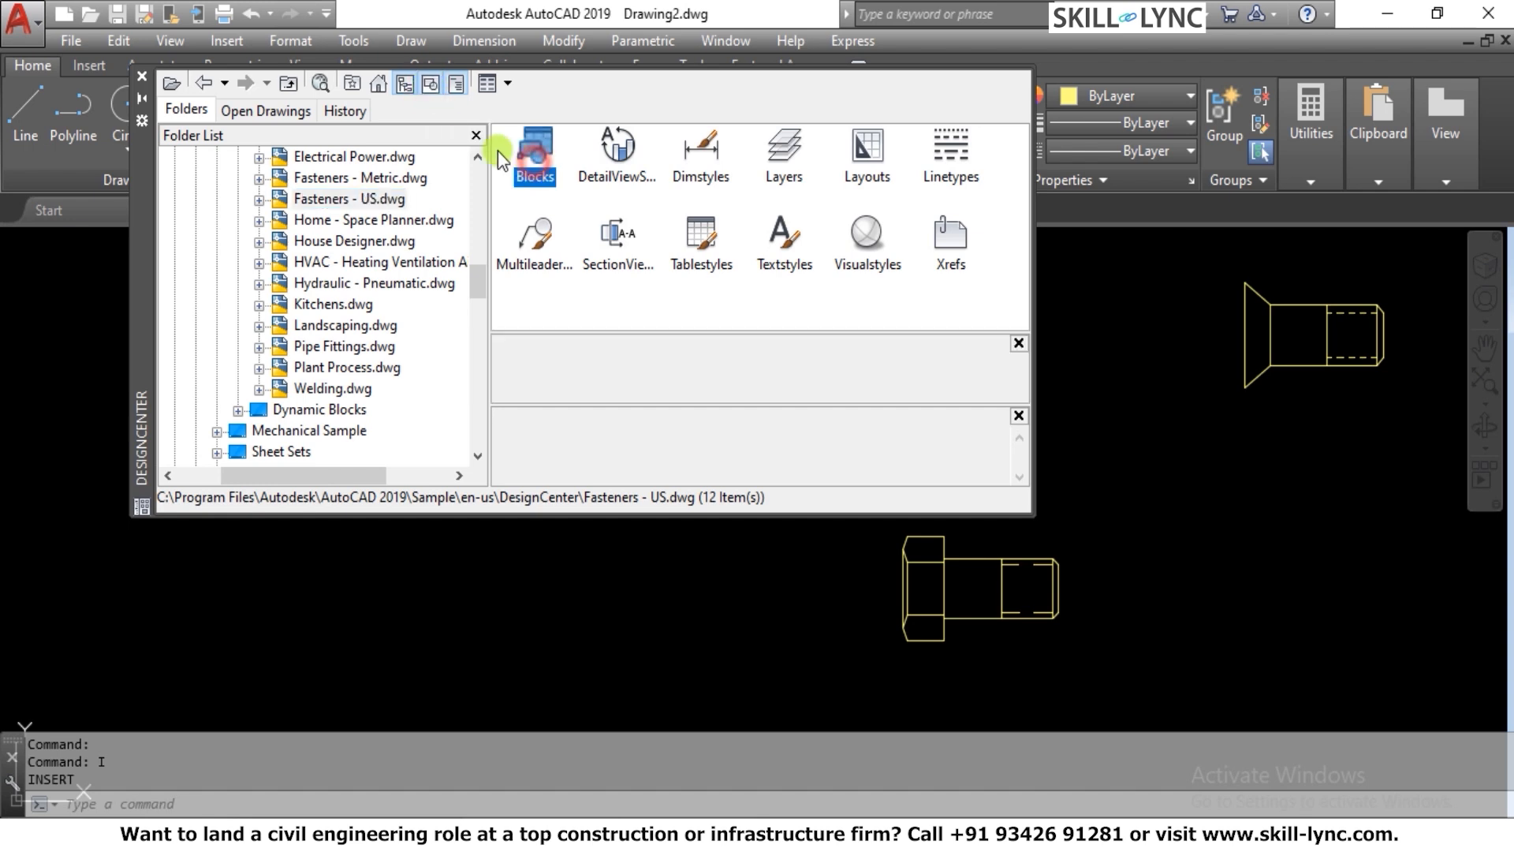
pyautogui.doubleClick(532, 148)
pyautogui.click(531, 148)
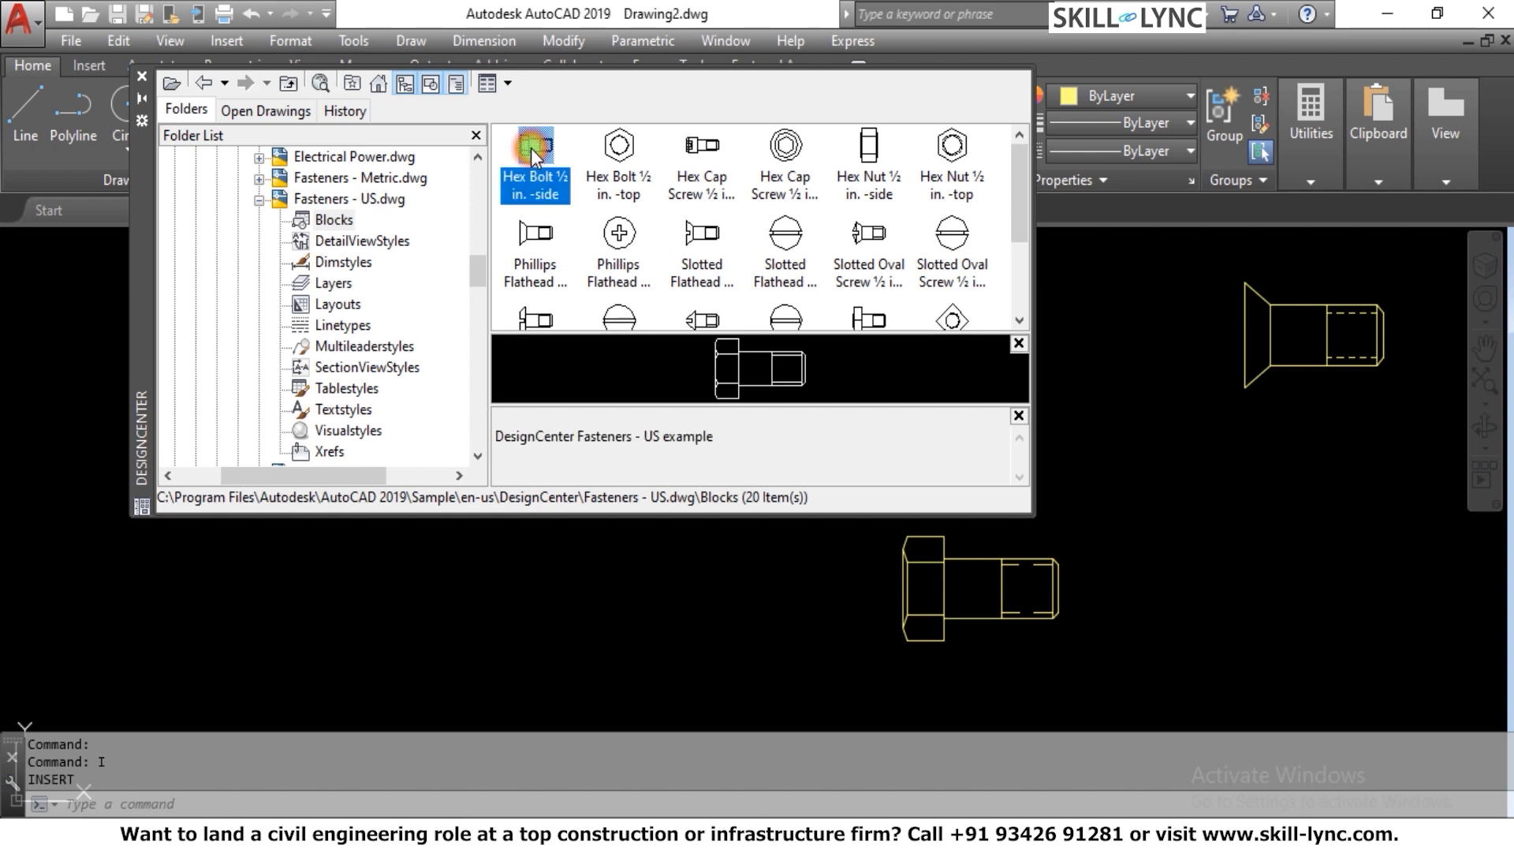
# Compare the DesignCenter layout with the description and preview panes switched off and on, leaving both panes on
pyautogui.click(456, 84)
pyautogui.click(456, 83)
pyautogui.click(456, 83)
pyautogui.click(455, 84)
pyautogui.click(456, 84)
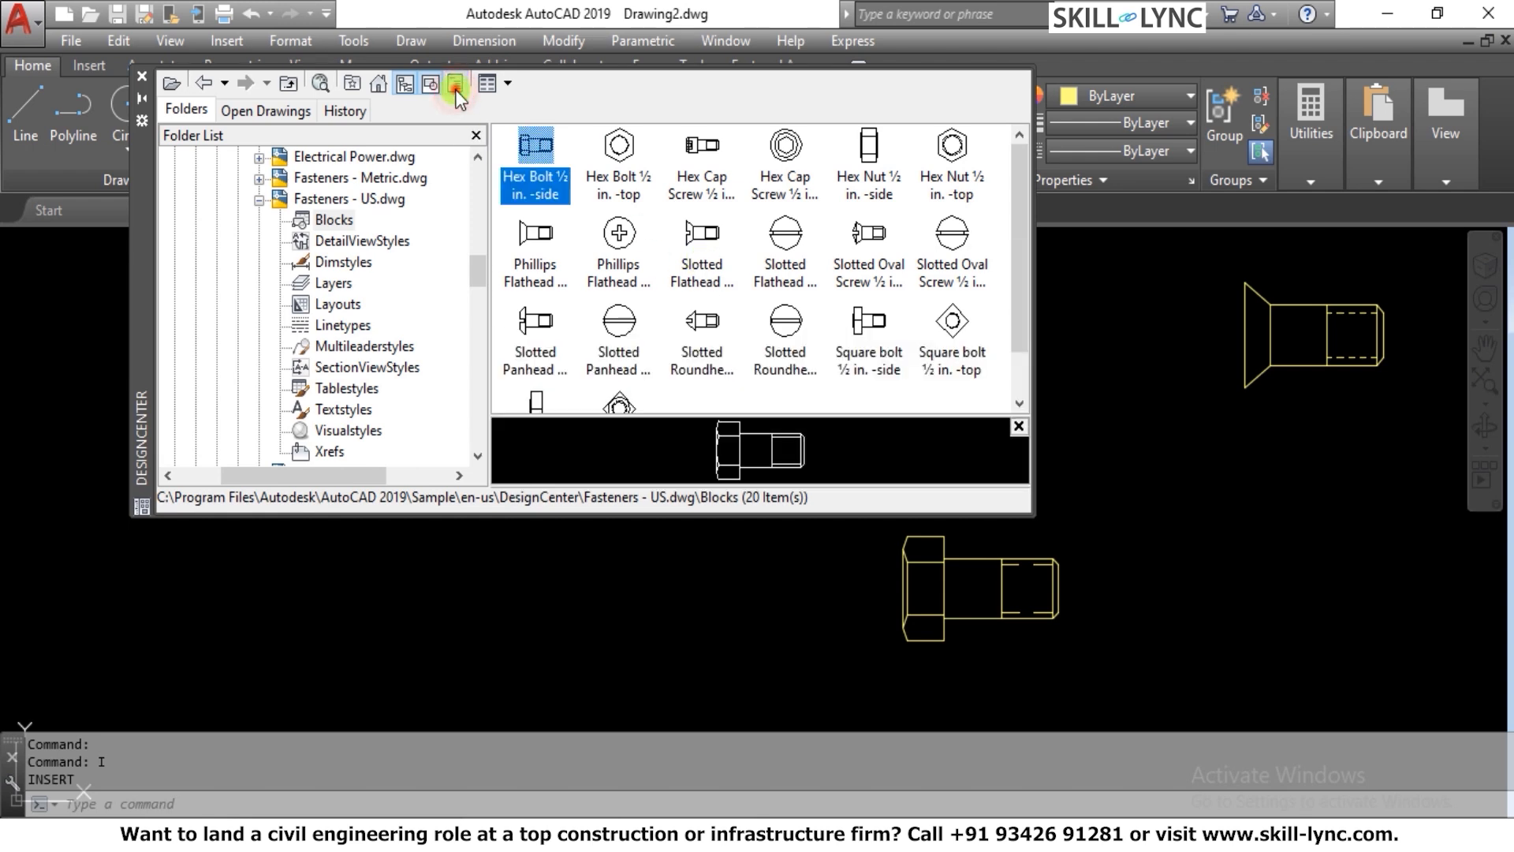
pyautogui.click(456, 83)
pyautogui.click(456, 83)
pyautogui.click(456, 84)
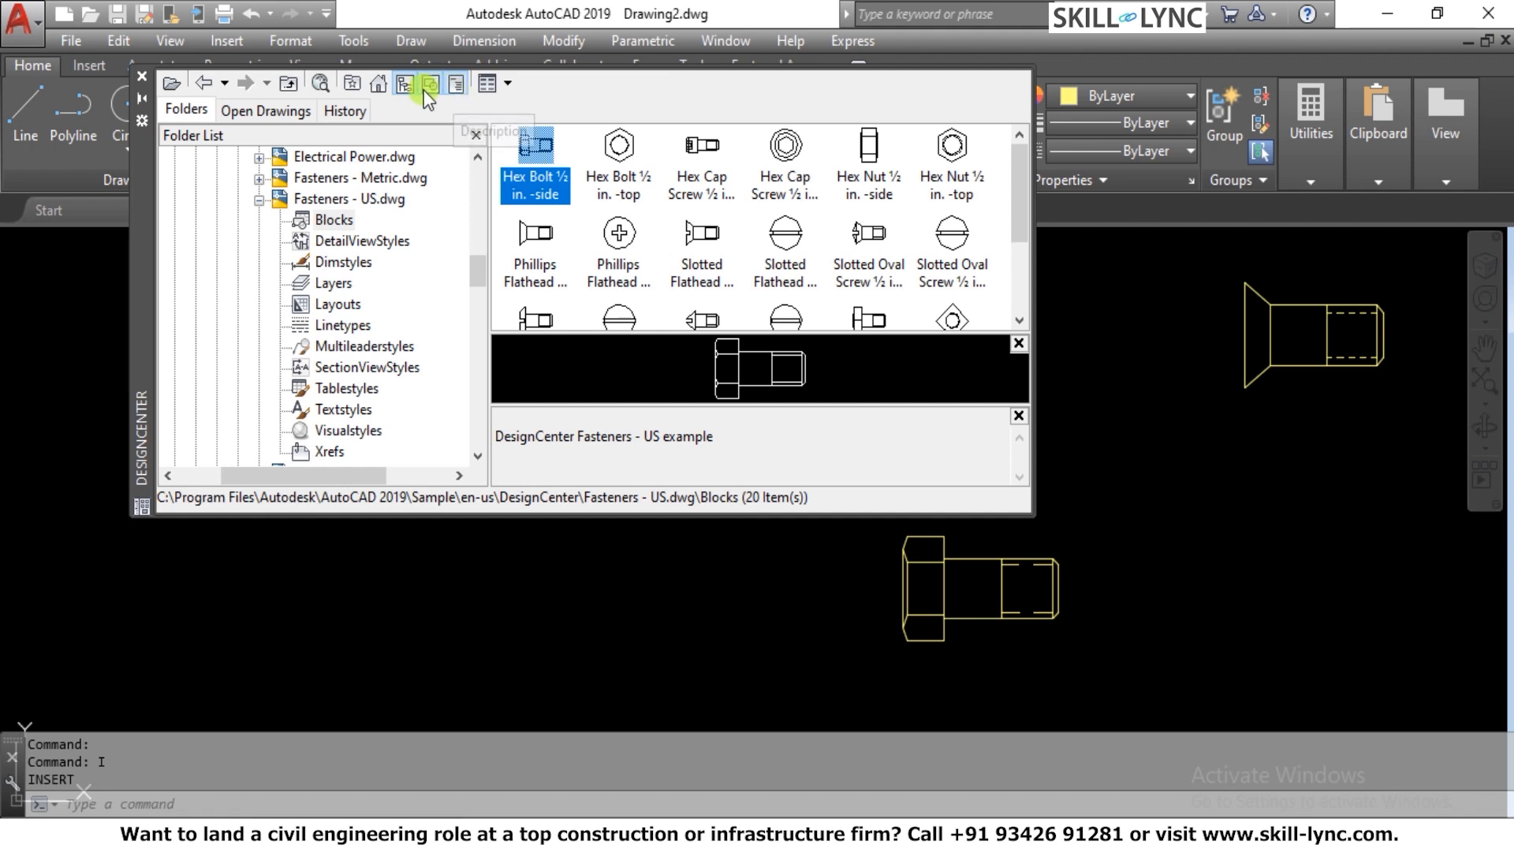
pyautogui.click(428, 86)
pyautogui.click(429, 88)
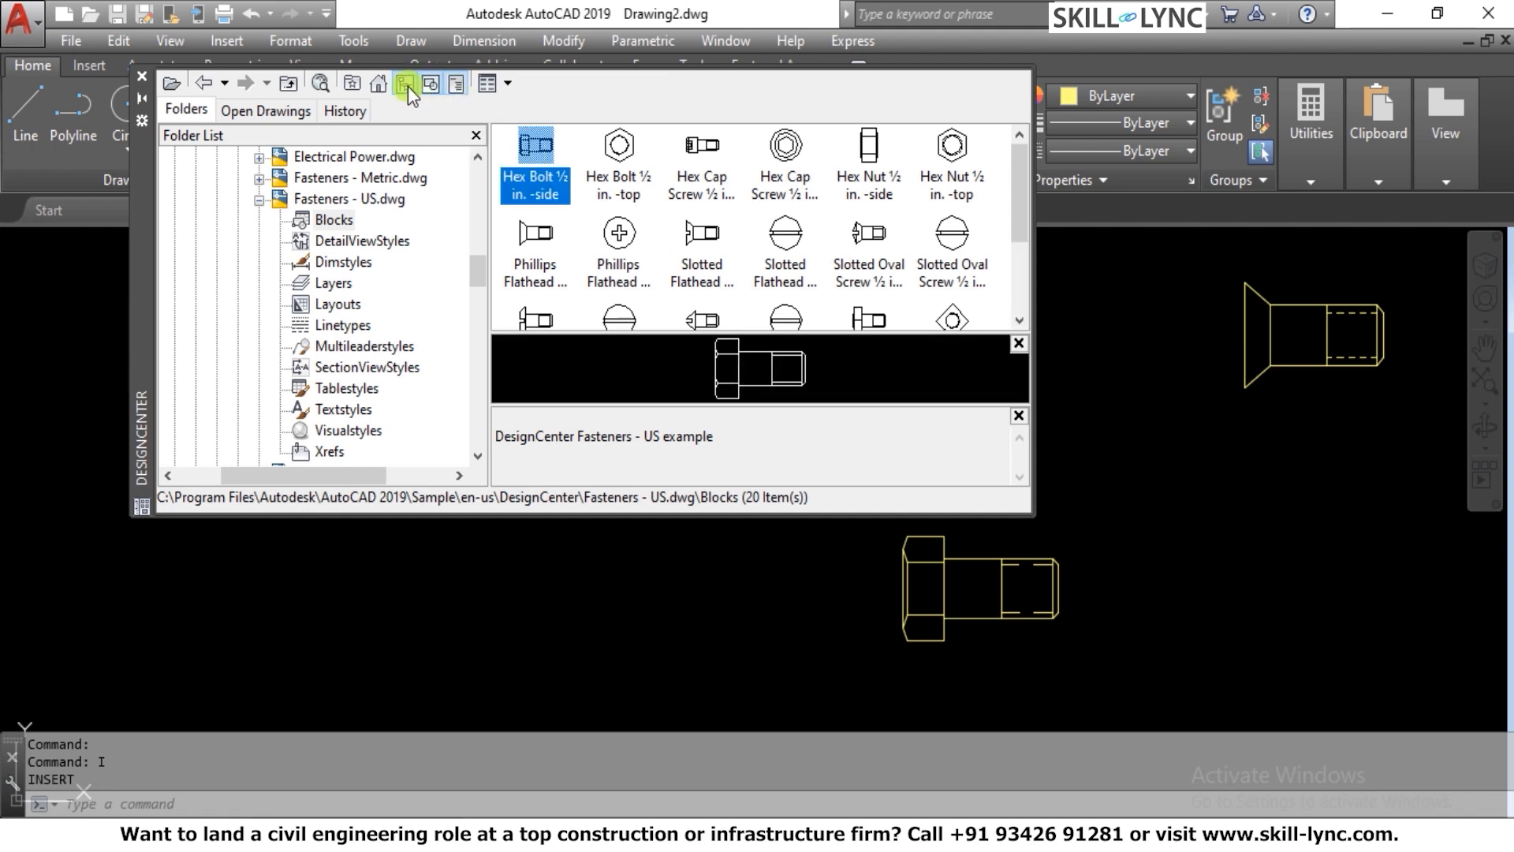
# Hide the DesignCenter folder list, trying the blocks in list view before returning to icon view
pyautogui.click(408, 87)
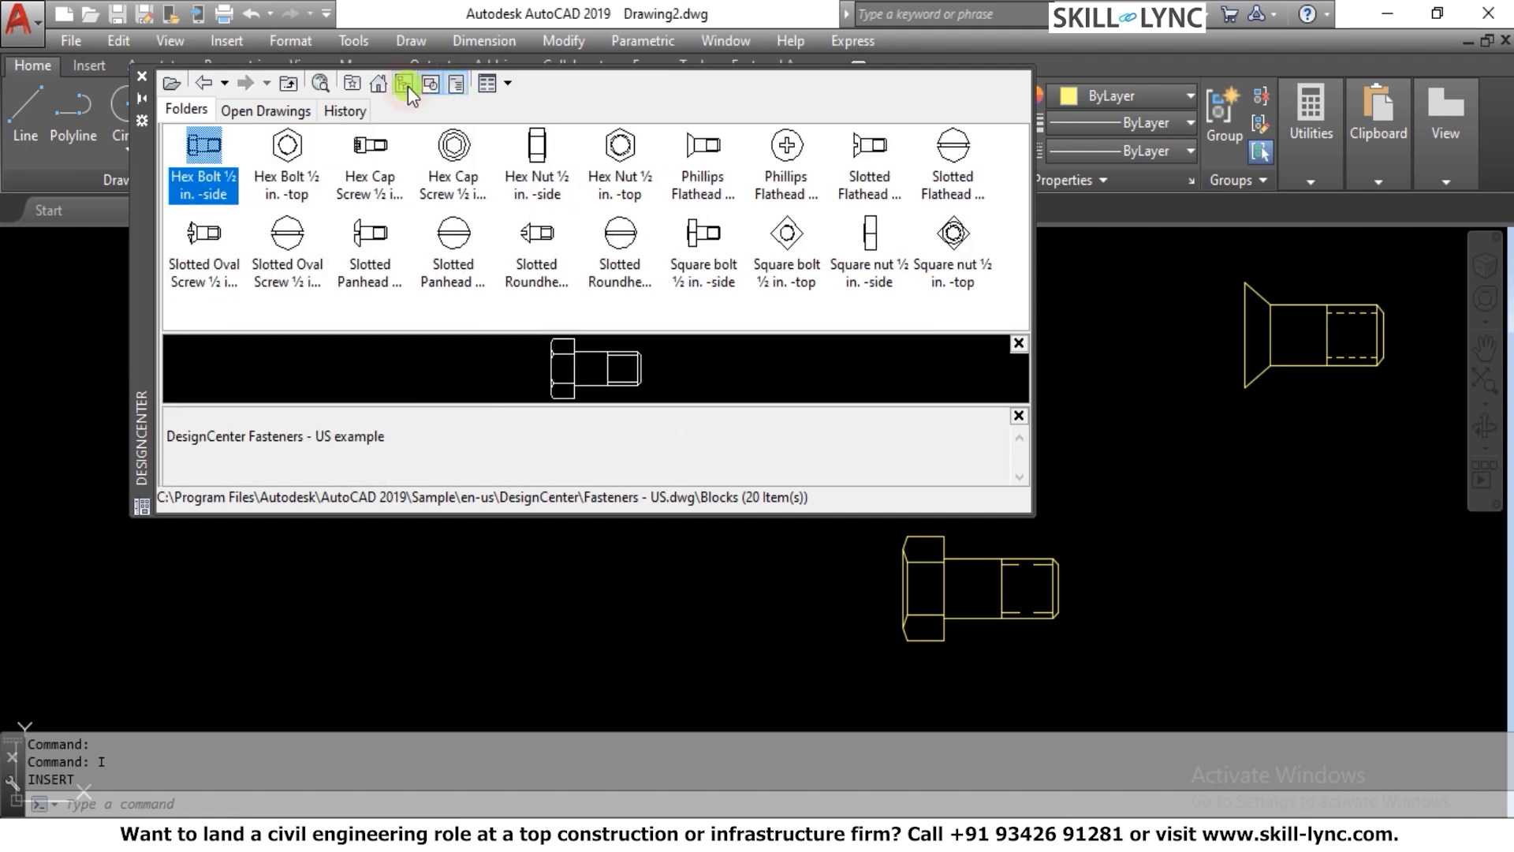
pyautogui.click(504, 84)
pyautogui.click(524, 161)
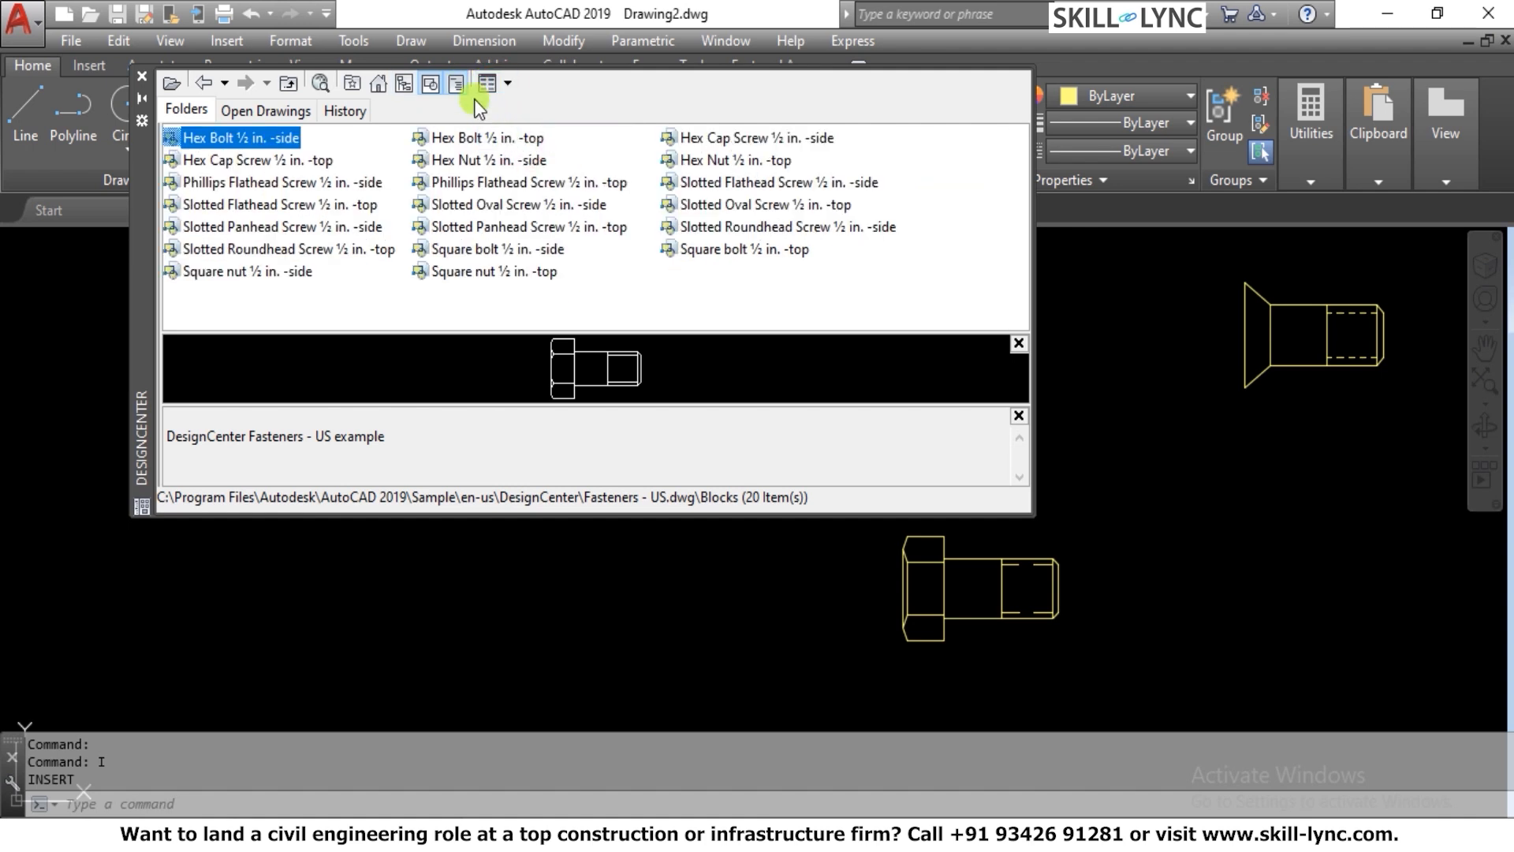
pyautogui.click(515, 88)
pyautogui.click(513, 108)
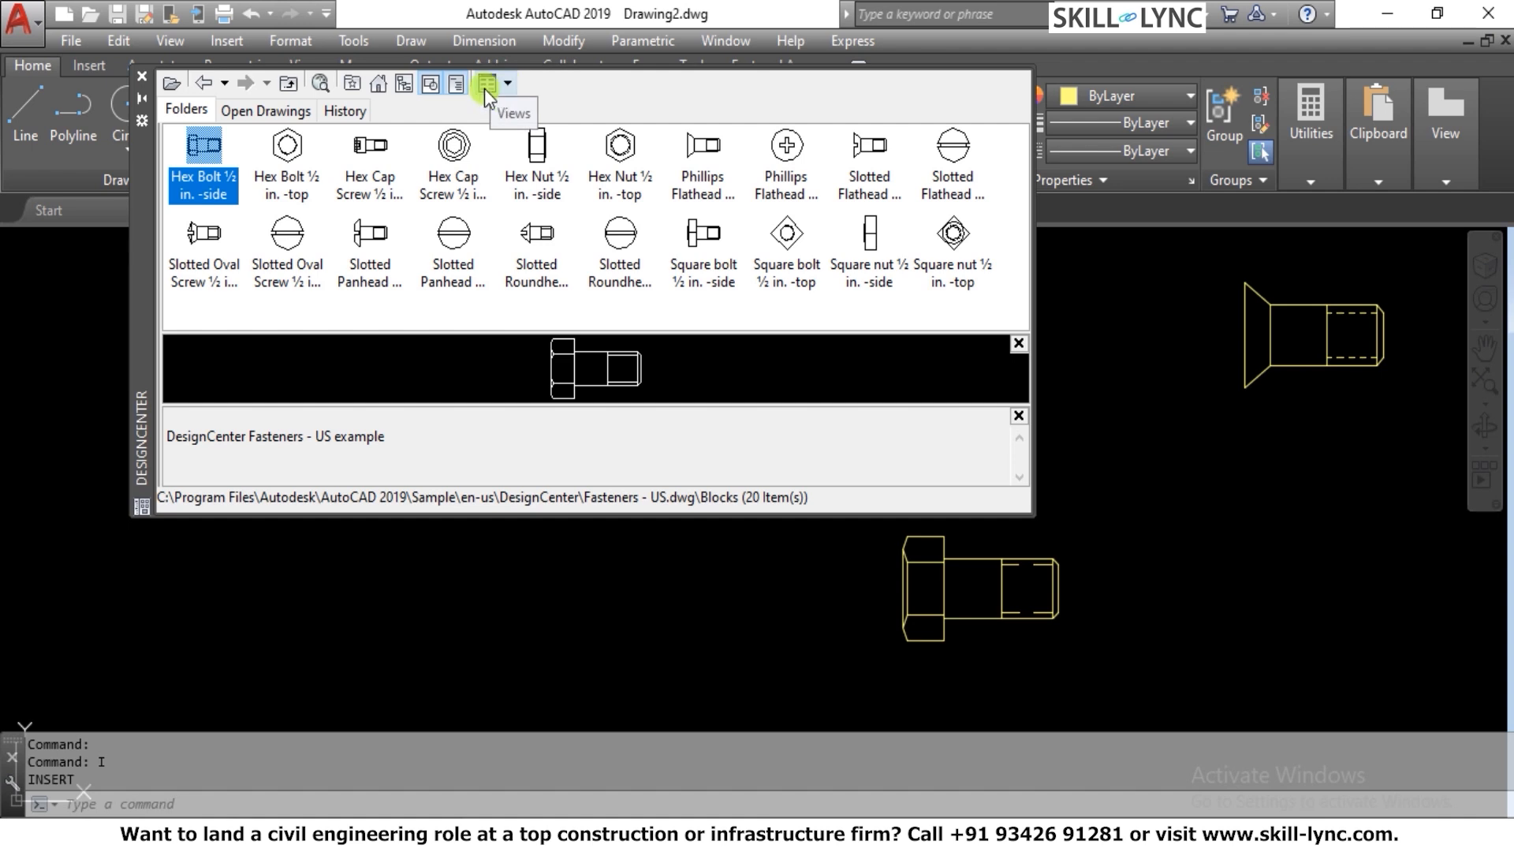
pyautogui.click(404, 83)
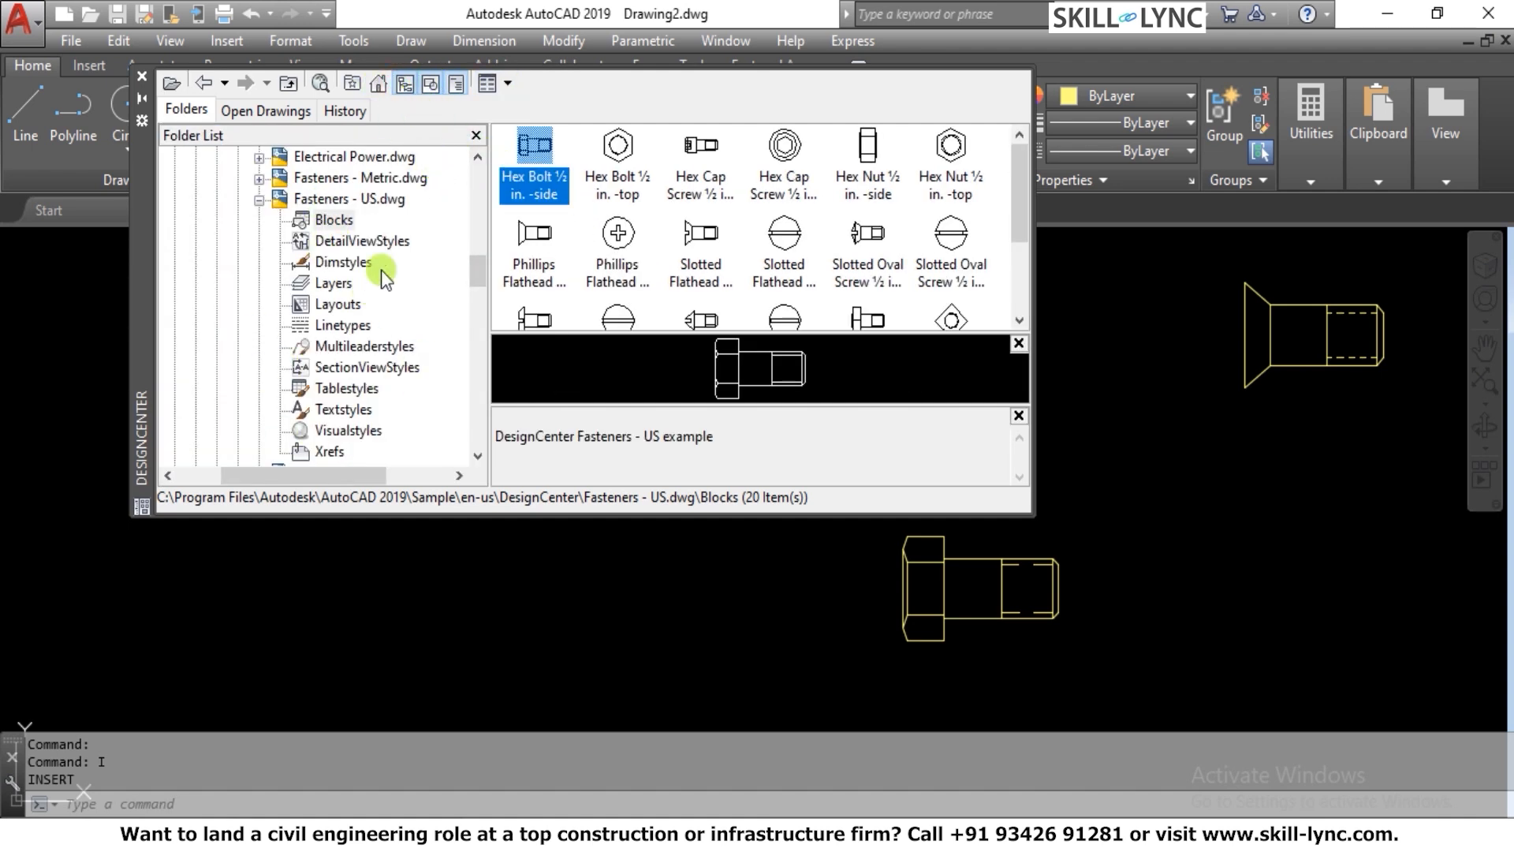
pyautogui.click(404, 86)
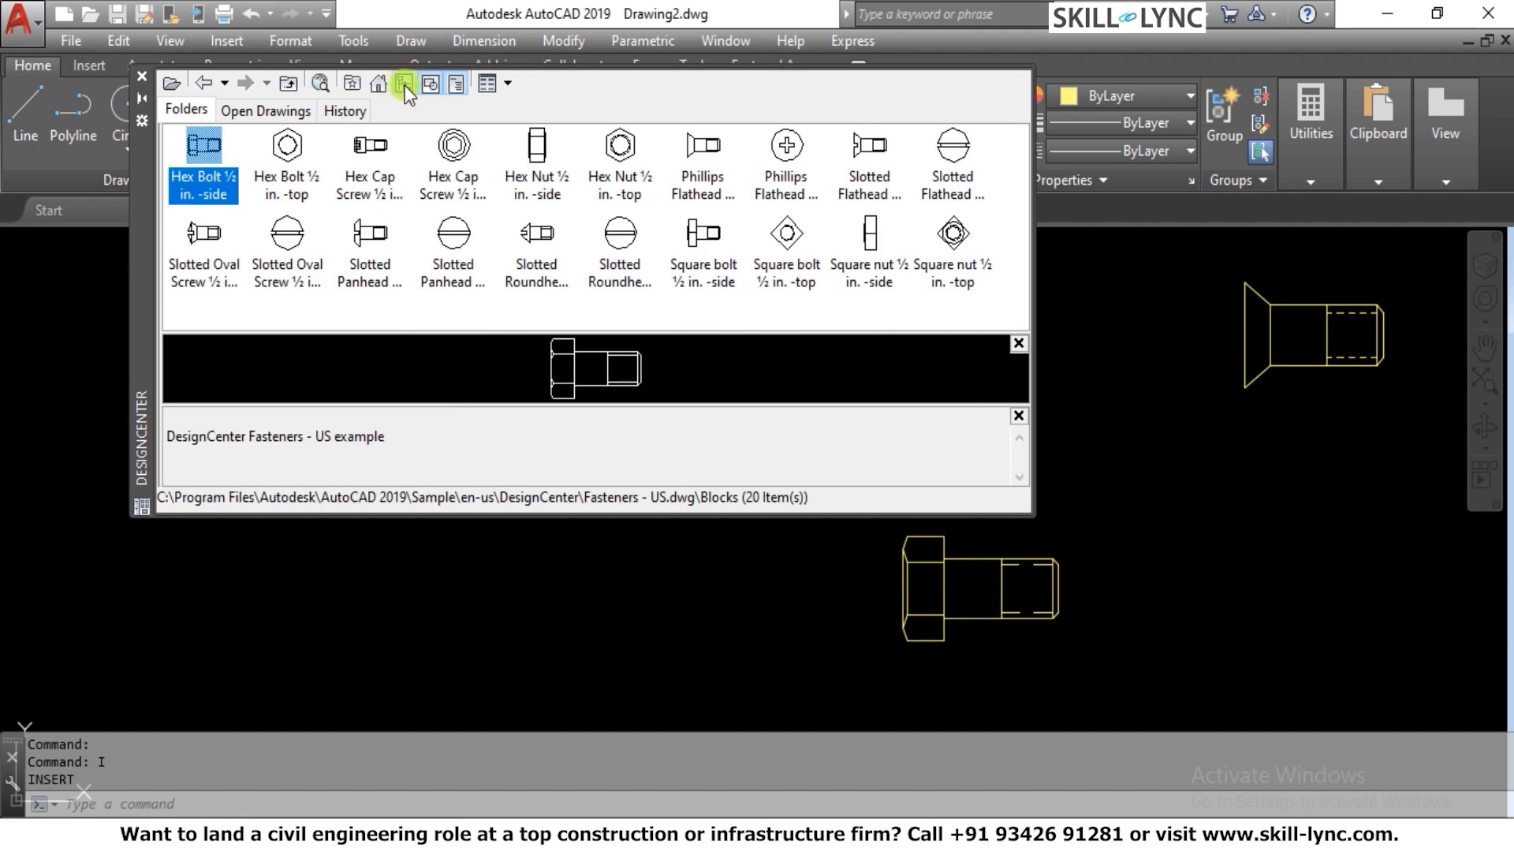
# Show the DesignCenter folder list again and try the fastener blocks in list view before returning to large icons
pyautogui.click(404, 85)
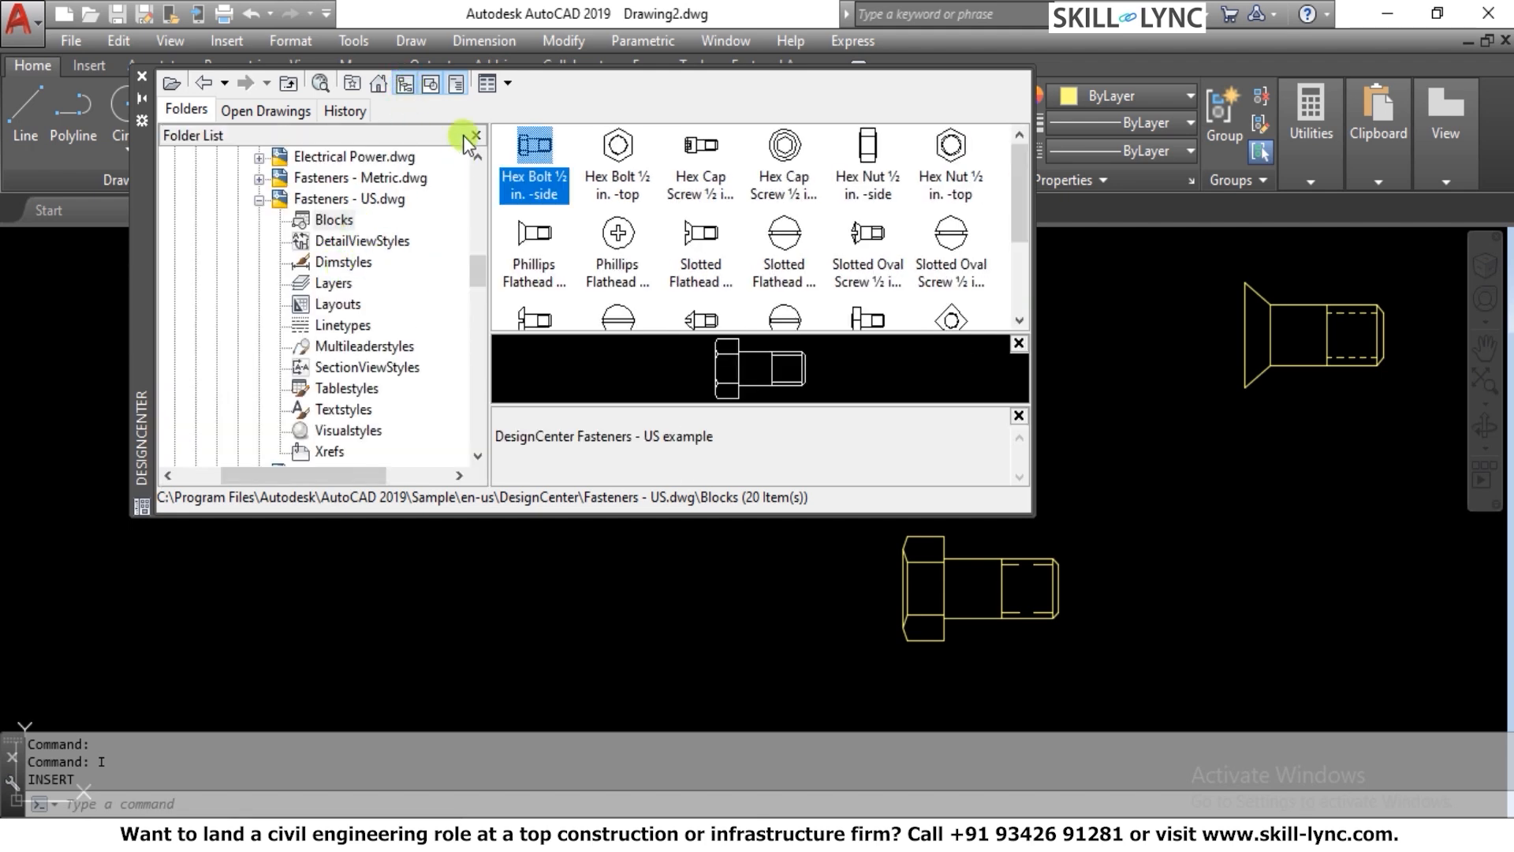
pyautogui.click(509, 83)
pyautogui.click(509, 84)
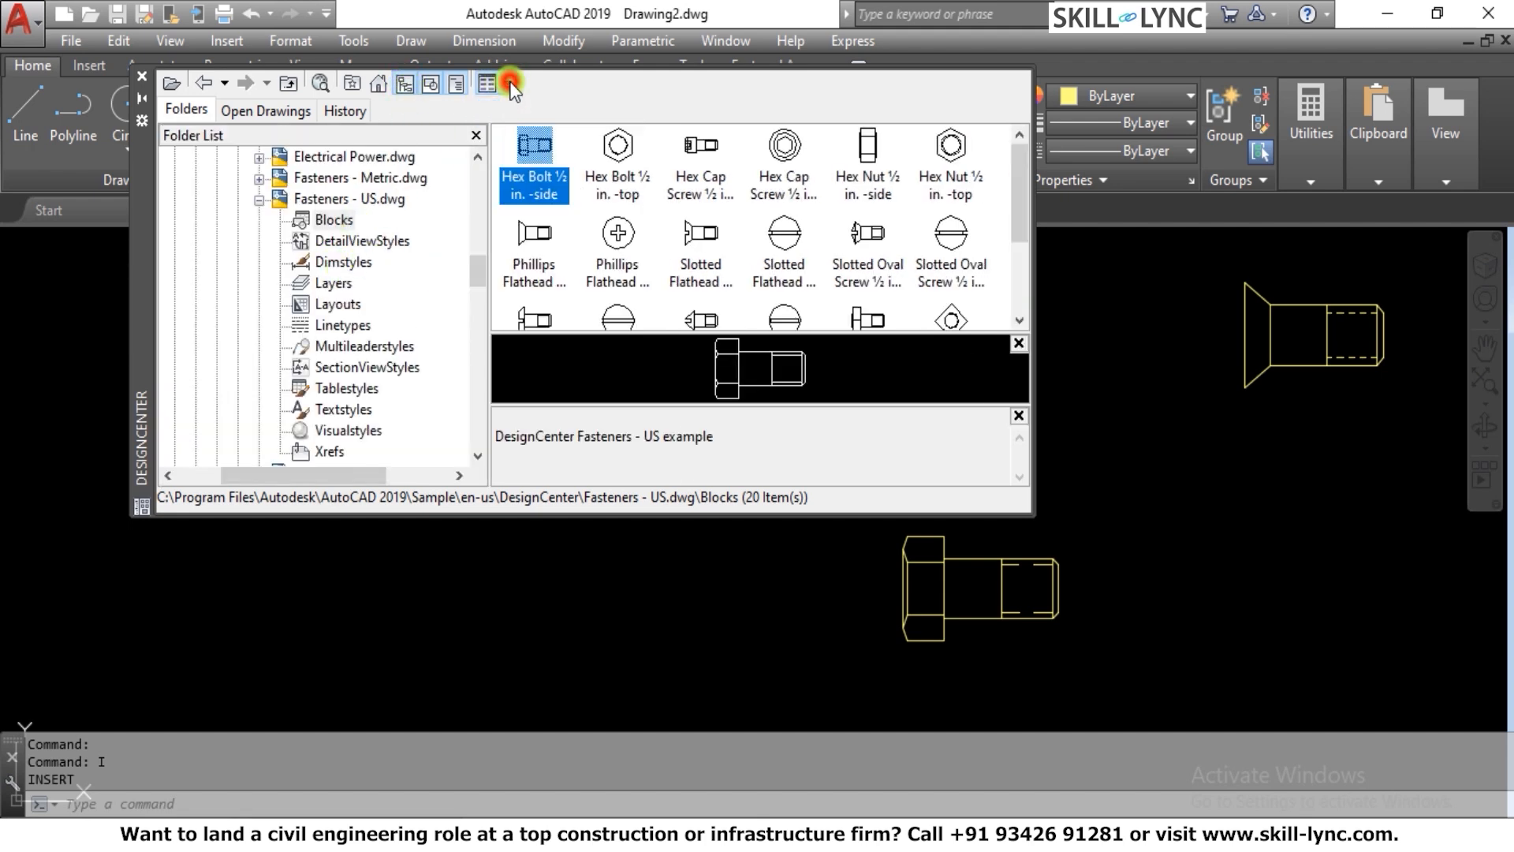
pyautogui.click(509, 84)
pyautogui.click(509, 83)
pyautogui.click(509, 84)
pyautogui.click(514, 190)
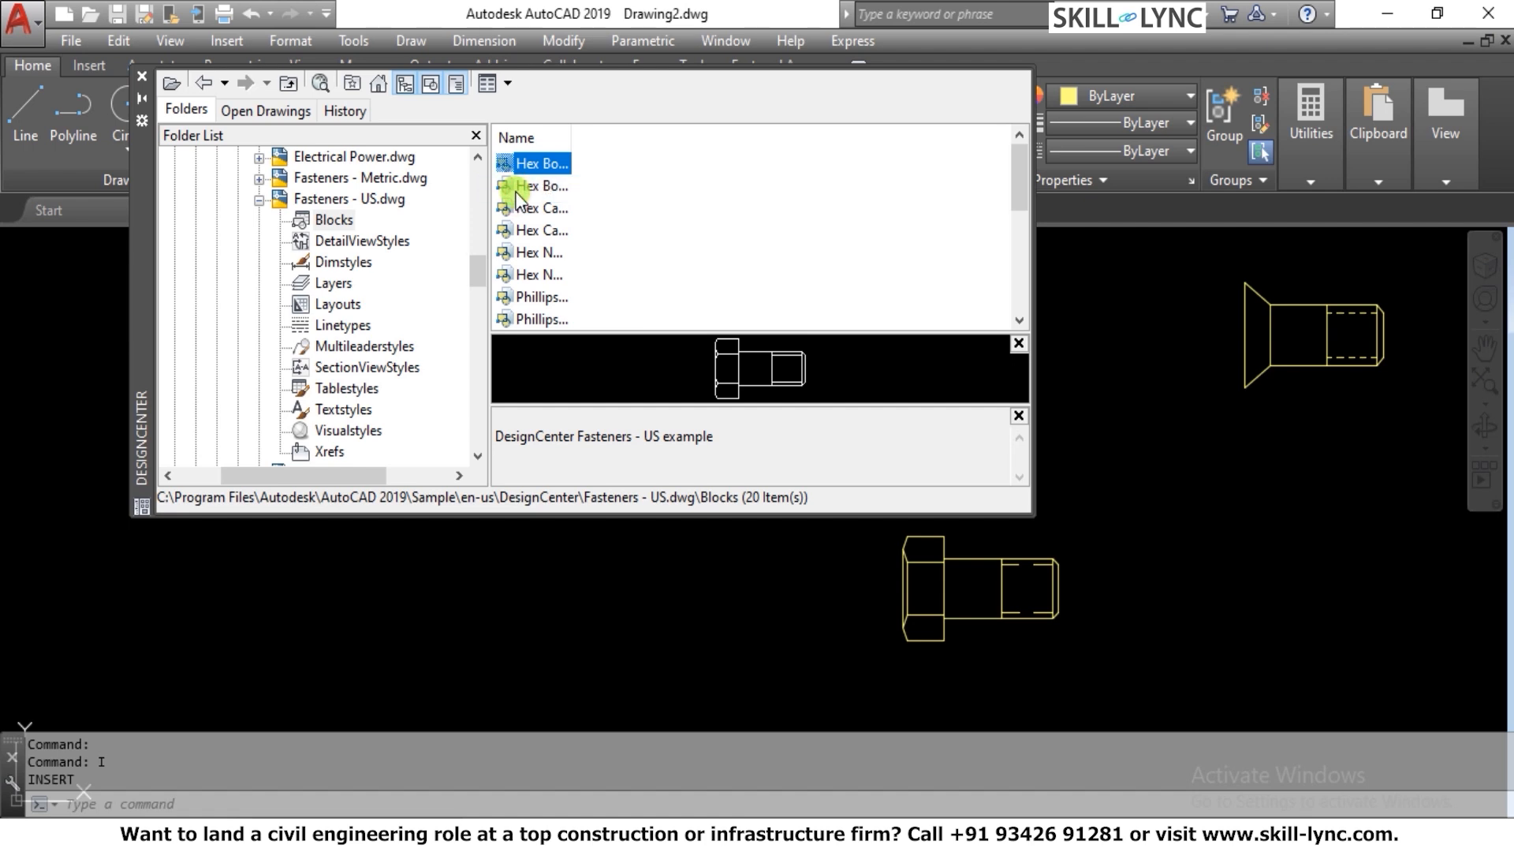
pyautogui.scroll(-1, 523, 182)
pyautogui.scroll(1, 541, 276)
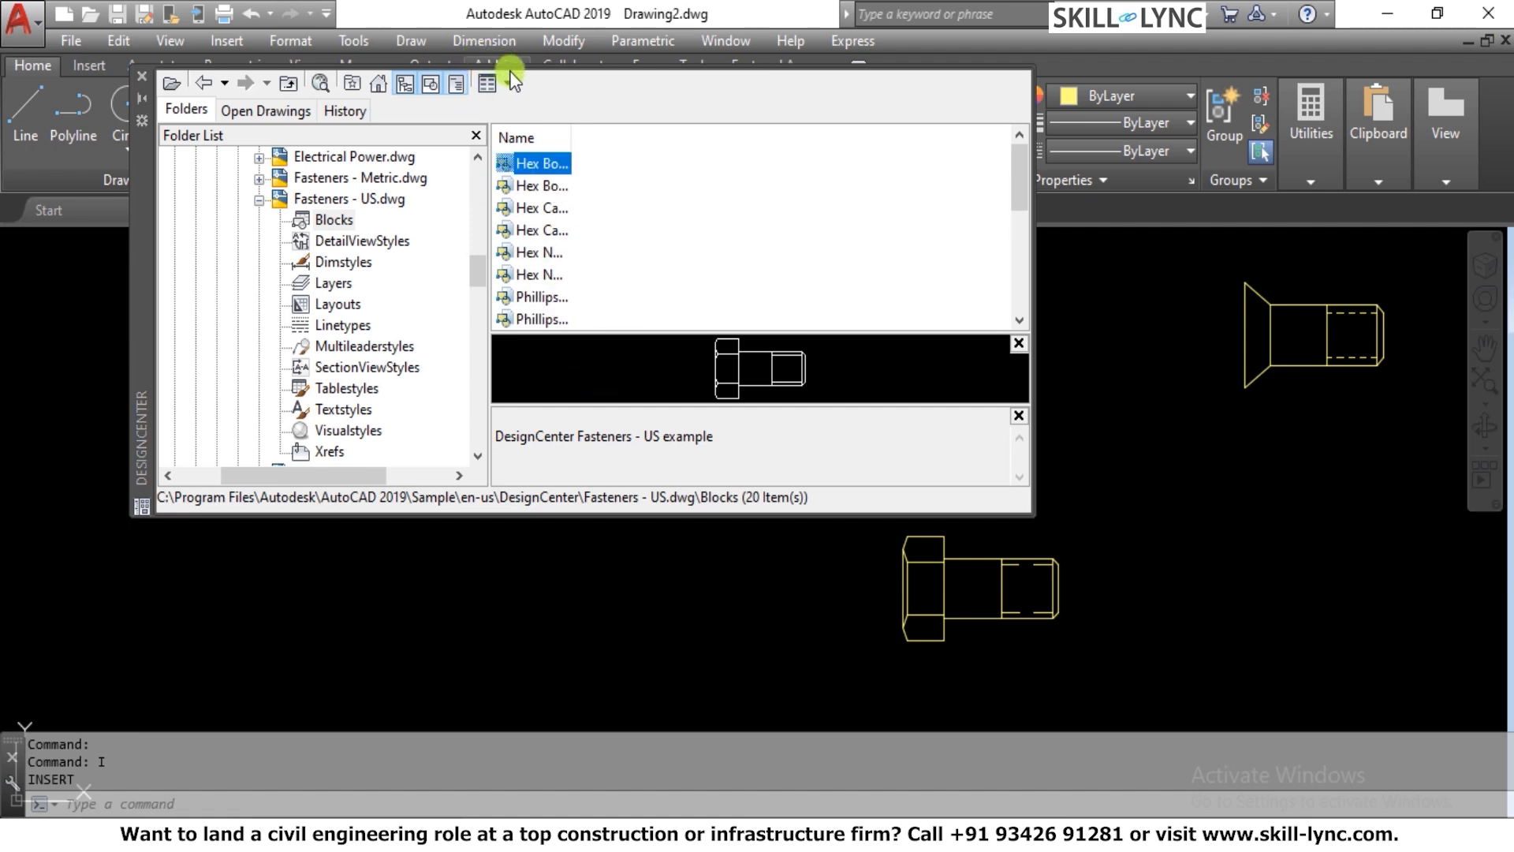
pyautogui.click(509, 83)
pyautogui.click(531, 123)
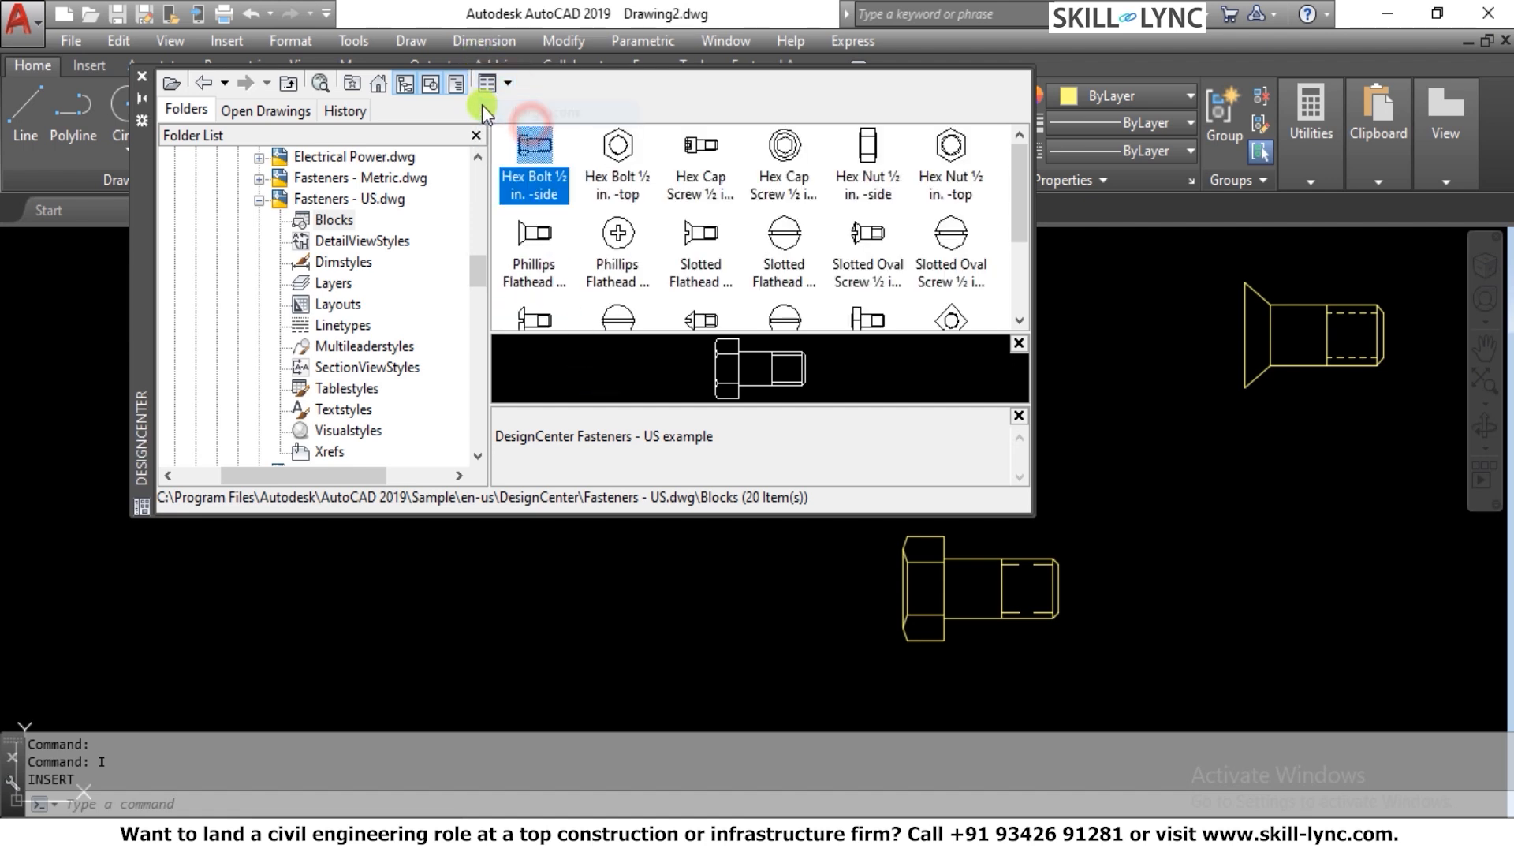
# Browse the blocks of the open Ground Floor Plan.dwg in DesignCenter and insert the WC-WH block into the current drawing
pyautogui.click(258, 111)
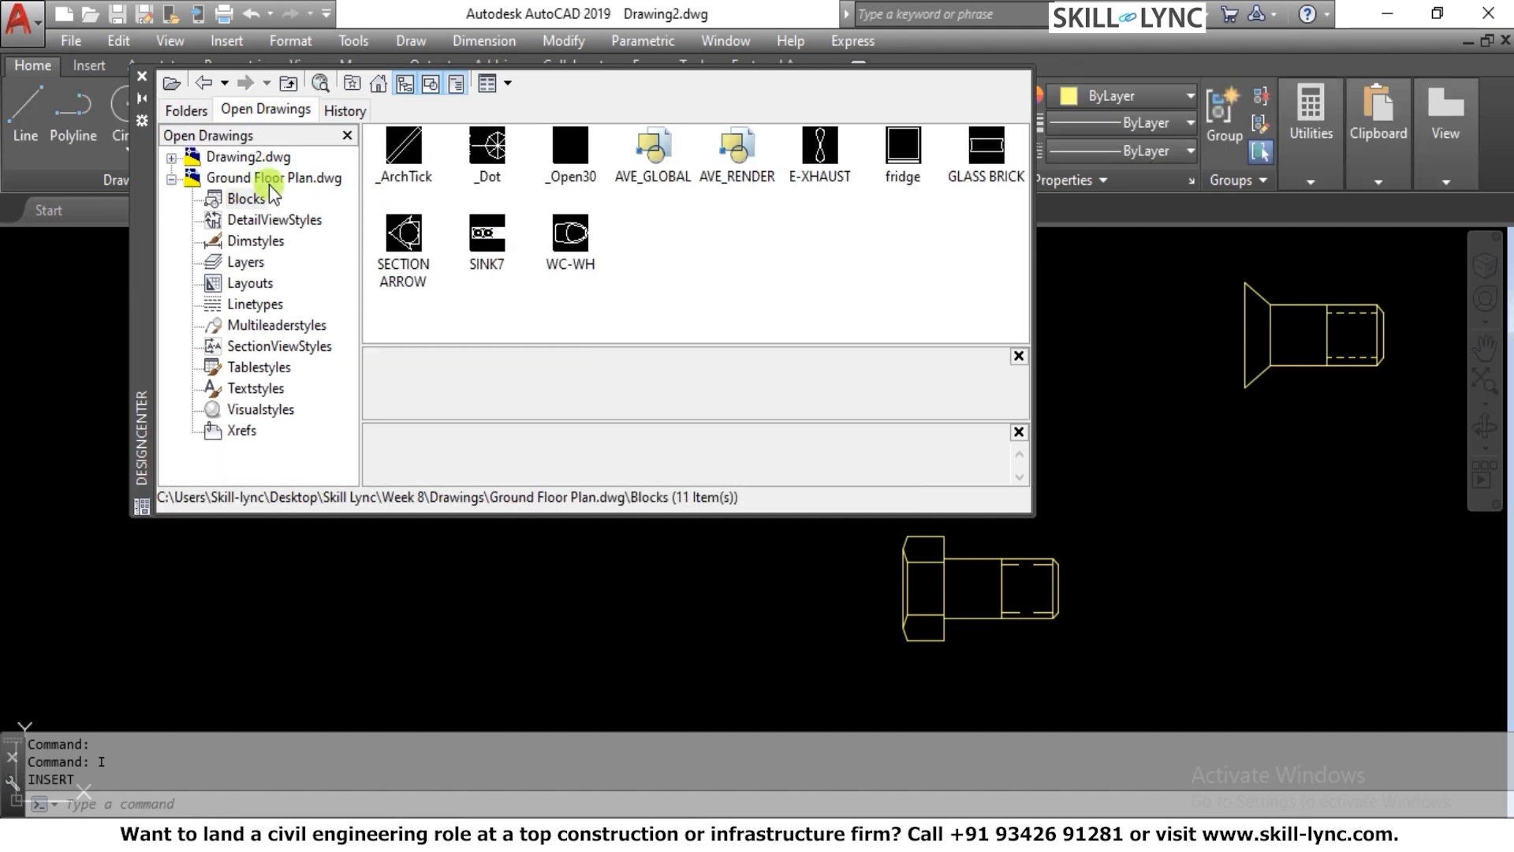
pyautogui.click(247, 198)
pyautogui.click(568, 236)
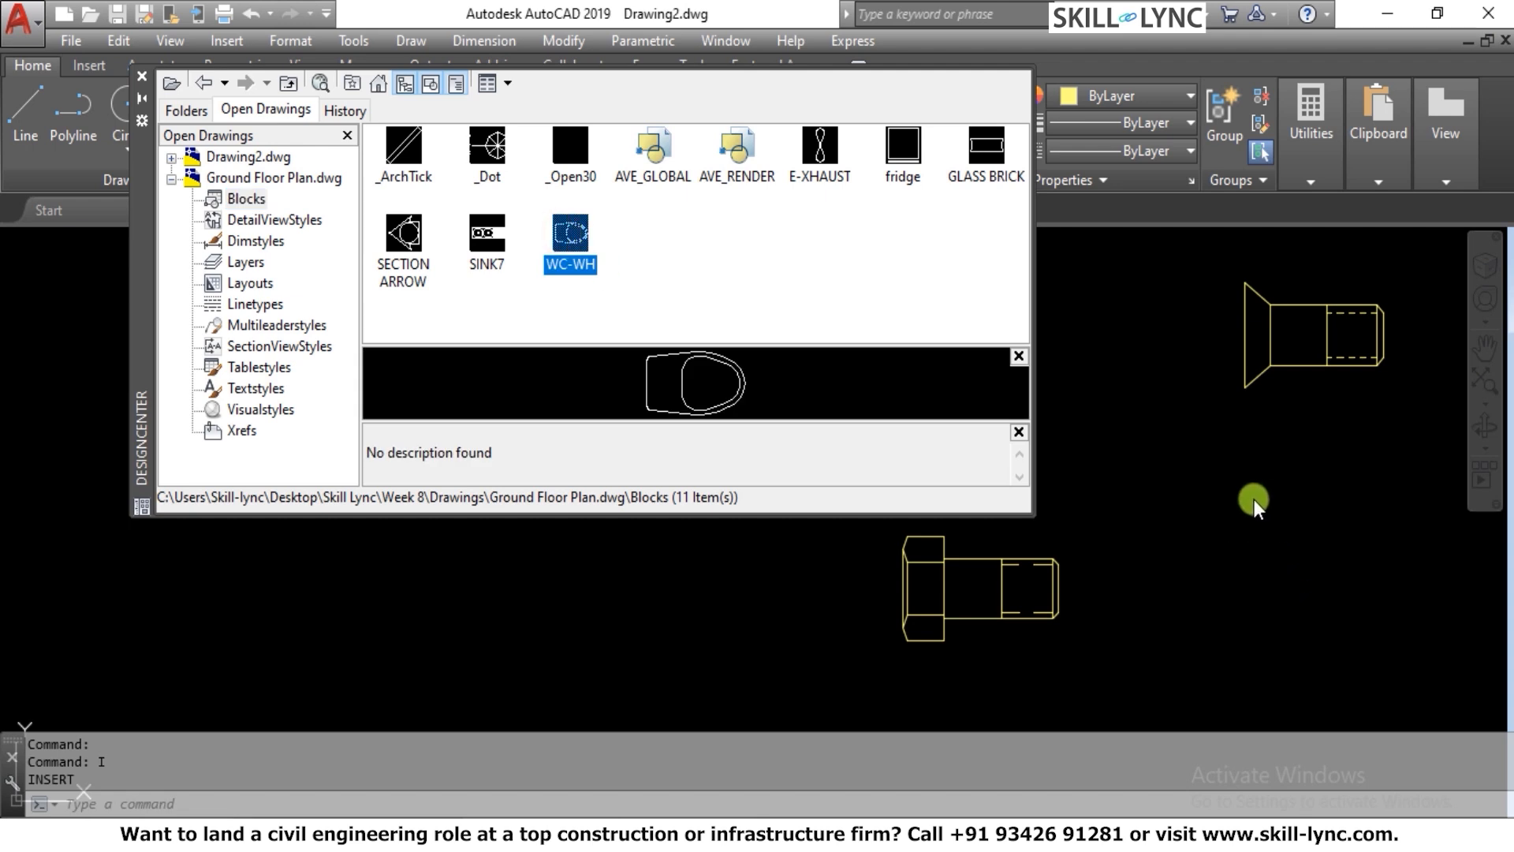
pyautogui.moveTo(1147, 485); pyautogui.dragTo(1146, 476)
pyautogui.scroll(-12, 1109, 435)
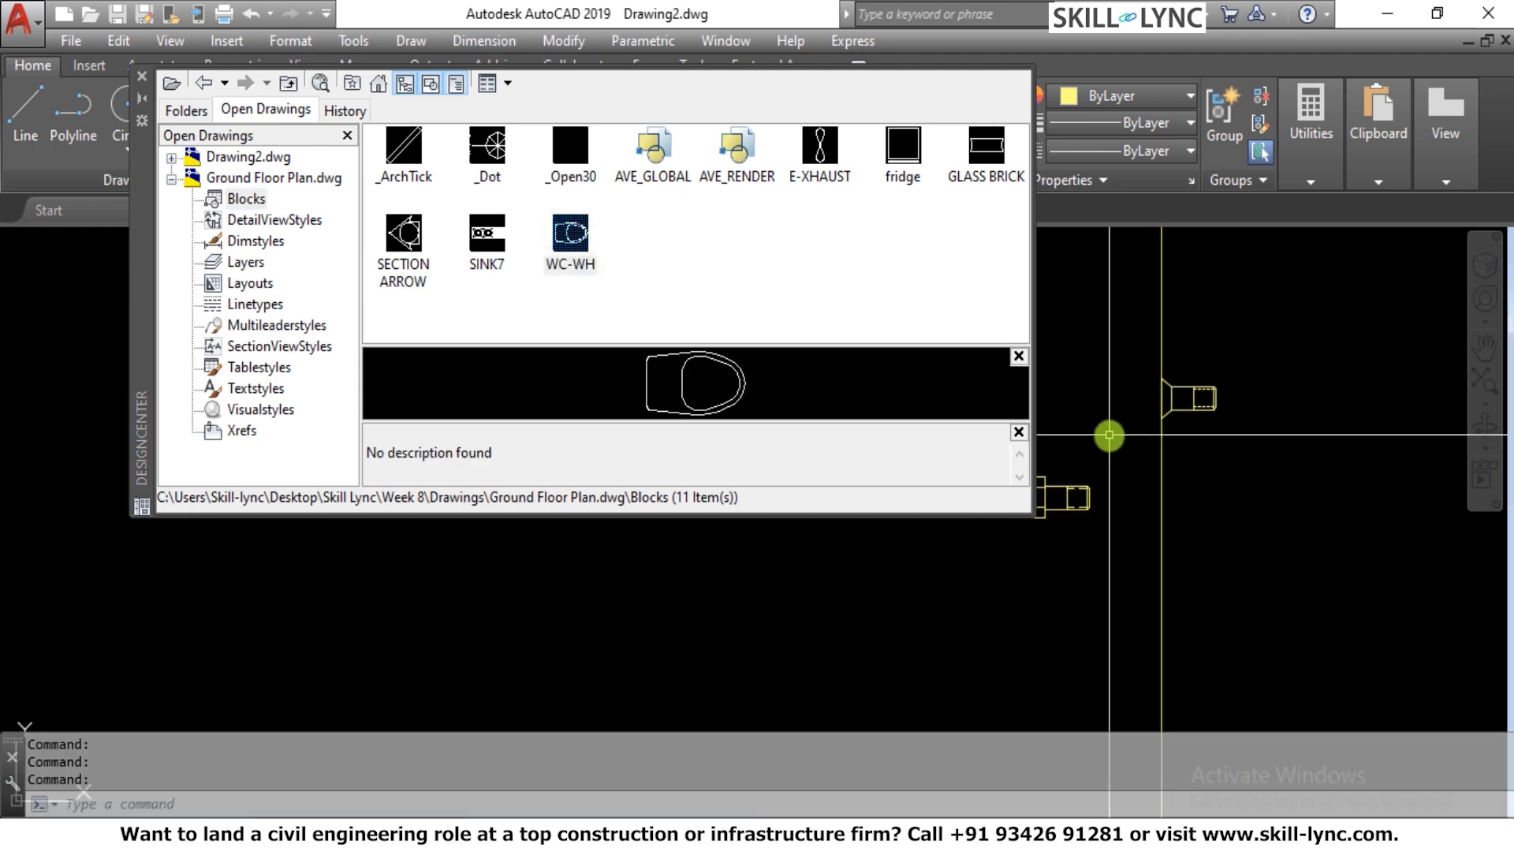
# Erase the inserted WC-WH block from the drawing
pyautogui.scroll(10, 1130, 418)
pyautogui.click(1115, 371)
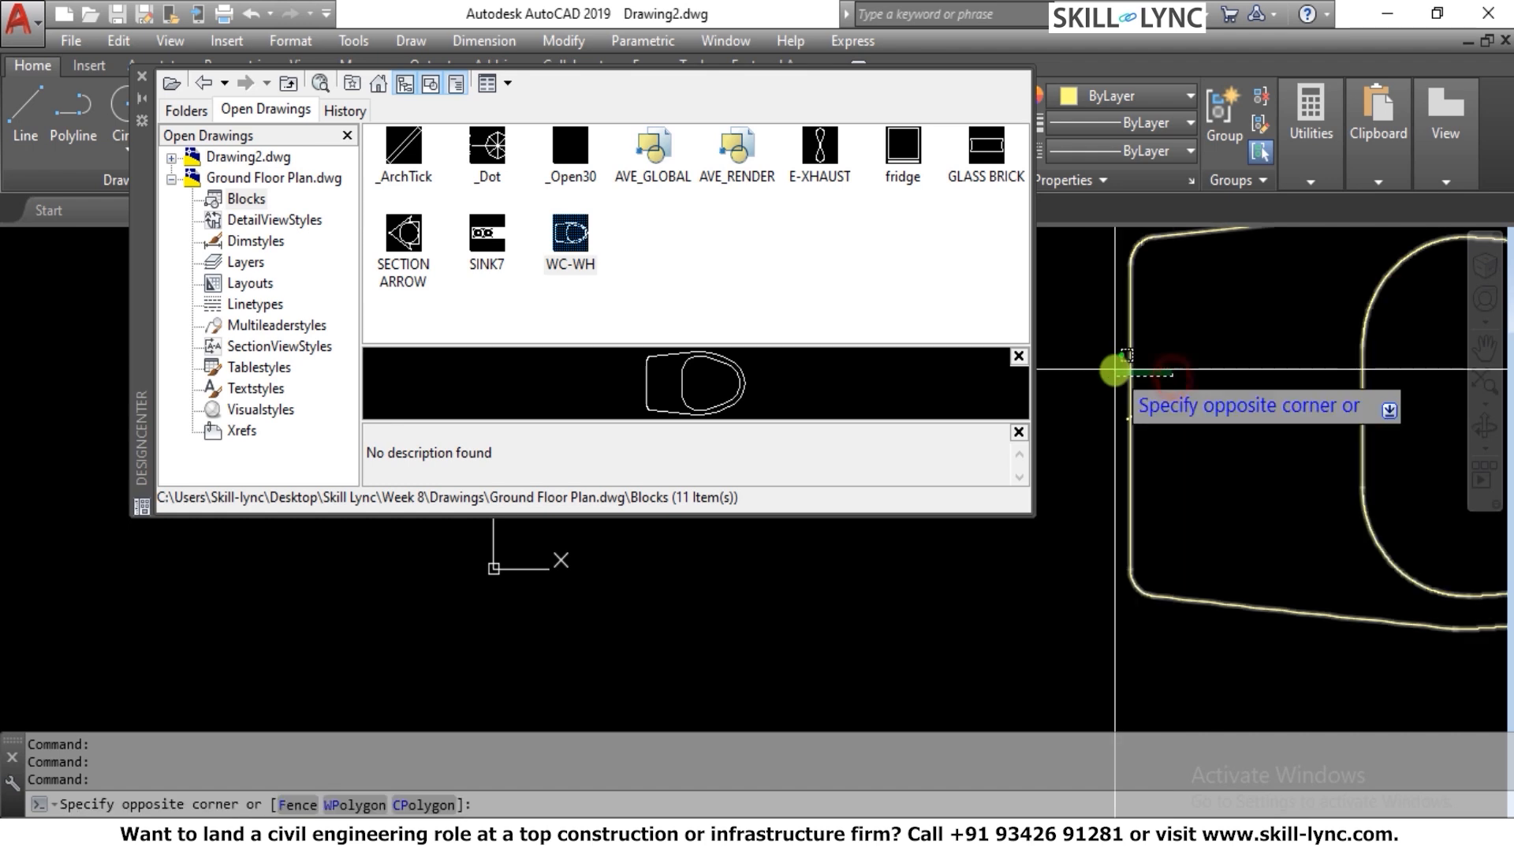
pyautogui.click(1114, 368)
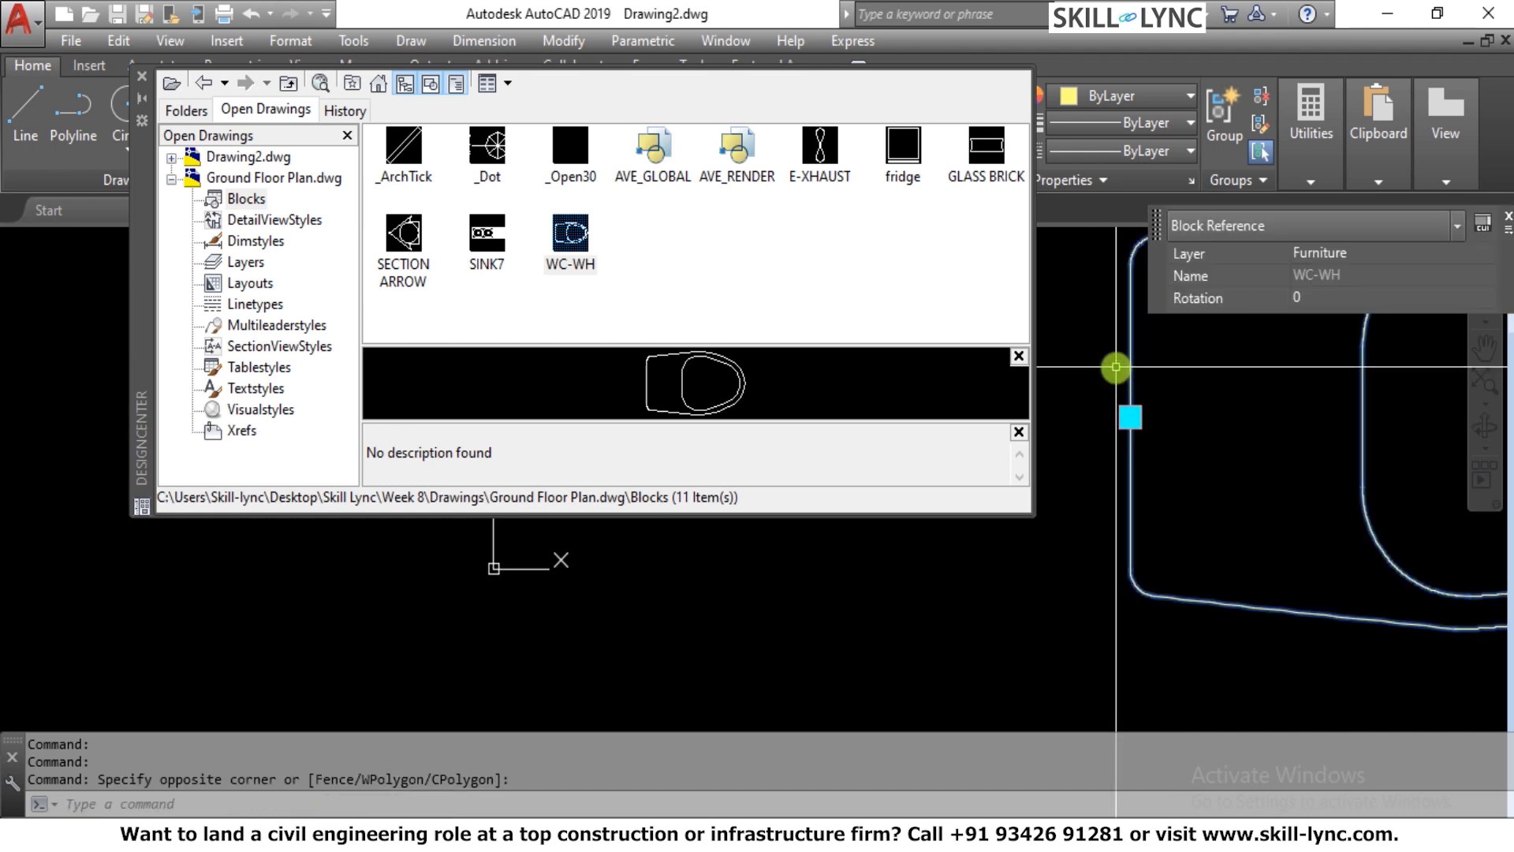
pyautogui.write('E')
pyautogui.press('Return')
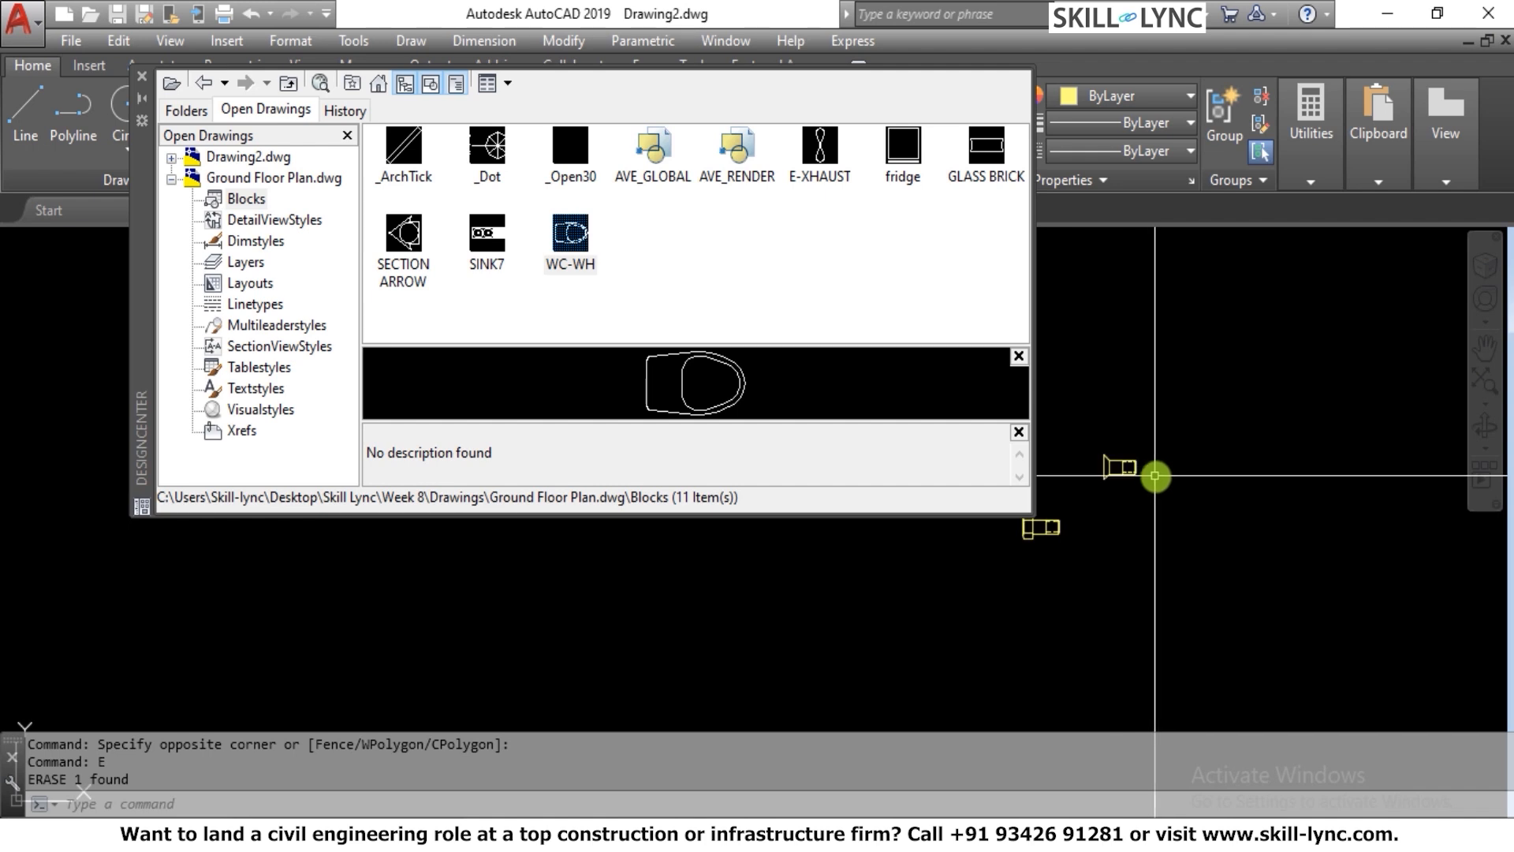
pyautogui.scroll(2, 1156, 476)
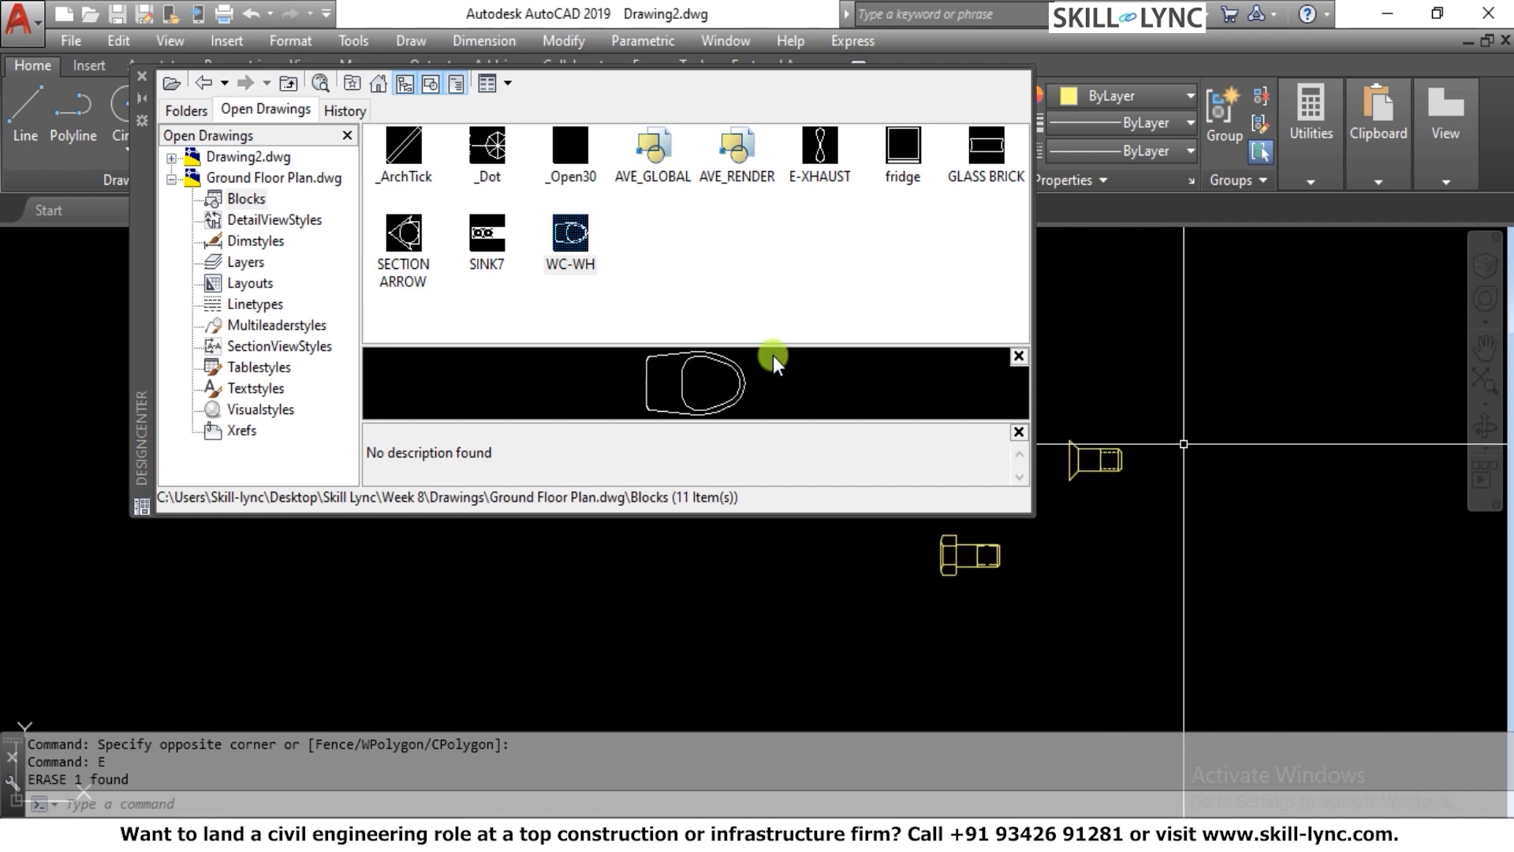
# Collapse Fasteners - US.dwg, display the blocks of Home - Space Planner.dwg, and insert Bed - Queen and Chair - Desk beside the fasteners
pyautogui.click(181, 111)
pyautogui.click(258, 199)
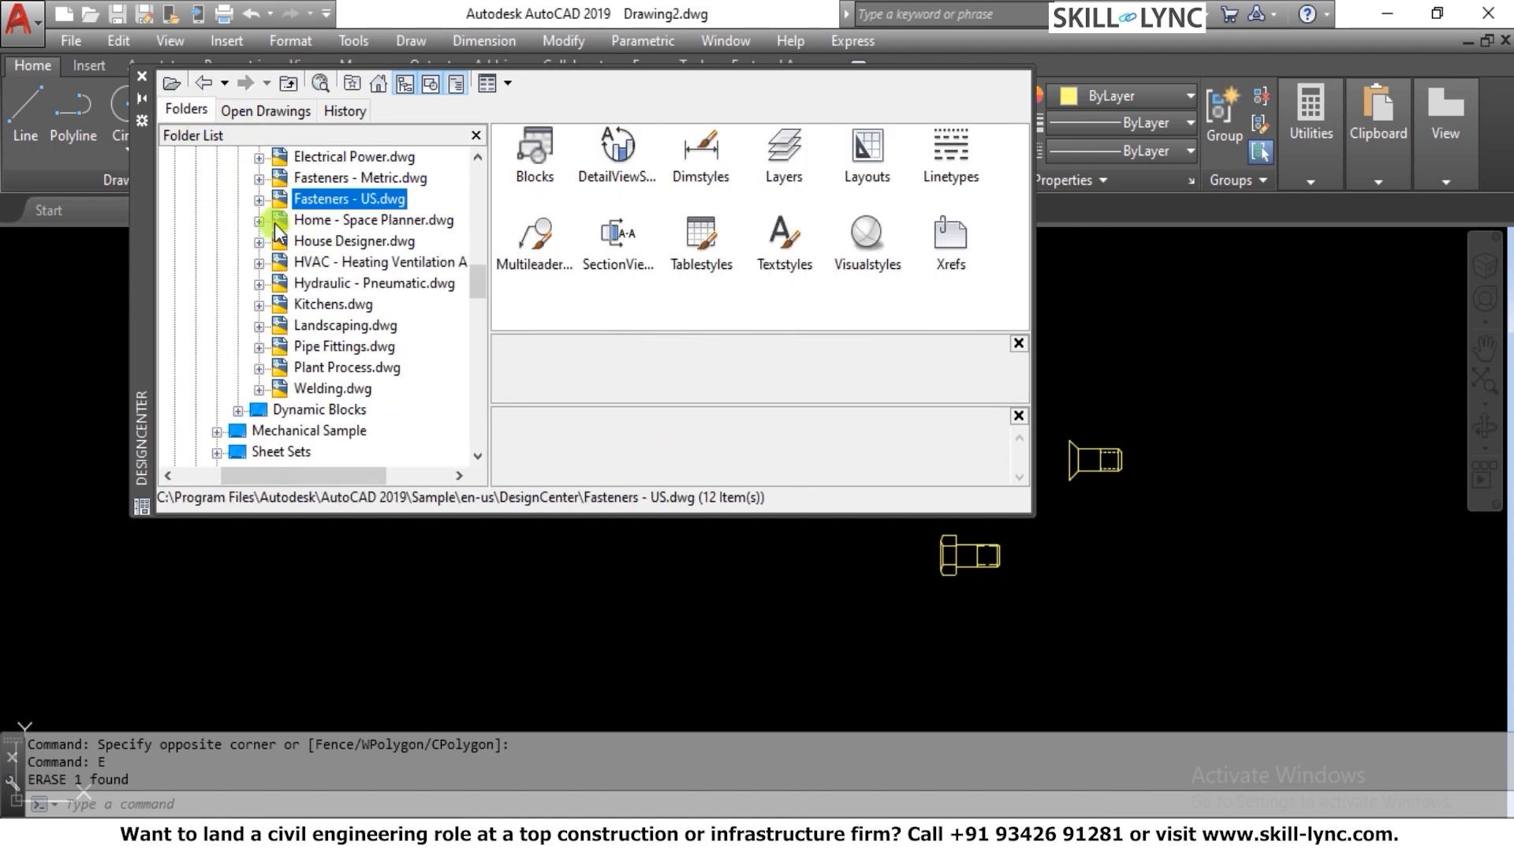
pyautogui.click(258, 220)
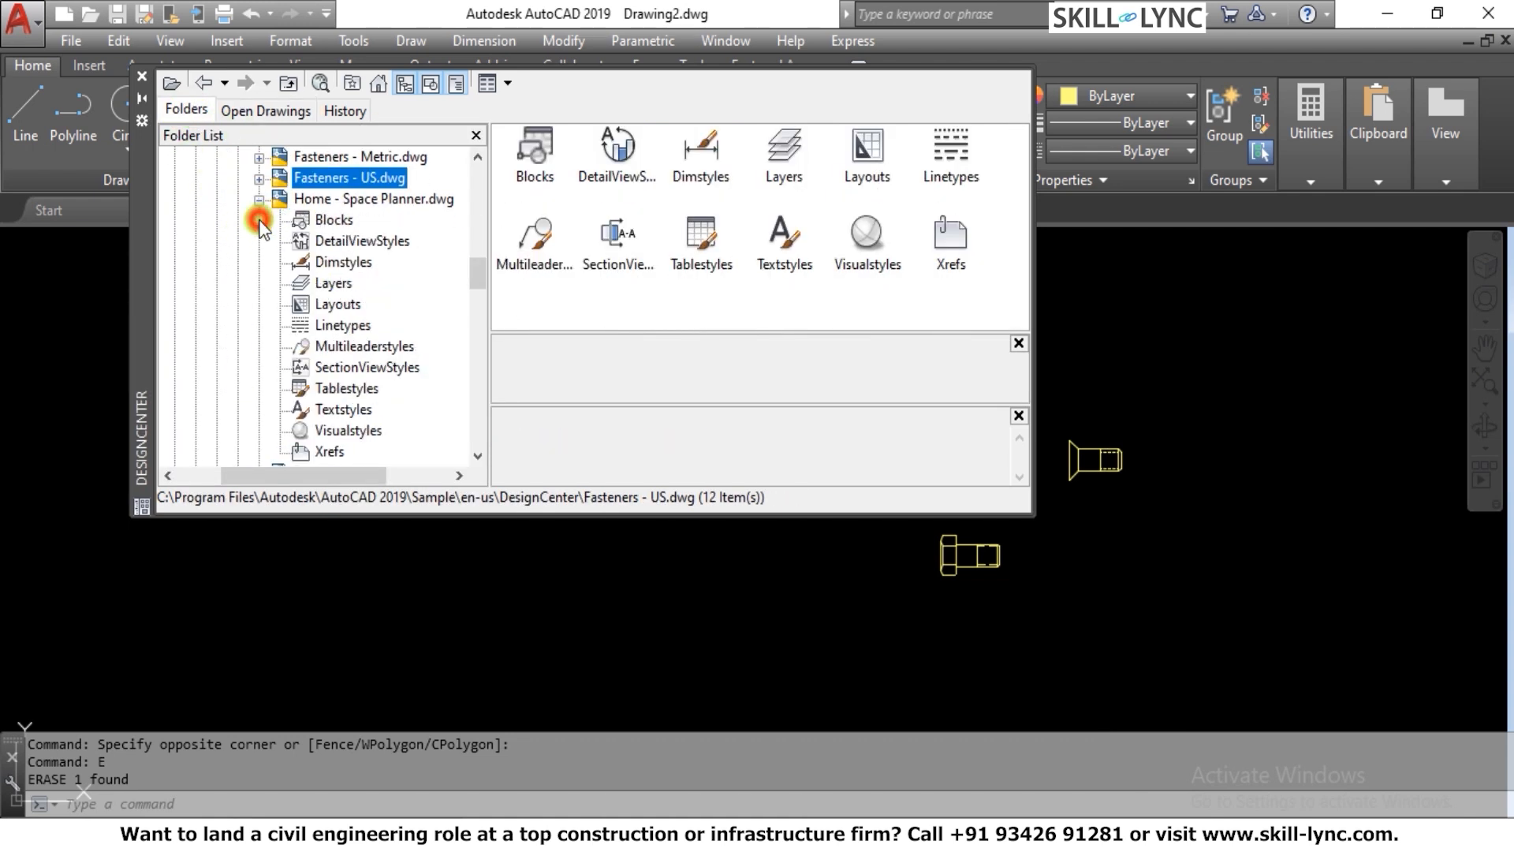
pyautogui.click(334, 220)
pyautogui.click(539, 176)
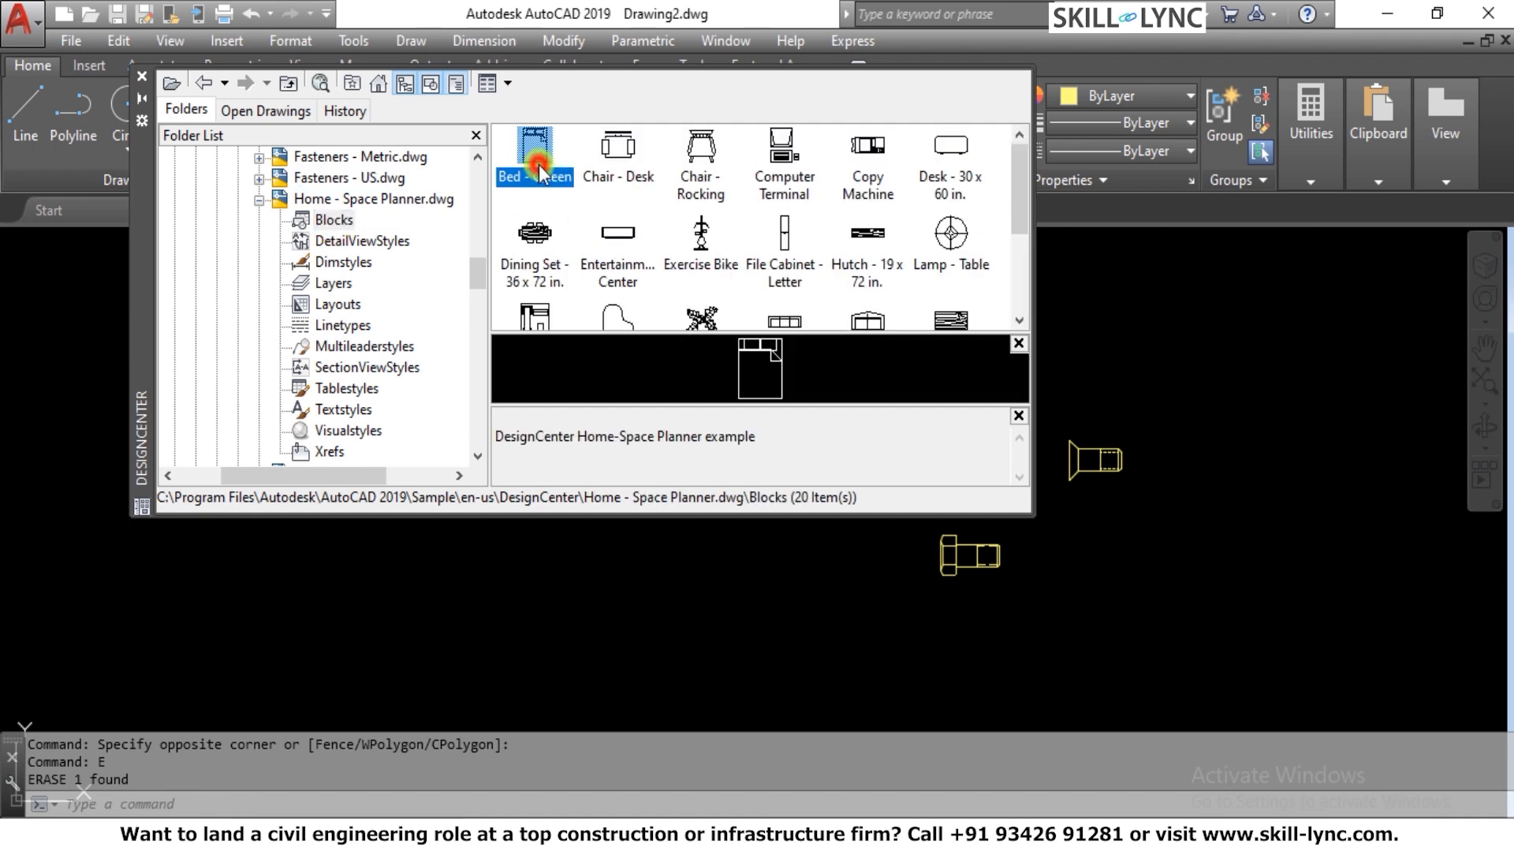
pyautogui.moveTo(537, 169)
pyautogui.mouseDown()
pyautogui.moveTo(1161, 332)
pyautogui.moveTo(1143, 247)
pyautogui.moveTo(1225, 276)
pyautogui.moveTo(1166, 333)
pyautogui.moveTo(1204, 327)
pyautogui.mouseUp()
pyautogui.moveTo(617, 149); pyautogui.dragTo(1038, 571)
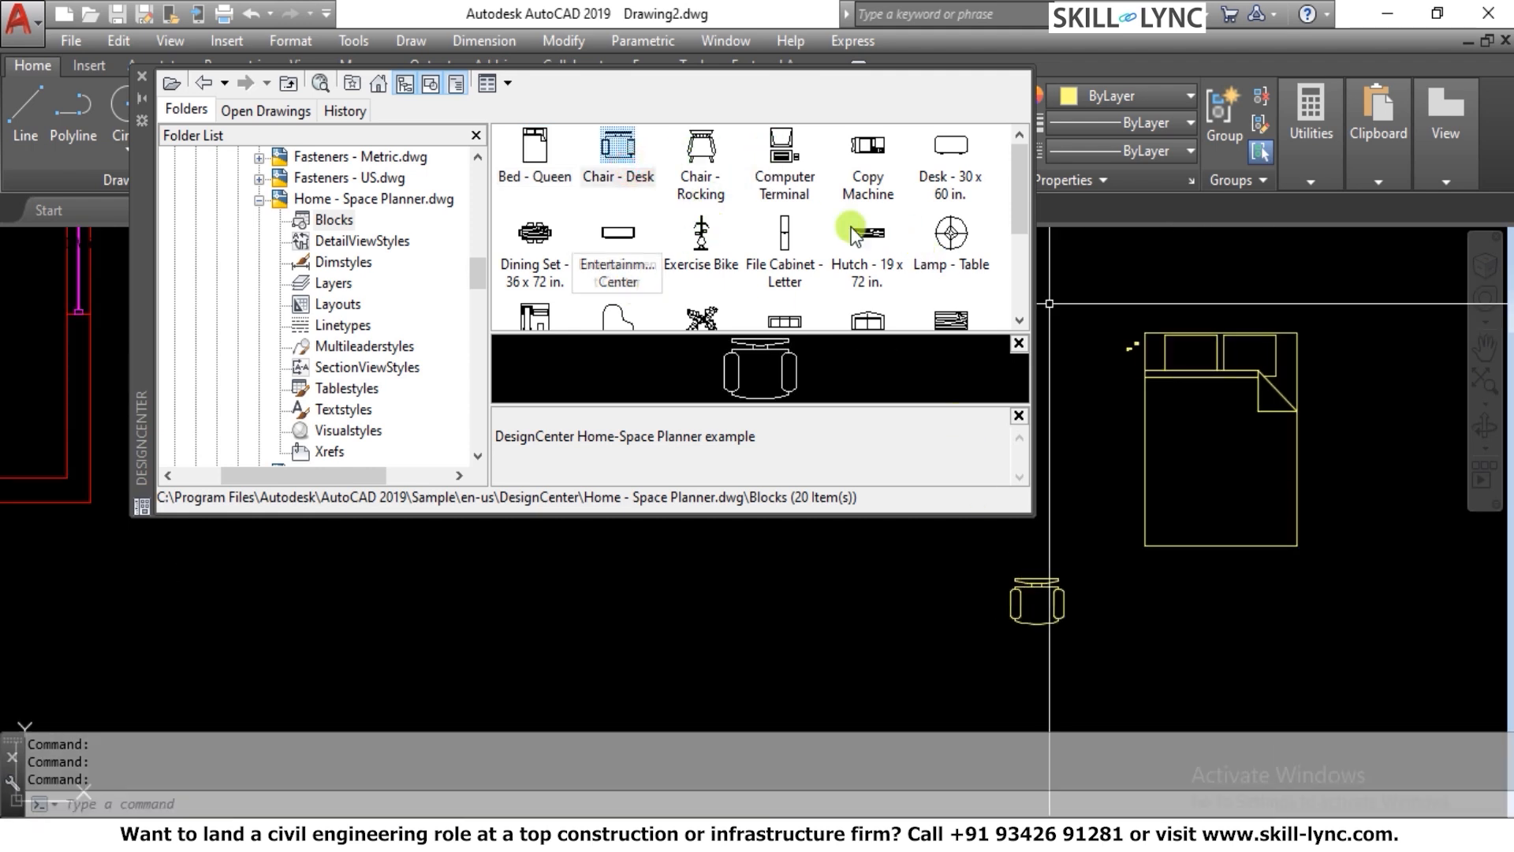
# Insert the three-seat roundback sofa, the rectangular table and the Dining Set - 36 x 72 in. blocks in a row below the bed
pyautogui.moveTo(1016, 195); pyautogui.dragTo(1015, 250)
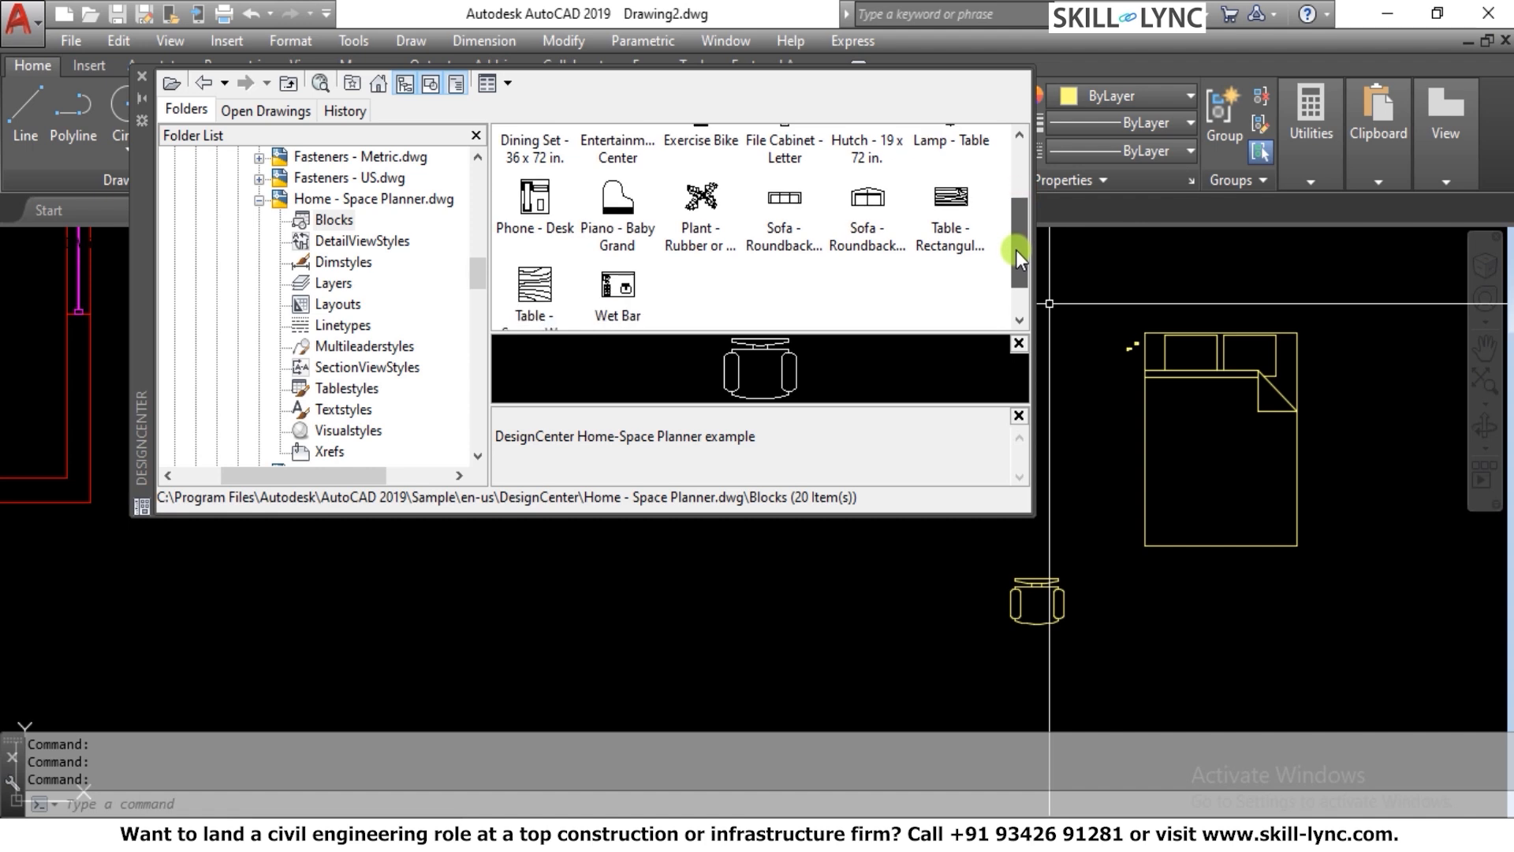
pyautogui.moveTo(785, 201); pyautogui.dragTo(828, 587)
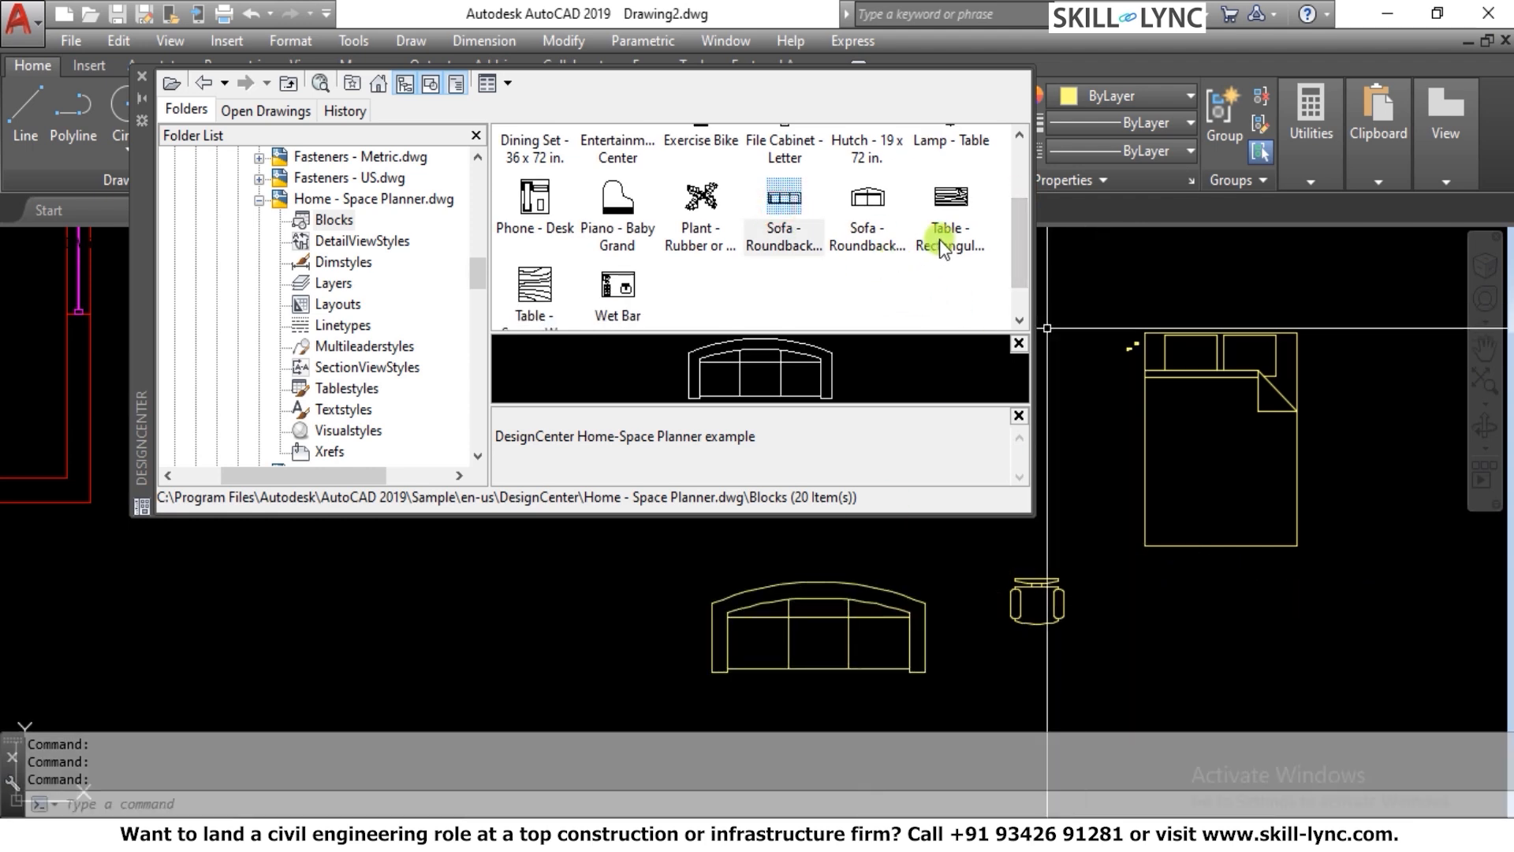
pyautogui.moveTo(941, 239); pyautogui.dragTo(1162, 605)
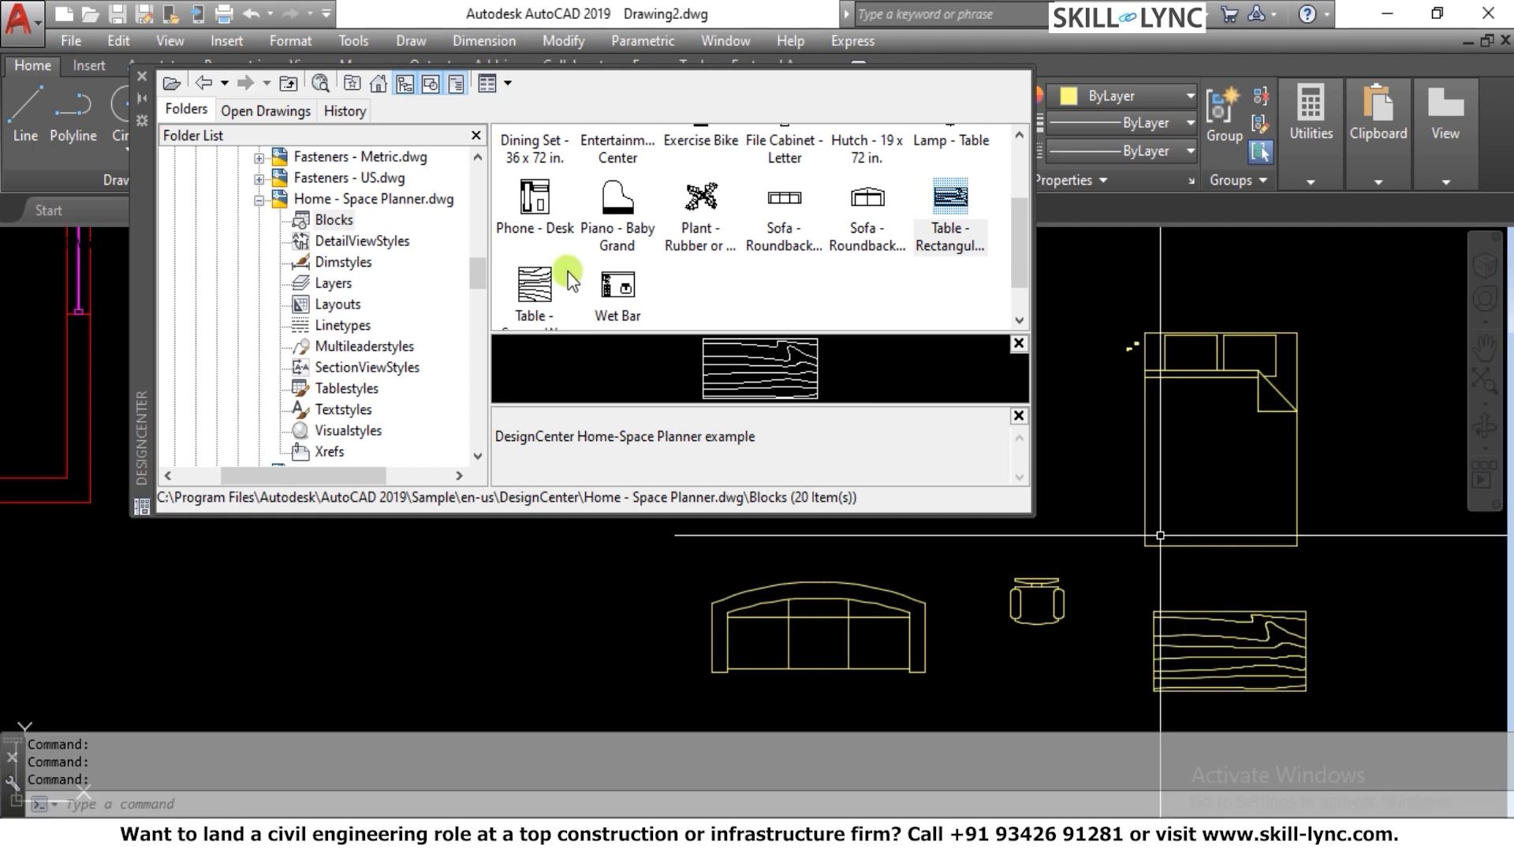
pyautogui.scroll(1, 580, 264)
pyautogui.moveTo(564, 246); pyautogui.dragTo(467, 620)
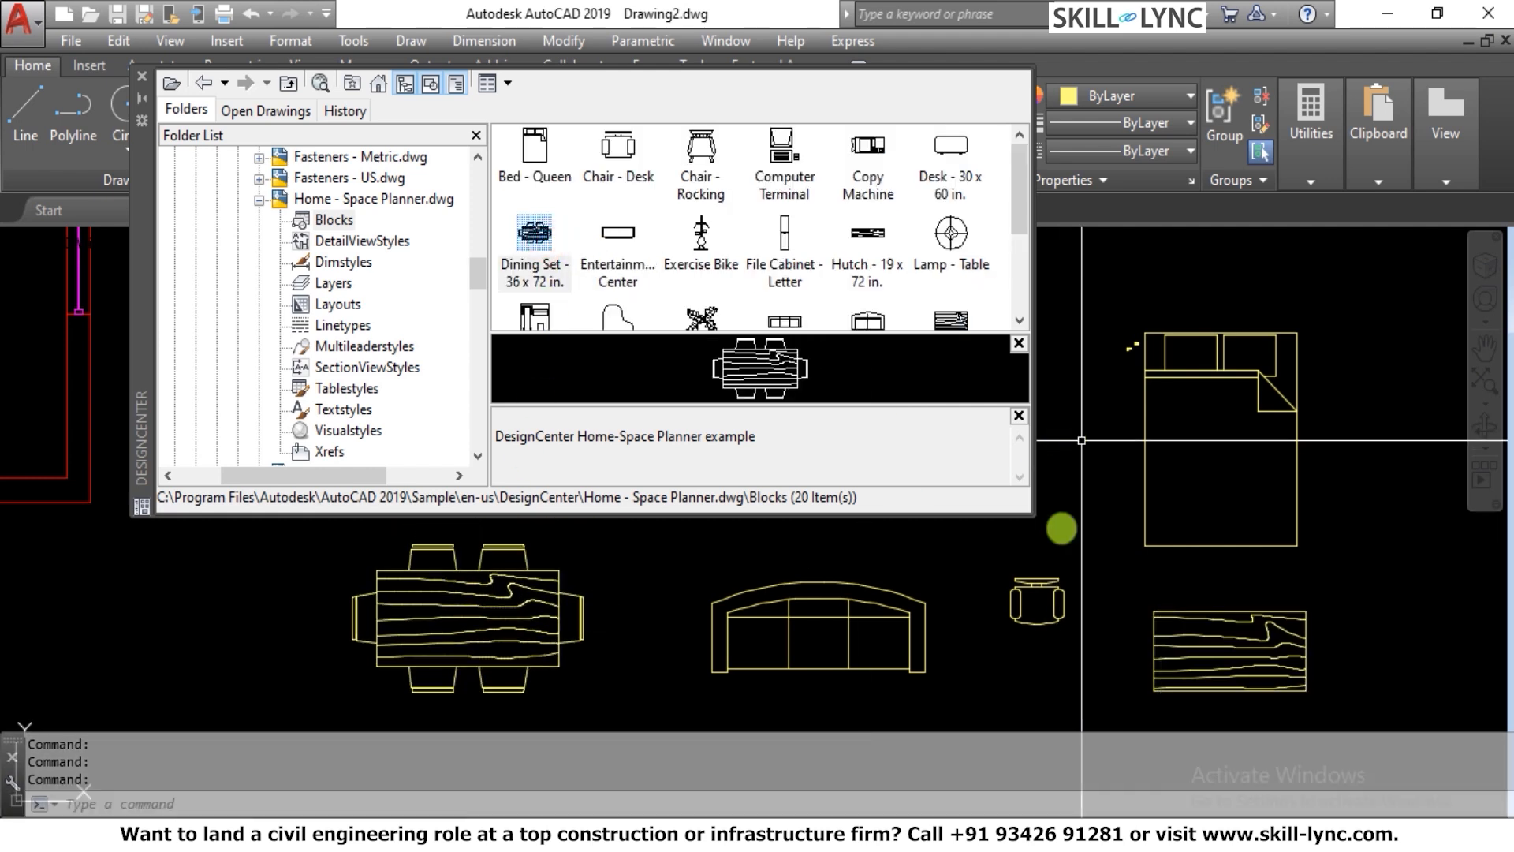
# Collapse Home - Space Planner.dwg, display the blocks of House Designer.dwg, and insert Bath Tub - 26 x 60 in. above the bed
pyautogui.moveTo(789, 834)
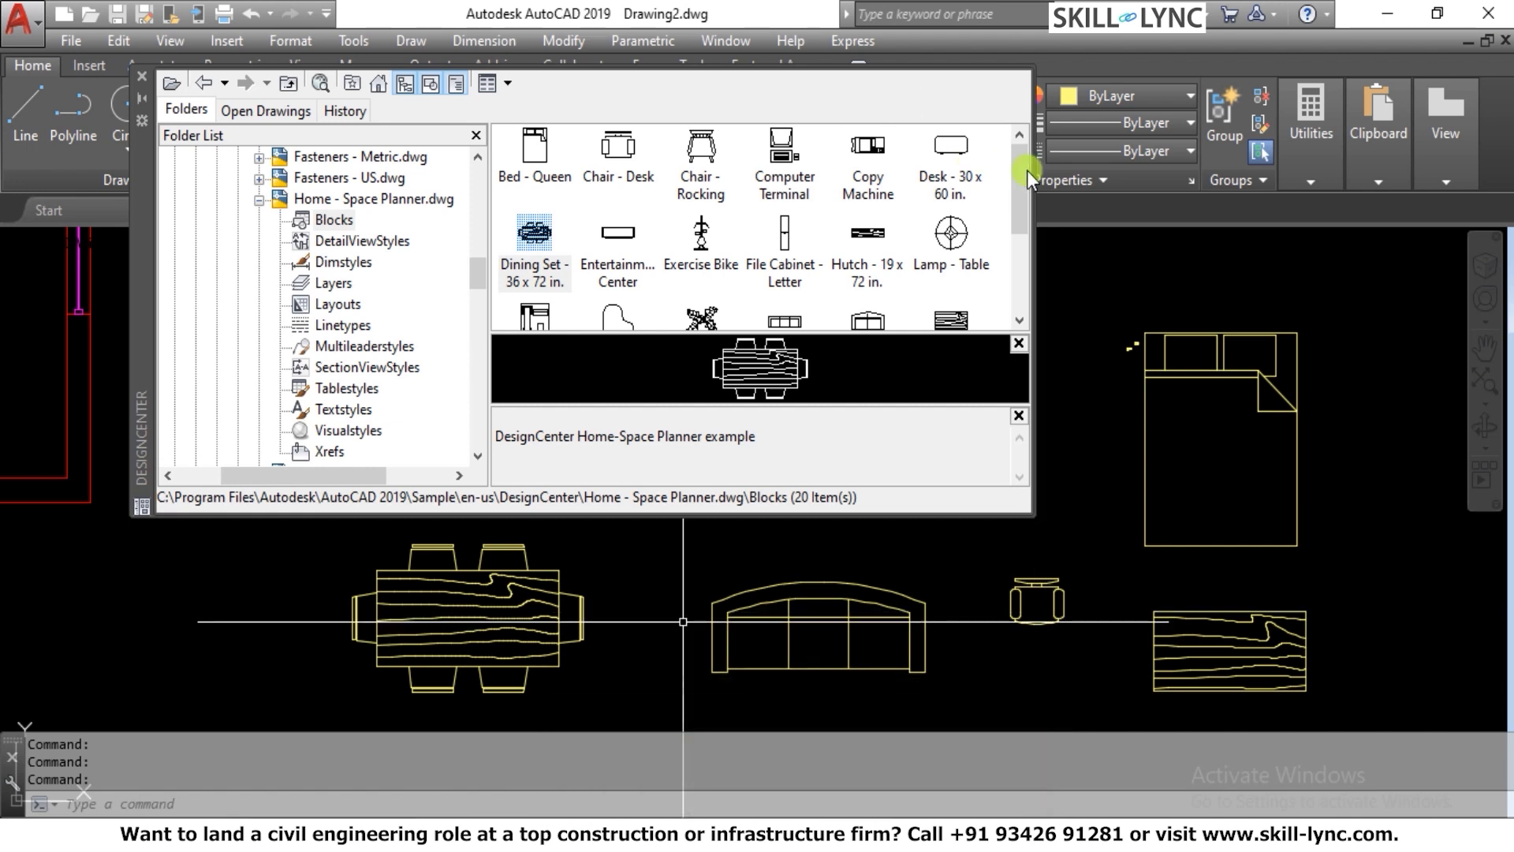
pyautogui.moveTo(1030, 182); pyautogui.dragTo(1014, 154)
pyautogui.click(258, 201)
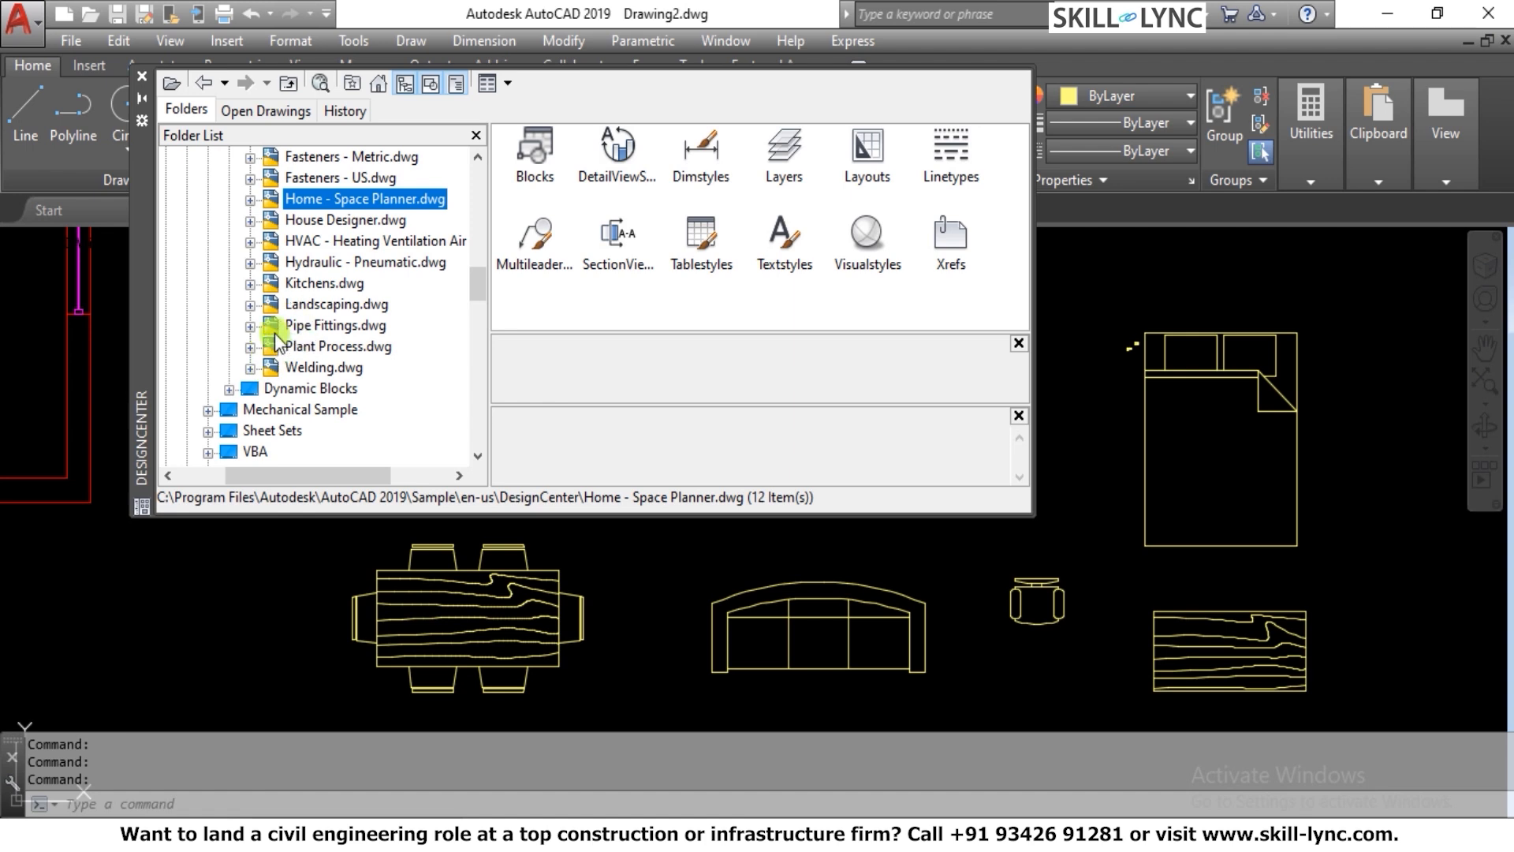
pyautogui.click(255, 223)
pyautogui.click(322, 220)
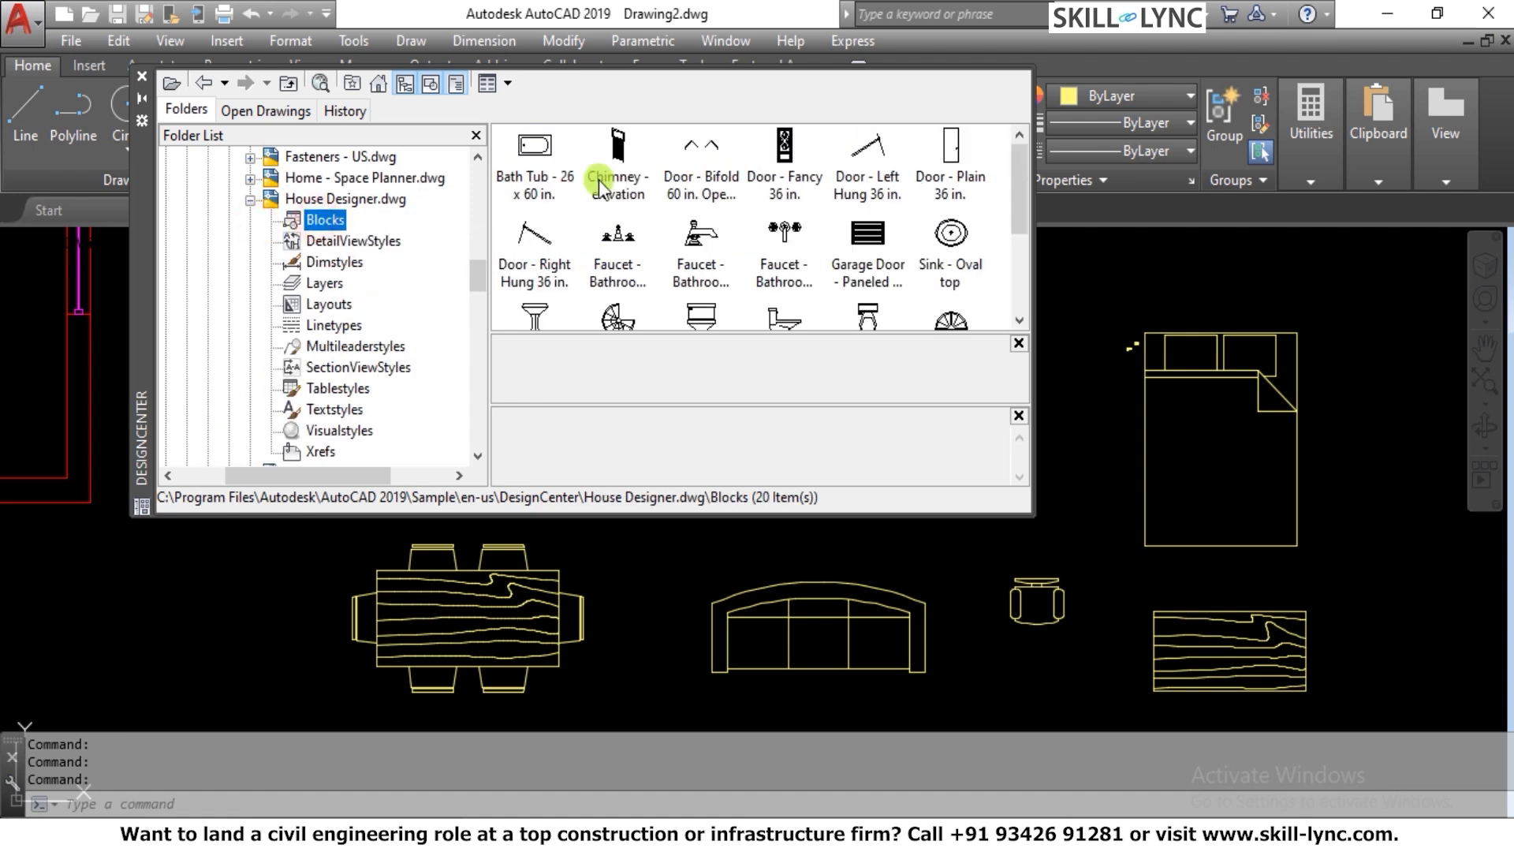
pyautogui.moveTo(532, 154)
pyautogui.mouseDown()
pyautogui.moveTo(1129, 580)
pyautogui.moveTo(1188, 221)
pyautogui.mouseUp()
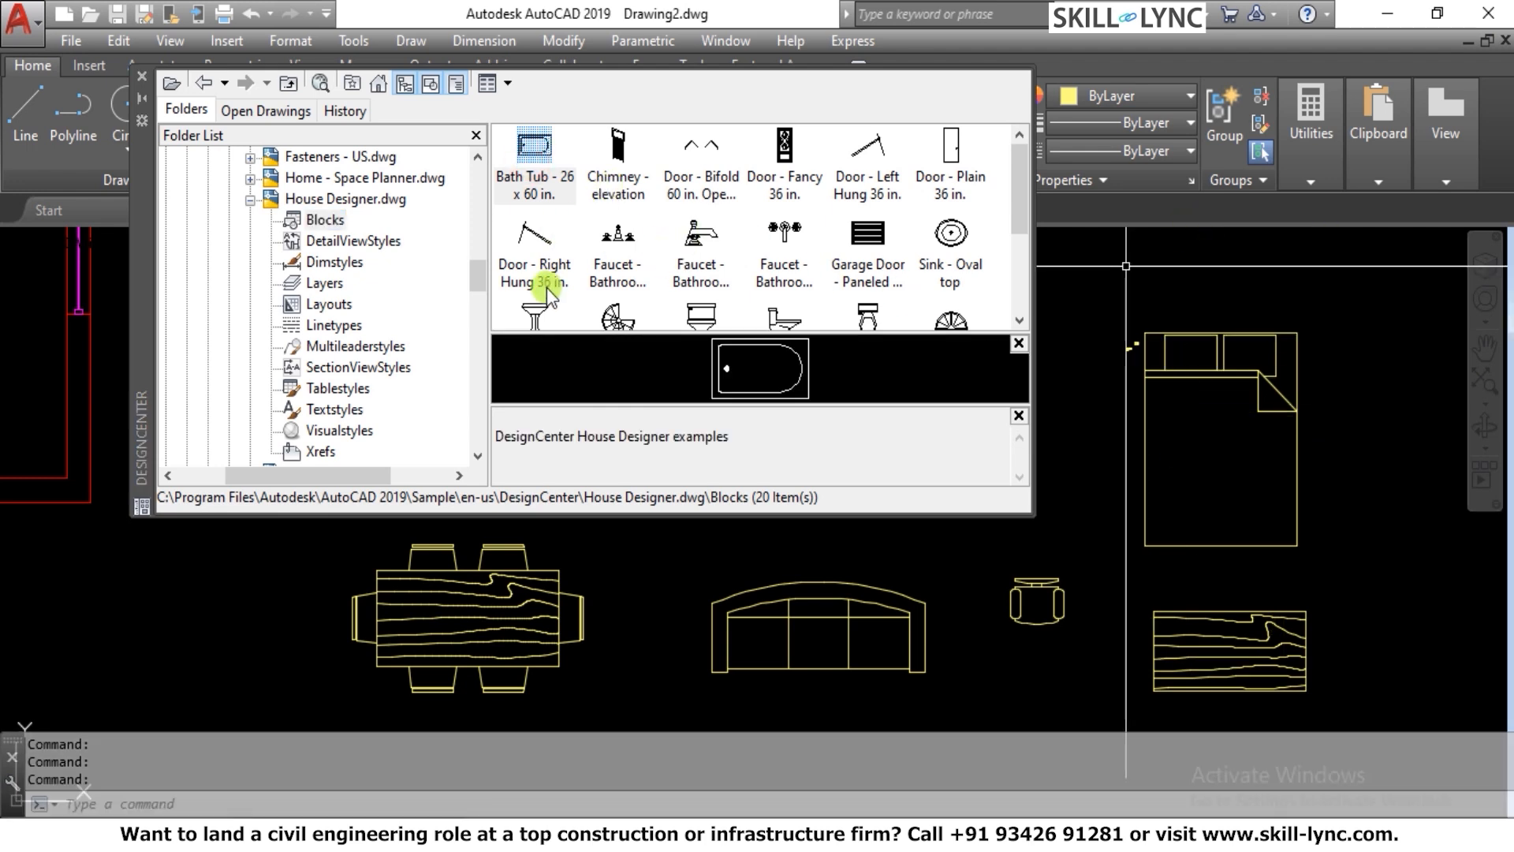
# Insert the pedestal sink and the side, top and front view toilet blocks around the furniture
pyautogui.moveTo(534, 313); pyautogui.dragTo(159, 656)
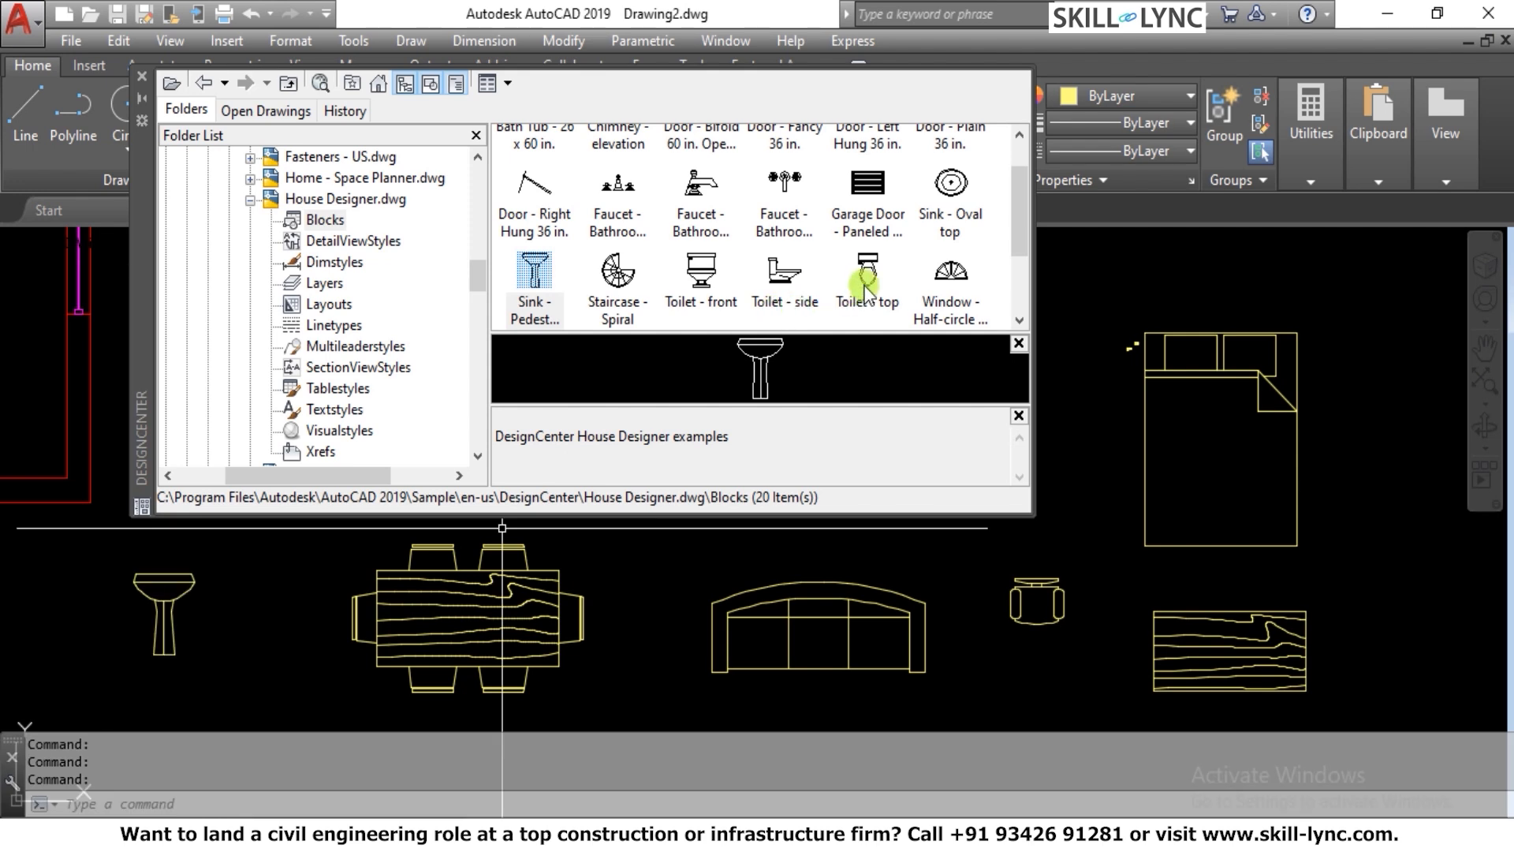
pyautogui.moveTo(788, 292); pyautogui.dragTo(1370, 415)
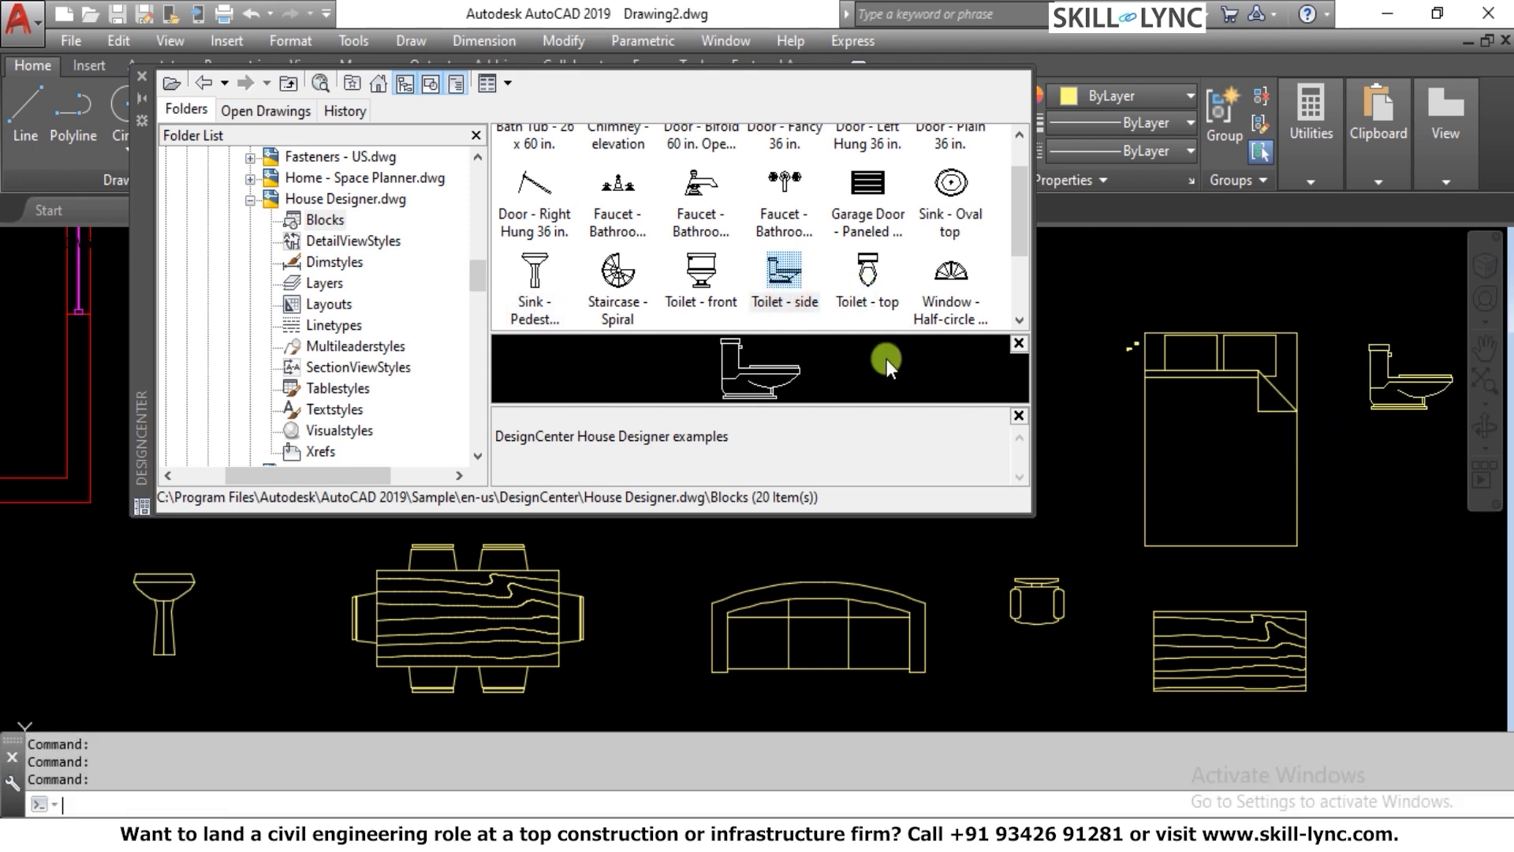
pyautogui.moveTo(867, 272); pyautogui.dragTo(1379, 519)
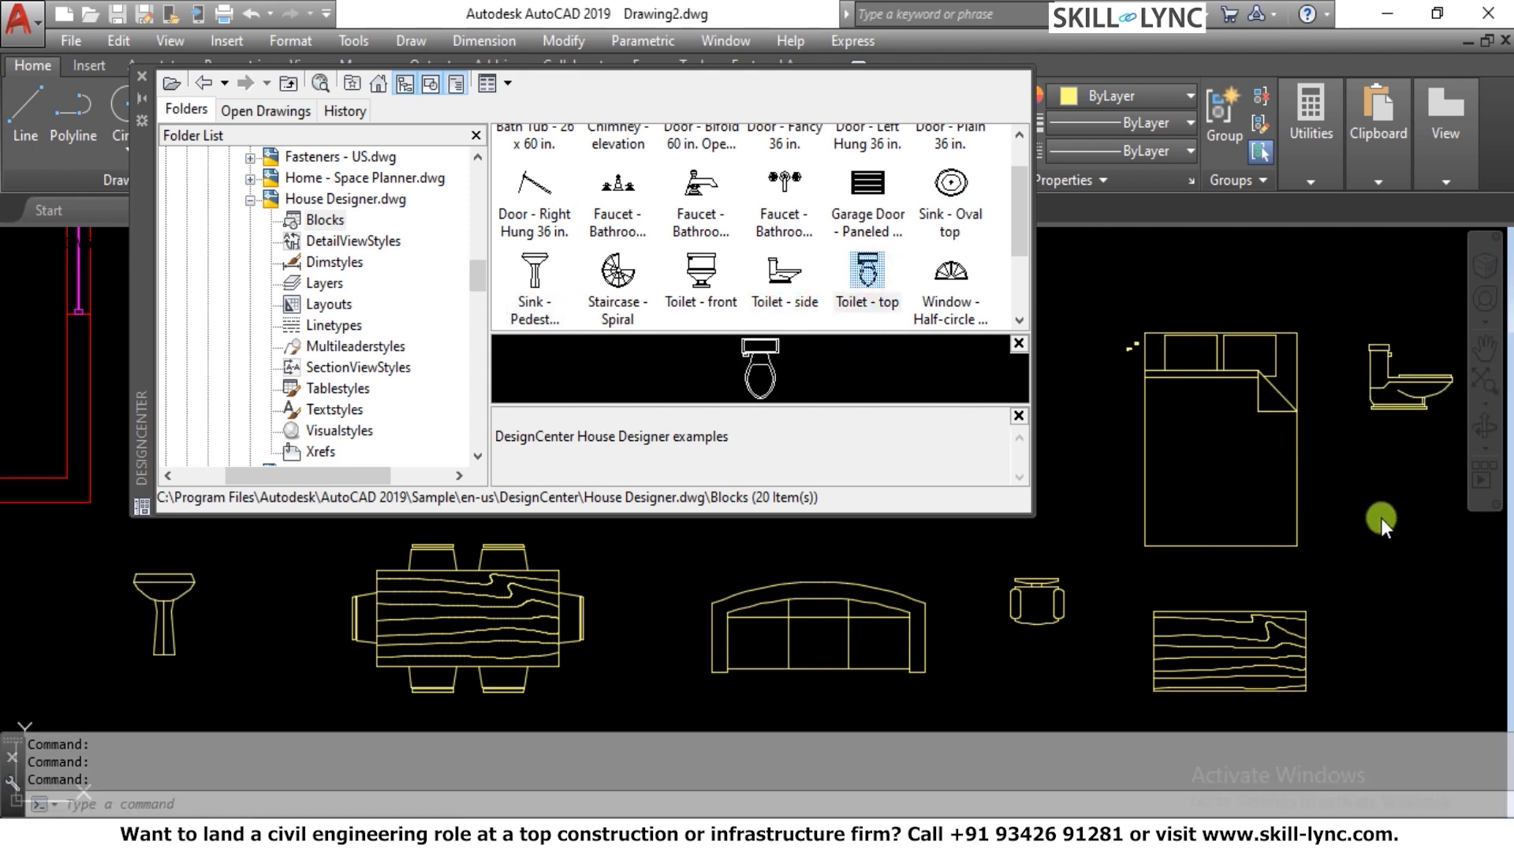
pyautogui.click(700, 284)
pyautogui.moveTo(700, 288); pyautogui.dragTo(631, 552)
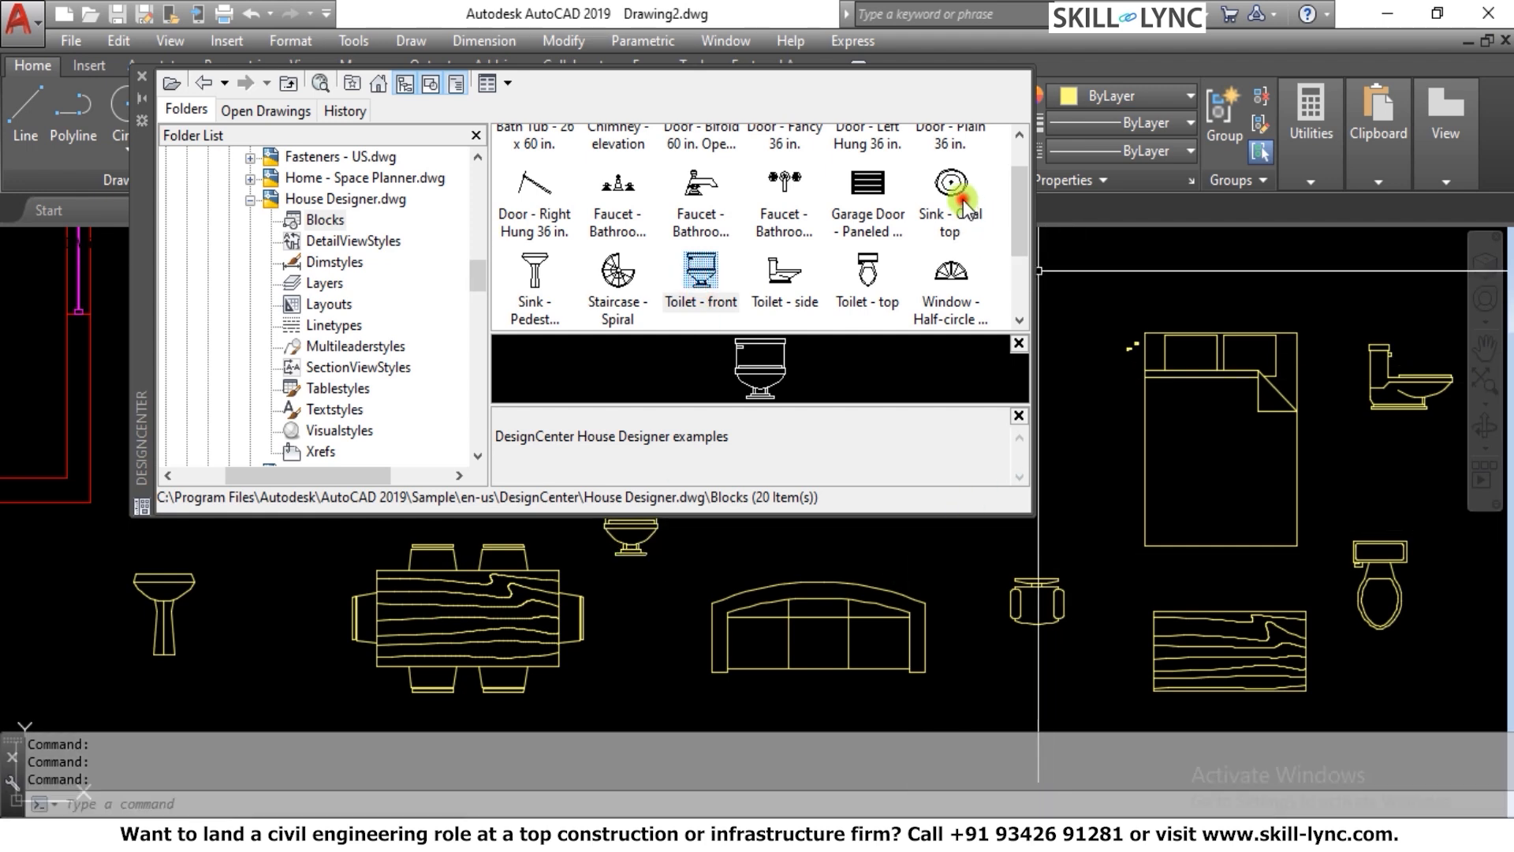
# Insert the Sink - Oval top block beside the bed and the three bathroom faucet blocks above it
pyautogui.moveTo(958, 192); pyautogui.dragTo(1082, 398)
pyautogui.click(704, 209)
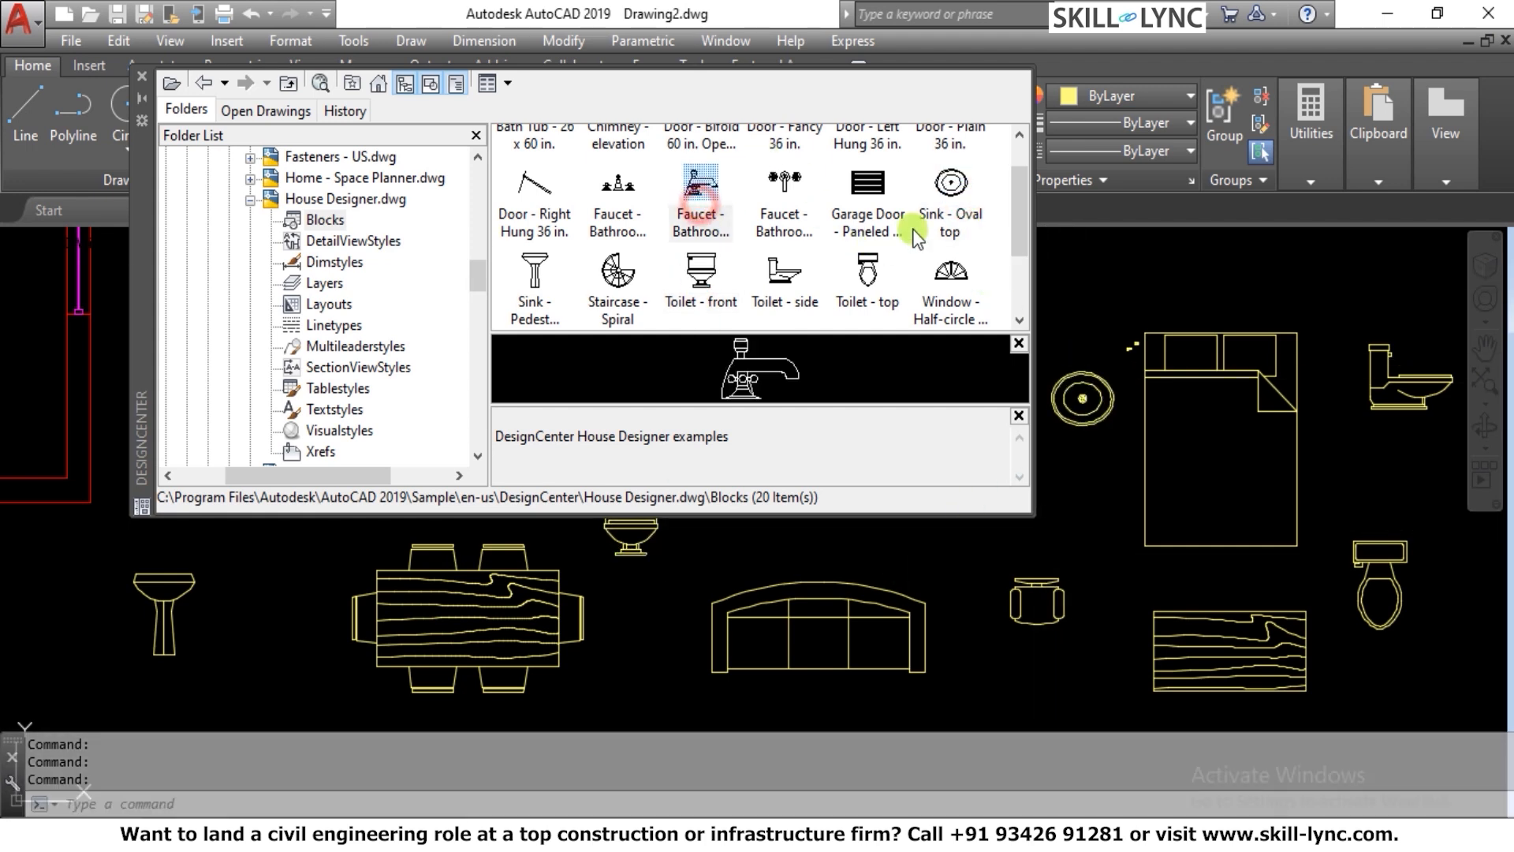
pyautogui.moveTo(704, 209); pyautogui.dragTo(1120, 275)
pyautogui.moveTo(606, 241); pyautogui.dragTo(1205, 260)
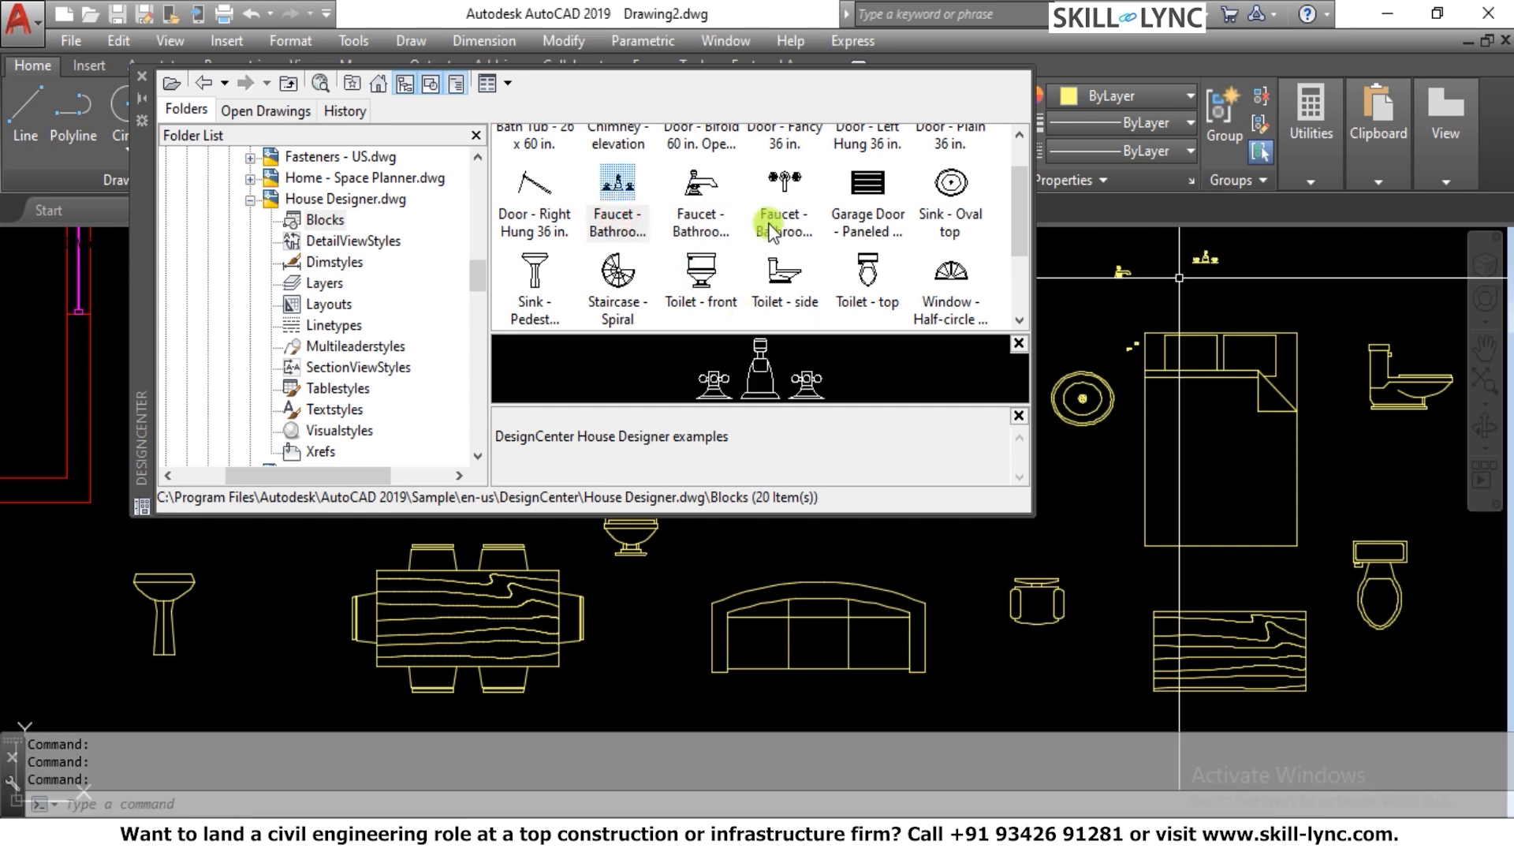
pyautogui.moveTo(791, 209); pyautogui.dragTo(1310, 290)
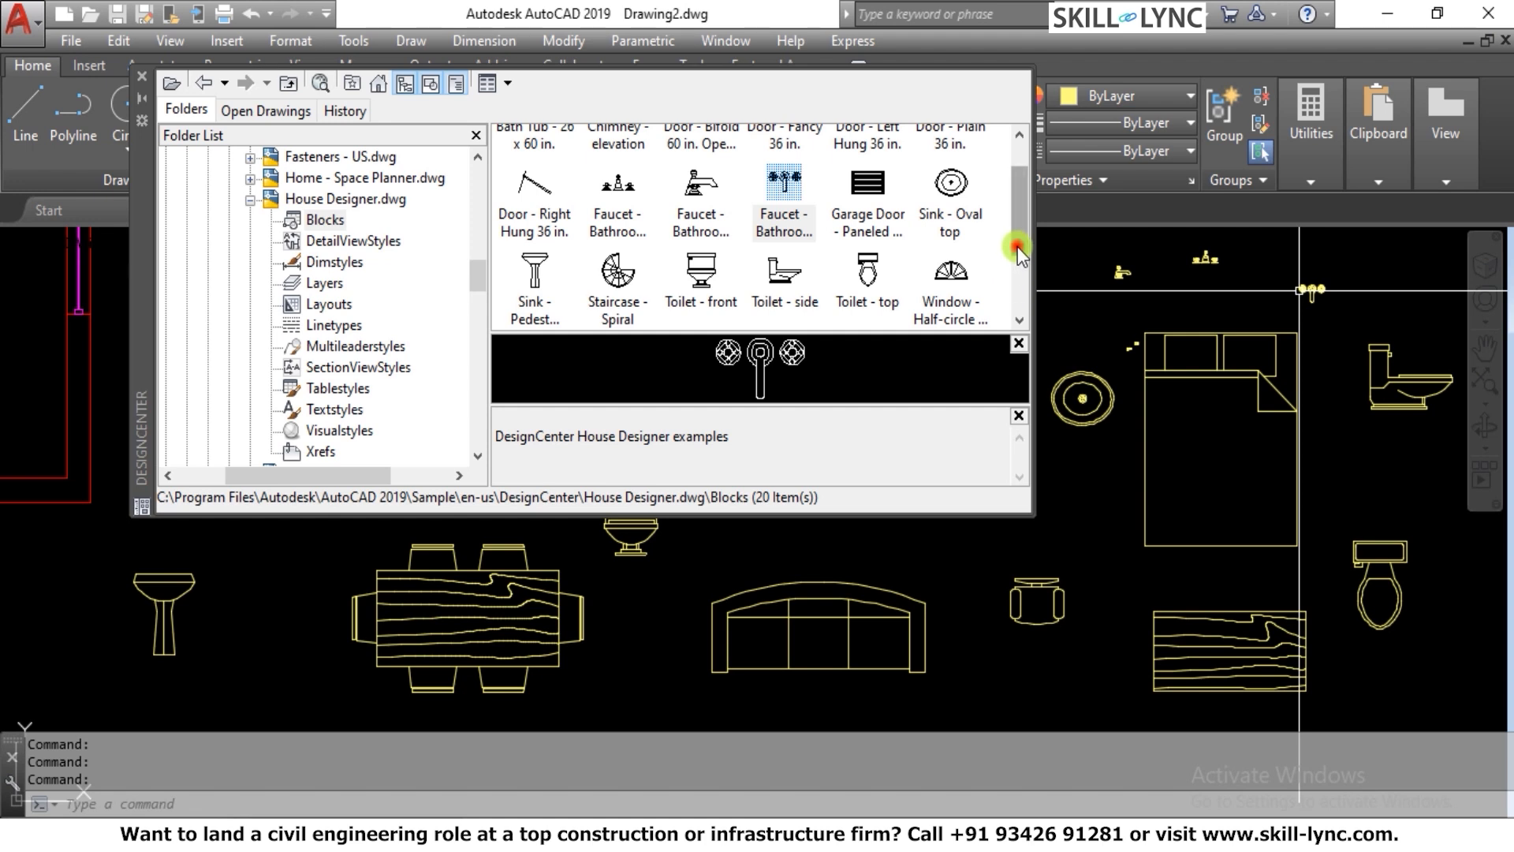
pyautogui.moveTo(1017, 246); pyautogui.dragTo(1014, 215)
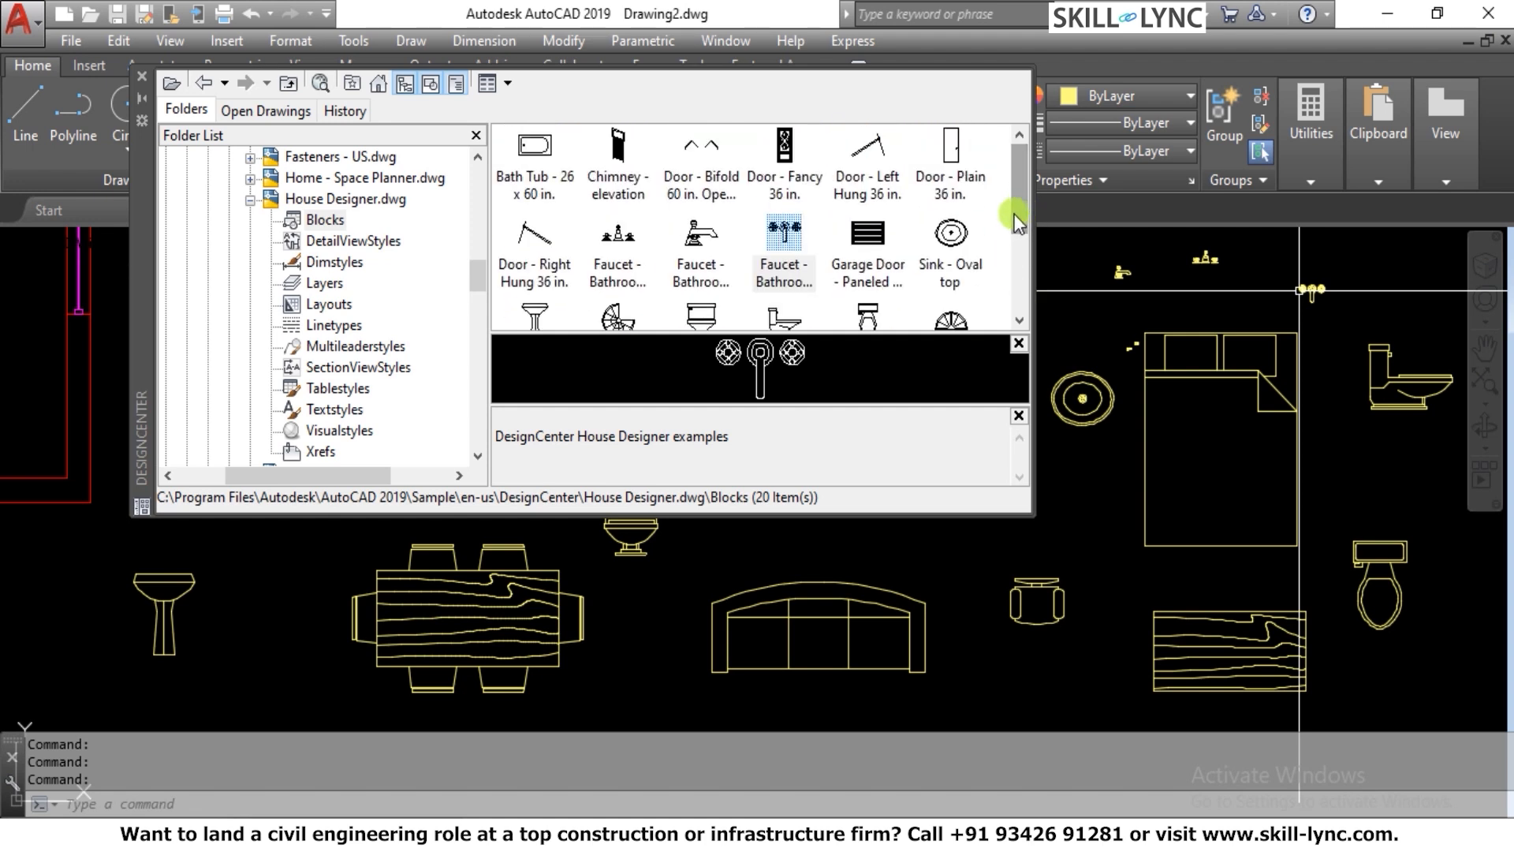
# Close DesignCenter, reopen it with the ADC command, and close it again with no command active
pyautogui.click(144, 77)
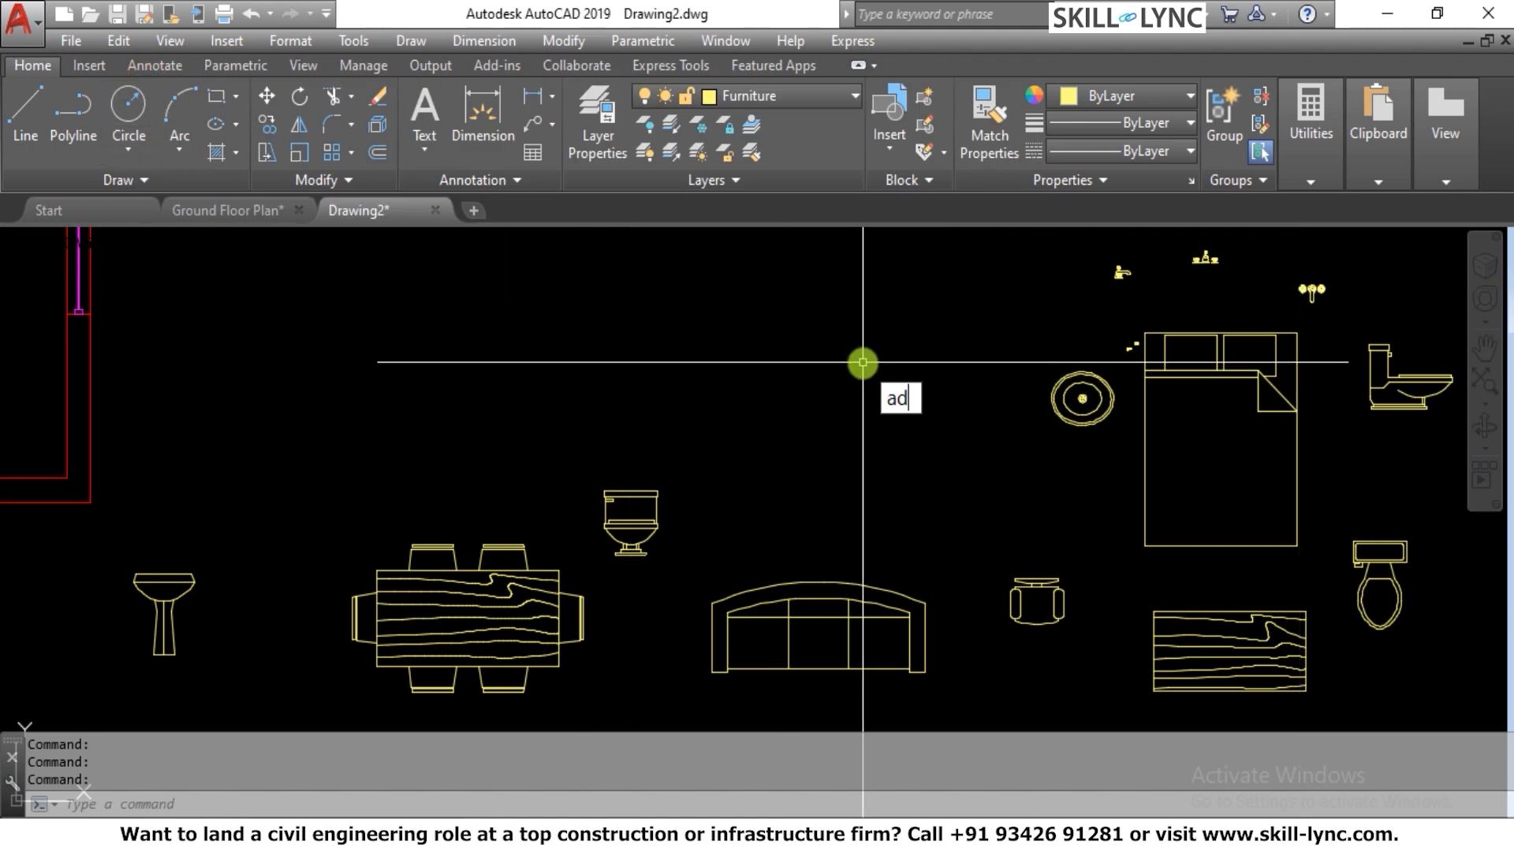
pyautogui.write('ADC')
pyautogui.press('Return')
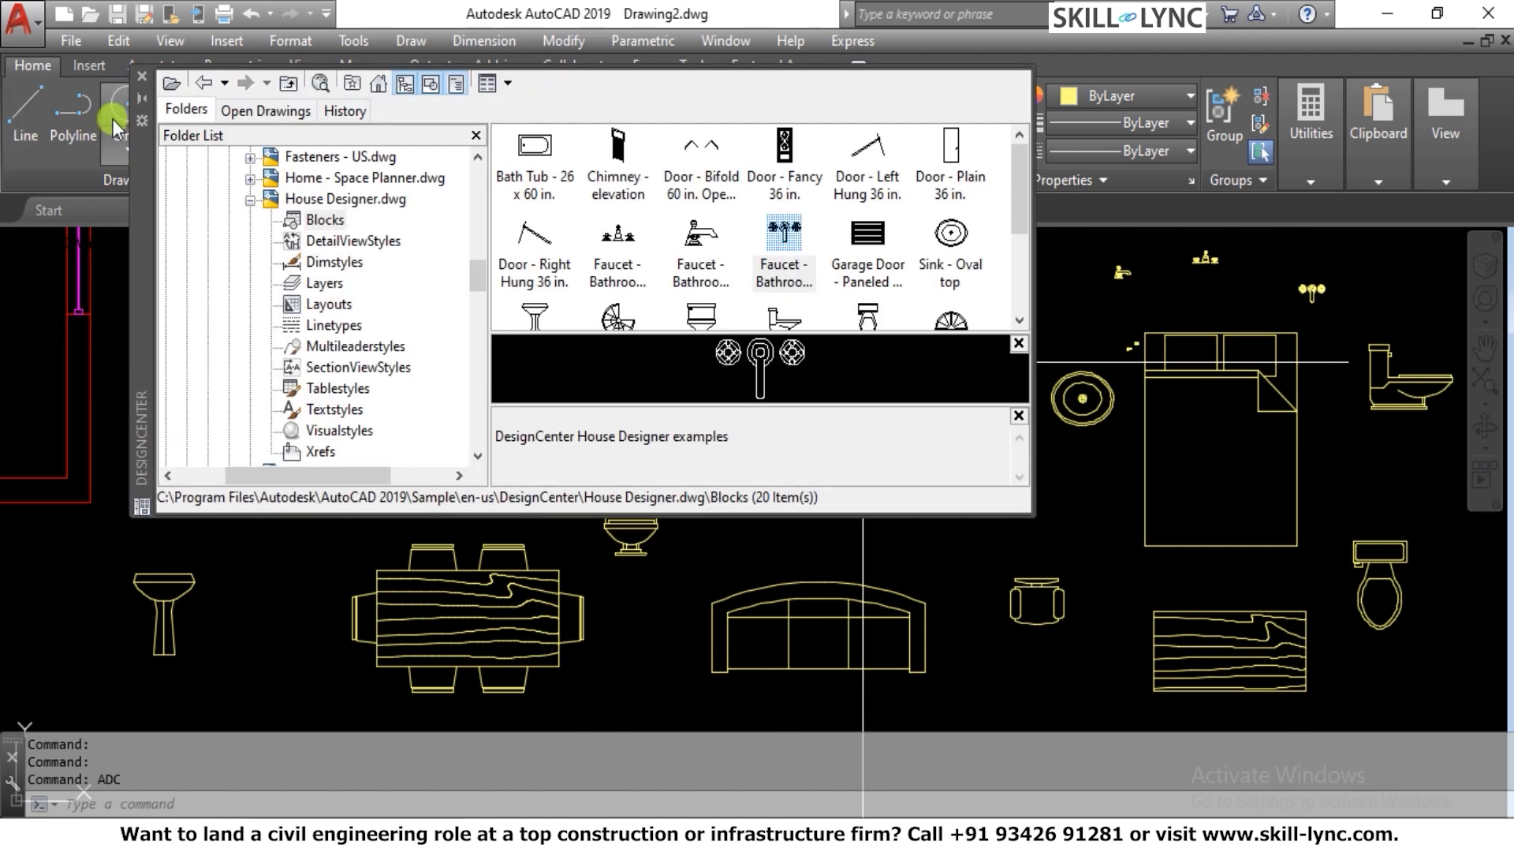
pyautogui.click(146, 78)
pyautogui.press('Escape')
pyautogui.press('Escape')
pyautogui.press('Escape')
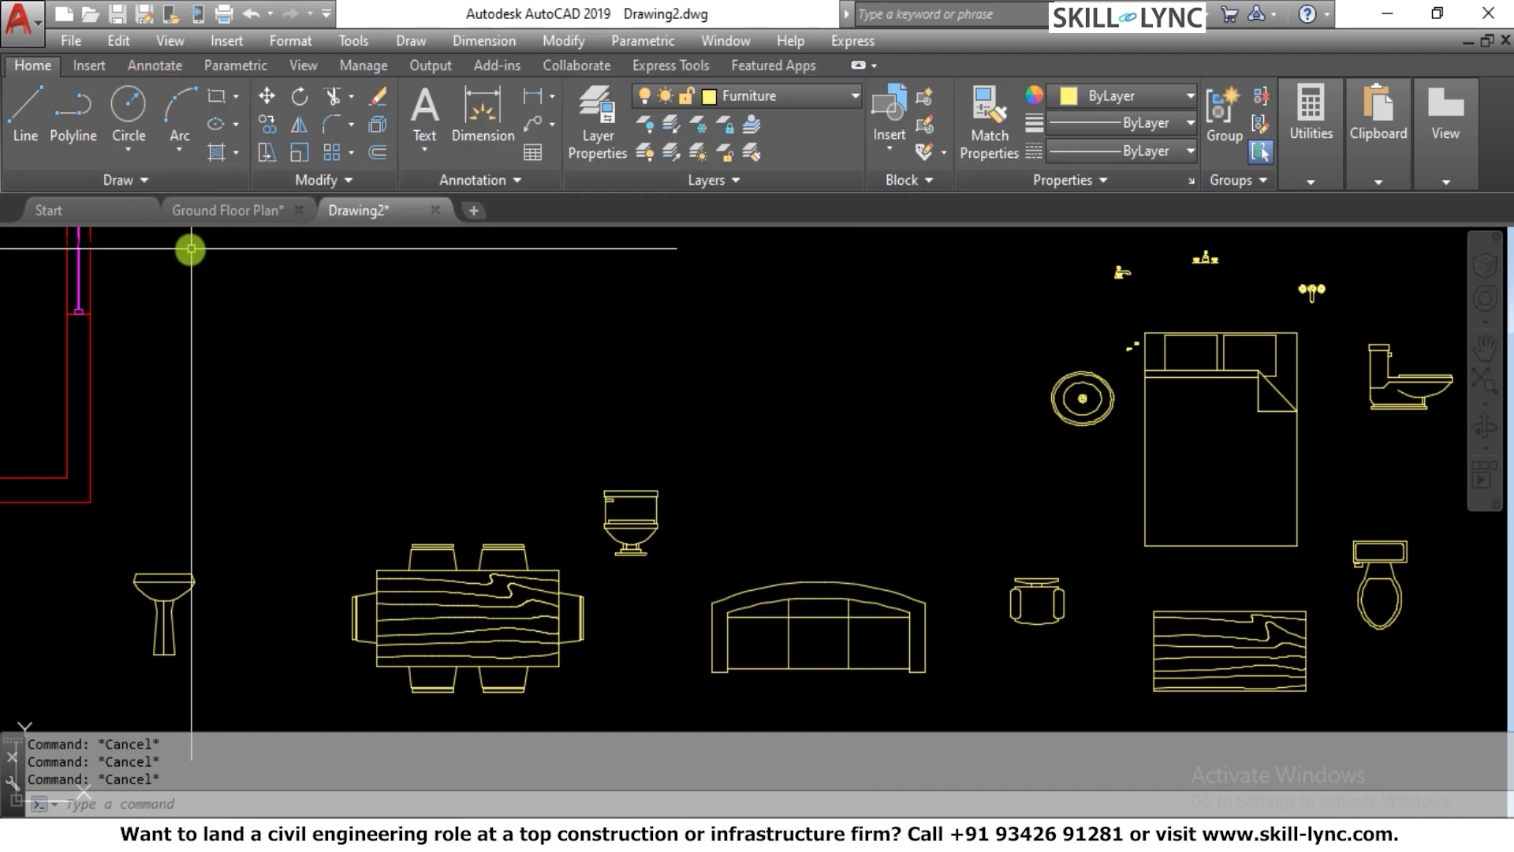
# Look through the gallery of blocks available for insertion in the current drawing
pyautogui.click(93, 65)
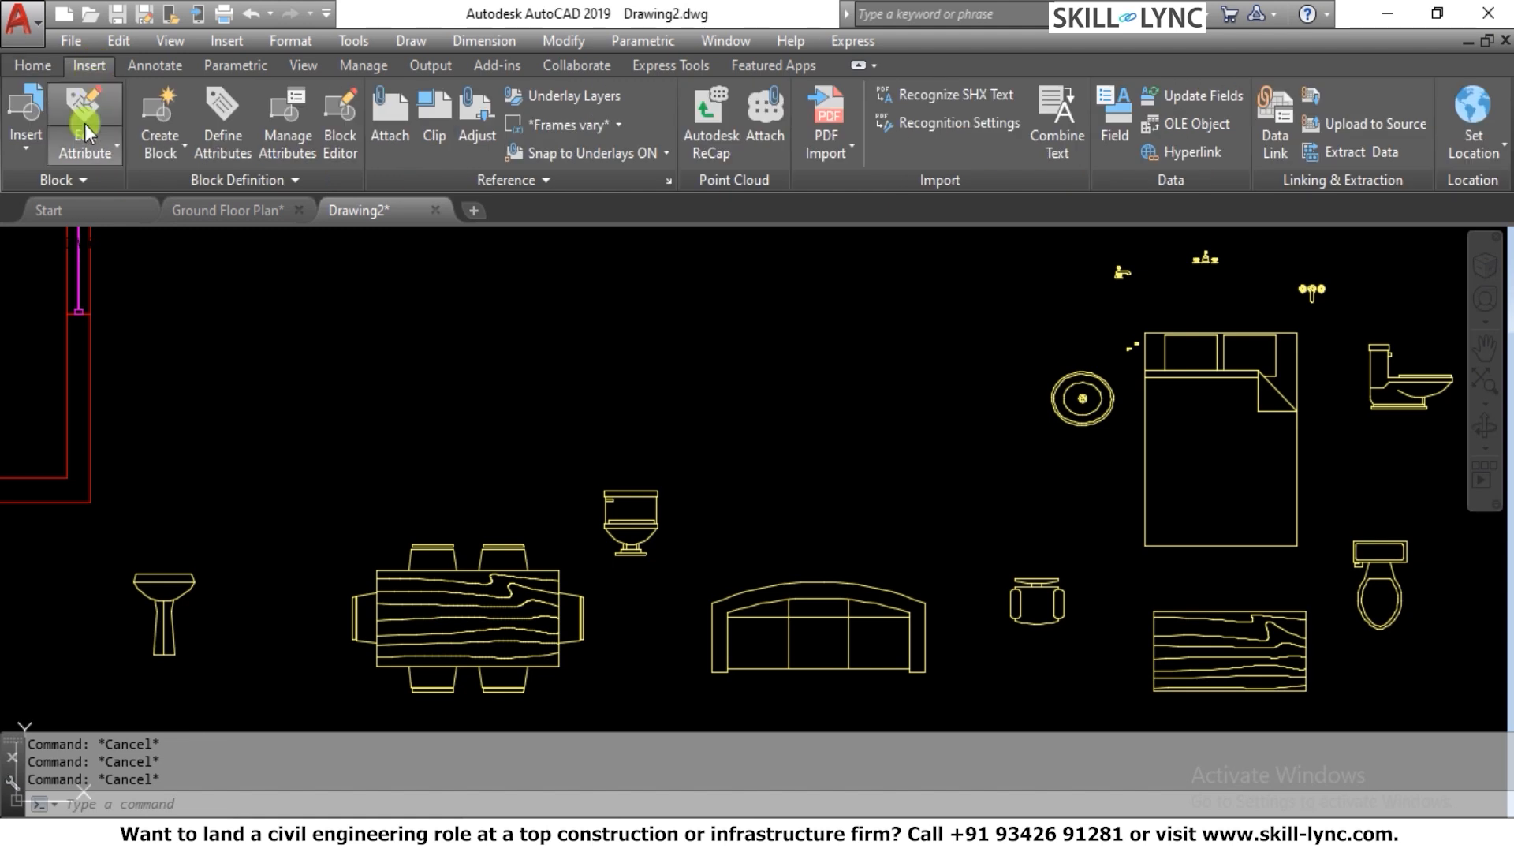
pyautogui.click(19, 159)
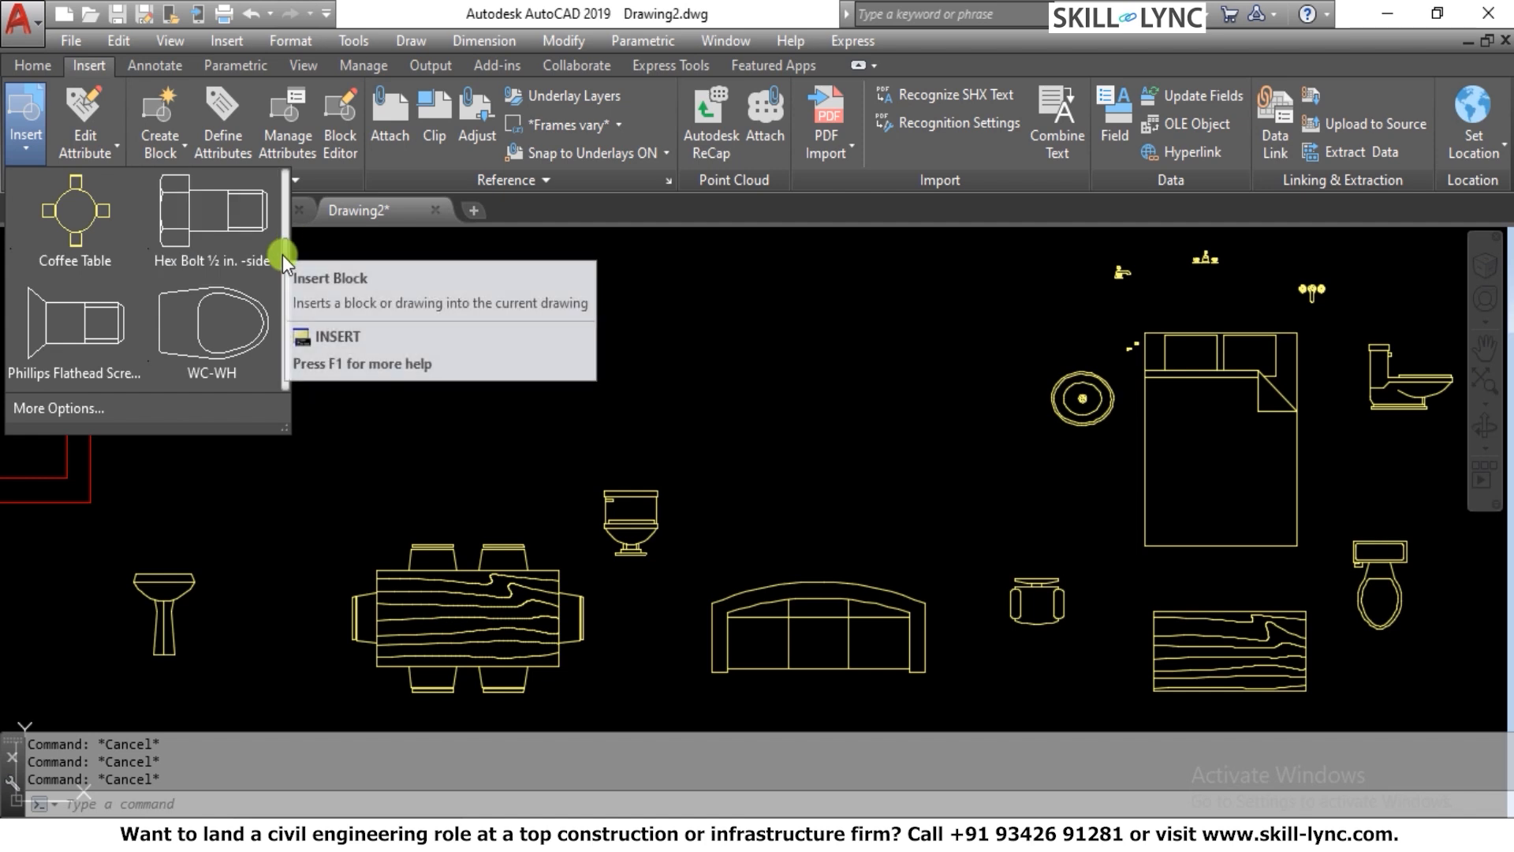
pyautogui.moveTo(282, 254)
pyautogui.mouseDown()
pyautogui.moveTo(280, 391)
pyautogui.moveTo(290, 233)
pyautogui.moveTo(278, 356)
pyautogui.moveTo(271, 244)
pyautogui.mouseUp()
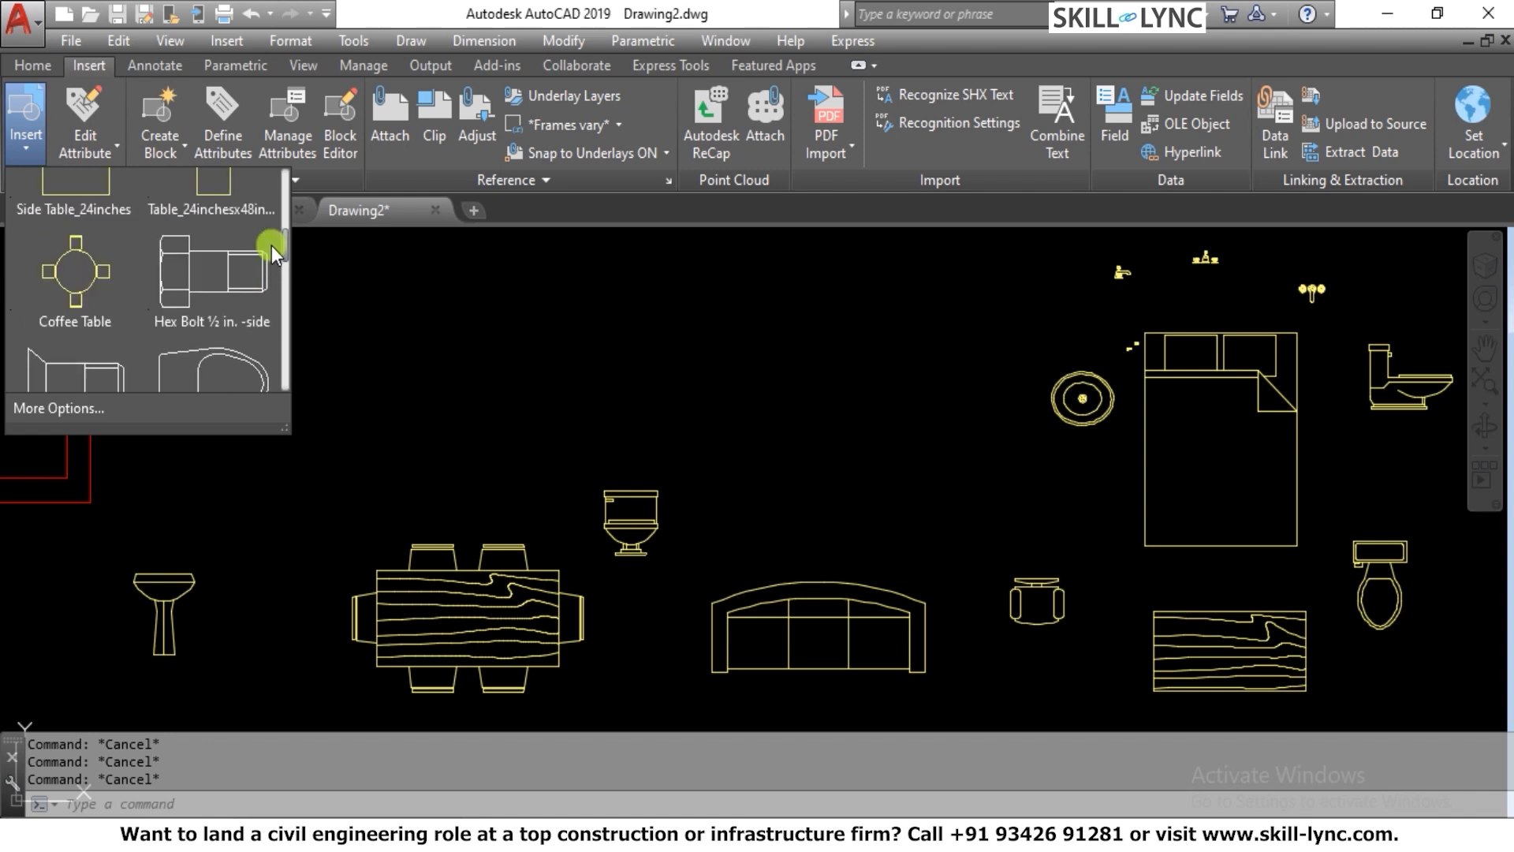
pyautogui.click(438, 309)
pyautogui.click(378, 345)
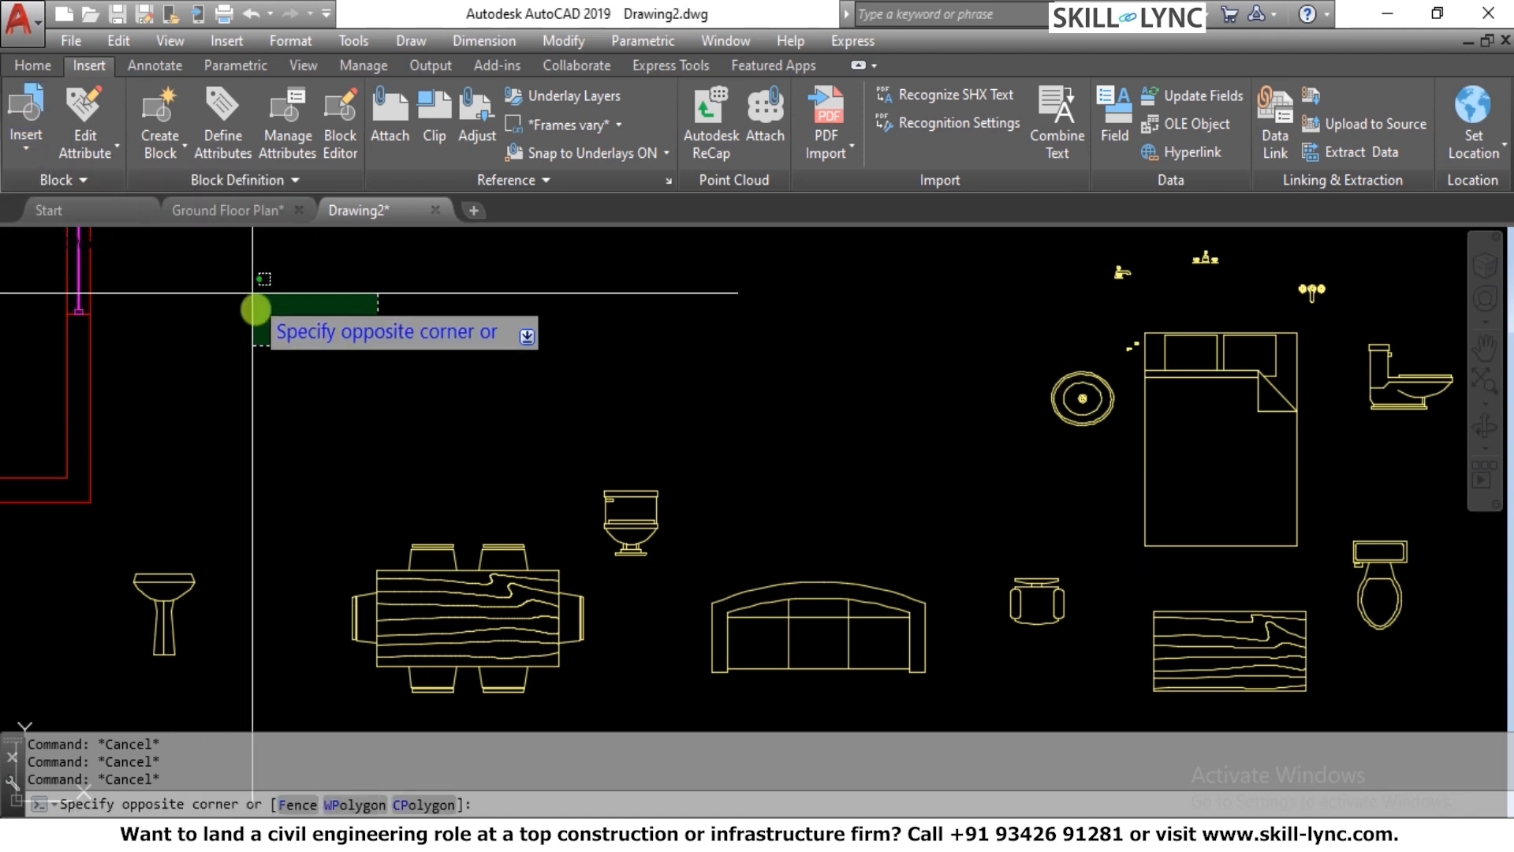
# Examine the Create Block and Write Block options, the other block definition commands and the Block Editor's list of editable blocks
pyautogui.click(180, 139)
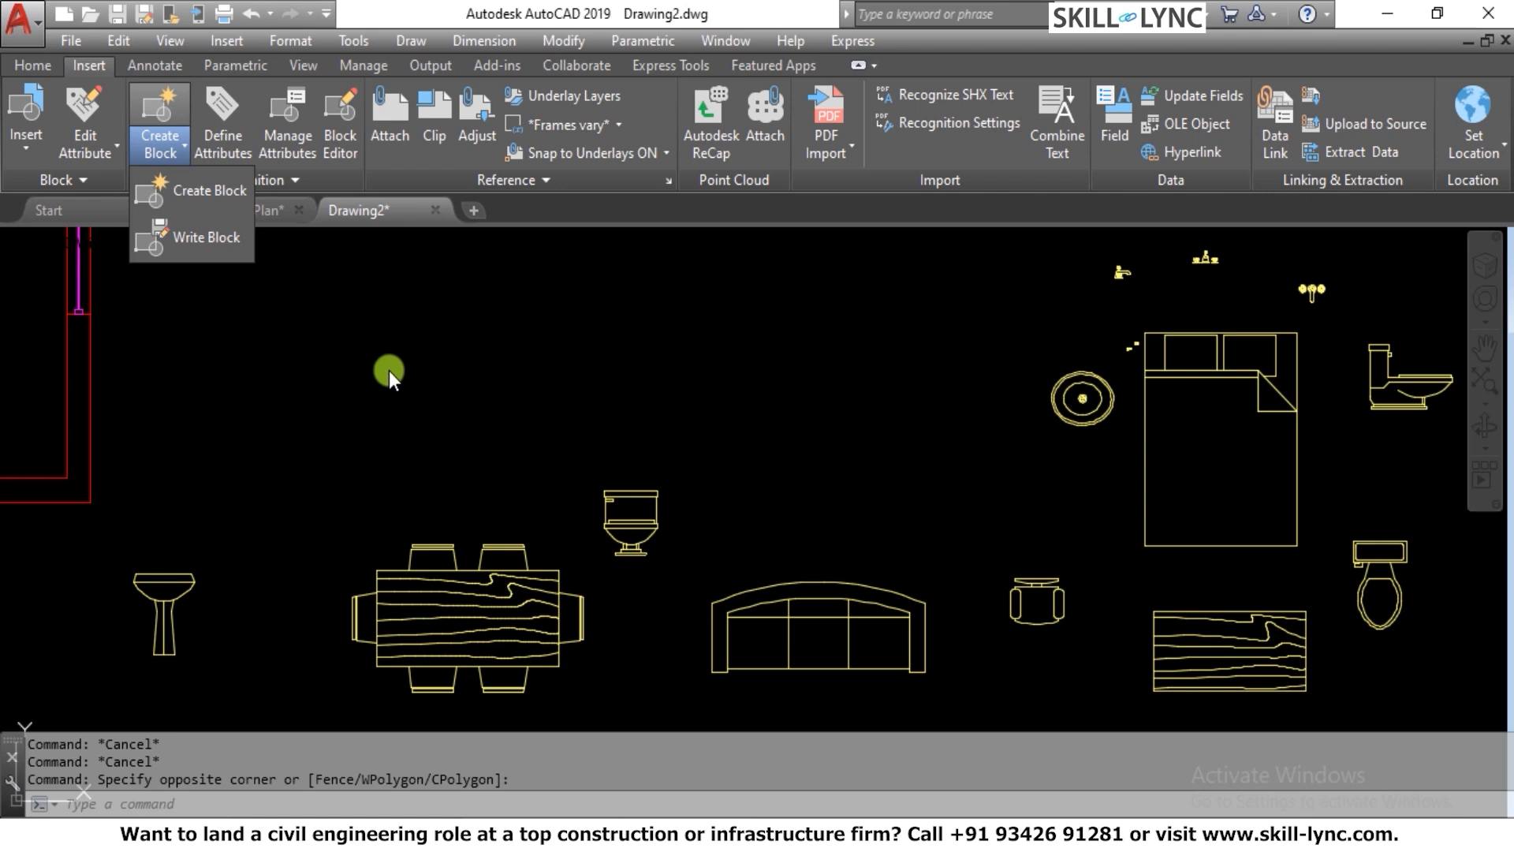
pyautogui.click(389, 369)
pyautogui.click(389, 338)
pyautogui.click(314, 375)
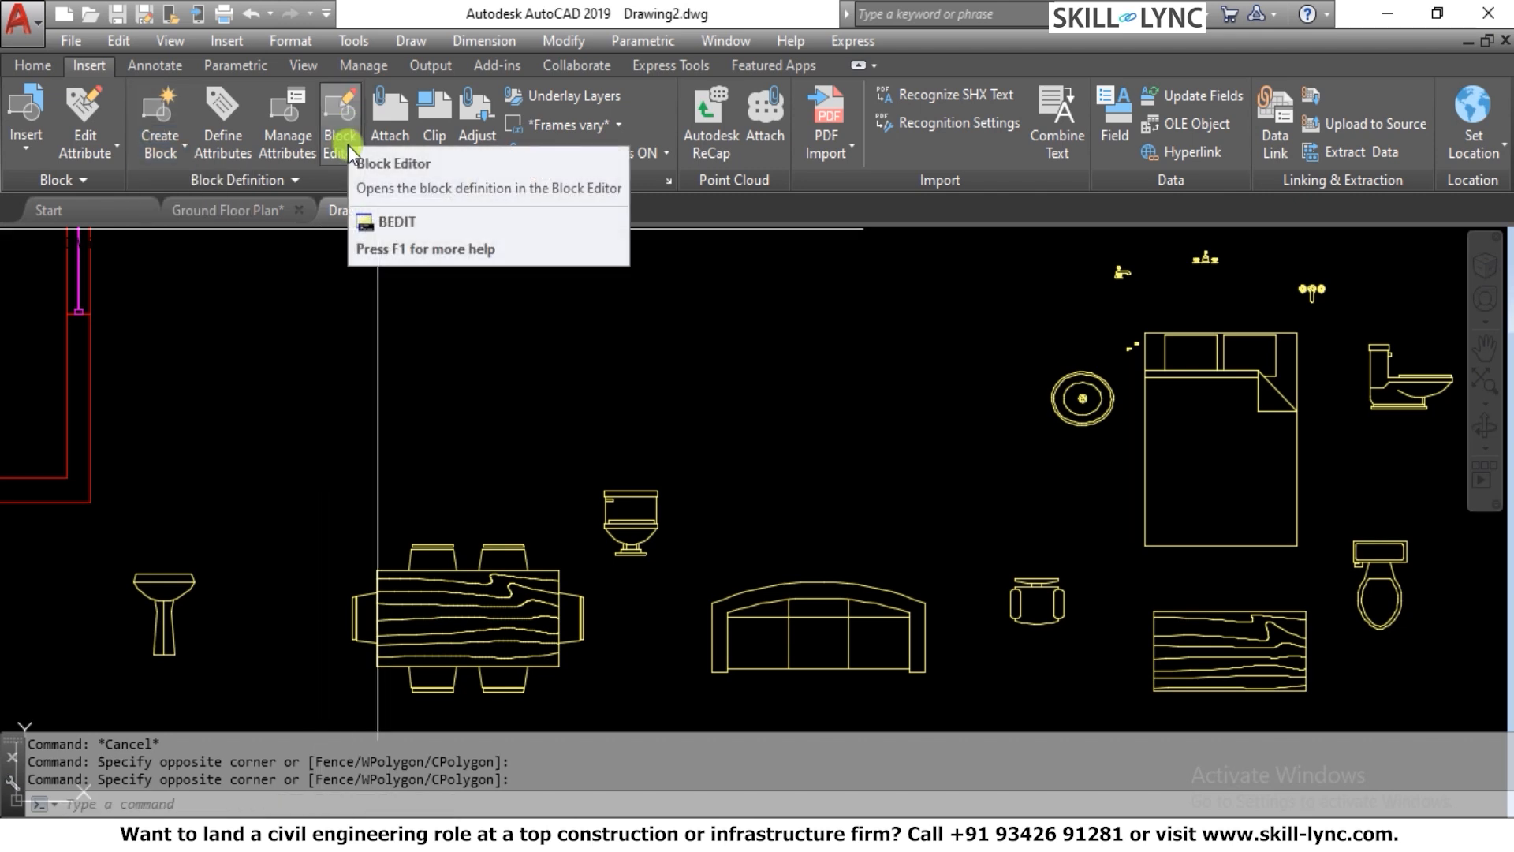
pyautogui.click(300, 186)
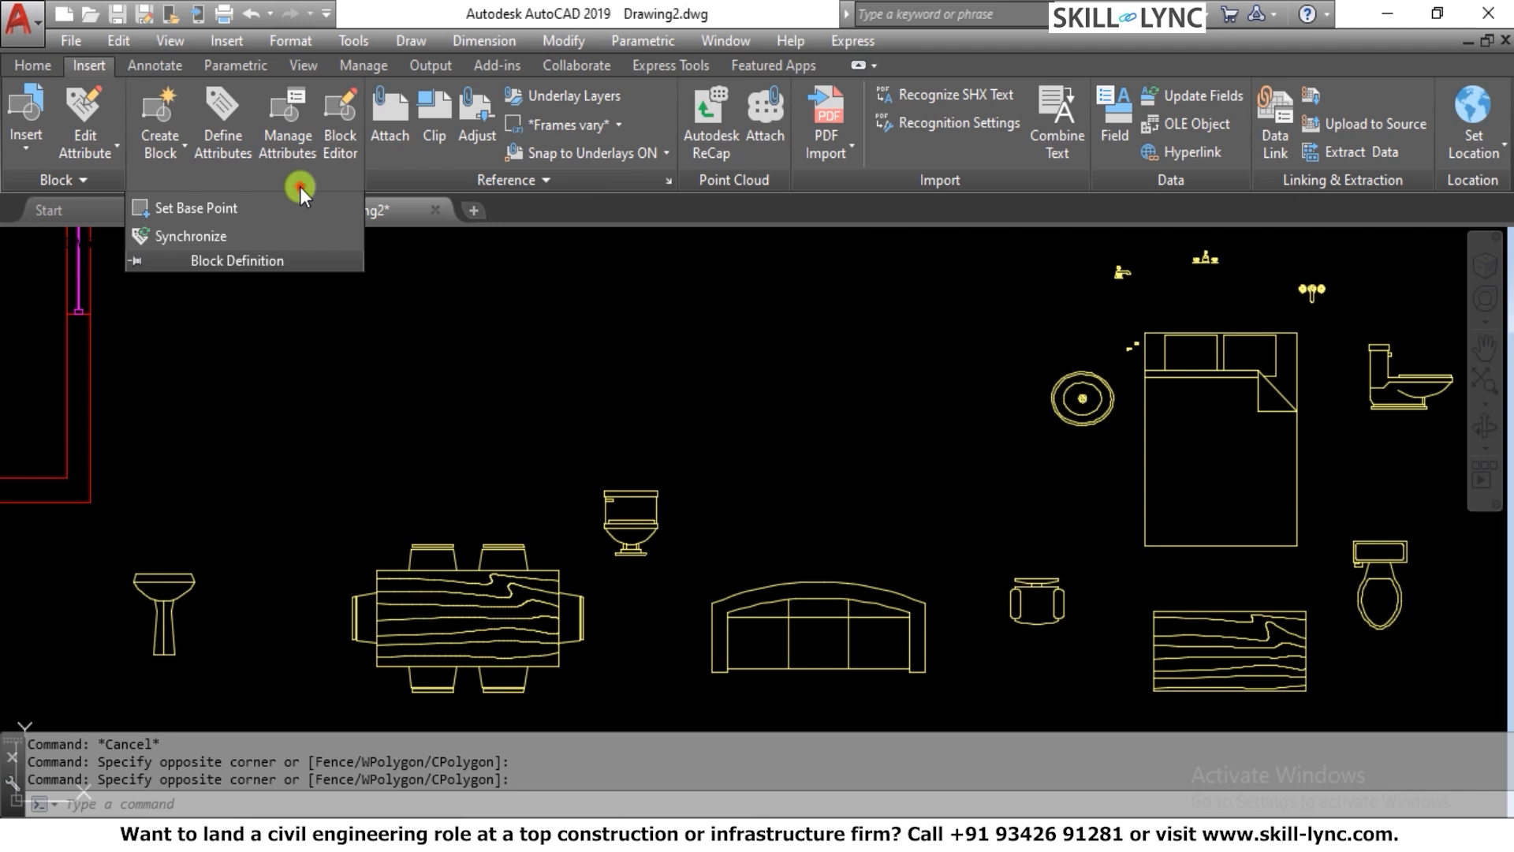
pyautogui.click(603, 349)
pyautogui.click(515, 416)
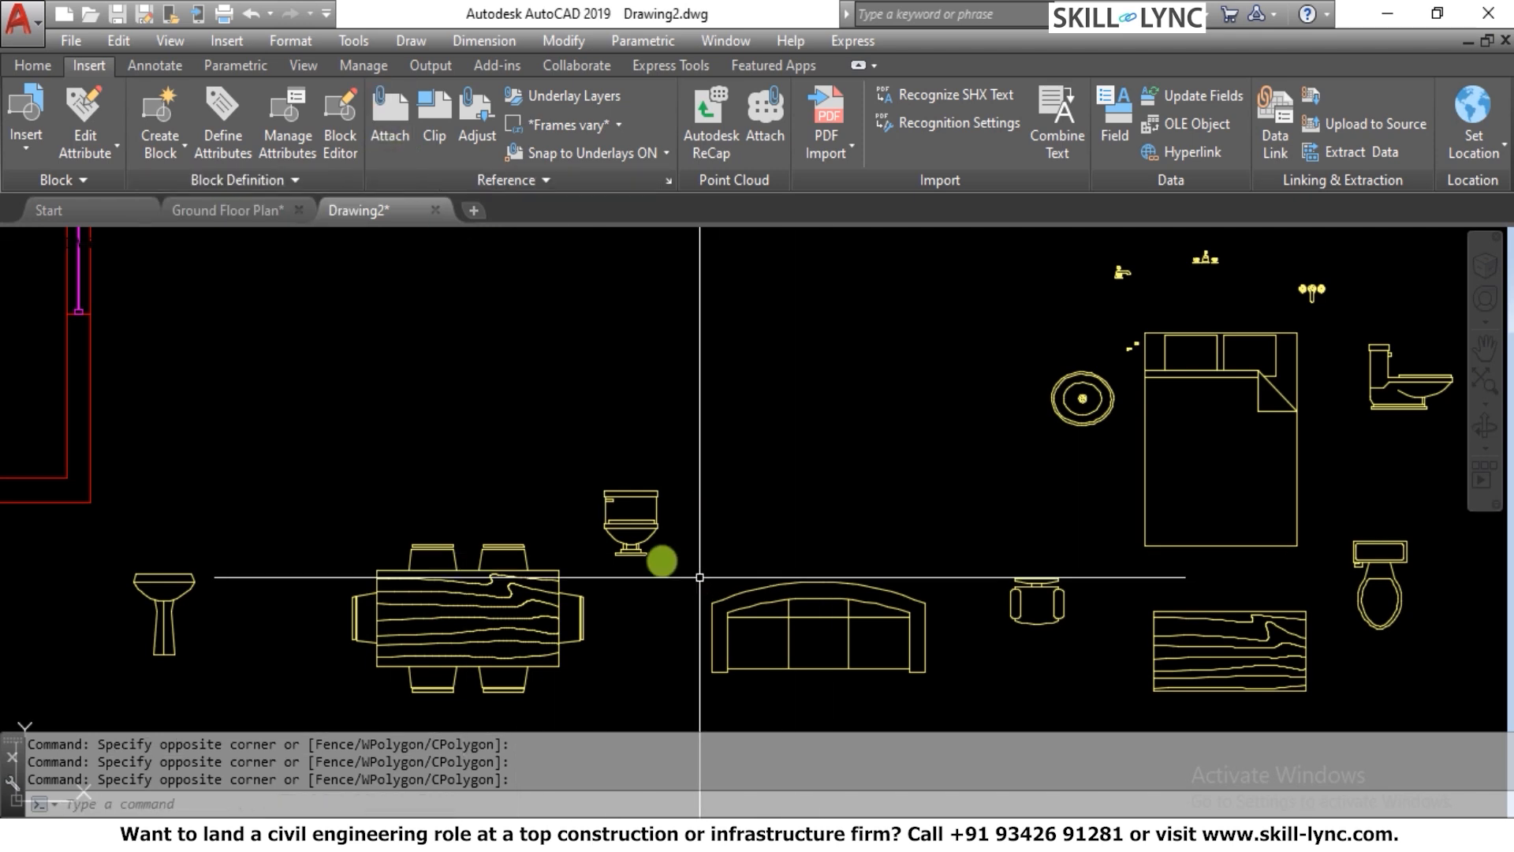
pyautogui.click(345, 152)
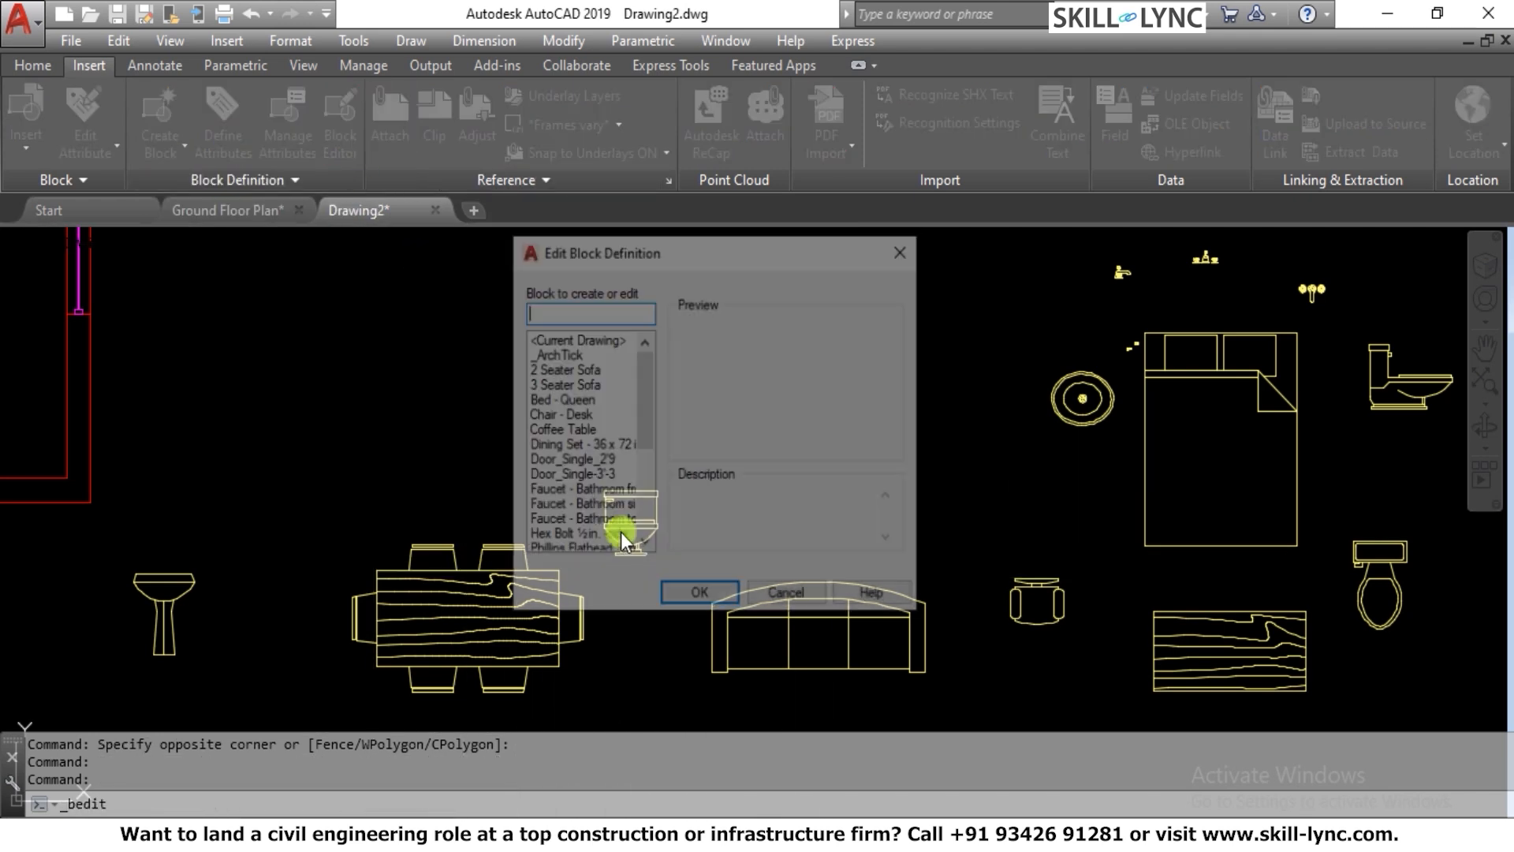
pyautogui.click(904, 251)
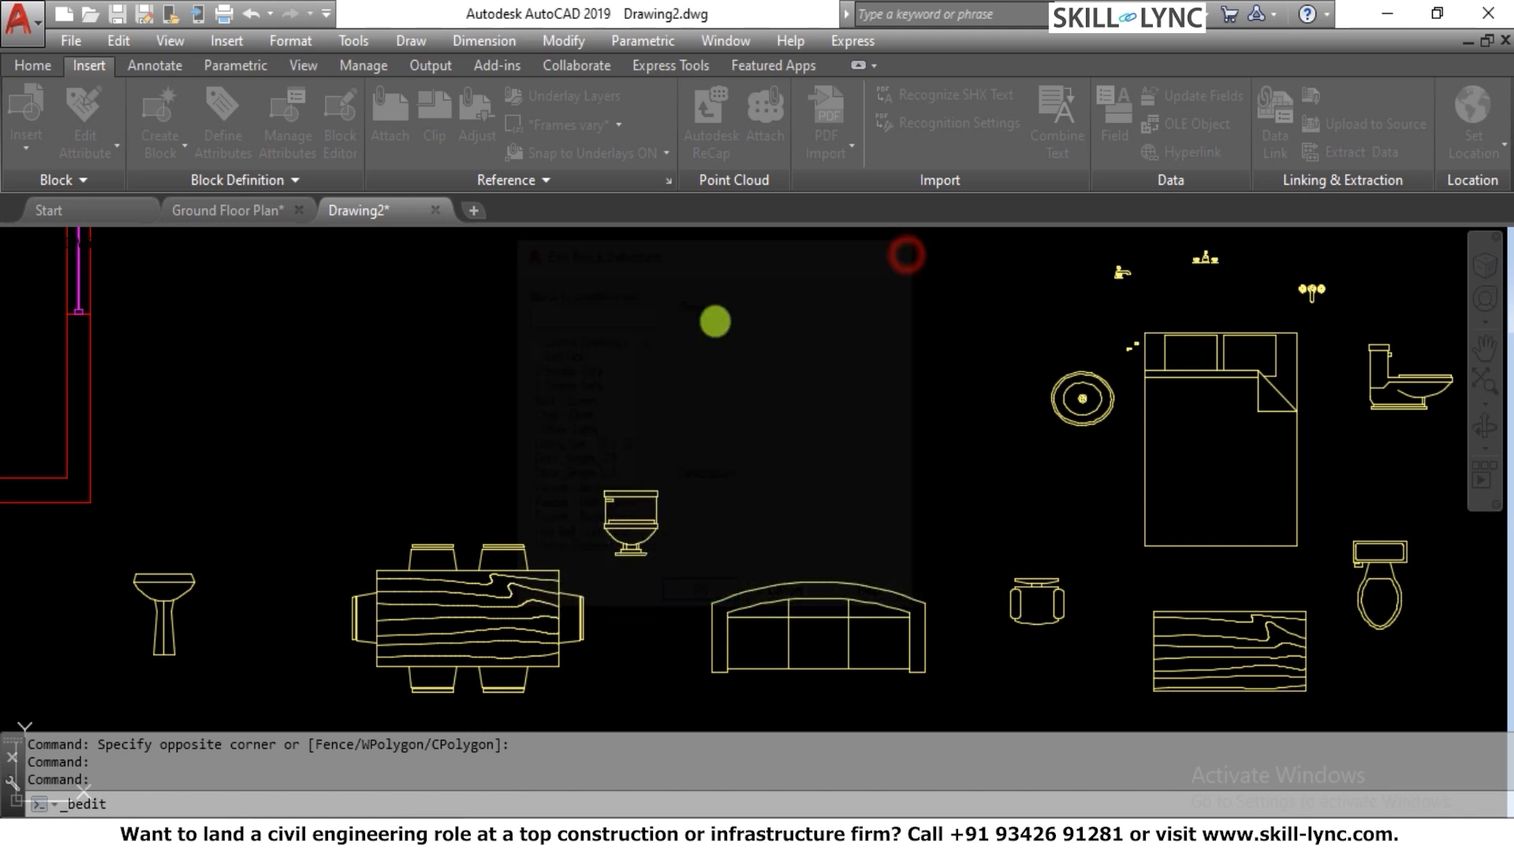
# Erase all the inserted furniture and bathroom blocks, keeping the room walls with their doors and window
pyautogui.scroll(-5, 584, 615)
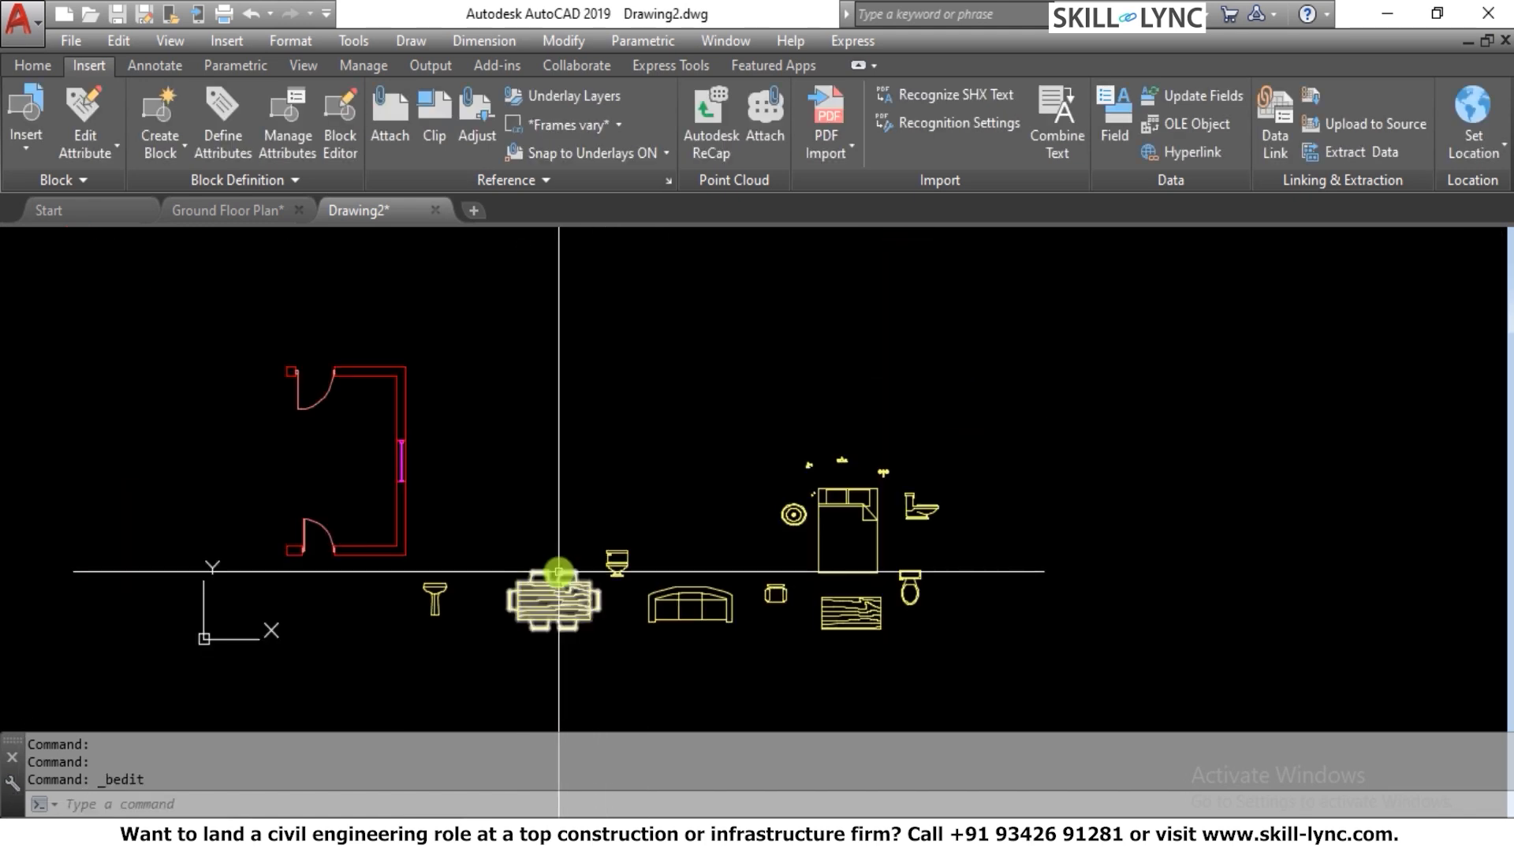
pyautogui.click(794, 686)
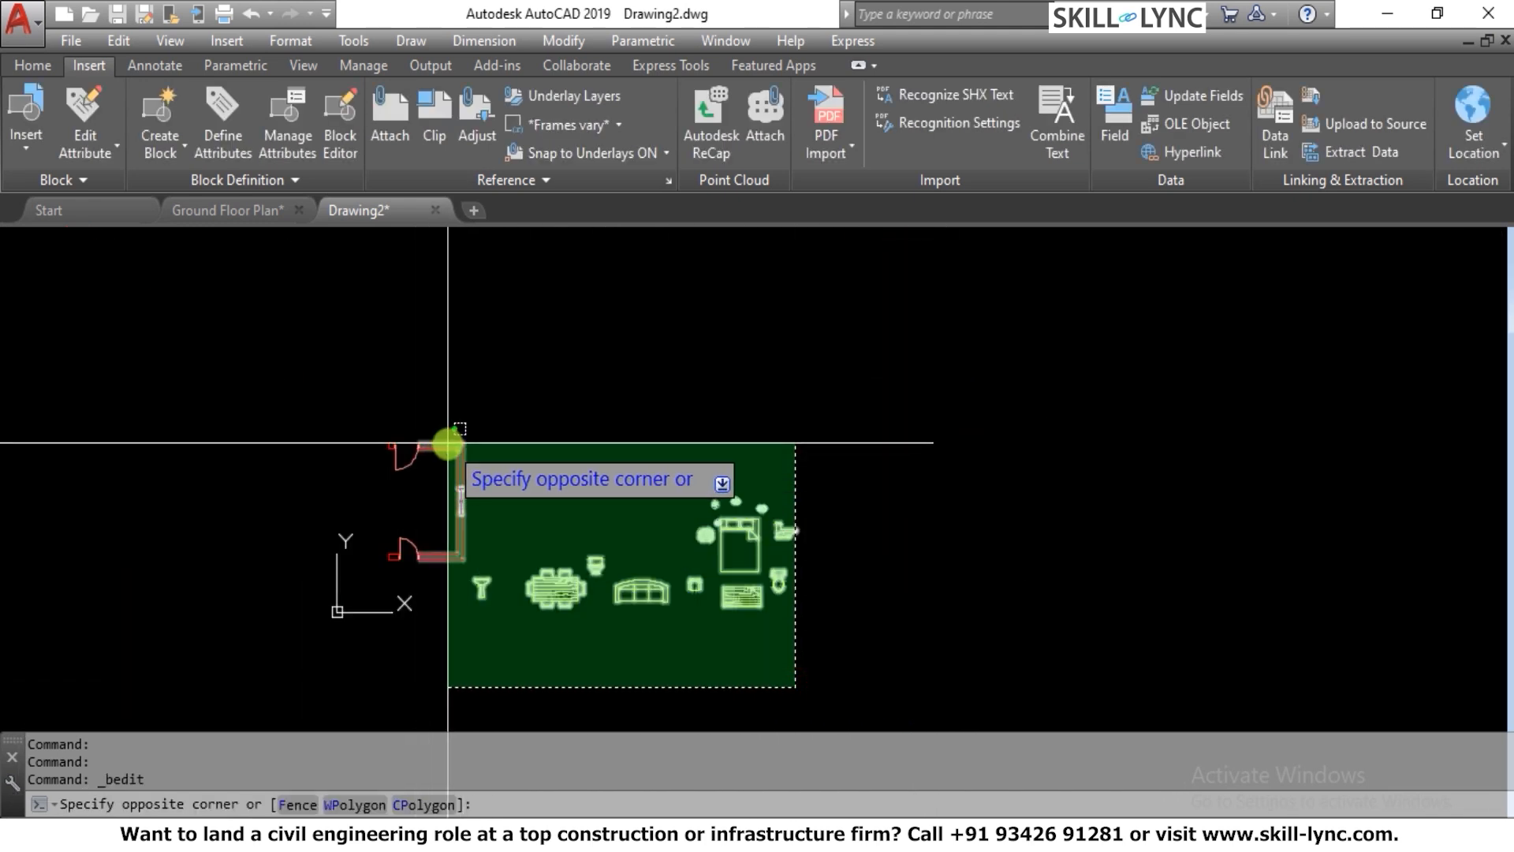
pyautogui.click(486, 431)
pyautogui.press('Delete')
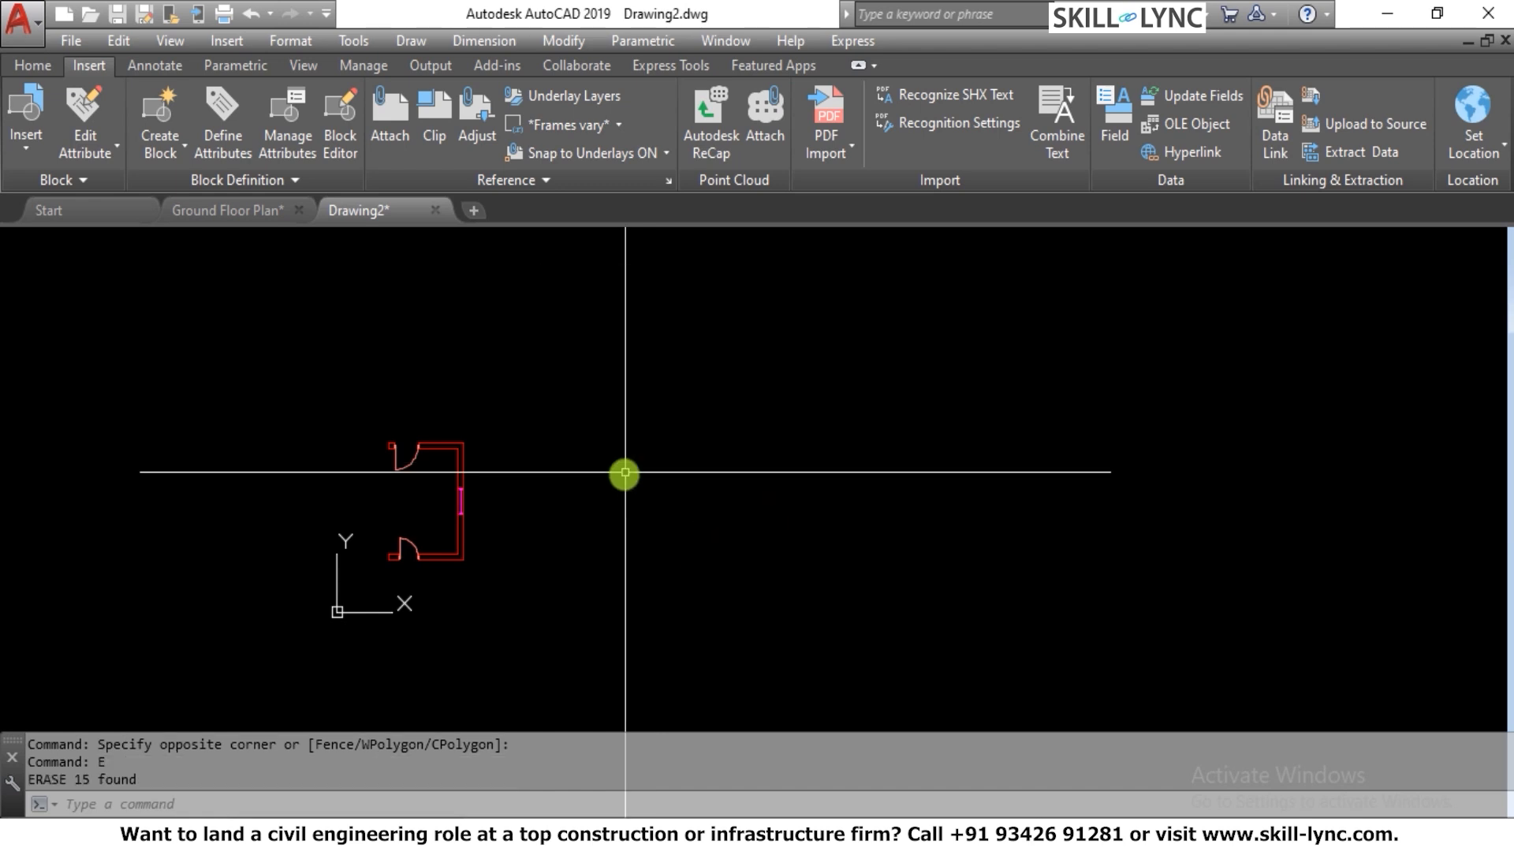
pyautogui.press('Escape')
pyautogui.press('Escape')
pyautogui.press('Escape')
pyautogui.scroll(8, 449, 483)
pyautogui.scroll(-3, 438, 316)
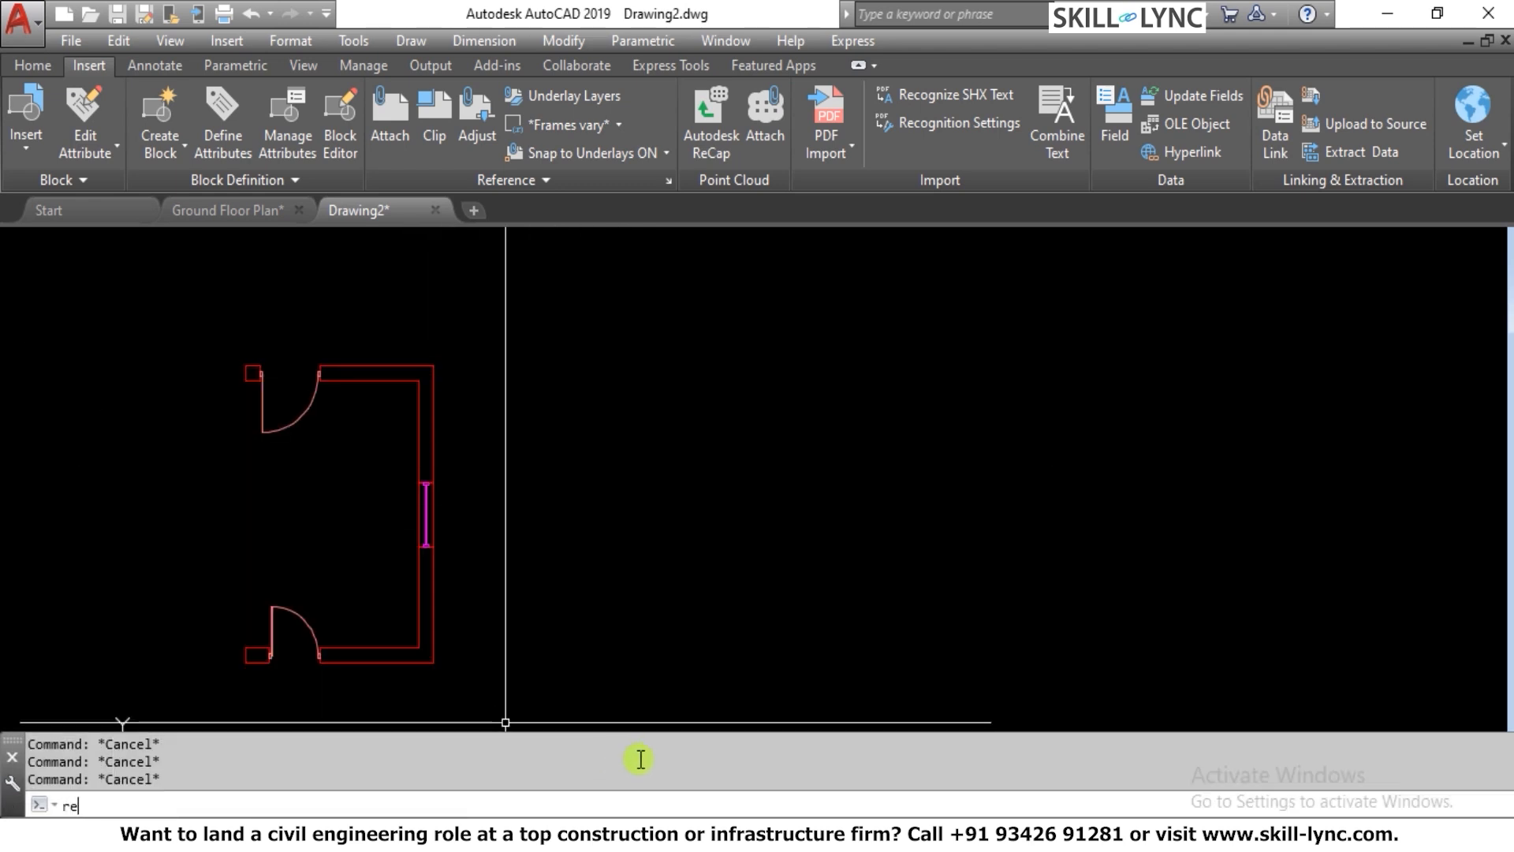
pyautogui.write('rec')
pyautogui.press('Return')
pyautogui.click(694, 640)
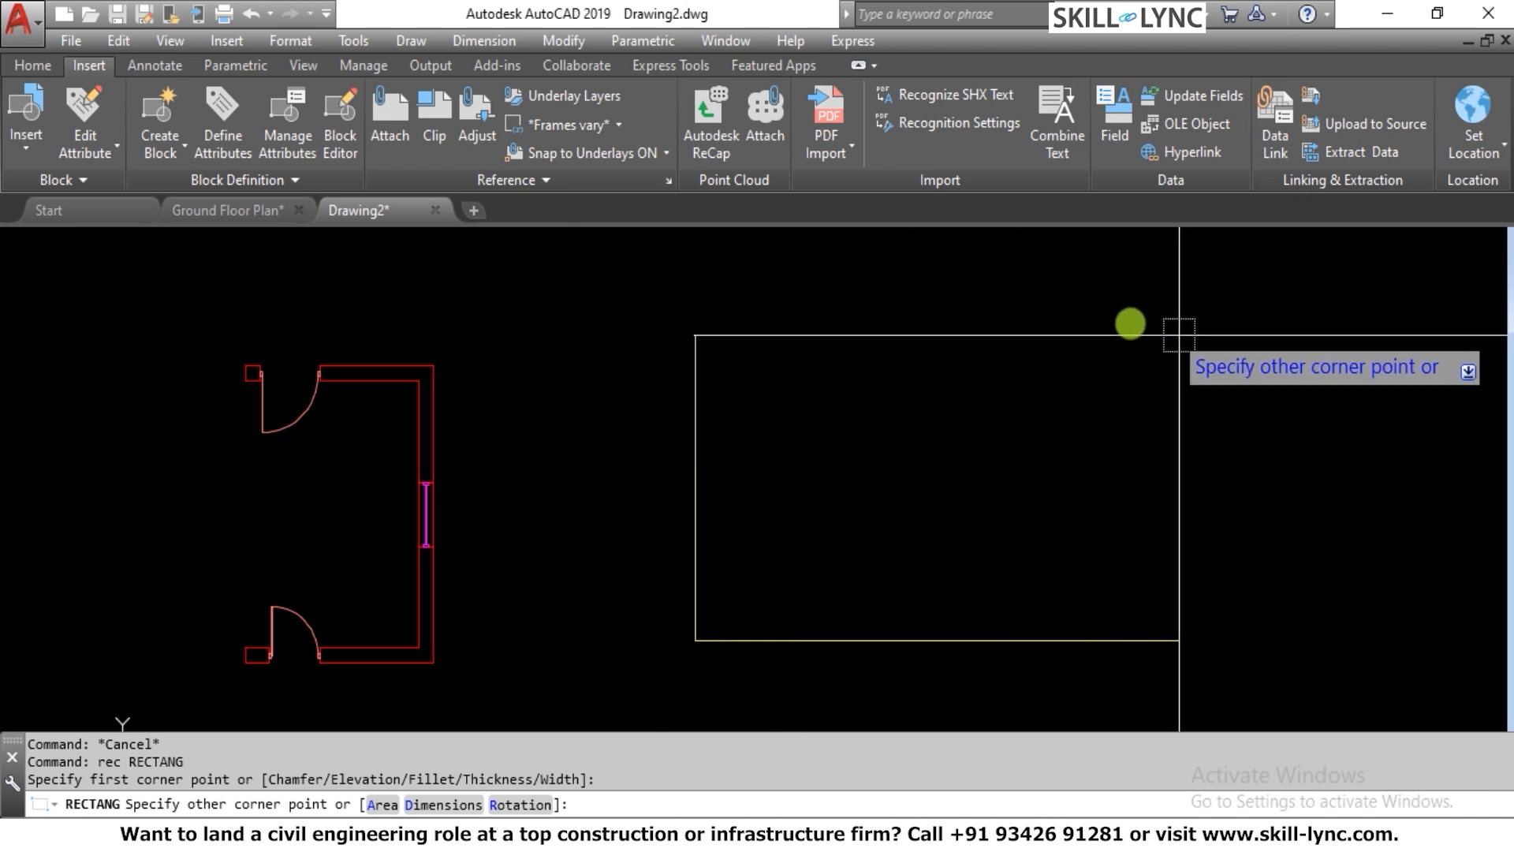
pyautogui.press('Escape')
# Make the Wall layer current
pyautogui.click(24, 68)
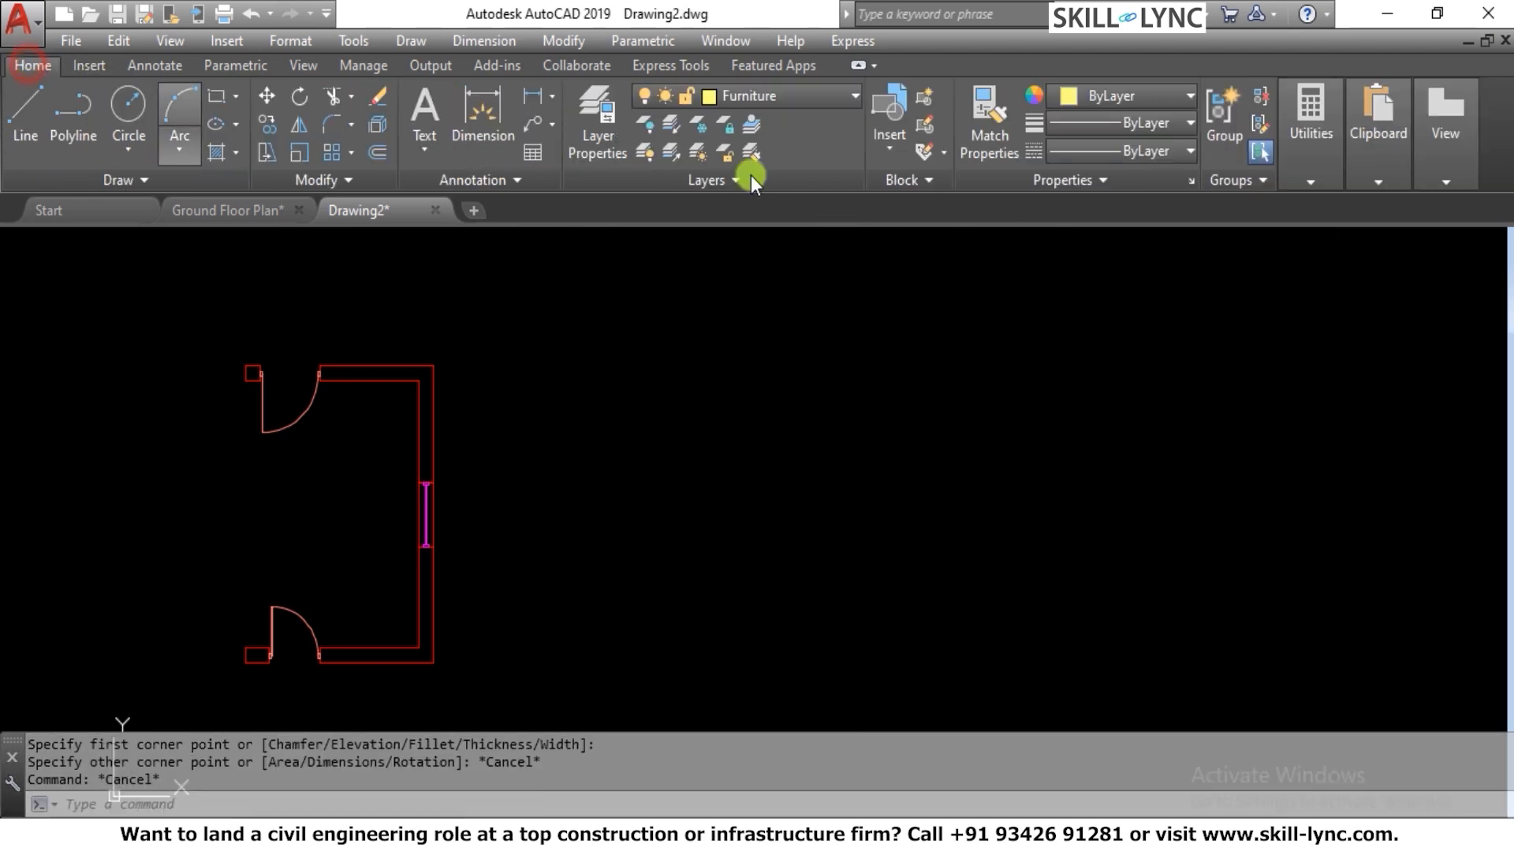
pyautogui.click(763, 88)
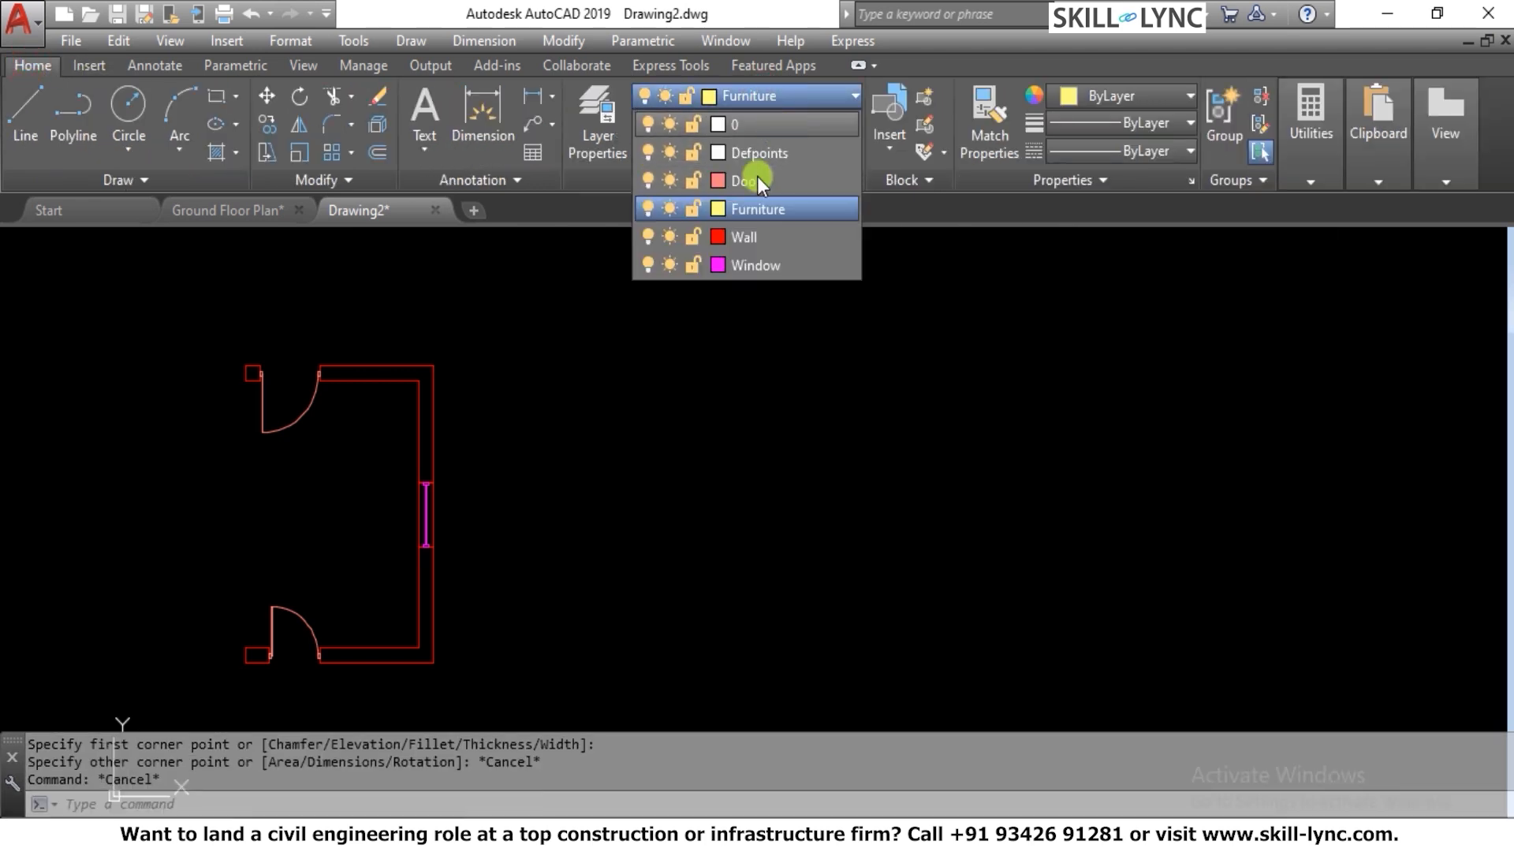
pyautogui.click(754, 238)
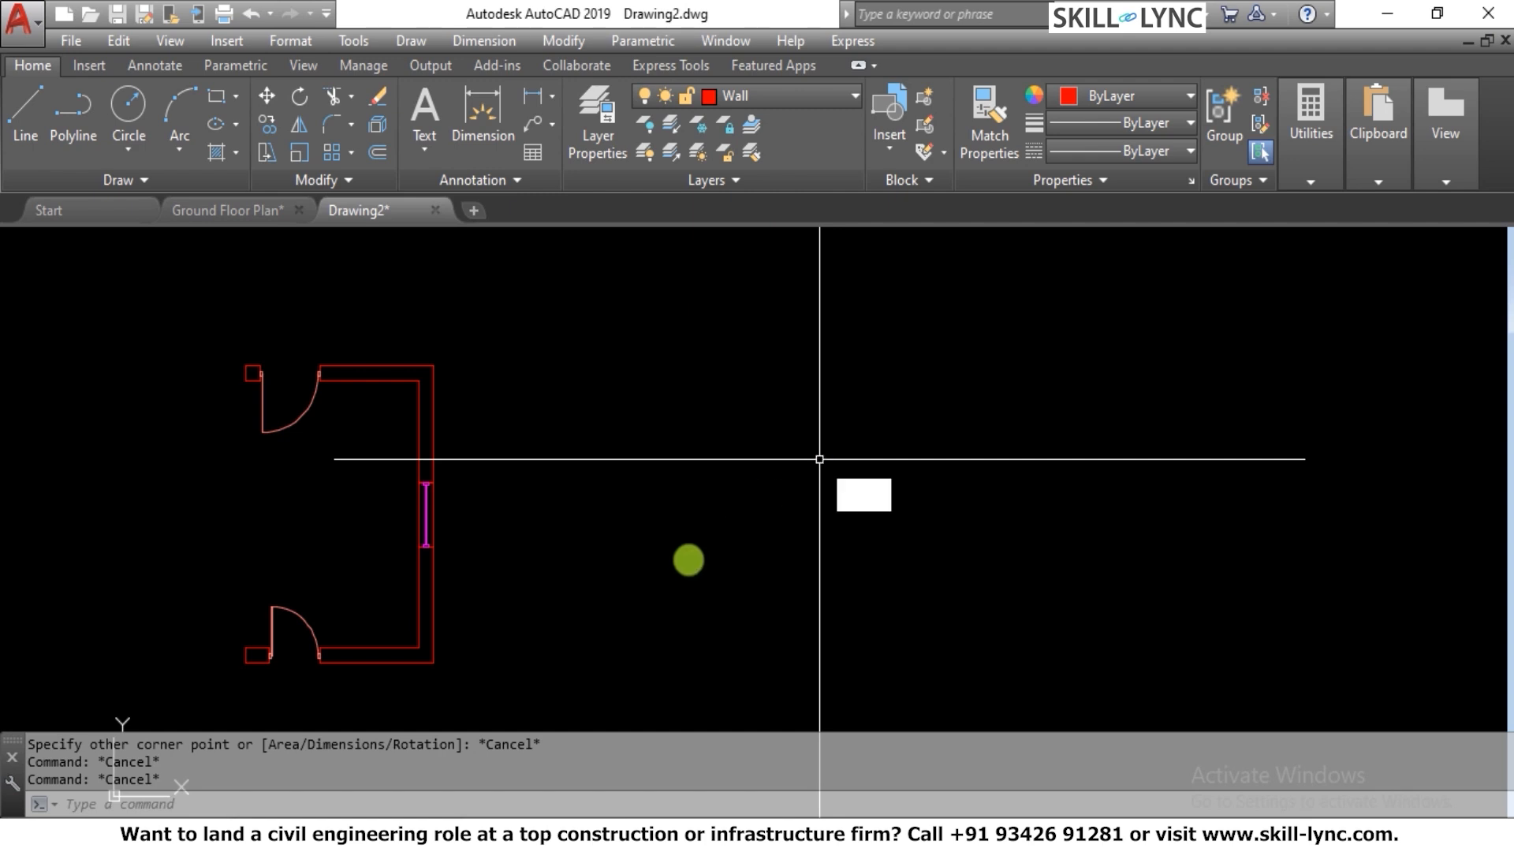
# Draw a rectangle 4' wide and 6" high in the empty area beside the room
pyautogui.write('REC')
pyautogui.press('Return')
pyautogui.click(654, 629)
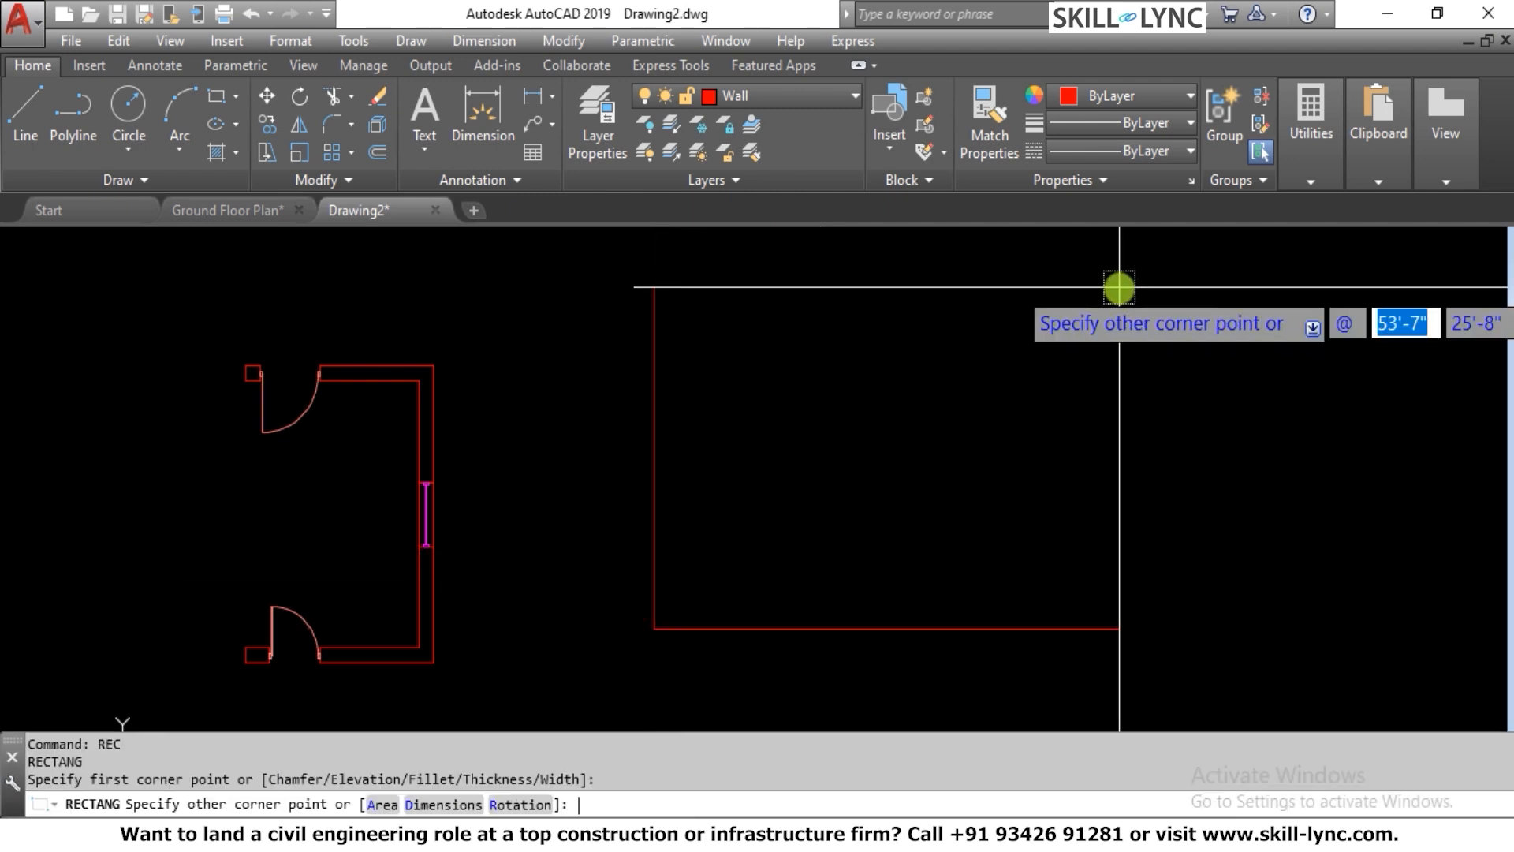
pyautogui.press('Tab')
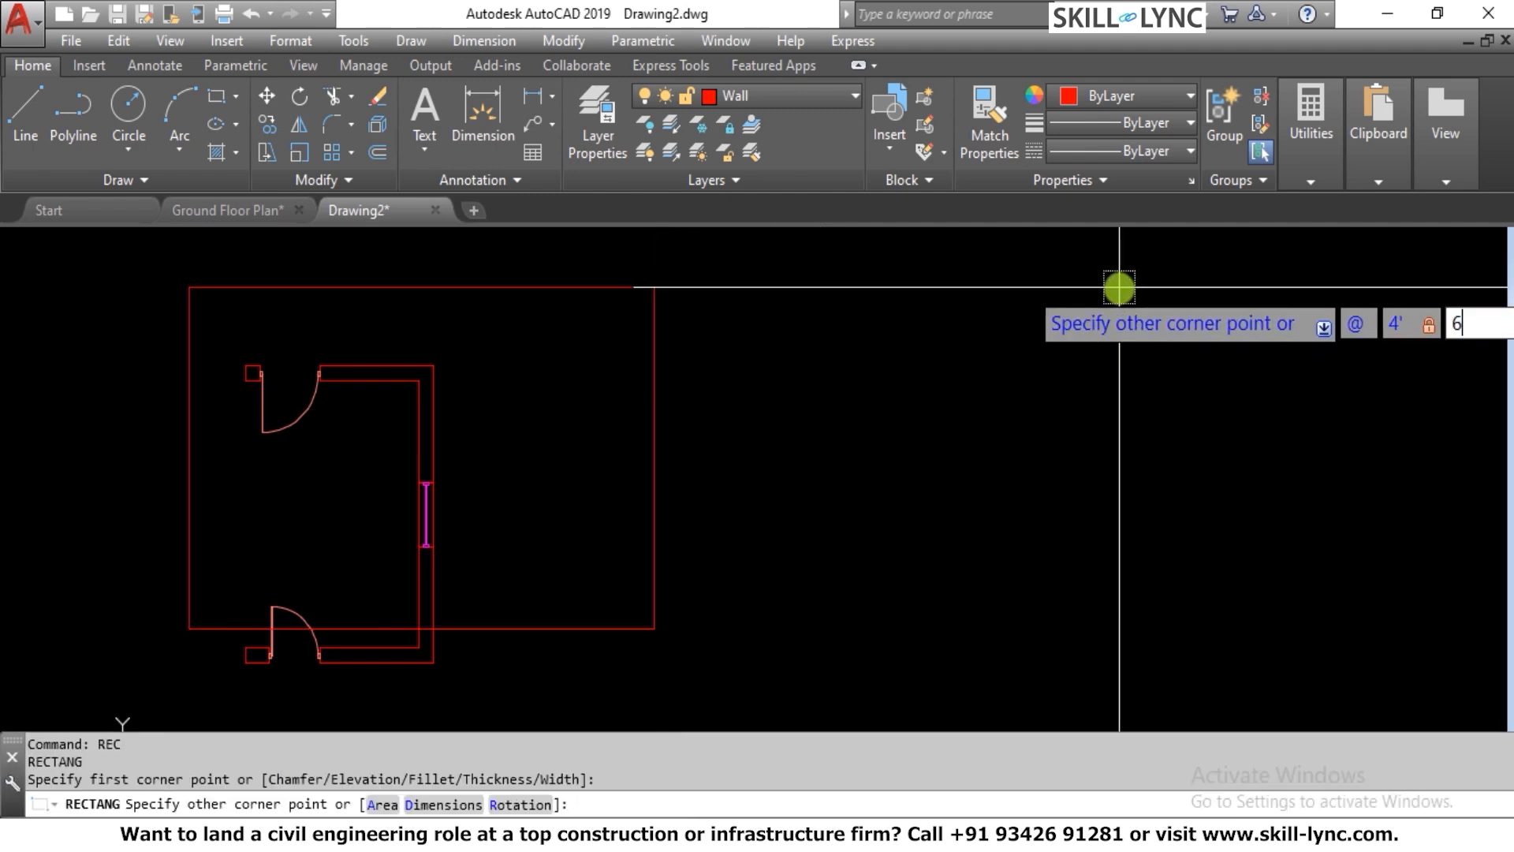
pyautogui.click(667, 801)
pyautogui.write('@')
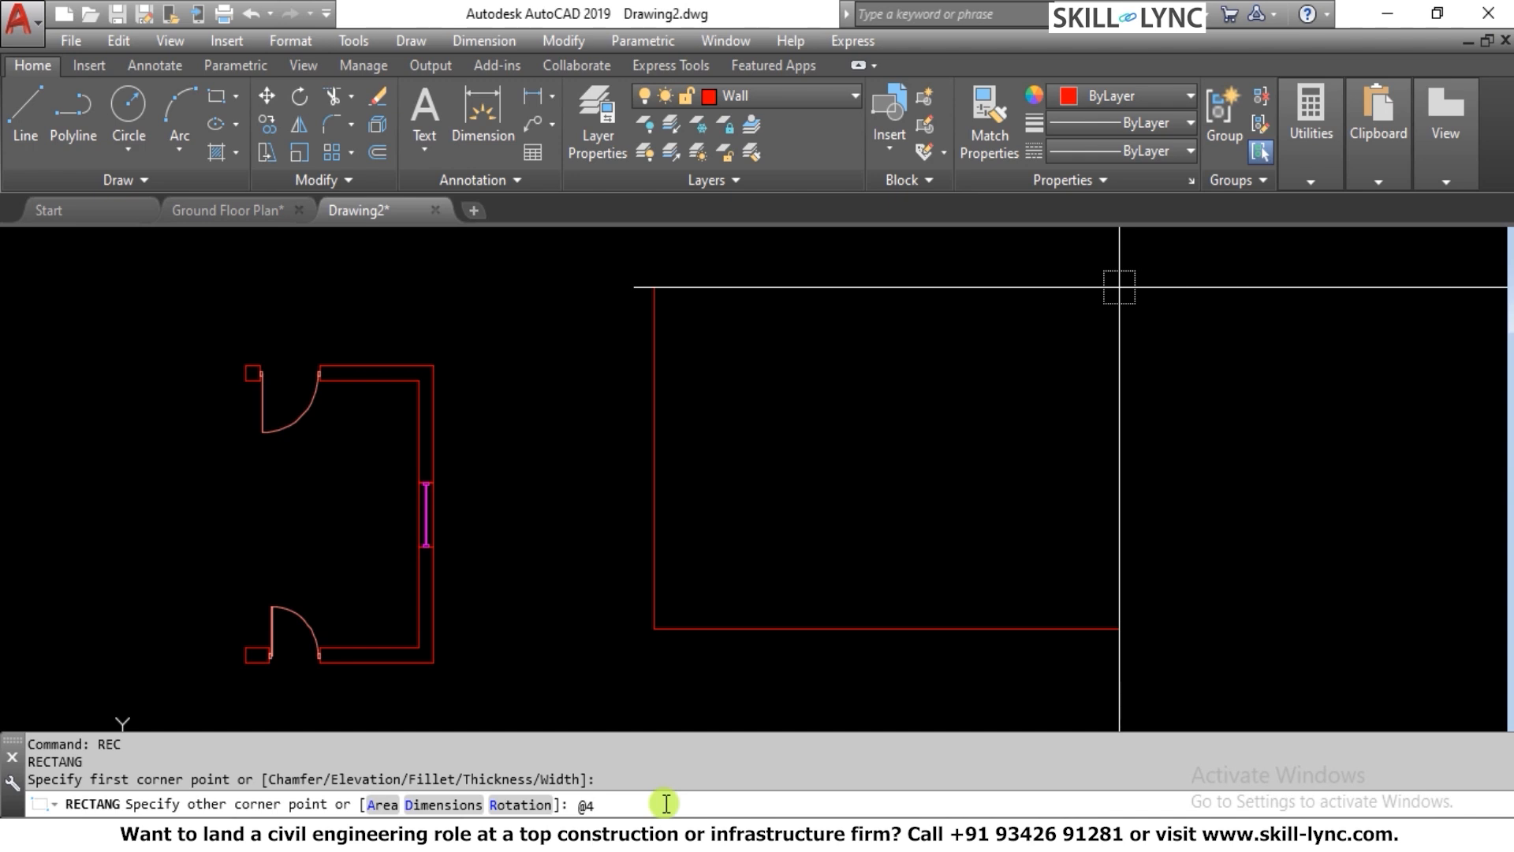
pyautogui.write("4',6")
pyautogui.press('Return')
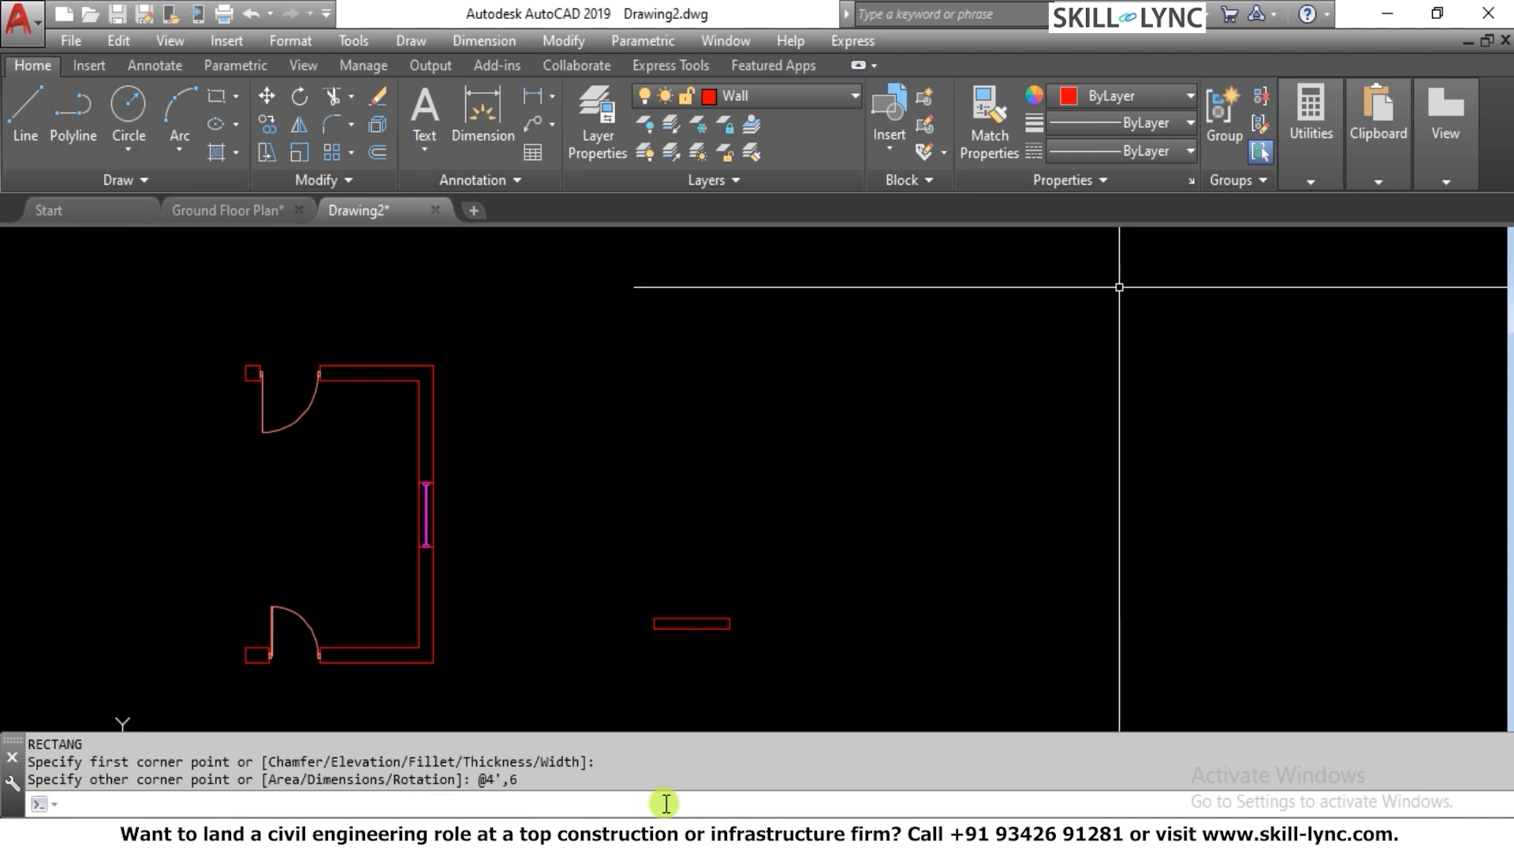
pyautogui.press('Escape')
pyautogui.press('Escape')
# Erase the thin rectangle beside the room
pyautogui.click(727, 682)
pyautogui.click(628, 574)
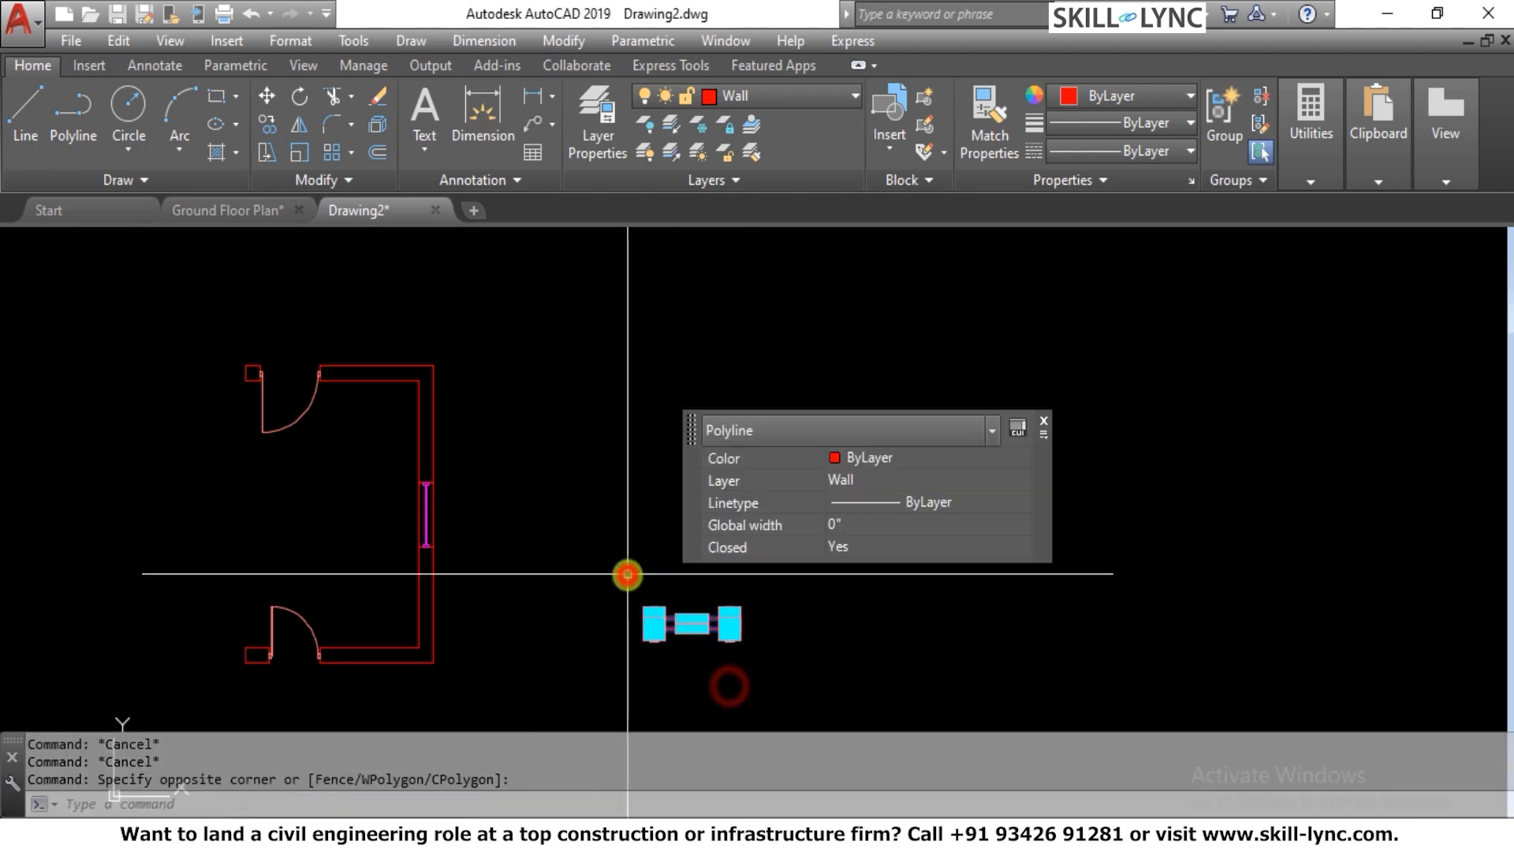
pyautogui.press('Delete')
pyautogui.press('Escape')
pyautogui.press('Escape')
# Draw a rectangle 4' wide and 6' high in the empty area beside the room
pyautogui.write('rec')
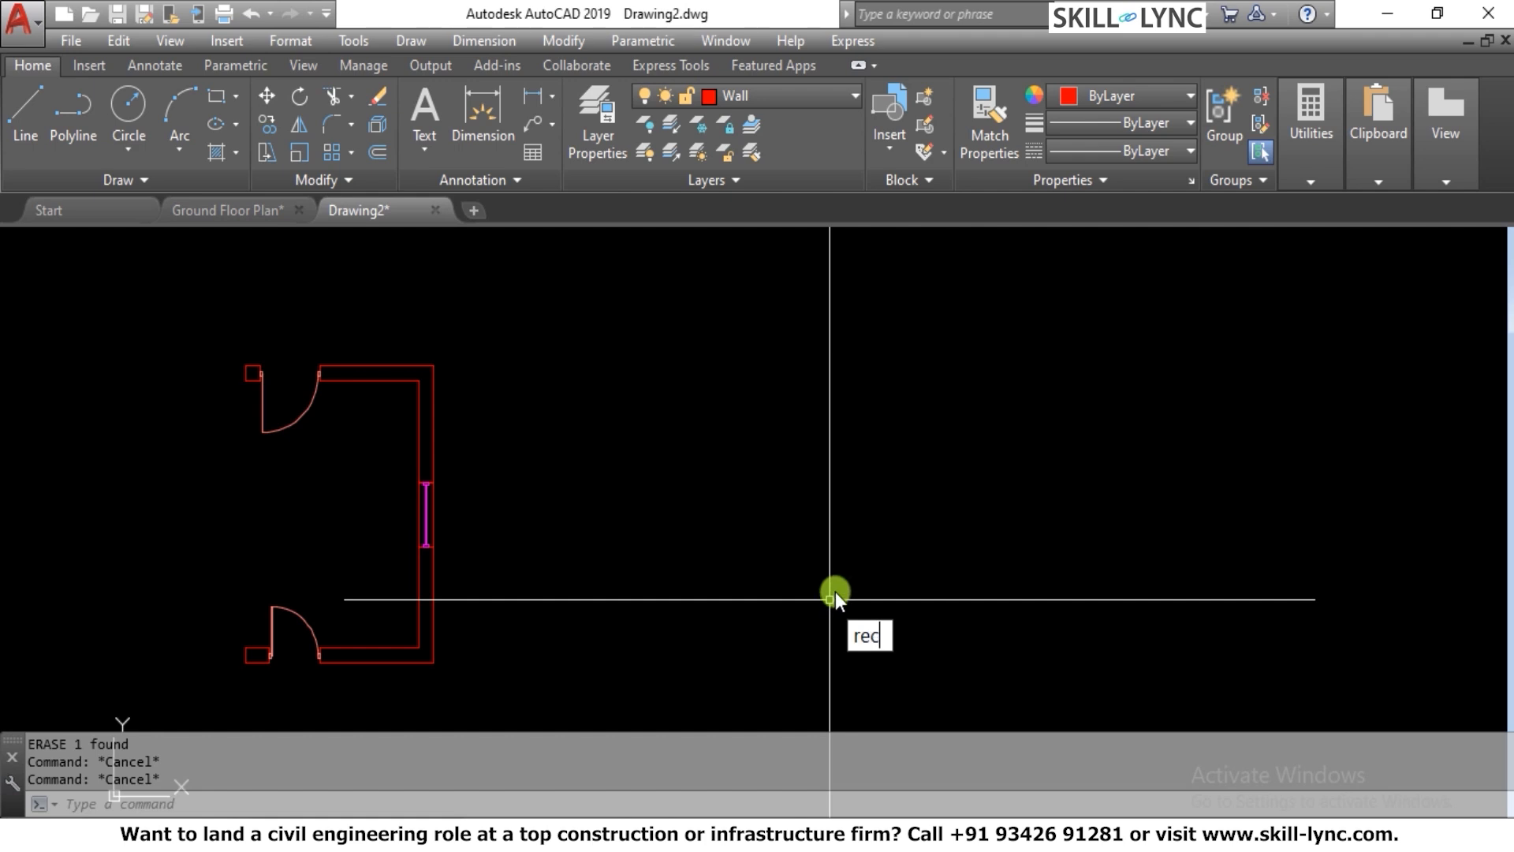
pyautogui.press('Return')
pyautogui.click(668, 627)
pyautogui.write('@4')
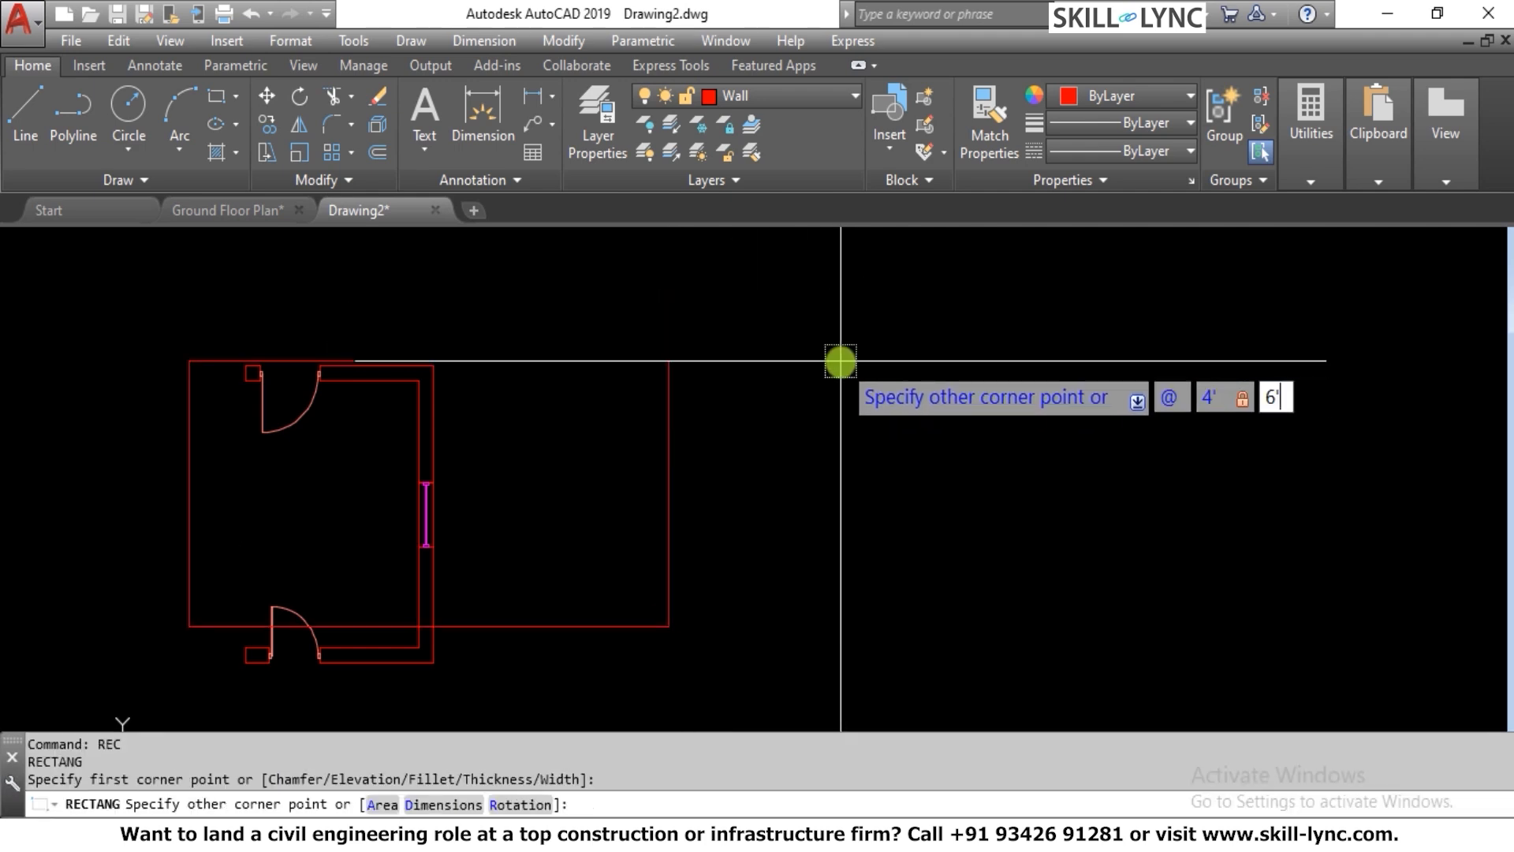
pyautogui.write("',6'")
pyautogui.press('Return')
pyautogui.press('Escape')
pyautogui.press('Escape')
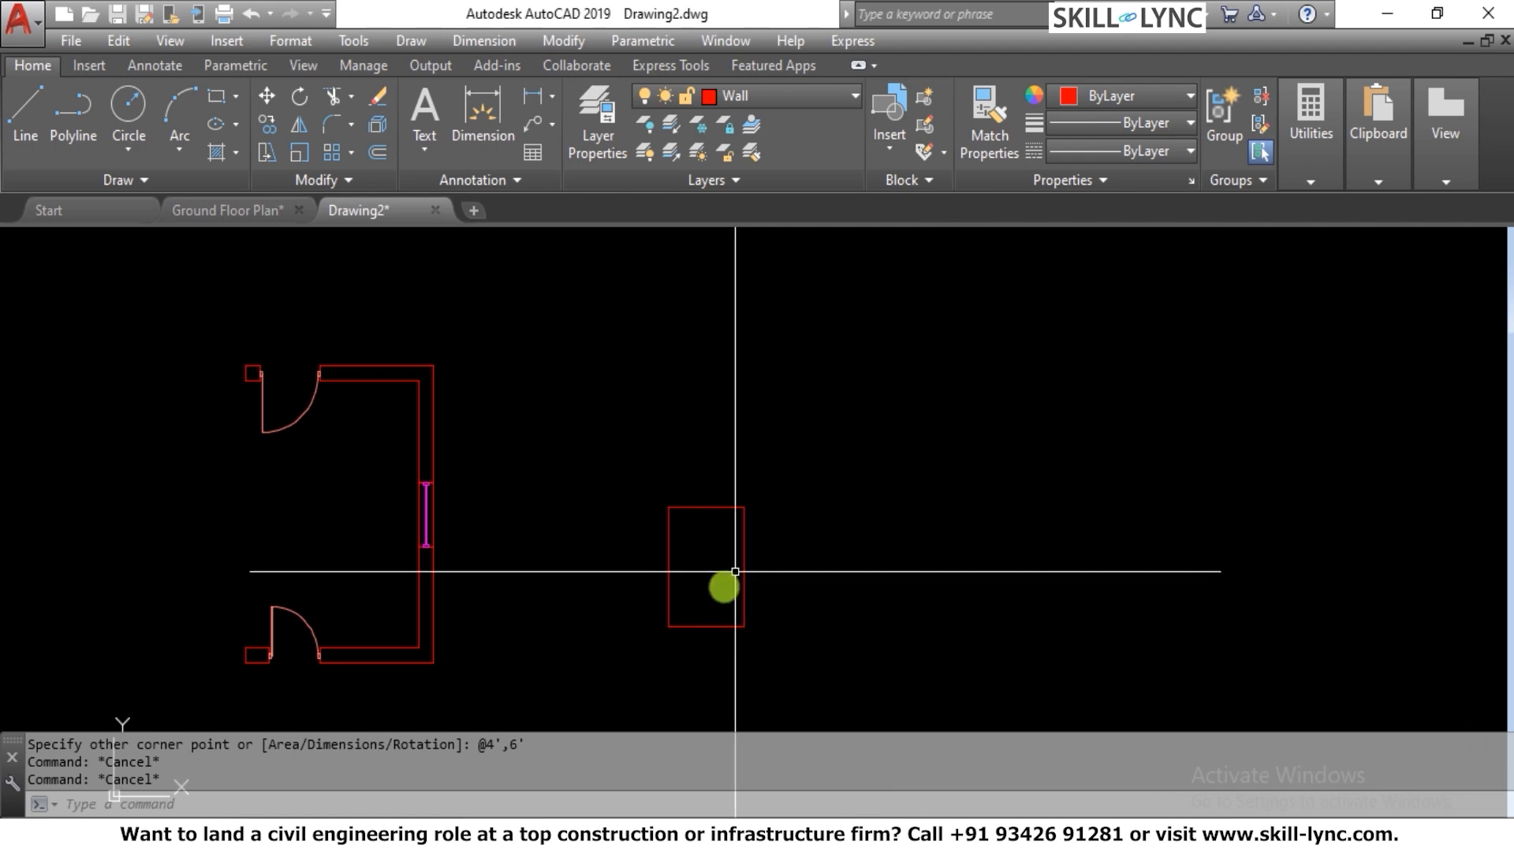
# Add a vertical linear dimension along the right edge of the new rectangle
pyautogui.scroll(6, 706, 593)
pyautogui.scroll(-5, 770, 592)
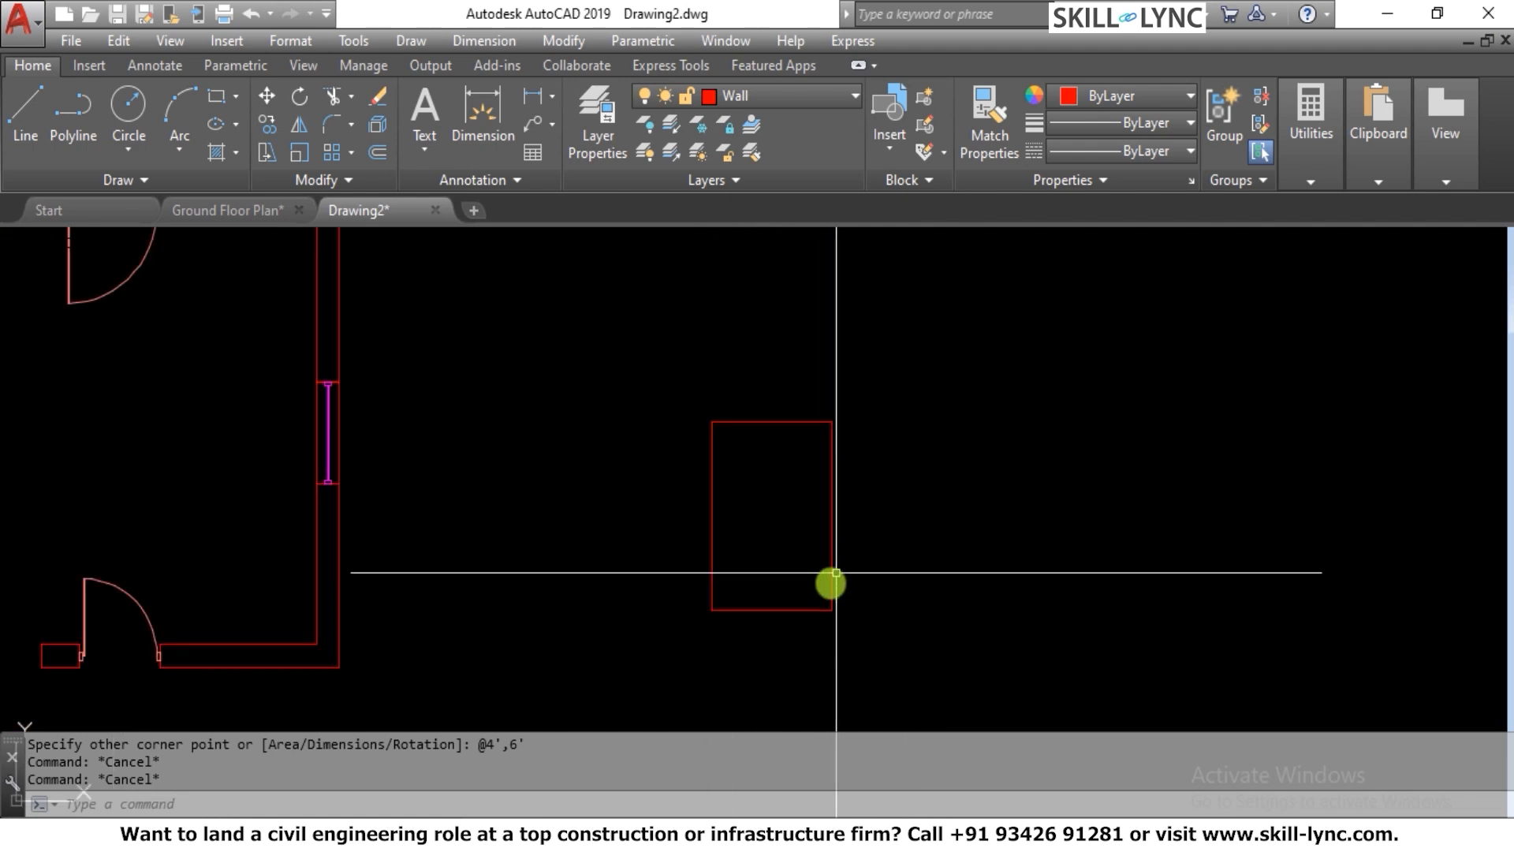
pyautogui.scroll(3, 828, 581)
pyautogui.scroll(2, 849, 626)
pyautogui.scroll(-2, 856, 626)
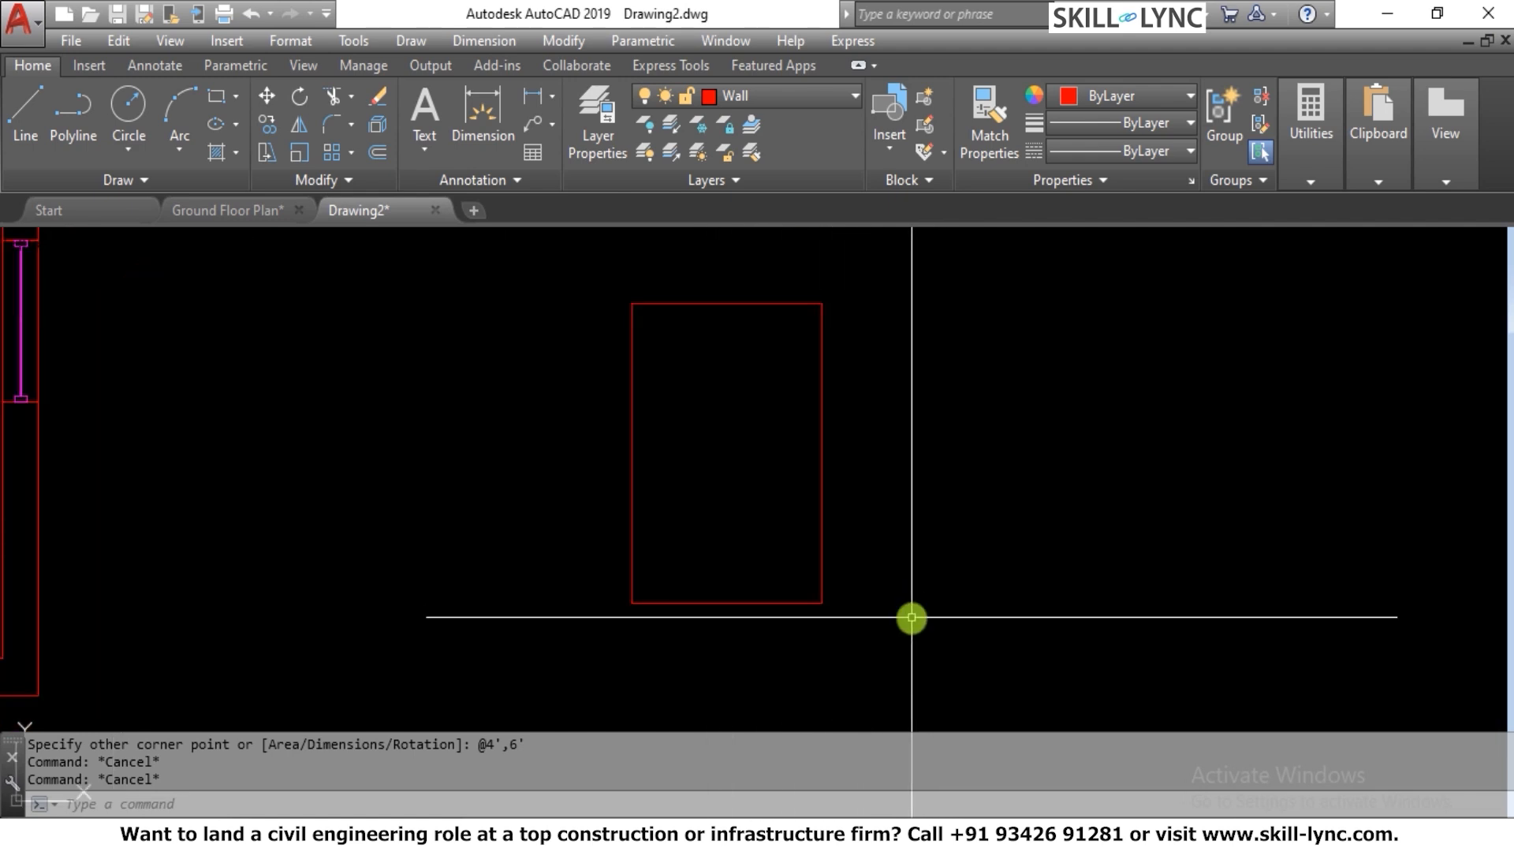
pyautogui.write('in')
pyautogui.press('Return')
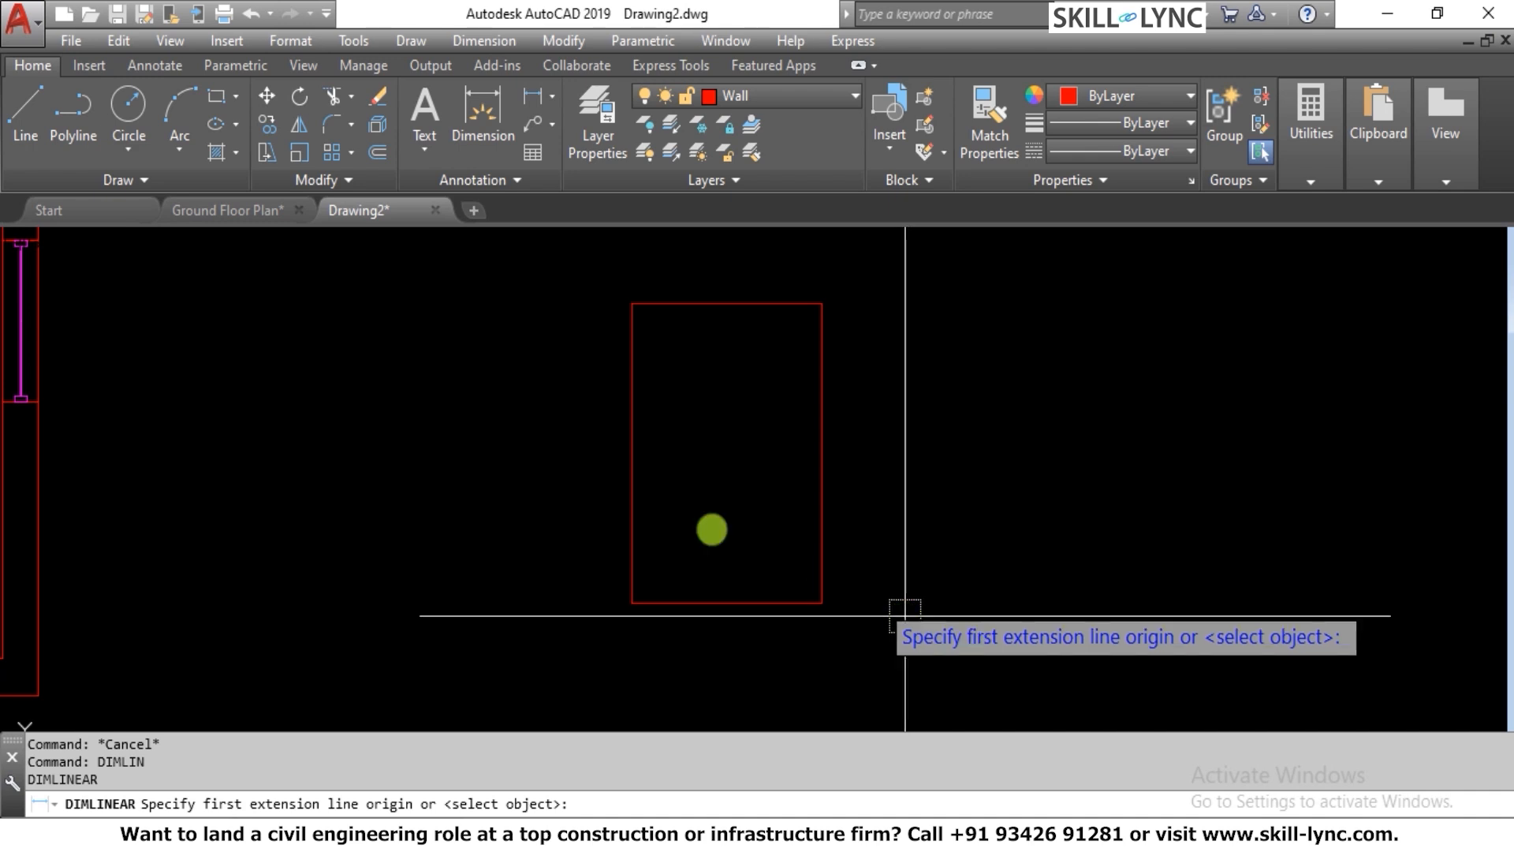
pyautogui.click(822, 603)
pyautogui.click(822, 303)
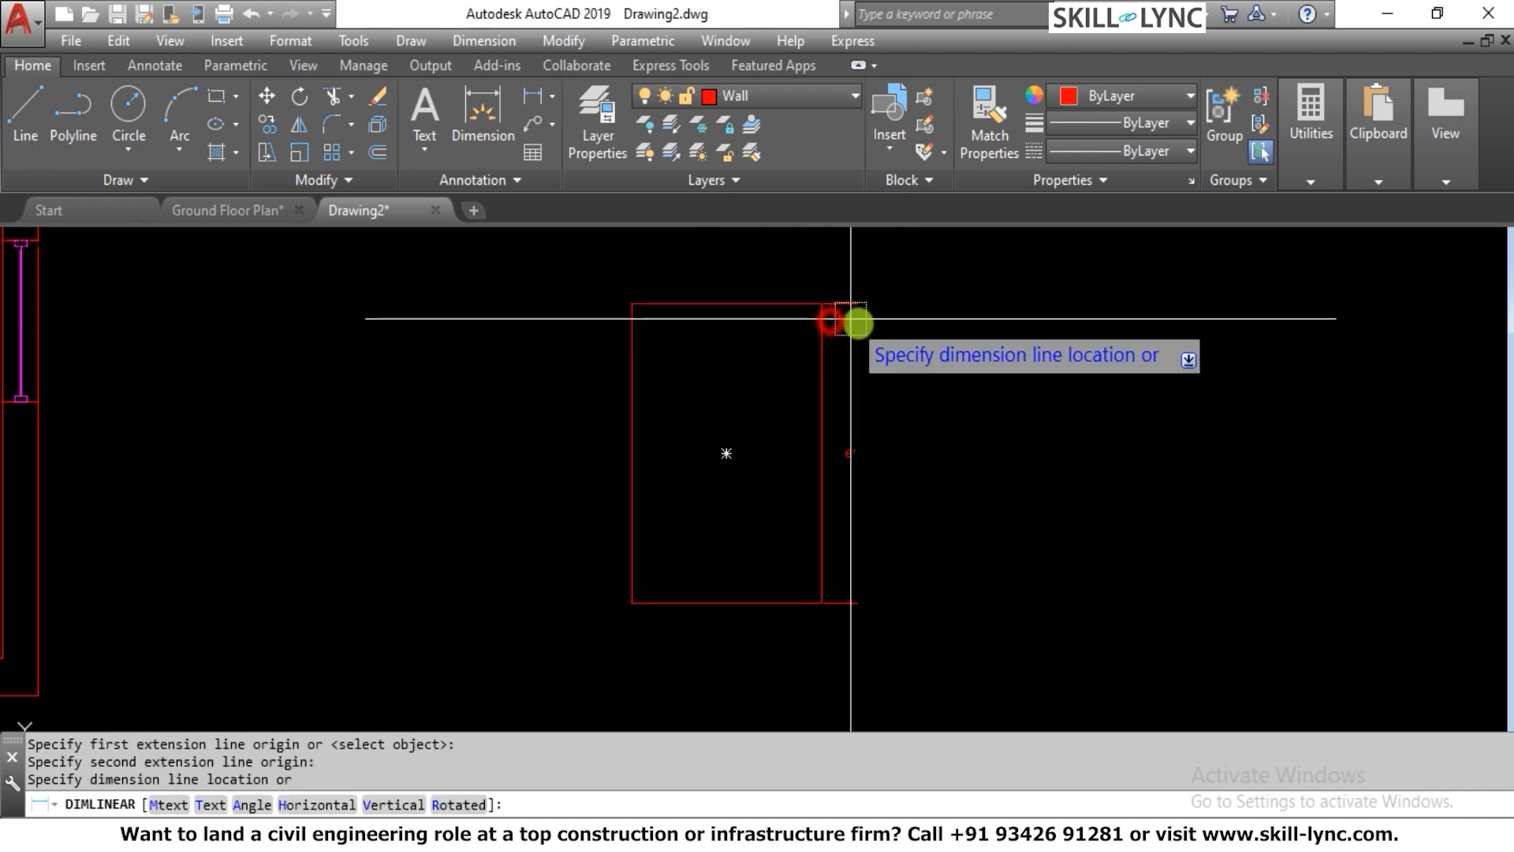
pyautogui.click(889, 345)
pyautogui.press('Escape')
# Erase the dimension beside the rectangle
pyautogui.click(889, 433)
pyautogui.write('E')
pyautogui.press('Return')
pyautogui.press('Escape')
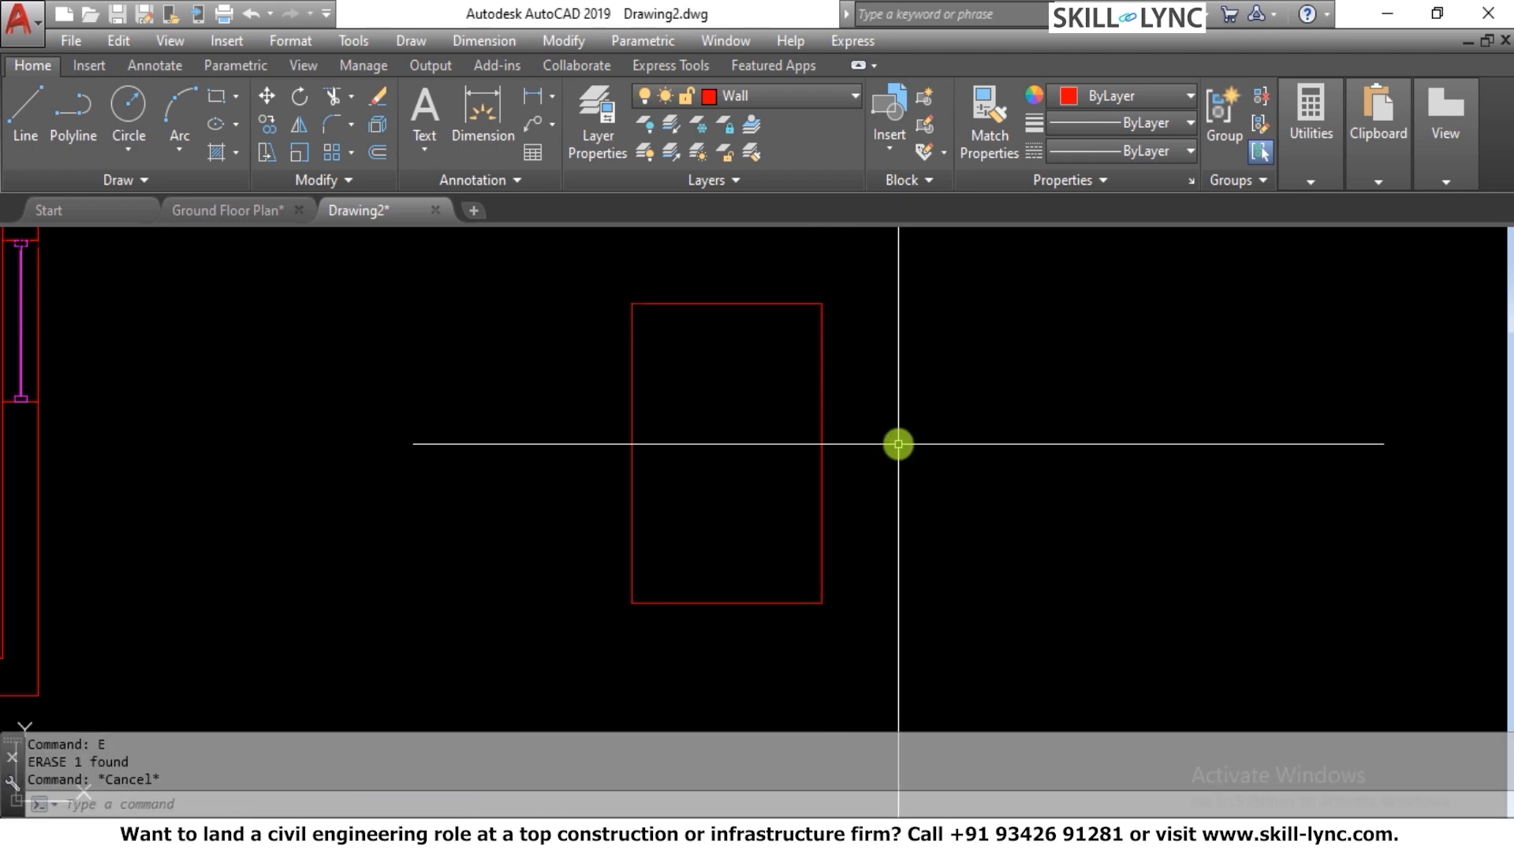
pyautogui.write('o')
pyautogui.press('Return')
pyautogui.write('9')
pyautogui.press('Return')
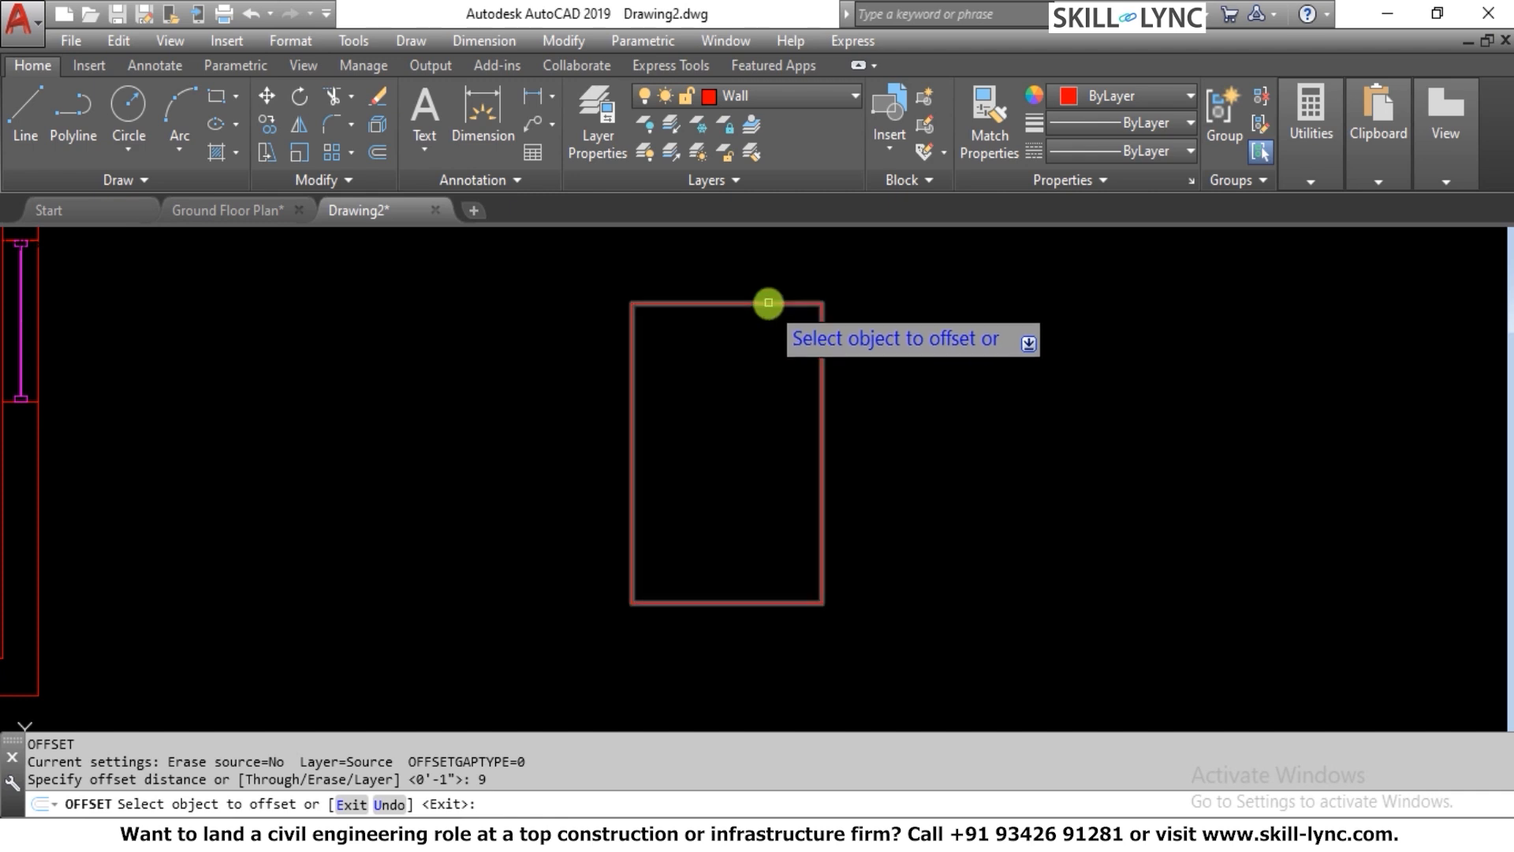
pyautogui.click(769, 304)
pyautogui.press('Escape')
pyautogui.press('Escape')
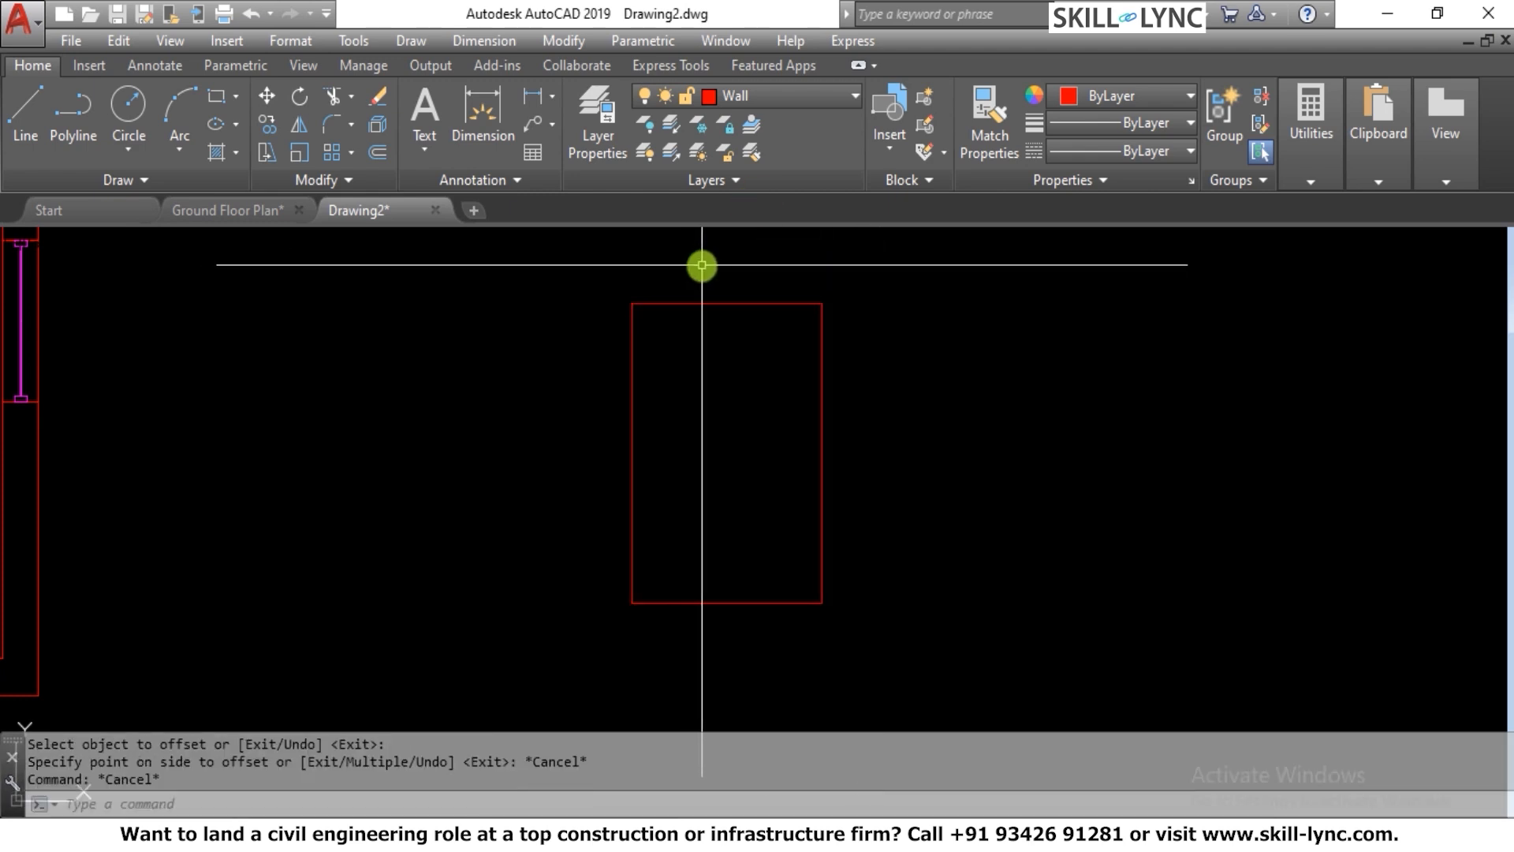
# Offset the rectangle outward by 9" to outline the wall thickness
pyautogui.write('o')
pyautogui.press('Return')
pyautogui.write('9')
pyautogui.press('Return')
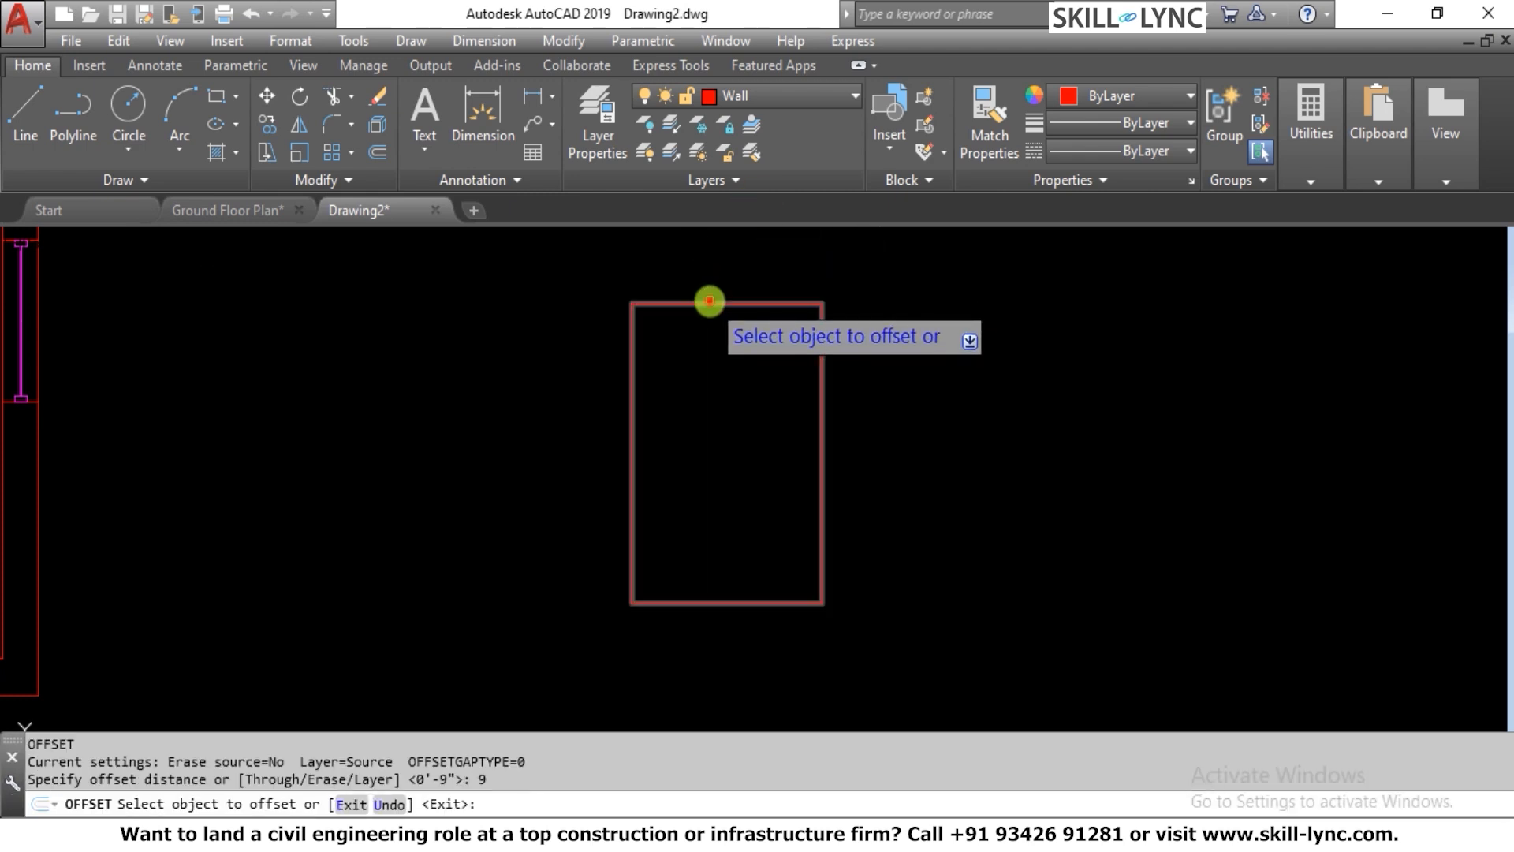
pyautogui.click(709, 303)
pyautogui.click(718, 253)
pyautogui.press('Escape')
pyautogui.press('Escape')
pyautogui.scroll(-5, 943, 386)
pyautogui.press('Escape')
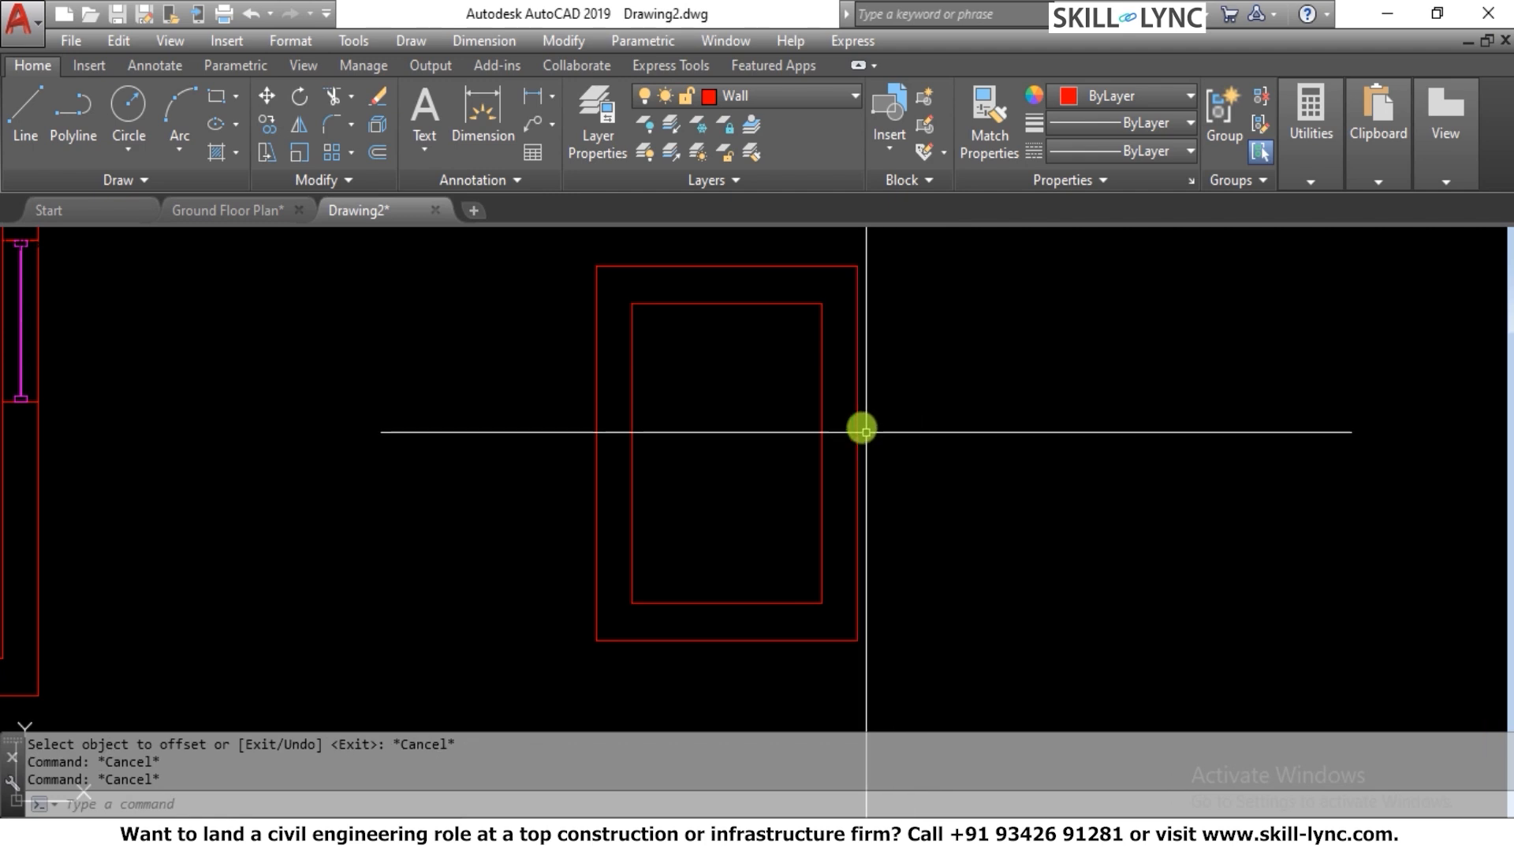
# Erase both the inner and outer rectangles of the small room beside the plan
pyautogui.scroll(4, 868, 409)
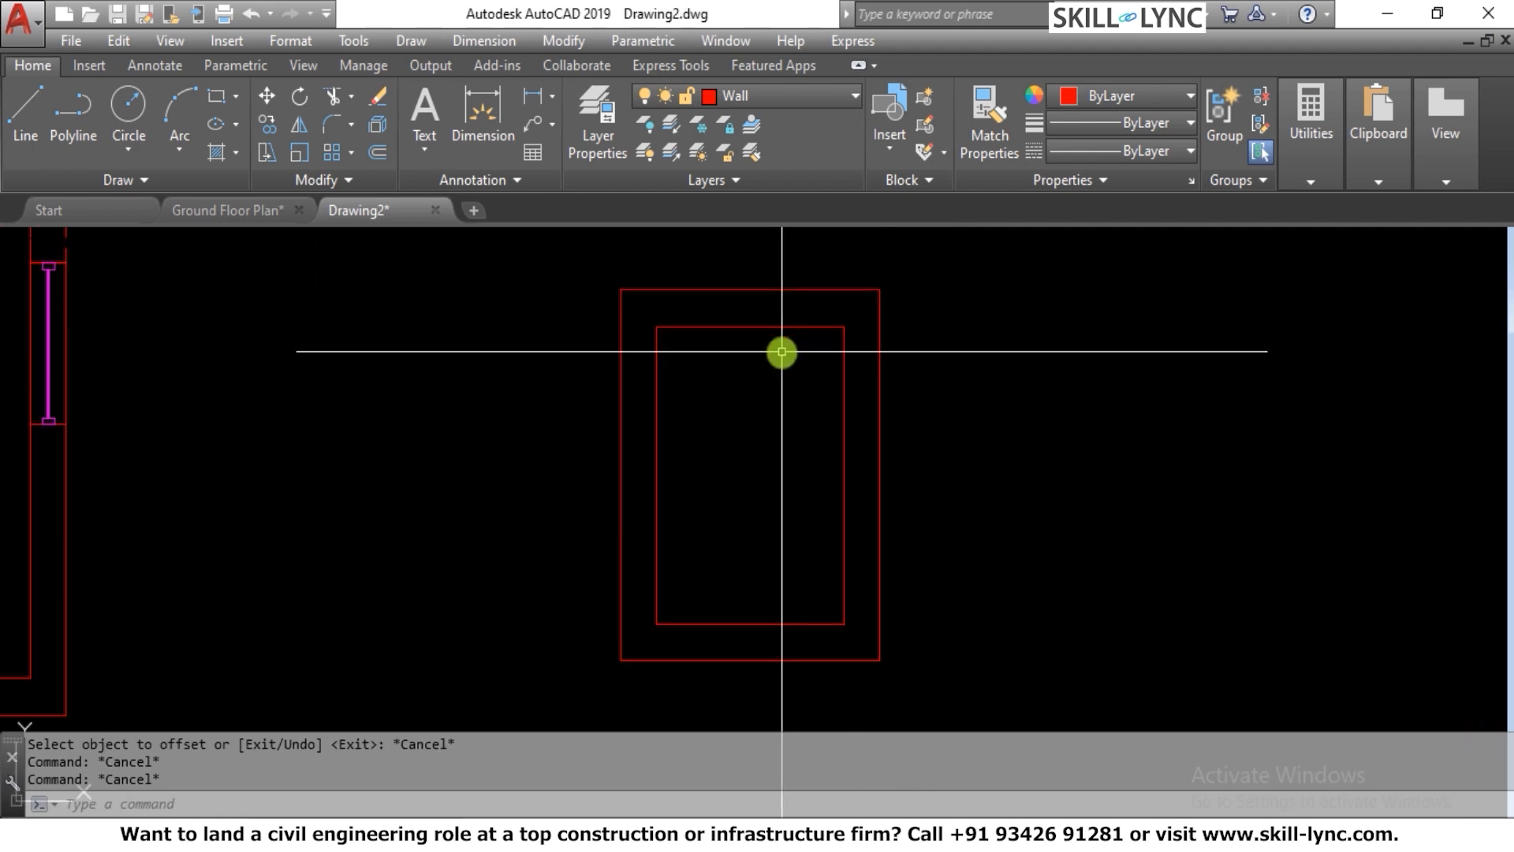
pyautogui.scroll(-2, 779, 349)
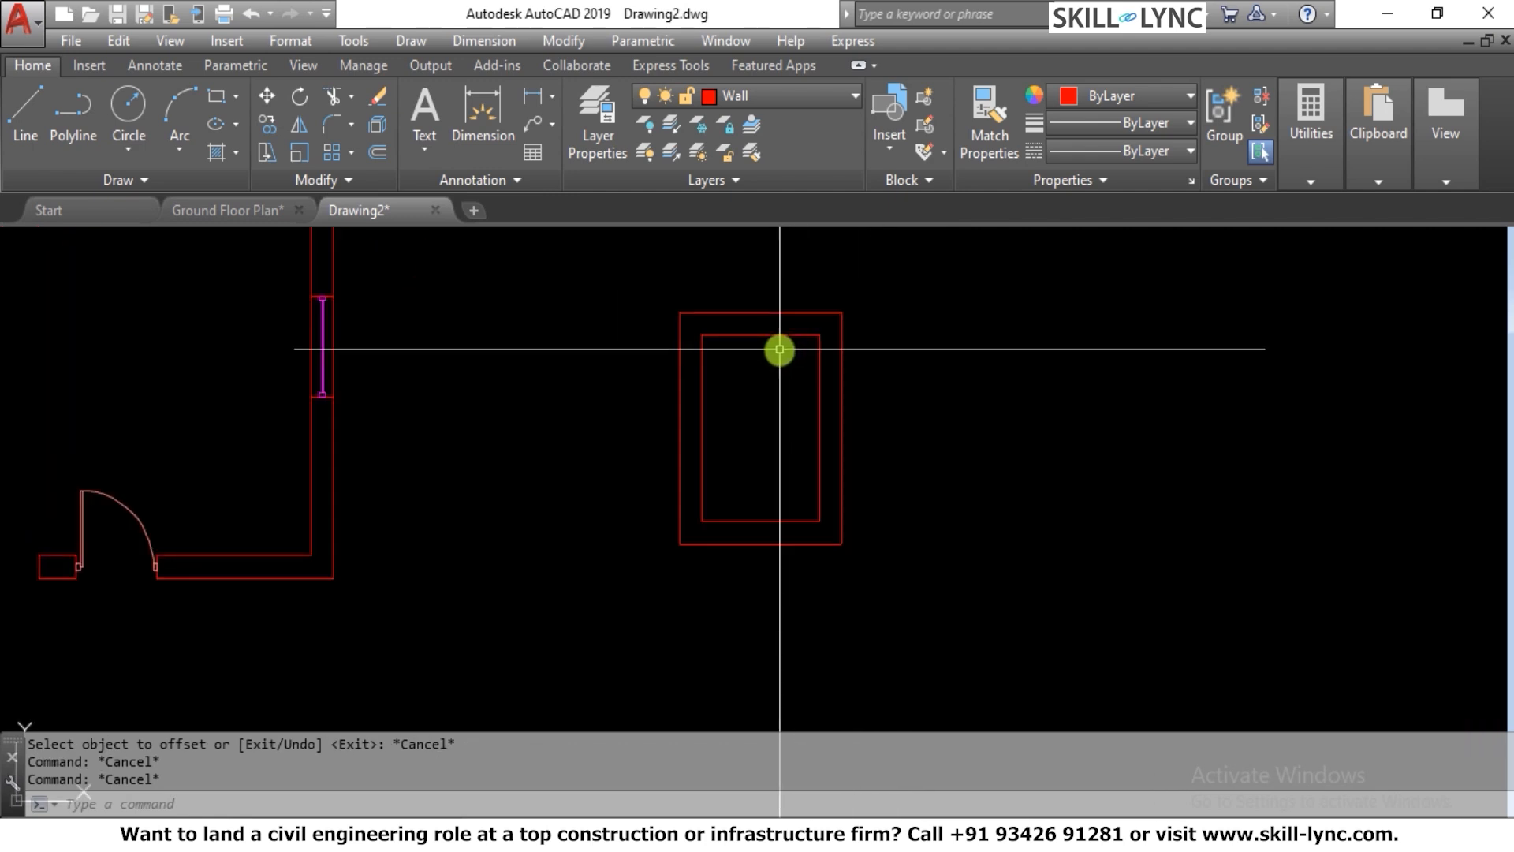
pyautogui.click(877, 567)
pyautogui.click(665, 244)
pyautogui.press('Delete')
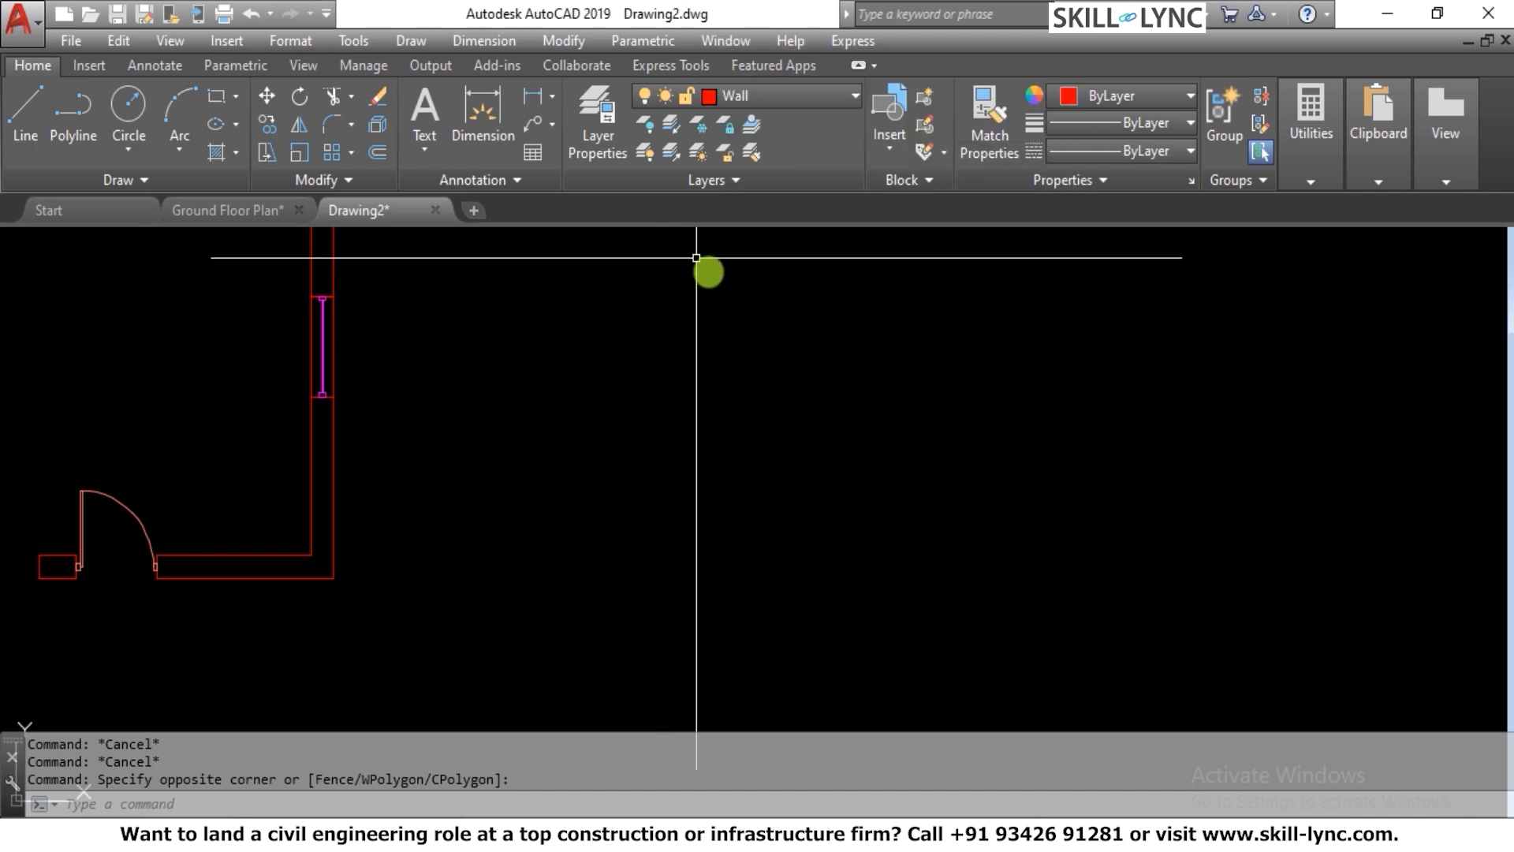
# Draw a new rectangle 6' wide and 8' high in the empty area beside the plan
pyautogui.write('rec')
pyautogui.press('Return')
pyautogui.click(620, 614)
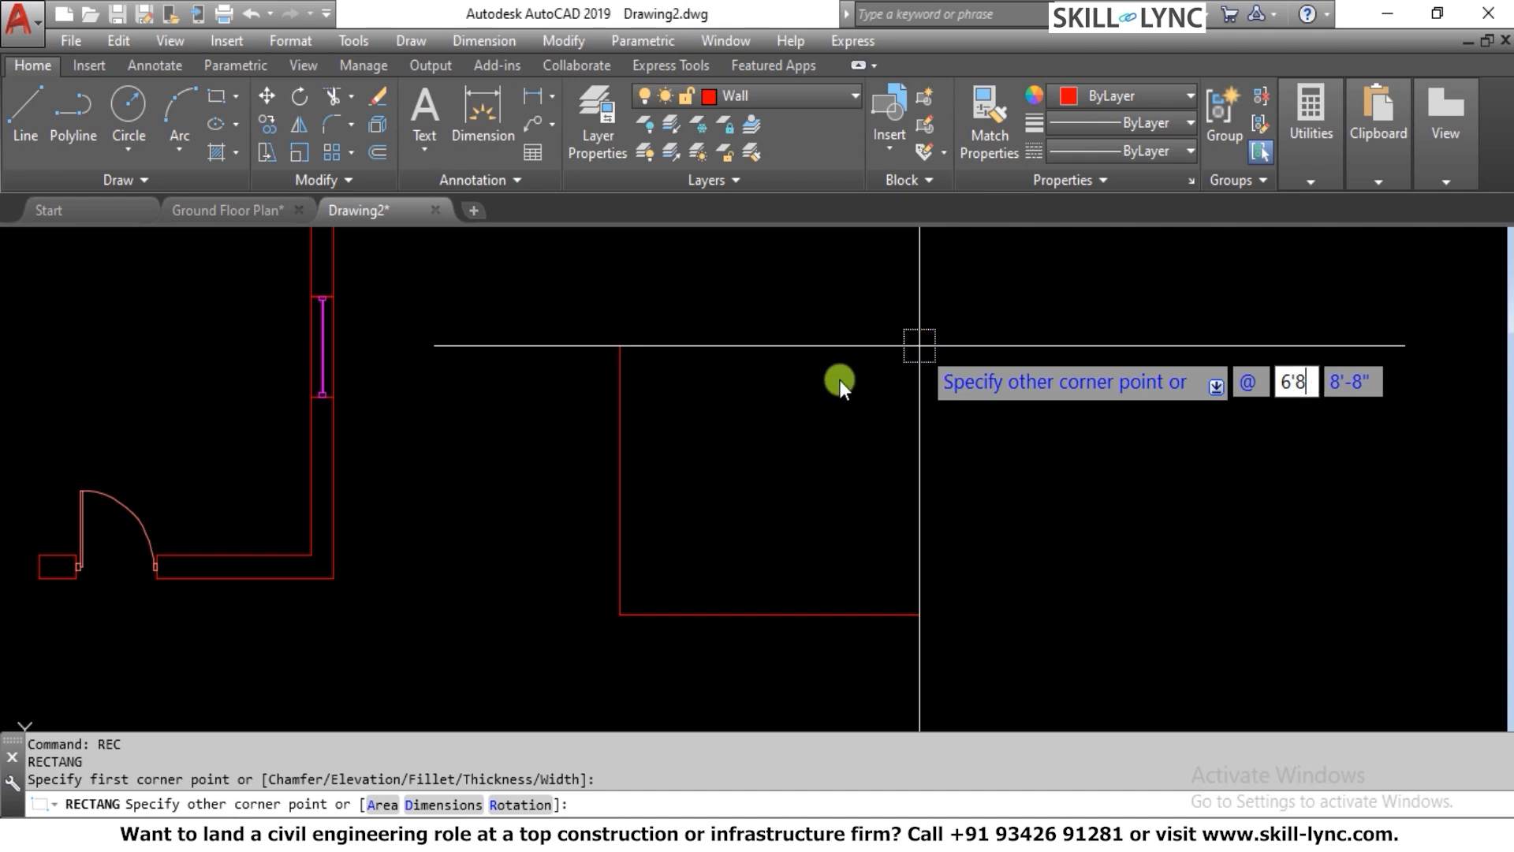
pyautogui.write('6')
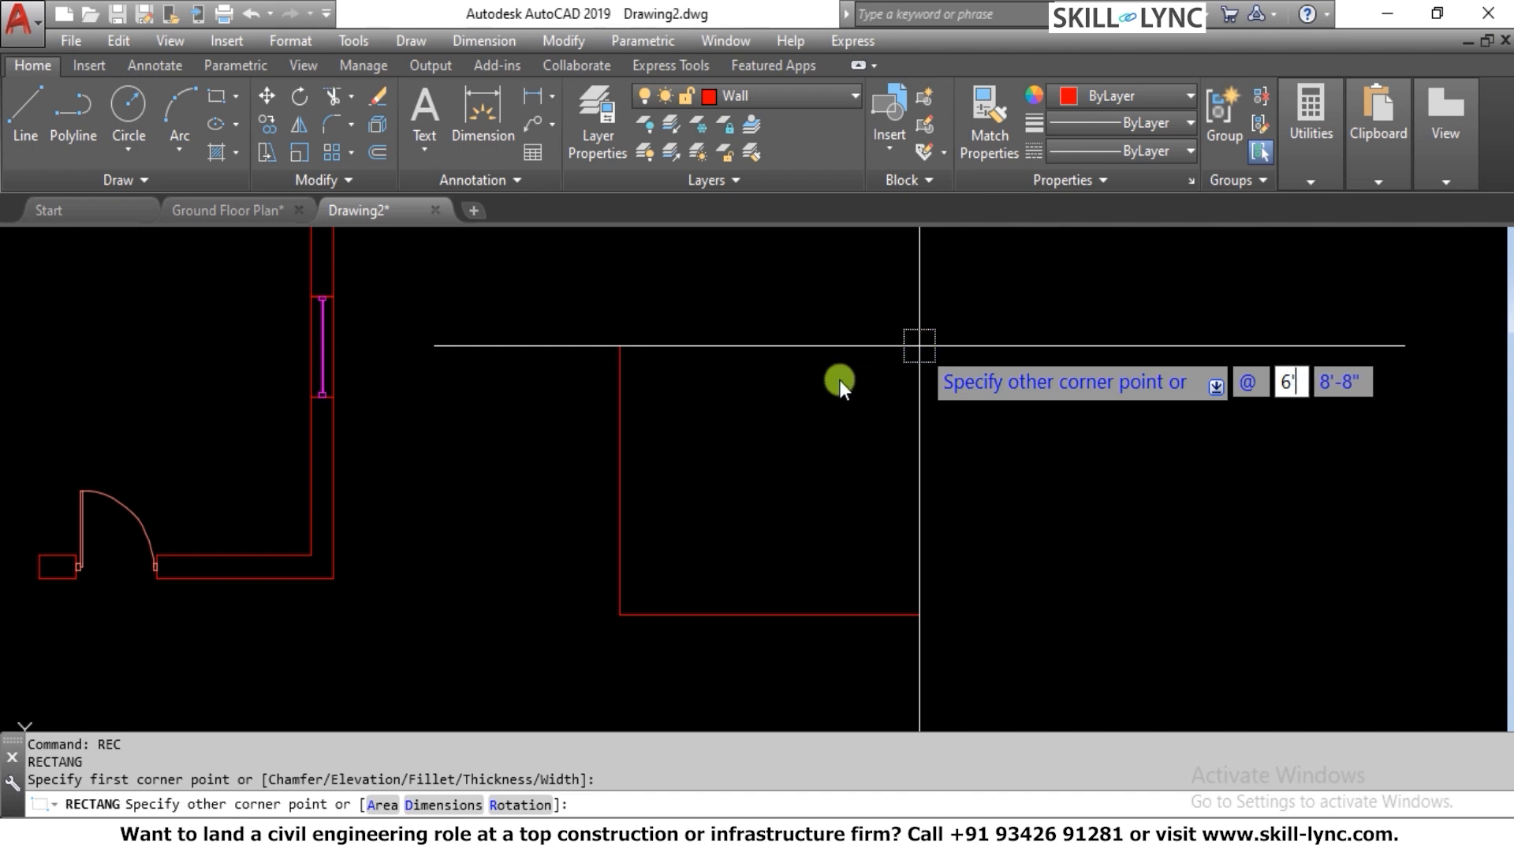
pyautogui.press('Tab')
pyautogui.write("8'")
pyautogui.press('Return')
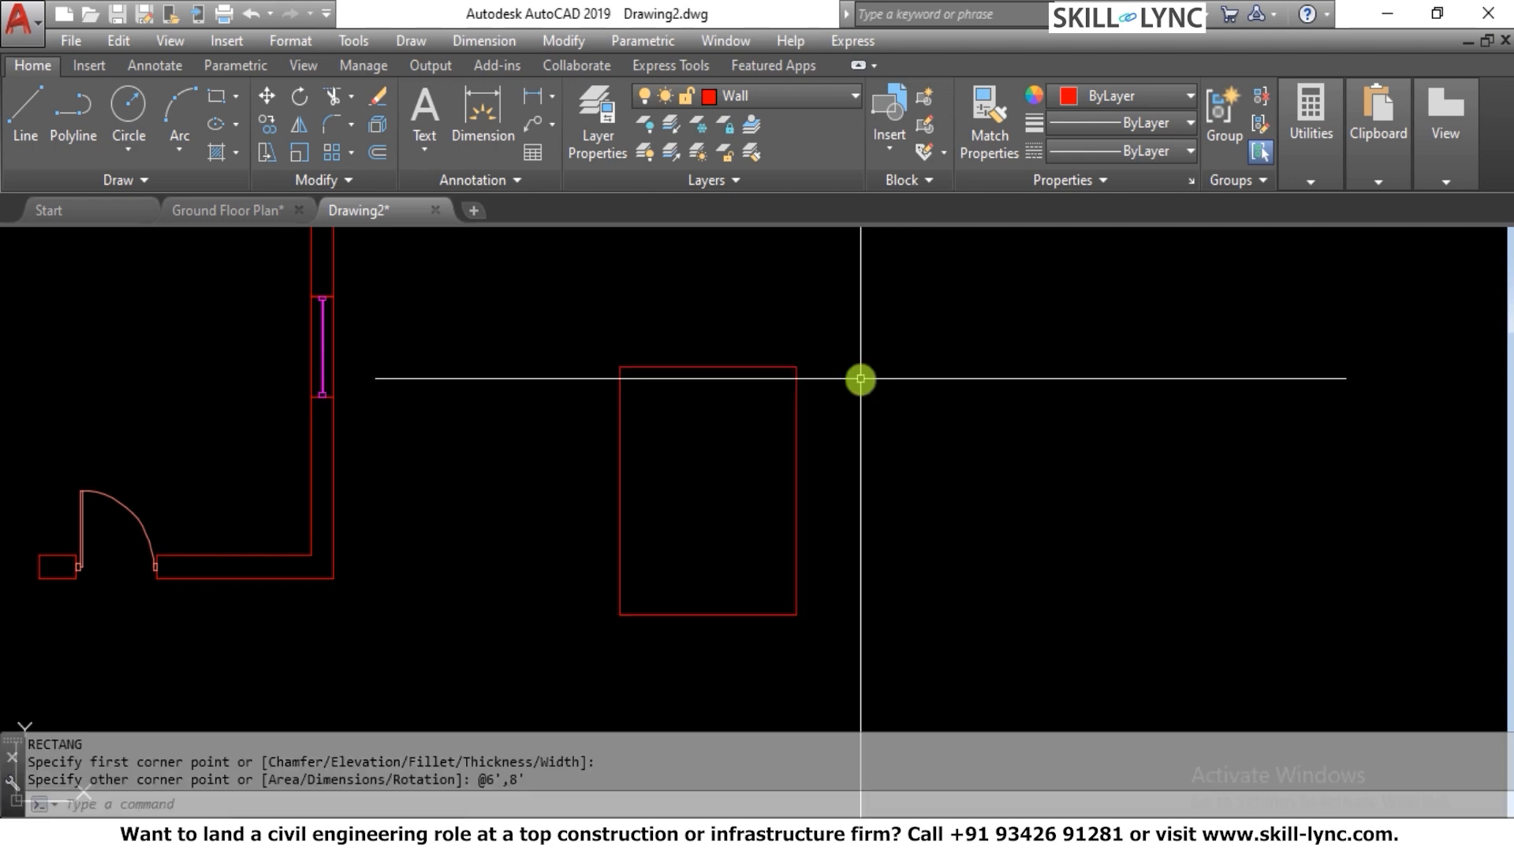
# Offset the new rectangle outward by 9" to form the wall thickness
pyautogui.write('o')
pyautogui.press('Return')
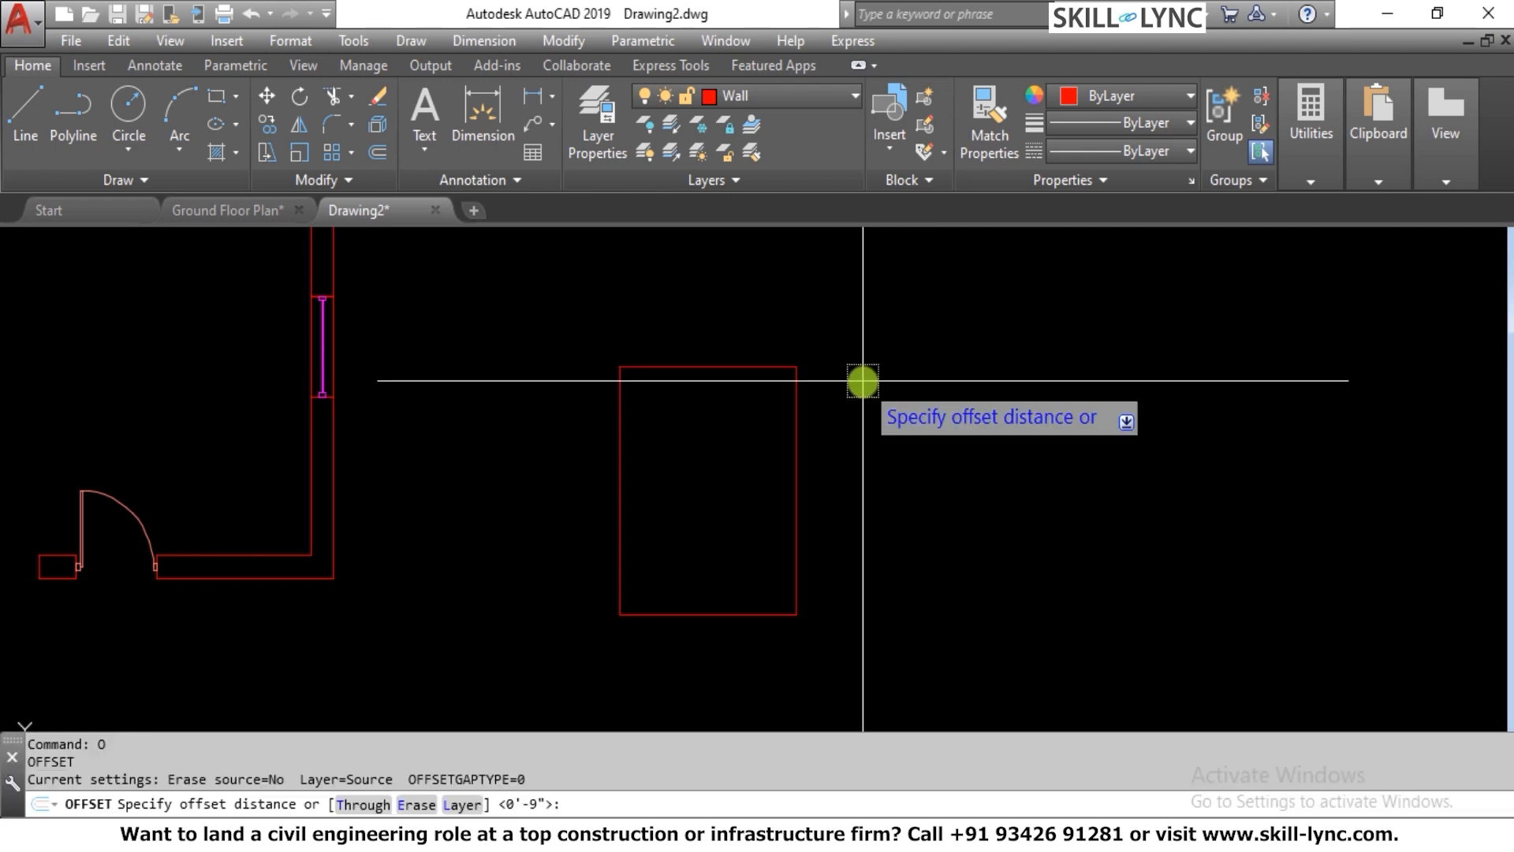
pyautogui.write('9')
pyautogui.press('Return')
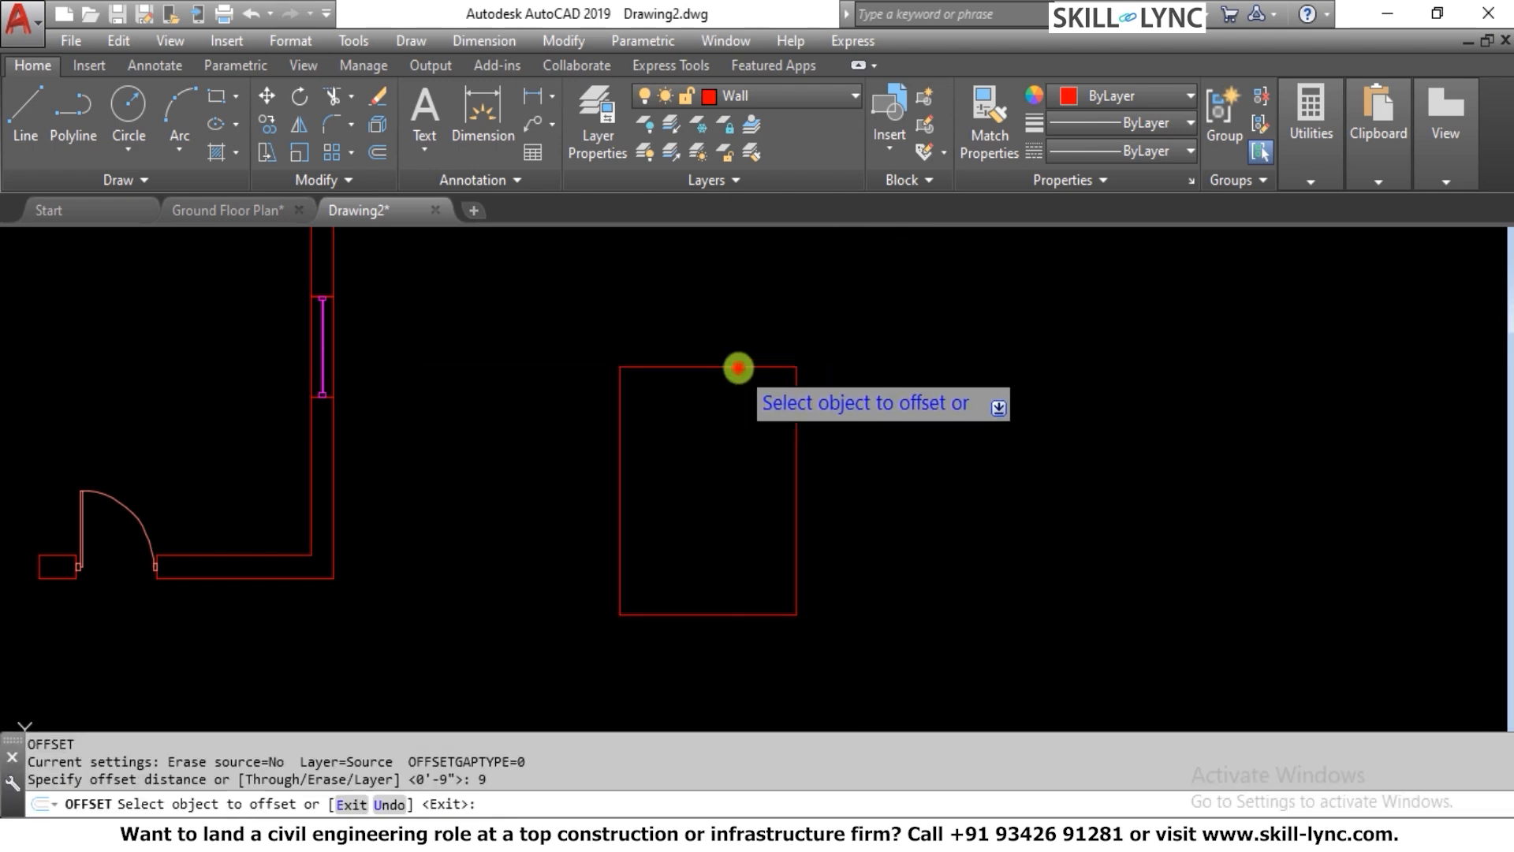
pyautogui.click(735, 367)
pyautogui.click(833, 291)
pyautogui.press('Escape')
pyautogui.press('Escape')
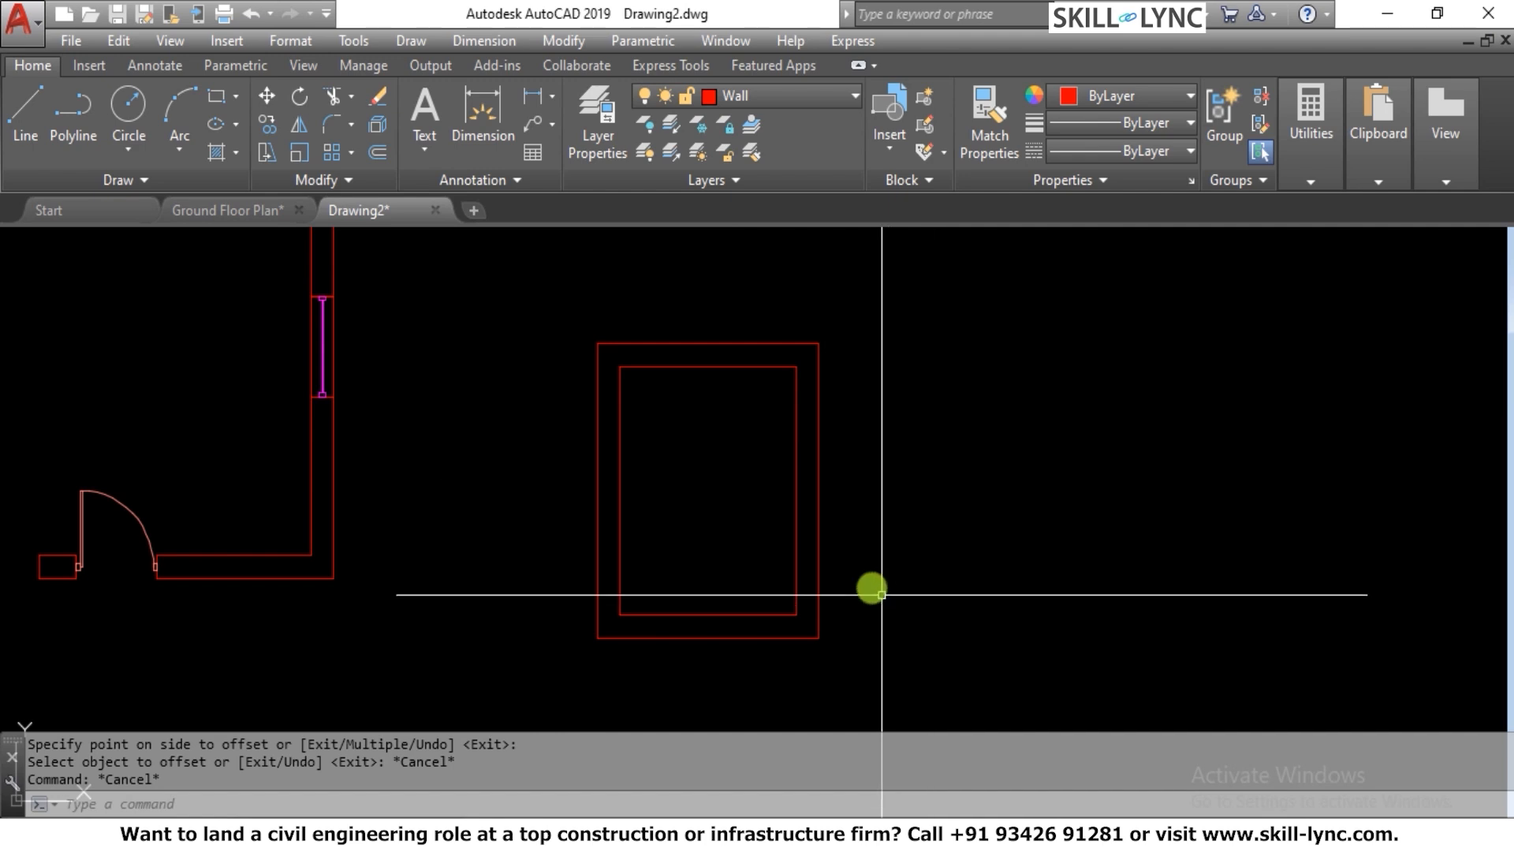
pyautogui.scroll(3, 785, 599)
pyautogui.scroll(-3, 798, 590)
pyautogui.scroll(2, 812, 591)
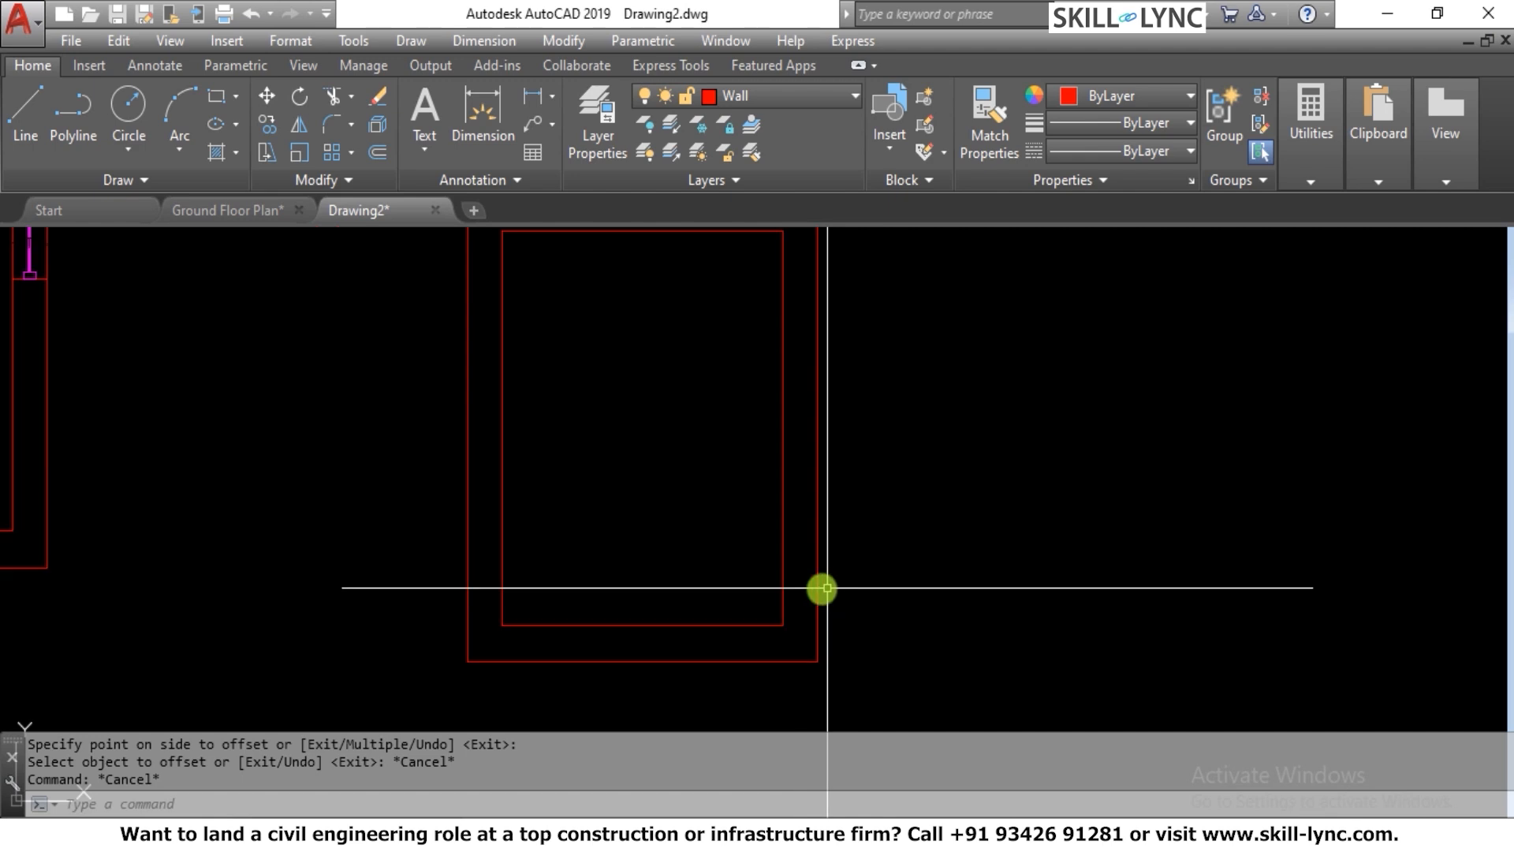
pyautogui.scroll(-2, 689, 418)
pyautogui.scroll(2, 735, 321)
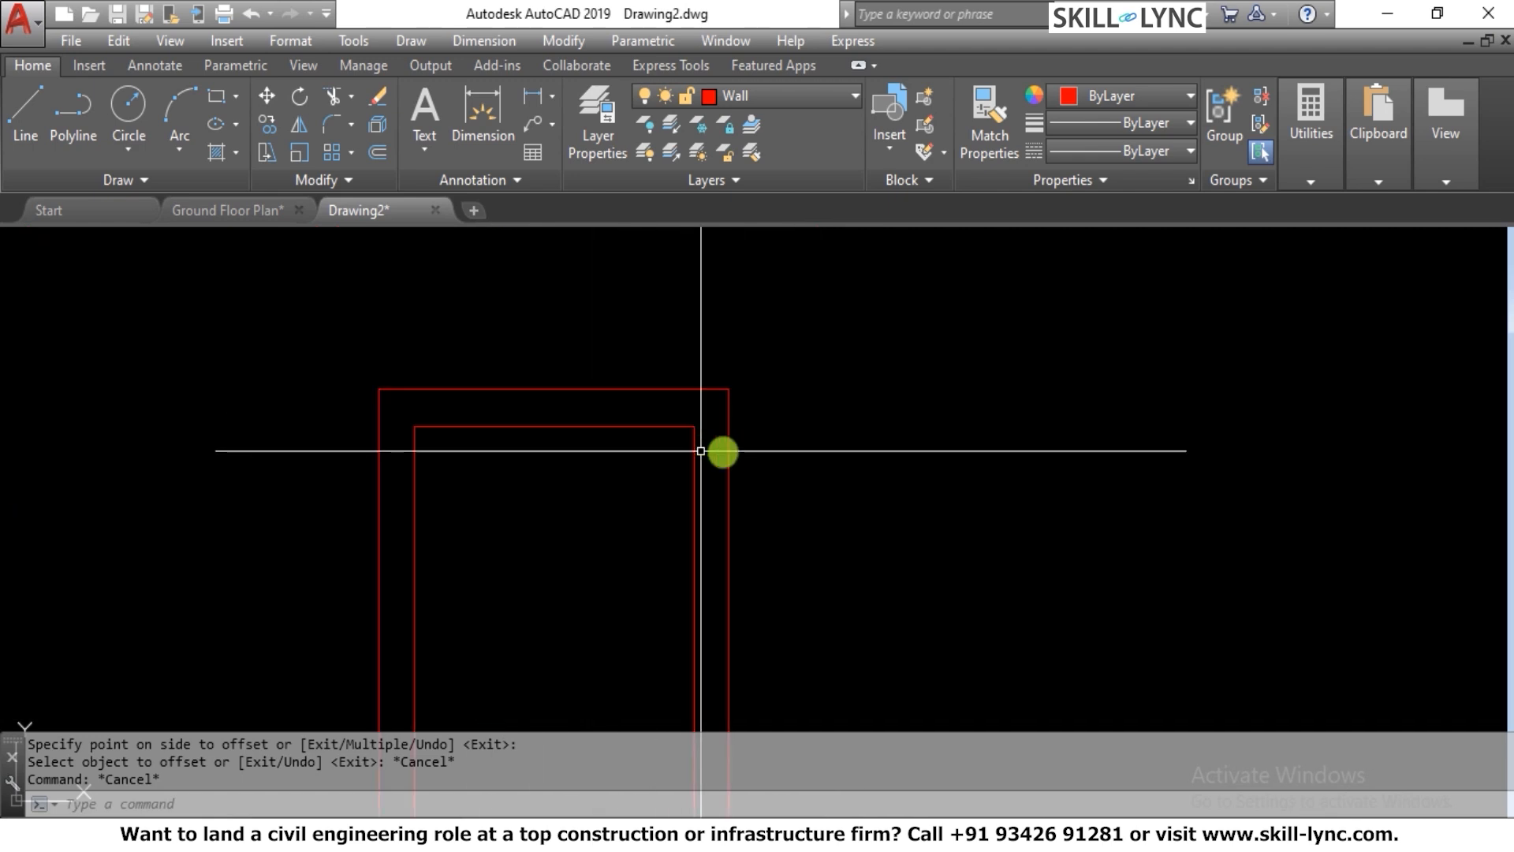
pyautogui.scroll(-2, 743, 452)
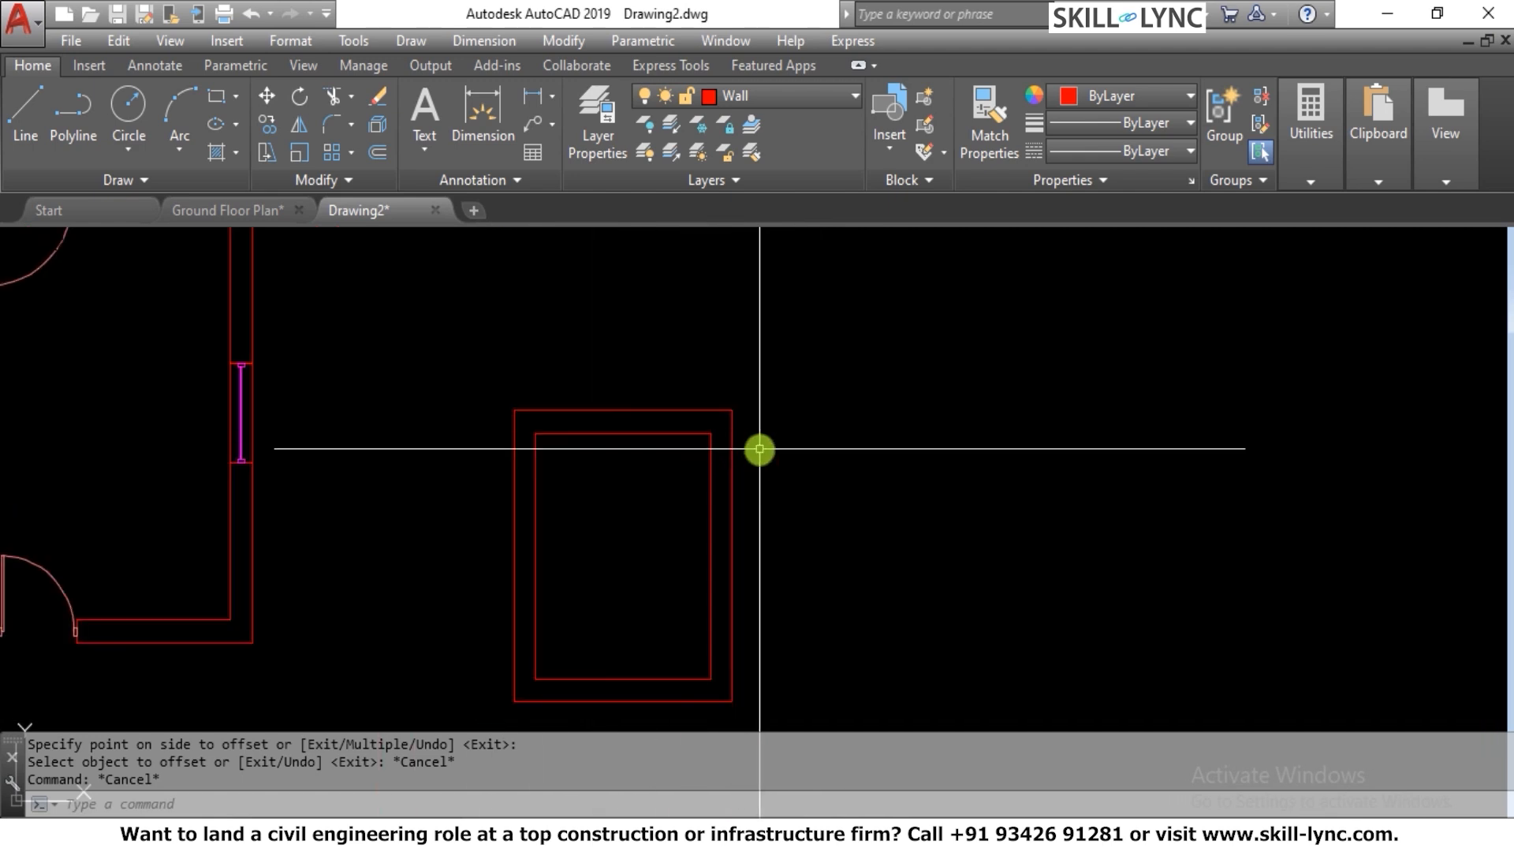
pyautogui.write('t')
pyautogui.press('Return')
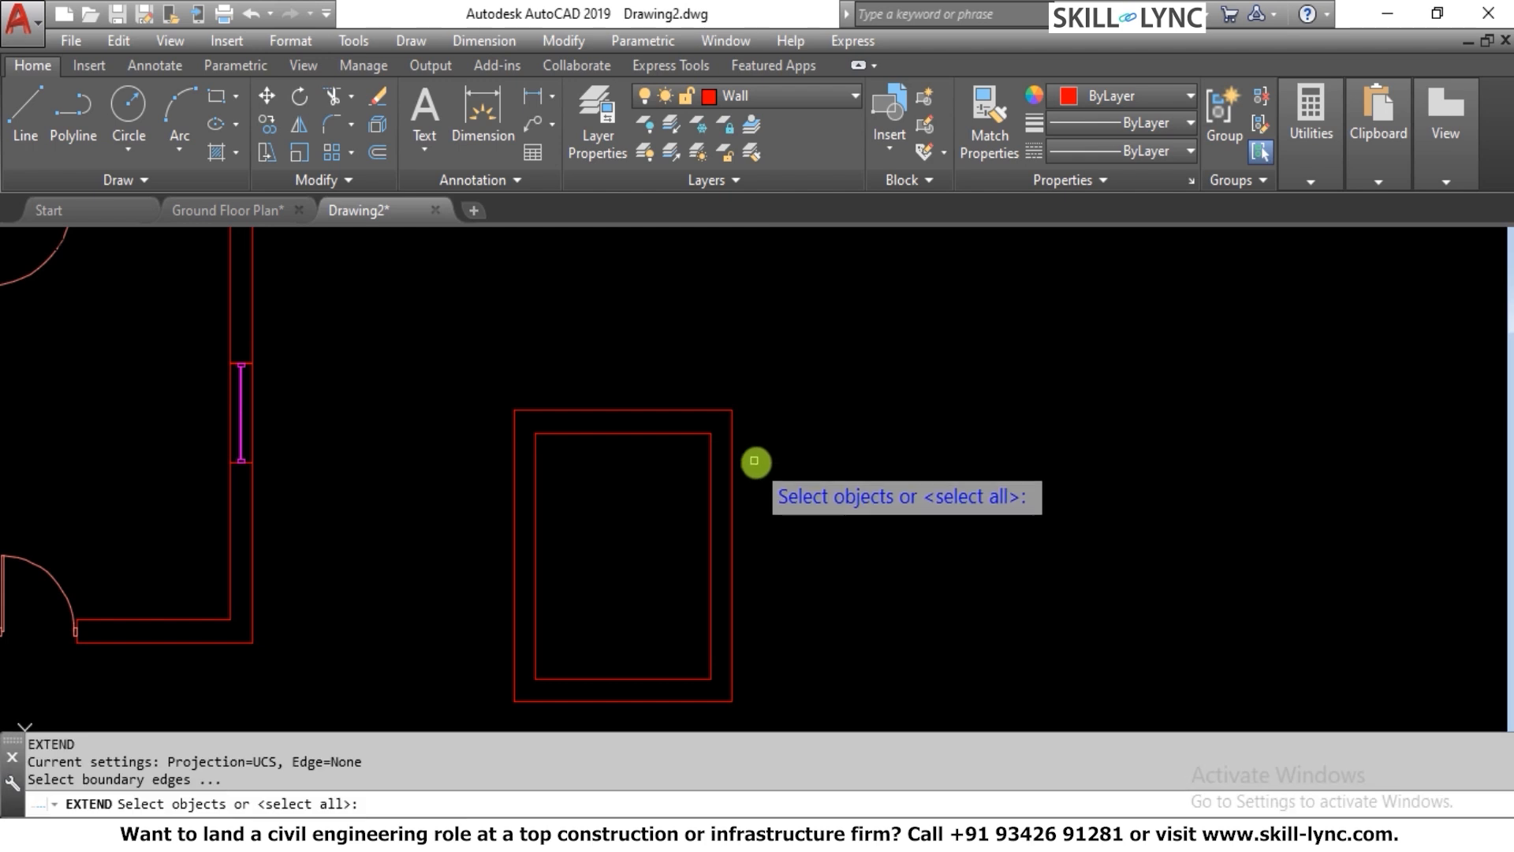
pyautogui.click(769, 469)
pyautogui.click(631, 403)
pyautogui.press('Return')
pyautogui.press('Escape')
pyautogui.press('Escape')
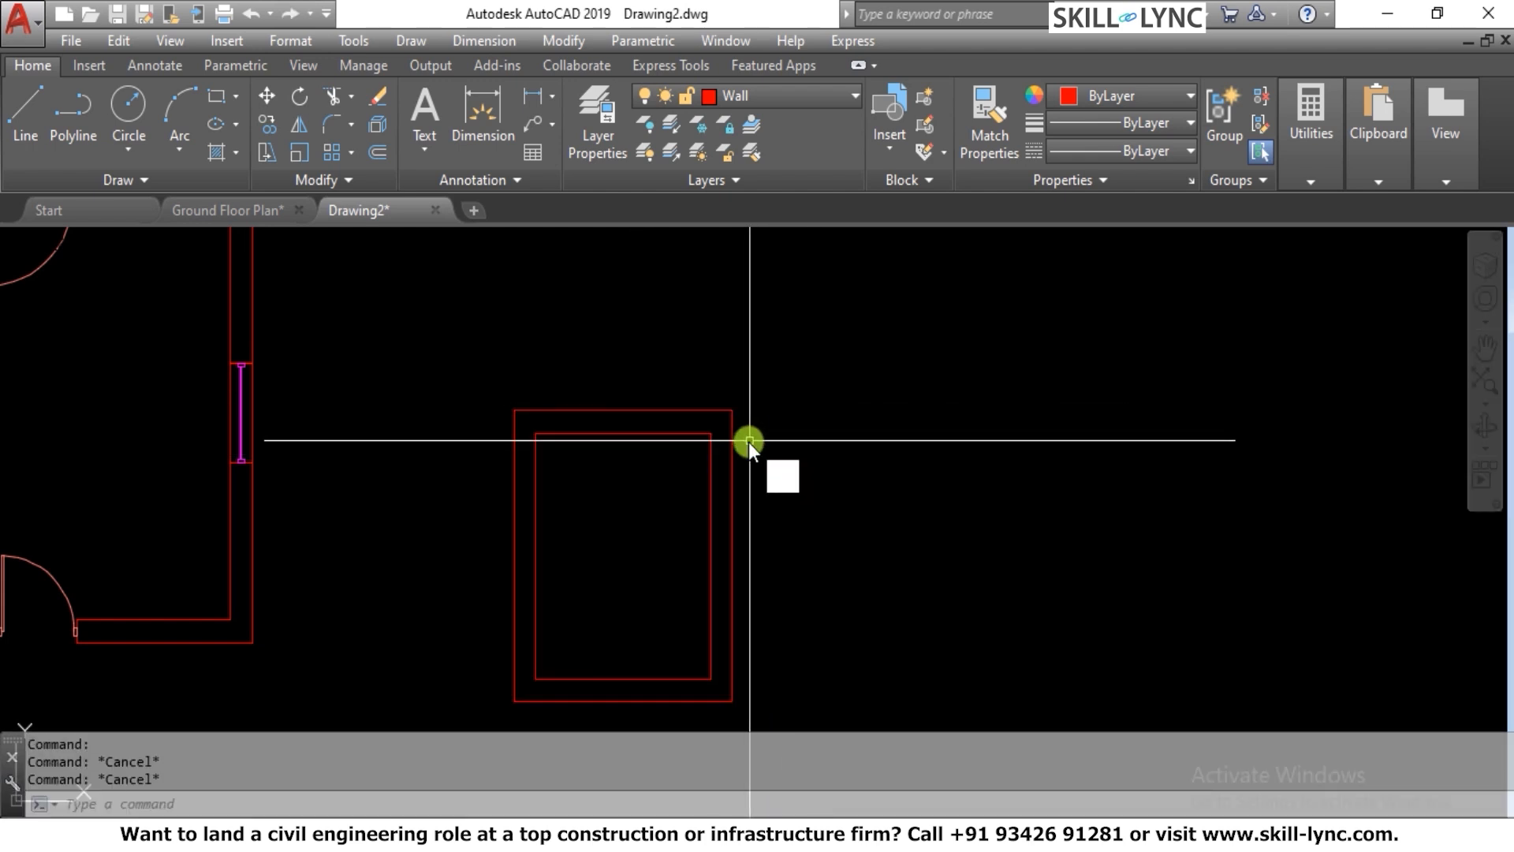
# Explode the inner and outer wall rectangles into separate lines
pyautogui.write('x')
pyautogui.press('Return')
pyautogui.click(662, 440)
pyautogui.click(626, 331)
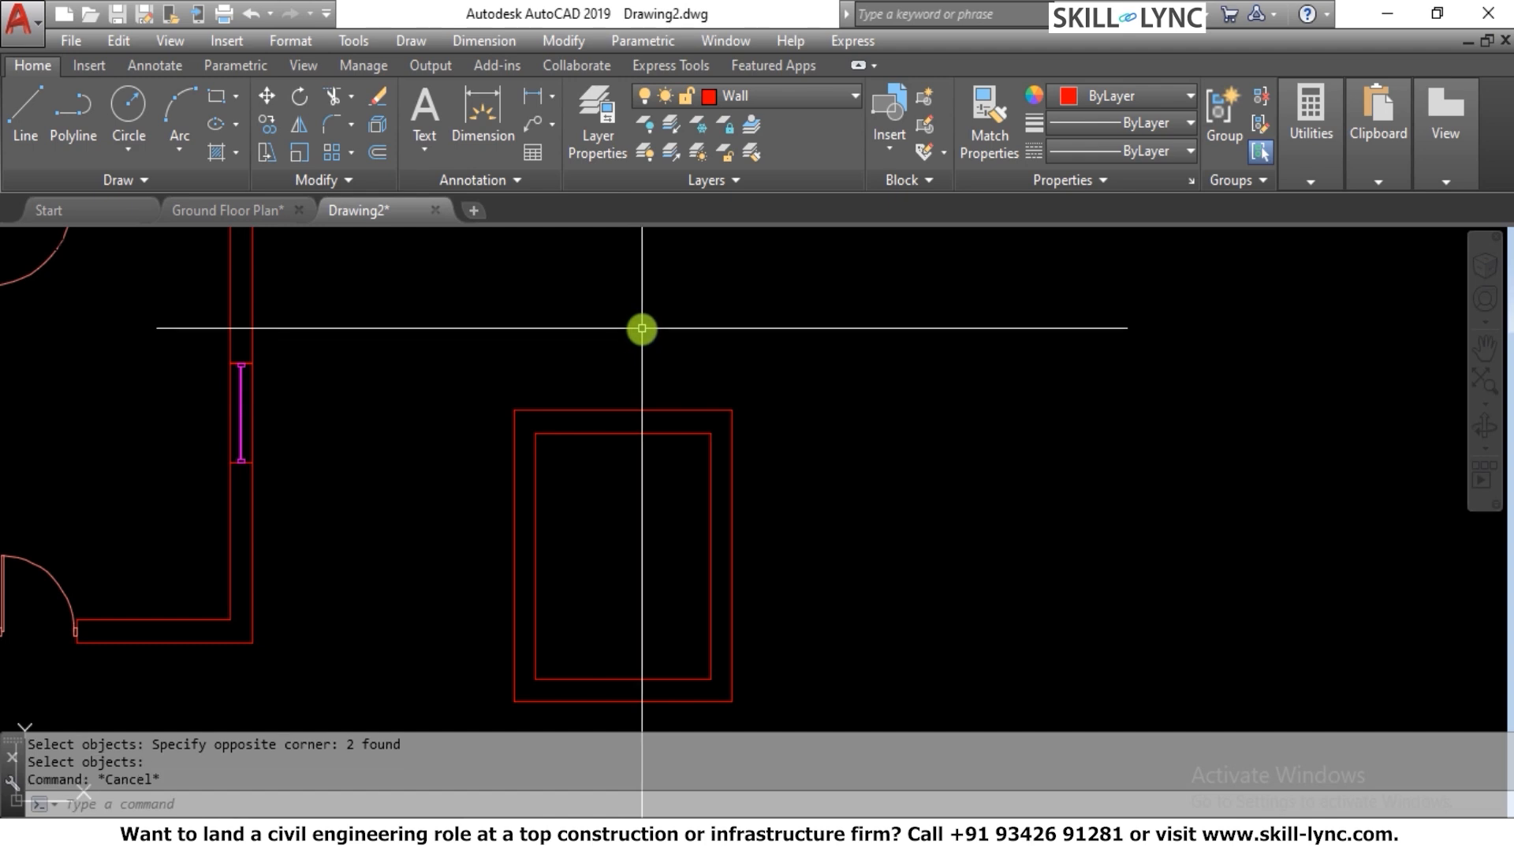
# Offset the inner top wall line 2'9" downward to mark the width of the door opening
pyautogui.write('o')
pyautogui.press('Return')
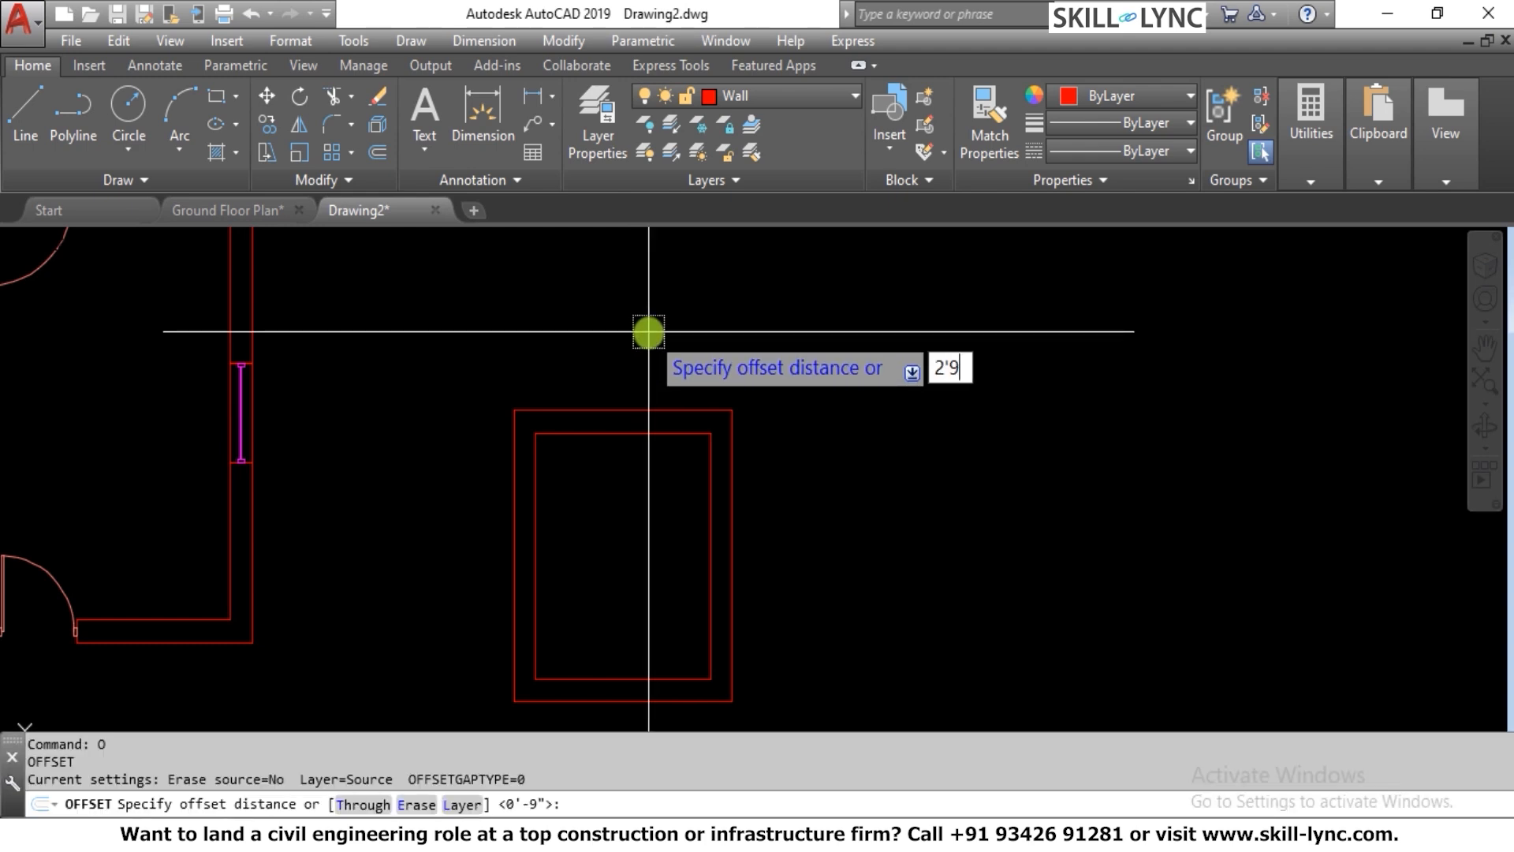
pyautogui.press('Return')
pyautogui.click(643, 433)
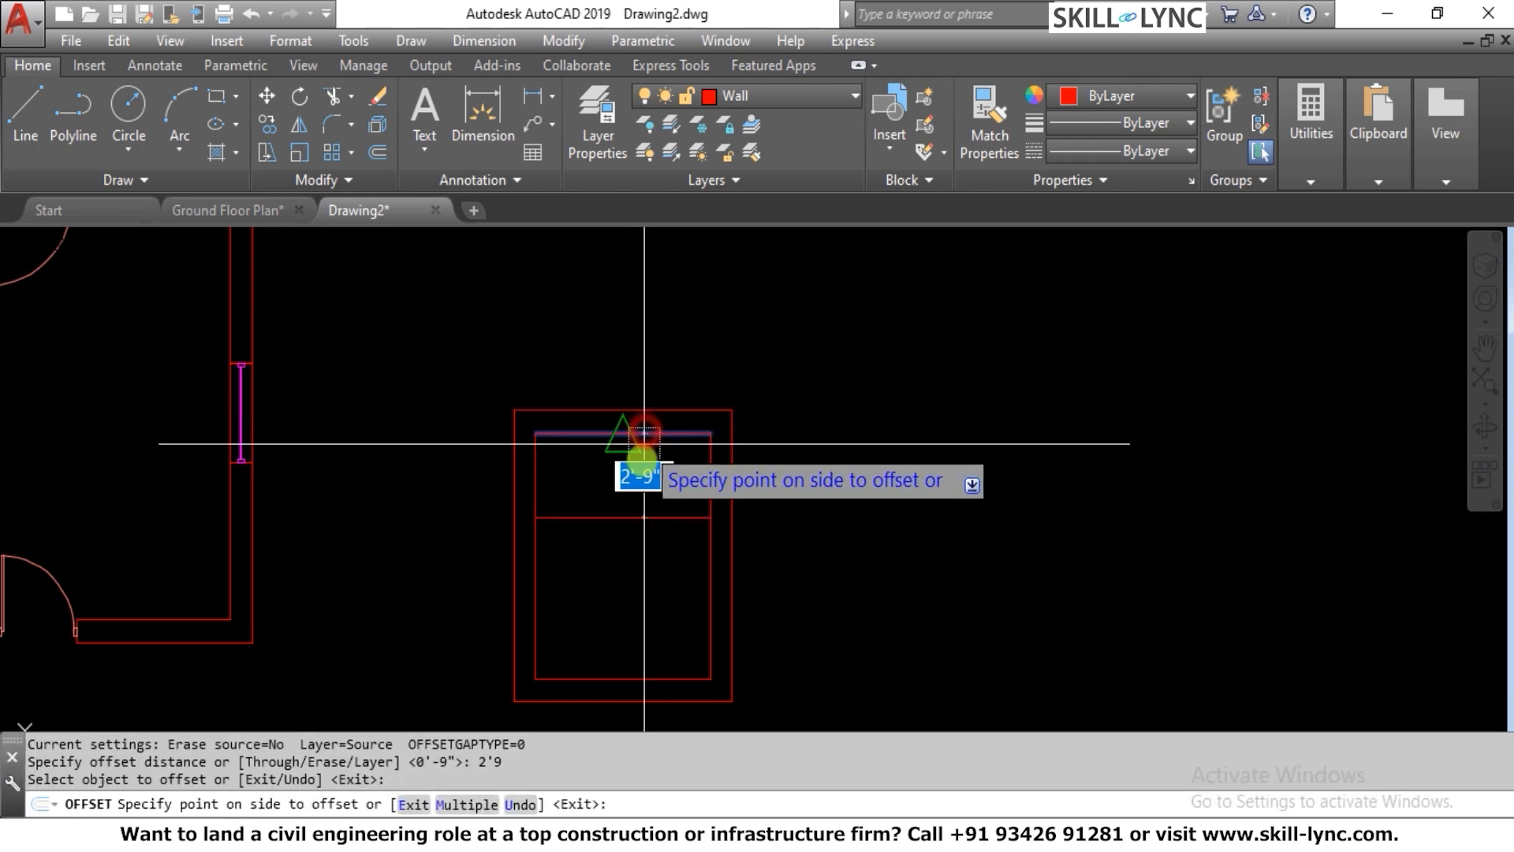
pyautogui.click(643, 462)
pyautogui.press('Escape')
# Extend the inner top wall line to the outer line of the right wall
pyautogui.write('ex')
pyautogui.press('Return')
pyautogui.press('Return')
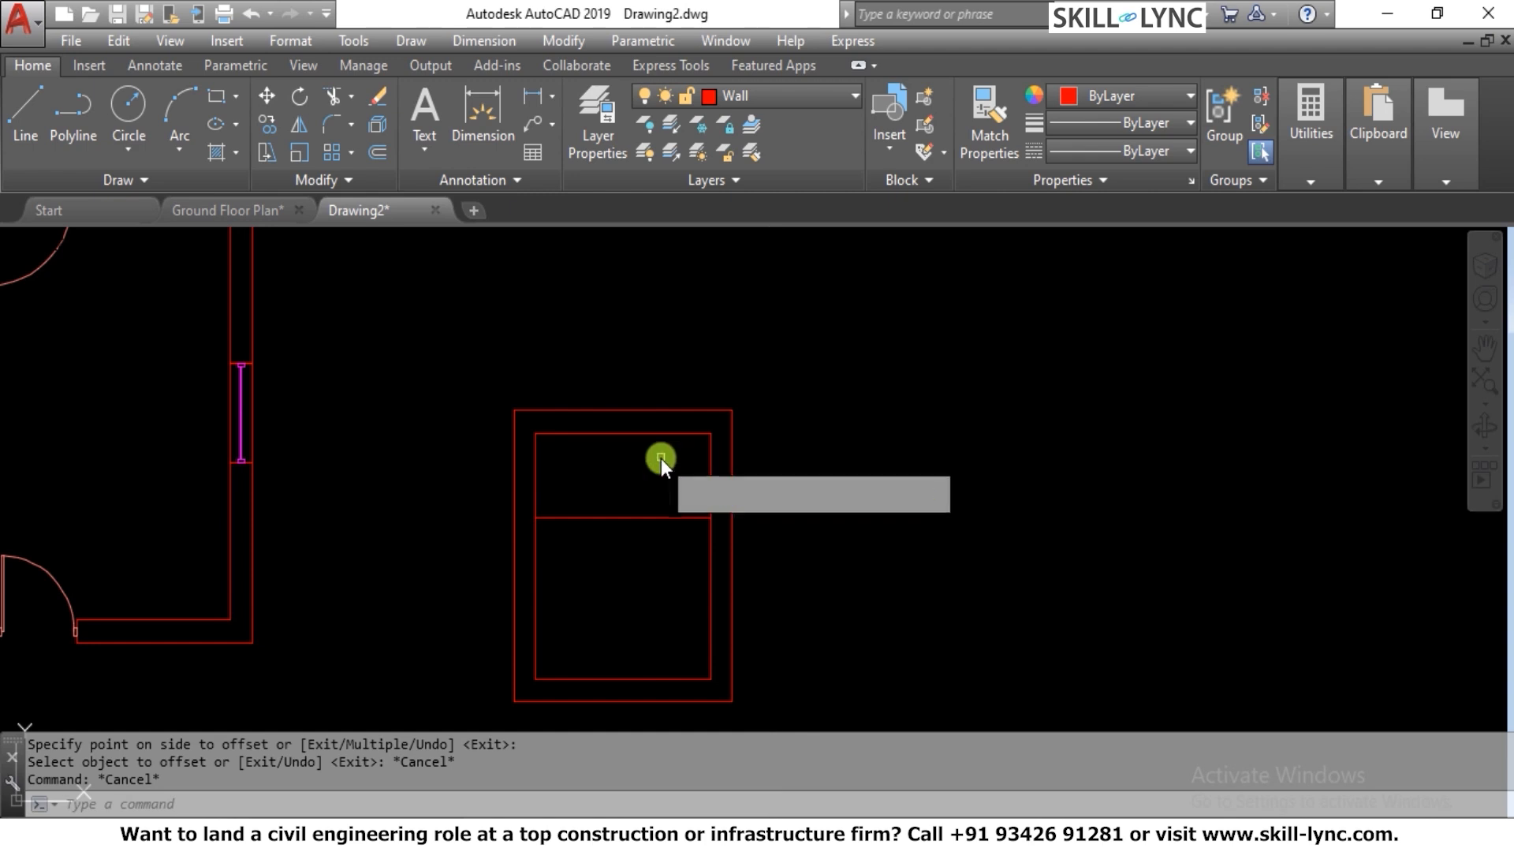
pyautogui.click(658, 460)
pyautogui.click(651, 423)
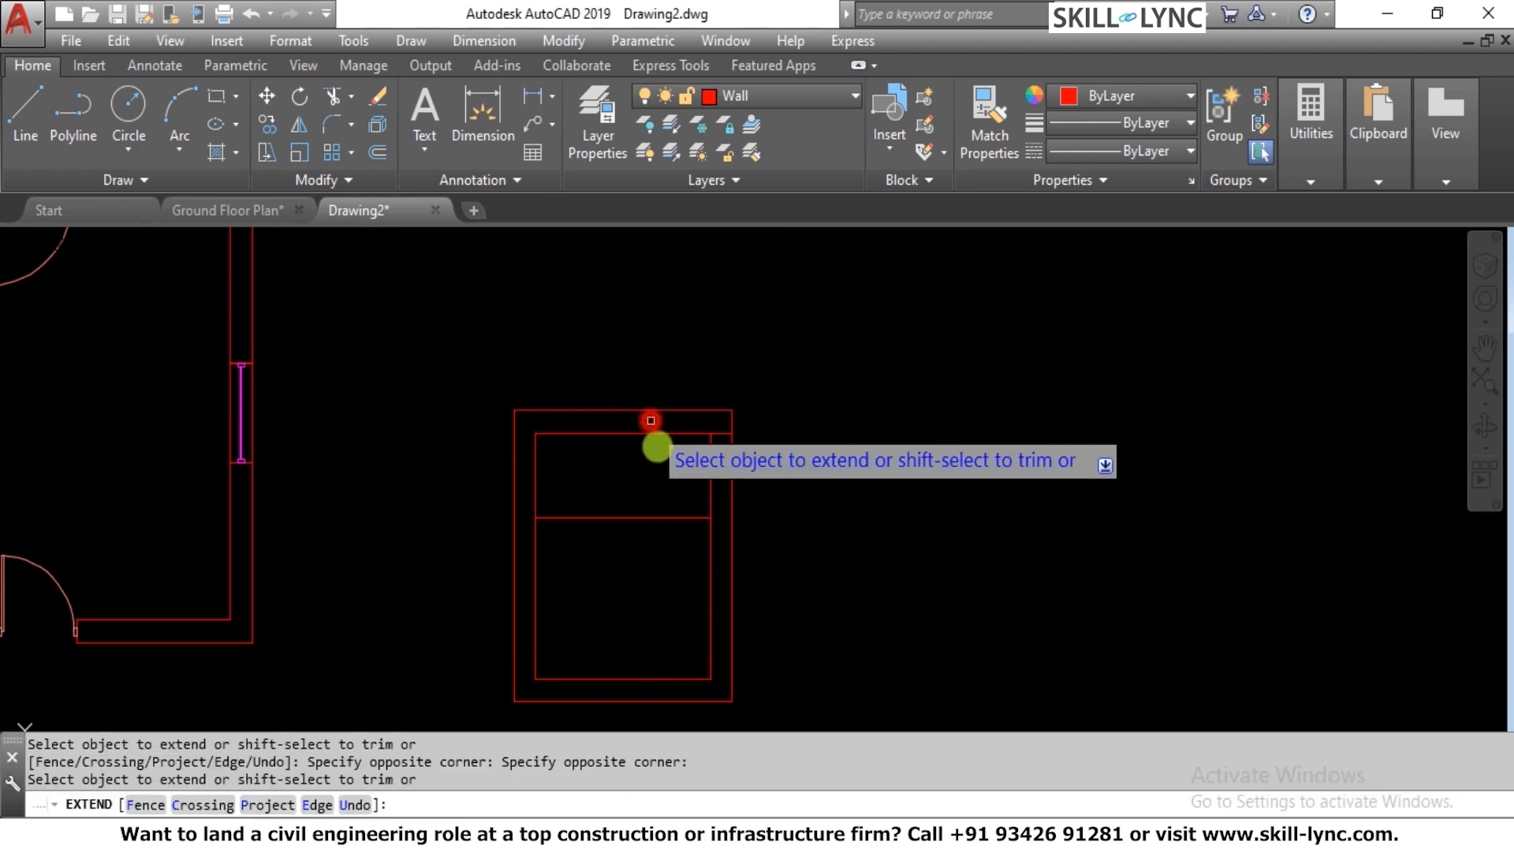
pyautogui.press('Escape')
pyautogui.press('Return')
pyautogui.click(665, 487)
pyautogui.click(659, 516)
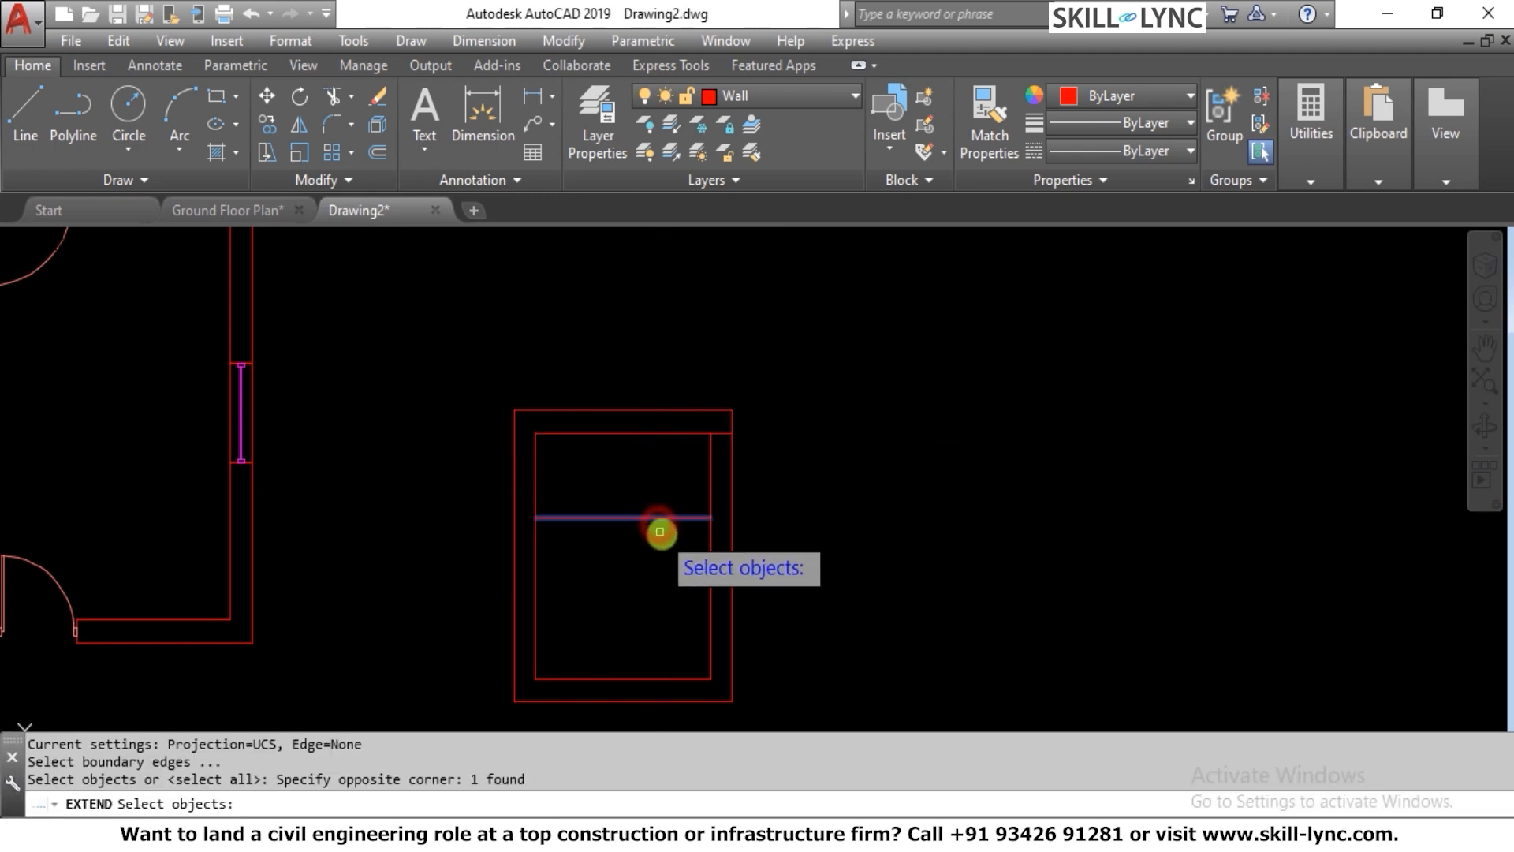
pyautogui.press('Escape')
pyautogui.press('Escape')
# Extend the offset line across the right wall to its outer line
pyautogui.press('Return')
# Trim the right wall lines between the two opening marks and the leftover line inside the room to open the doorway
pyautogui.press('Return')
pyautogui.click(663, 550)
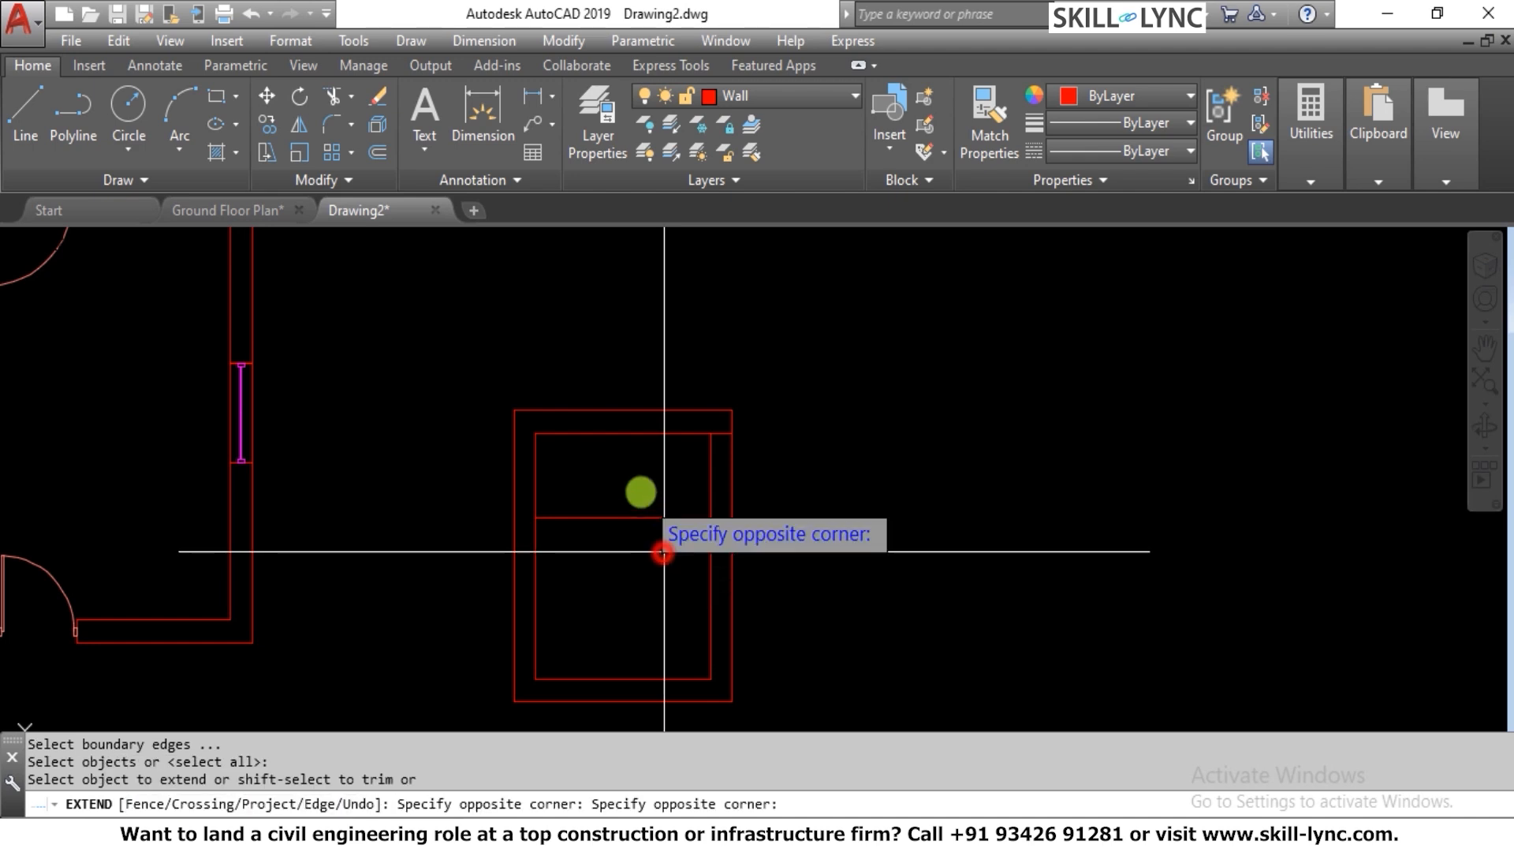
pyautogui.click(641, 491)
pyautogui.press('Escape')
pyautogui.press('Escape')
pyautogui.write('tr')
pyautogui.press('Return')
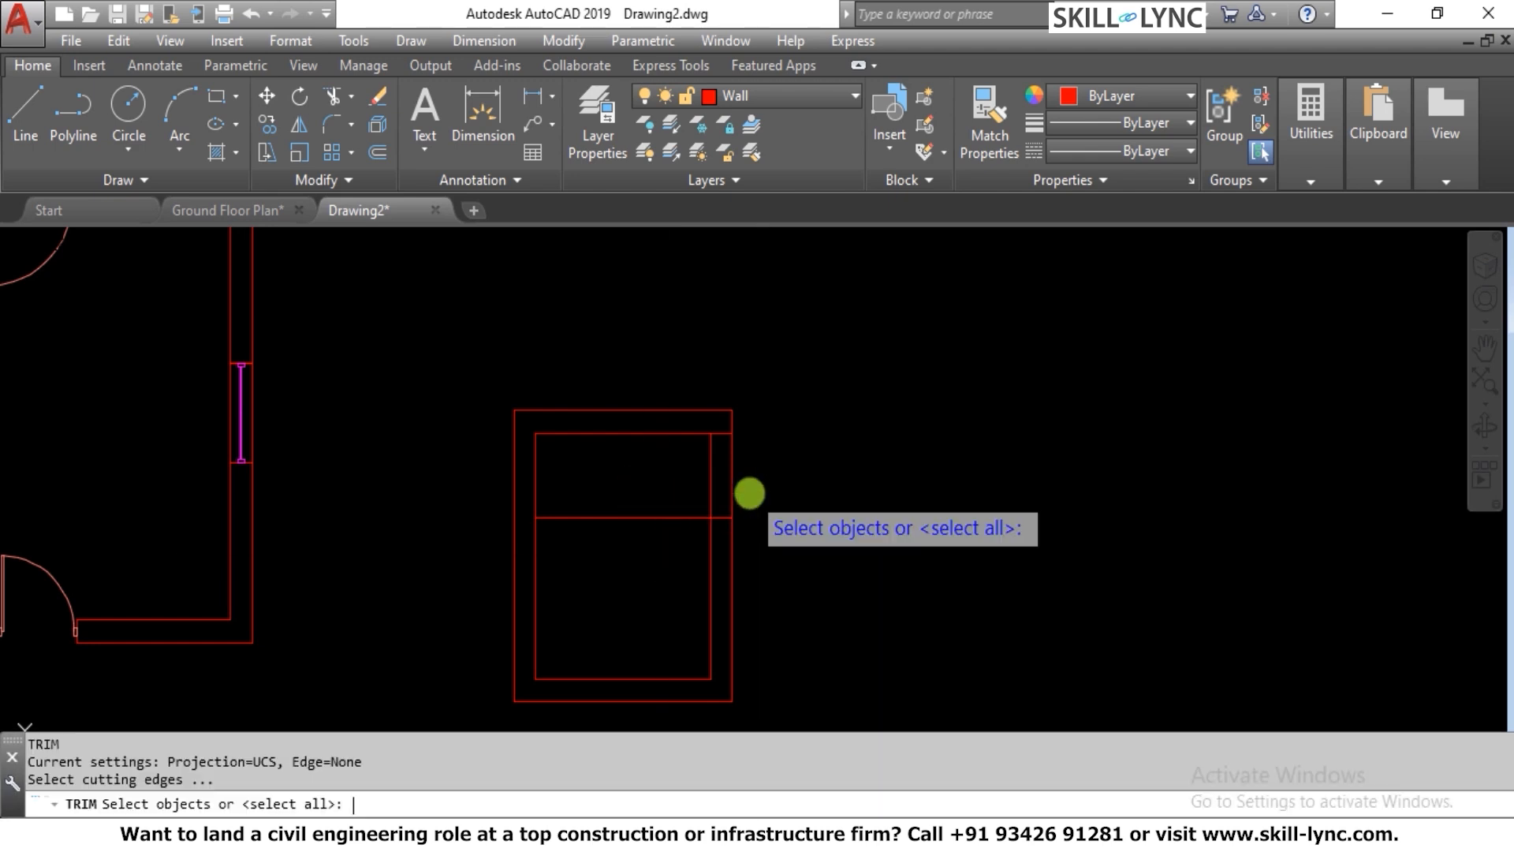
pyautogui.press('Return')
pyautogui.click(748, 494)
pyautogui.click(679, 488)
pyautogui.click(673, 491)
pyautogui.click(660, 529)
pyautogui.press('Escape')
pyautogui.press('Escape')
pyautogui.press('Escape')
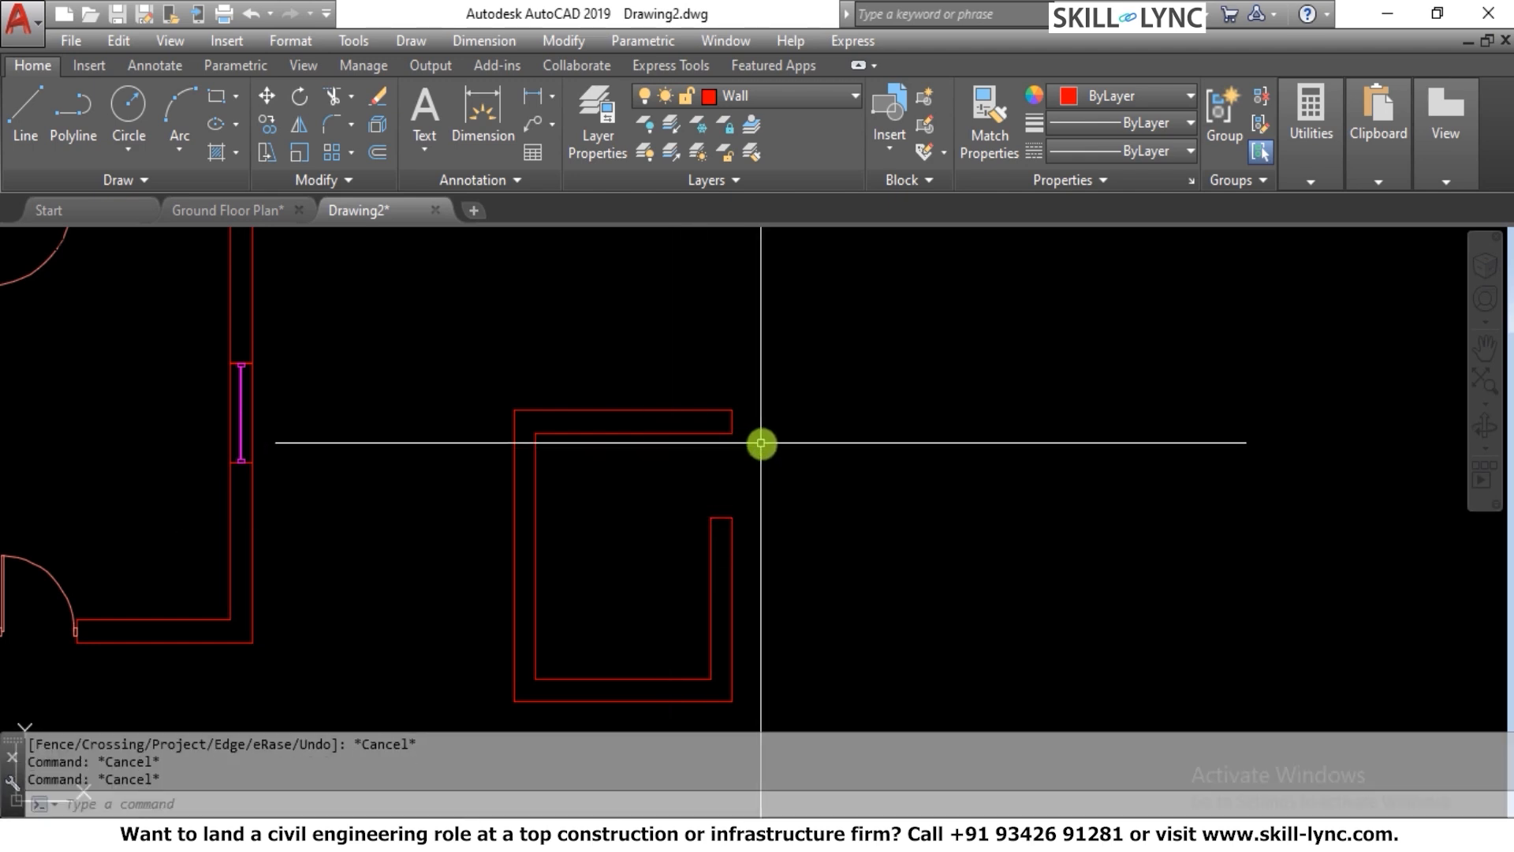
# Insert the Door_Single_2'9 block at the midpoint of the lower wall end of the opening, rotated 90°
pyautogui.press('Return')
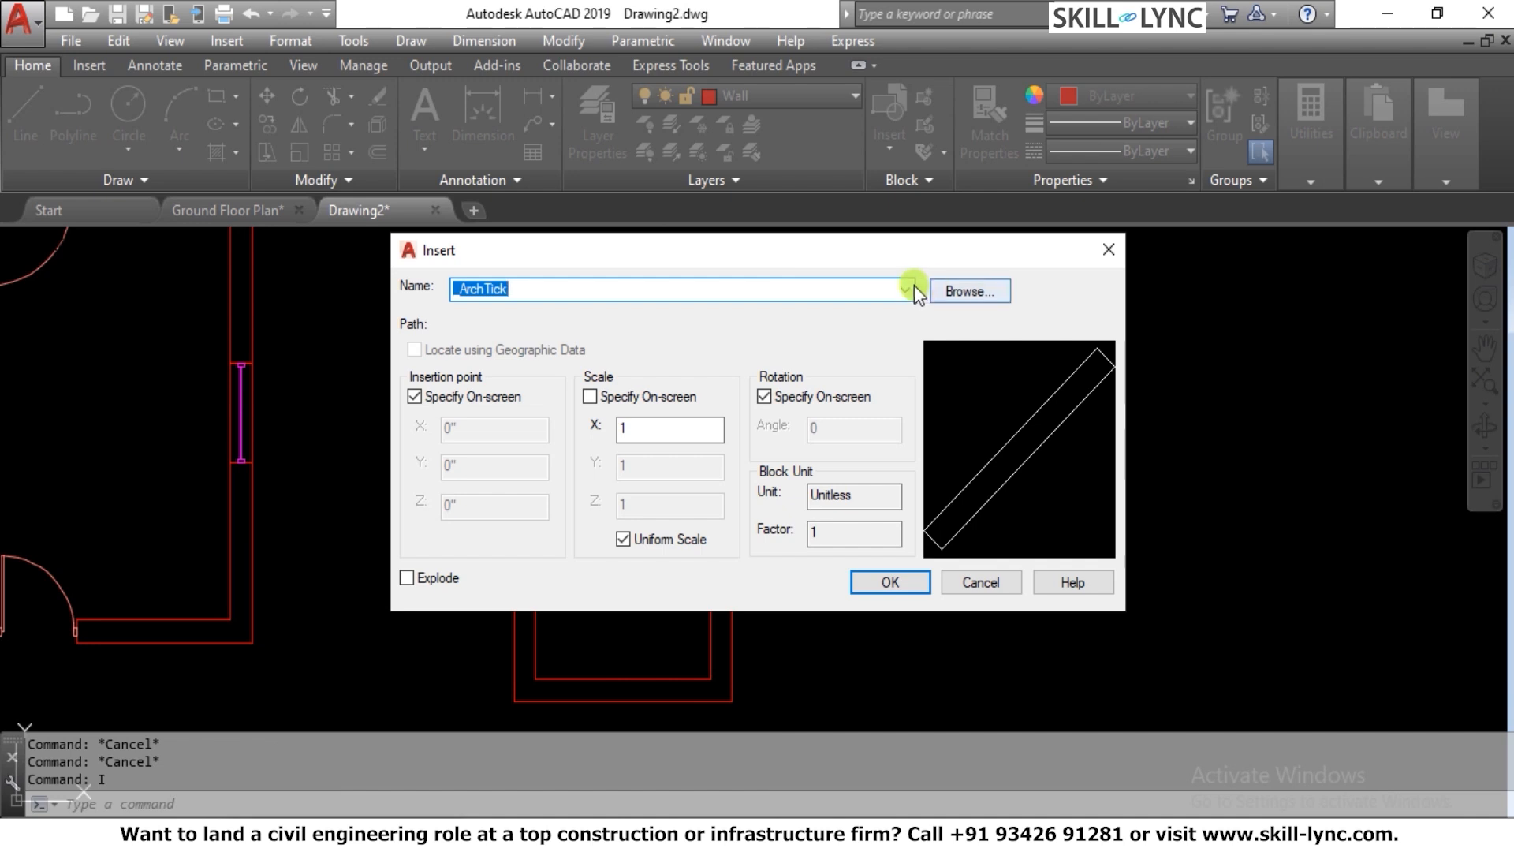
pyautogui.click(903, 290)
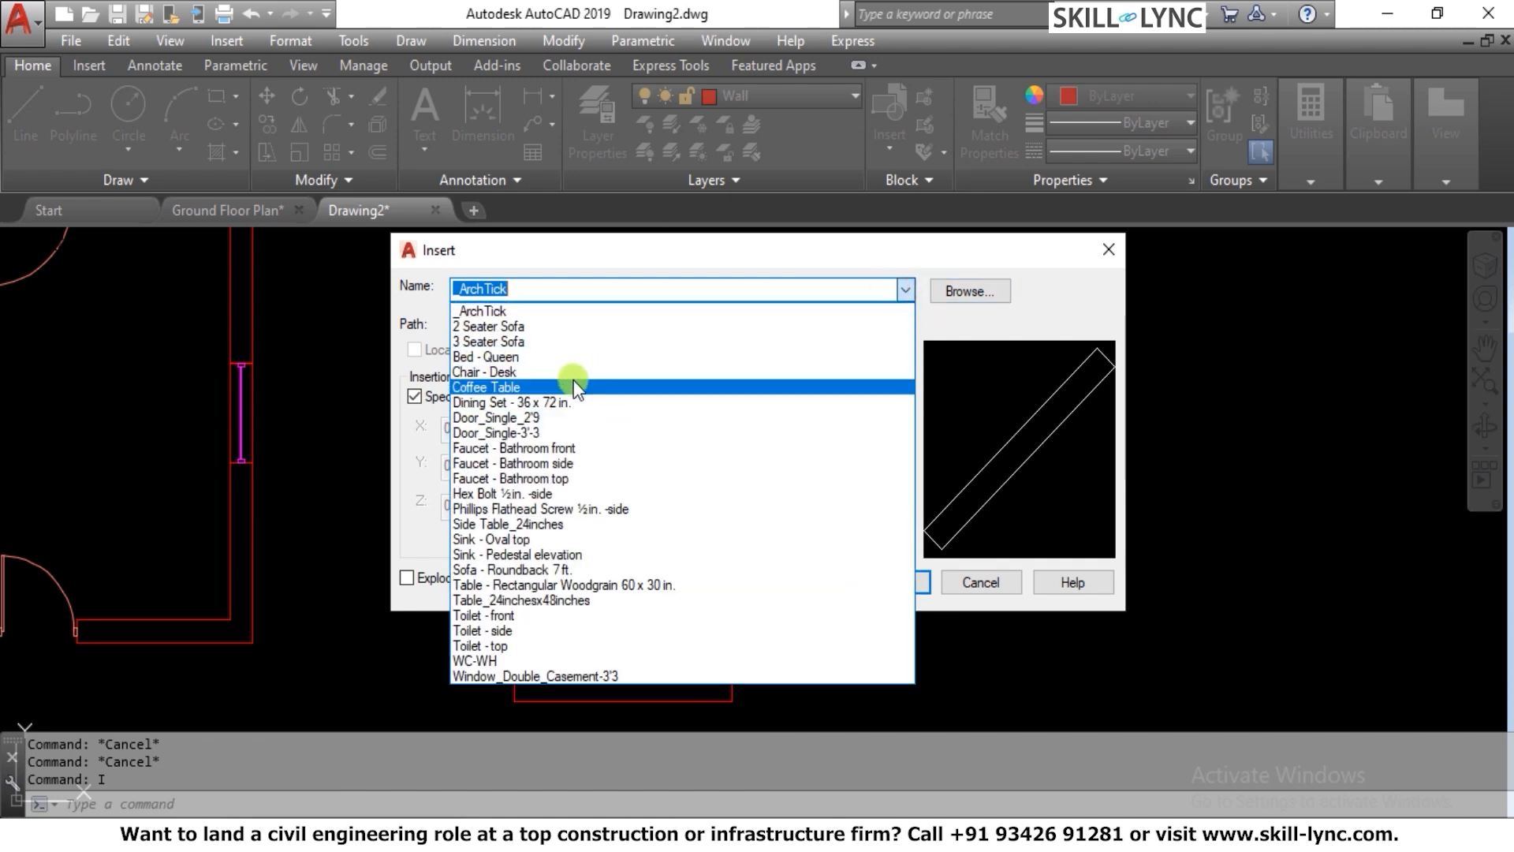
pyautogui.click(536, 416)
pyautogui.click(885, 582)
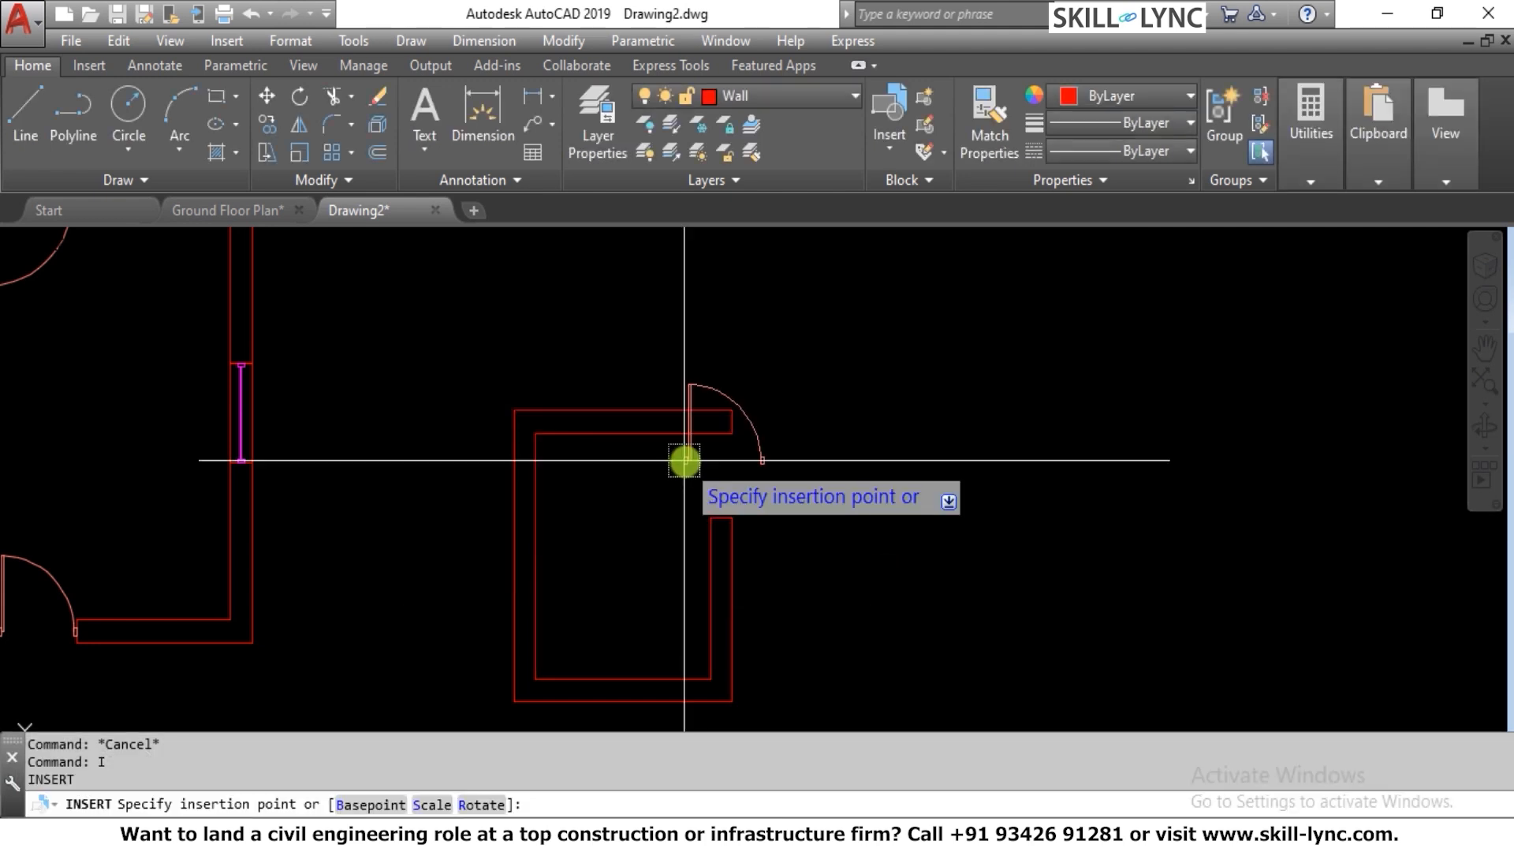
pyautogui.scroll(2, 715, 466)
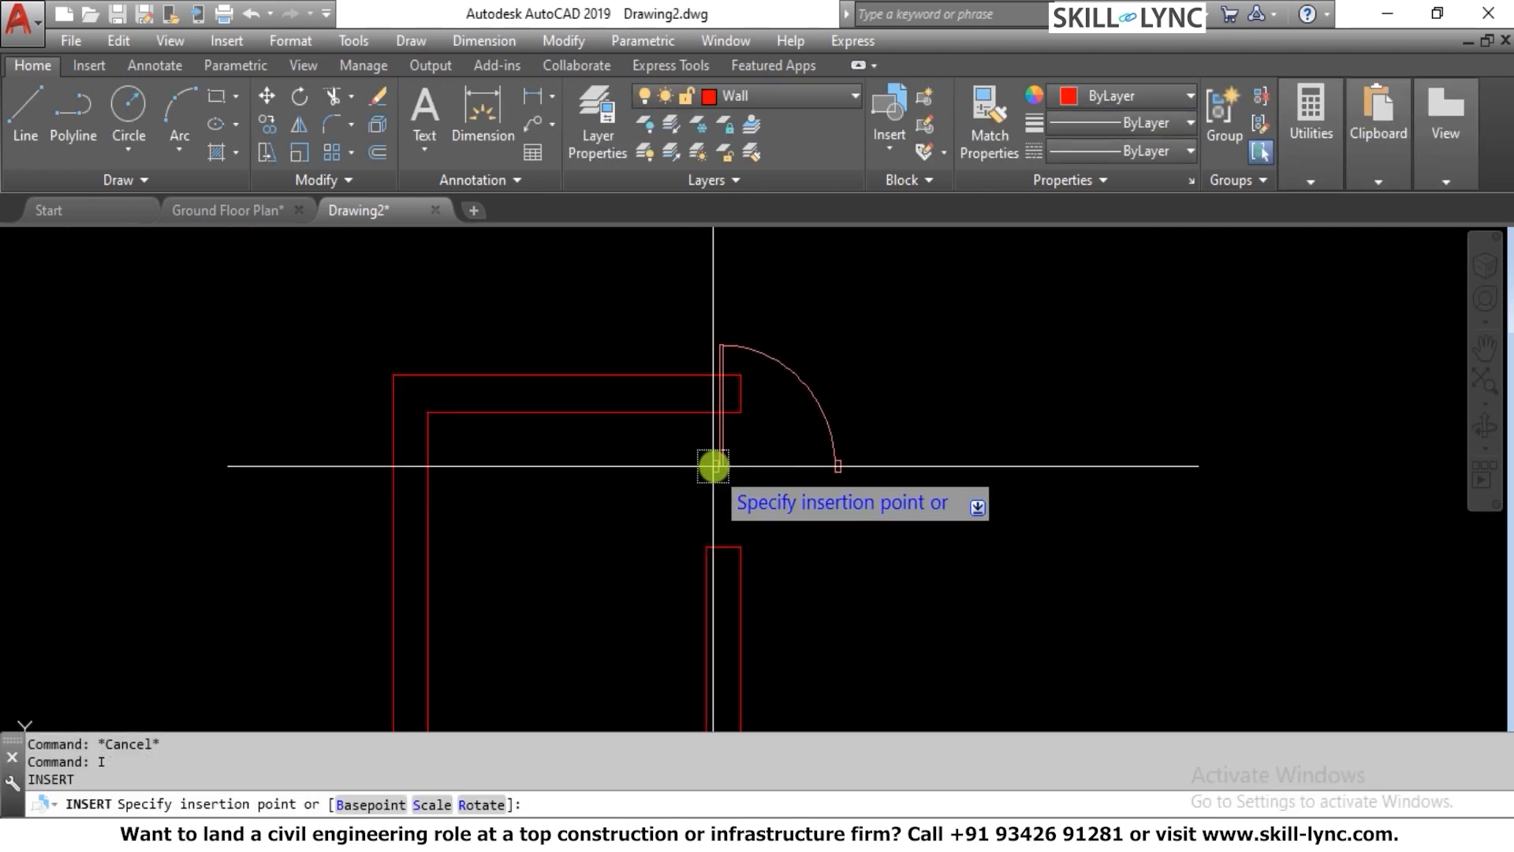
pyautogui.click(723, 545)
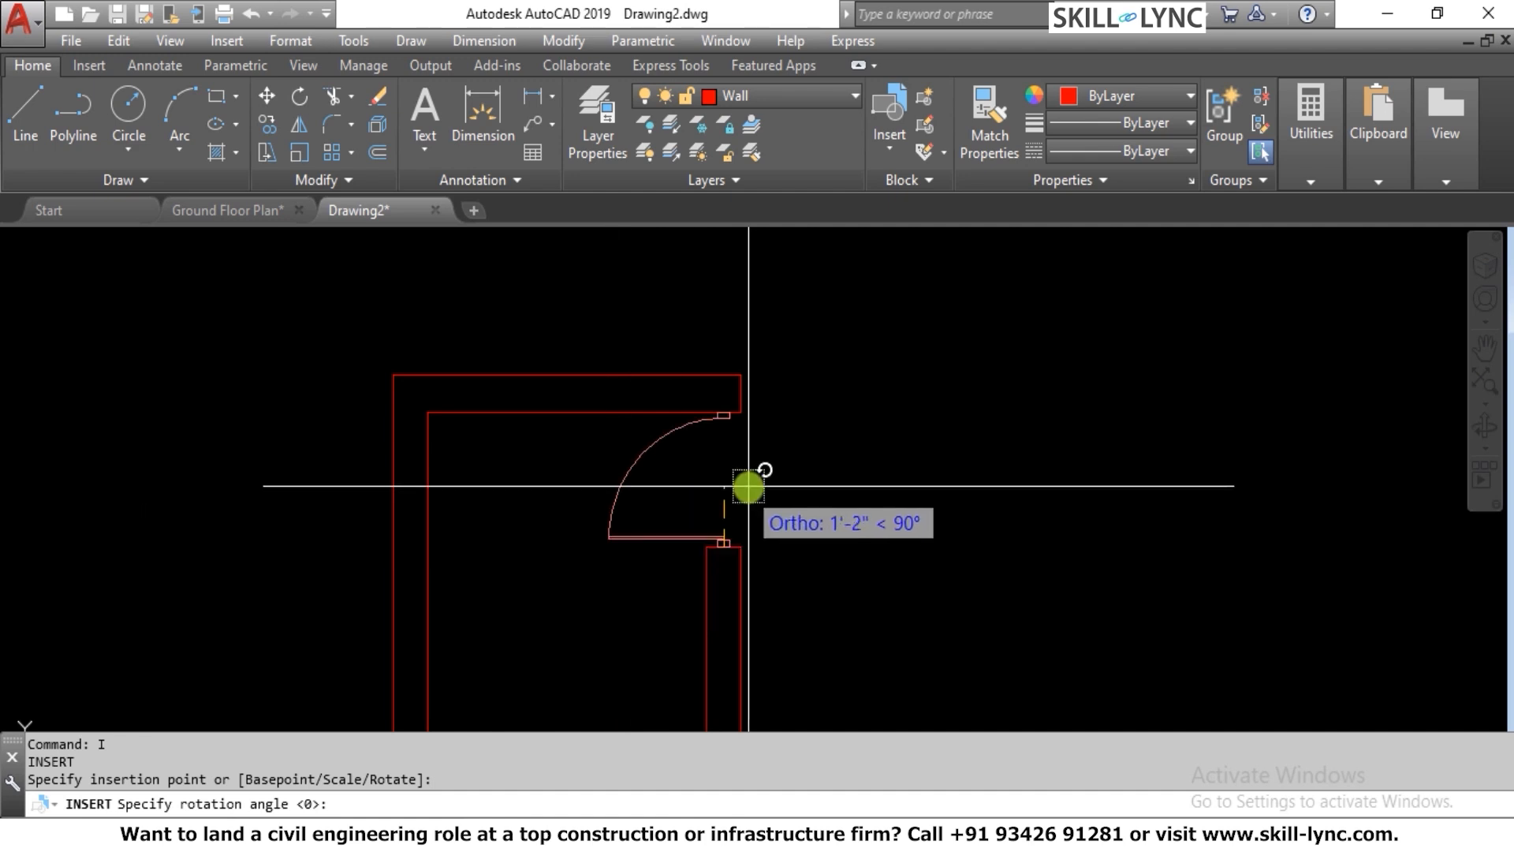
pyautogui.click(717, 498)
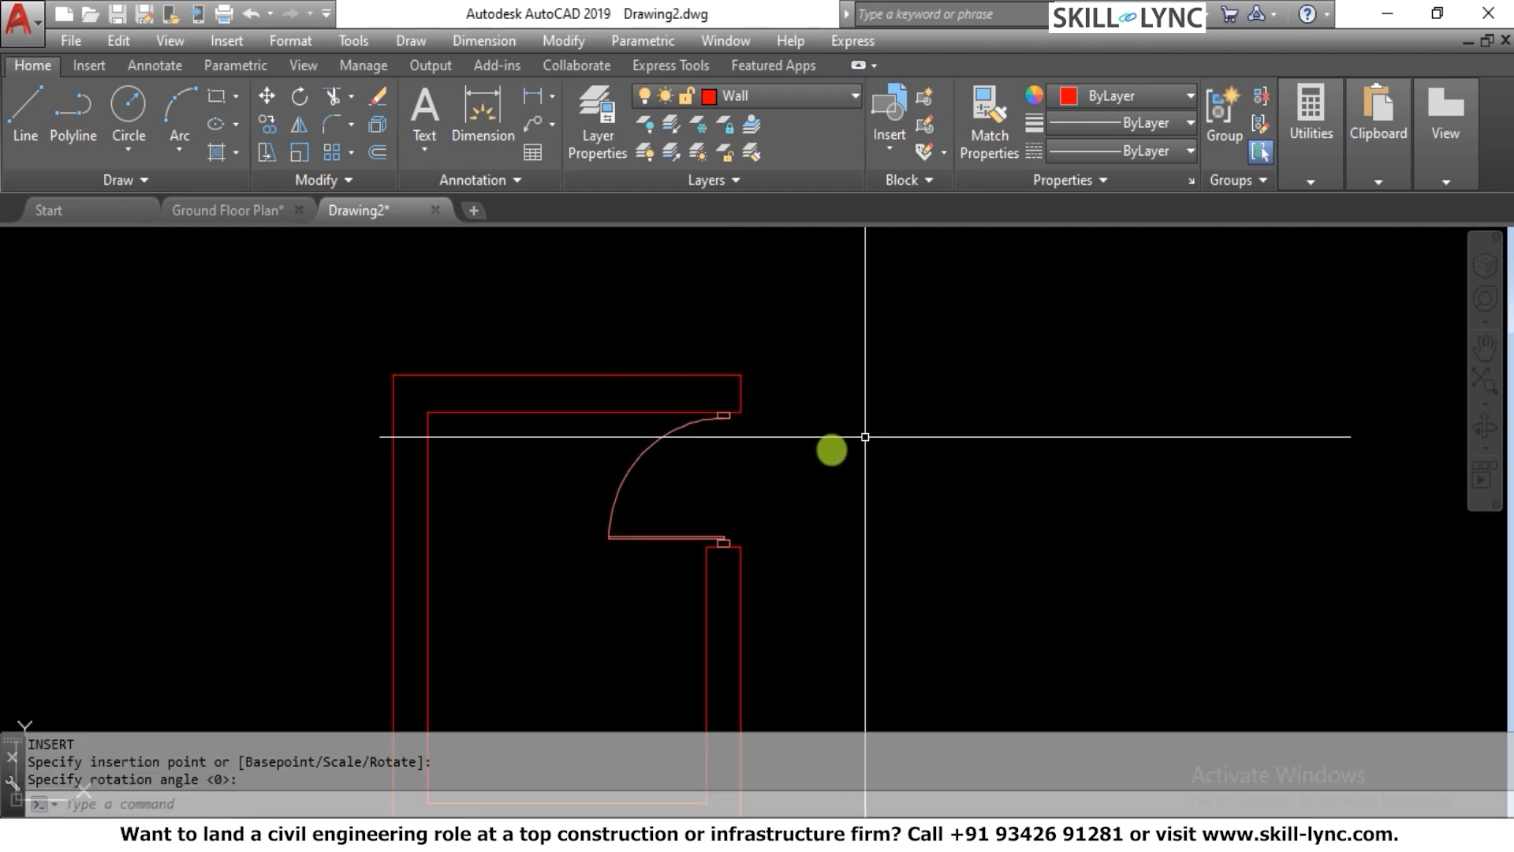
# Draw a vertical line across the doorway from the lower door jamb's outer edge to the upper jamb's
pyautogui.scroll(2, 805, 465)
pyautogui.write('L')
pyautogui.press('Return')
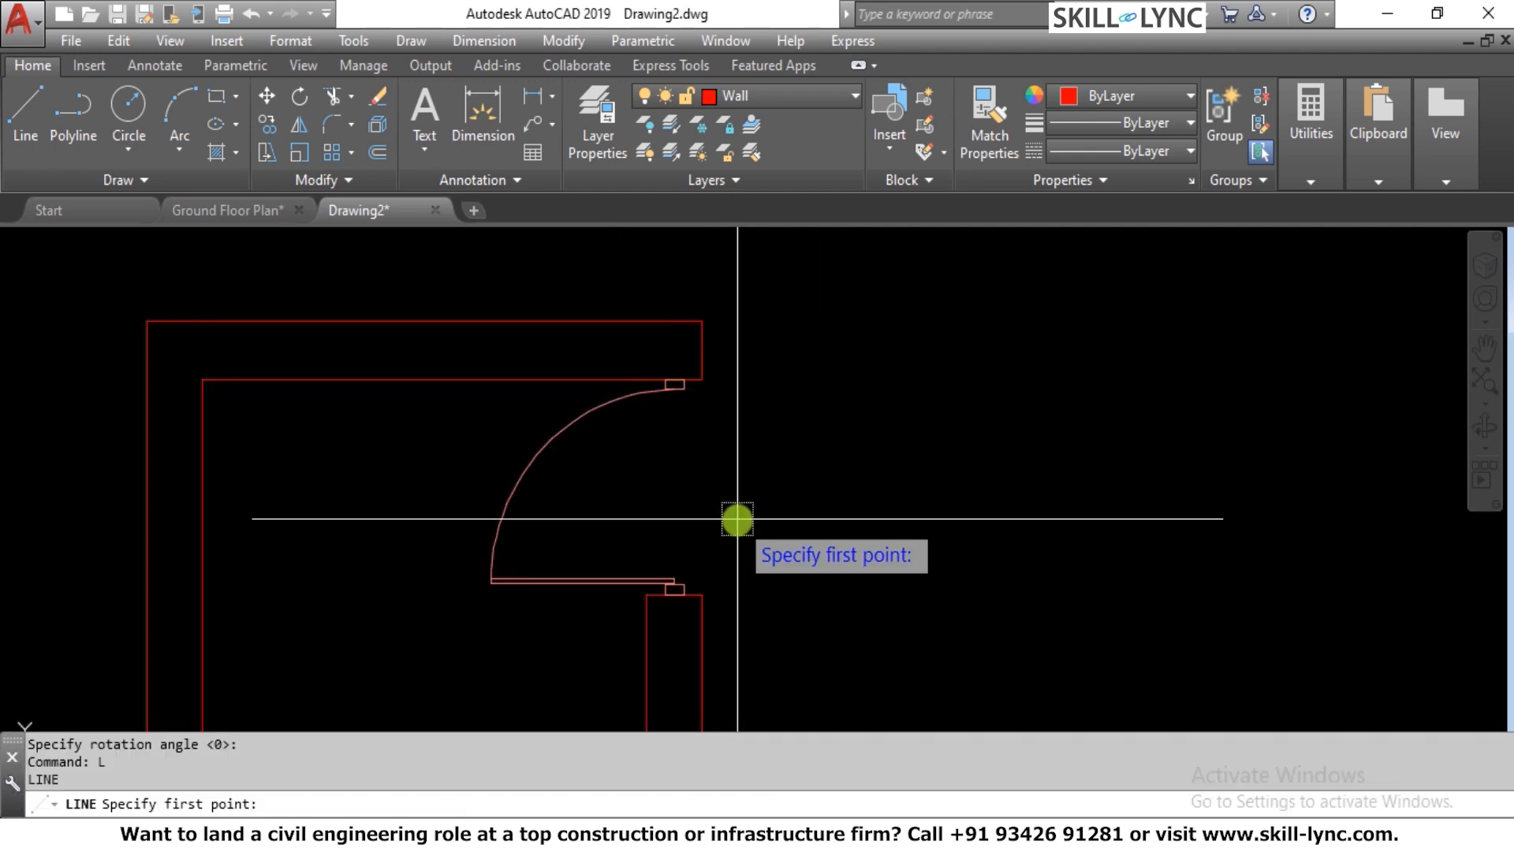
pyautogui.press('Escape')
pyautogui.scroll(3, 737, 521)
pyautogui.press('Return')
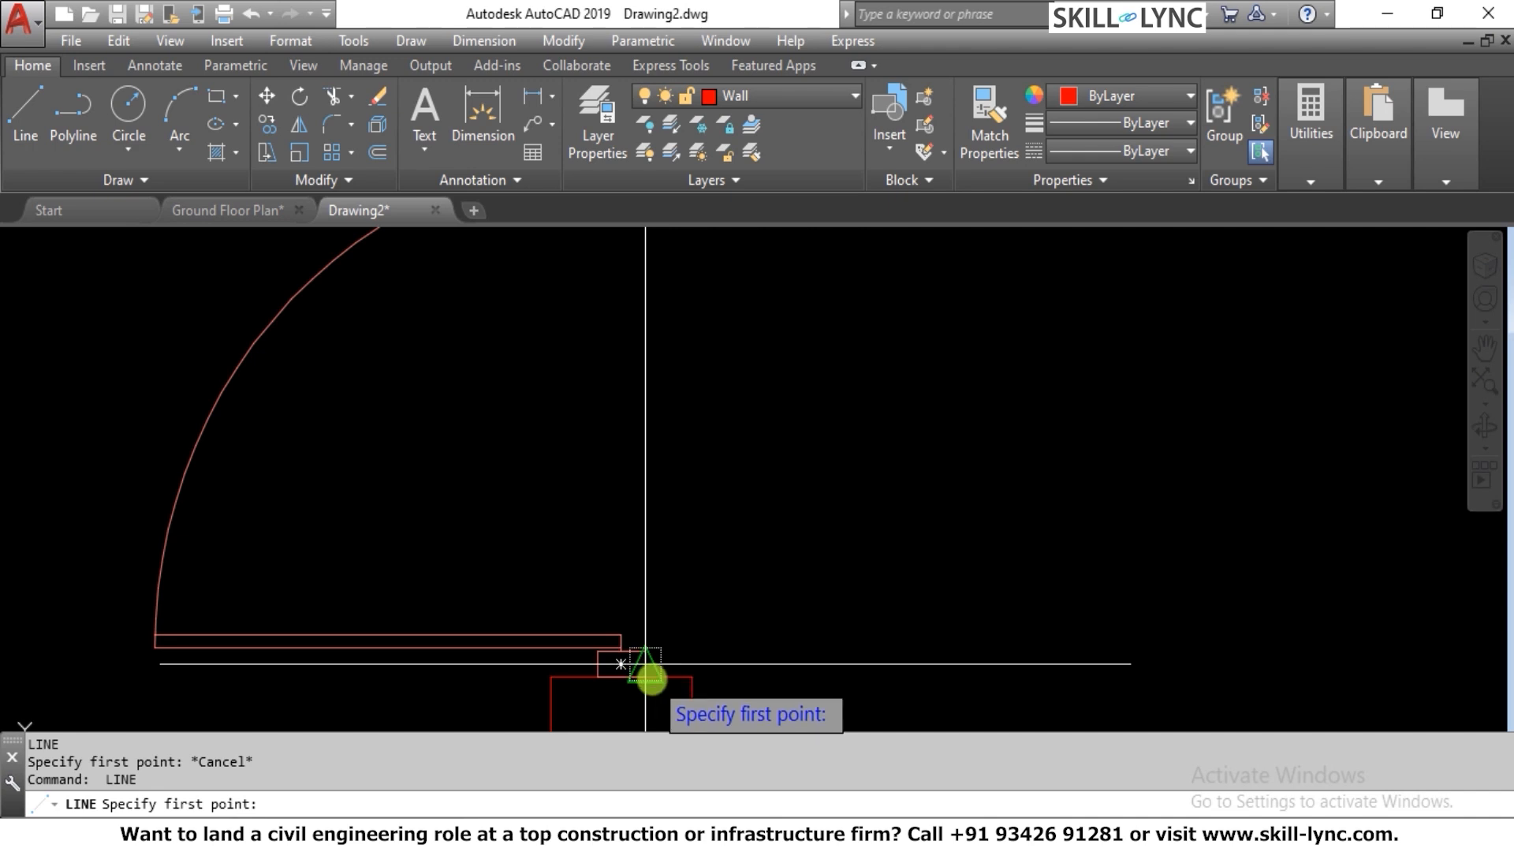
pyautogui.click(645, 663)
pyautogui.scroll(-2, 746, 613)
pyautogui.click(684, 308)
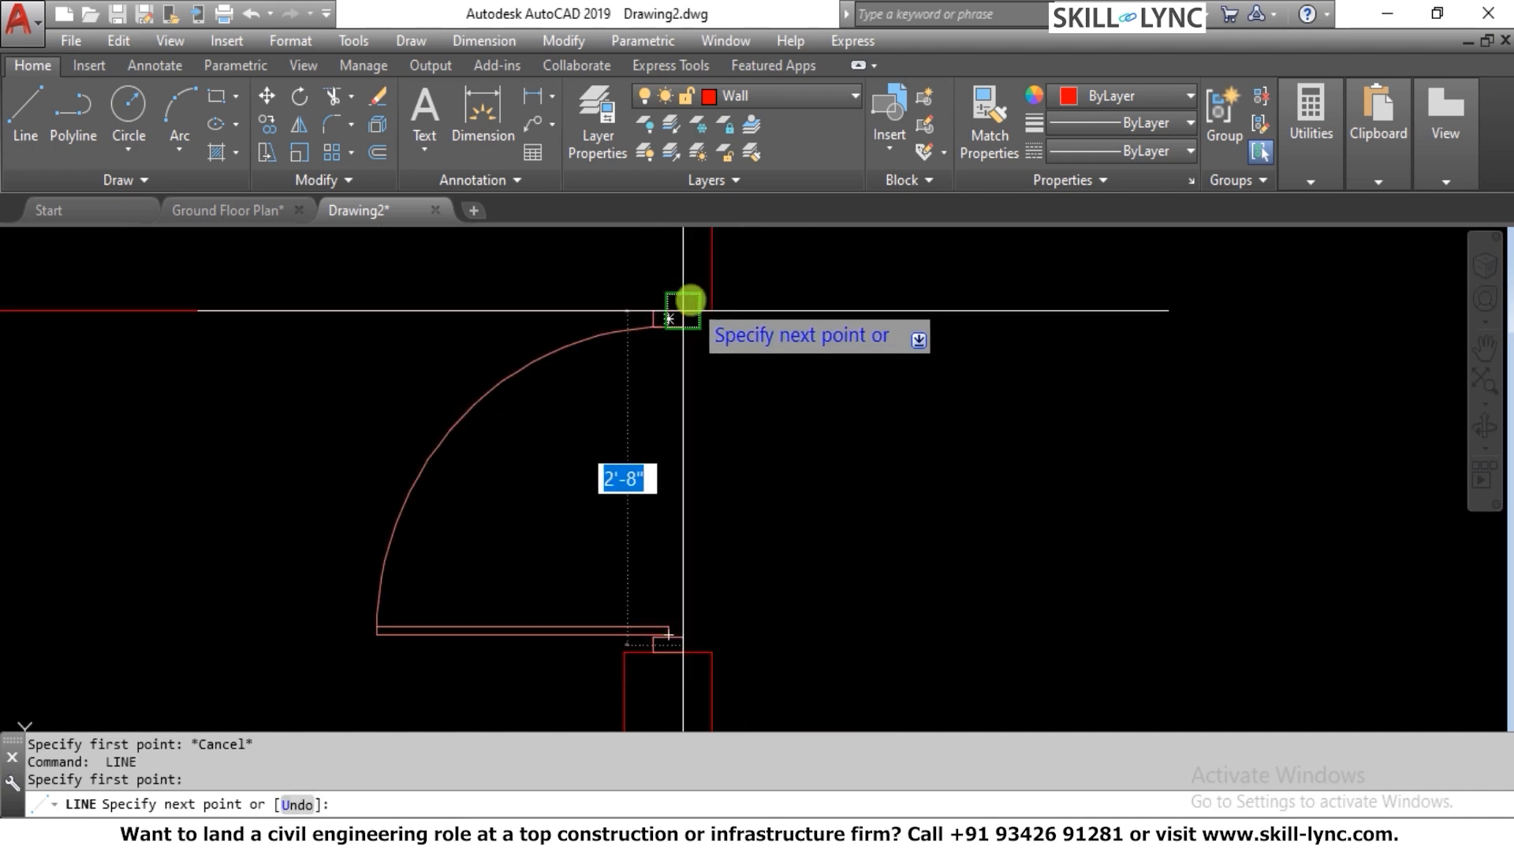
pyautogui.press('Escape')
pyautogui.press('Escape')
pyautogui.press('Escape')
# Mirror the door block about a horizontal line through the midpoint of the doorway line, erasing the source door
pyautogui.write('mi')
pyautogui.press('Return')
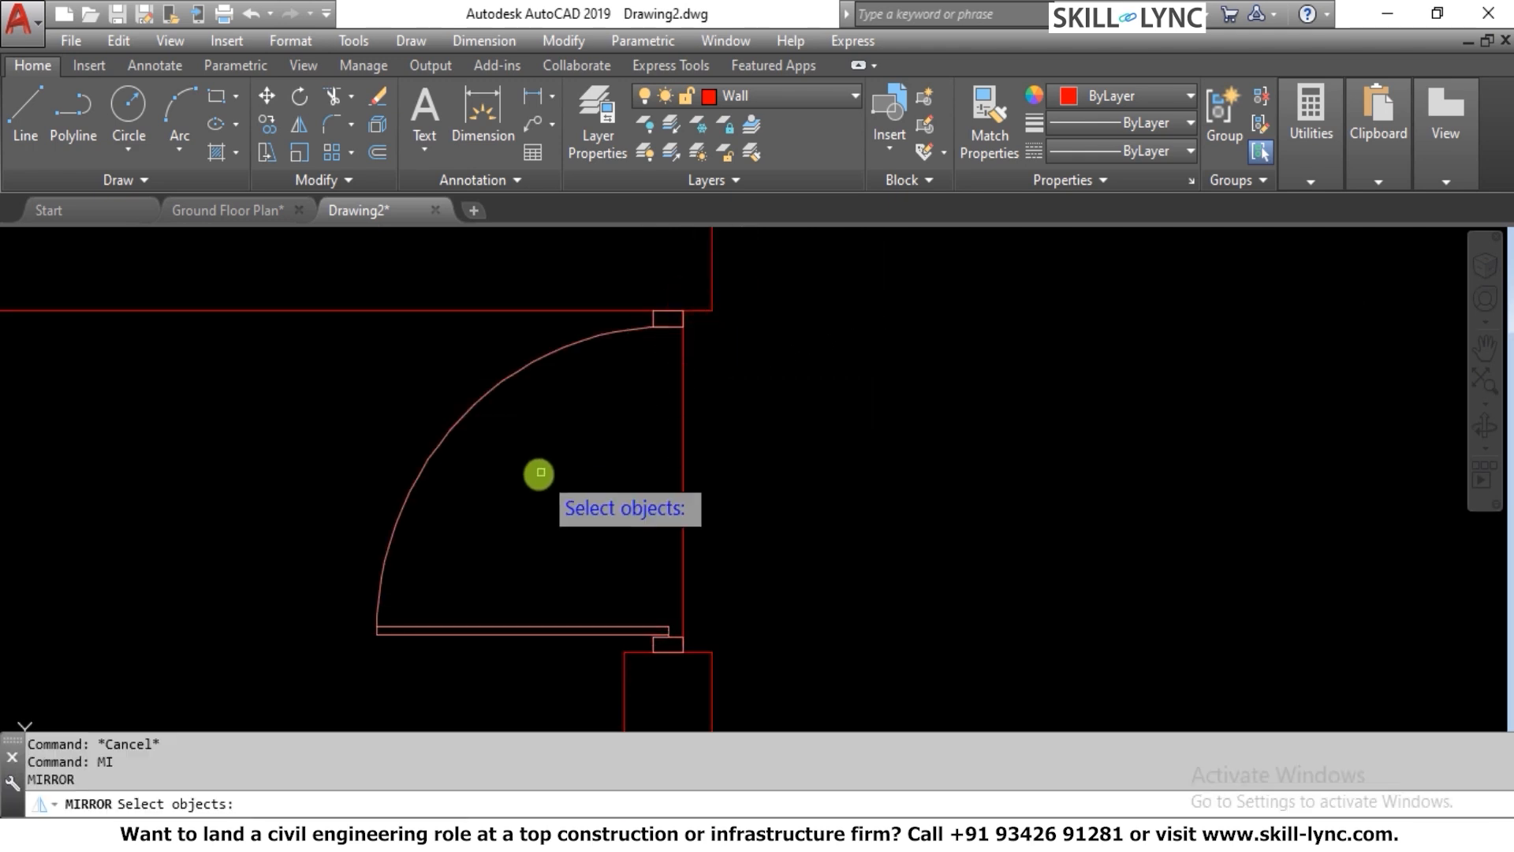
pyautogui.click(538, 469)
pyautogui.click(318, 392)
pyautogui.press('Return')
pyautogui.click(682, 477)
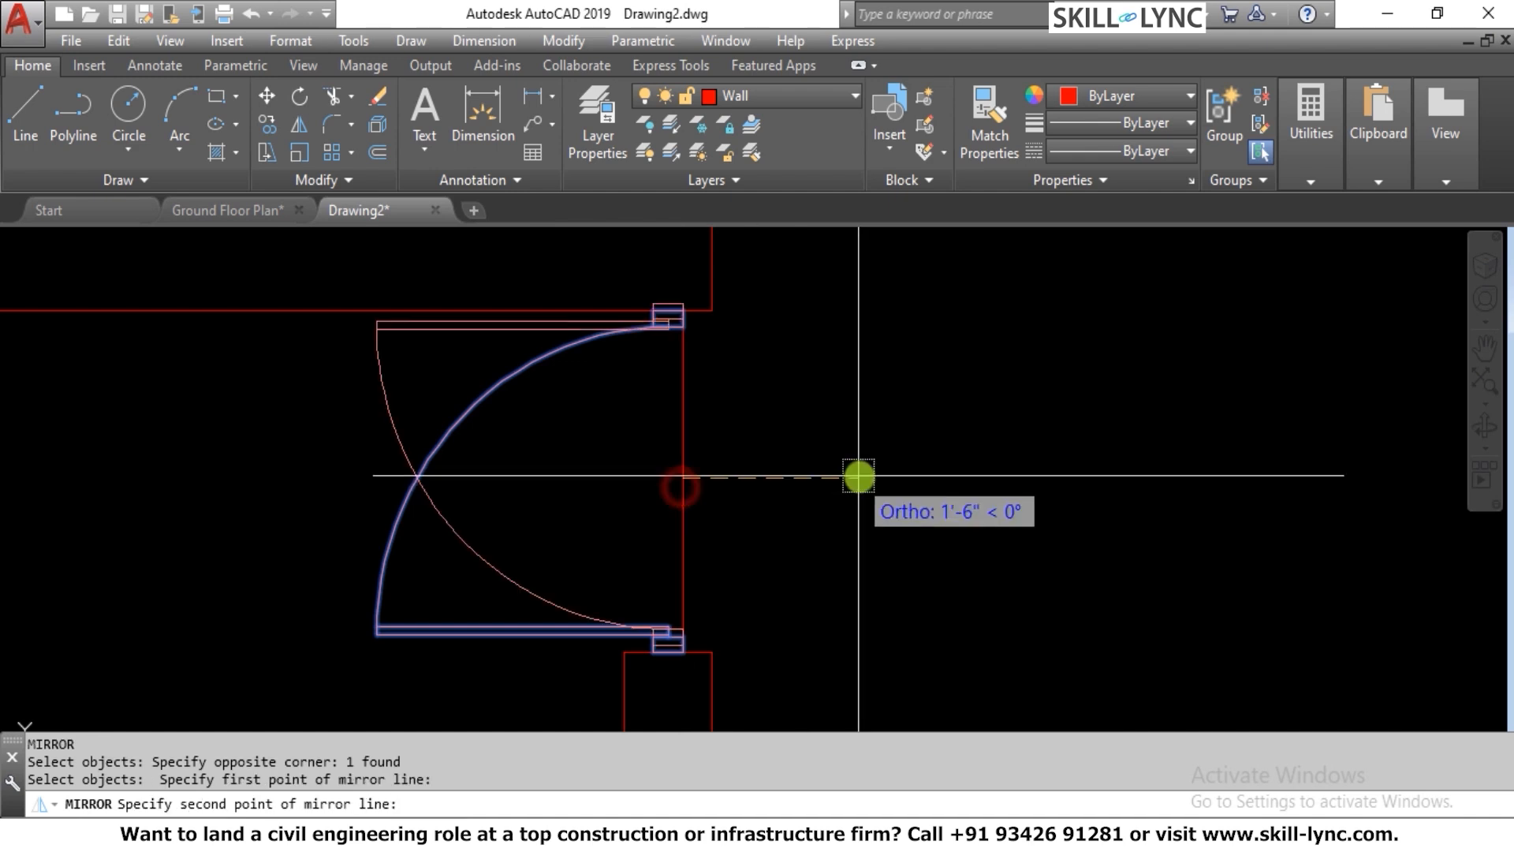
pyautogui.click(863, 475)
pyautogui.write('y')
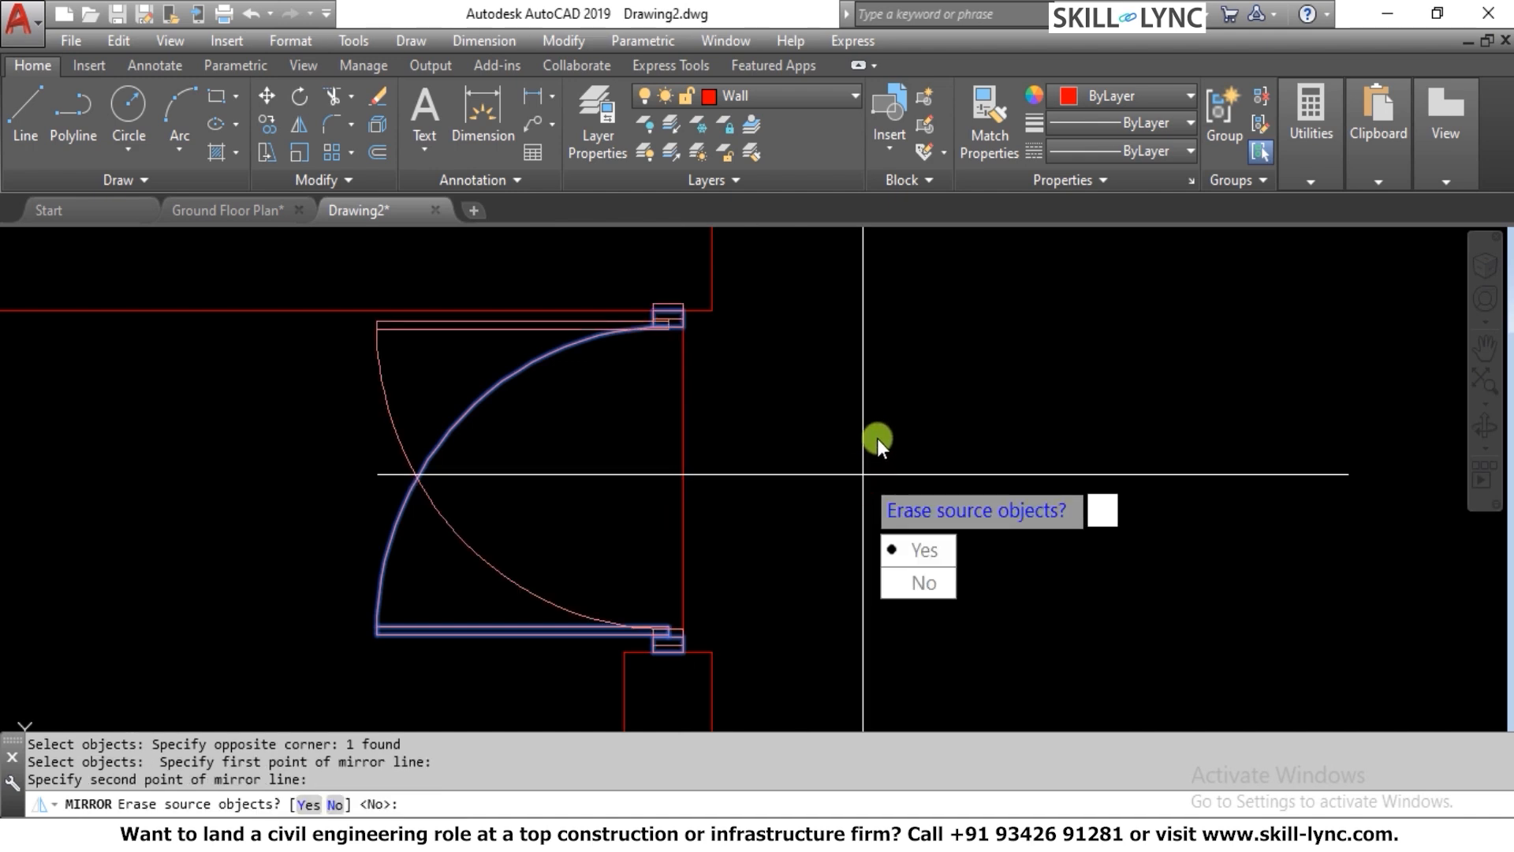
pyautogui.press('Return')
# Move the mirrored door down so its upper jamb's top edge sits flush against the upper wall end
pyautogui.scroll(3, 709, 257)
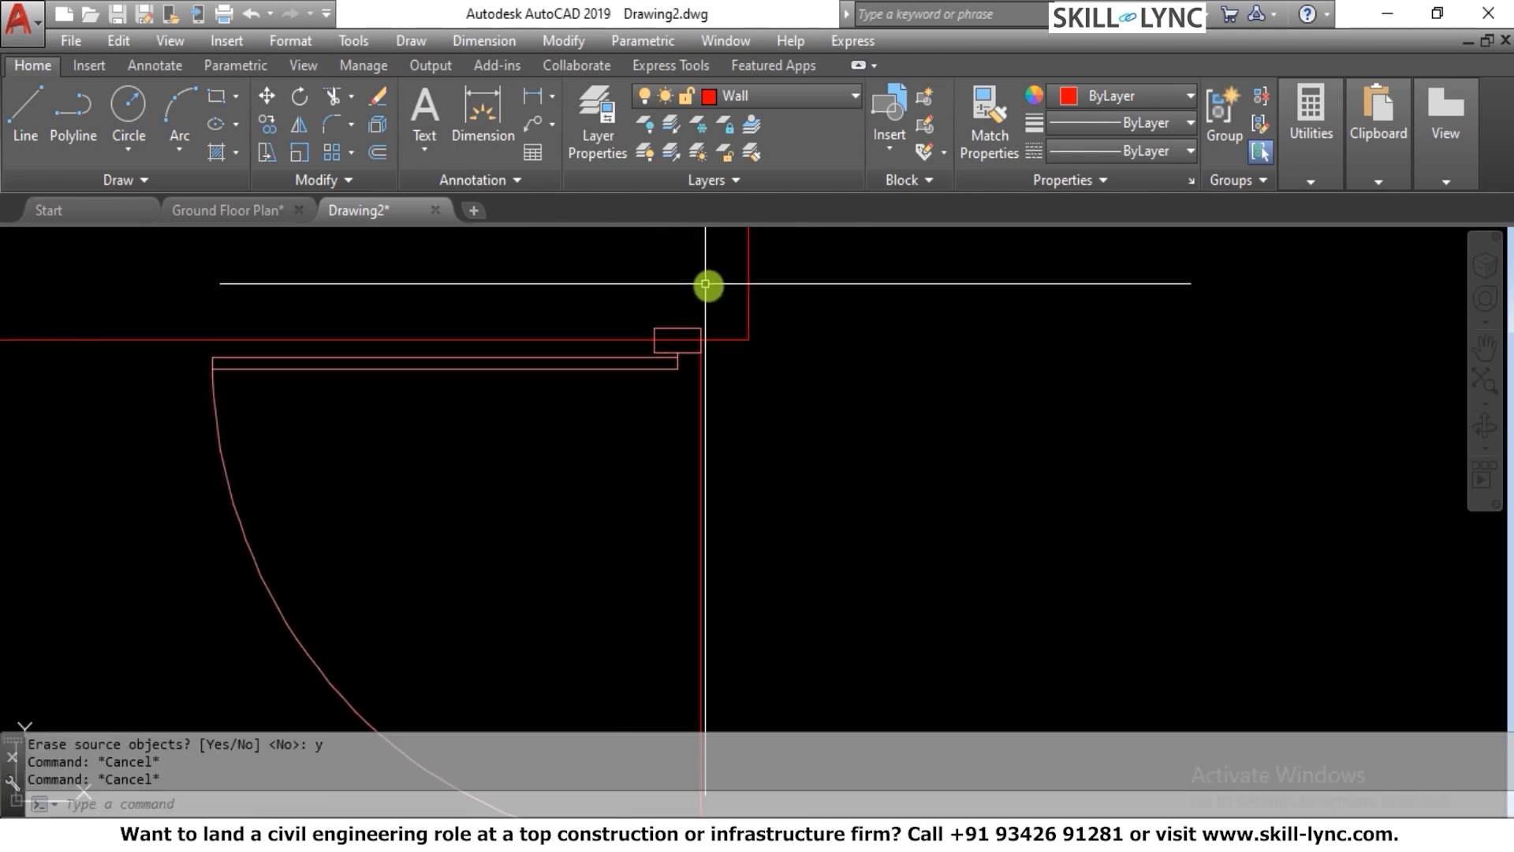
pyautogui.write('m')
pyautogui.press('Return')
pyautogui.click(691, 353)
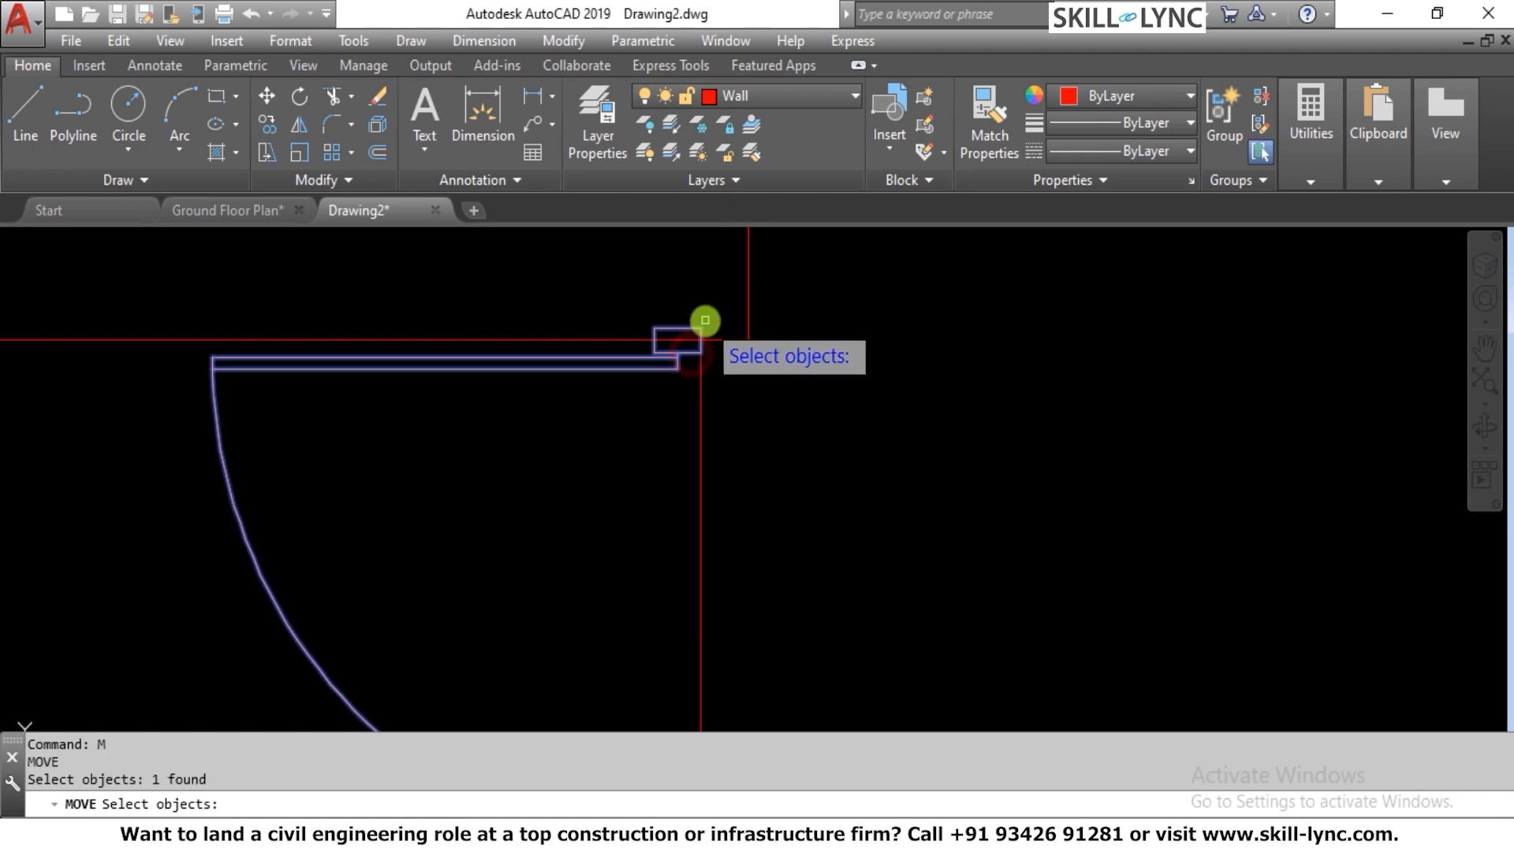
pyautogui.scroll(3, 694, 339)
pyautogui.press('Return')
pyautogui.click(687, 345)
pyautogui.scroll(2, 688, 358)
pyautogui.click(687, 363)
pyautogui.scroll(-3, 847, 269)
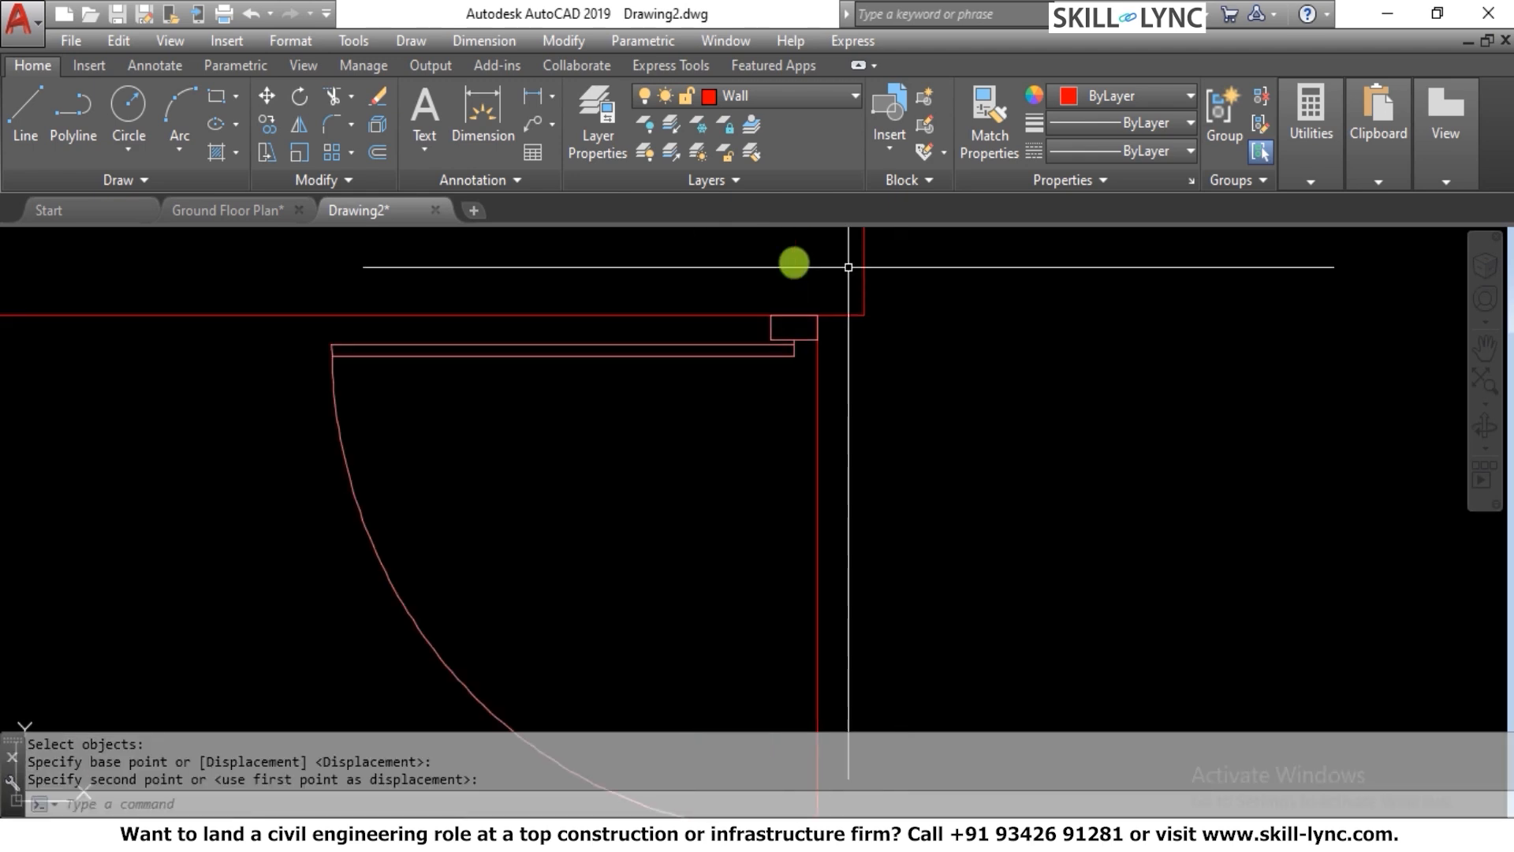
pyautogui.click(829, 503)
pyautogui.click(756, 493)
pyautogui.press('Return')
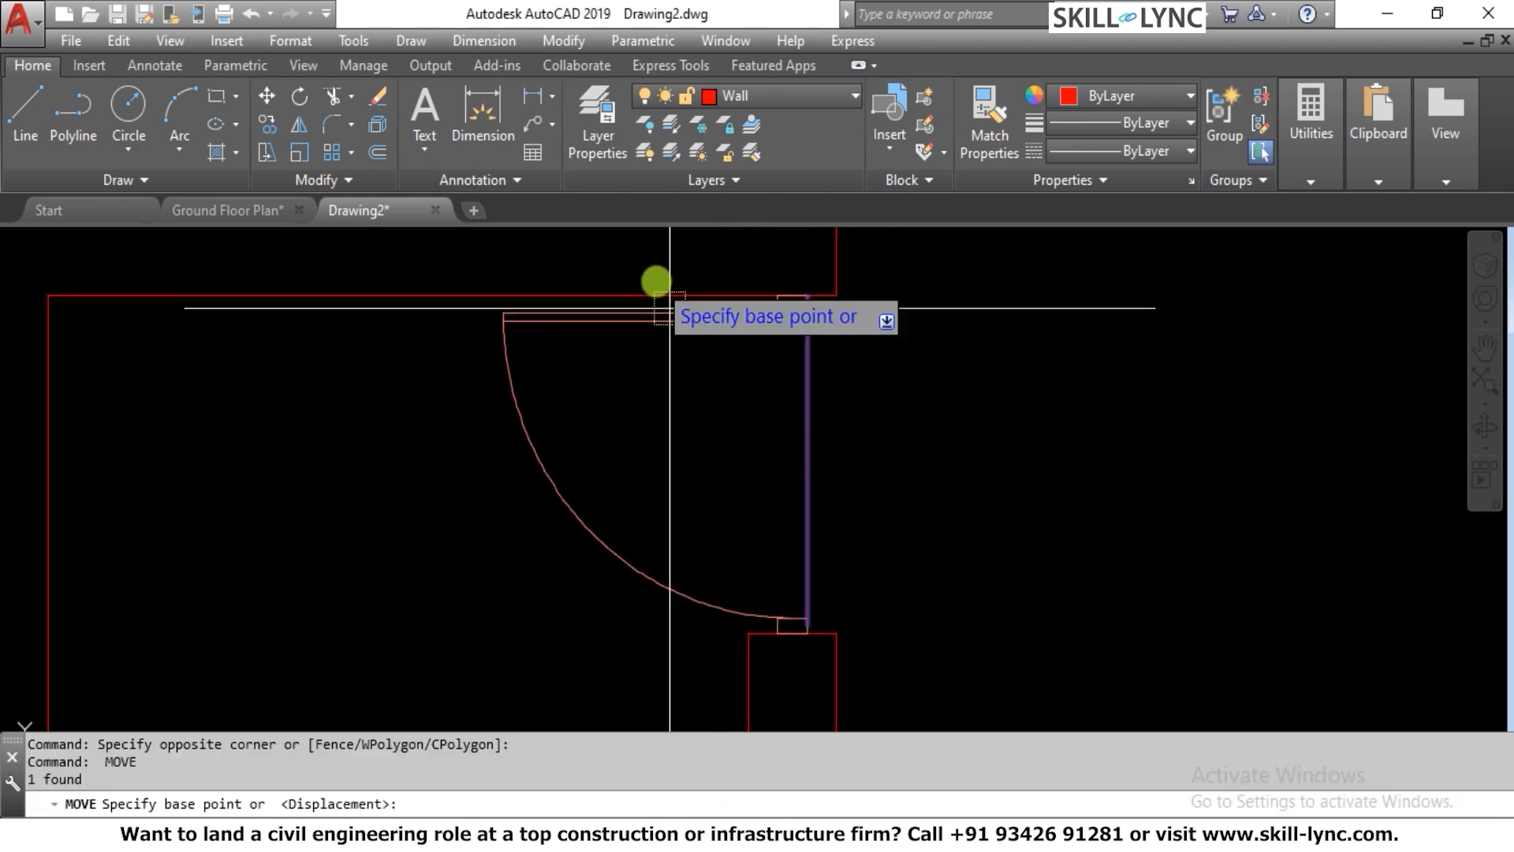
pyautogui.scroll(-4, 815, 297)
pyautogui.scroll(3, 784, 330)
pyautogui.scroll(-4, 785, 330)
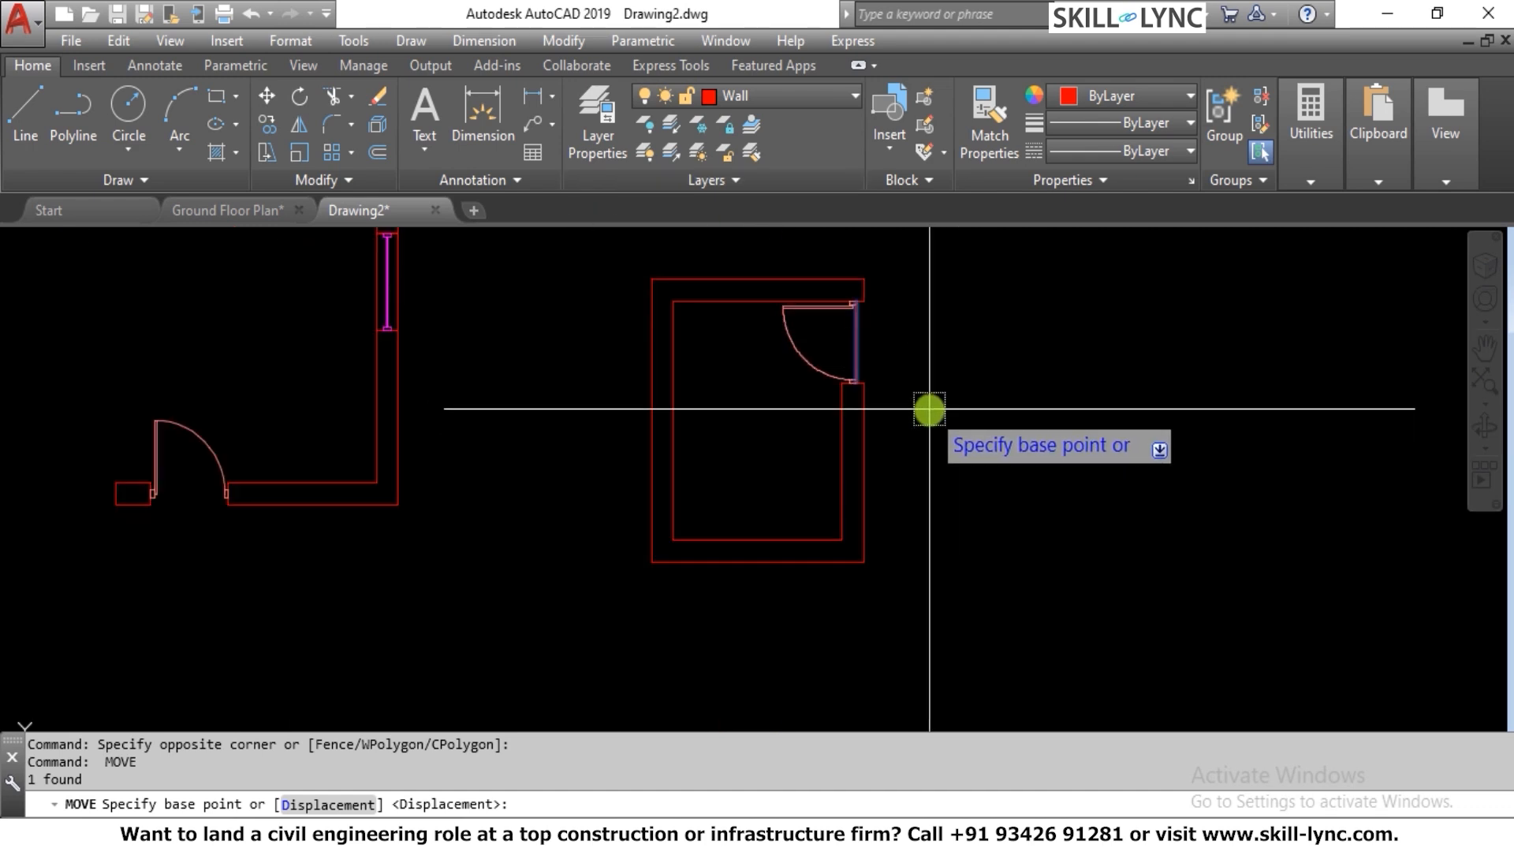
pyautogui.scroll(2, 930, 409)
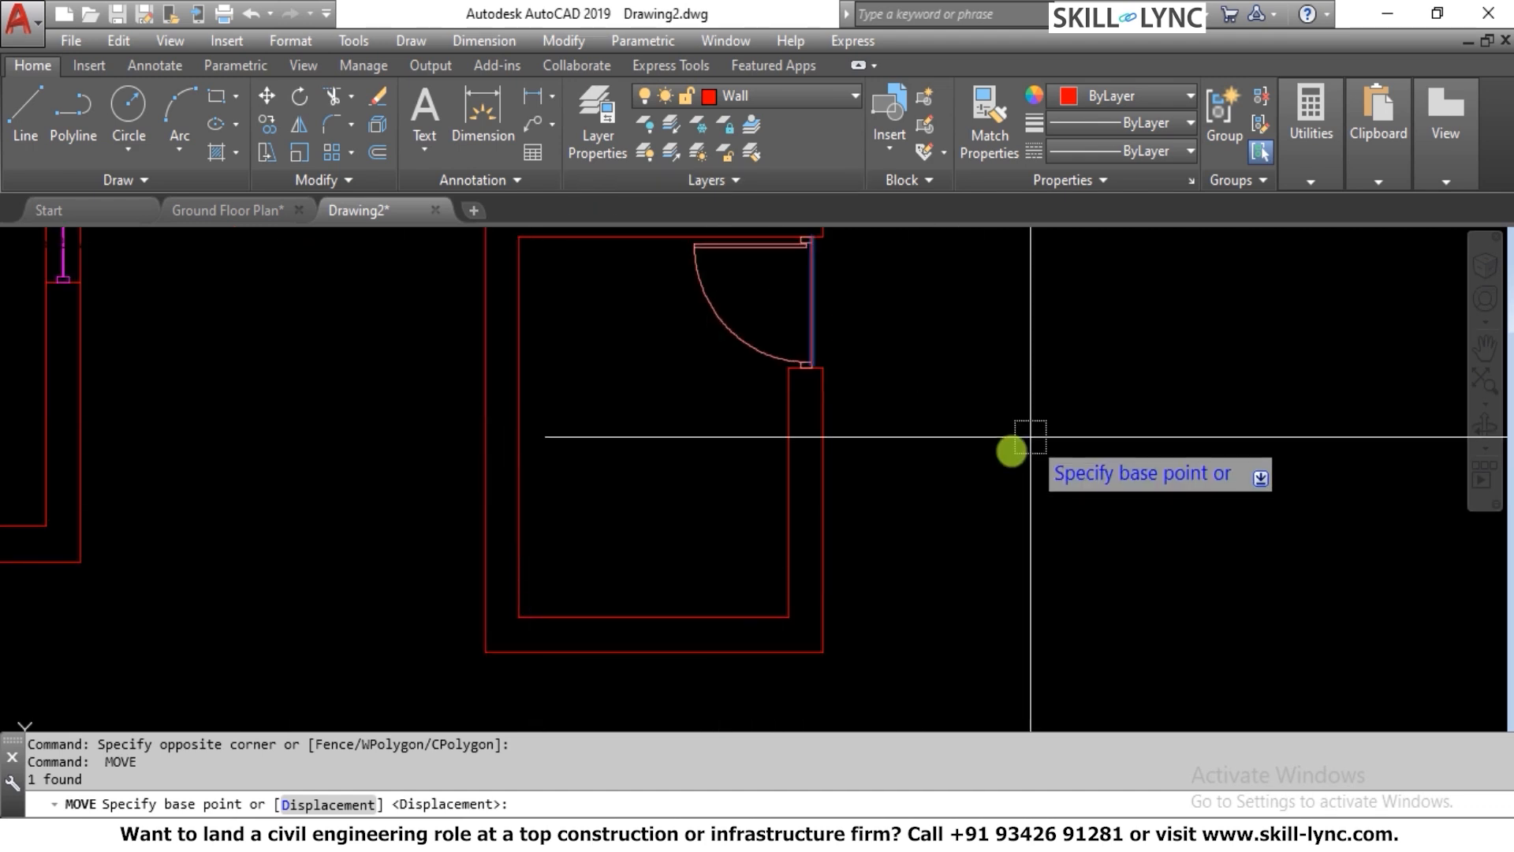
pyautogui.press('Escape')
pyautogui.press('Escape')
# Add a linear dimension above the room for the outer line of the upper wall
pyautogui.scroll(-5, 907, 433)
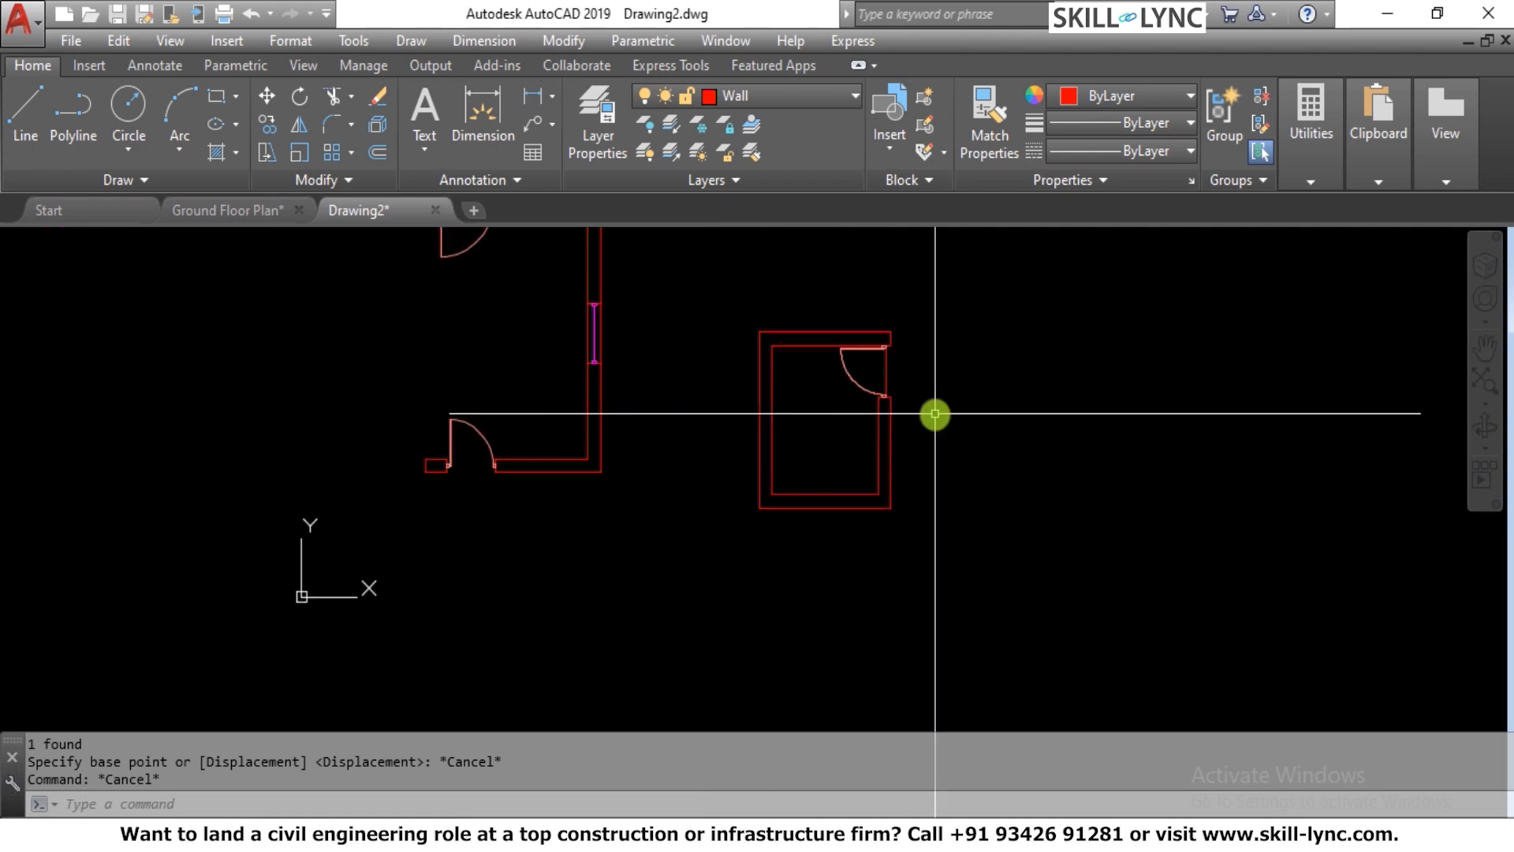
pyautogui.scroll(3, 777, 343)
pyautogui.scroll(-3, 585, 464)
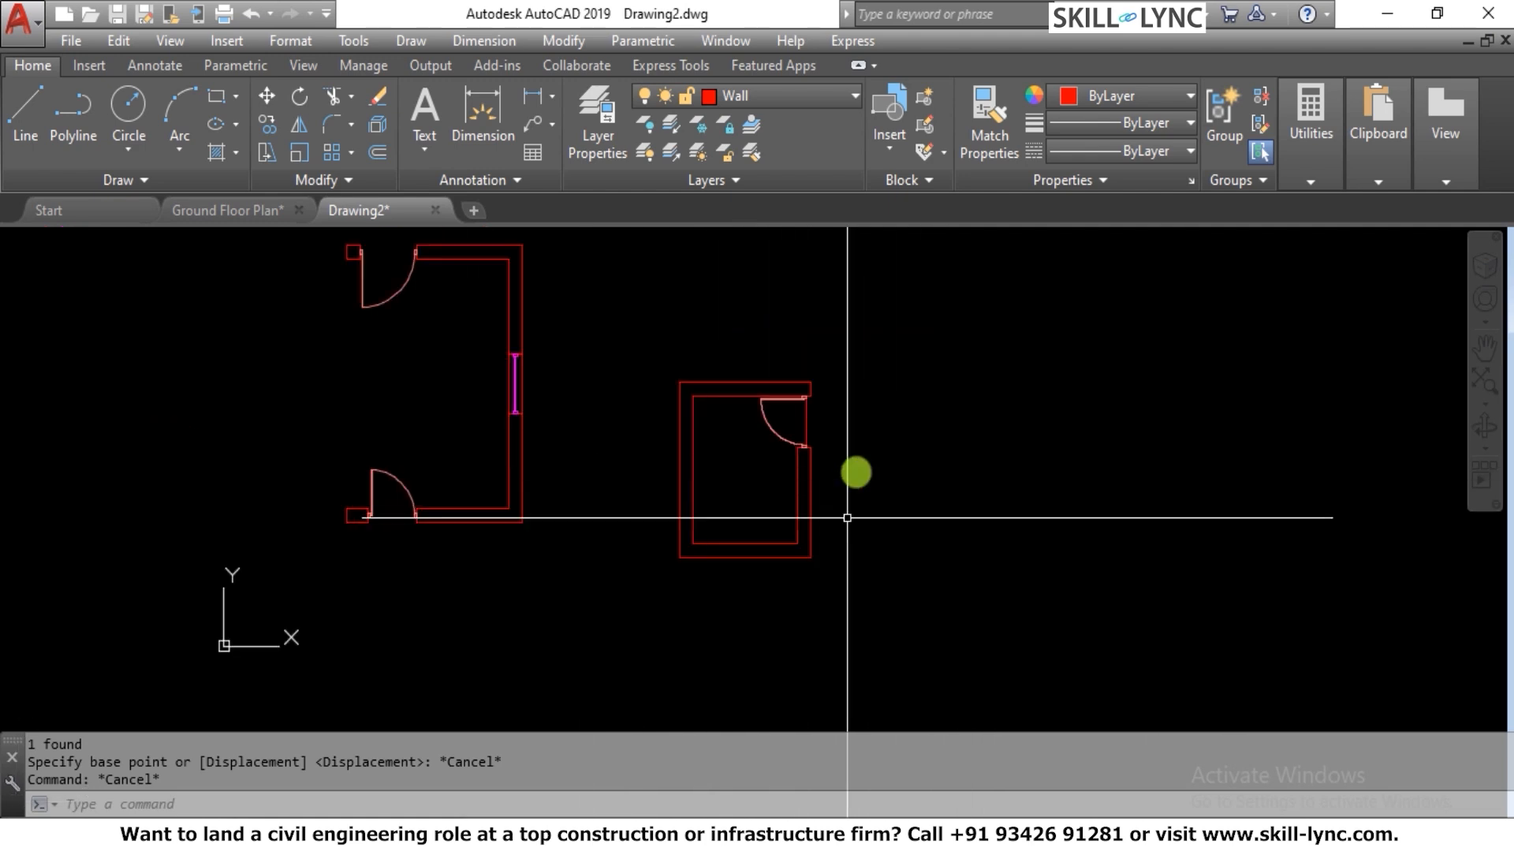
pyautogui.scroll(3, 844, 494)
pyautogui.press('Escape')
pyautogui.press('Escape')
pyautogui.write('dim')
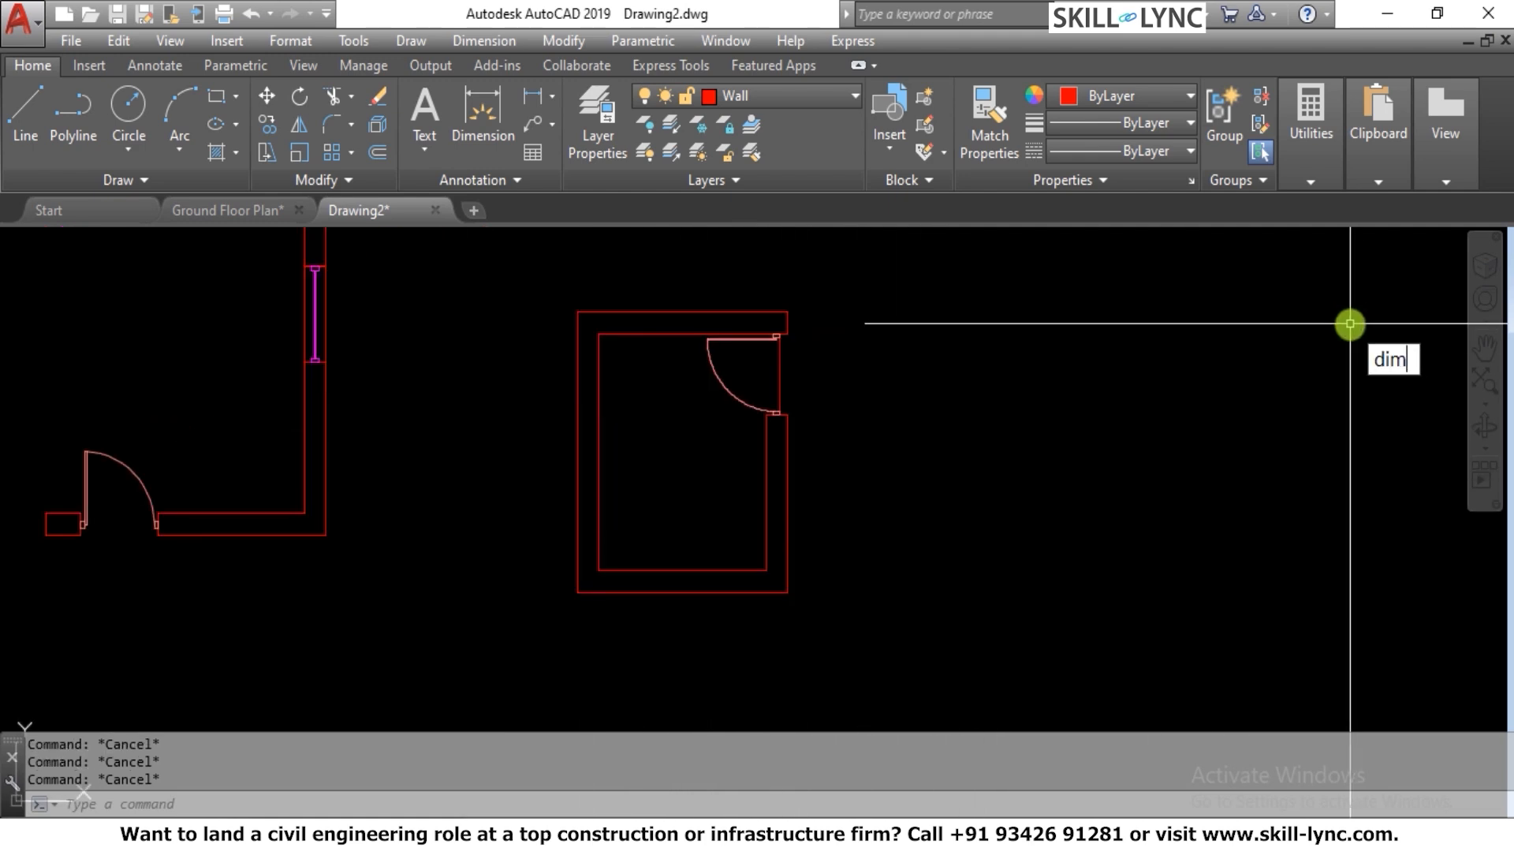
pyautogui.write('lin')
pyautogui.press('Return')
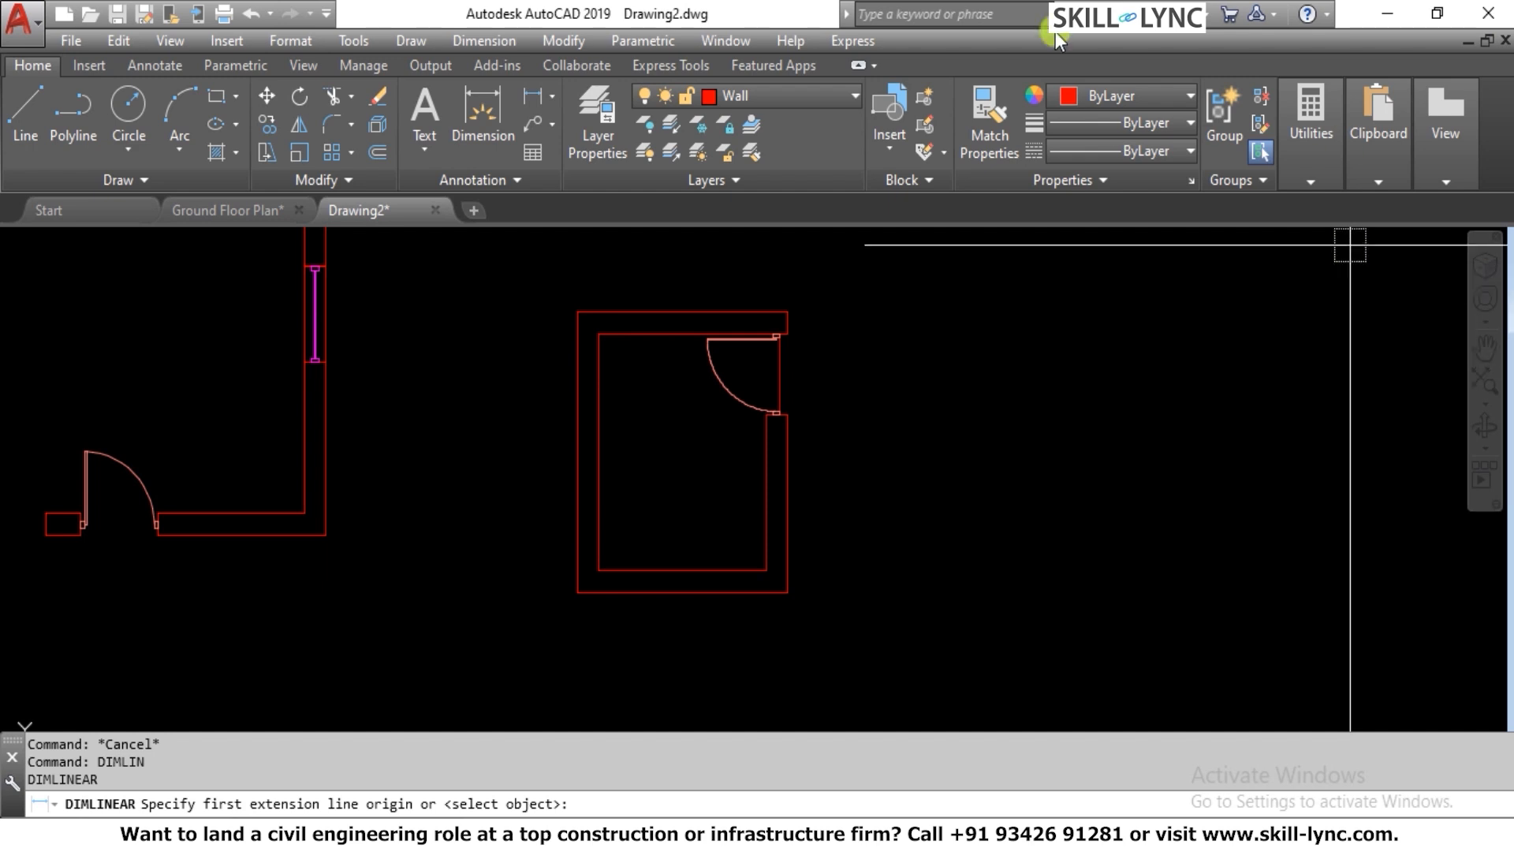
pyautogui.press('Return')
pyautogui.click(674, 304)
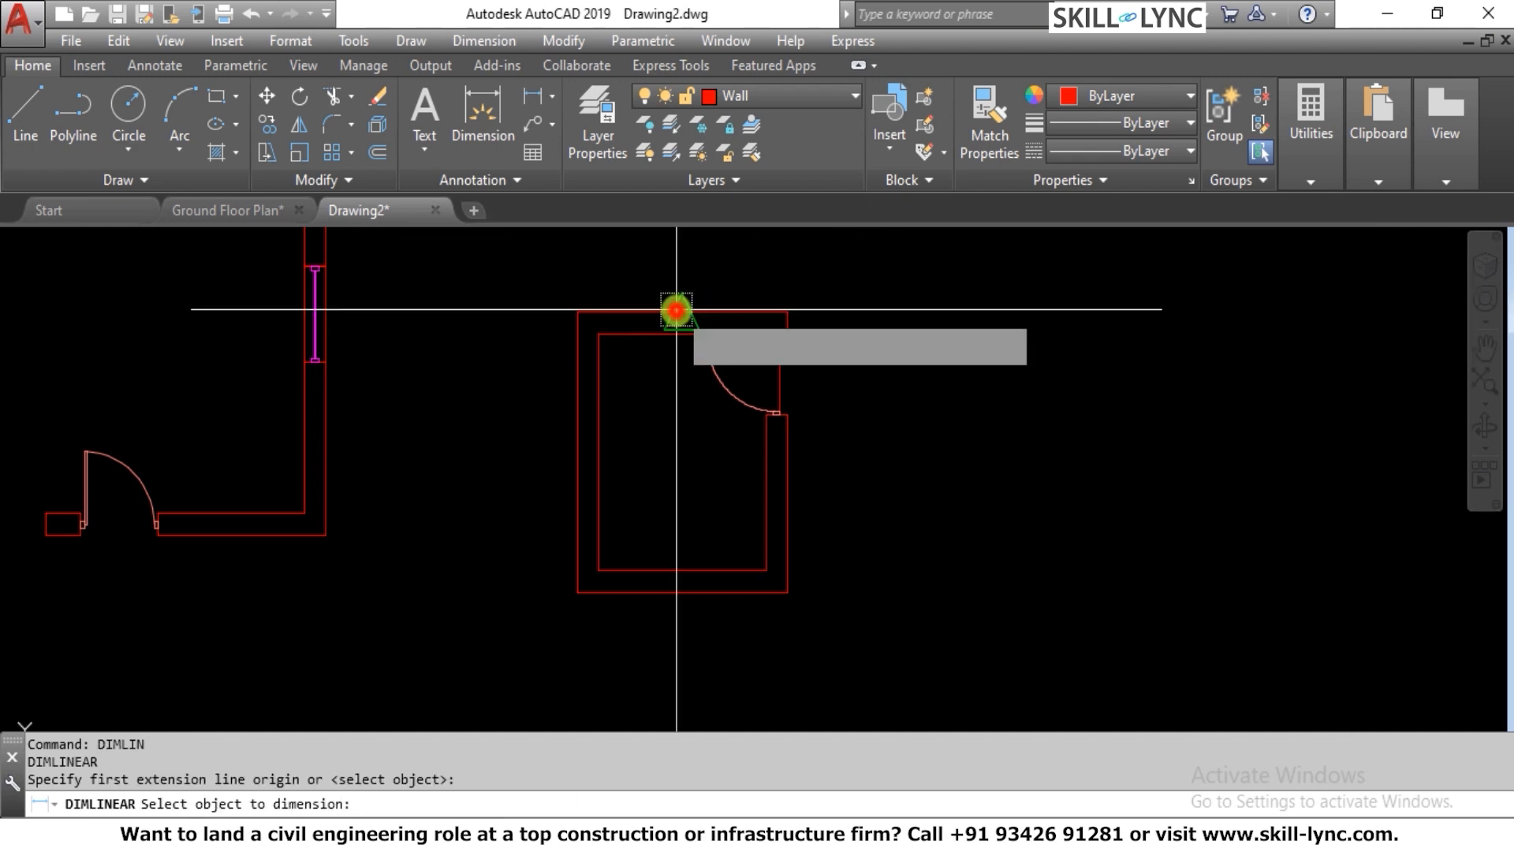
pyautogui.click(675, 274)
pyautogui.scroll(3, 629, 302)
pyautogui.press('Escape')
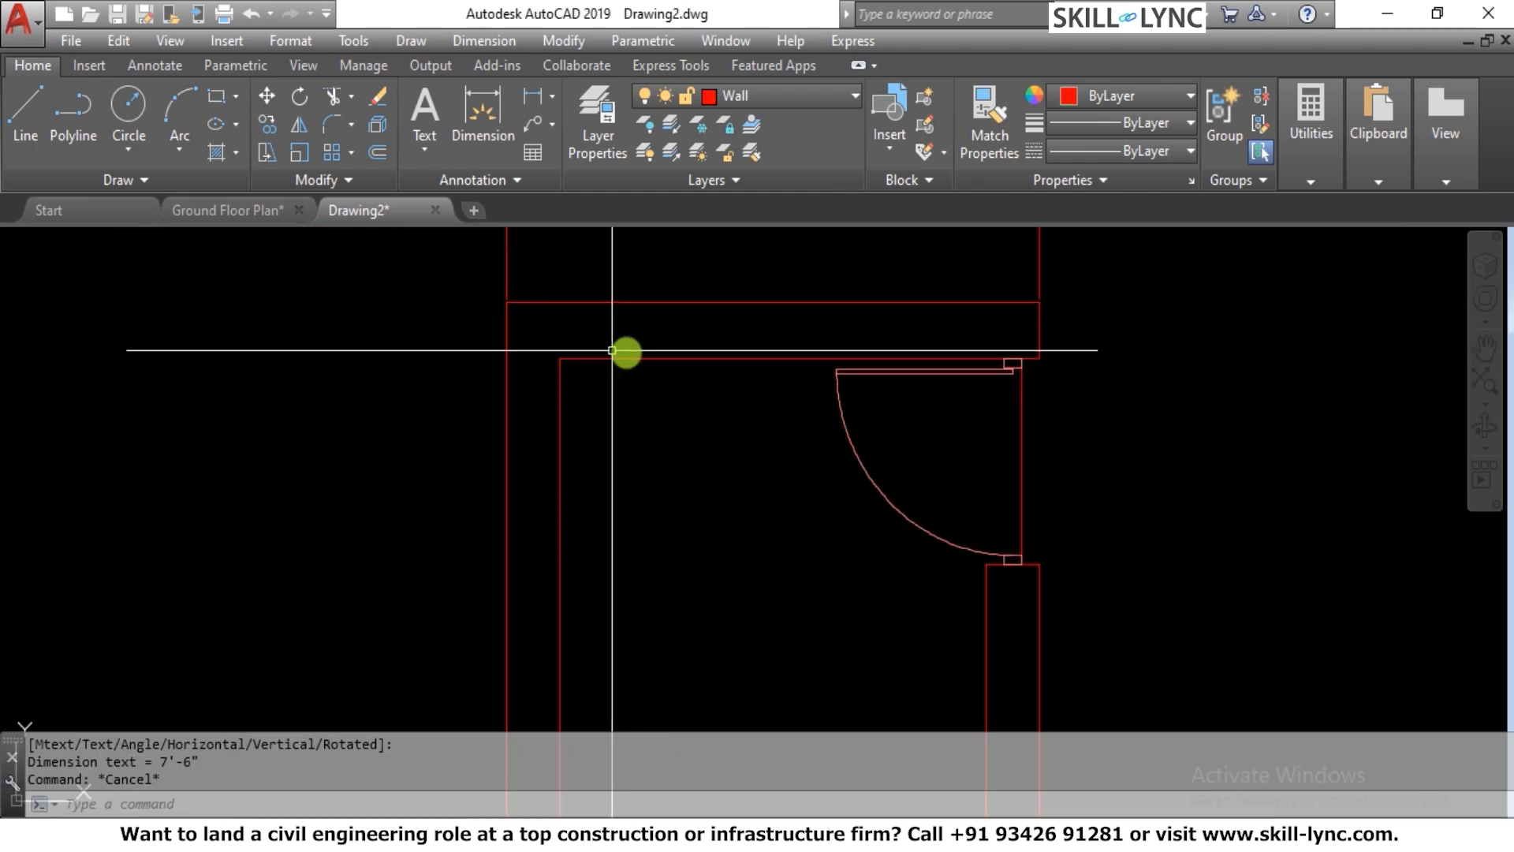
# Add a linear dimension beside the room for the outer line of the left wall
pyautogui.scroll(-2, 626, 376)
pyautogui.press('Return')
pyautogui.press('Return')
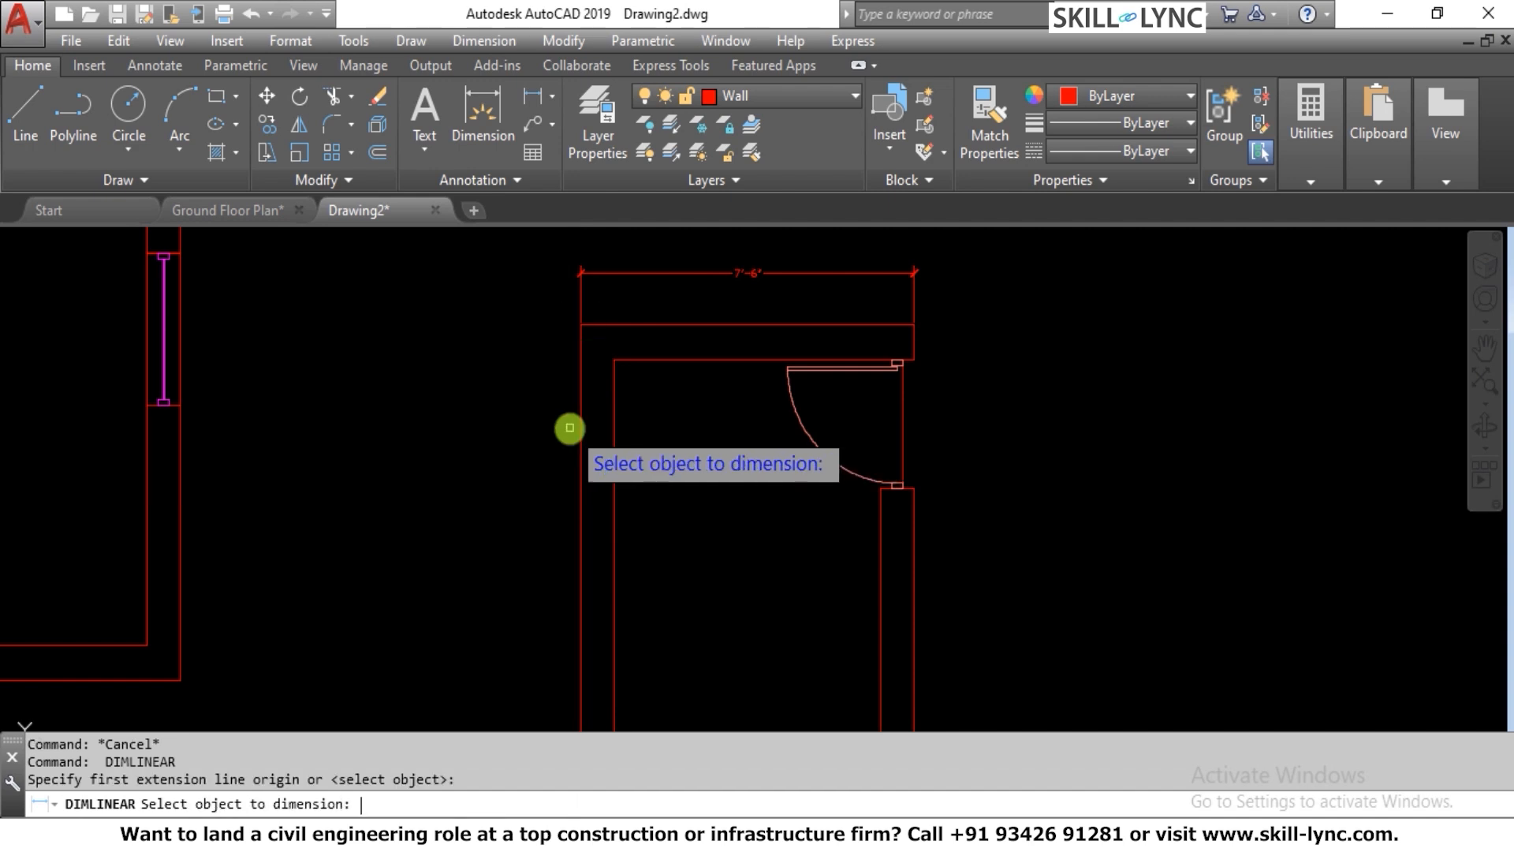
pyautogui.click(575, 429)
pyautogui.click(523, 433)
pyautogui.scroll(-2, 618, 310)
pyautogui.press('Escape')
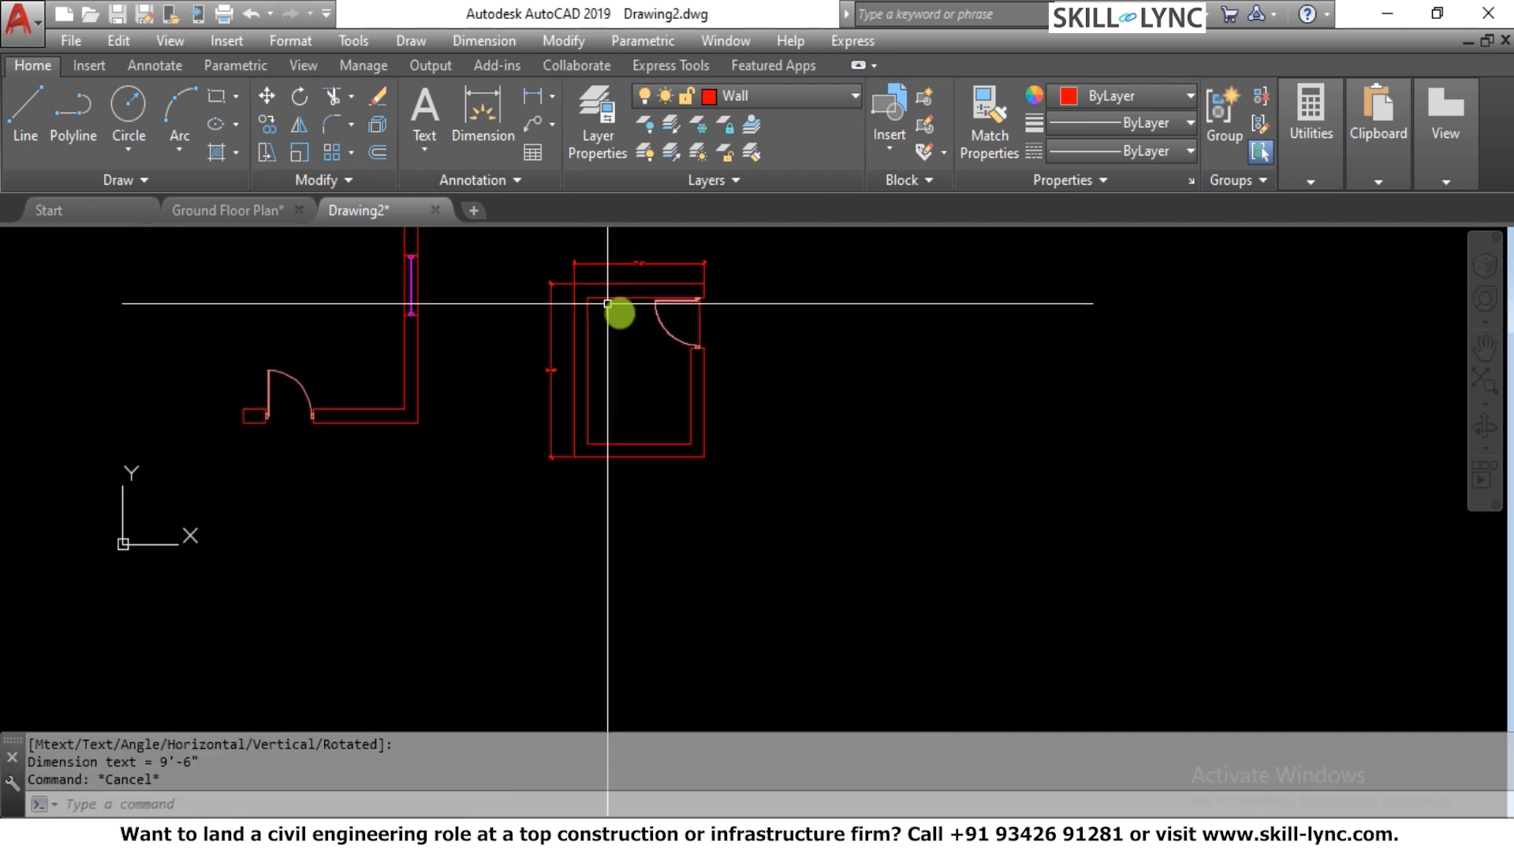
# Examine the small room's overall dimensions and its door opening
pyautogui.scroll(1, 603, 335)
pyautogui.scroll(2, 568, 304)
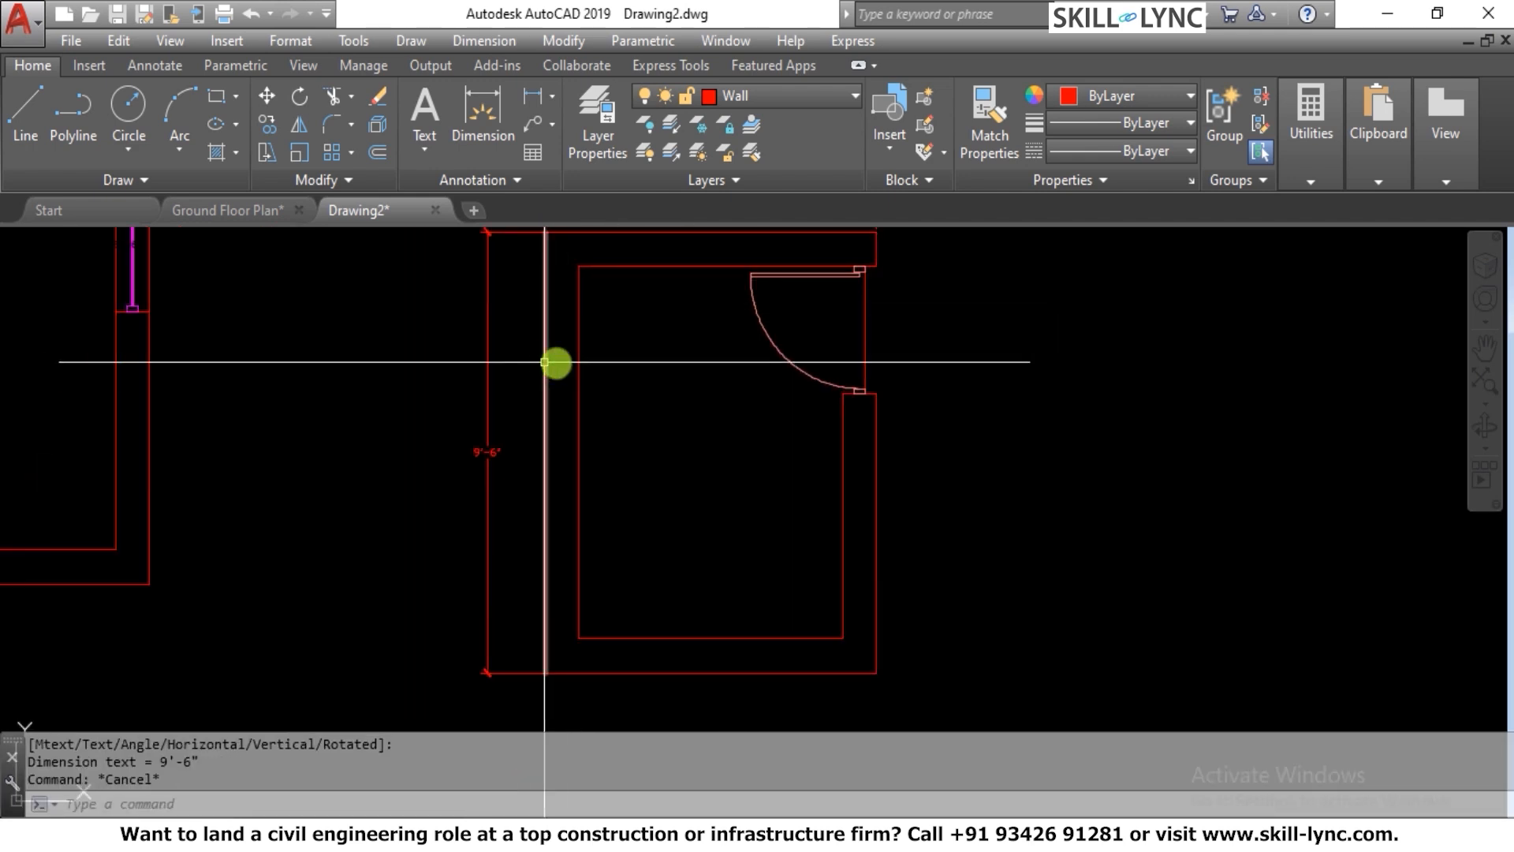
pyautogui.scroll(-2, 631, 379)
pyautogui.scroll(2, 666, 354)
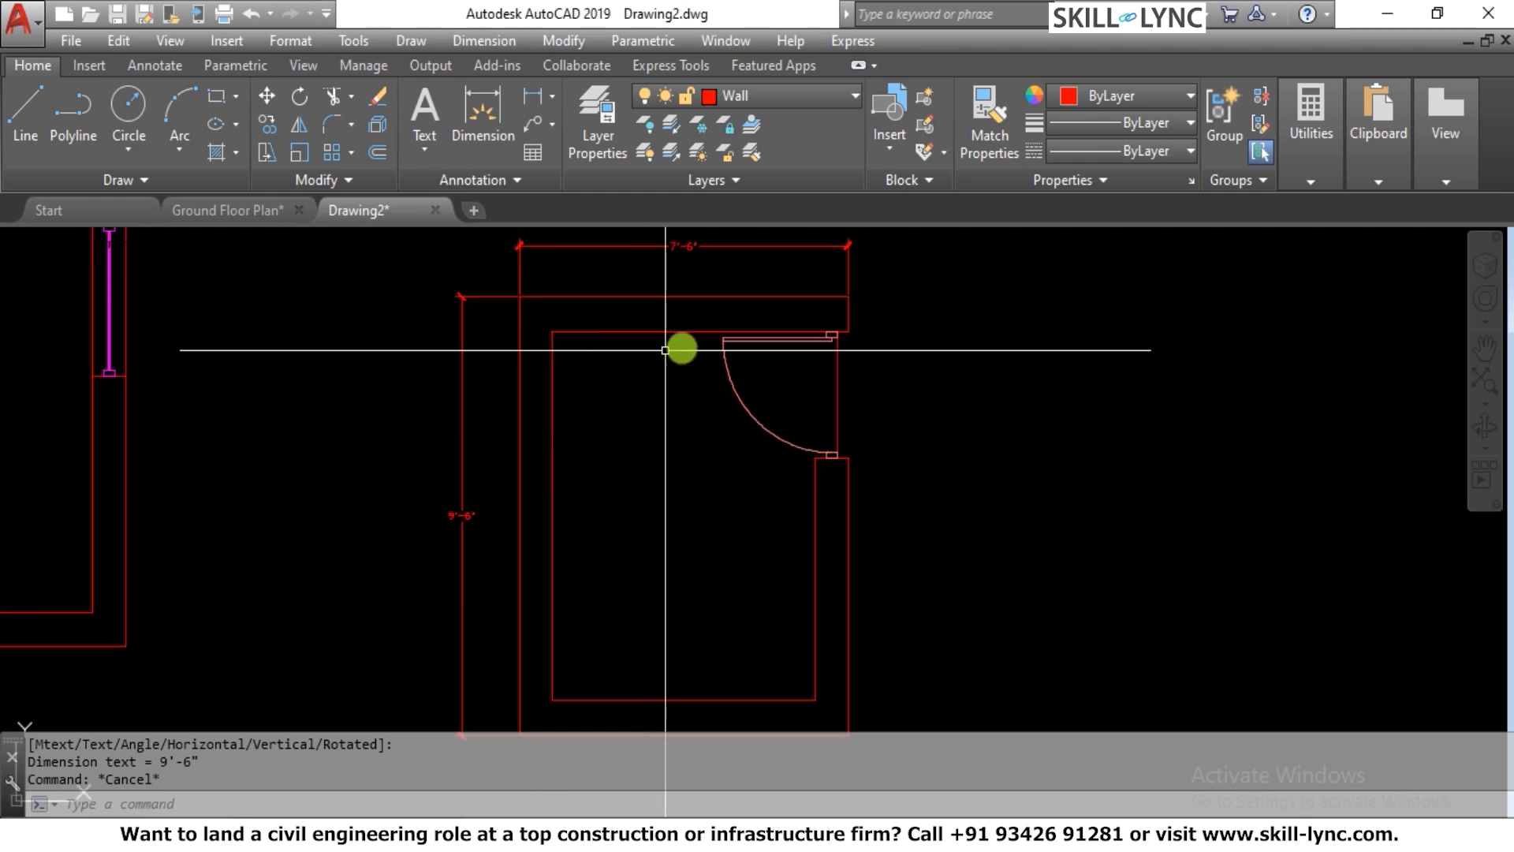
pyautogui.press('Escape')
pyautogui.press('Escape')
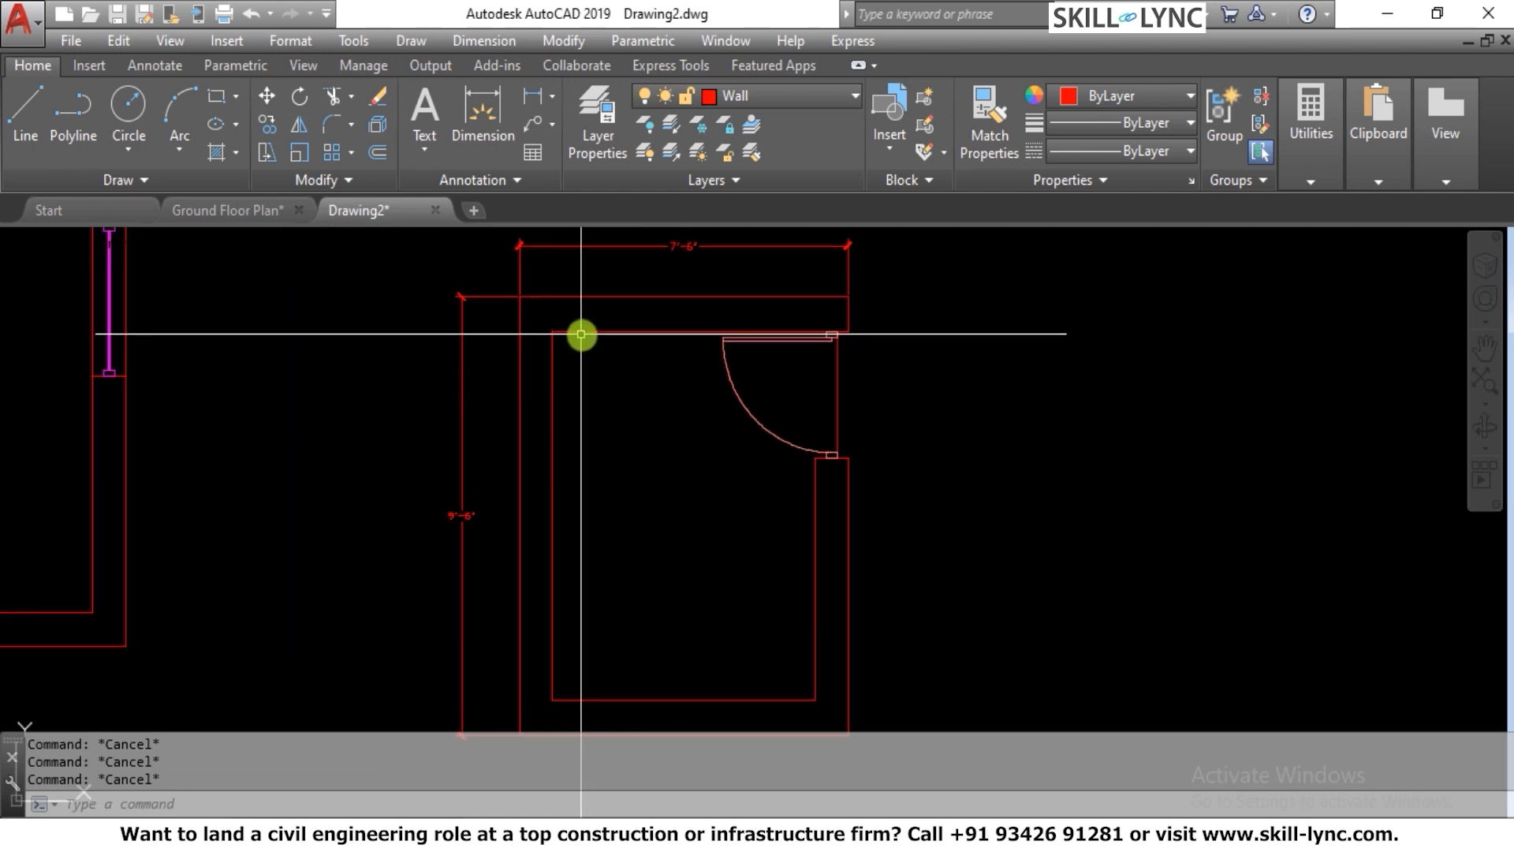
pyautogui.scroll(-1, 631, 347)
pyautogui.scroll(1, 738, 350)
pyautogui.scroll(-1, 815, 331)
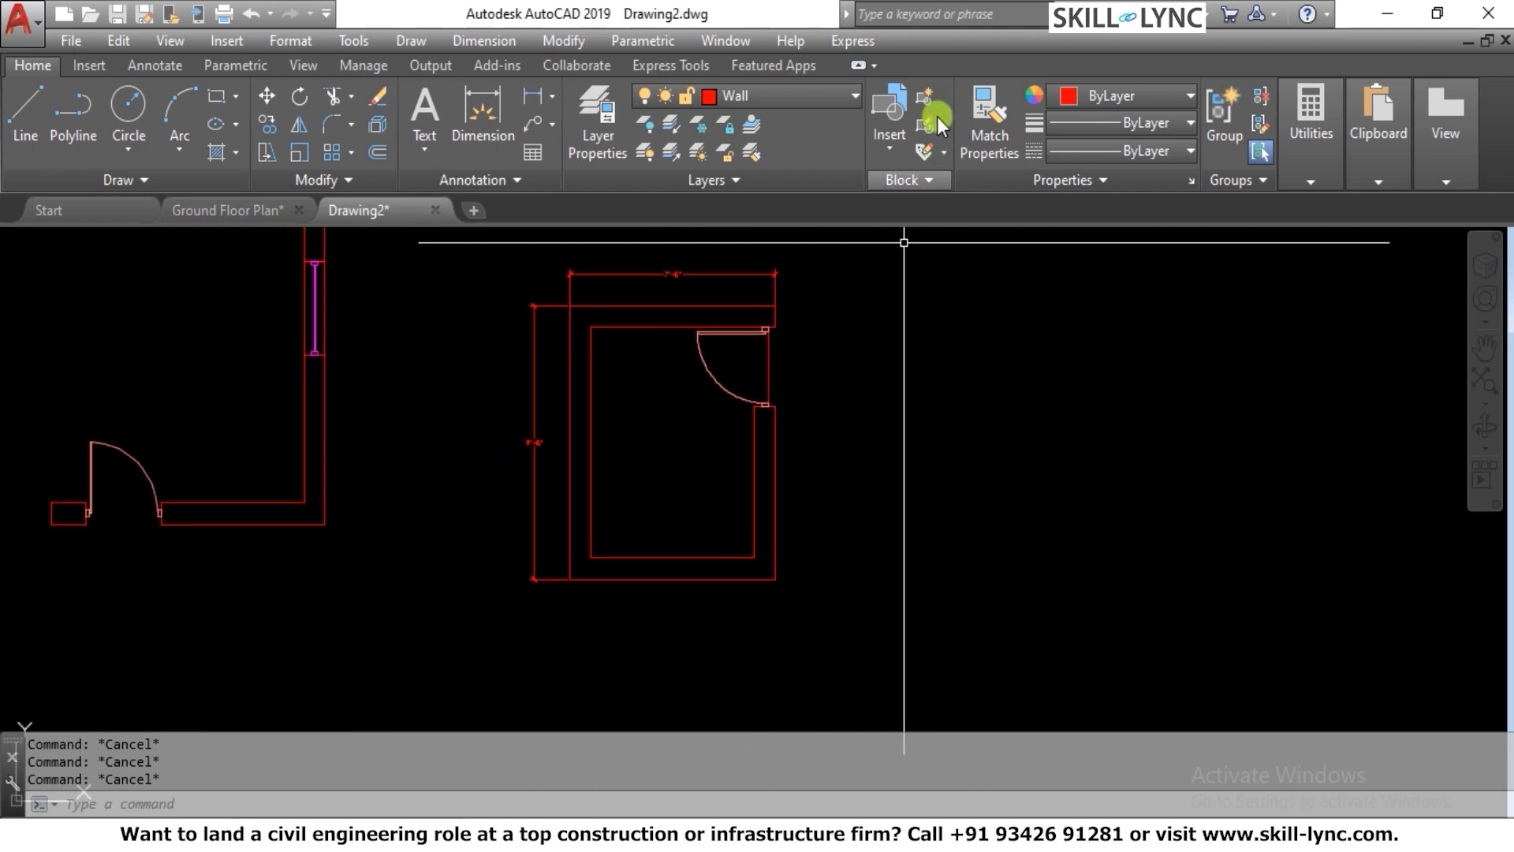
# Make Furniture the current layer and choose the Toilet - top block for insertion
pyautogui.click(731, 101)
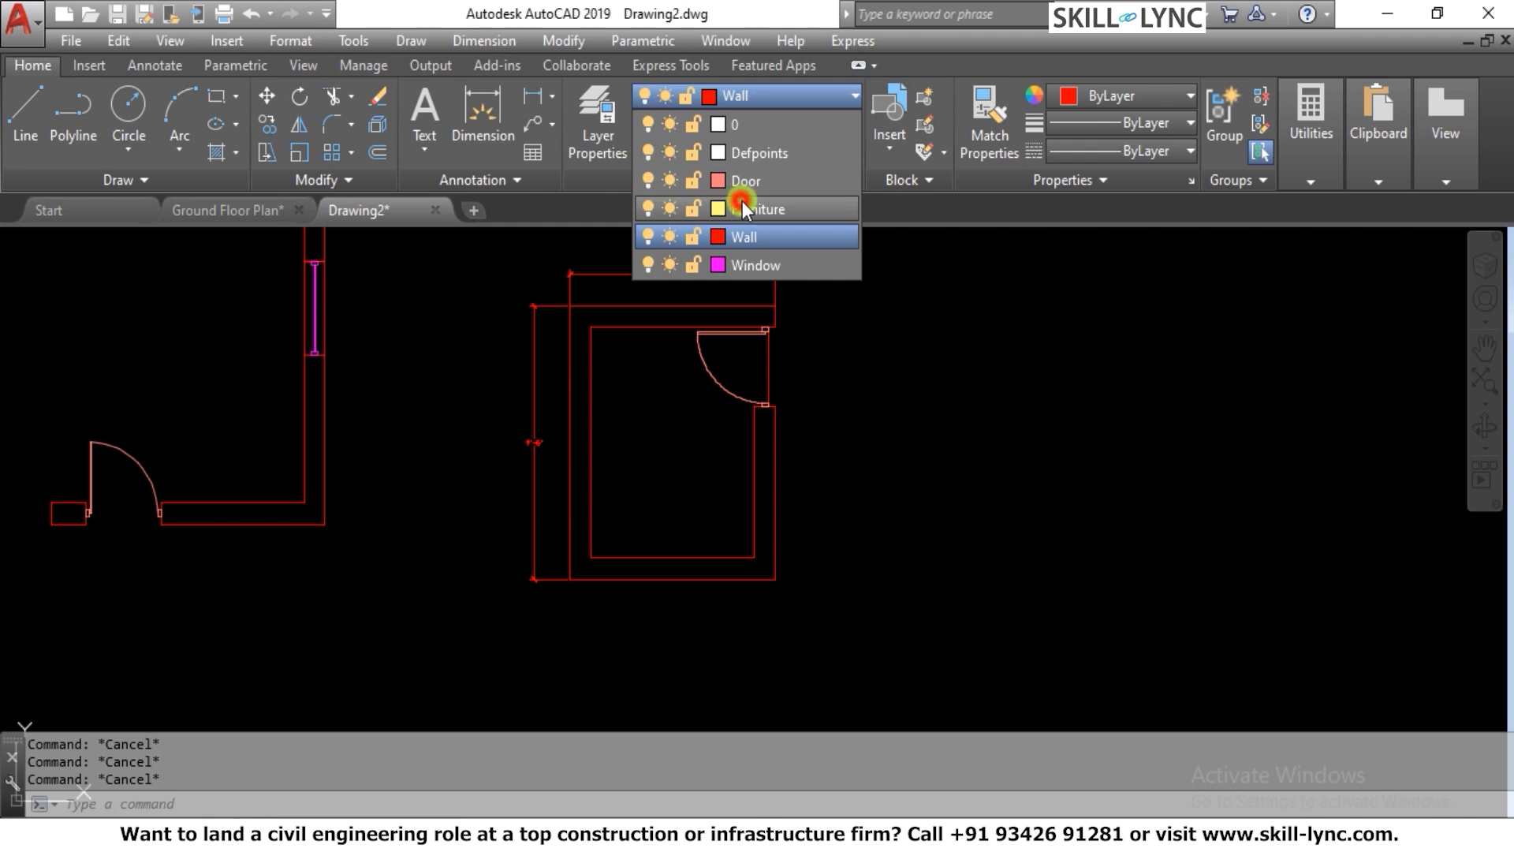
pyautogui.click(741, 206)
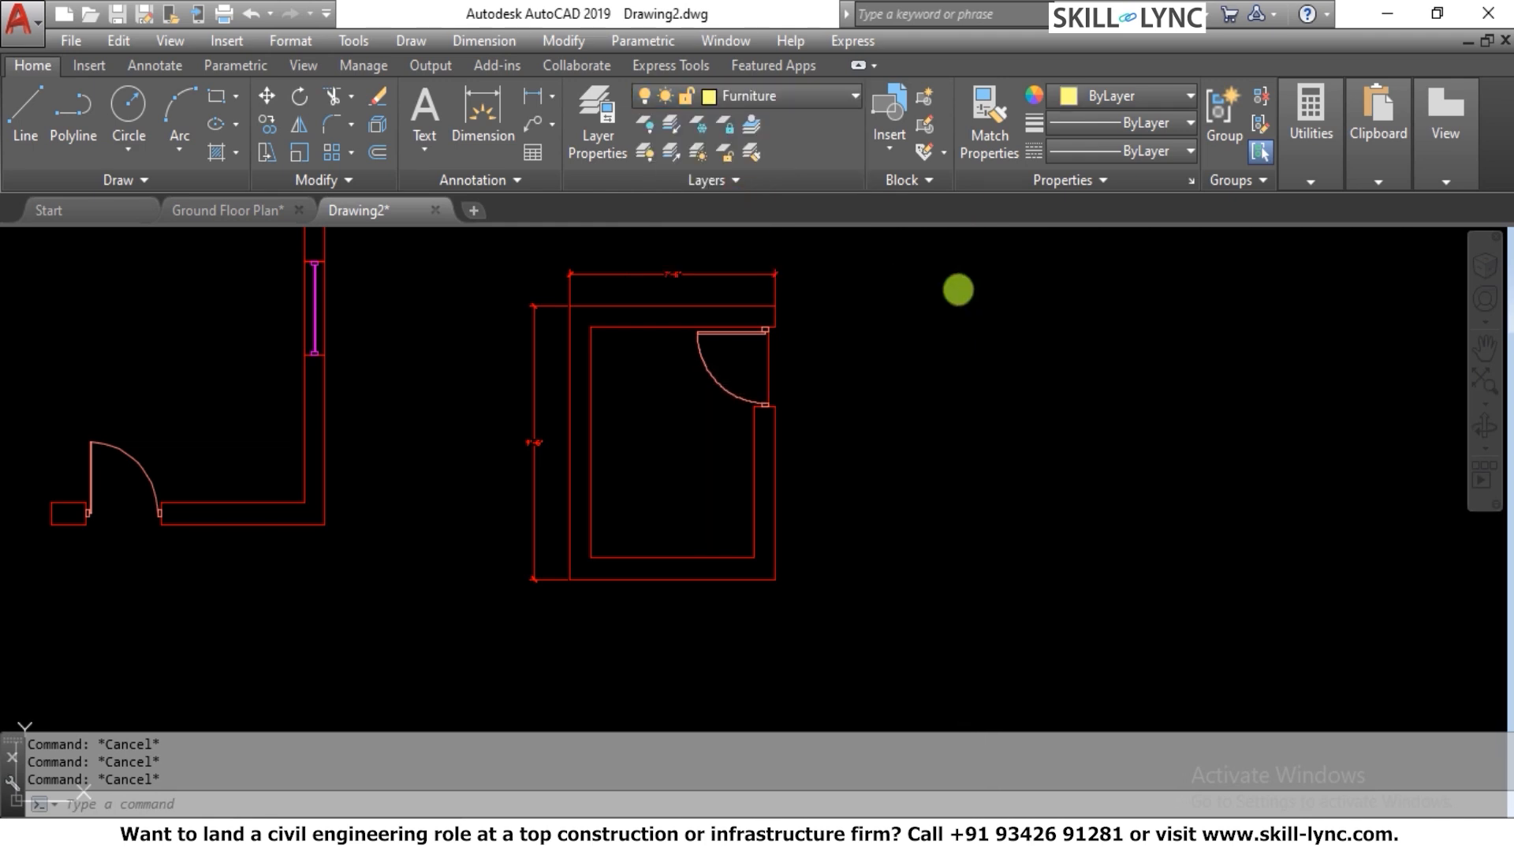
pyautogui.write('i')
pyautogui.press('Return')
pyautogui.click(903, 287)
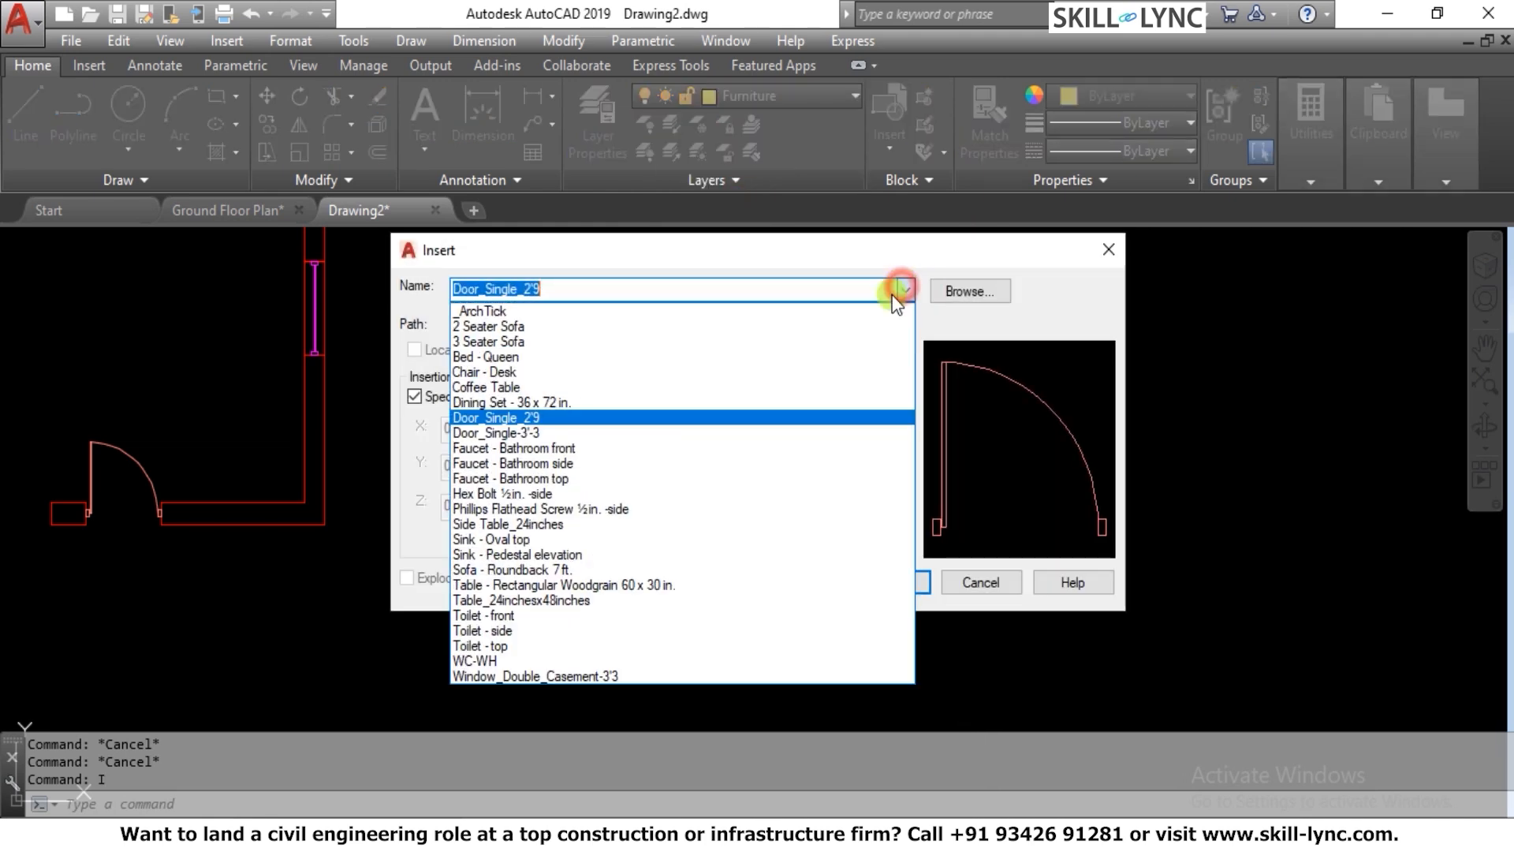
pyautogui.click(513, 643)
pyautogui.click(892, 581)
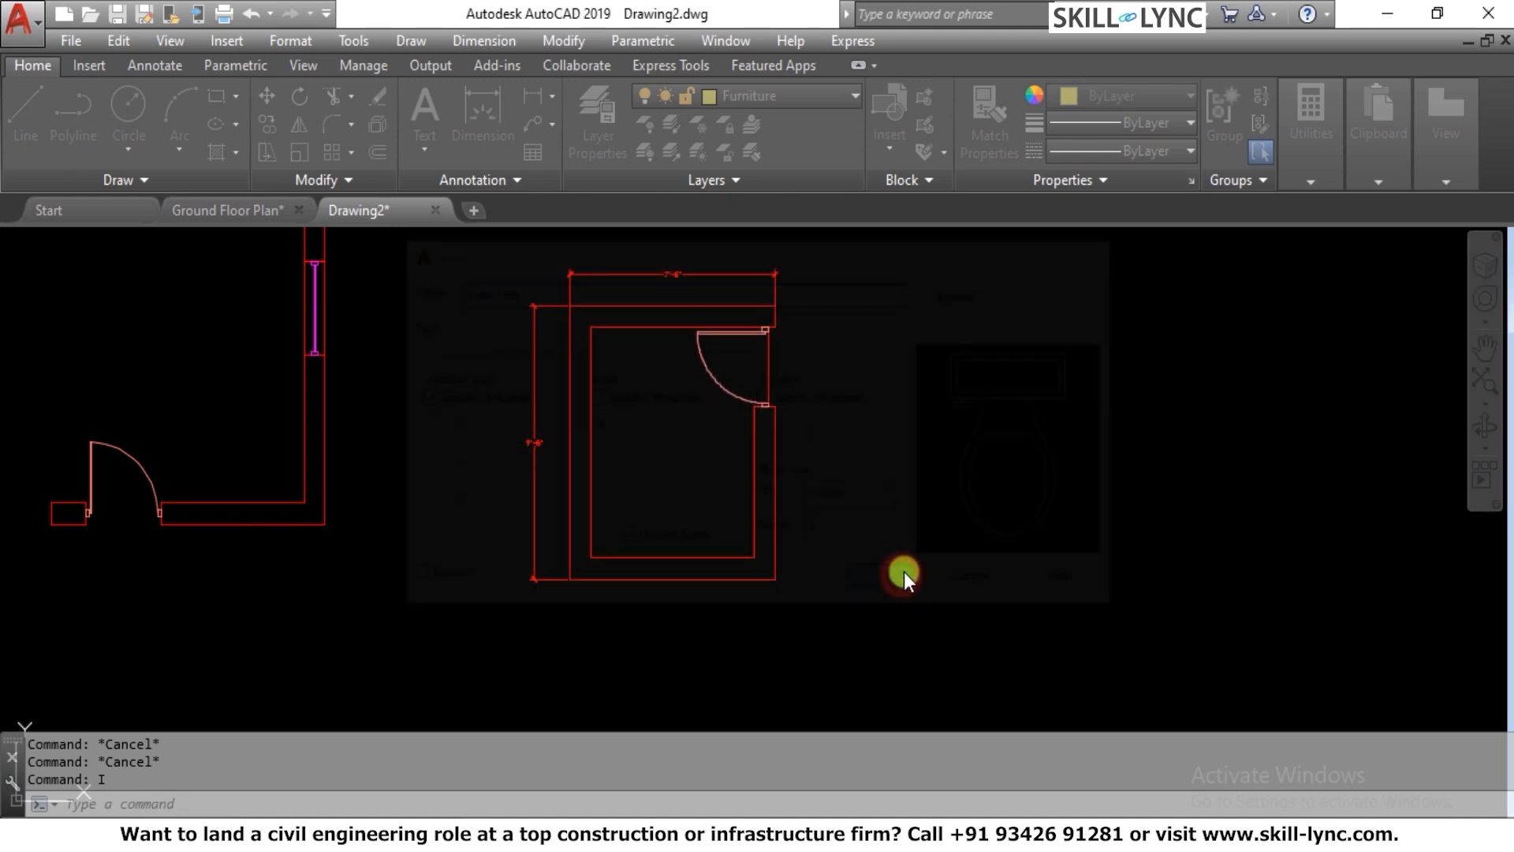
# Place the toilet block rotated 180° with its tank against the inner line of the room's lower wall
pyautogui.scroll(5, 922, 523)
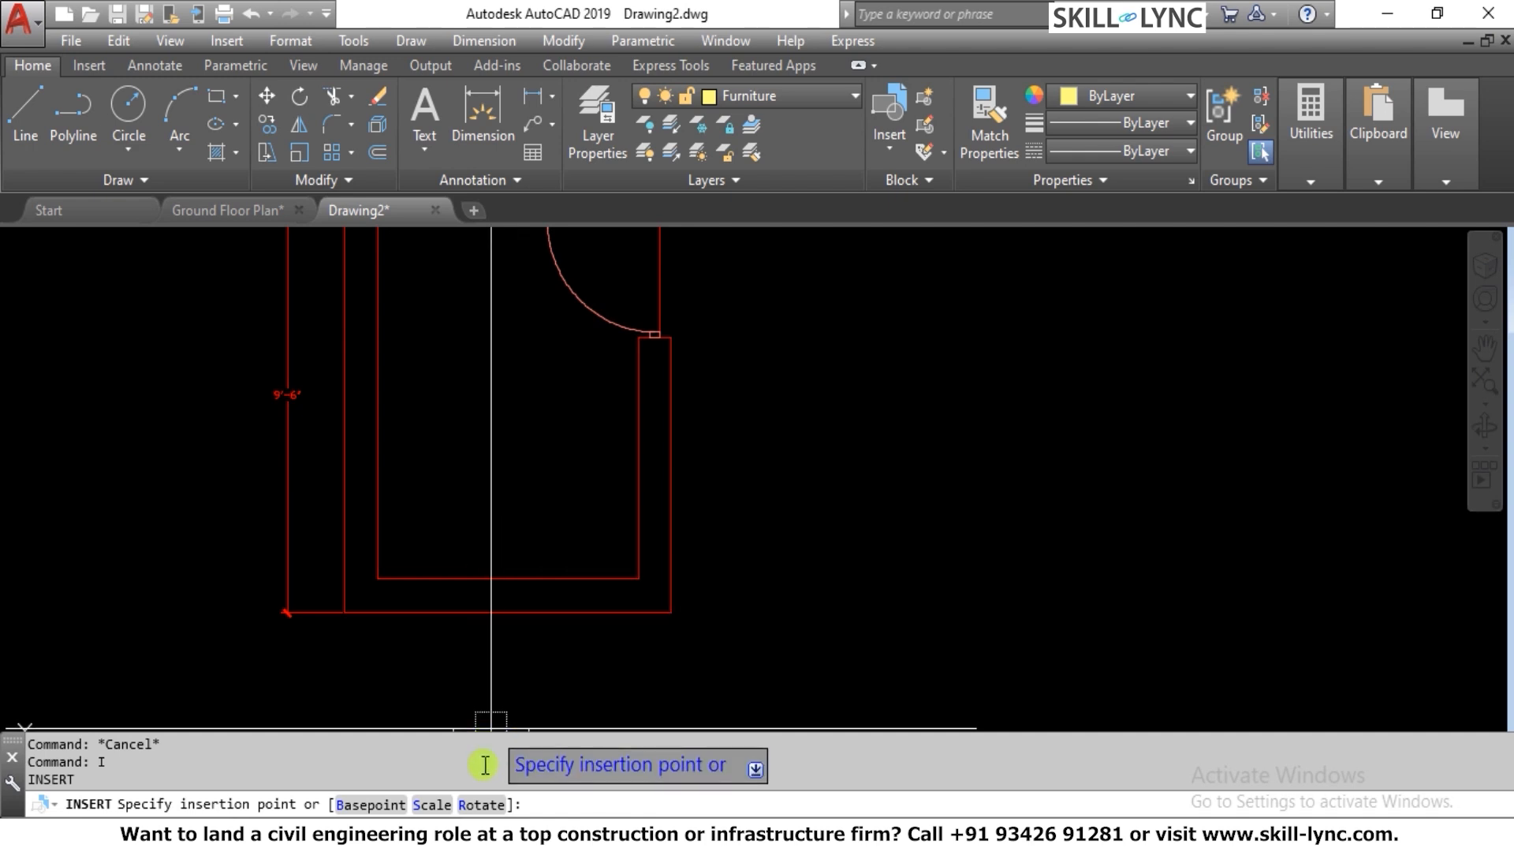
pyautogui.click(480, 804)
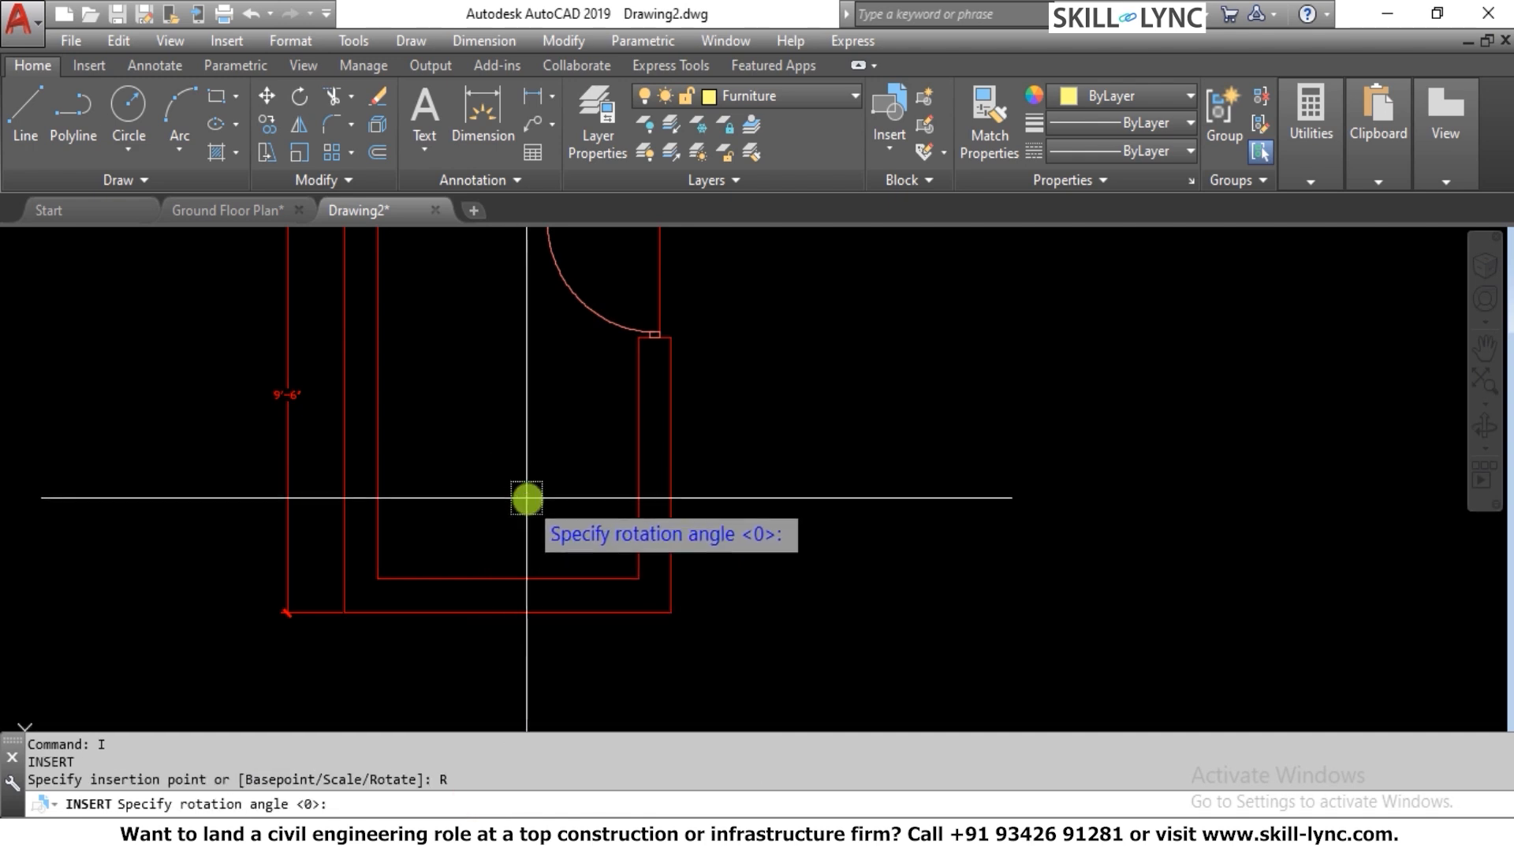
pyautogui.write('18')
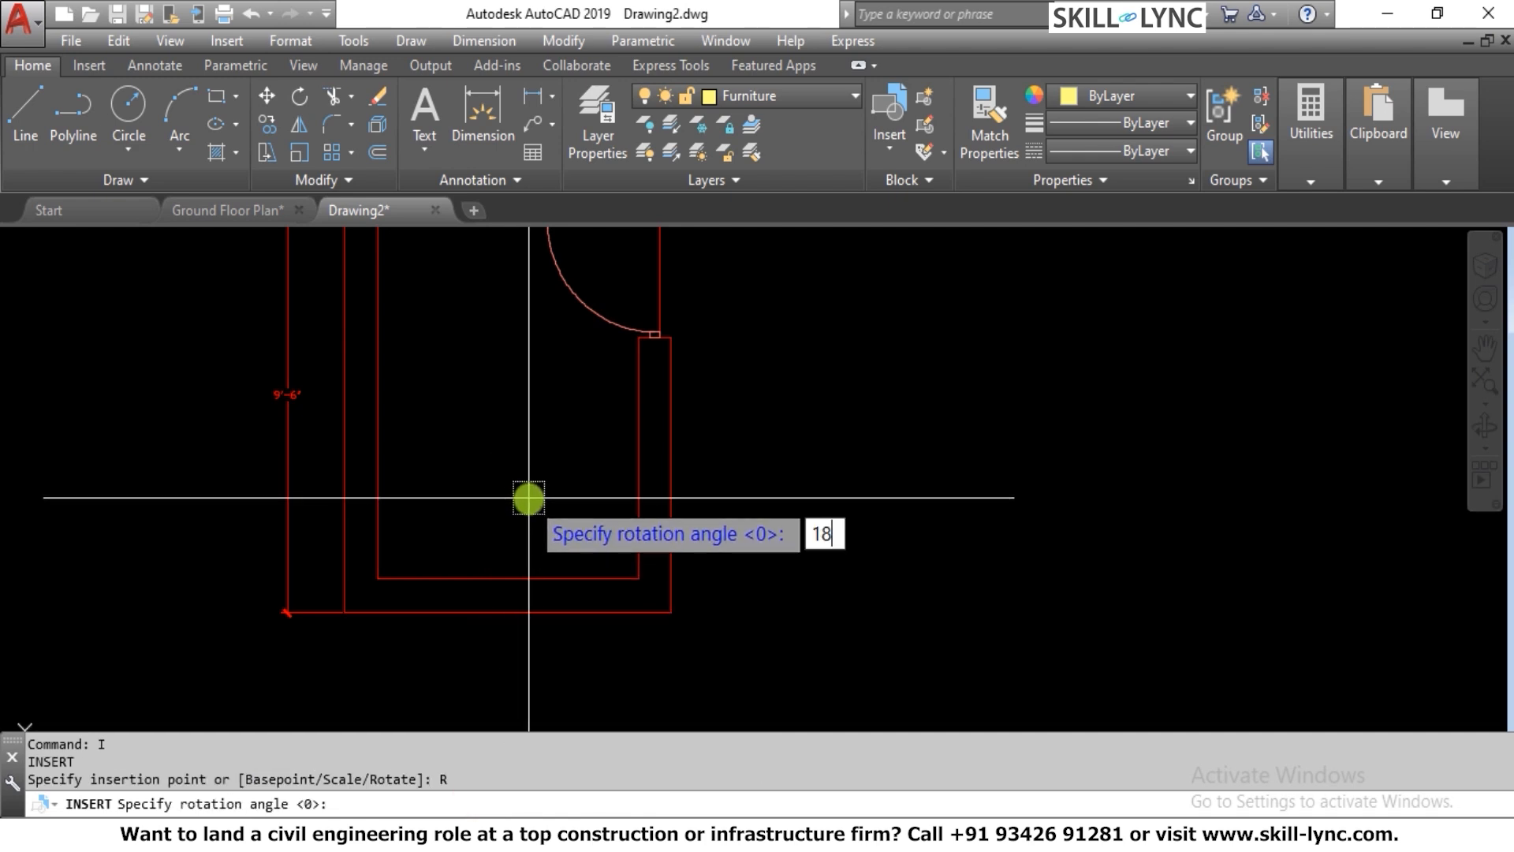
pyautogui.write('0')
pyautogui.press('Return')
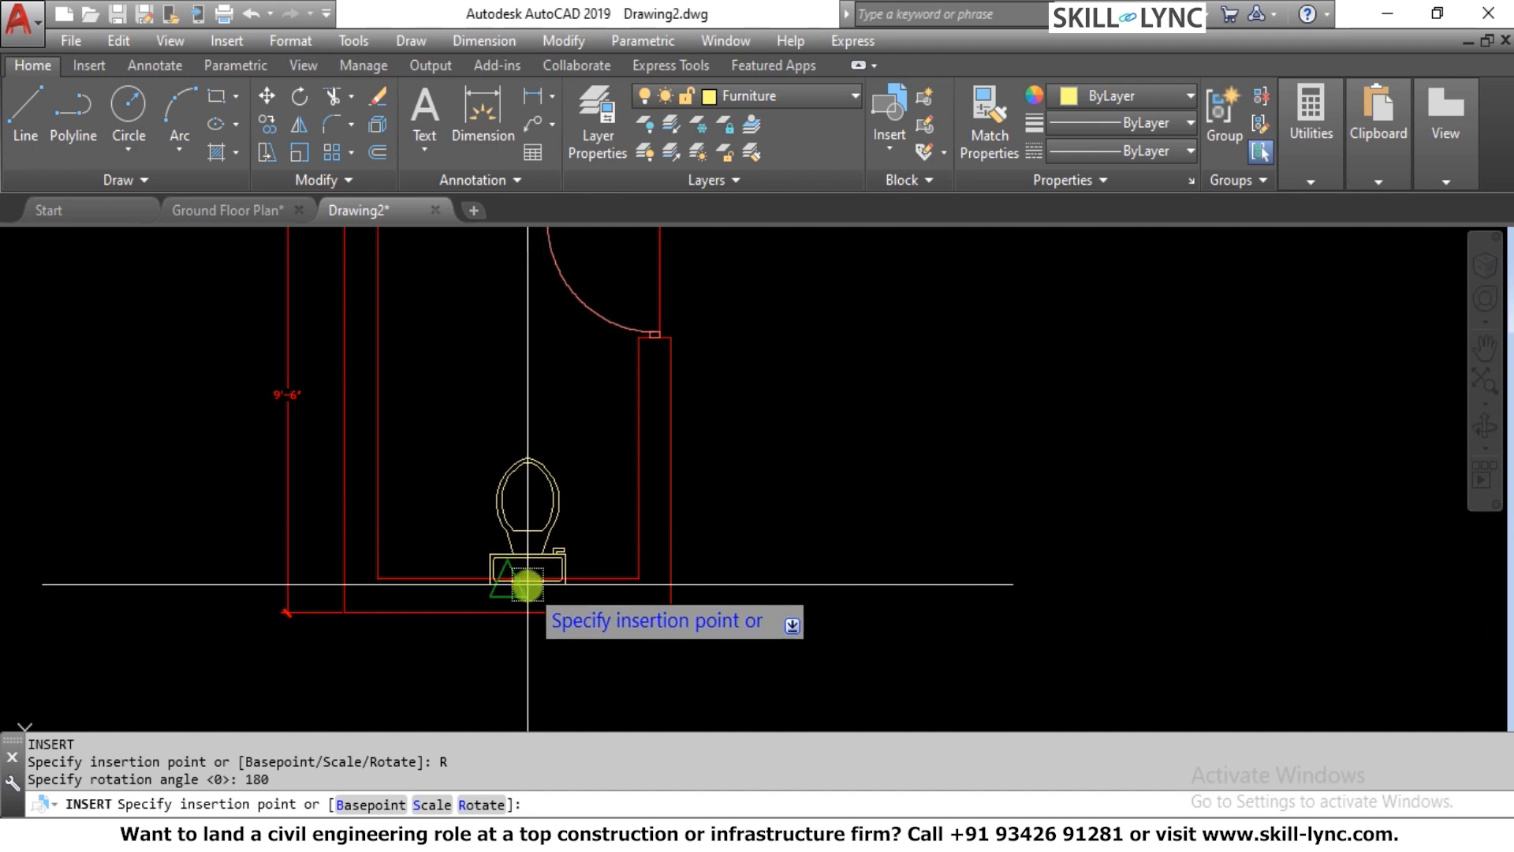
pyautogui.press('Escape')
pyautogui.press('Escape')
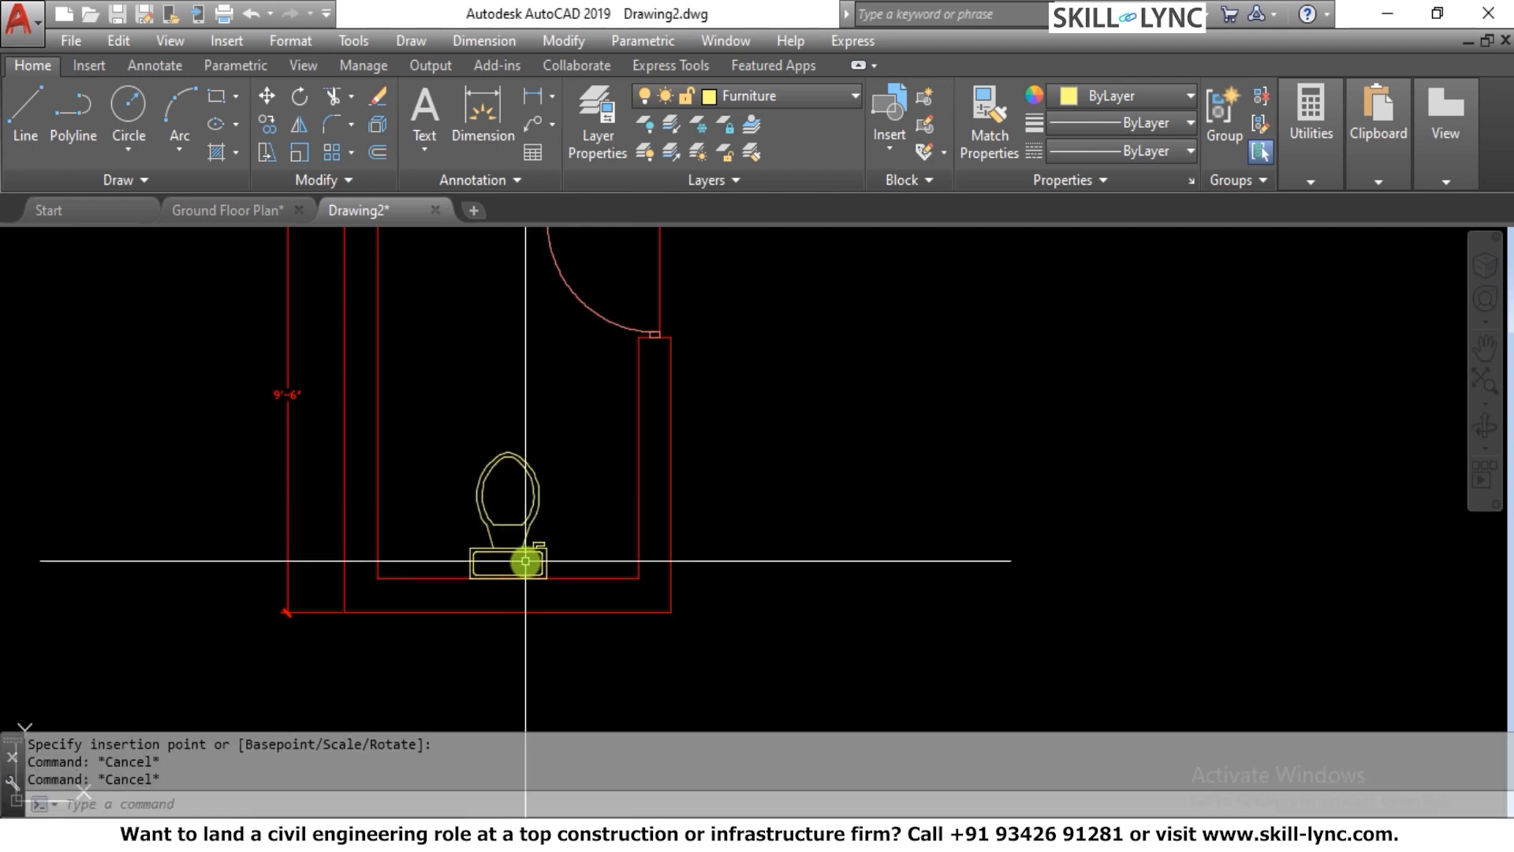
# Move the toilet so the tank's lower right corner meets the room's inner lower right corner
pyautogui.write('M')
pyautogui.press('Return')
pyautogui.click(560, 561)
pyautogui.click(507, 565)
pyautogui.scroll(4, 516, 569)
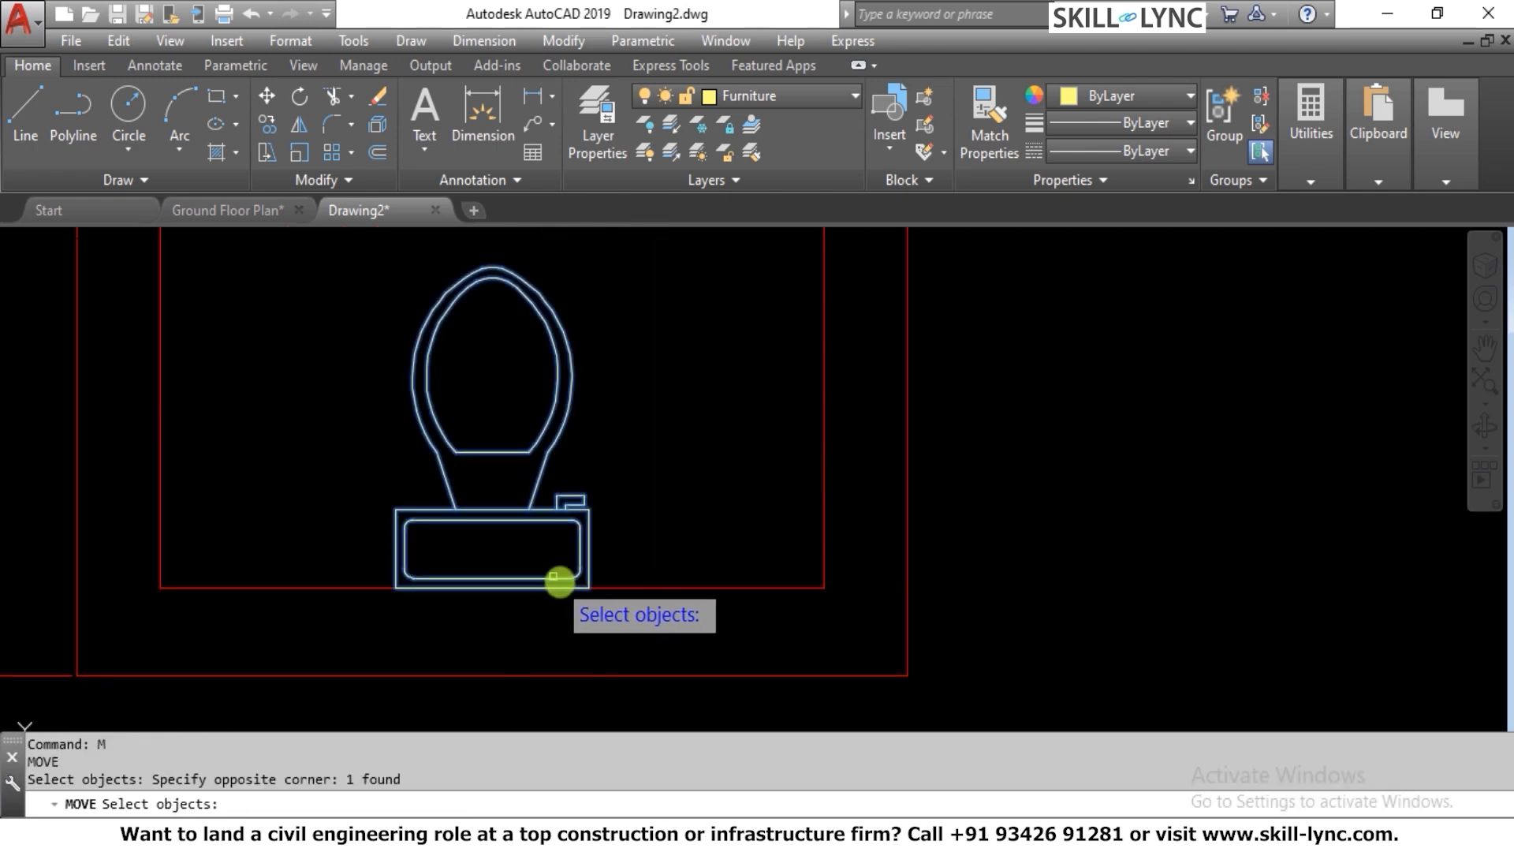
pyautogui.press('Return')
pyautogui.click(589, 591)
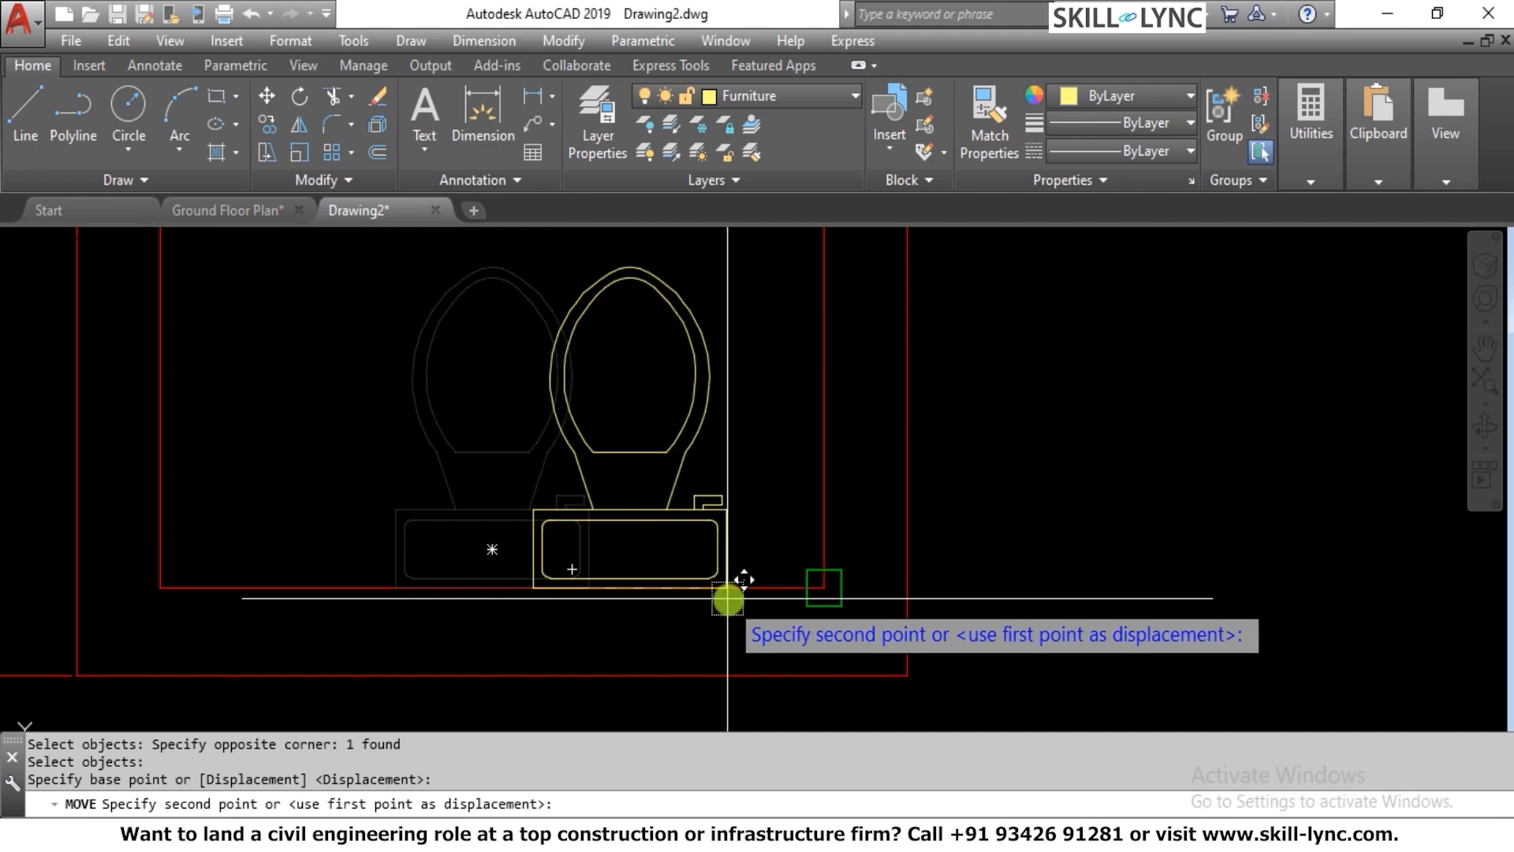
pyautogui.click(806, 584)
pyautogui.press('Escape')
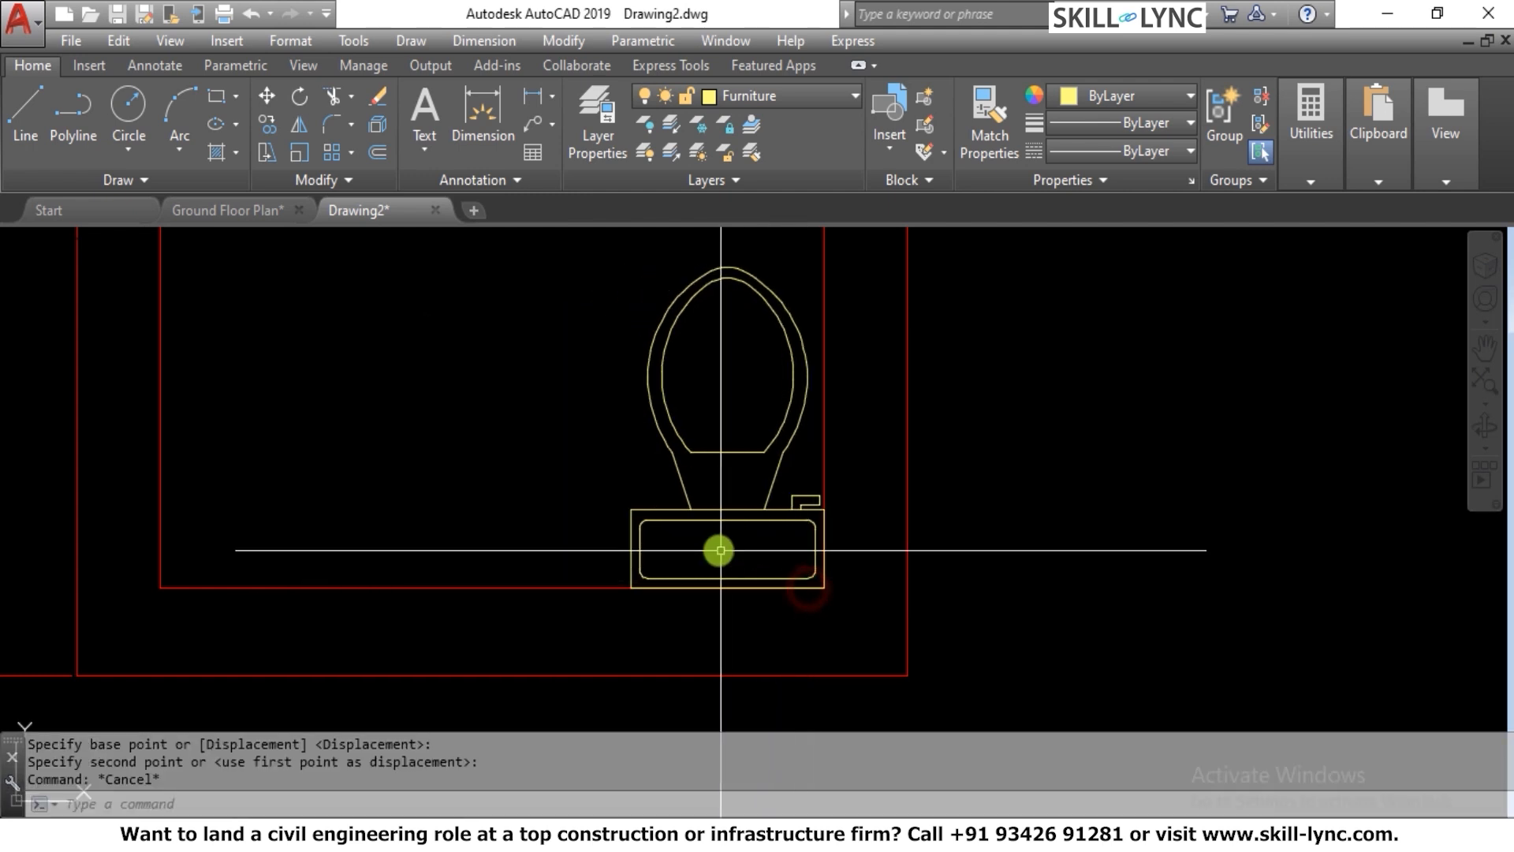
# Move the toilet 2" horizontally away from the inner line of the room's right wall
pyautogui.write('M')
pyautogui.press('Return')
pyautogui.click(737, 519)
pyautogui.click(596, 475)
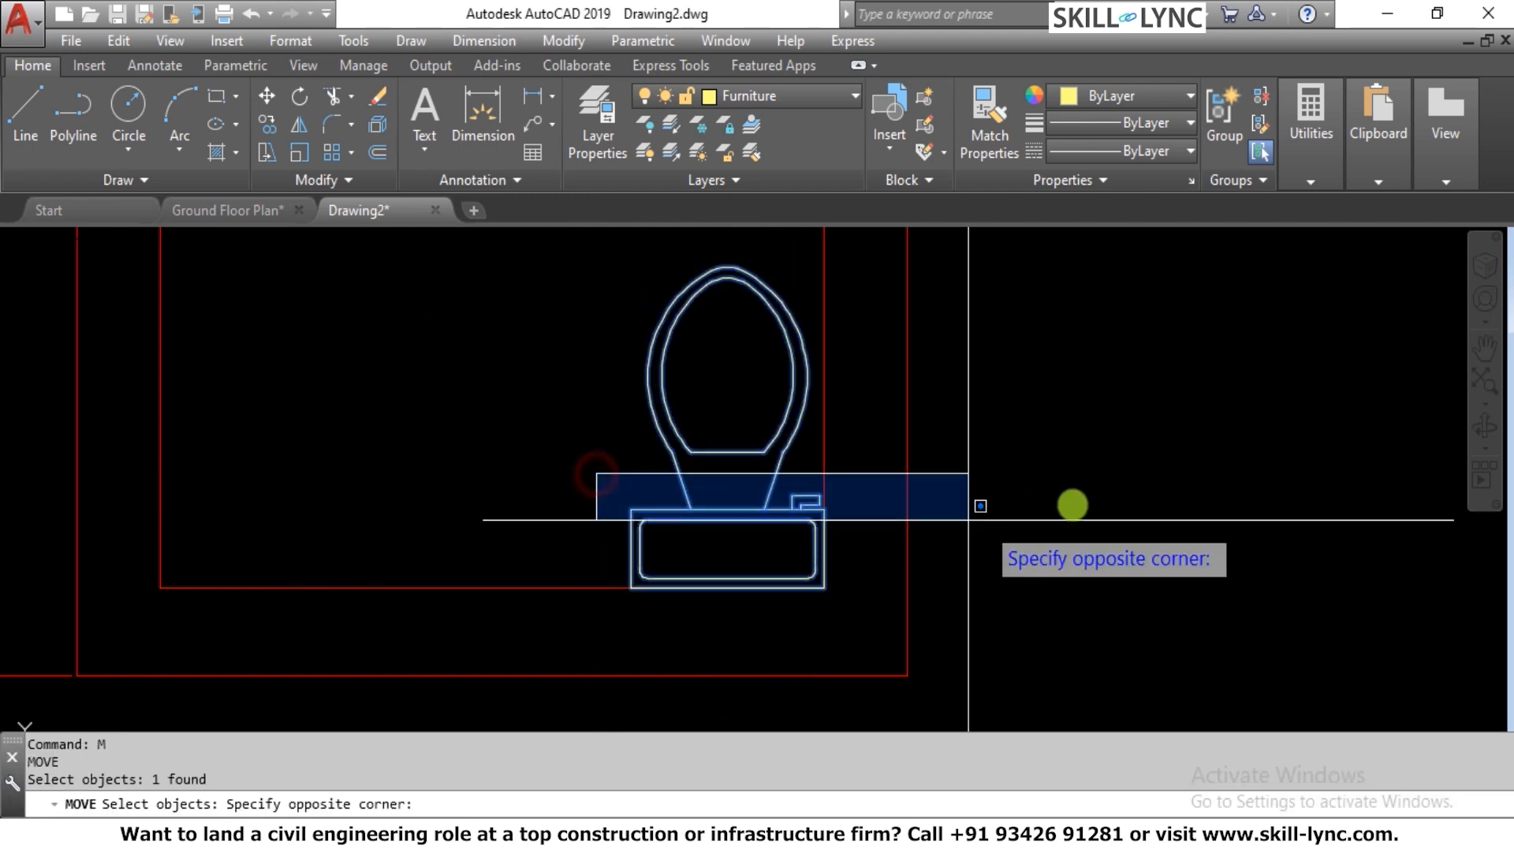
pyautogui.press('Return')
pyautogui.click(1124, 493)
pyautogui.press('Return')
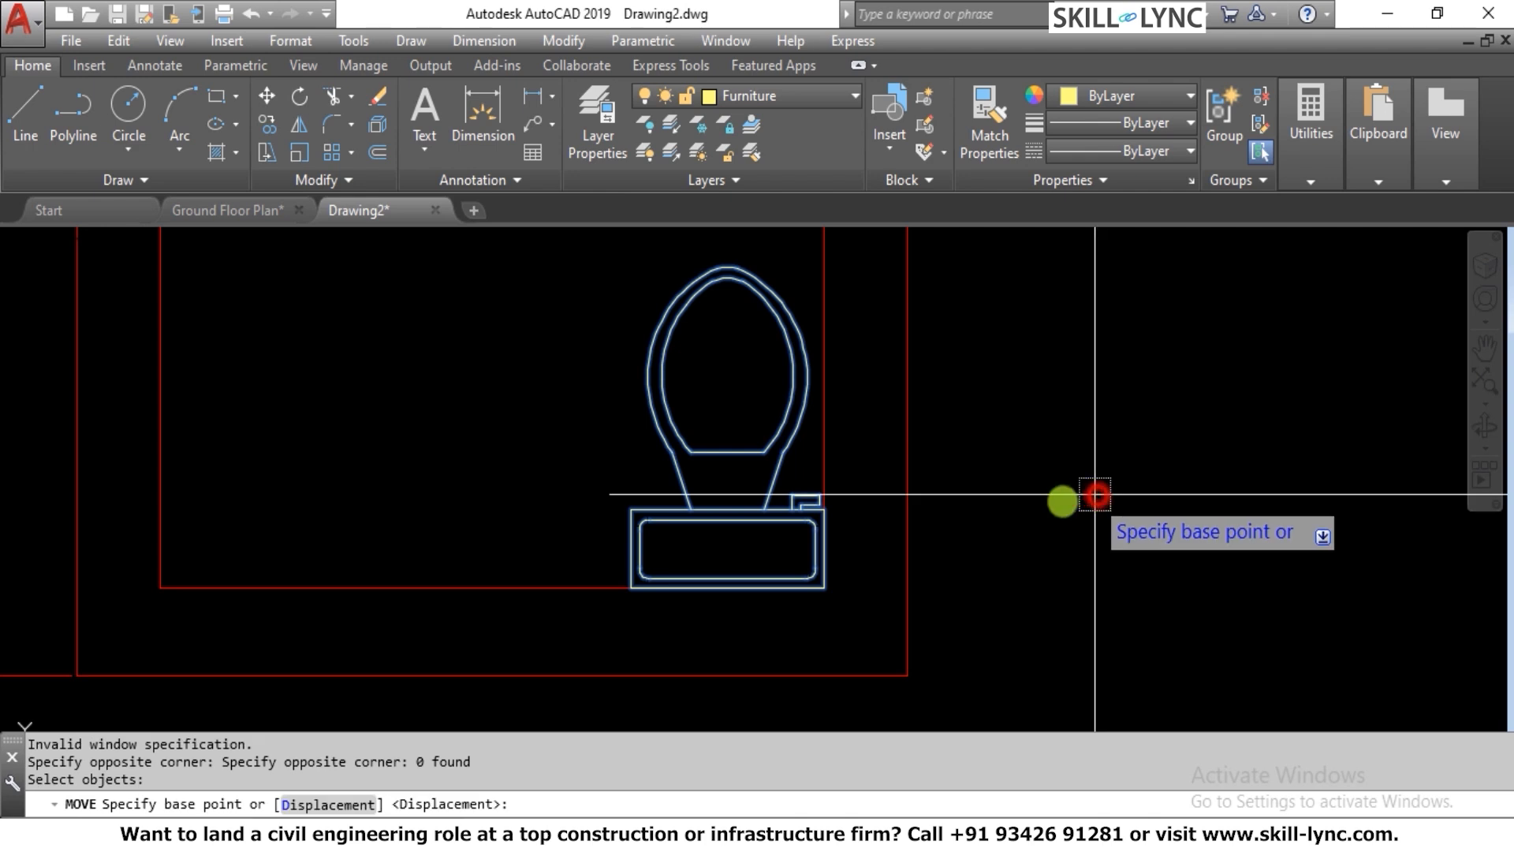
pyautogui.click(1062, 500)
pyautogui.write('2')
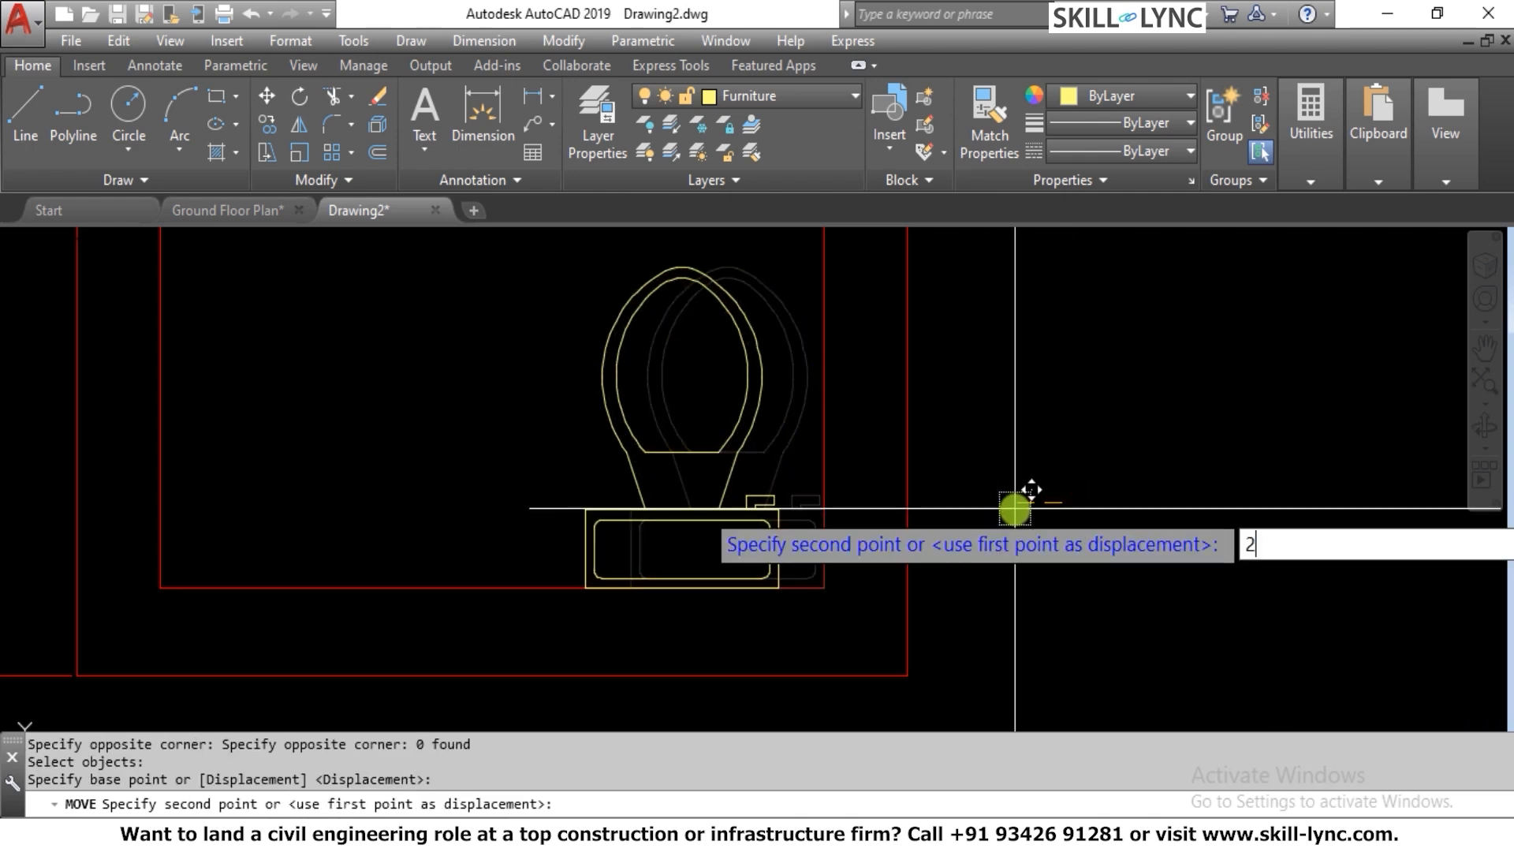
pyautogui.press('Escape')
pyautogui.press('Escape')
pyautogui.scroll(-5, 1014, 511)
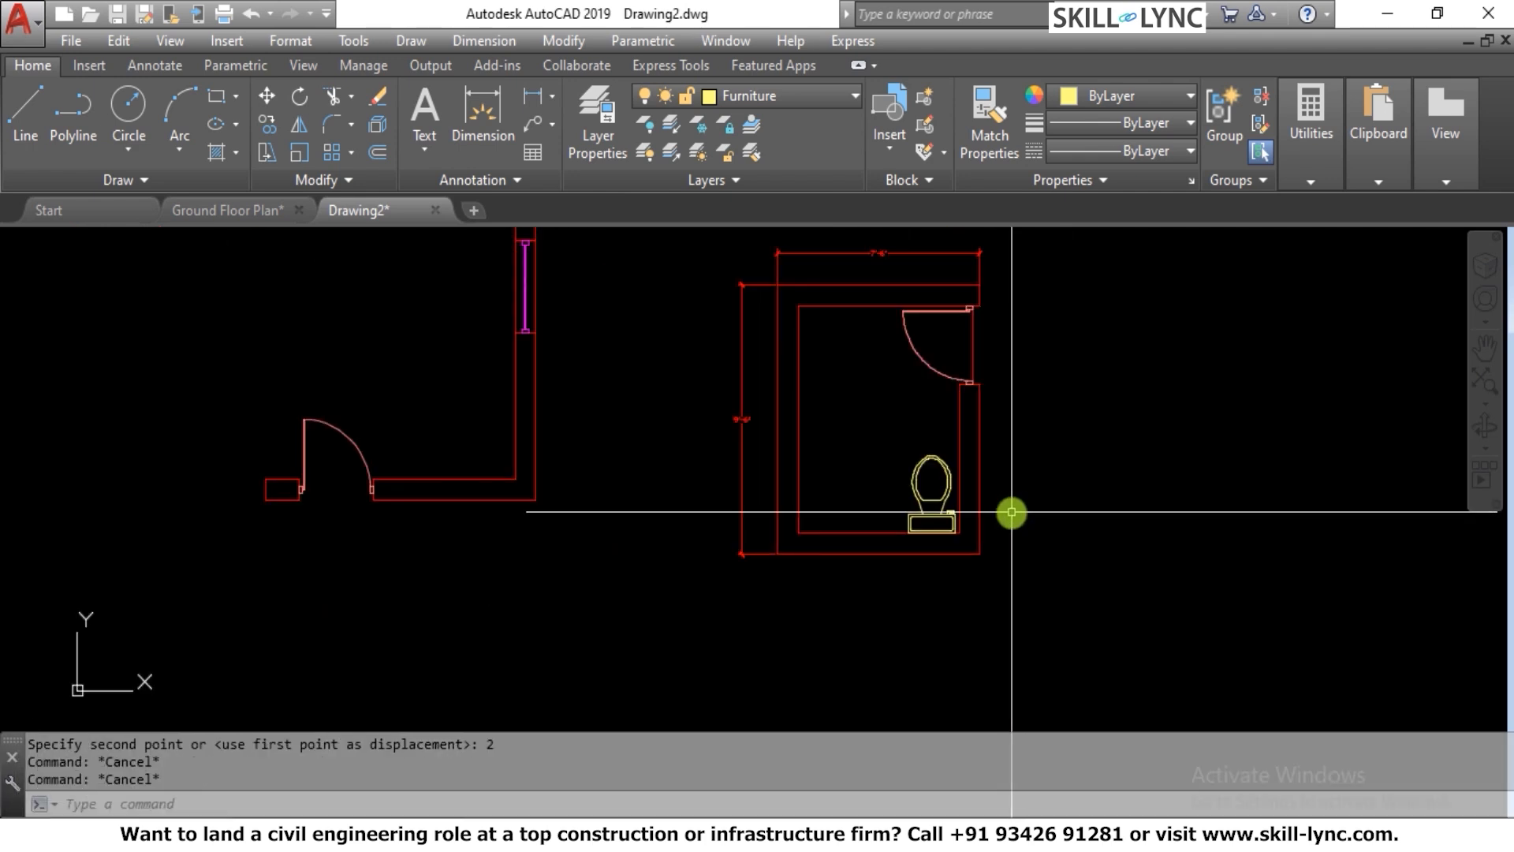
pyautogui.scroll(2, 1011, 512)
pyautogui.scroll(-3, 1007, 507)
pyautogui.scroll(3, 970, 510)
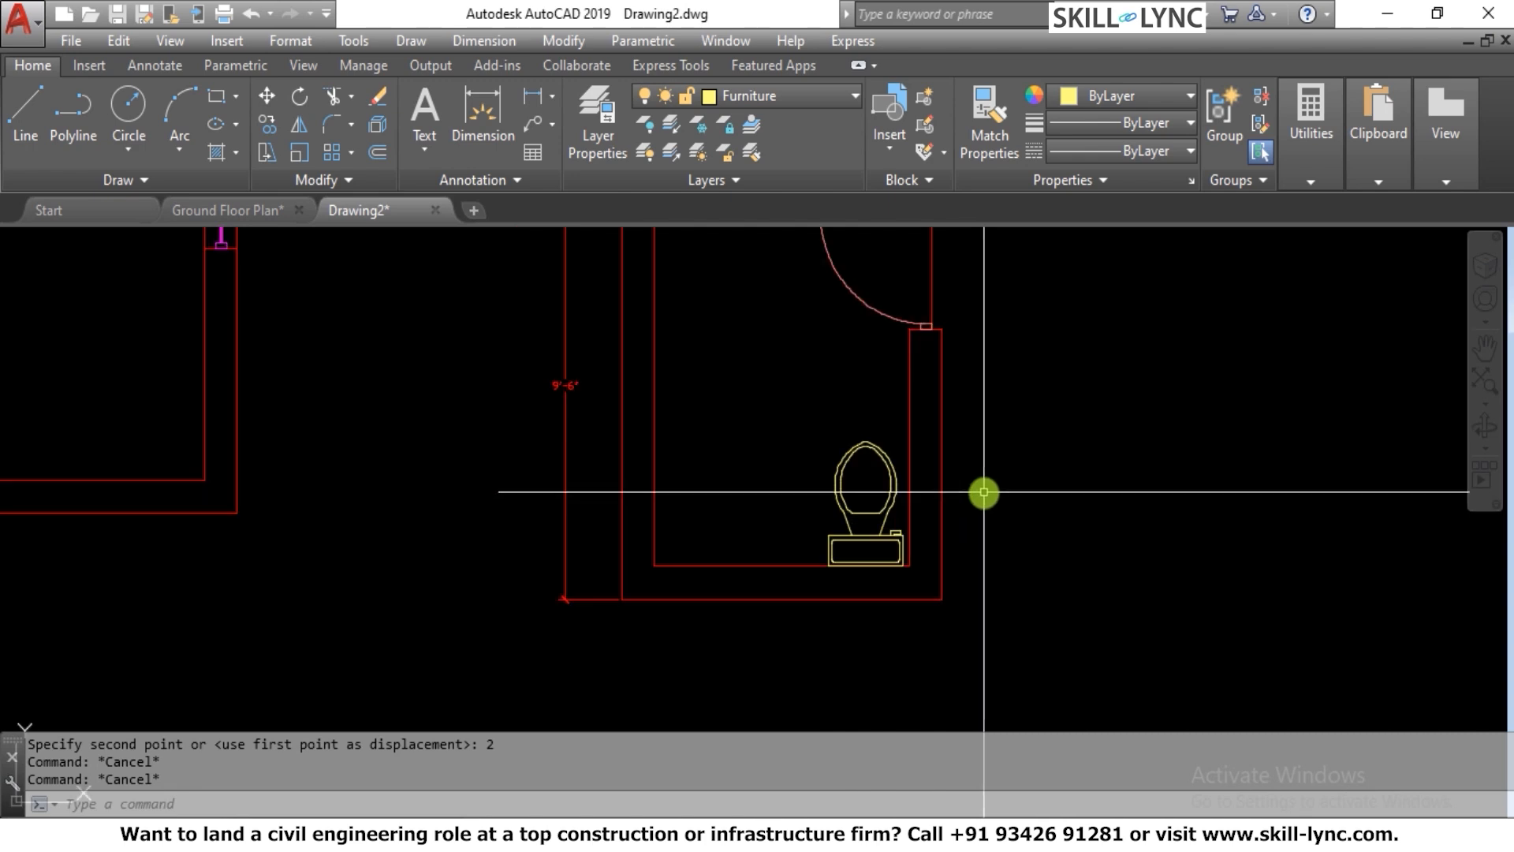
pyautogui.scroll(-2, 980, 466)
pyautogui.scroll(2, 696, 410)
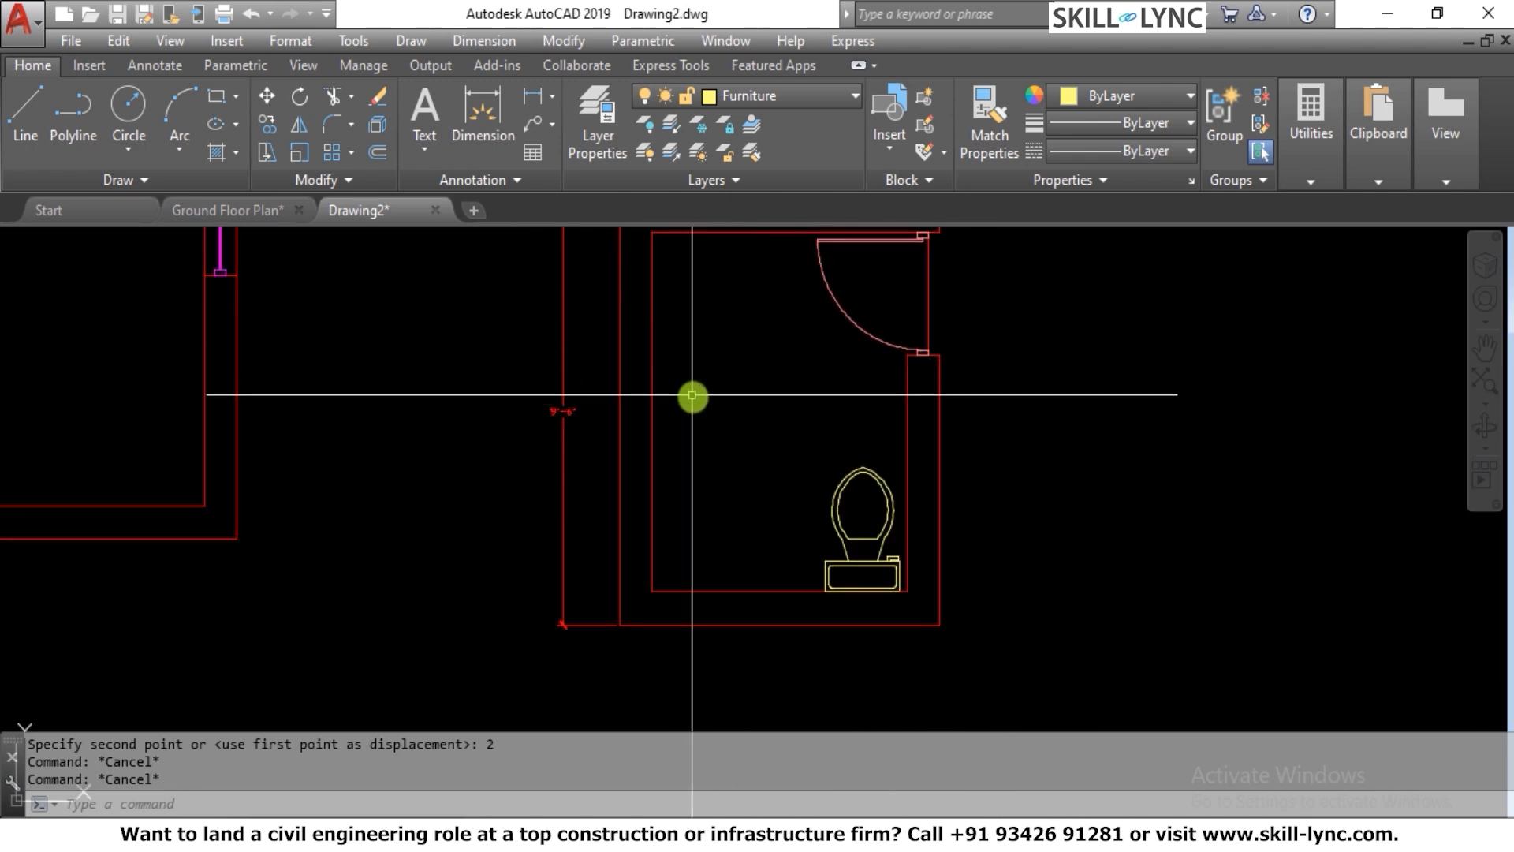
pyautogui.scroll(-2, 702, 426)
pyautogui.scroll(2, 683, 359)
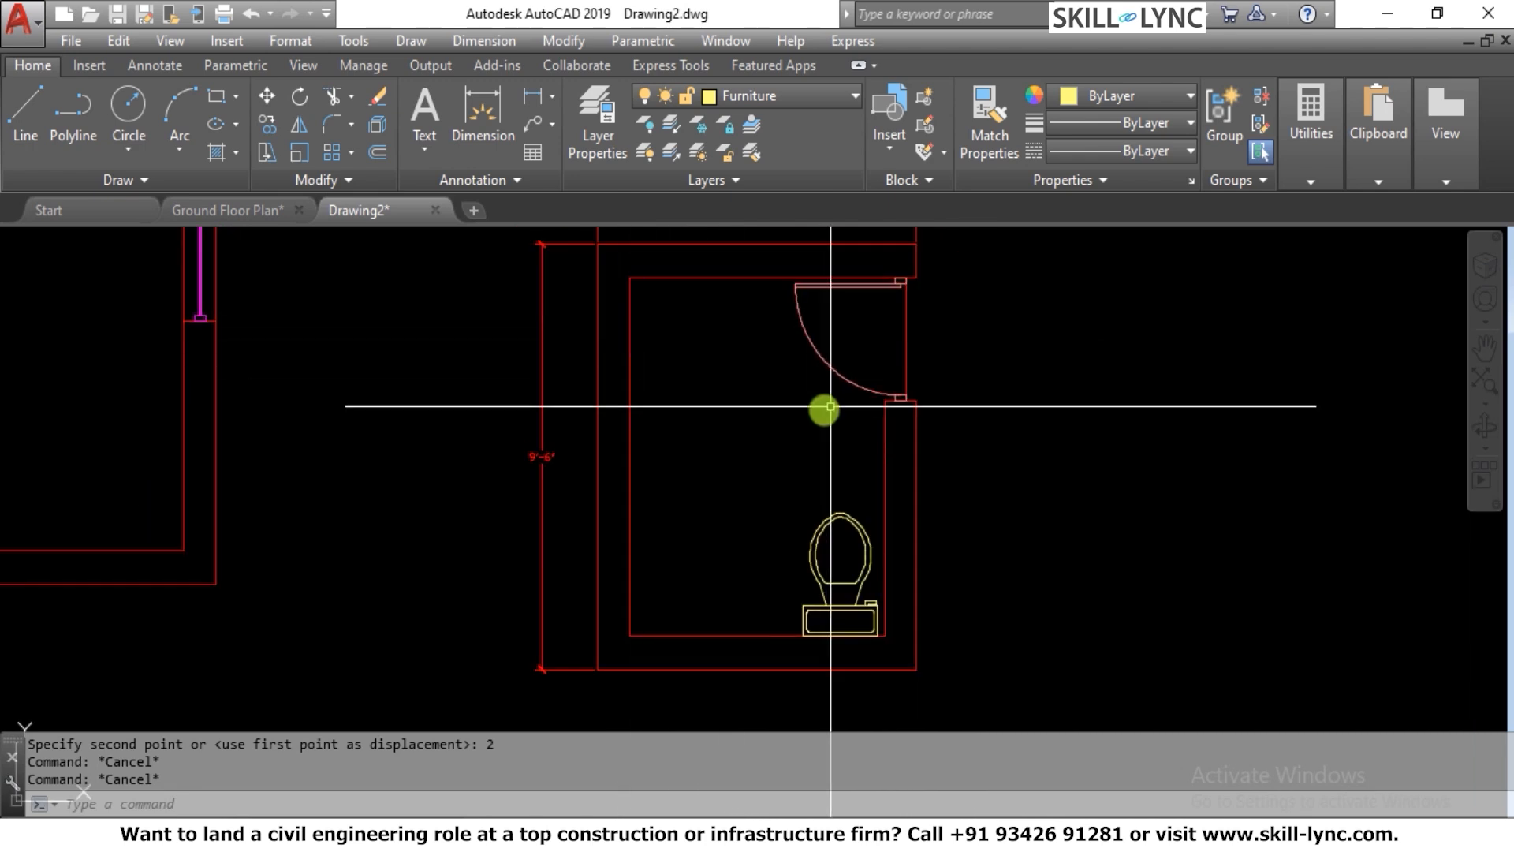
pyautogui.scroll(-2, 829, 406)
pyautogui.scroll(2, 825, 395)
# Choose the Sink - Oval top block for insertion at scale 1
pyautogui.write('I')
pyautogui.press('Return')
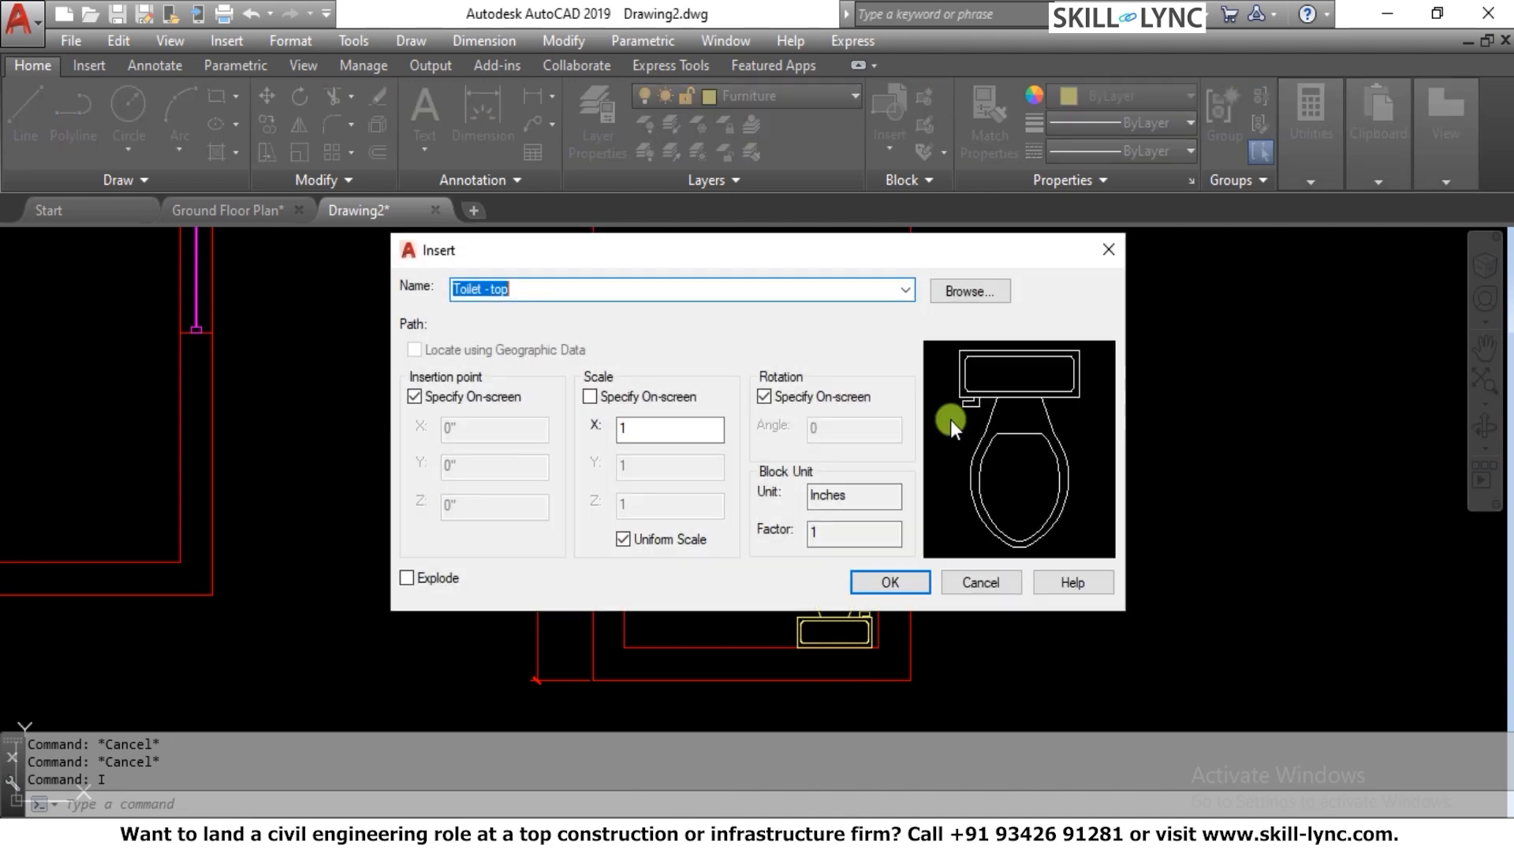
pyautogui.click(911, 290)
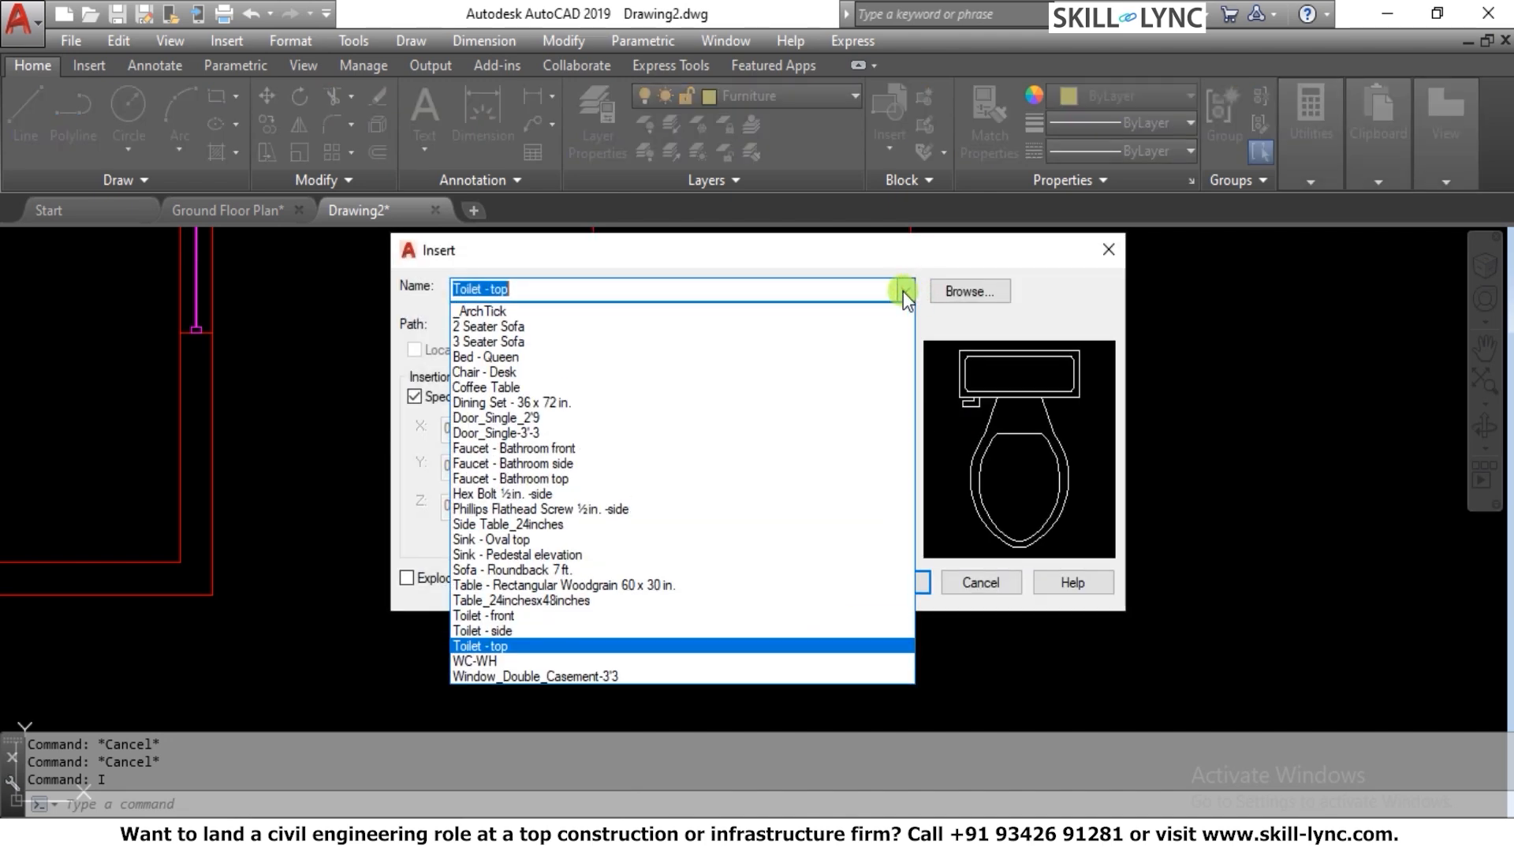
pyautogui.click(593, 539)
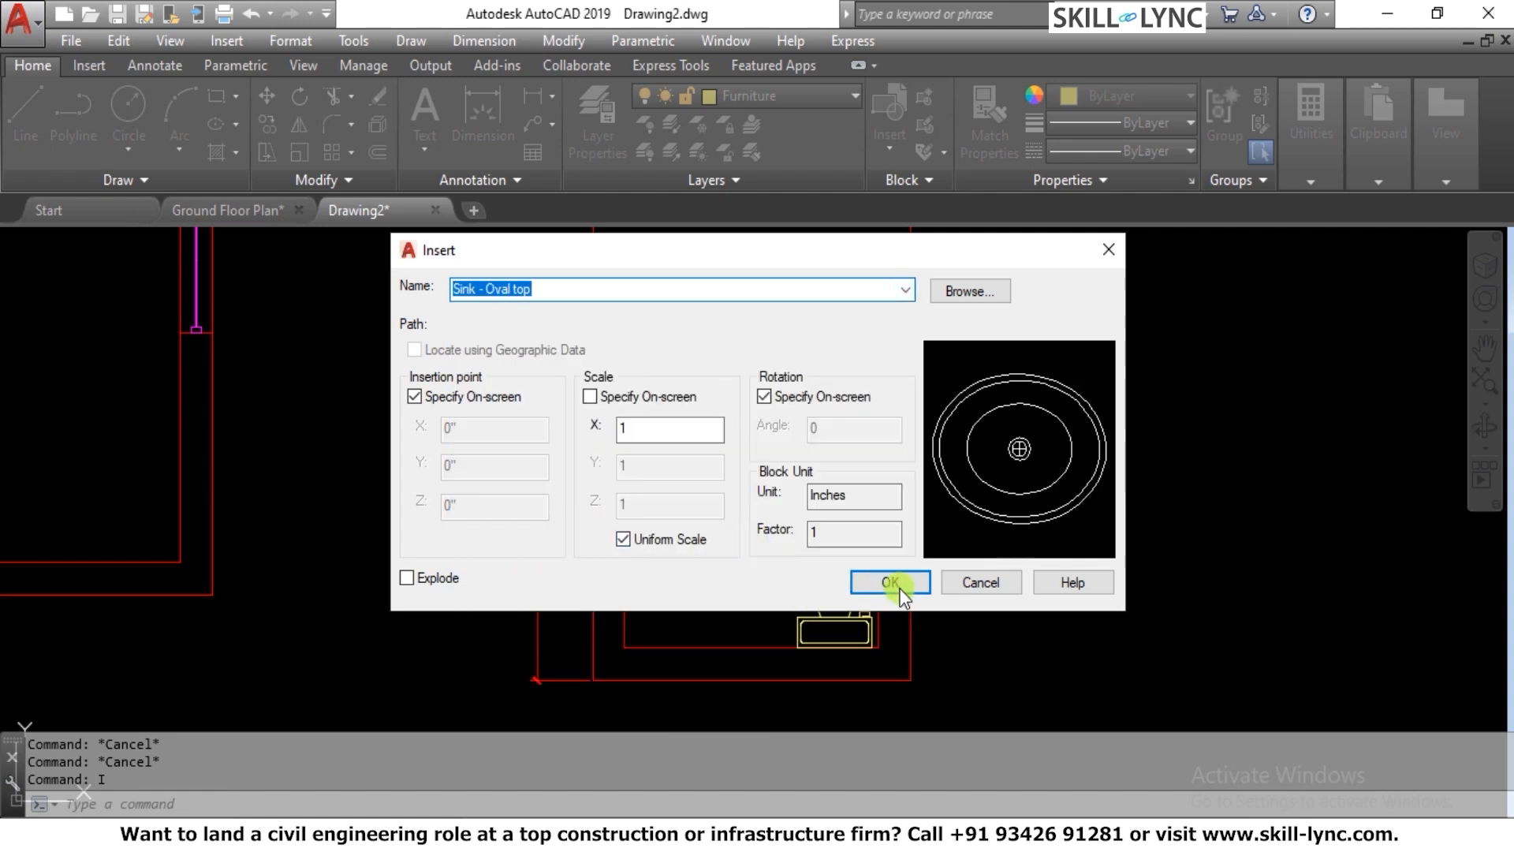
pyautogui.click(891, 583)
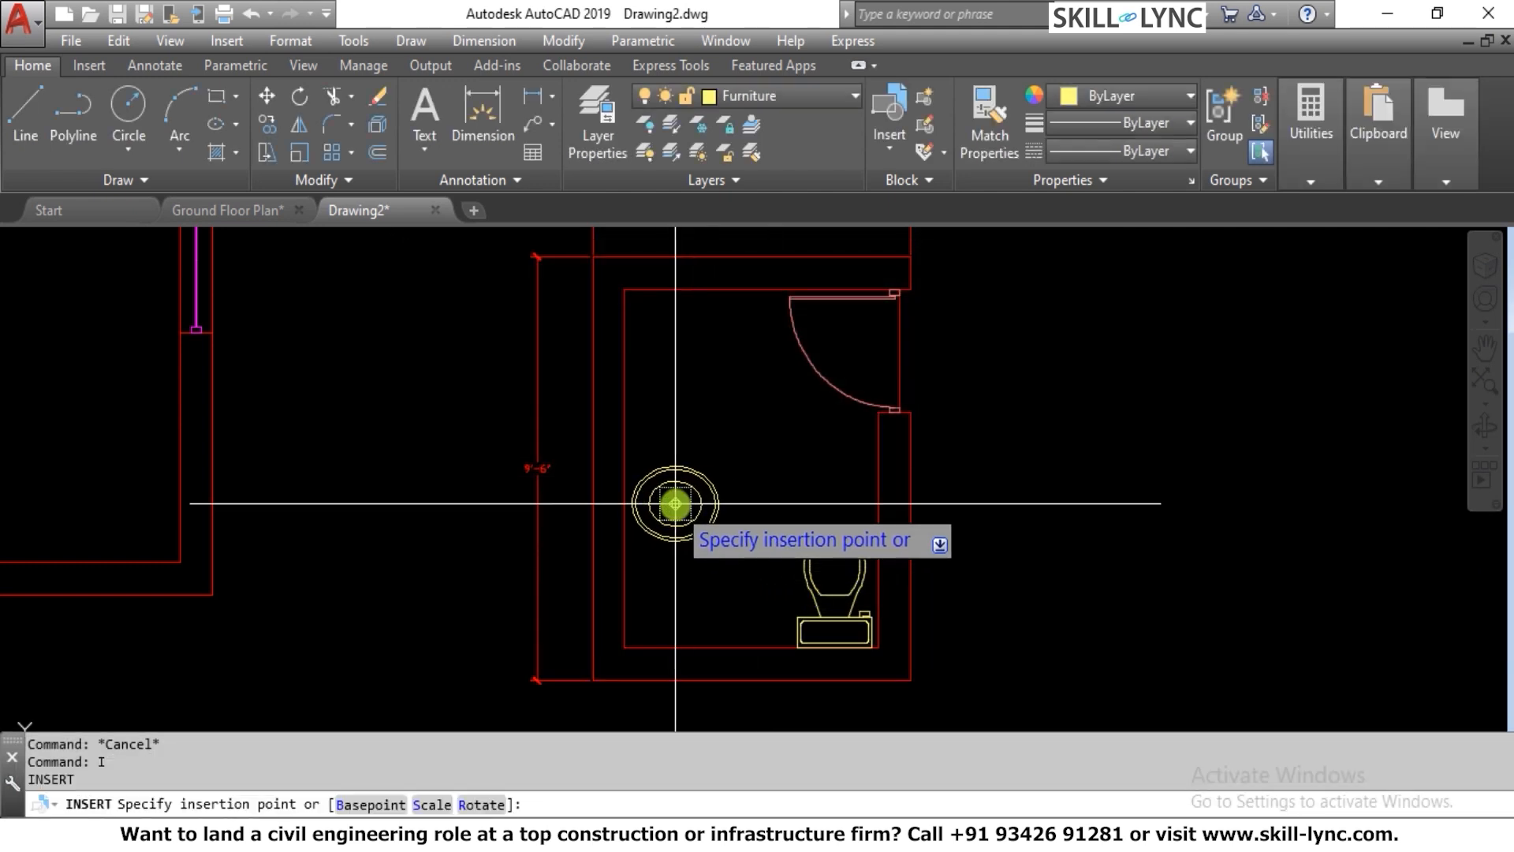
# Place the sink rotated 90° just inside the room's left wall, about halfway along it
pyautogui.click(479, 805)
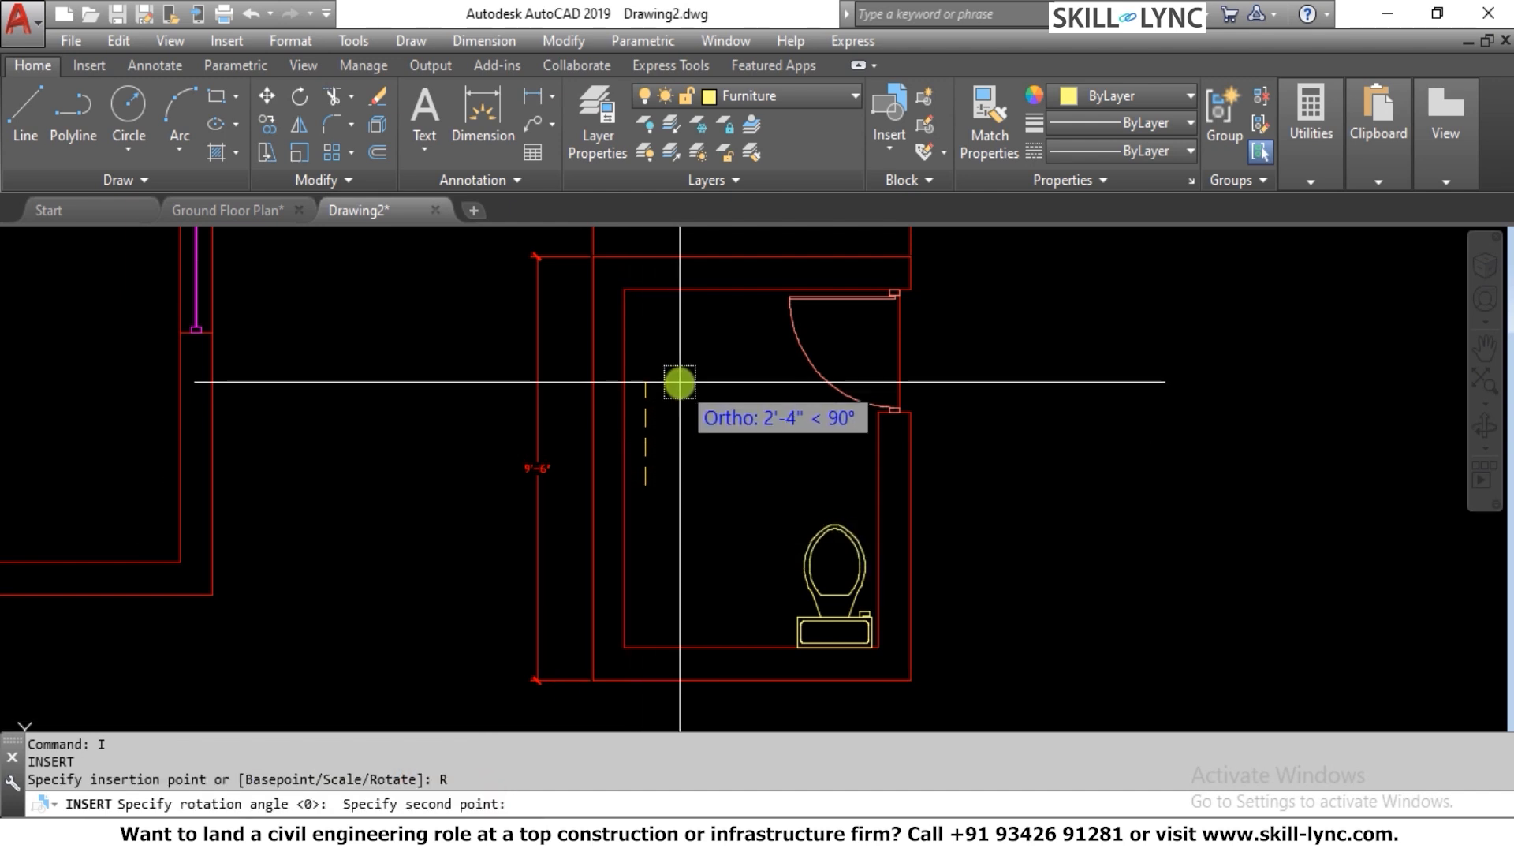
pyautogui.write('90')
pyautogui.press('Return')
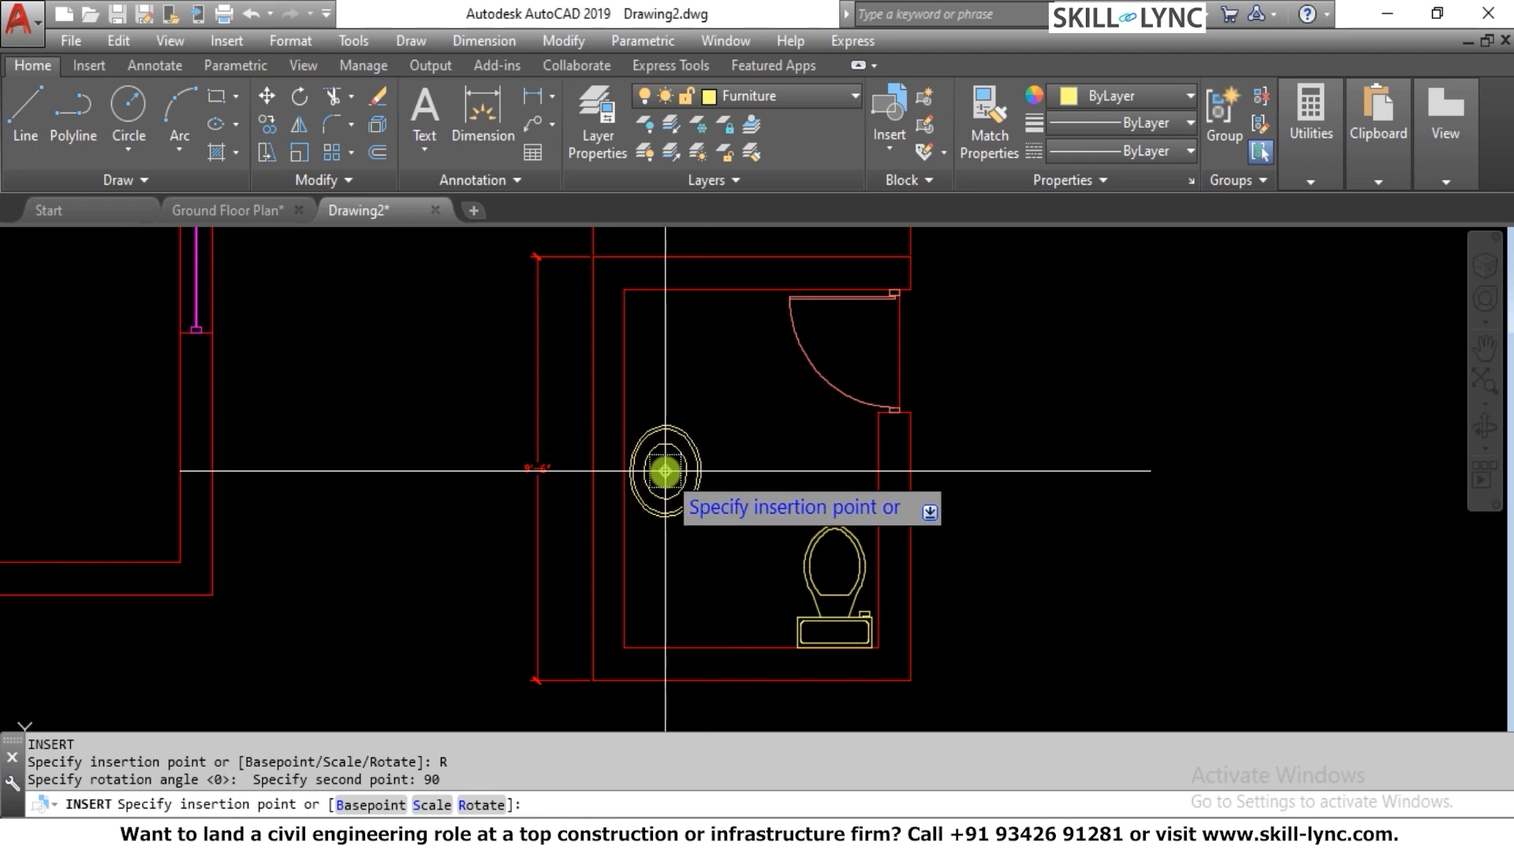
pyautogui.click(666, 471)
pyautogui.press('Escape')
pyautogui.press('Escape')
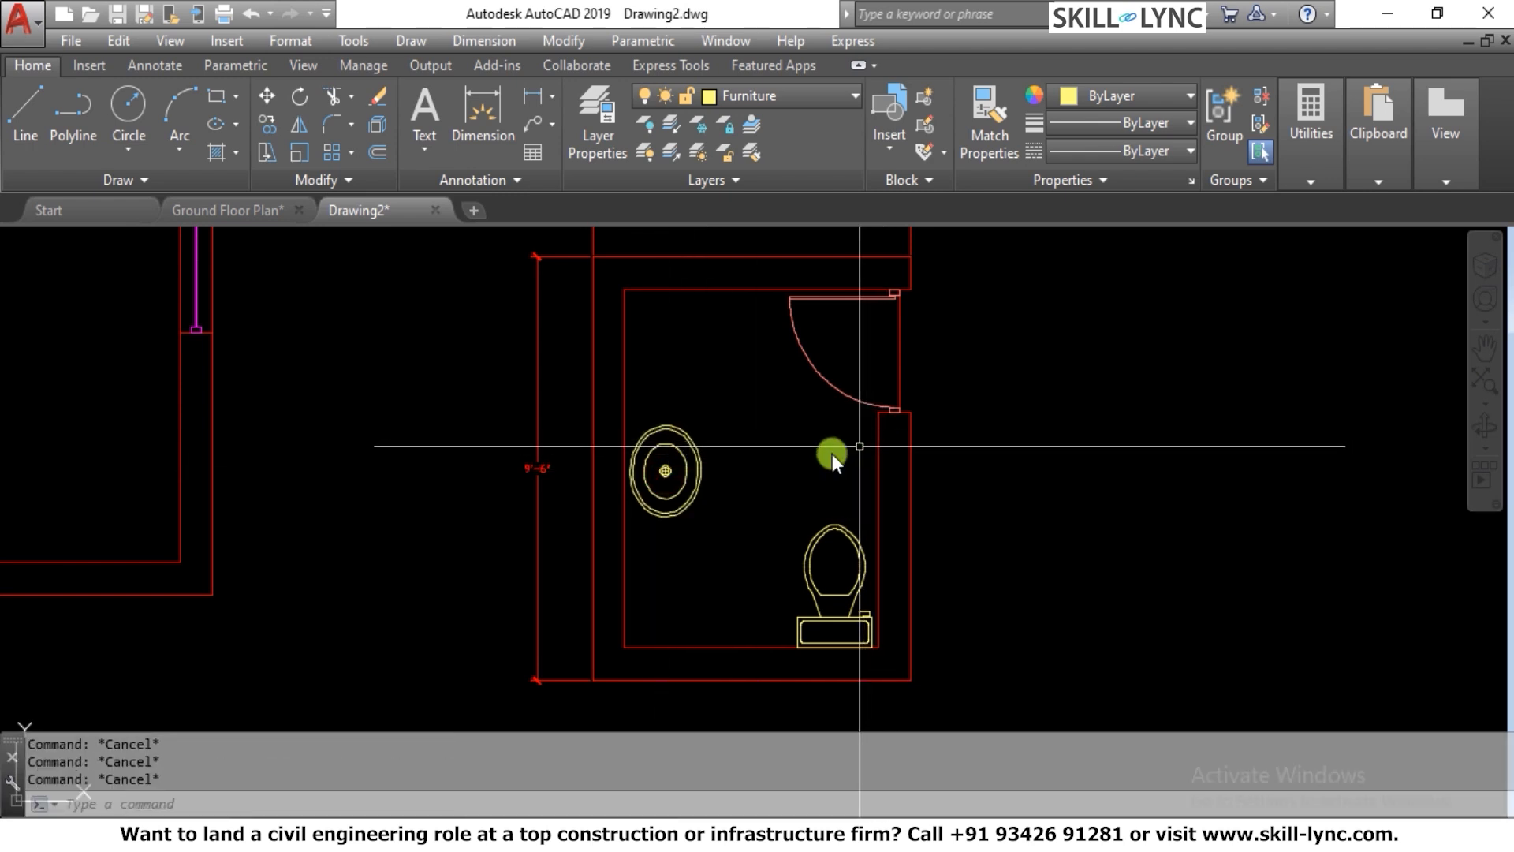
# Move the oval sink straight down along the left wall, closer to the level of the toilet bowl
pyautogui.write('m')
pyautogui.press('Return')
pyautogui.click(721, 485)
pyautogui.click(654, 502)
pyautogui.press('Return')
pyautogui.click(736, 473)
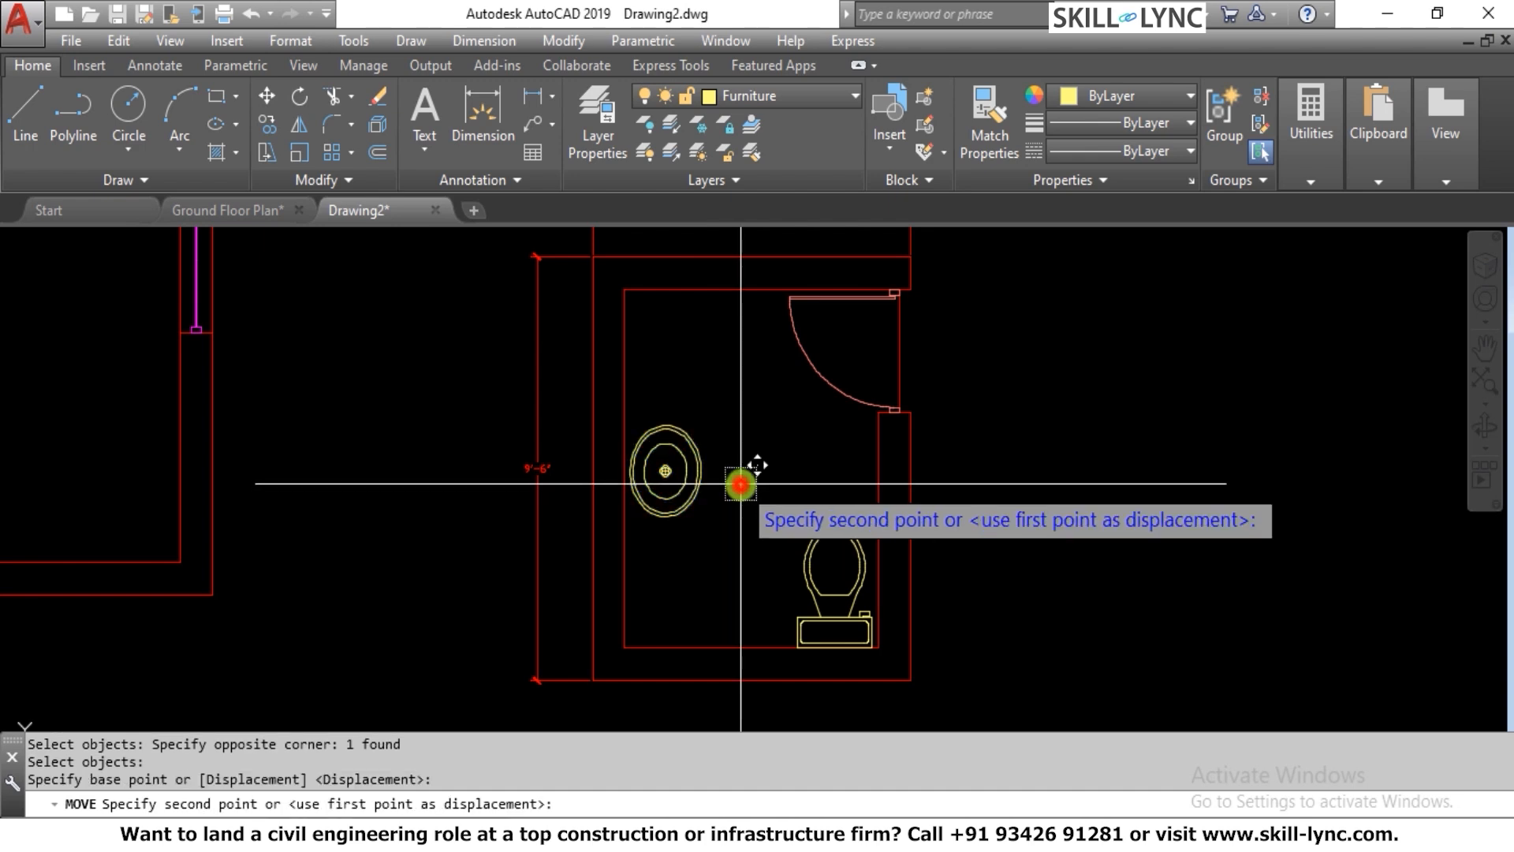
pyautogui.click(734, 524)
pyautogui.press('Escape')
pyautogui.scroll(-3, 788, 493)
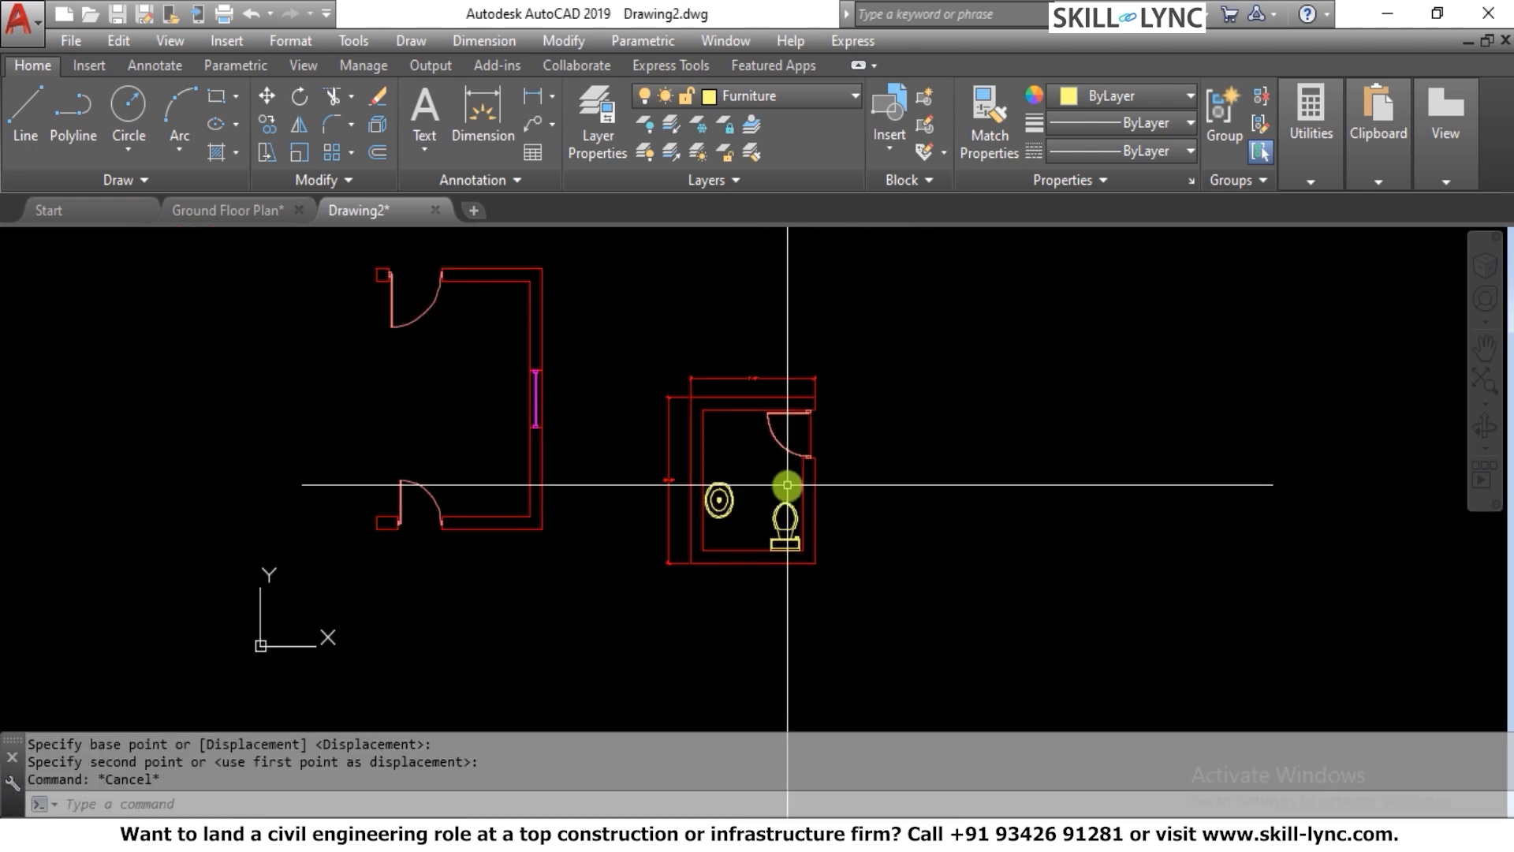
pyautogui.scroll(3, 841, 481)
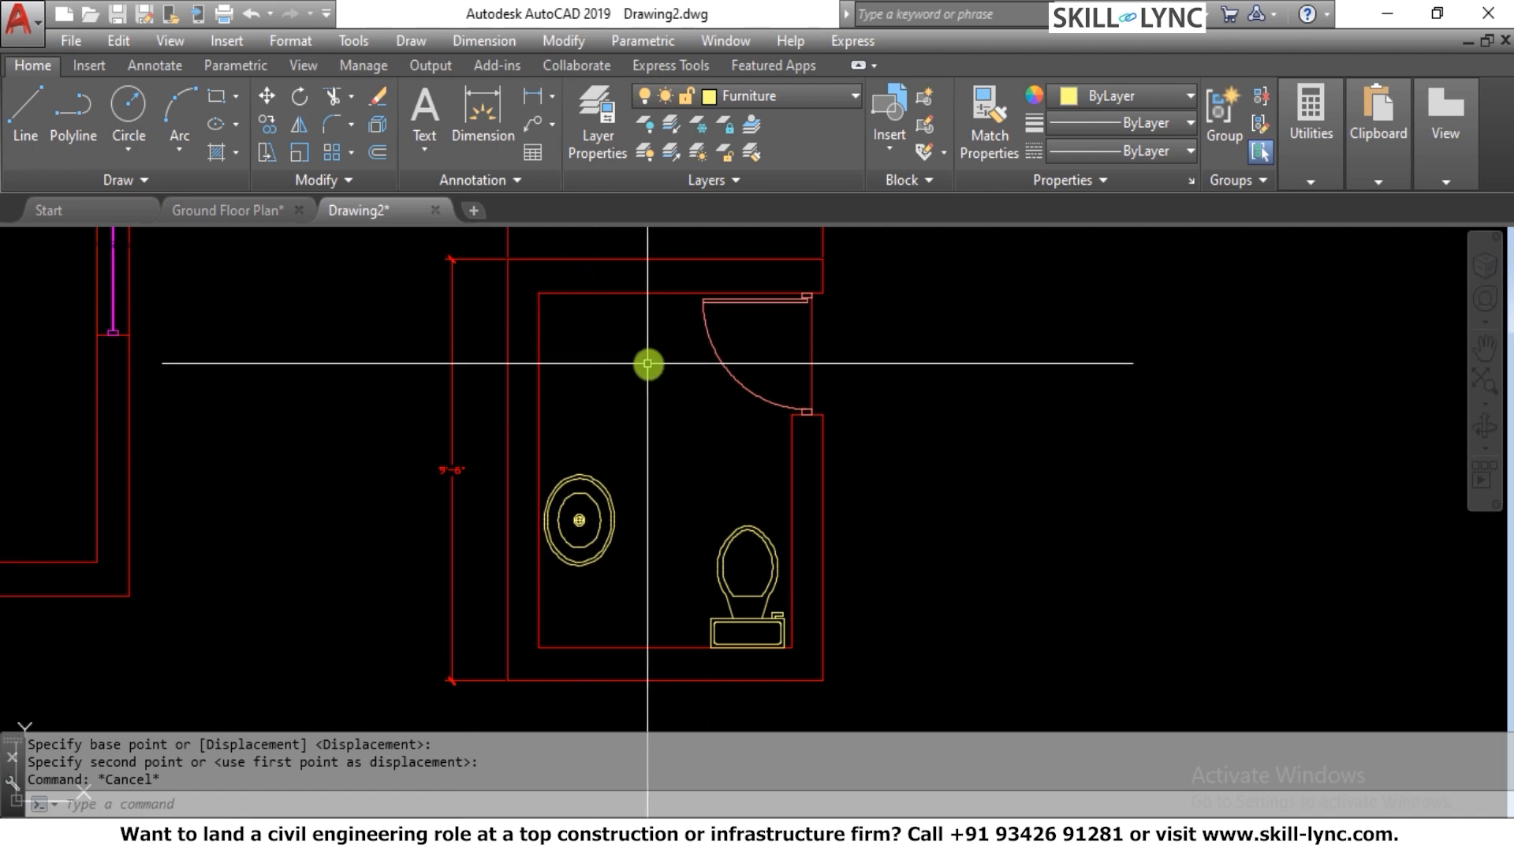
# Choose the Faucet - Bathroom top block for insertion at scale 1
pyautogui.write('I')
pyautogui.press('Return')
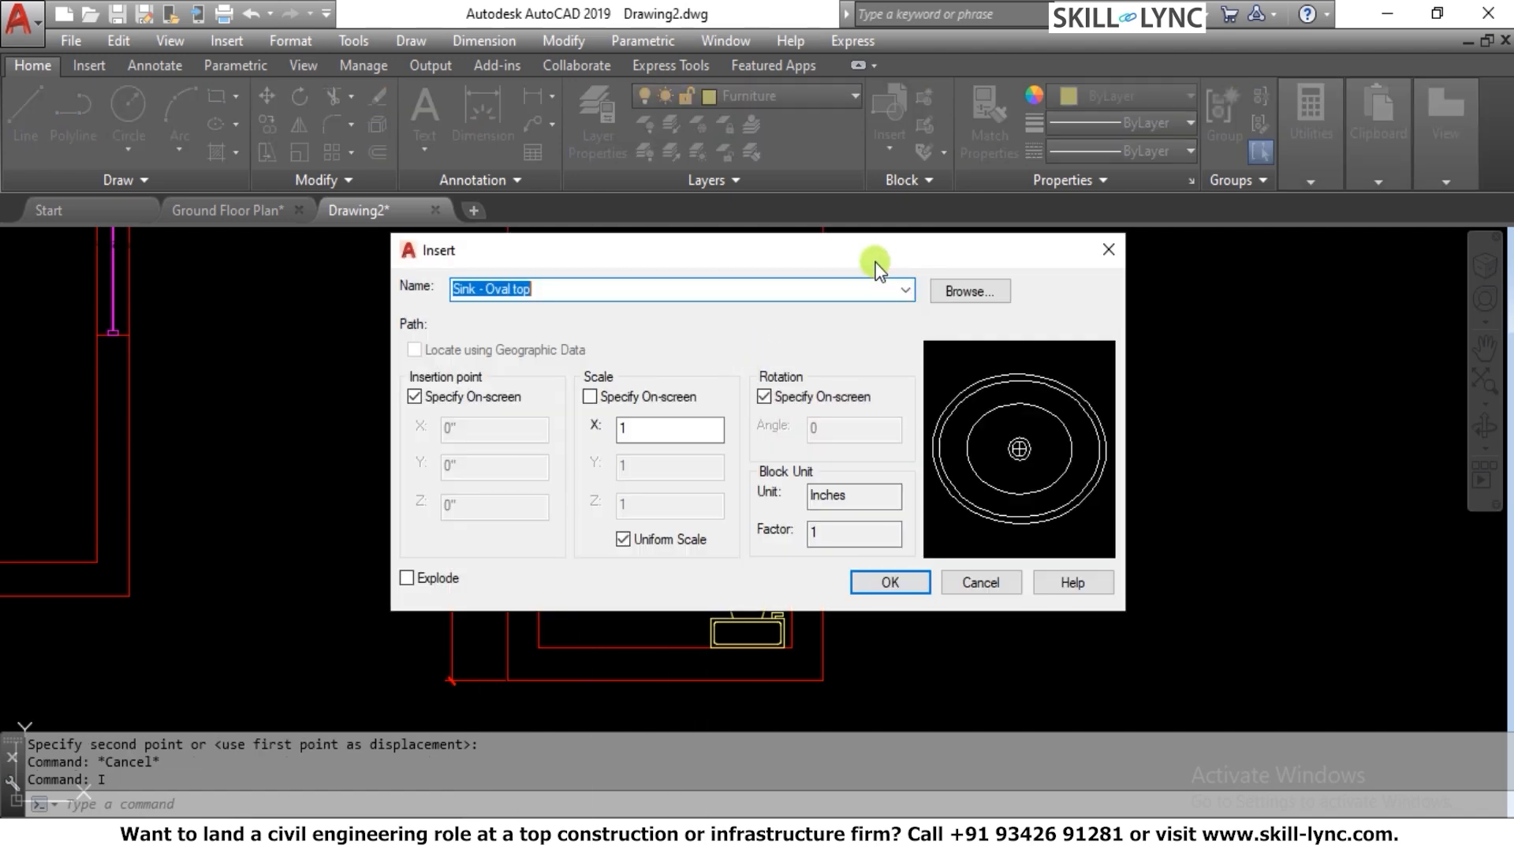
pyautogui.click(903, 290)
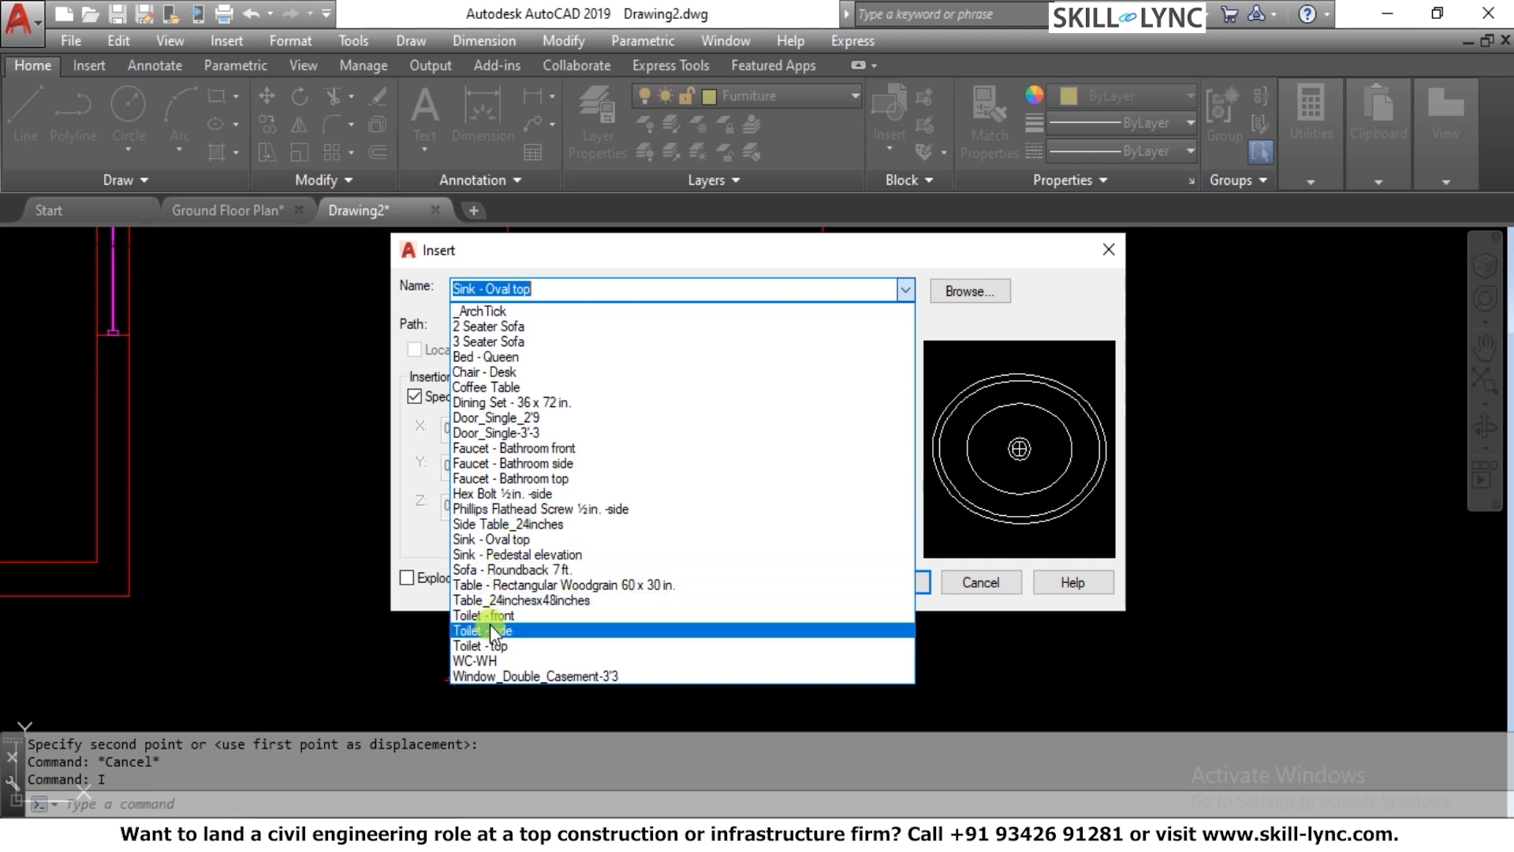
pyautogui.click(557, 479)
pyautogui.click(877, 583)
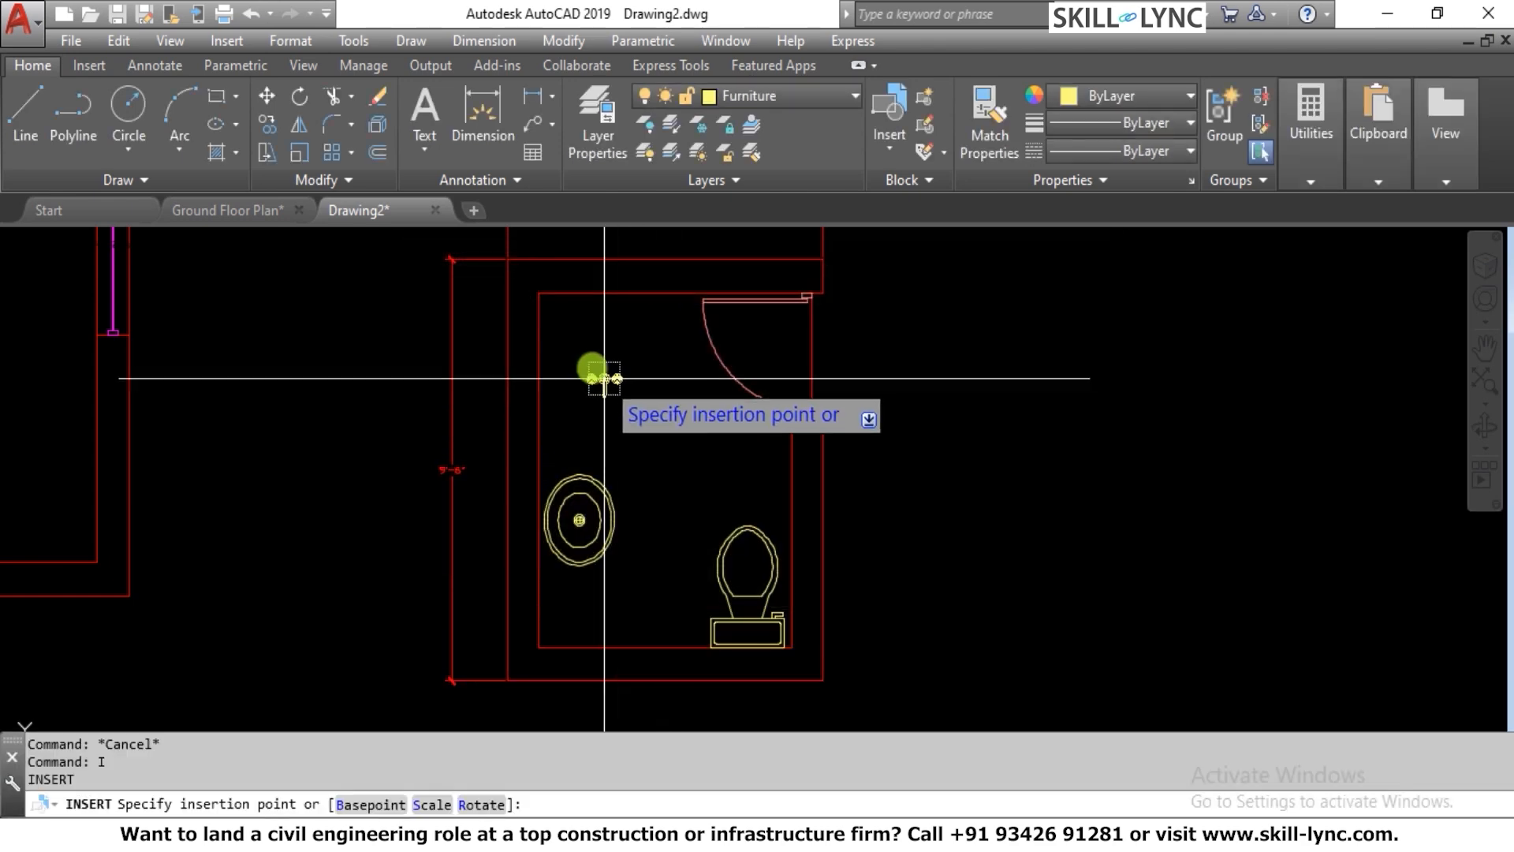
# Place the faucet rotated 90° just inside the room's left wall, above the sink and with its spout facing into the room
pyautogui.scroll(3, 591, 366)
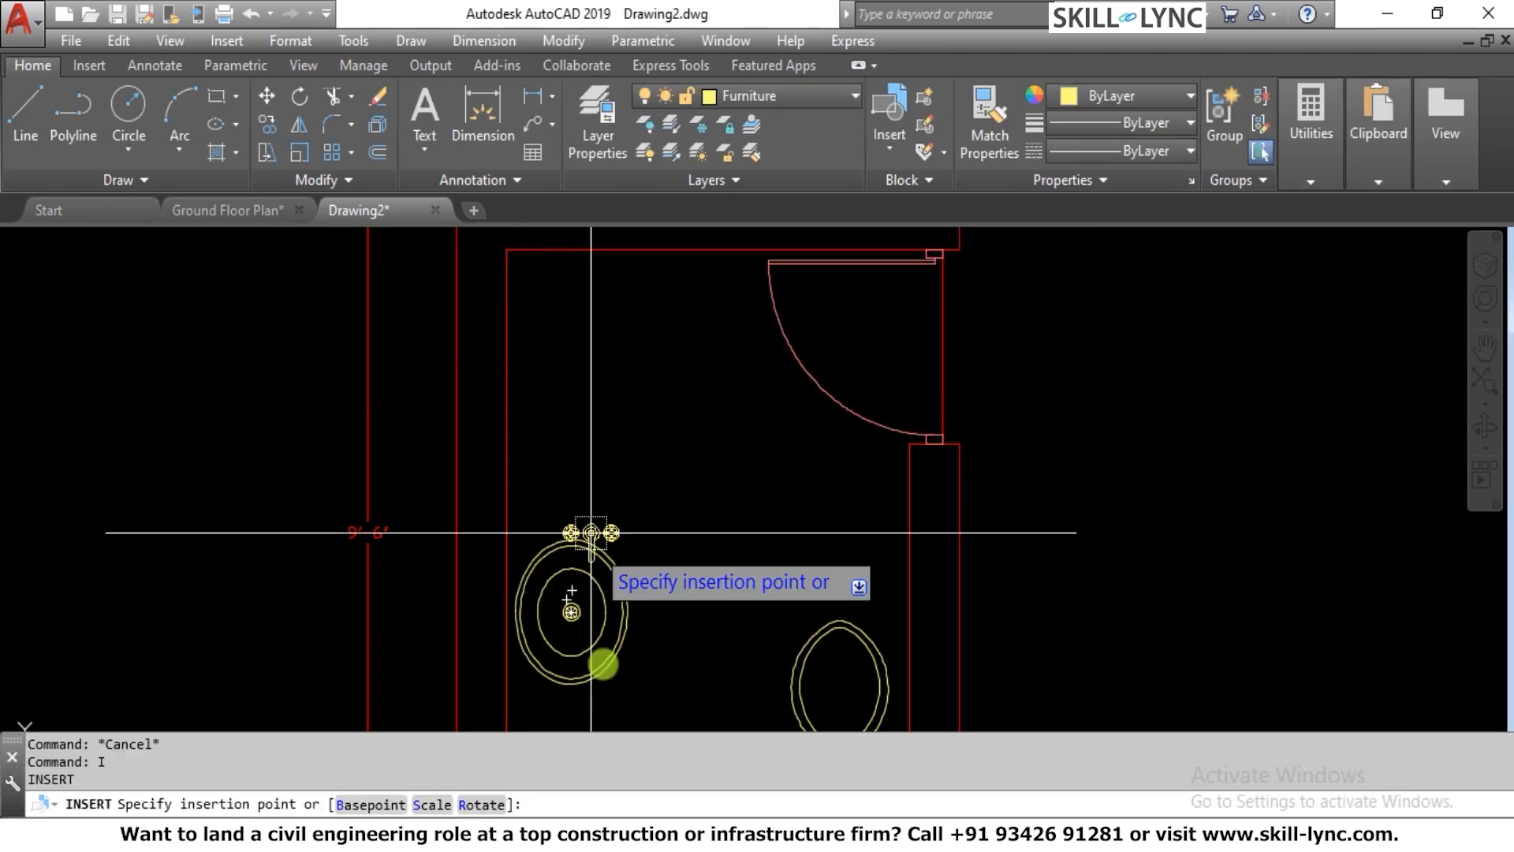
pyautogui.click(494, 804)
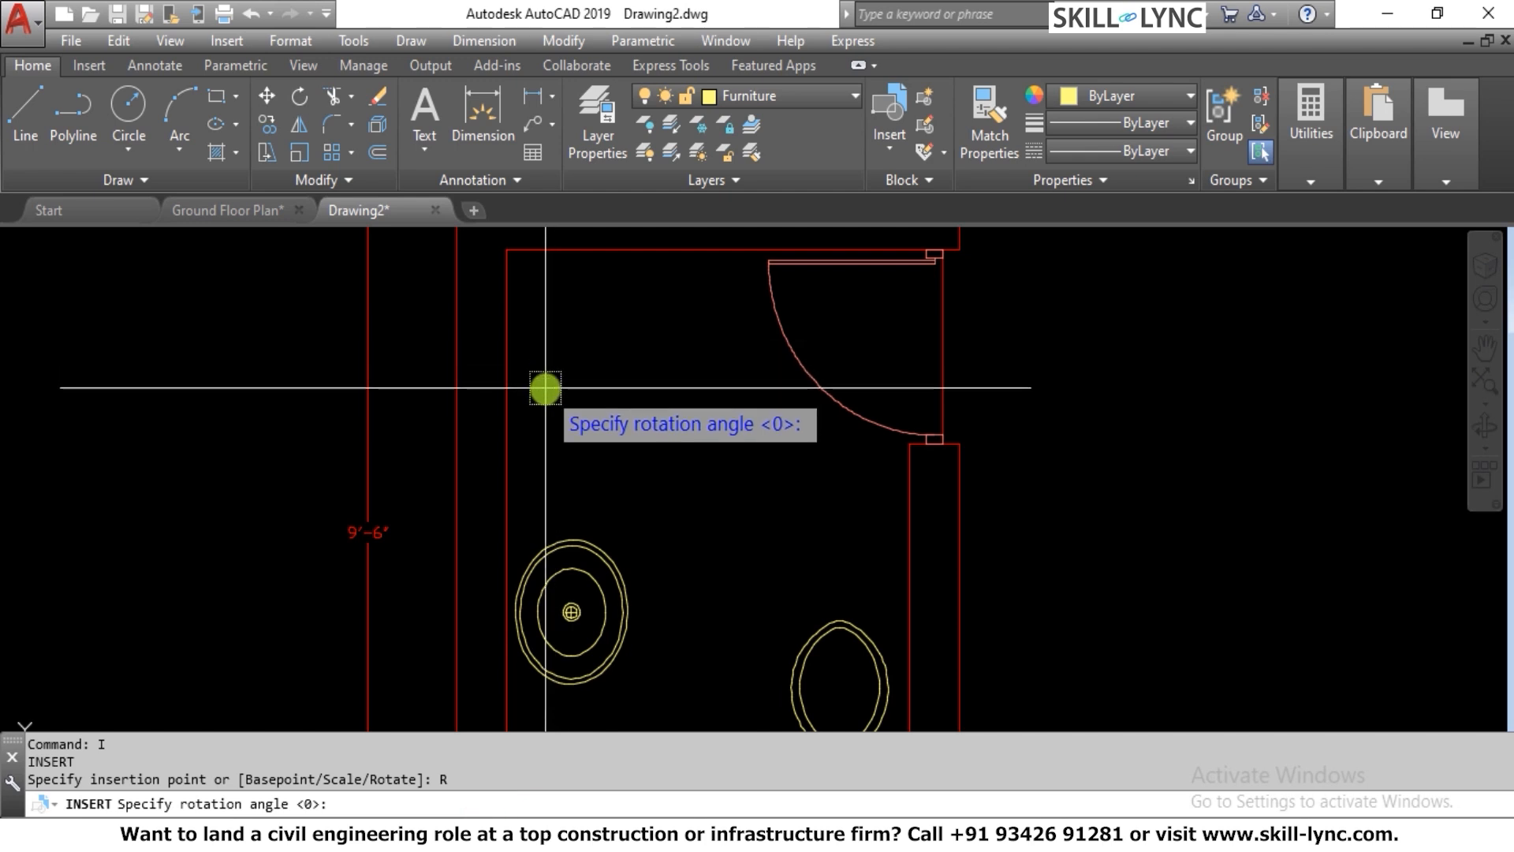
pyautogui.write('90')
pyautogui.press('Return')
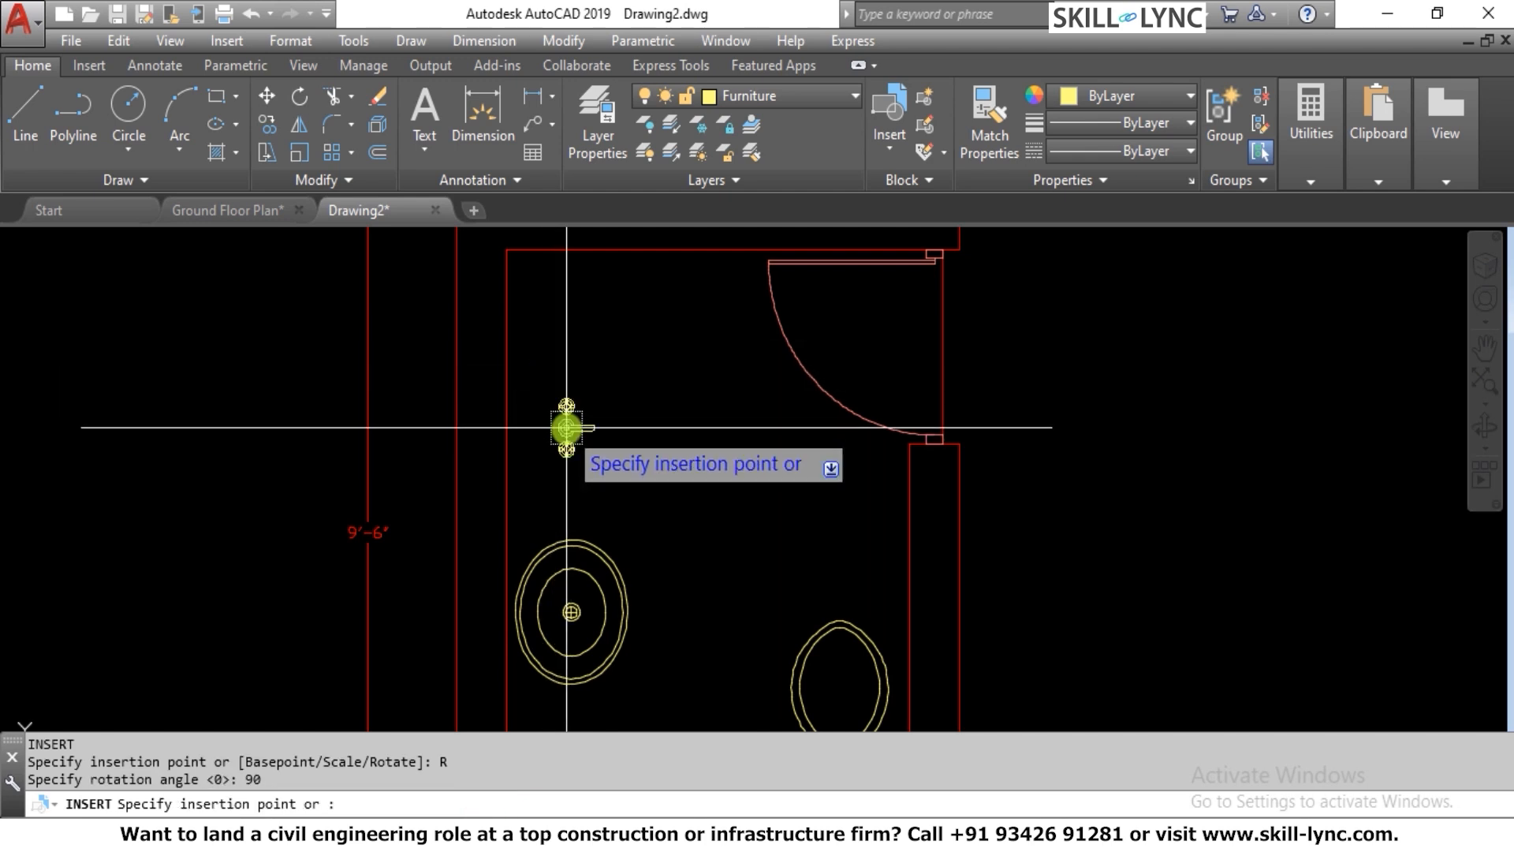
pyautogui.click(525, 378)
pyautogui.press('Escape')
pyautogui.scroll(-2, 629, 378)
pyautogui.scroll(2, 595, 365)
pyautogui.press('Escape')
pyautogui.press('Escape')
pyautogui.press('Escape')
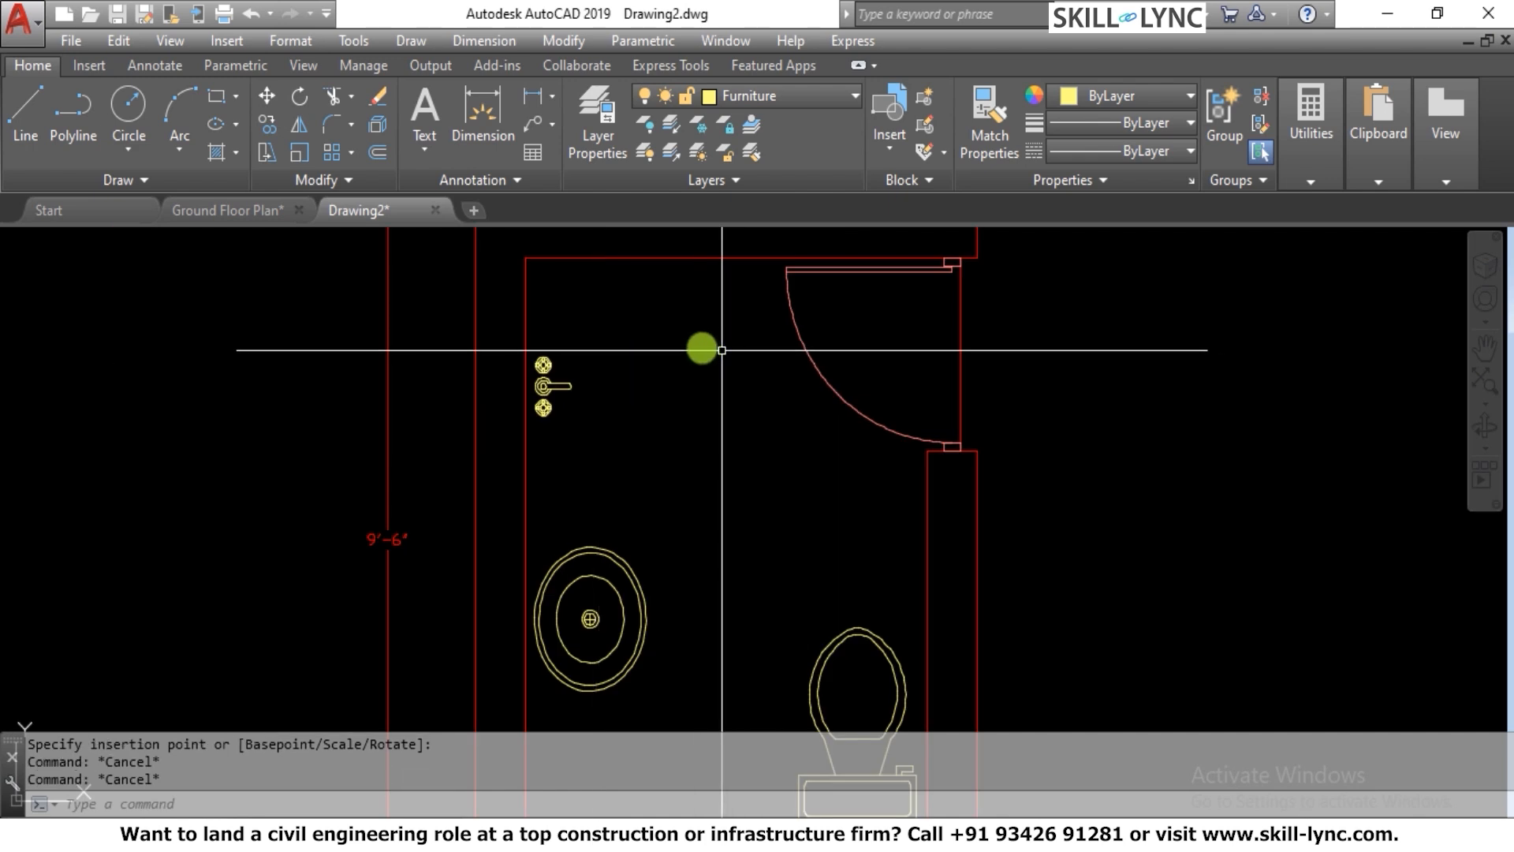
pyautogui.scroll(-2, 656, 330)
pyautogui.scroll(-3, 830, 419)
pyautogui.scroll(3, 835, 399)
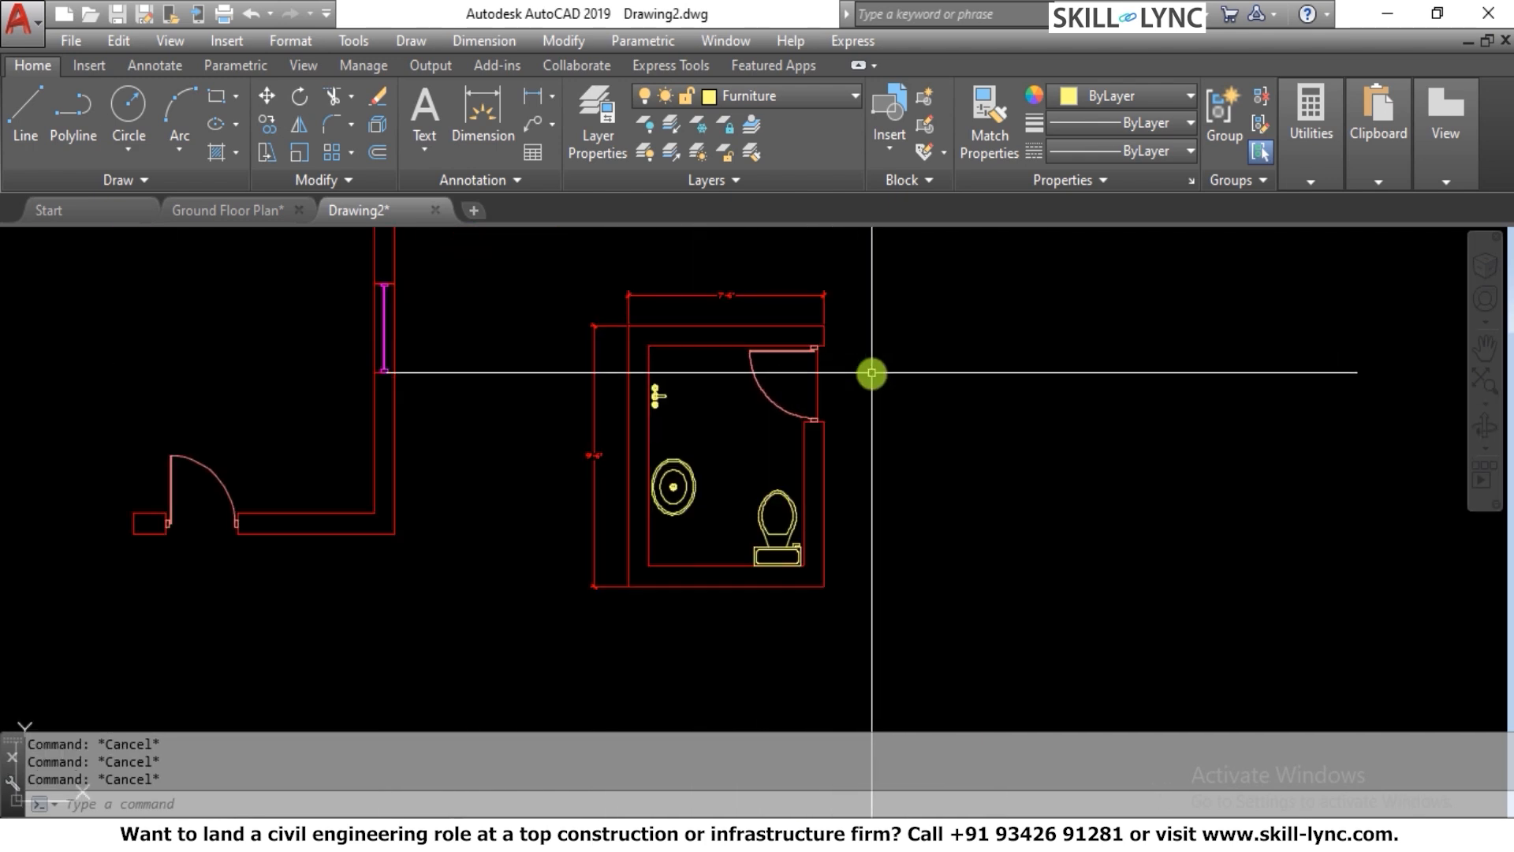
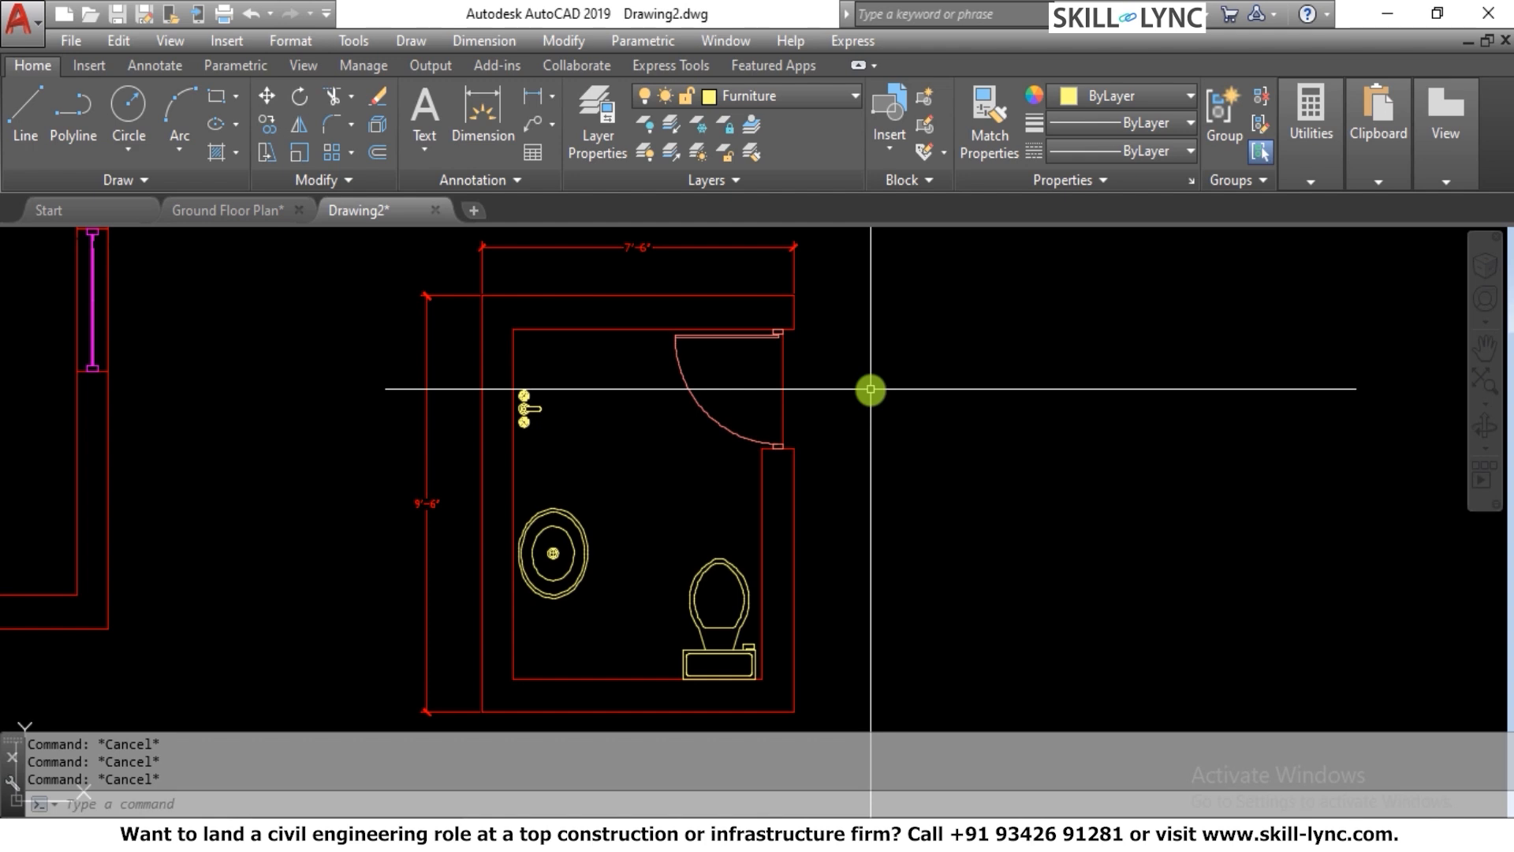
# Erase the overall width dimension above the small room and the height dimension on its left side
pyautogui.moveTo(652, 409); pyautogui.dragTo(667, 453, button='middle')
pyautogui.click(657, 316)
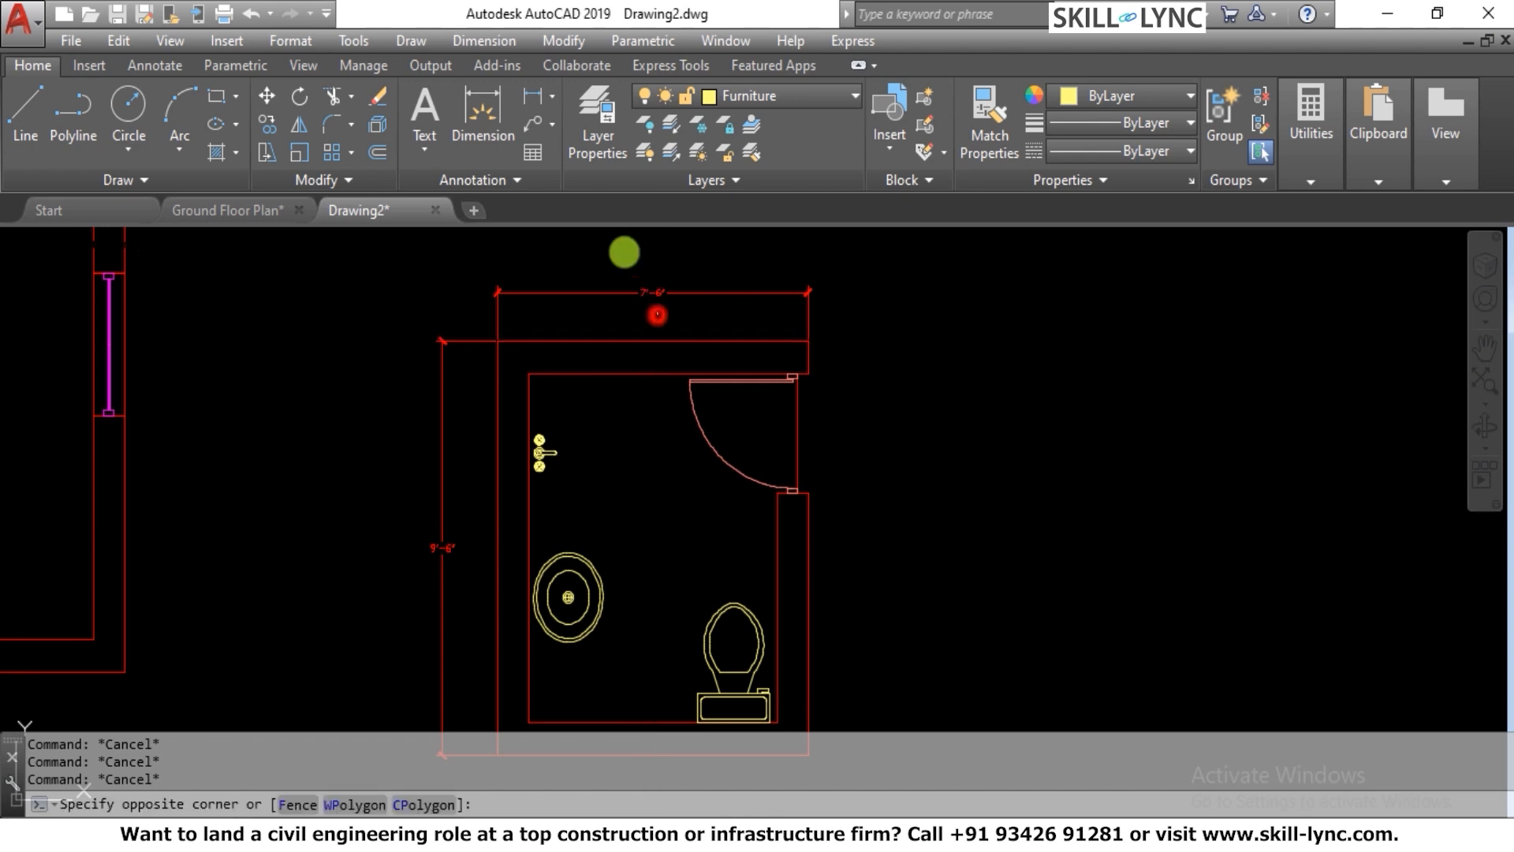
pyautogui.click(619, 256)
pyautogui.write('e')
pyautogui.press('Return')
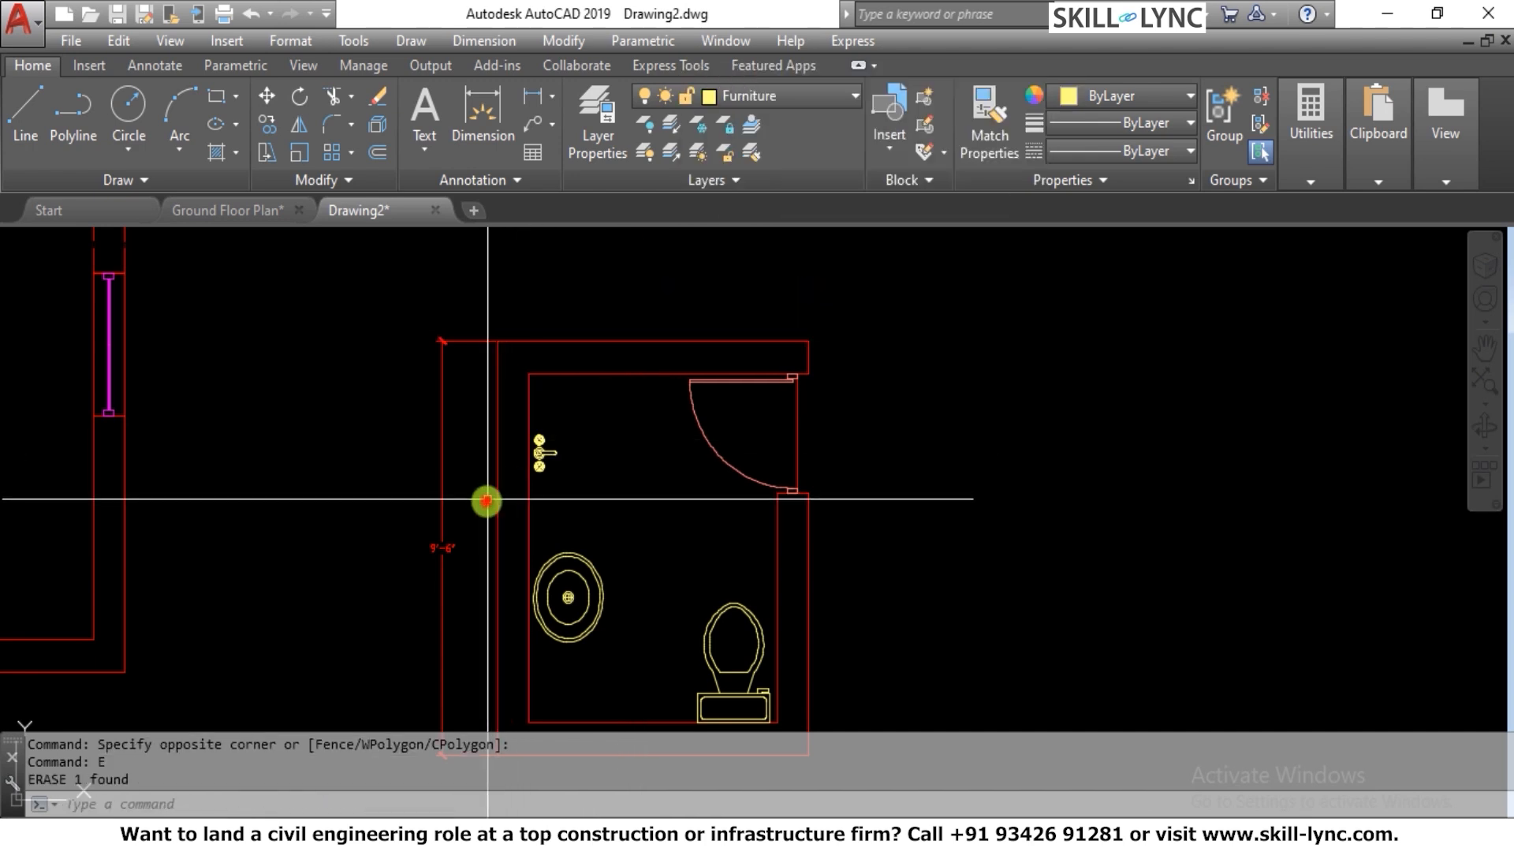
pyautogui.click(483, 499)
pyautogui.click(417, 512)
pyautogui.press('Return')
pyautogui.scroll(-1, 665, 352)
pyautogui.scroll(1, 669, 352)
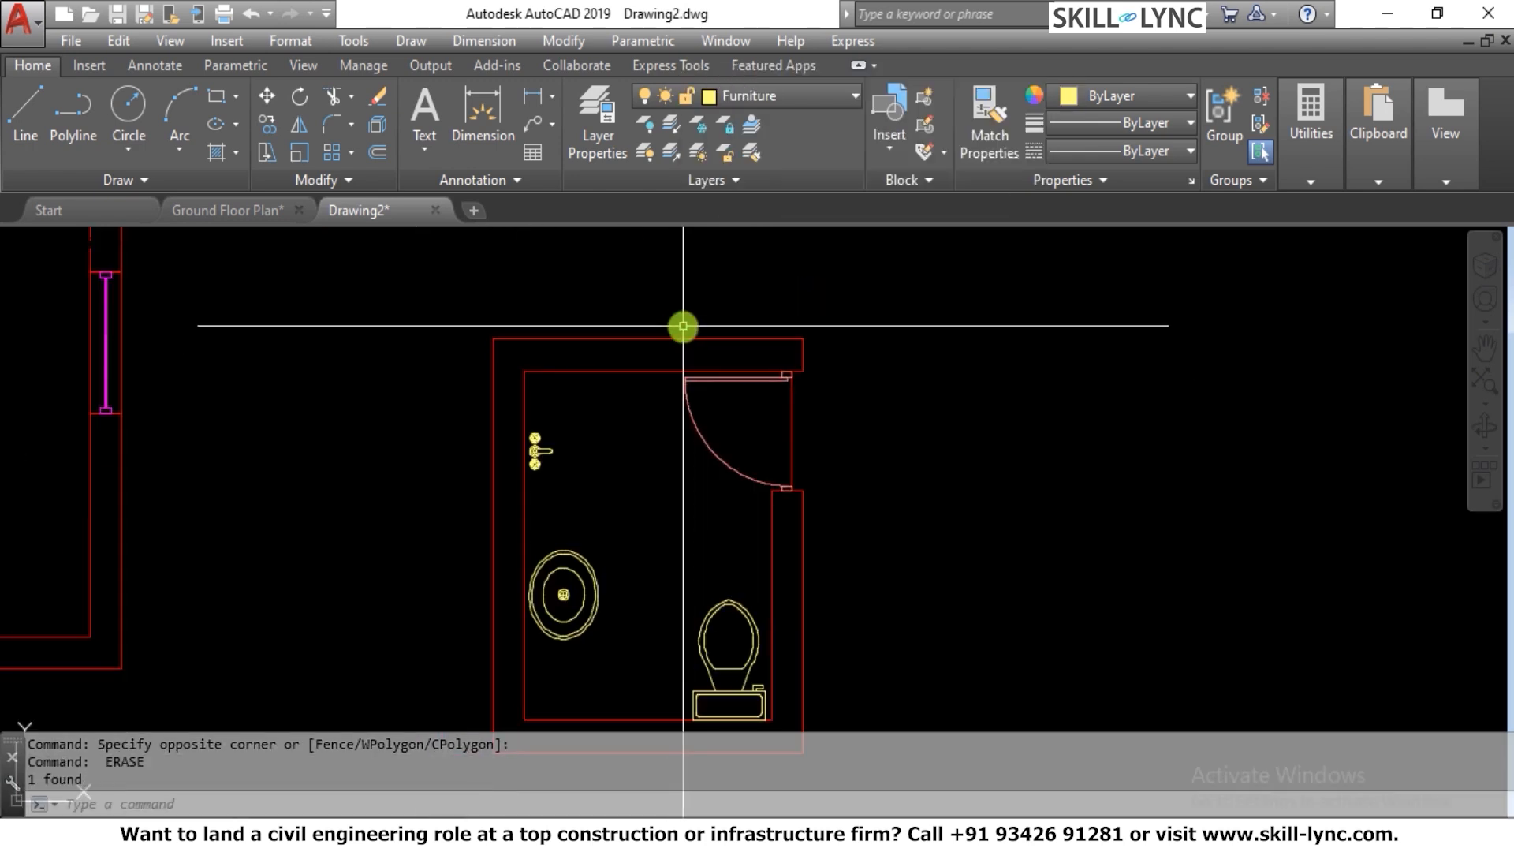
pyautogui.press('Escape')
pyautogui.press('Escape')
pyautogui.scroll(-1, 690, 315)
pyautogui.scroll(1, 693, 312)
pyautogui.scroll(-1, 693, 313)
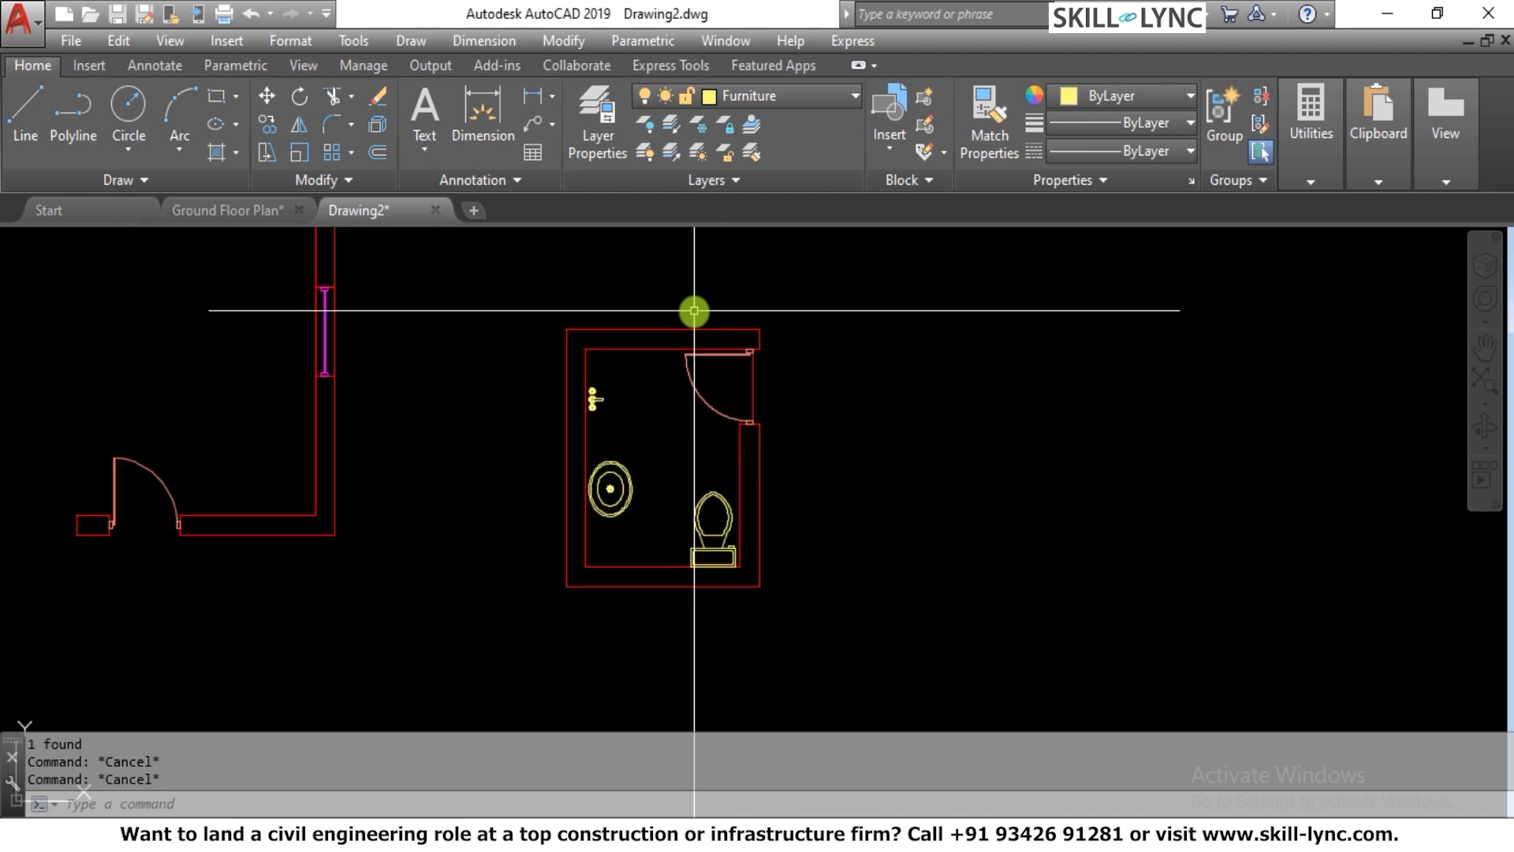
pyautogui.scroll(1, 693, 312)
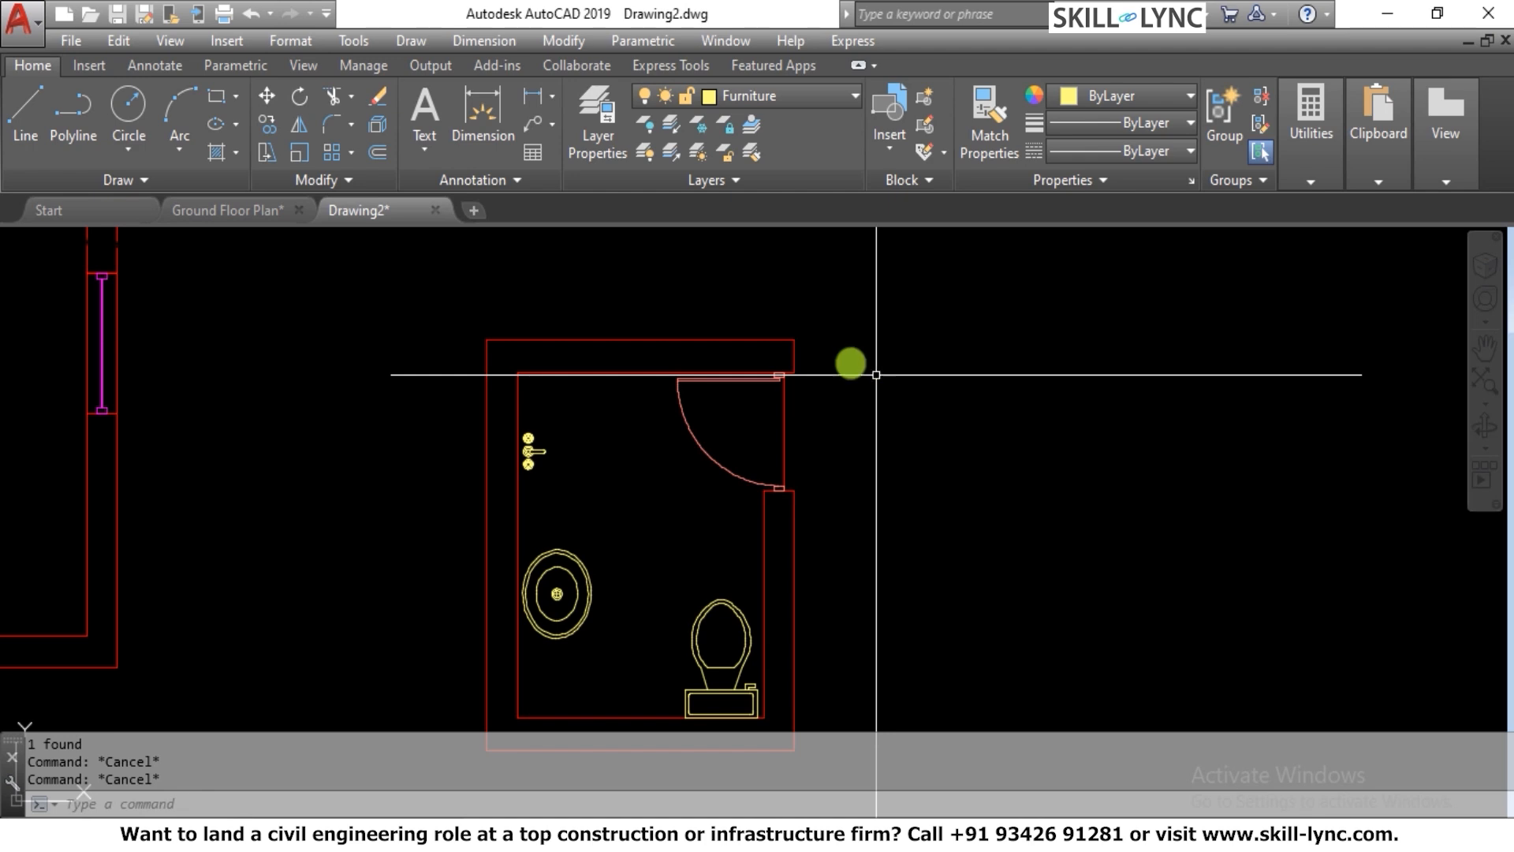
pyautogui.moveTo(710, 317); pyautogui.dragTo(726, 351, button='middle')
pyautogui.scroll(-2, 704, 405)
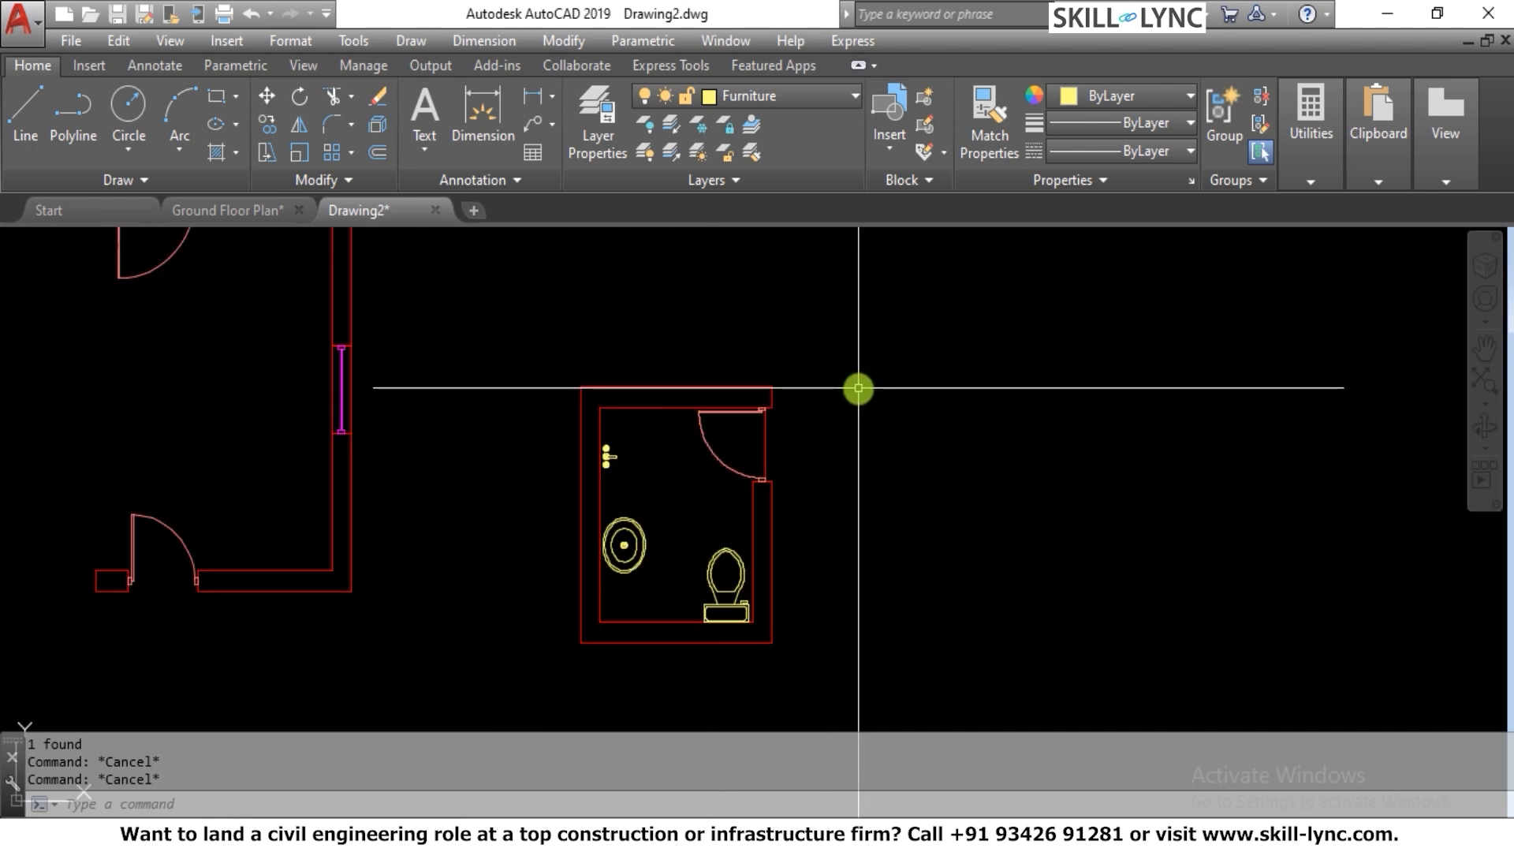
pyautogui.scroll(2, 690, 337)
pyautogui.scroll(-2, 690, 336)
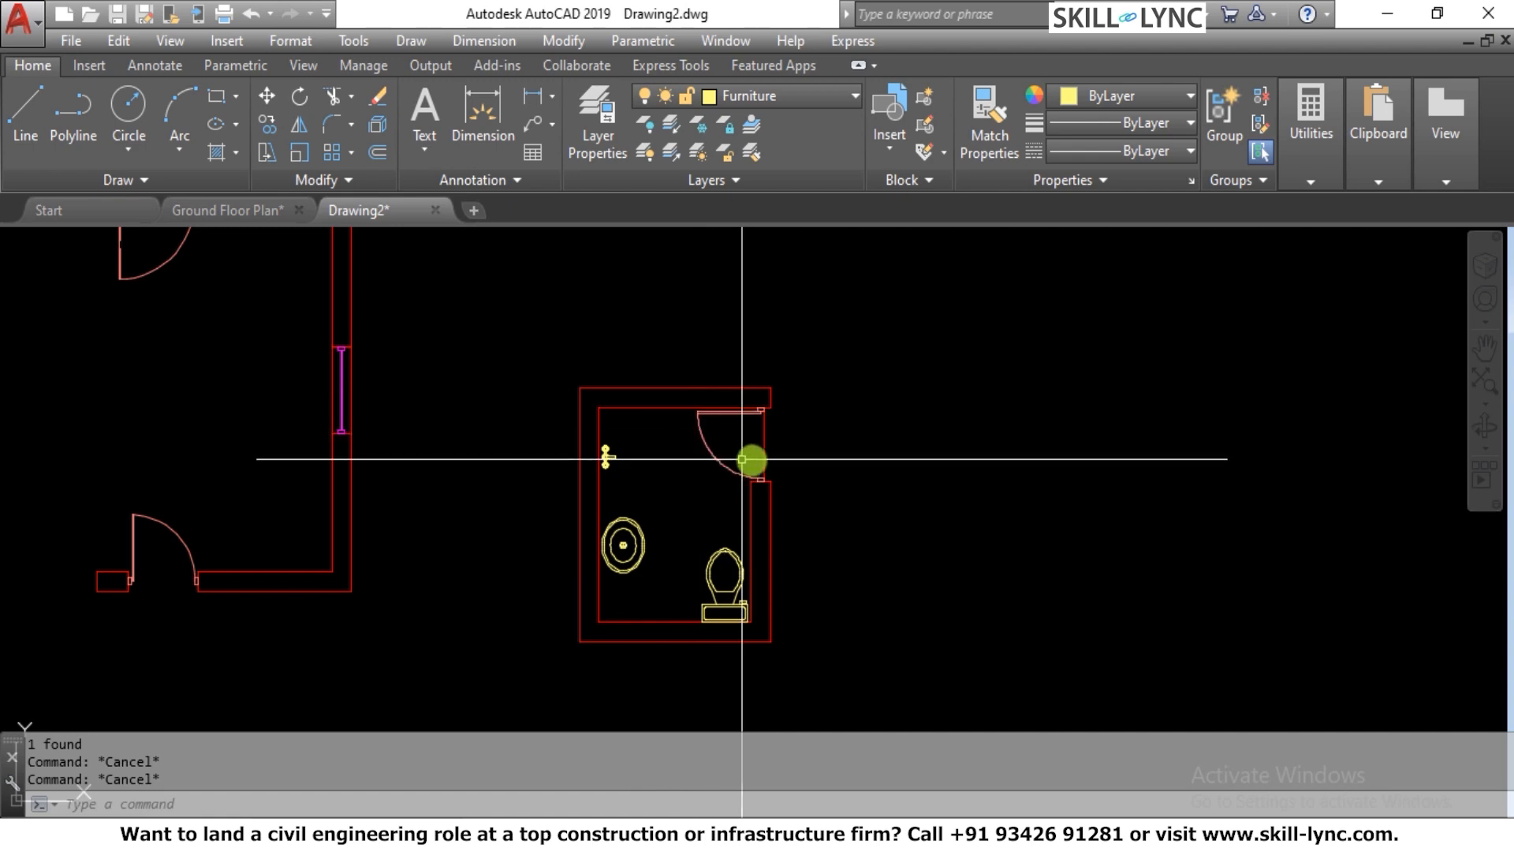
pyautogui.scroll(2, 833, 471)
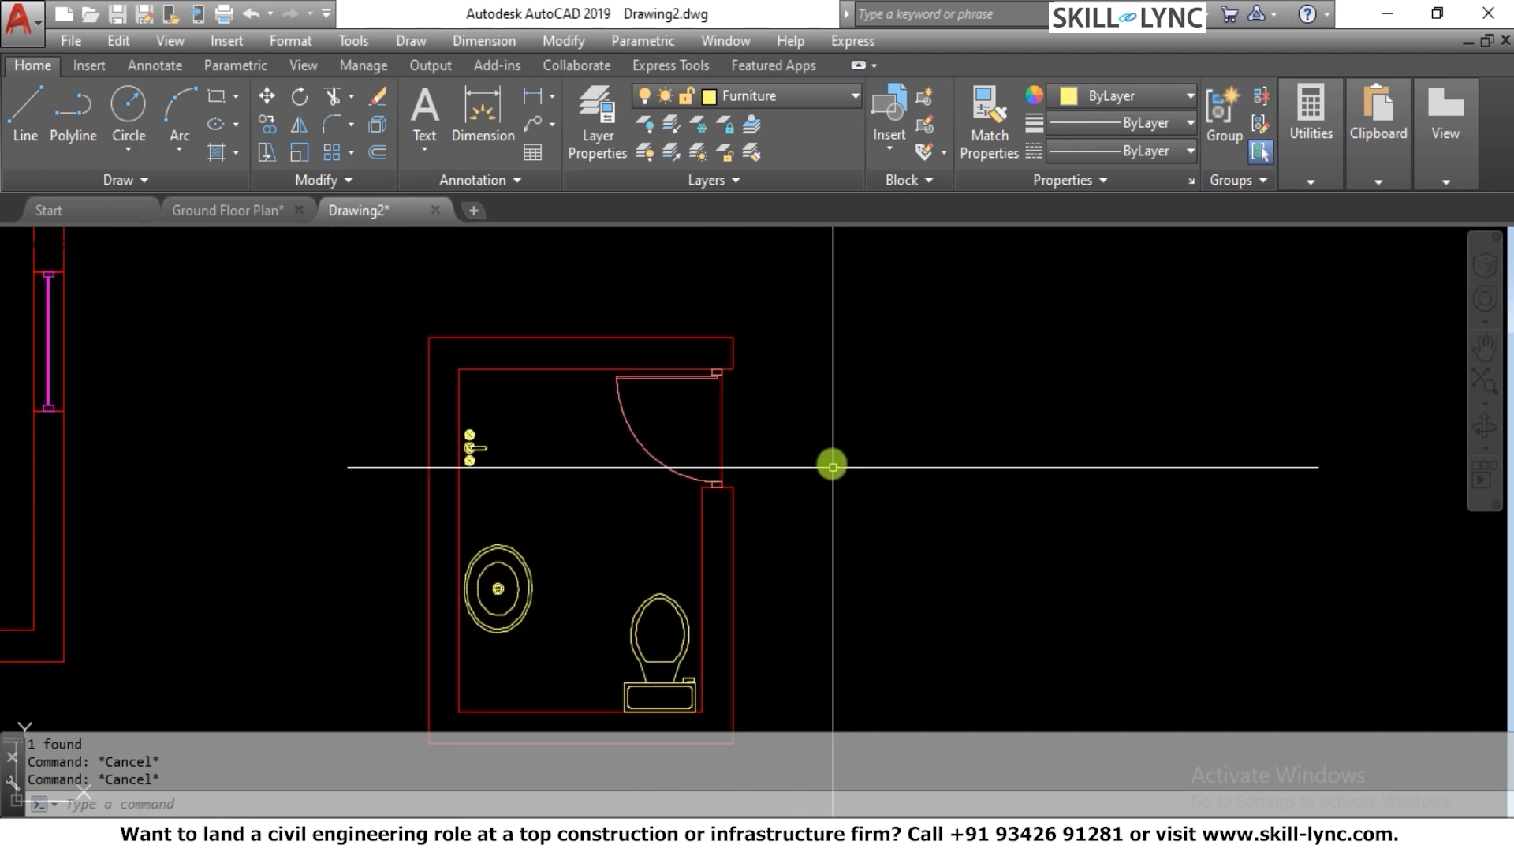
pyautogui.scroll(-5, 835, 445)
pyautogui.scroll(4, 747, 409)
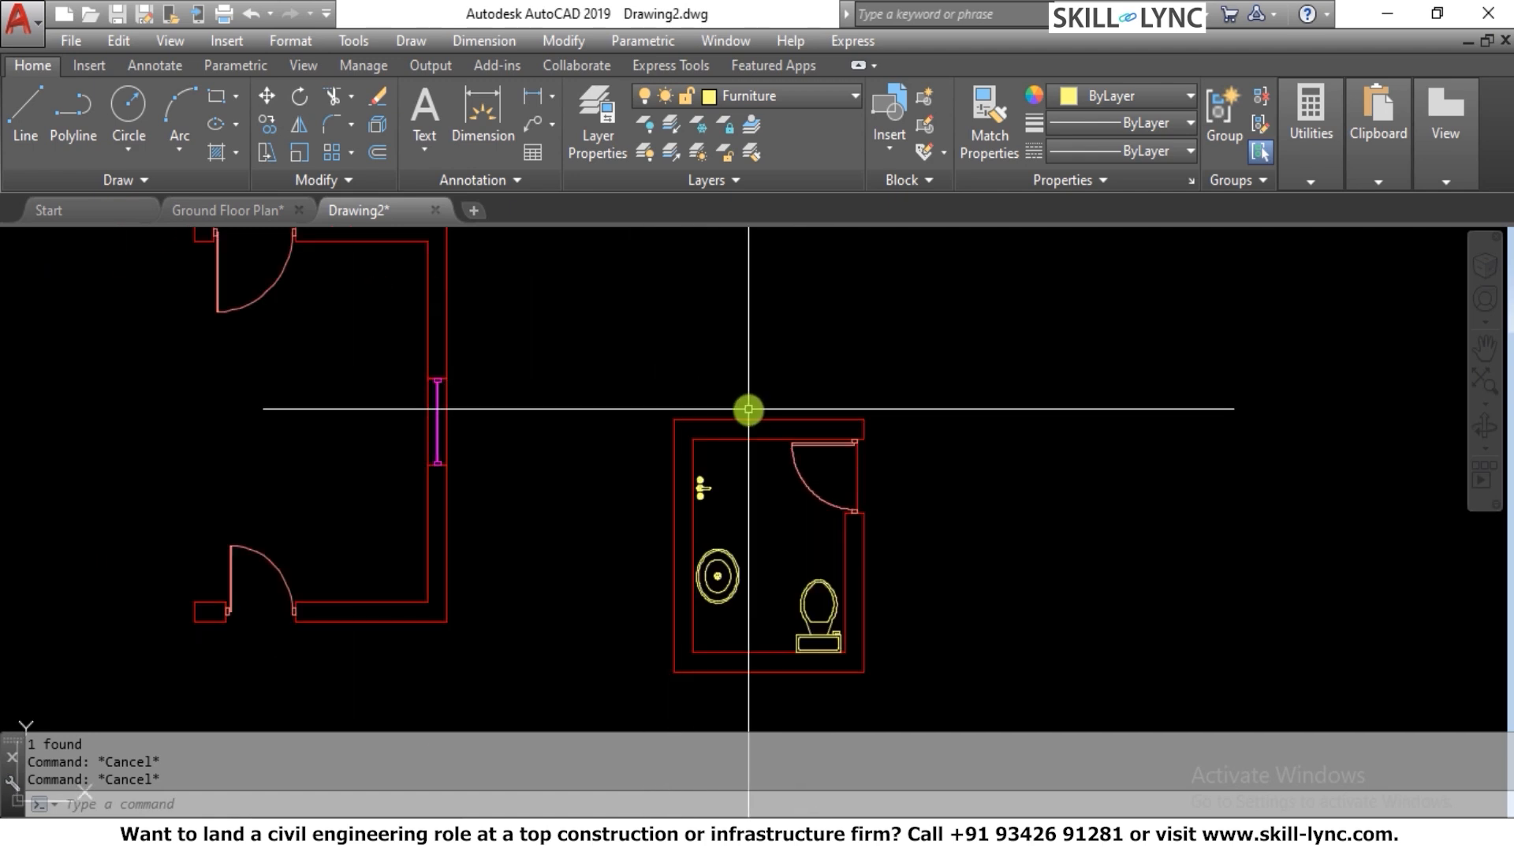
pyautogui.scroll(-3, 747, 409)
pyautogui.scroll(1, 702, 442)
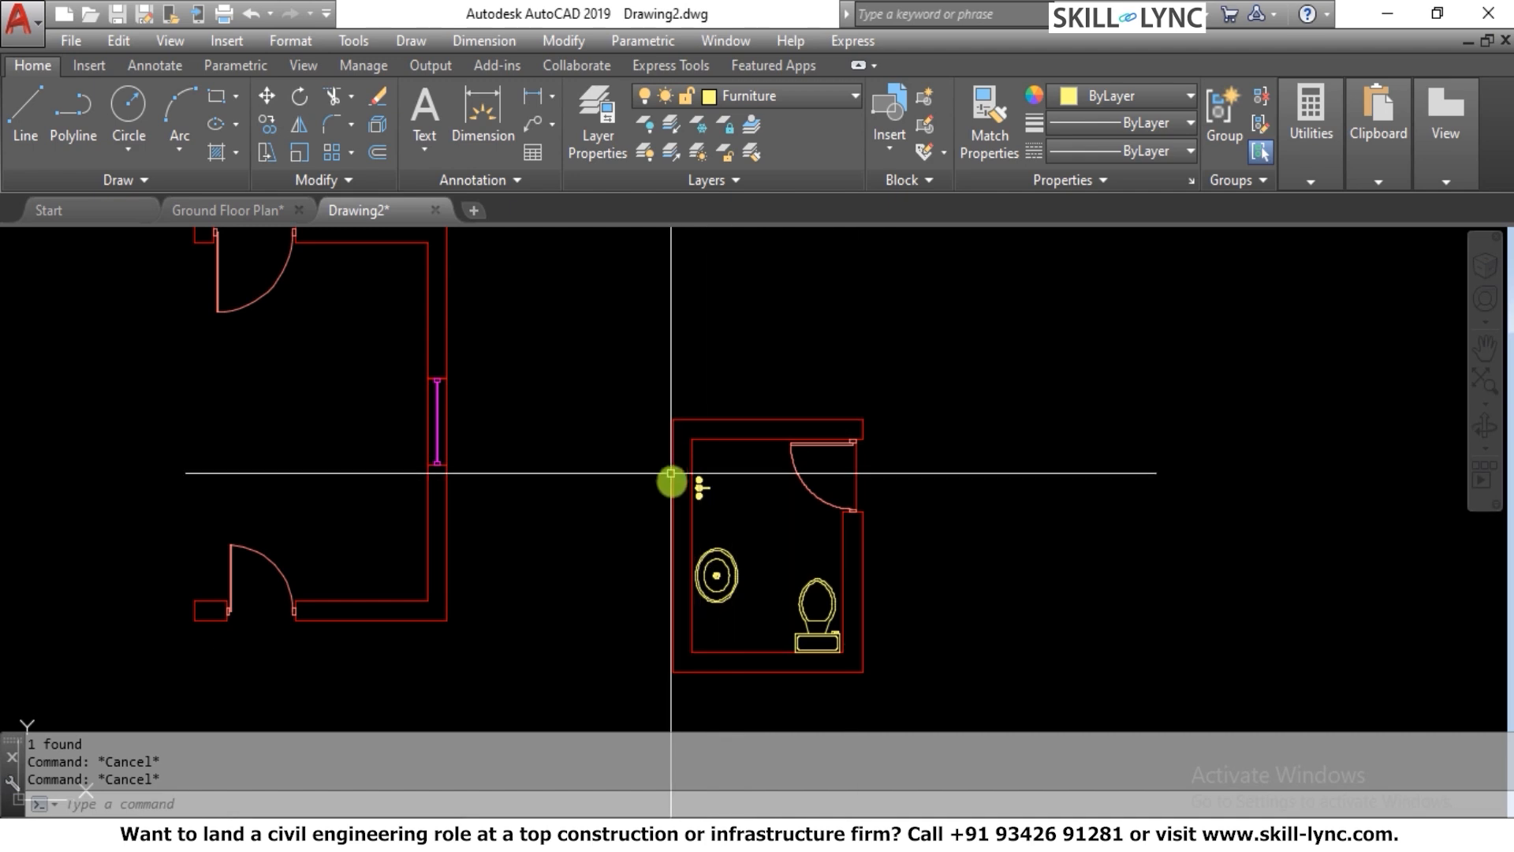
pyautogui.scroll(4, 750, 448)
pyautogui.scroll(-4, 715, 424)
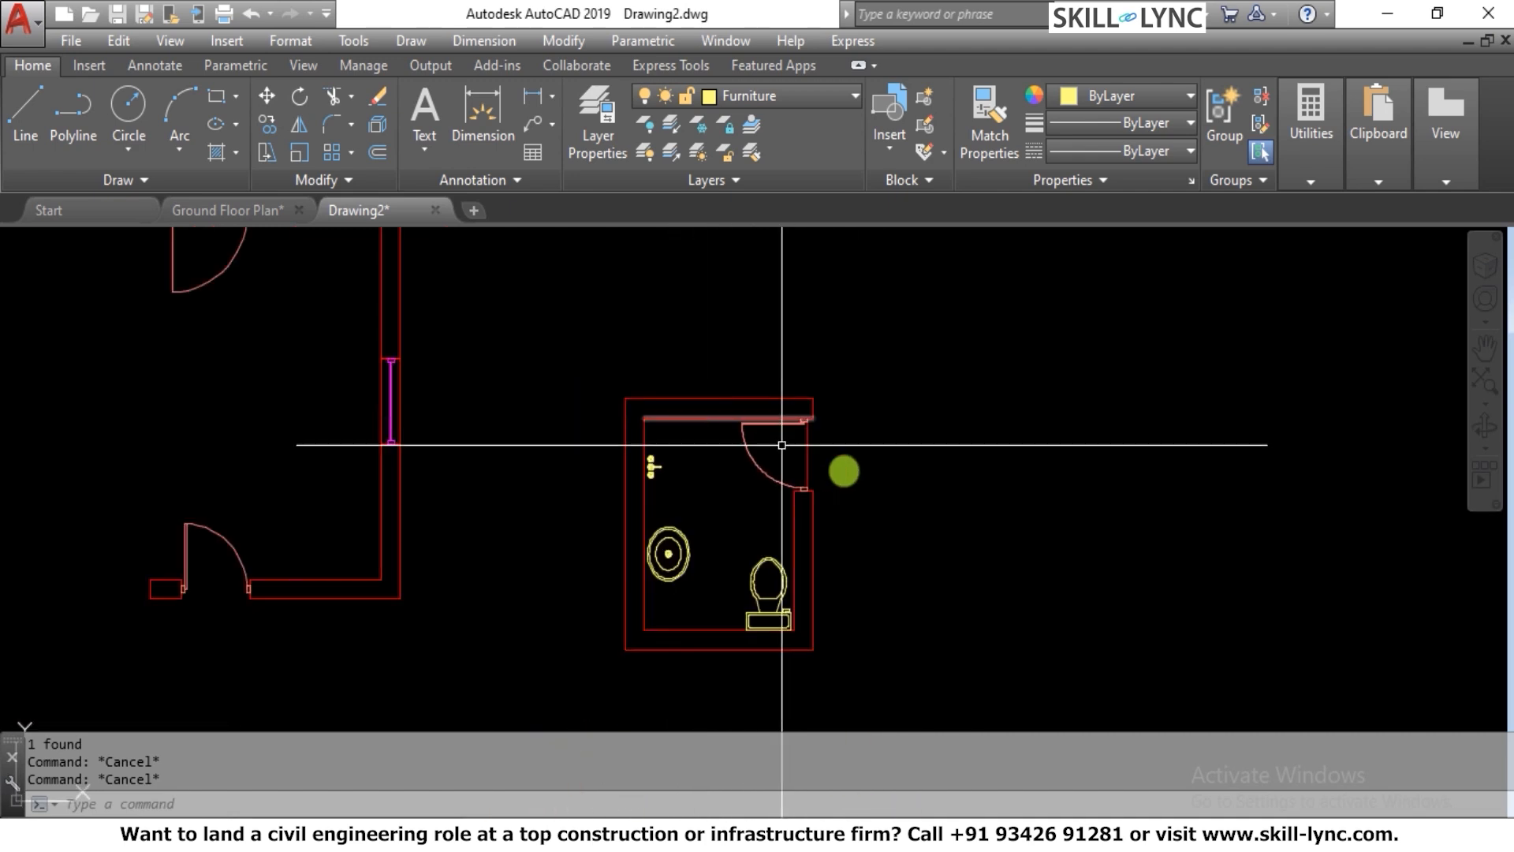
pyautogui.scroll(2, 872, 541)
pyautogui.scroll(-2, 737, 463)
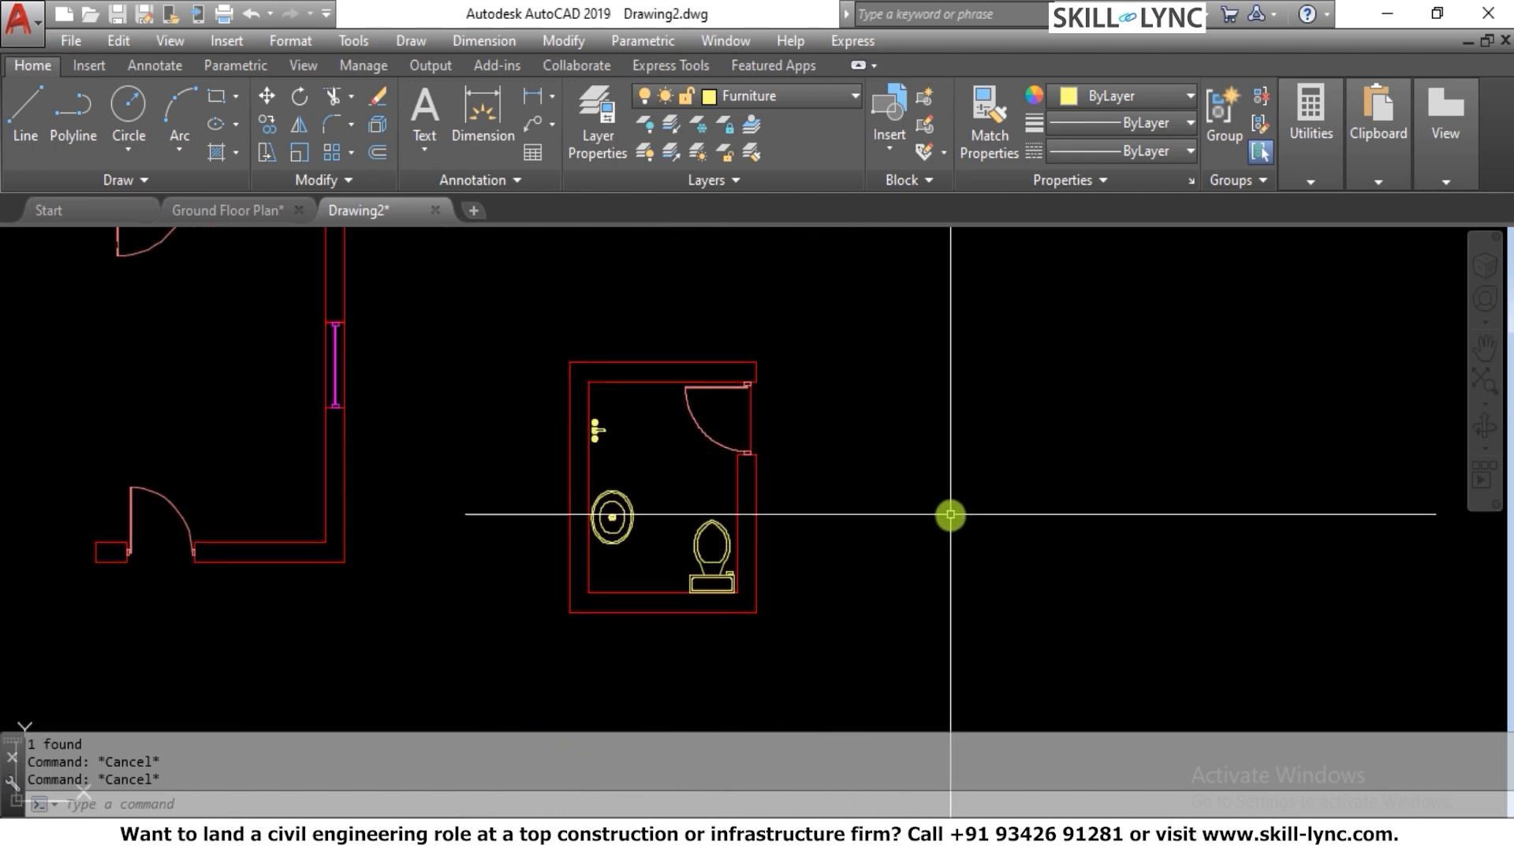
pyautogui.scroll(-4, 949, 514)
pyautogui.scroll(4, 693, 401)
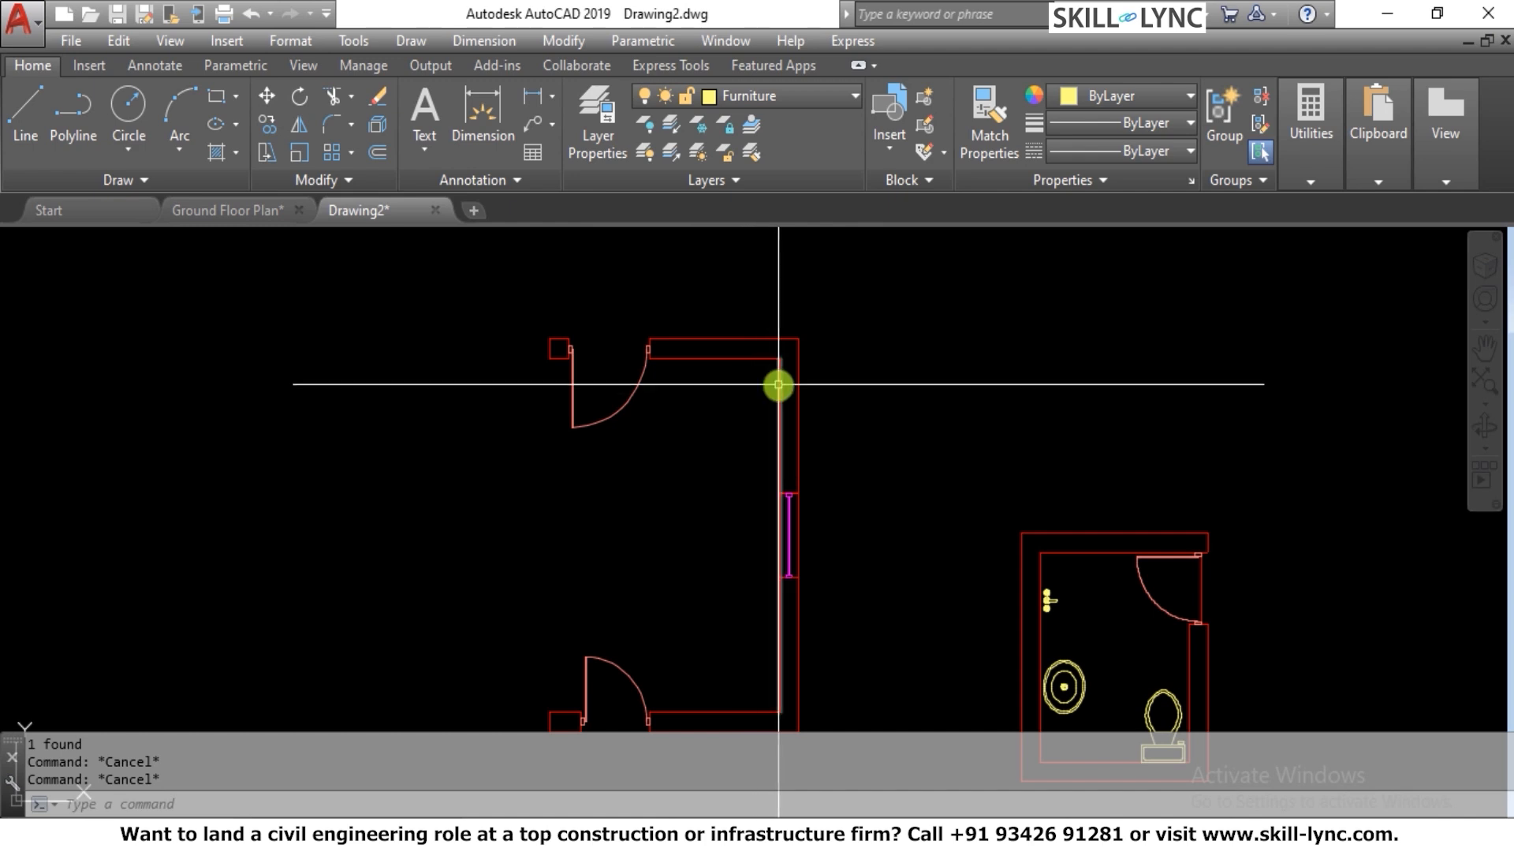
pyautogui.scroll(-2, 660, 449)
pyautogui.scroll(2, 788, 466)
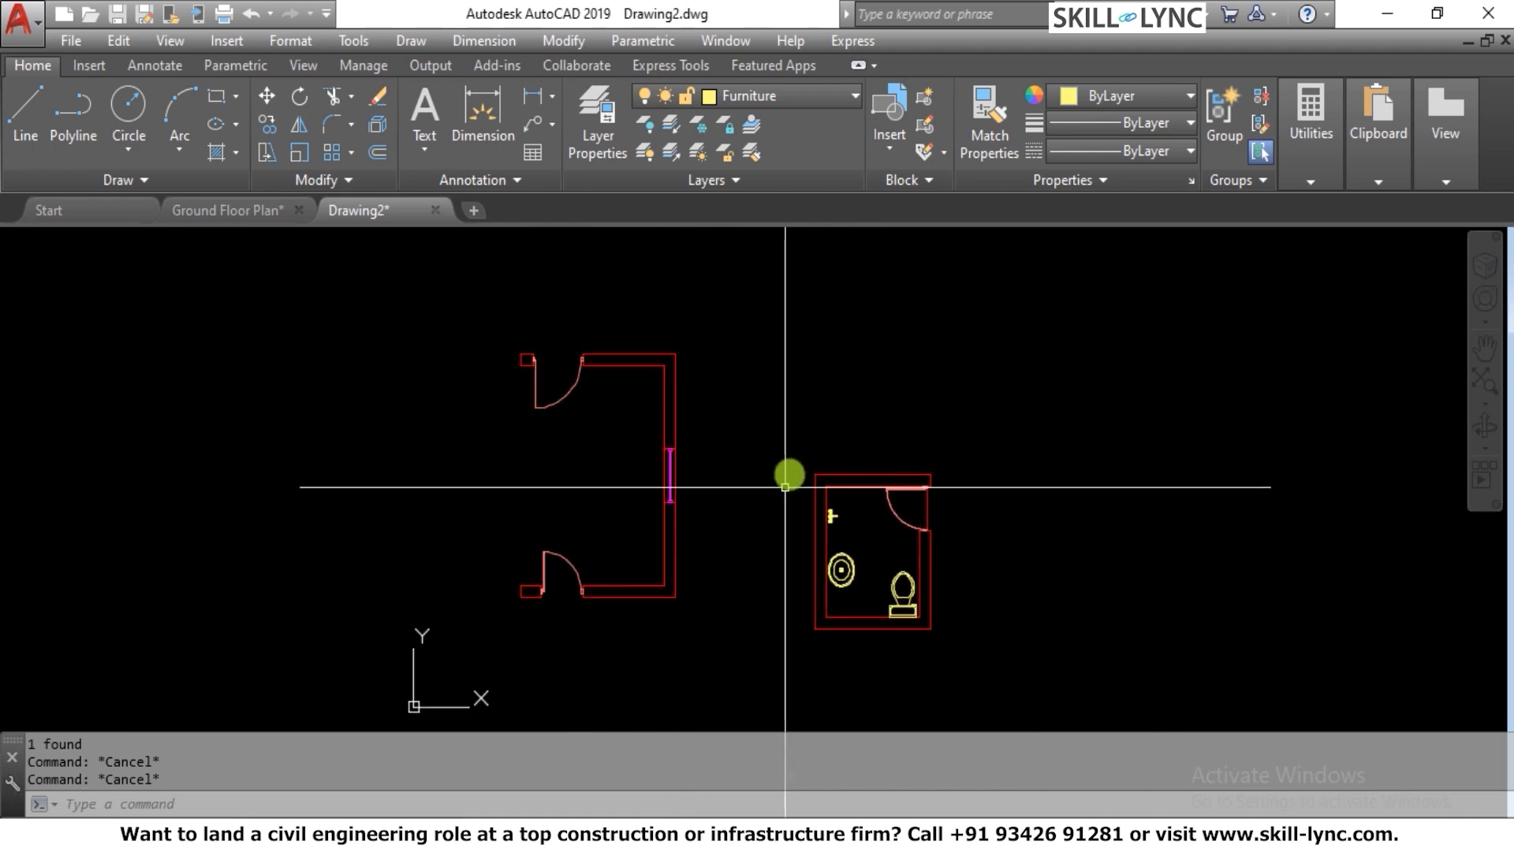
# Open DesignCenter and display the blocks of the Electrical Power.dwg sample drawing
pyautogui.write('adc')
pyautogui.press('Return')
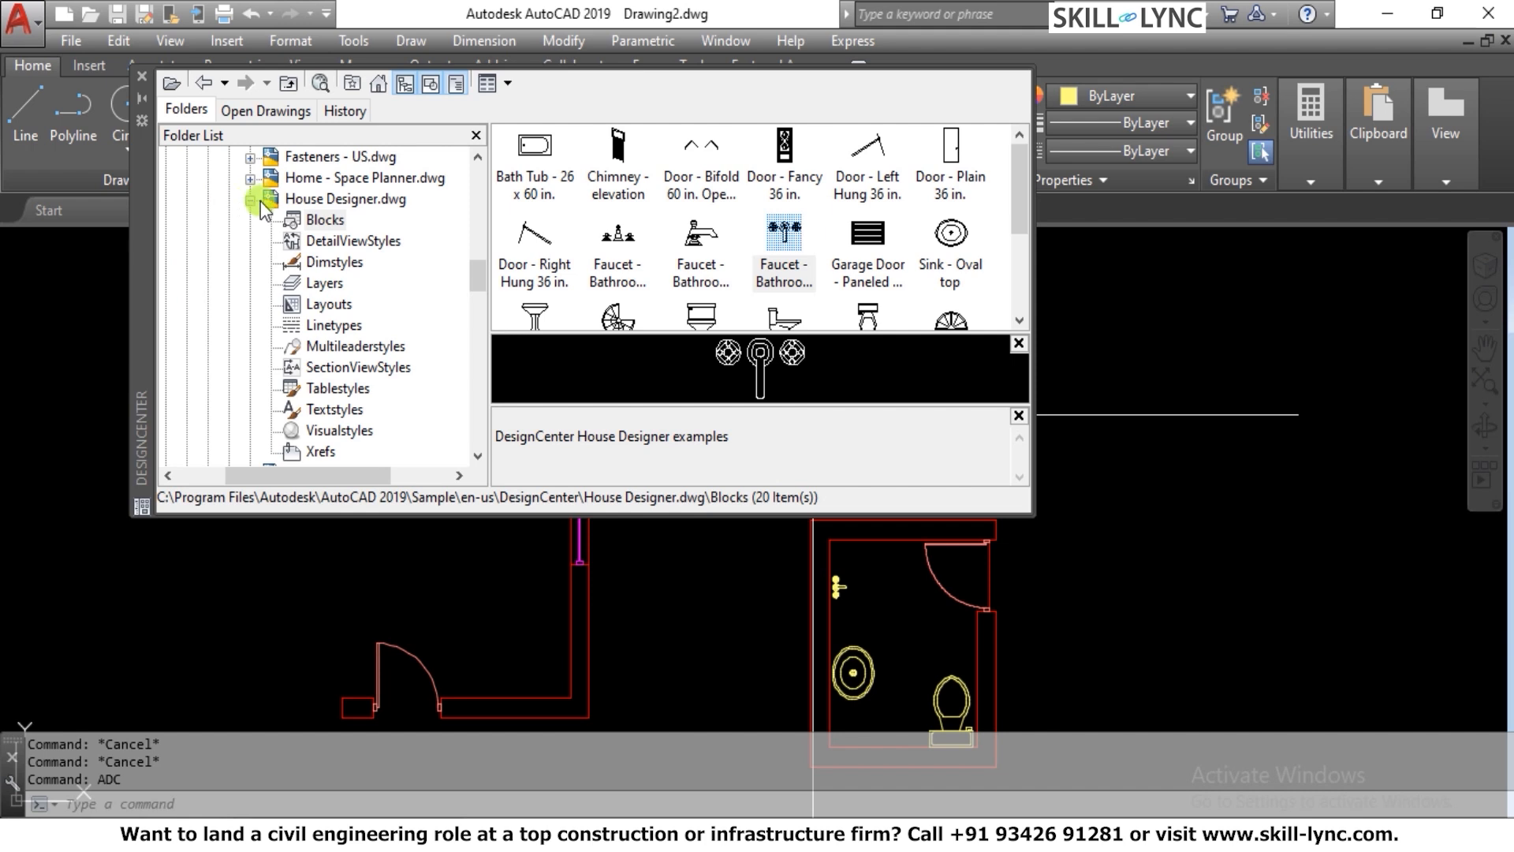
pyautogui.click(250, 200)
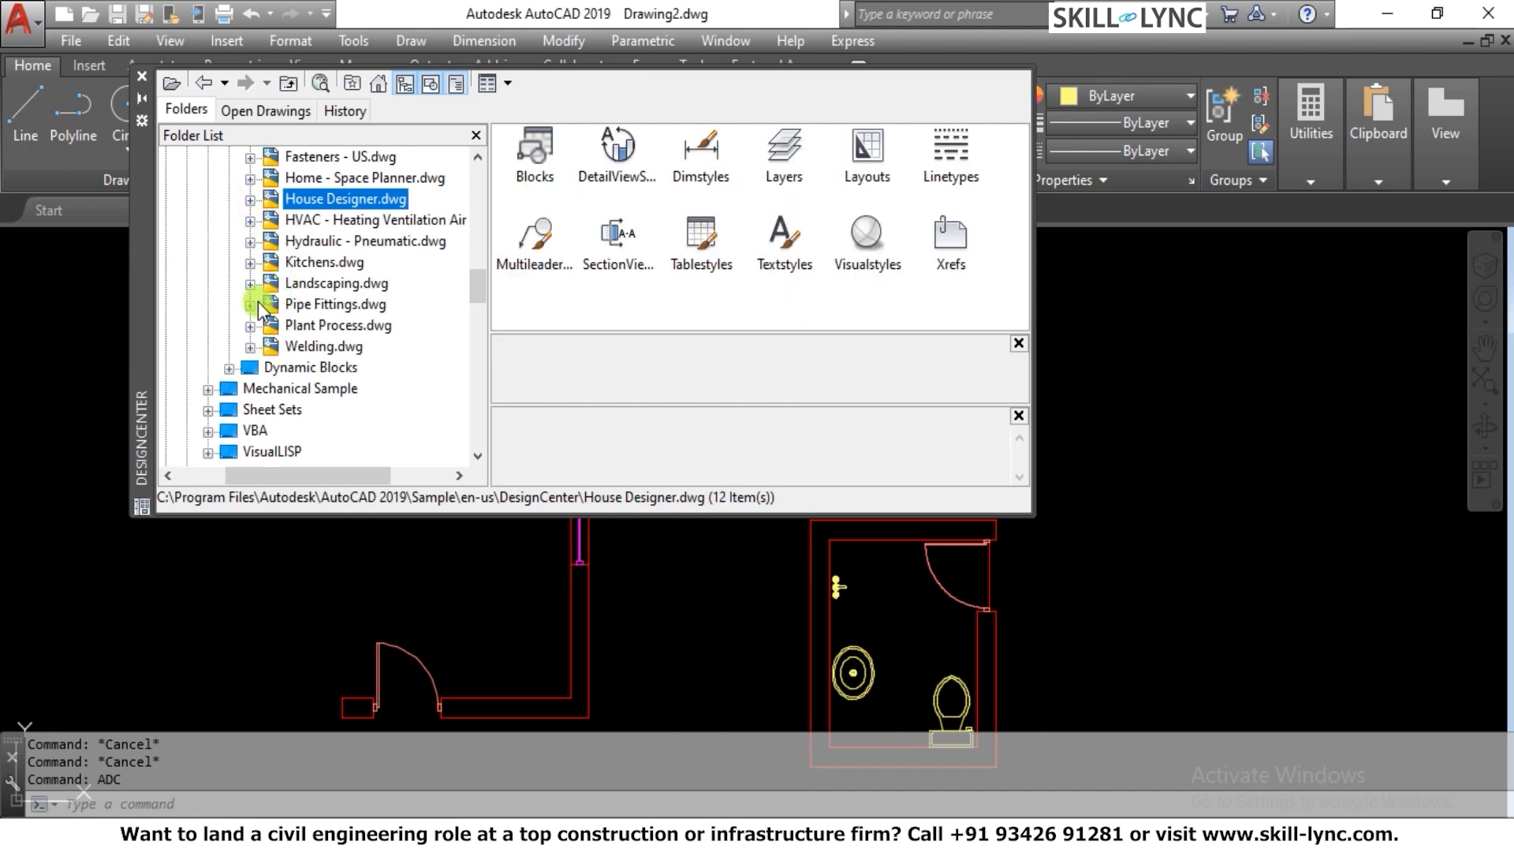
pyautogui.scroll(2, 341, 284)
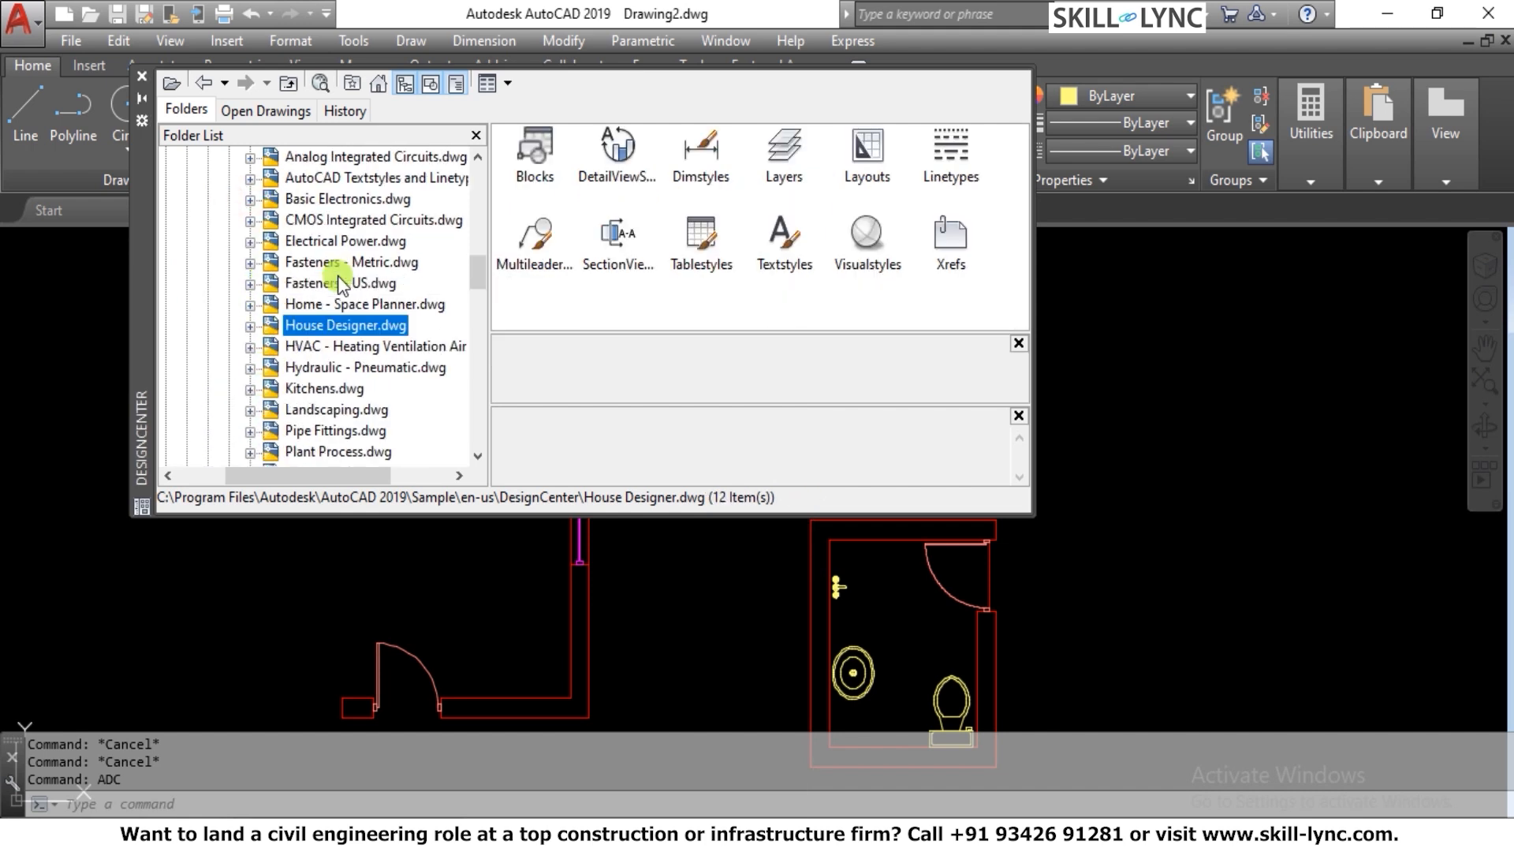
pyautogui.click(250, 241)
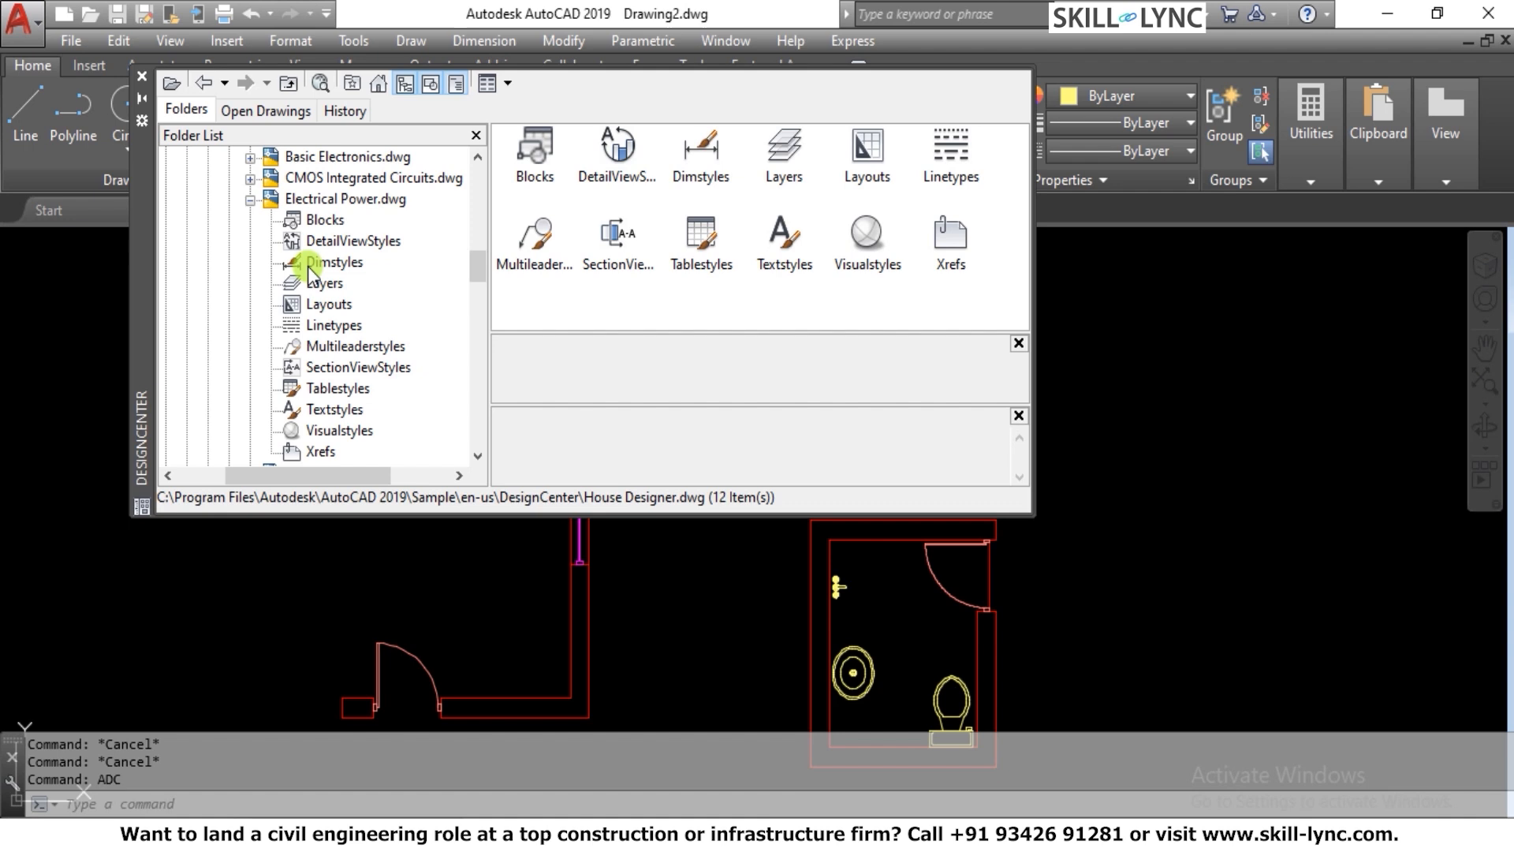
pyautogui.click(325, 220)
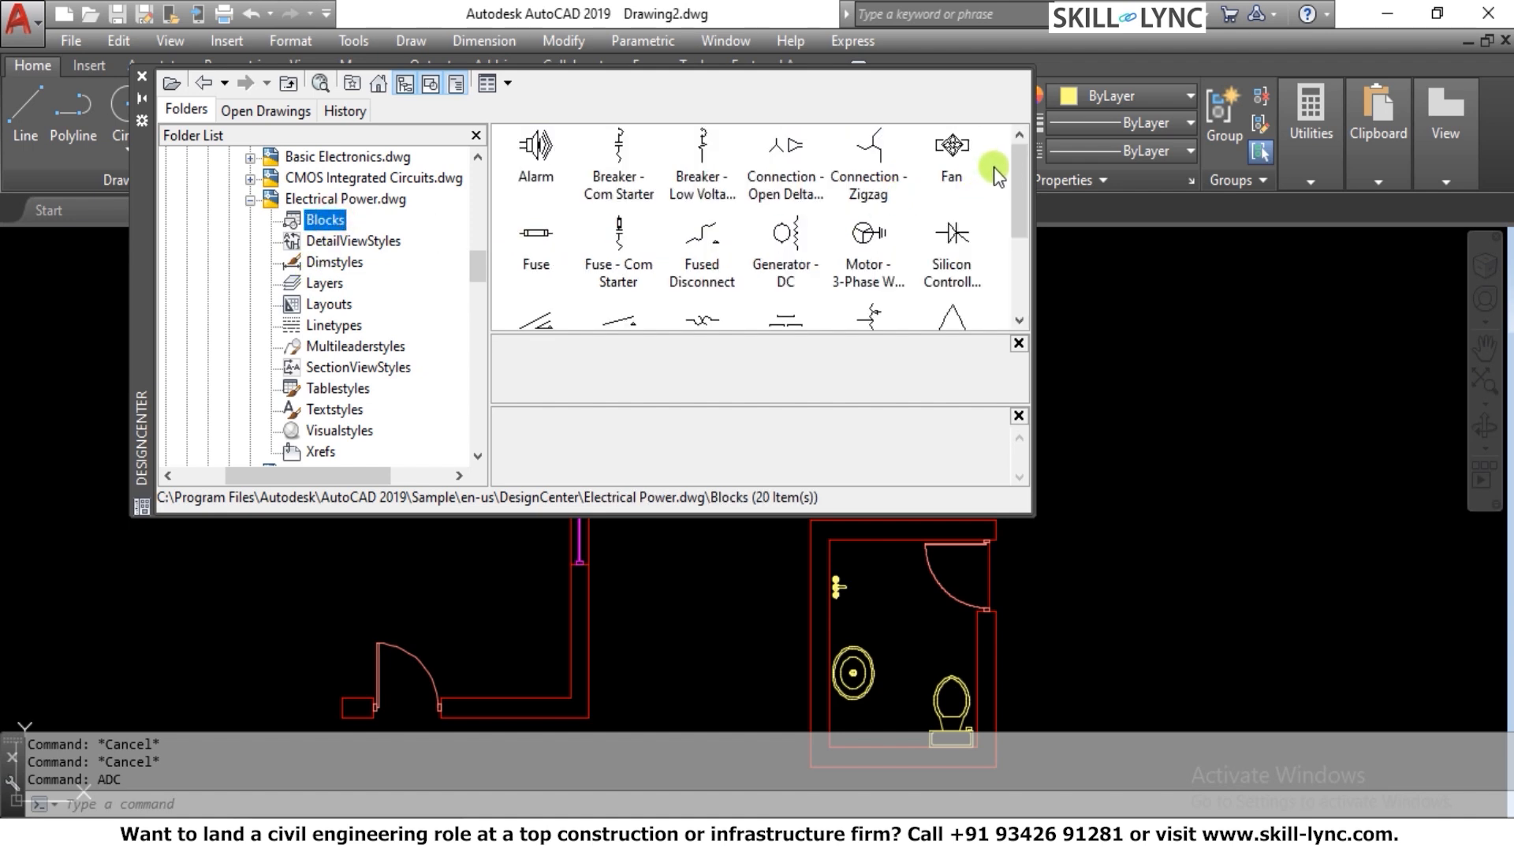
pyautogui.moveTo(1017, 169)
pyautogui.mouseDown()
pyautogui.moveTo(1010, 227)
pyautogui.moveTo(1015, 162)
pyautogui.mouseUp()
# Examine the previews of the fan, breaker, alarm, fuse, motor, rectifier and transformer blocks, and close DesignCenter
pyautogui.click(950, 149)
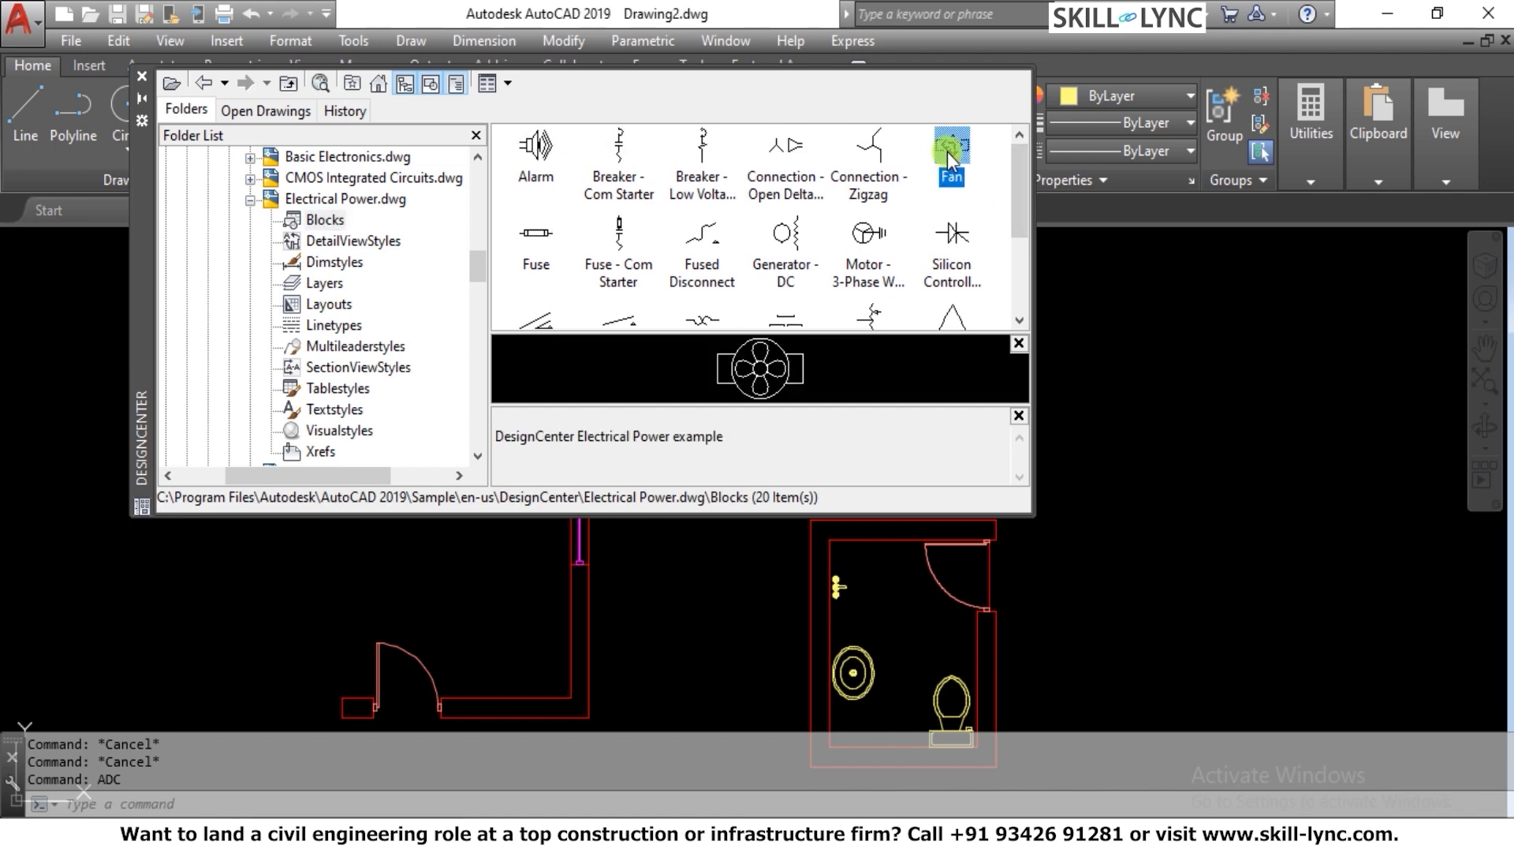
pyautogui.click(698, 170)
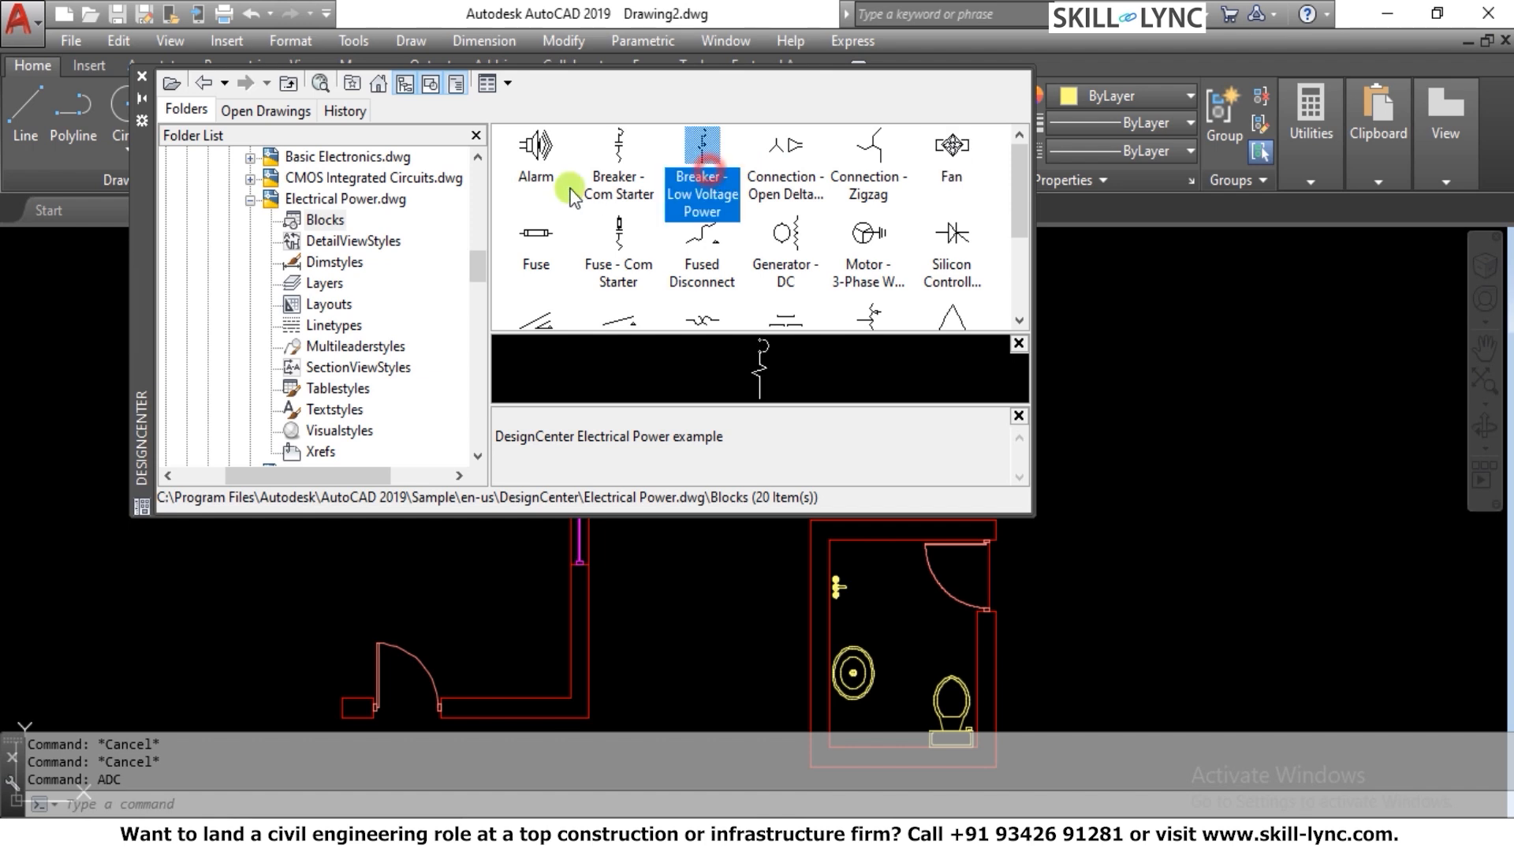
pyautogui.click(609, 183)
pyautogui.click(536, 149)
pyautogui.click(533, 243)
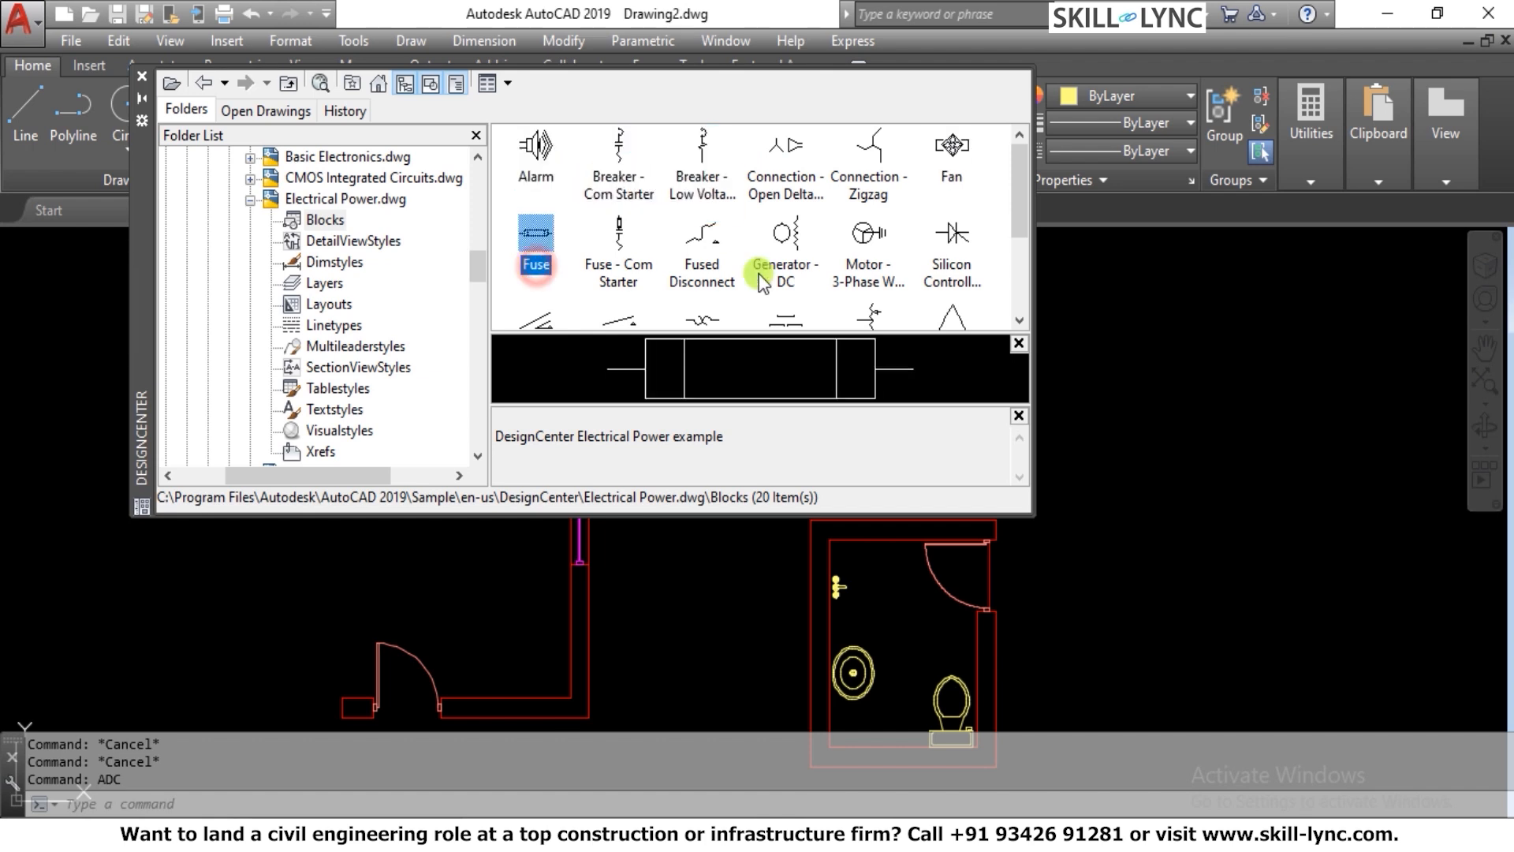
pyautogui.click(749, 272)
pyautogui.click(867, 276)
pyautogui.click(952, 260)
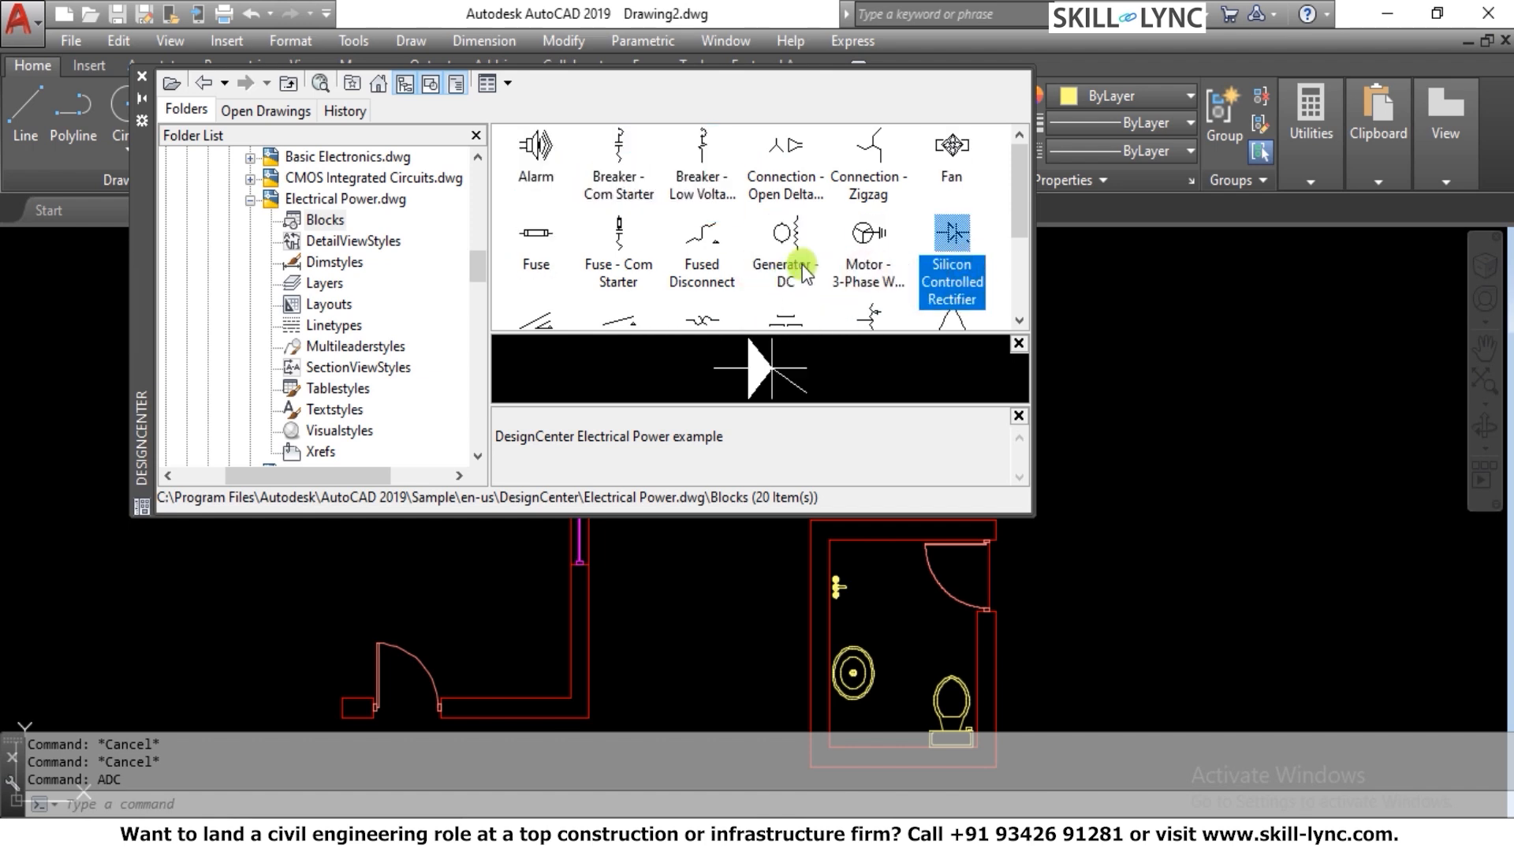
pyautogui.scroll(-2, 804, 270)
pyautogui.click(623, 261)
pyautogui.click(523, 280)
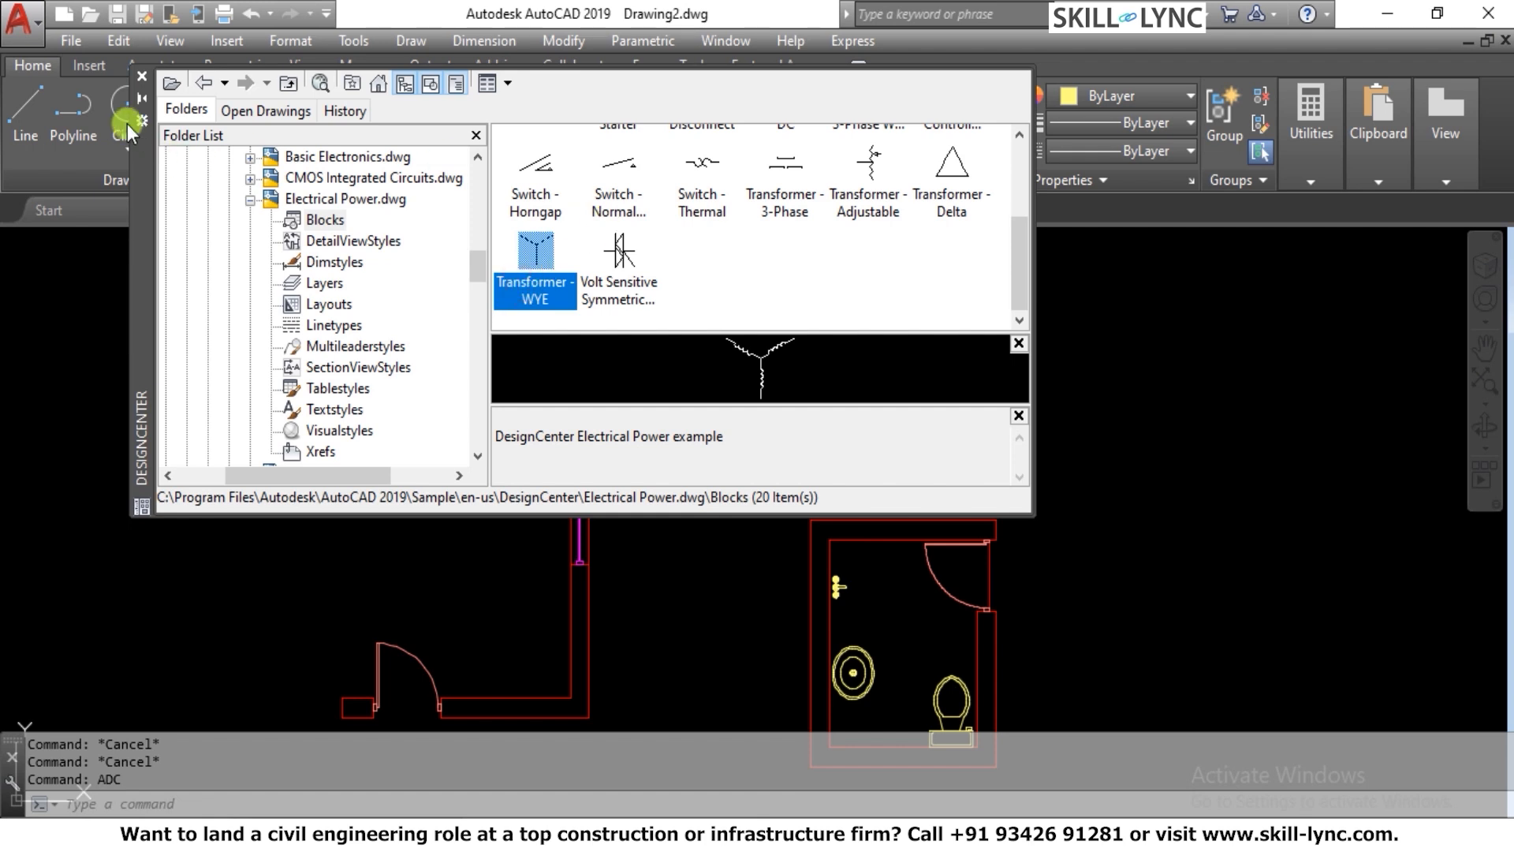
pyautogui.click(139, 87)
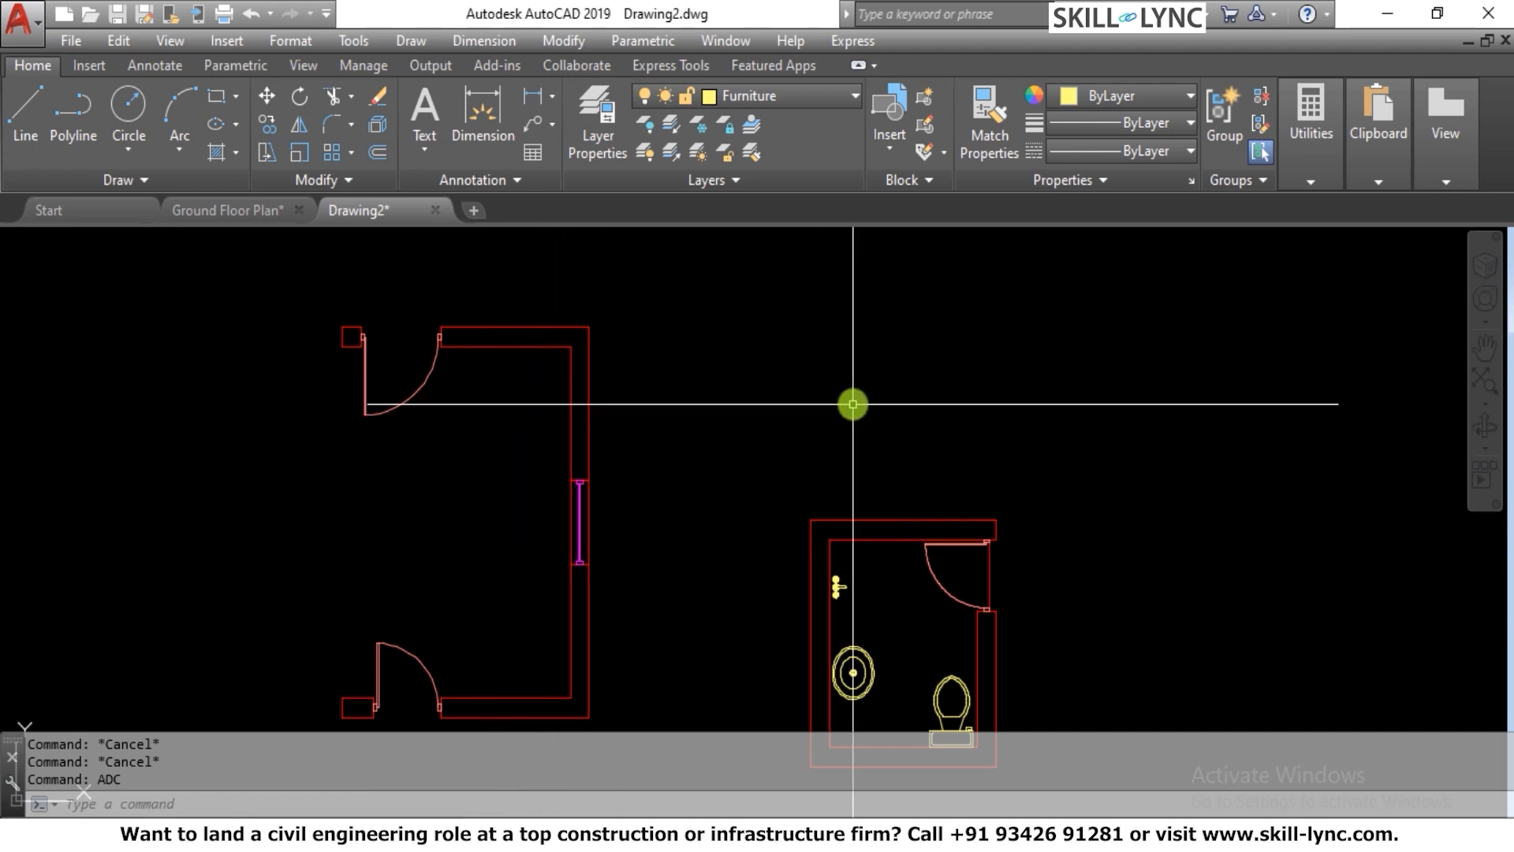
pyautogui.write('c')
pyautogui.press('Return')
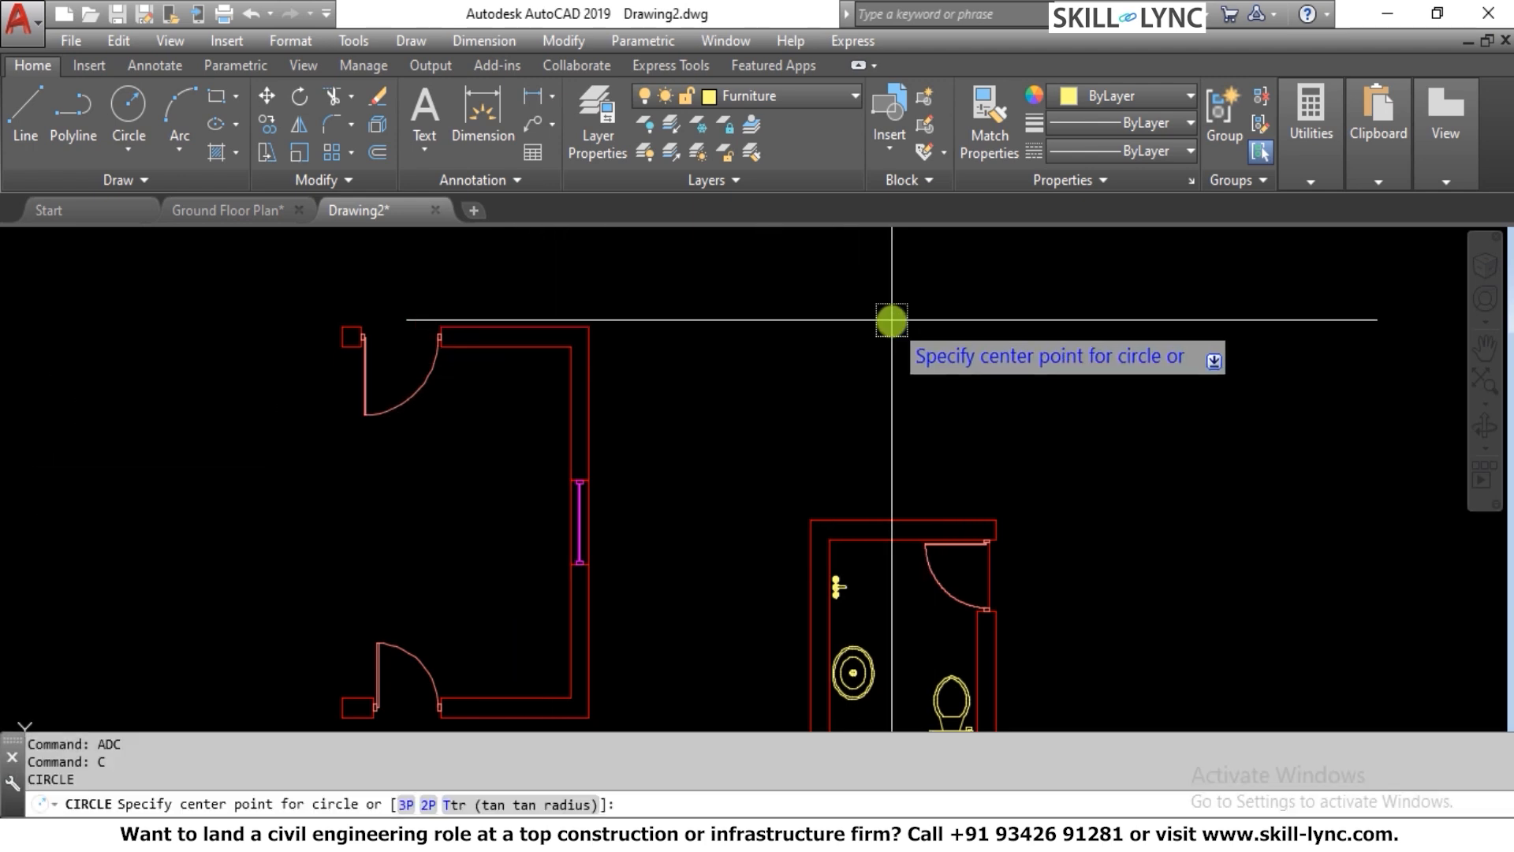
pyautogui.click(1061, 344)
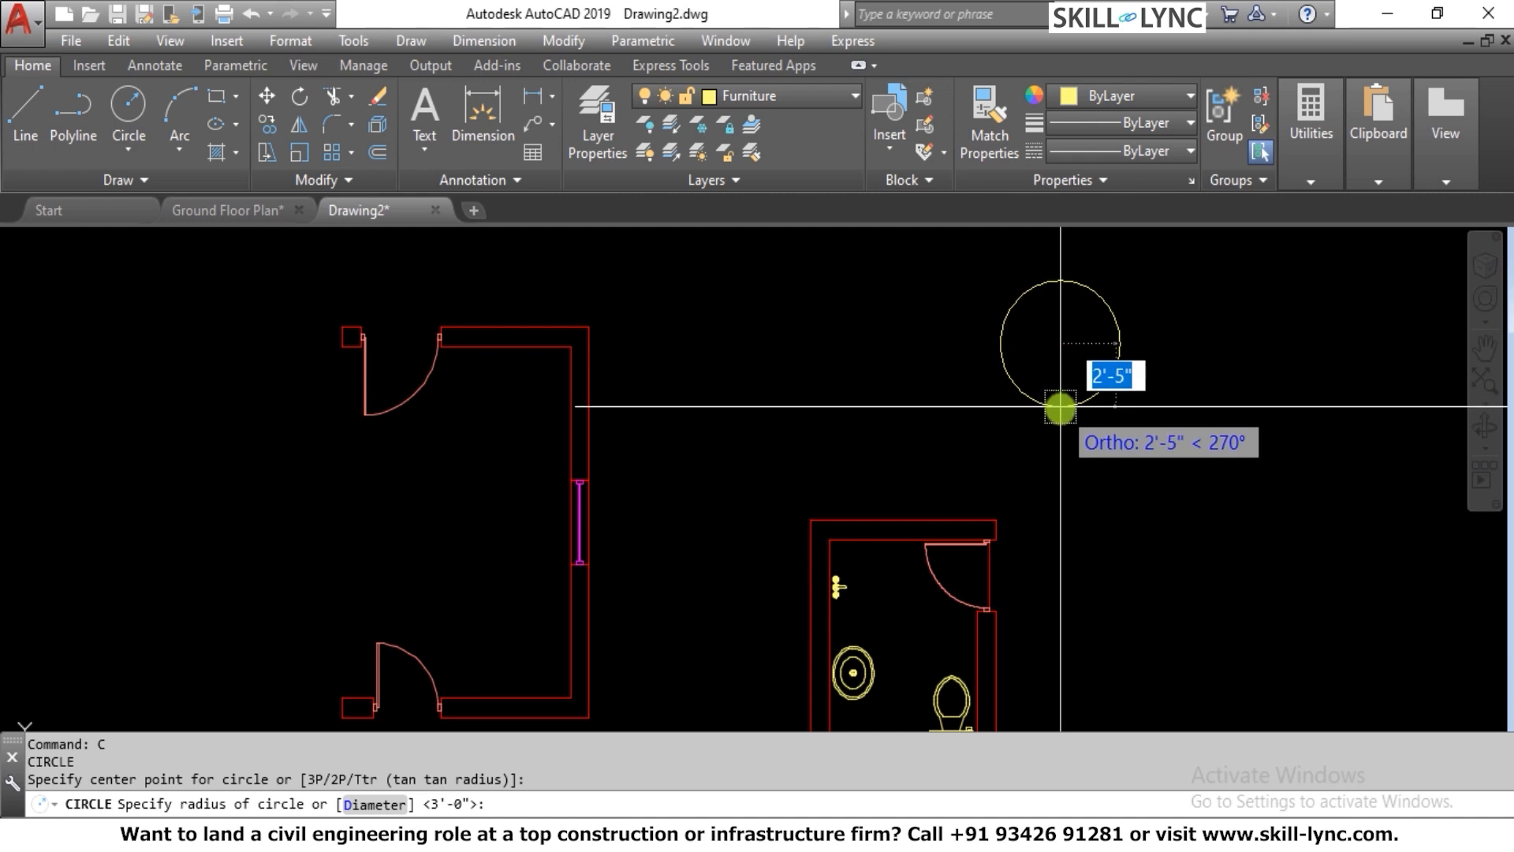
pyautogui.write('4')
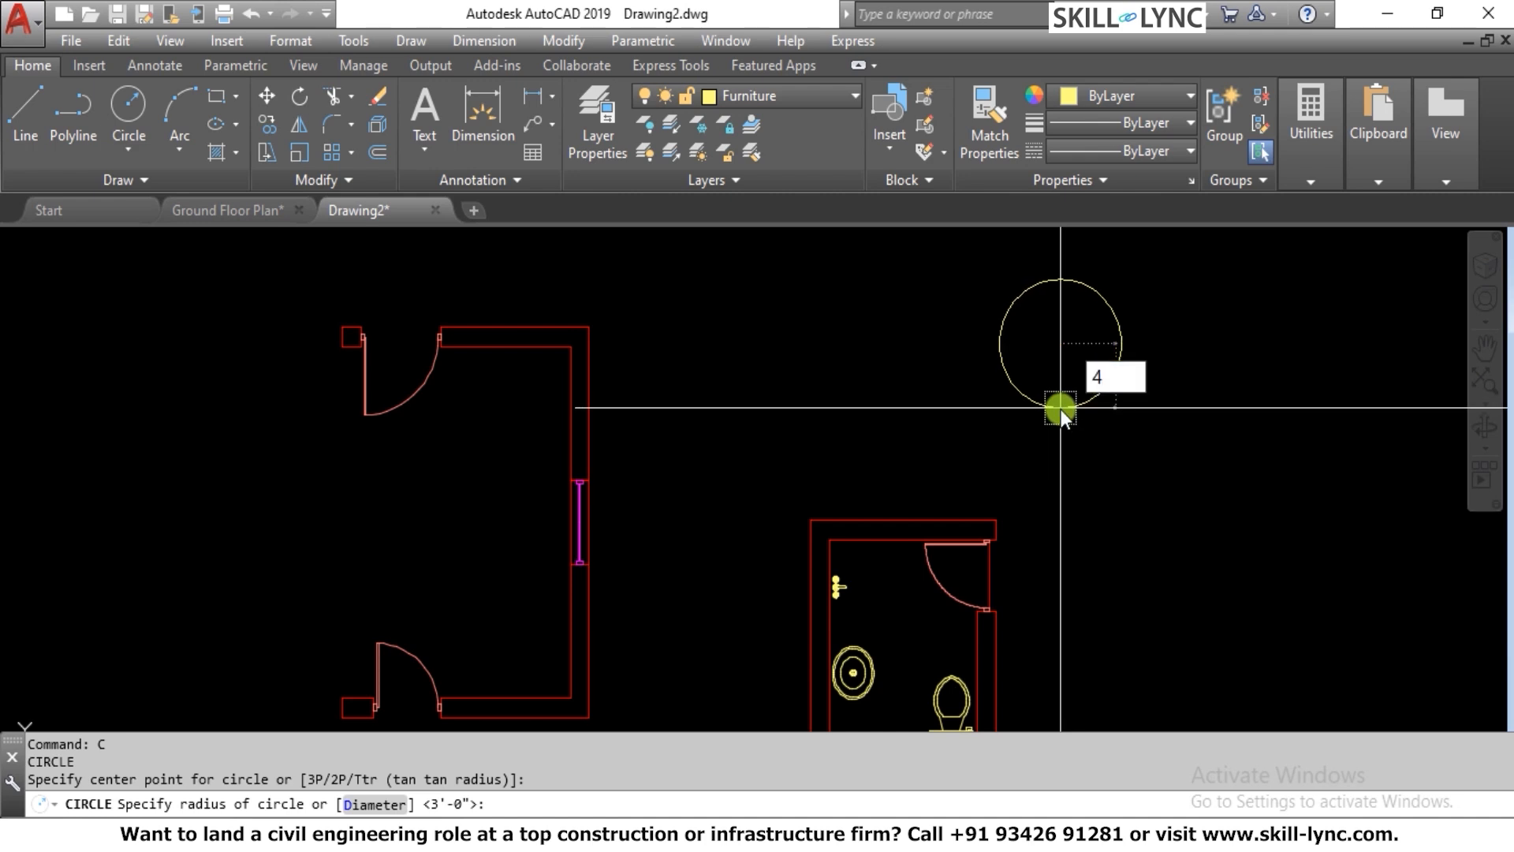
pyautogui.press('Escape')
pyautogui.press('Escape')
pyautogui.press('Escape')
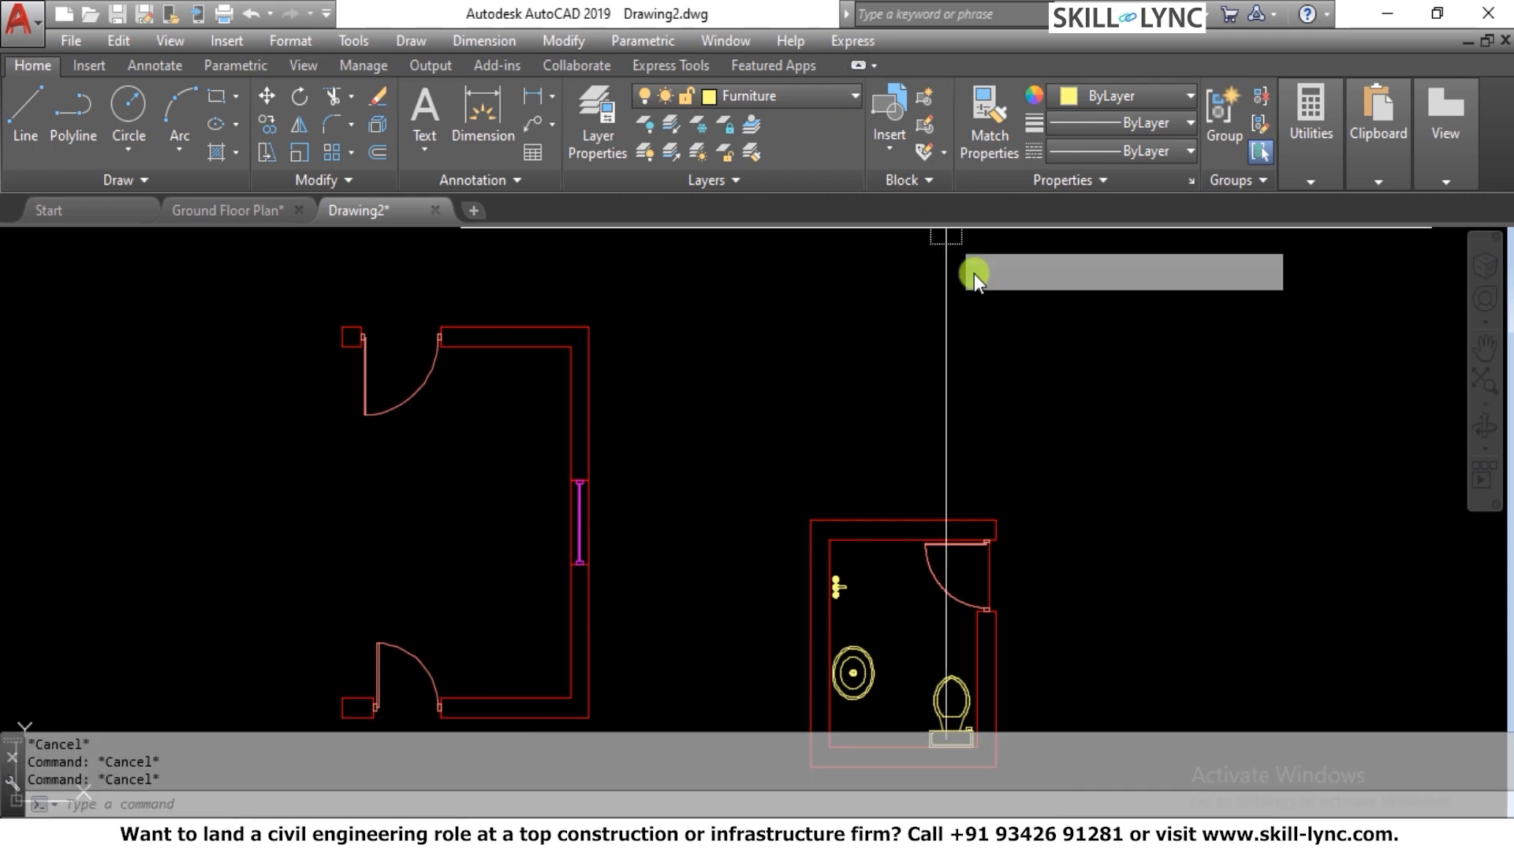
# Draw a circle with a diameter of 42 in the empty area above the small furnished room
pyautogui.write('c')
pyautogui.press('Return')
pyautogui.click(1011, 347)
pyautogui.write('d')
pyautogui.press('Return')
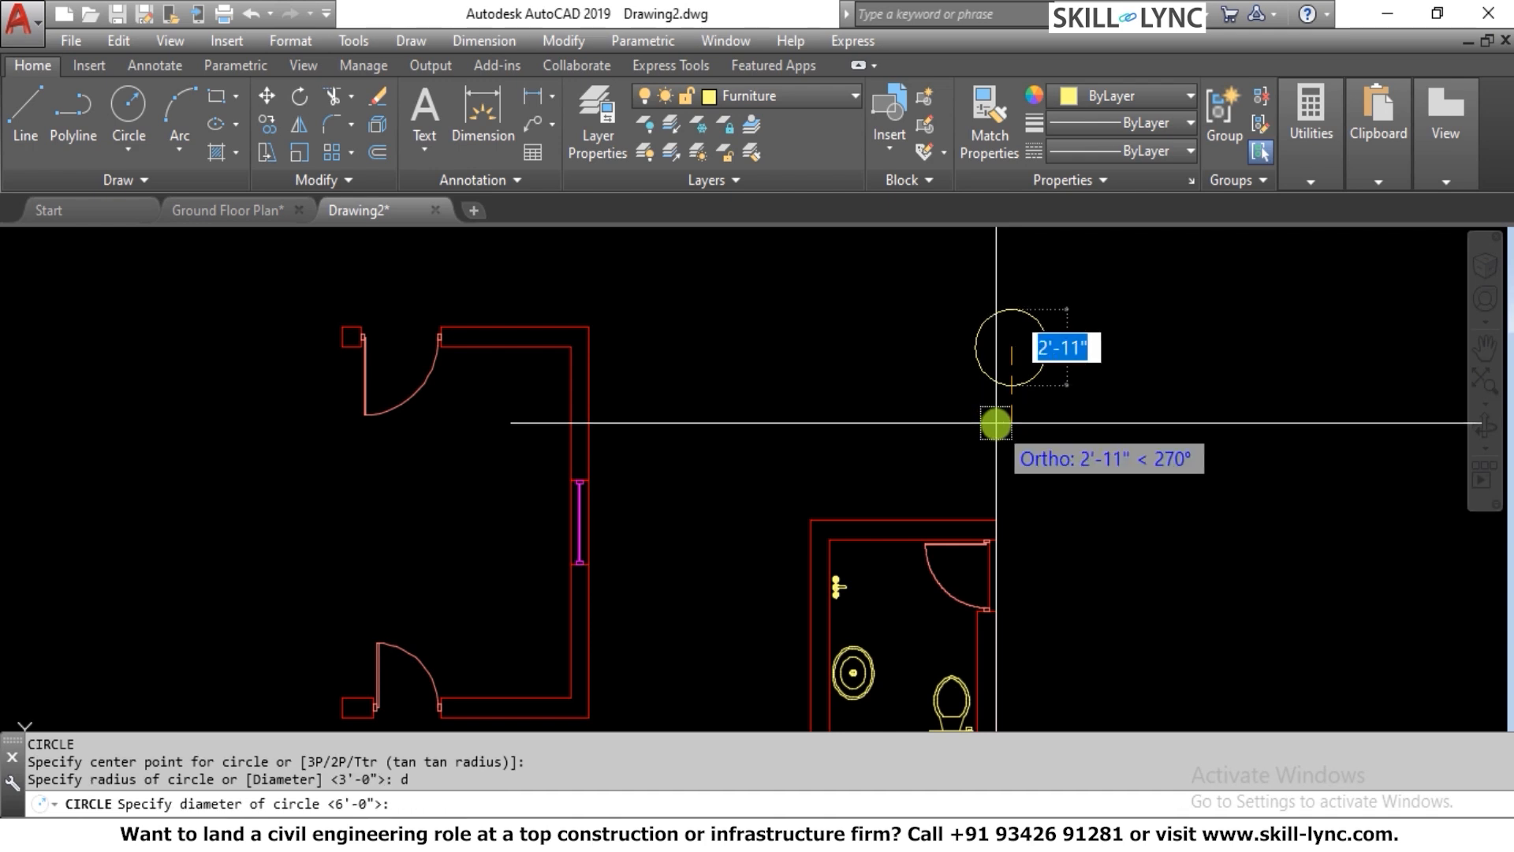
pyautogui.write('42')
pyautogui.press('Return')
pyautogui.press('Escape')
pyautogui.press('Escape')
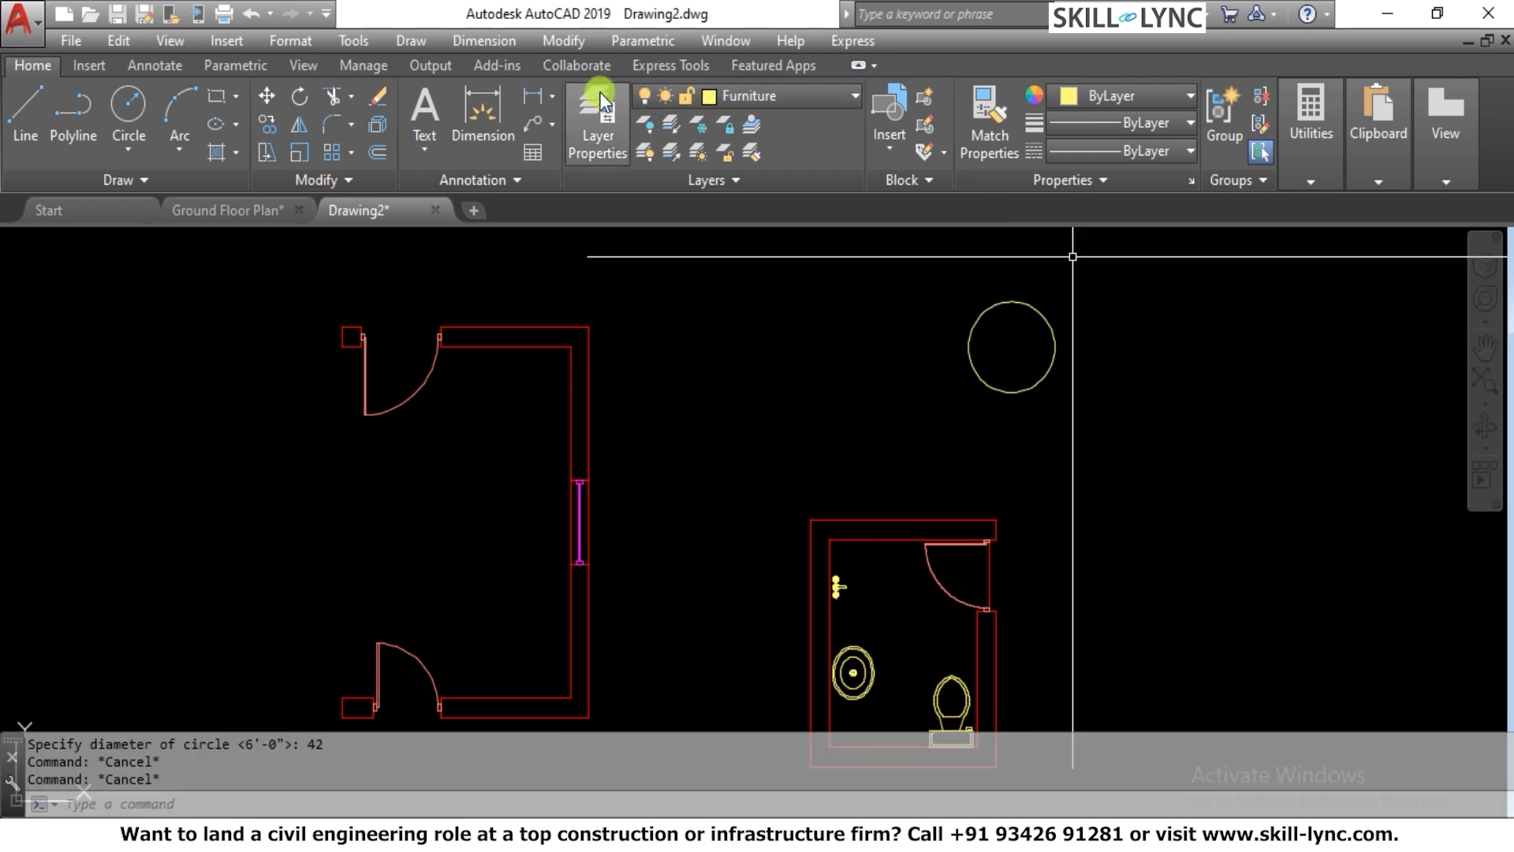
# Create a new layer named Electrical and set its color to index 183
pyautogui.click(598, 110)
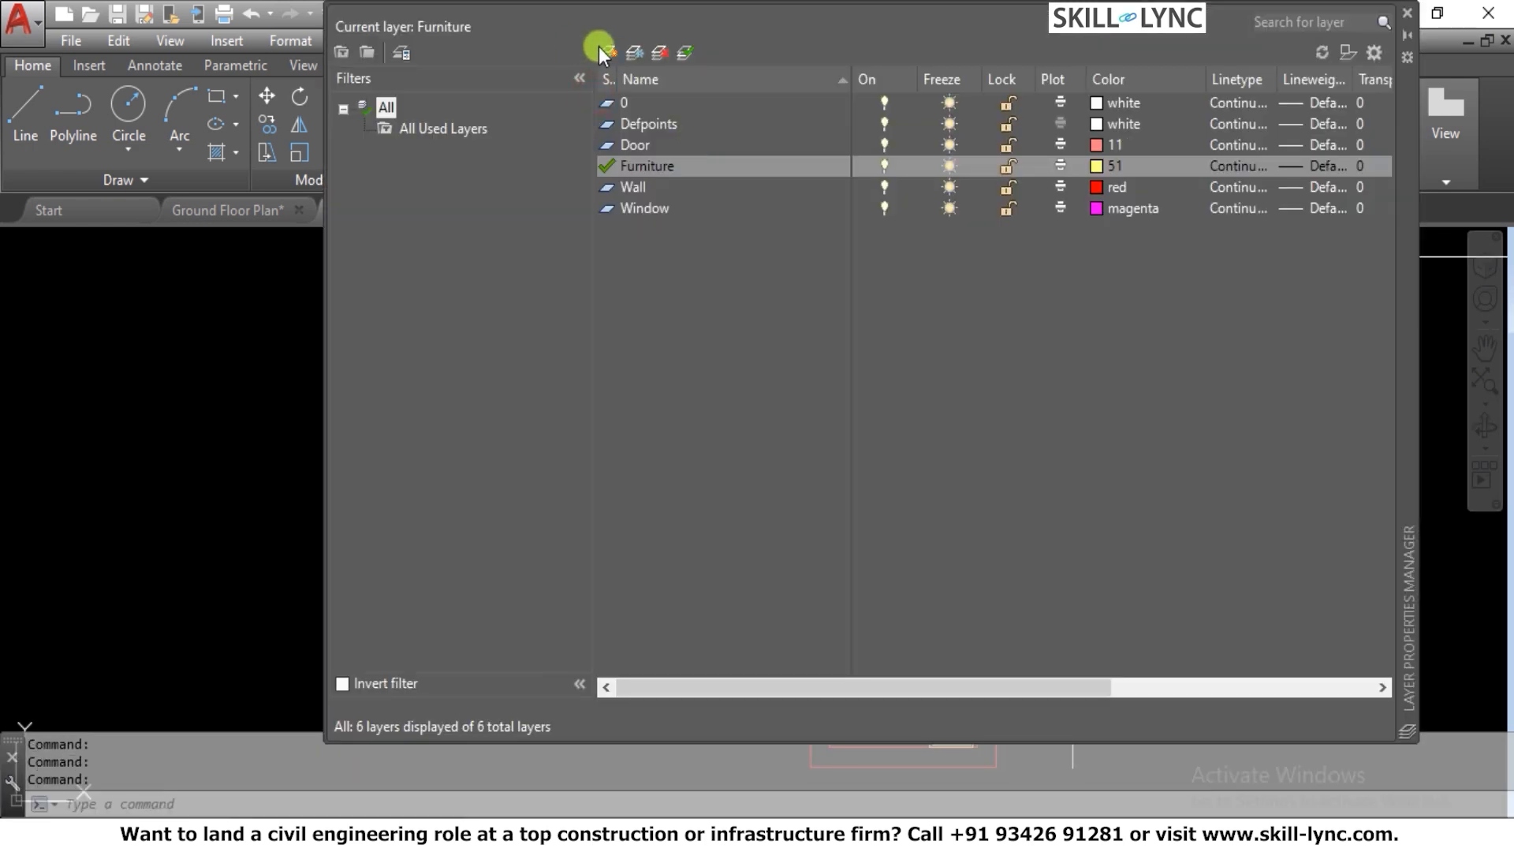
pyautogui.click(604, 51)
pyautogui.write('E')
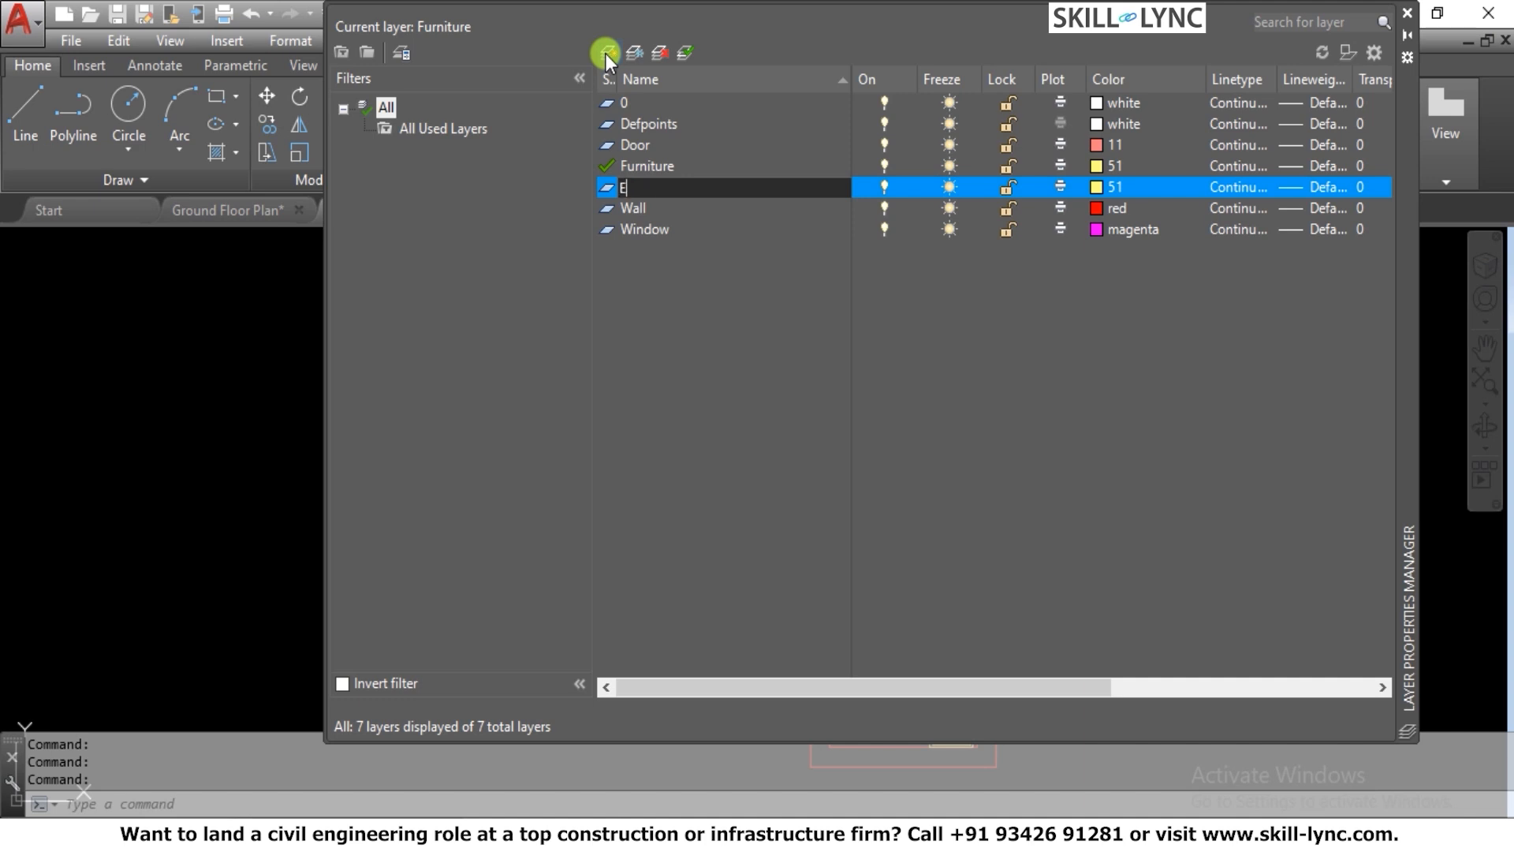
pyautogui.write('lectrical')
pyautogui.click(1100, 186)
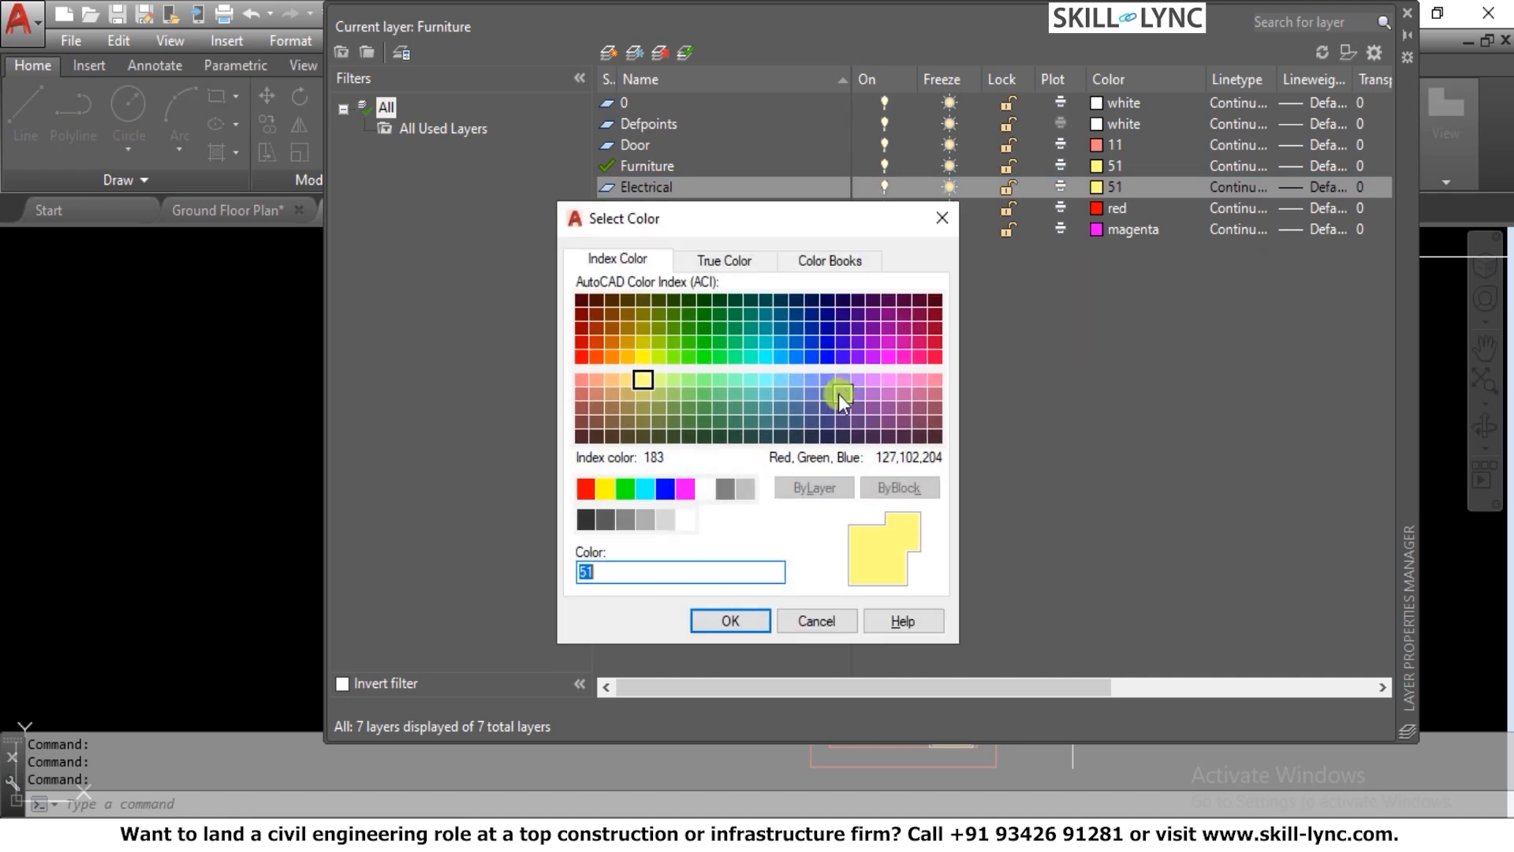
pyautogui.click(841, 392)
pyautogui.click(724, 621)
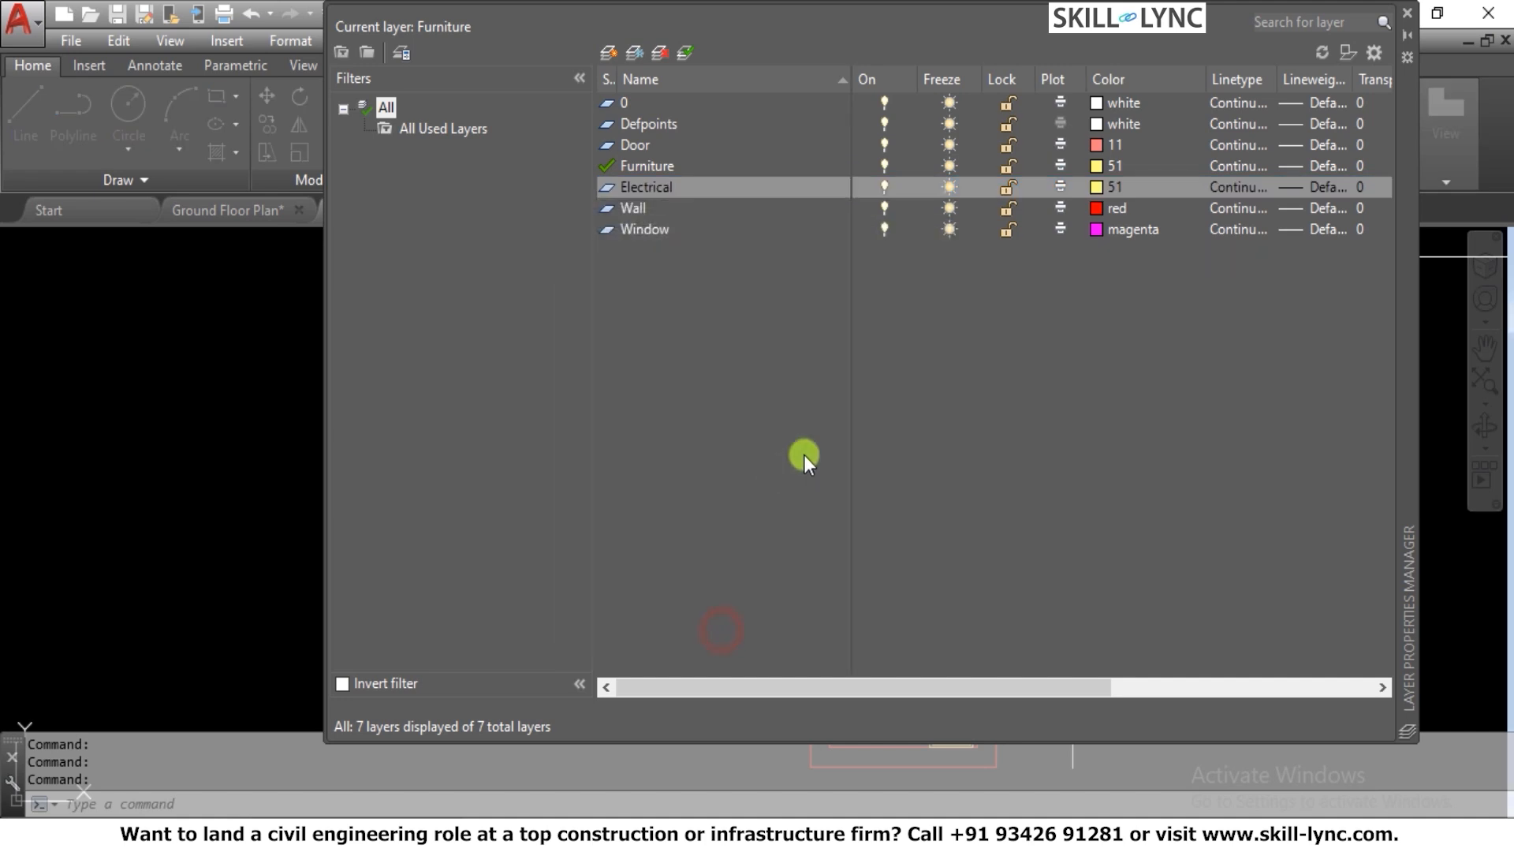
# Make the Electrical layer current and close the layer manager
pyautogui.rightClick(730, 187)
pyautogui.click(797, 259)
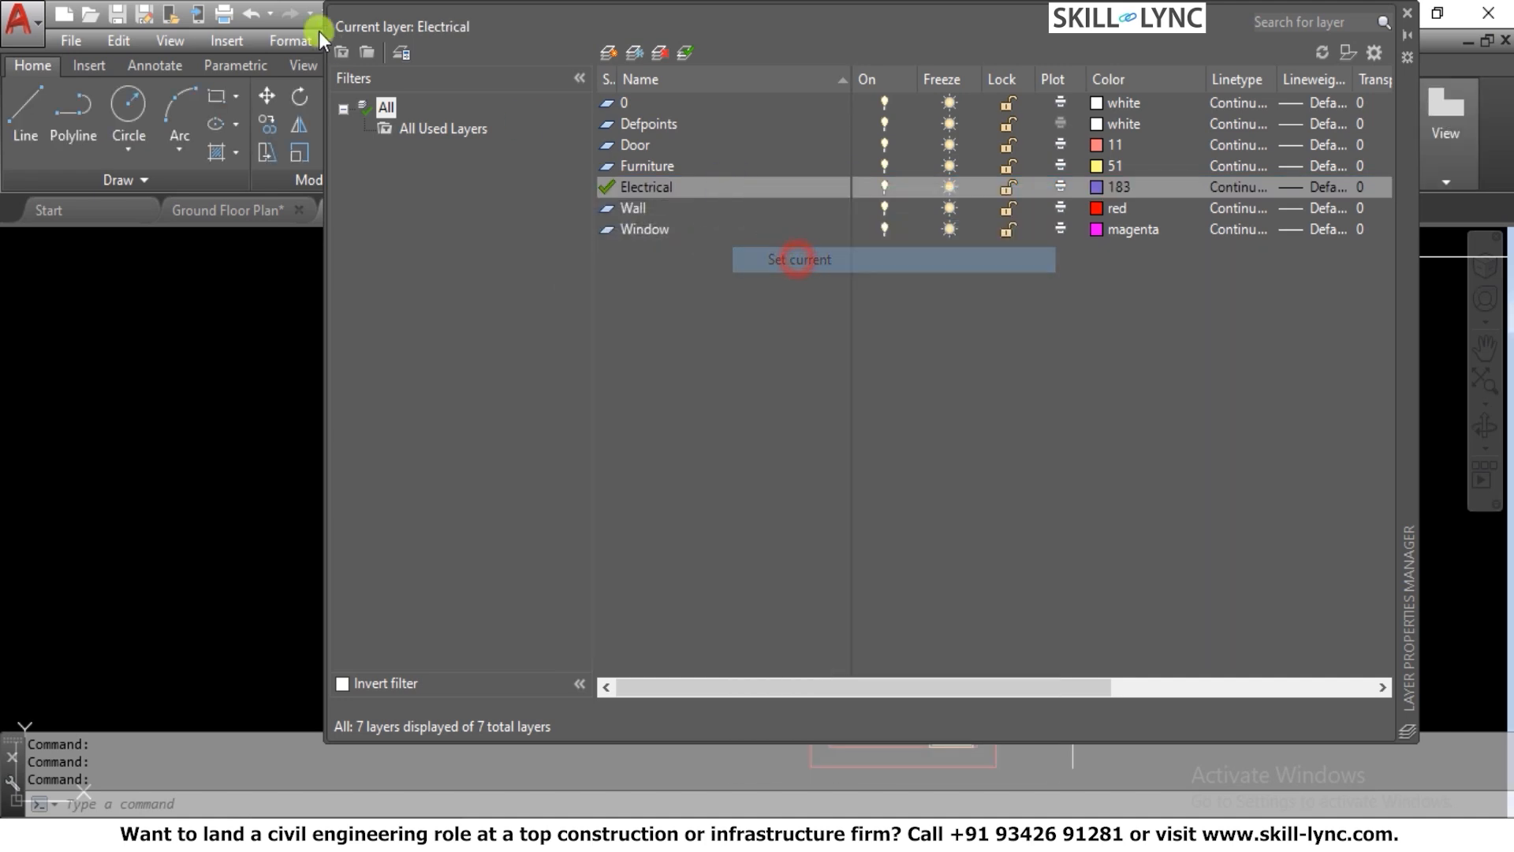
pyautogui.click(1410, 13)
# Move the circle above the small furnished room to the Electrical layer
pyautogui.click(1051, 392)
pyautogui.click(986, 342)
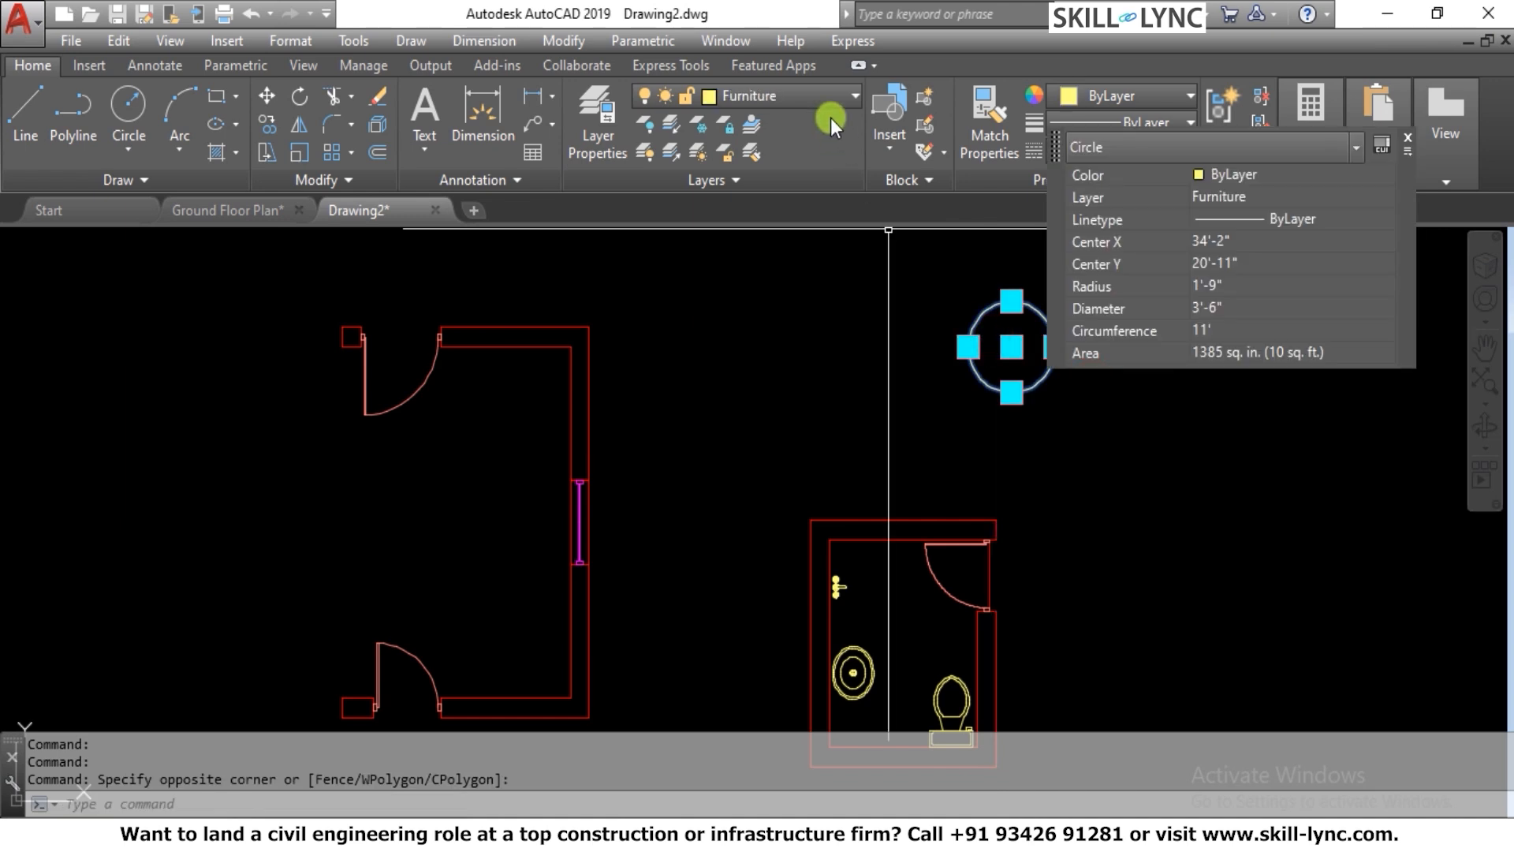
pyautogui.click(795, 92)
pyautogui.click(779, 219)
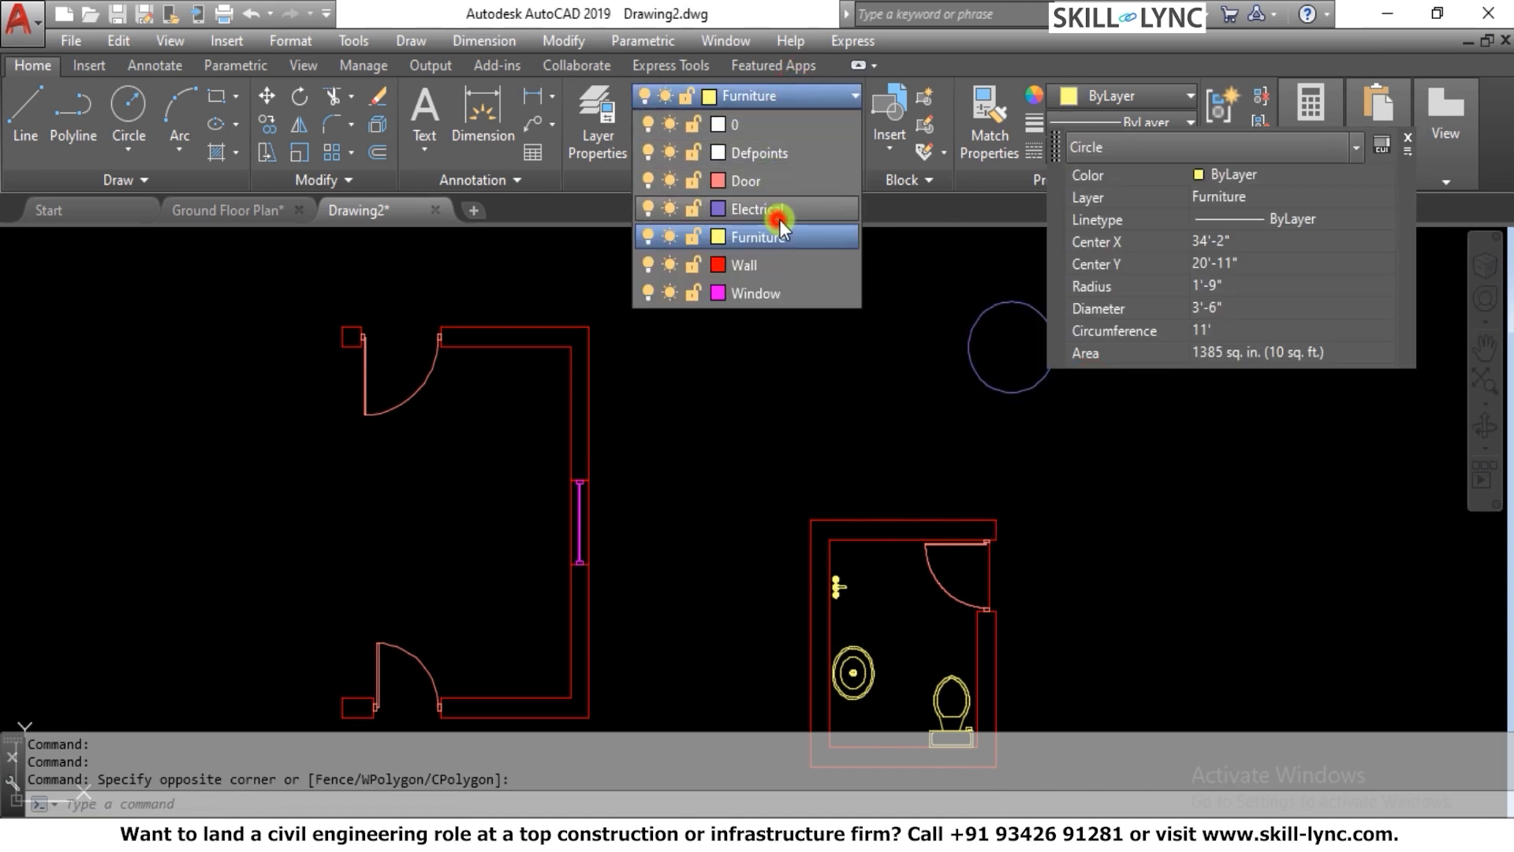
pyautogui.press('Escape')
pyautogui.press('Escape')
pyautogui.press('Escape')
# Draw connected lines from the circle's top quadrant to its center and on to a point on its lower-left edge
pyautogui.scroll(4, 1057, 283)
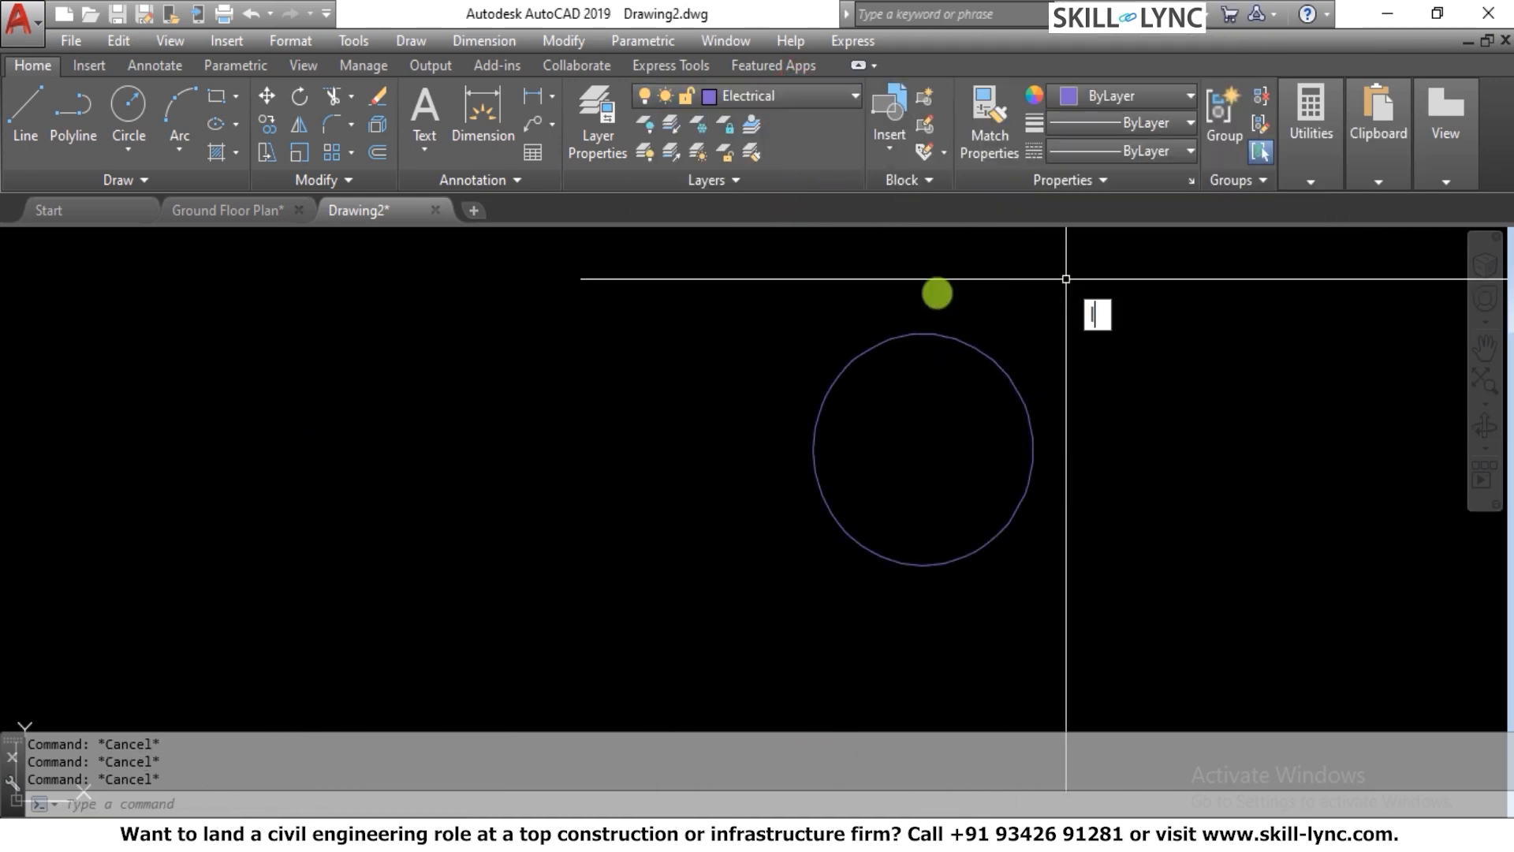
pyautogui.write('L')
pyautogui.press('Return')
pyautogui.write('quad')
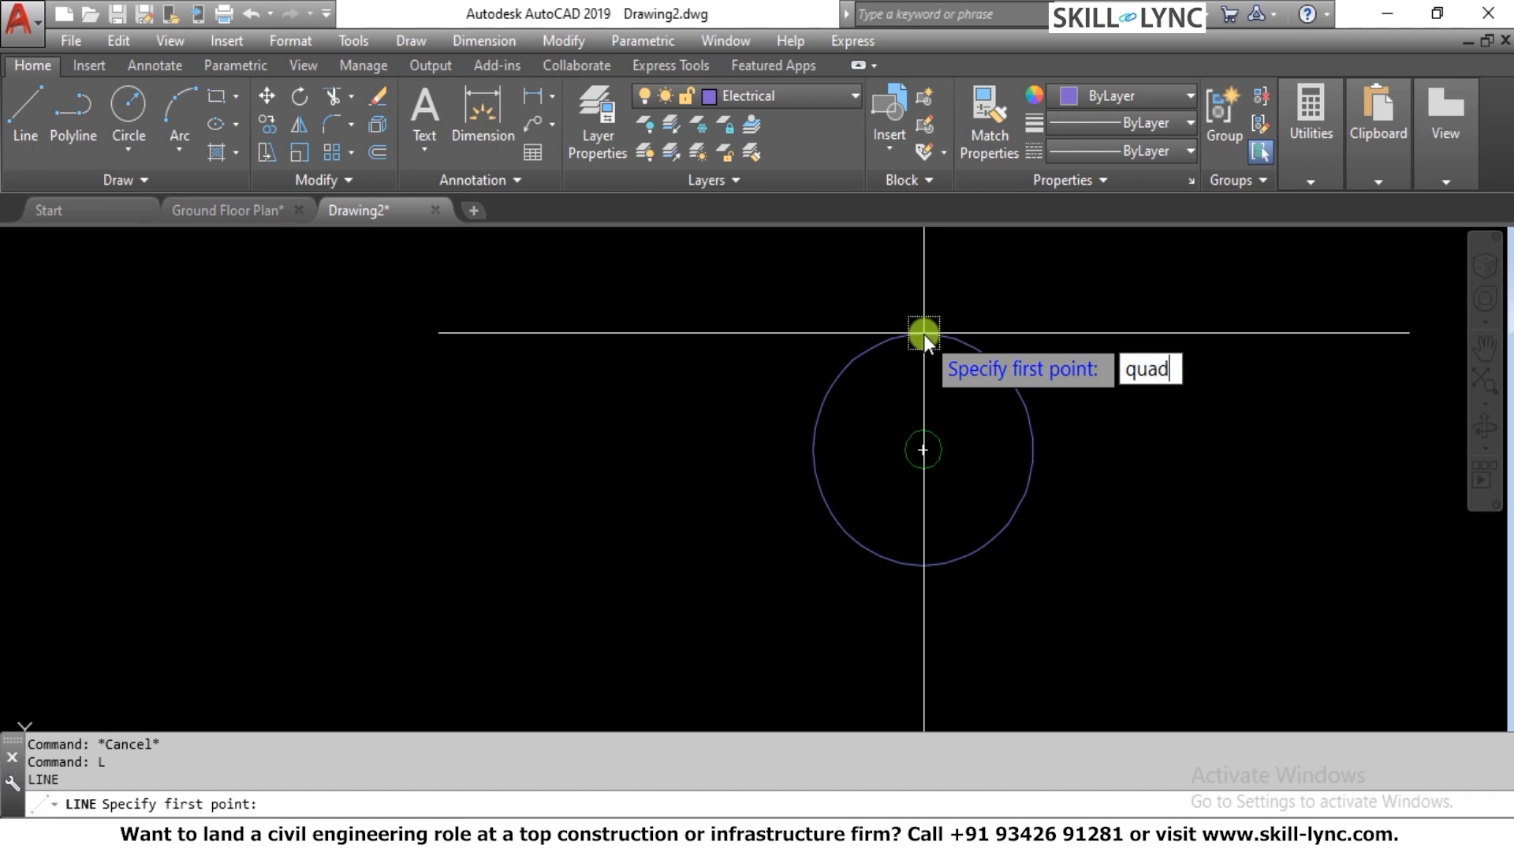
pyautogui.press('Return')
pyautogui.click(924, 335)
pyautogui.click(924, 436)
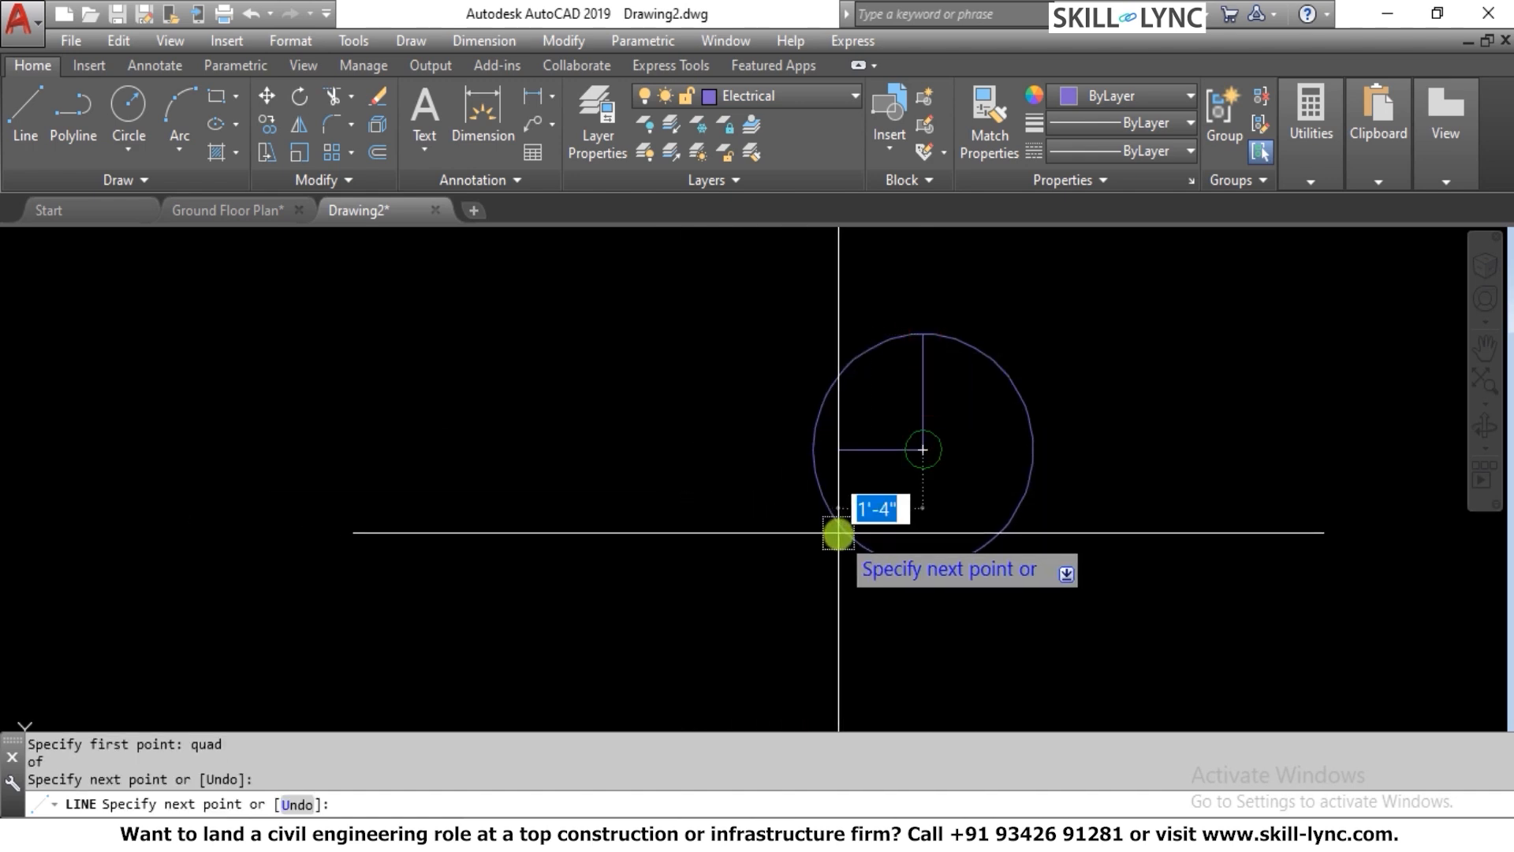
pyautogui.write('nea')
pyautogui.press('Return')
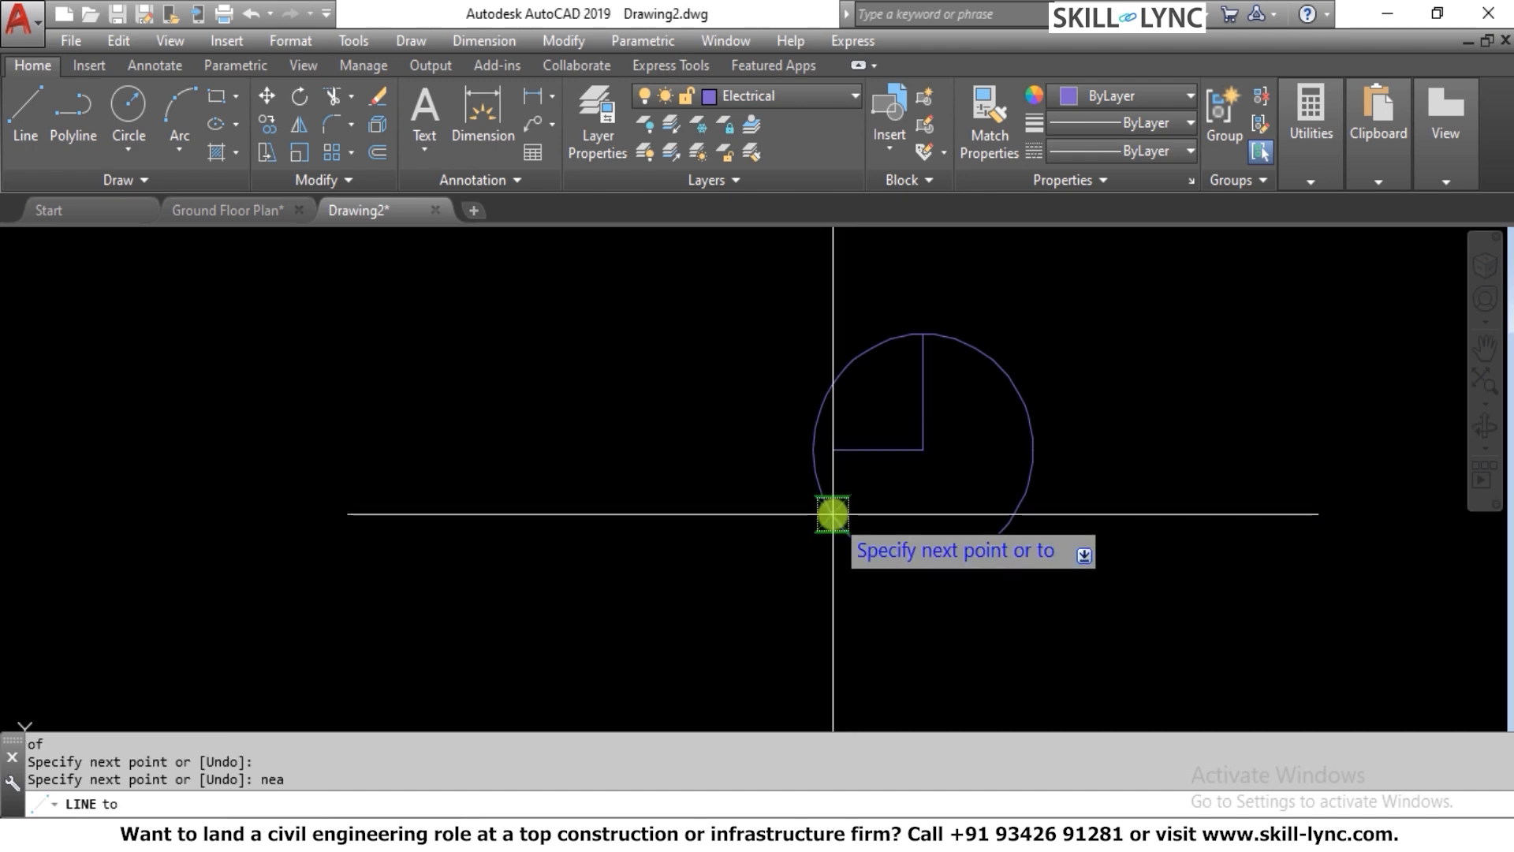
pyautogui.click(829, 514)
pyautogui.press('Escape')
pyautogui.press('Escape')
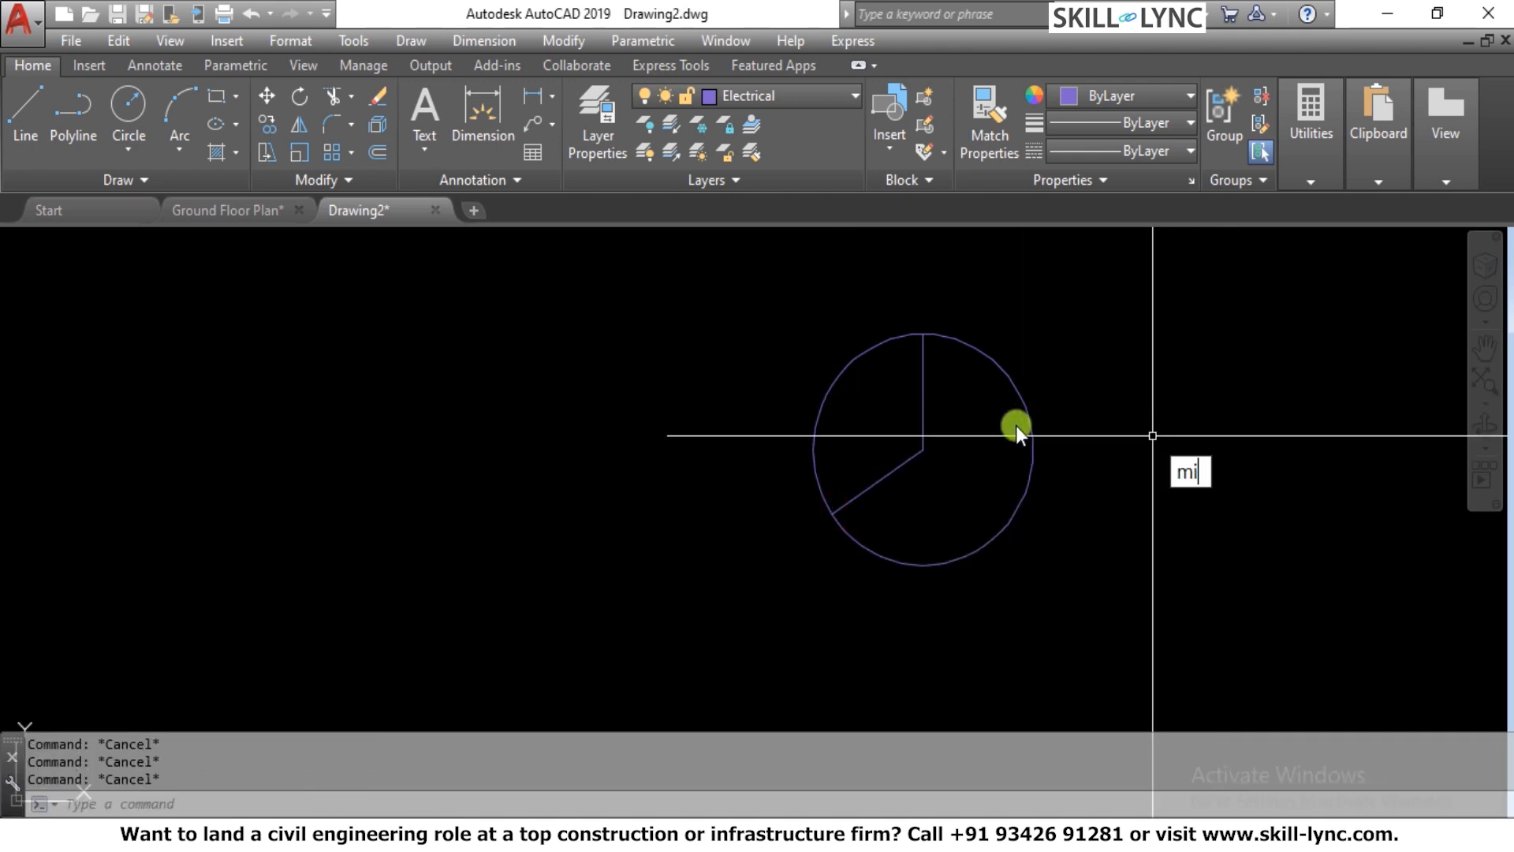
# Mirror the slanted line about the vertical axis through the circle's center, keeping the source line
pyautogui.write('mi')
pyautogui.press('Return')
pyautogui.click(936, 493)
pyautogui.click(867, 462)
pyautogui.press('Return')
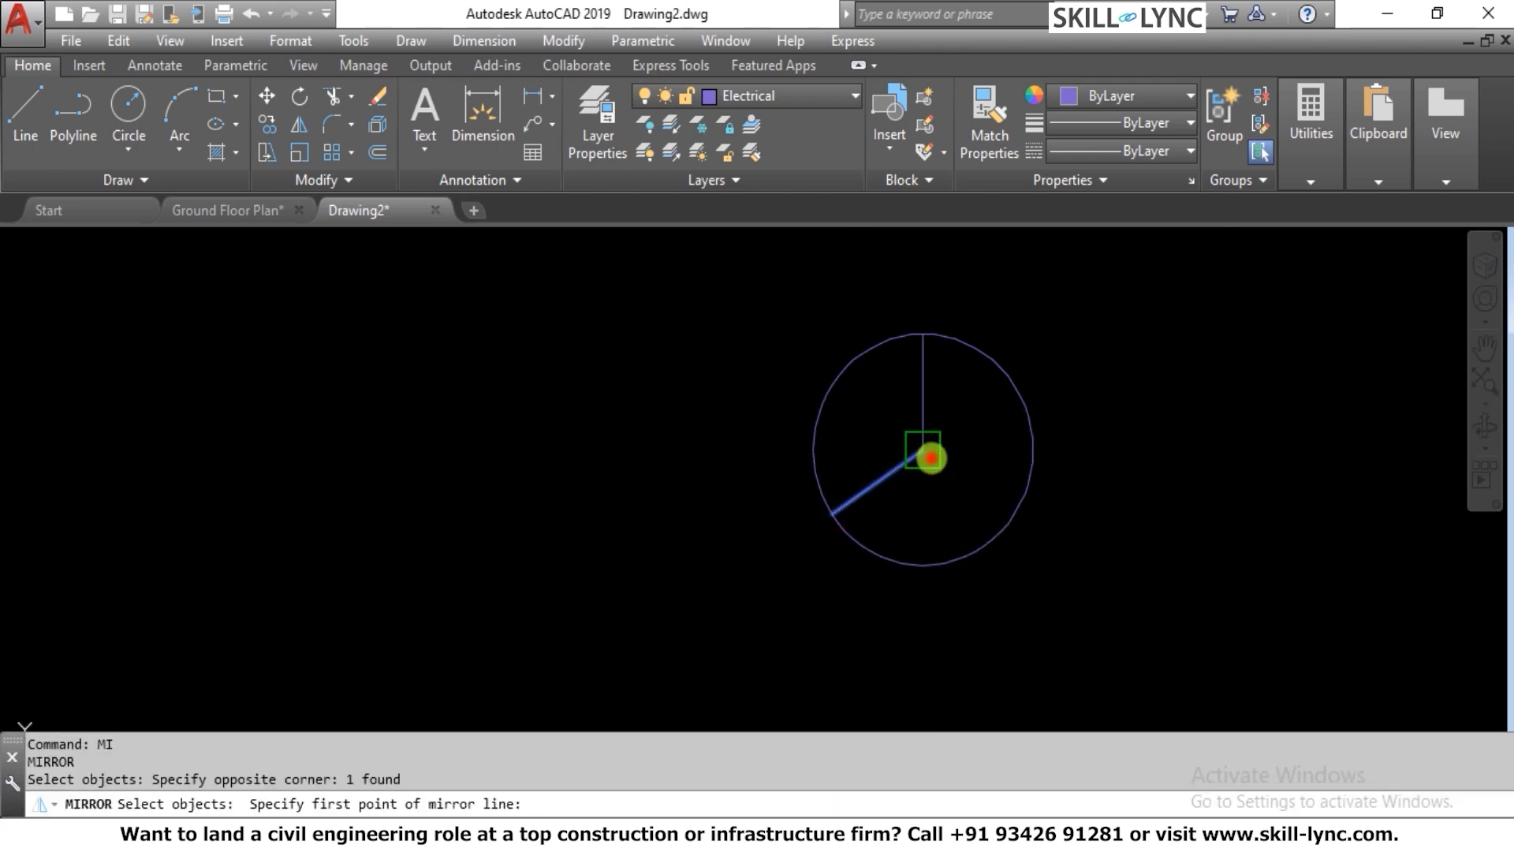
pyautogui.click(931, 459)
pyautogui.click(928, 331)
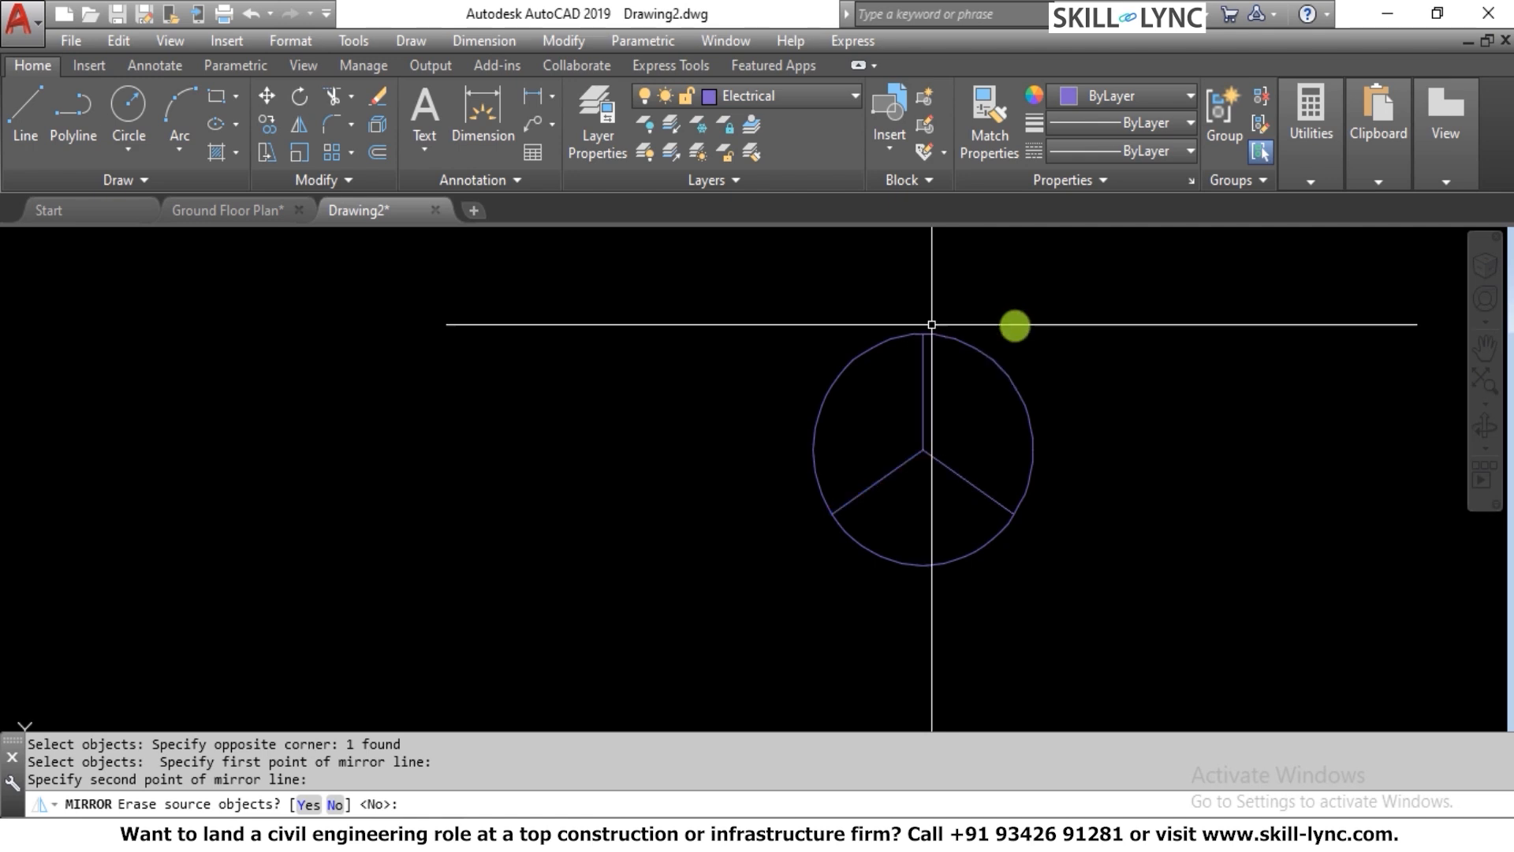
pyautogui.write('n')
pyautogui.press('Return')
pyautogui.press('Escape')
pyautogui.press('Escape')
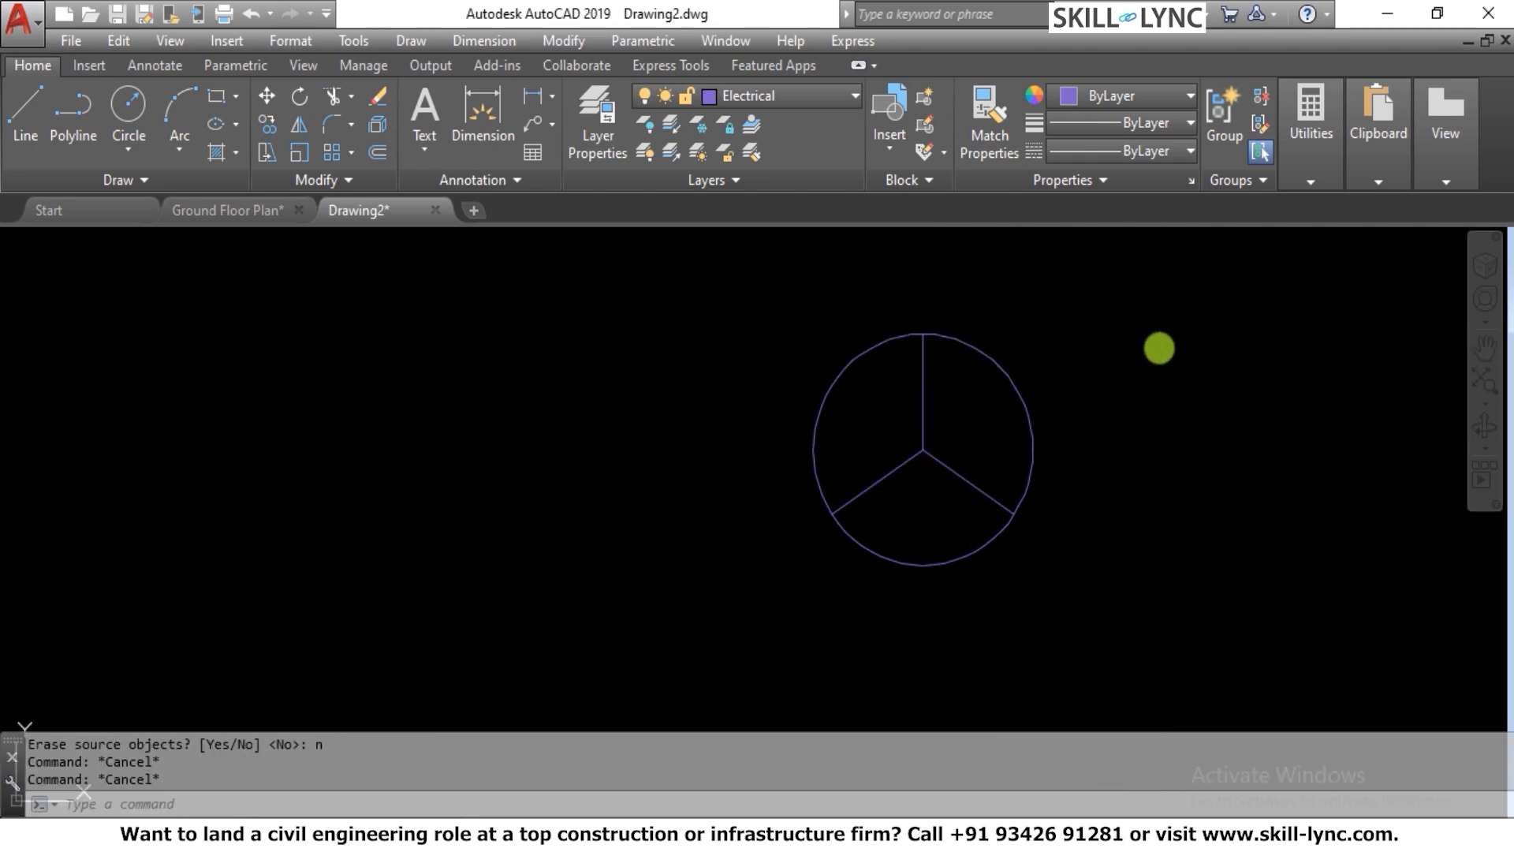
# Define the circle and its three spokes as a block named Fan with its base point at the circle's center
pyautogui.write('b')
pyautogui.press('Return')
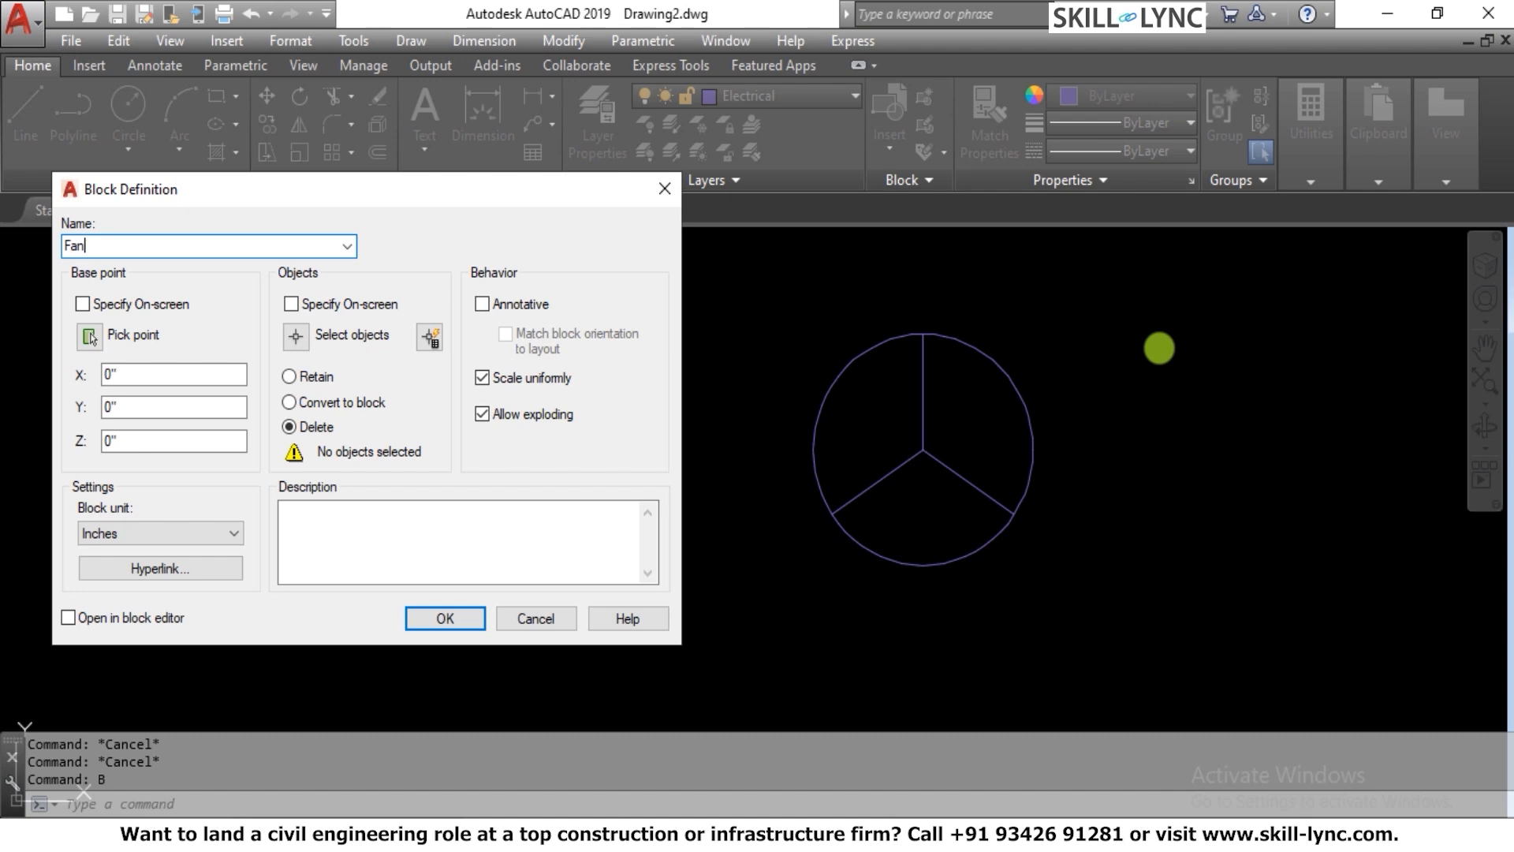
pyautogui.click(309, 334)
pyautogui.click(698, 294)
pyautogui.click(1104, 605)
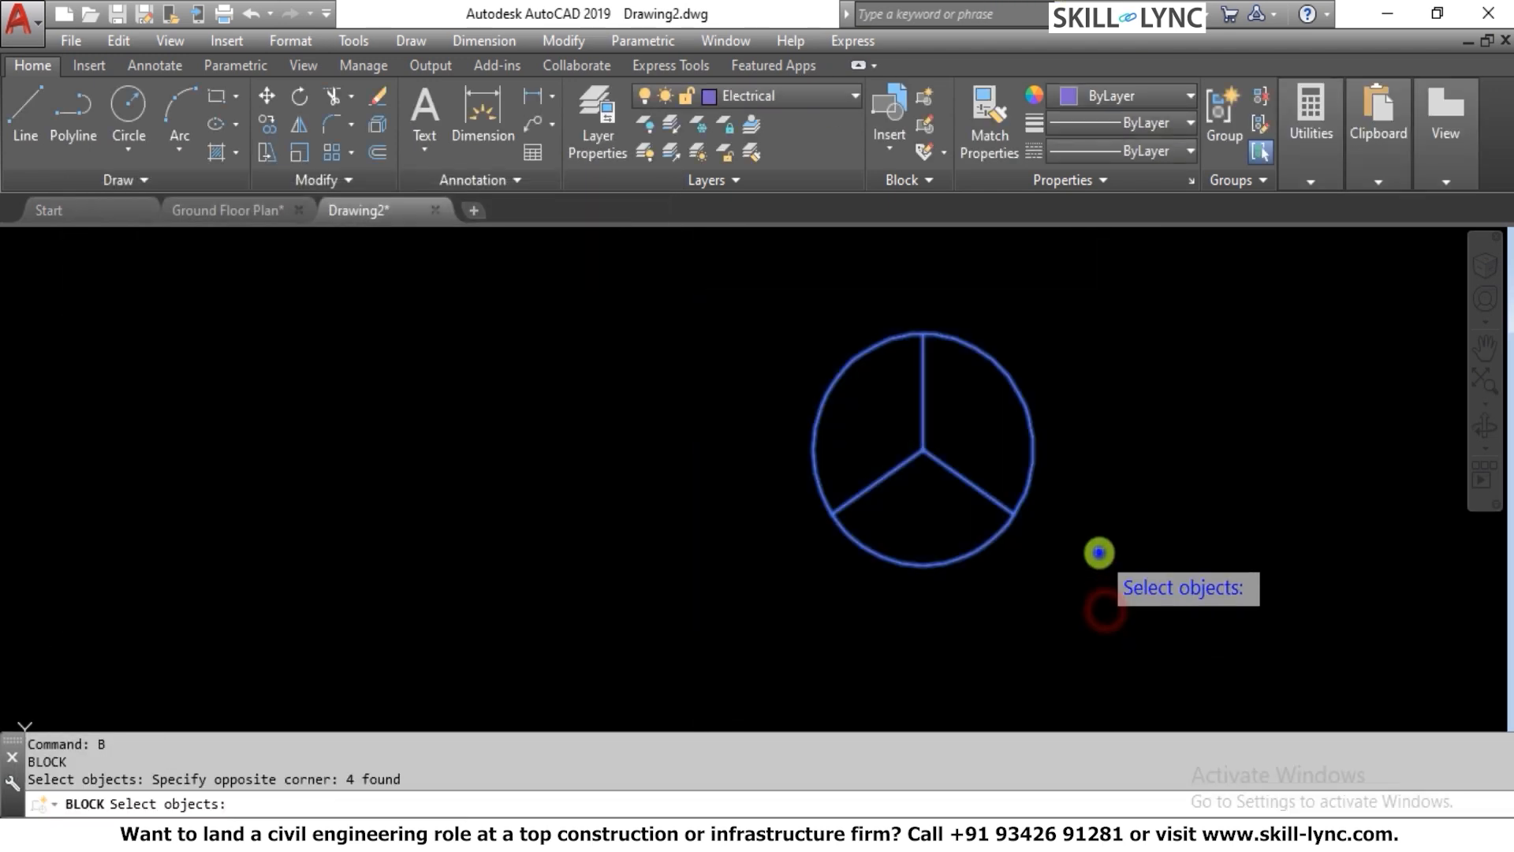
pyautogui.press('Return')
pyautogui.click(87, 337)
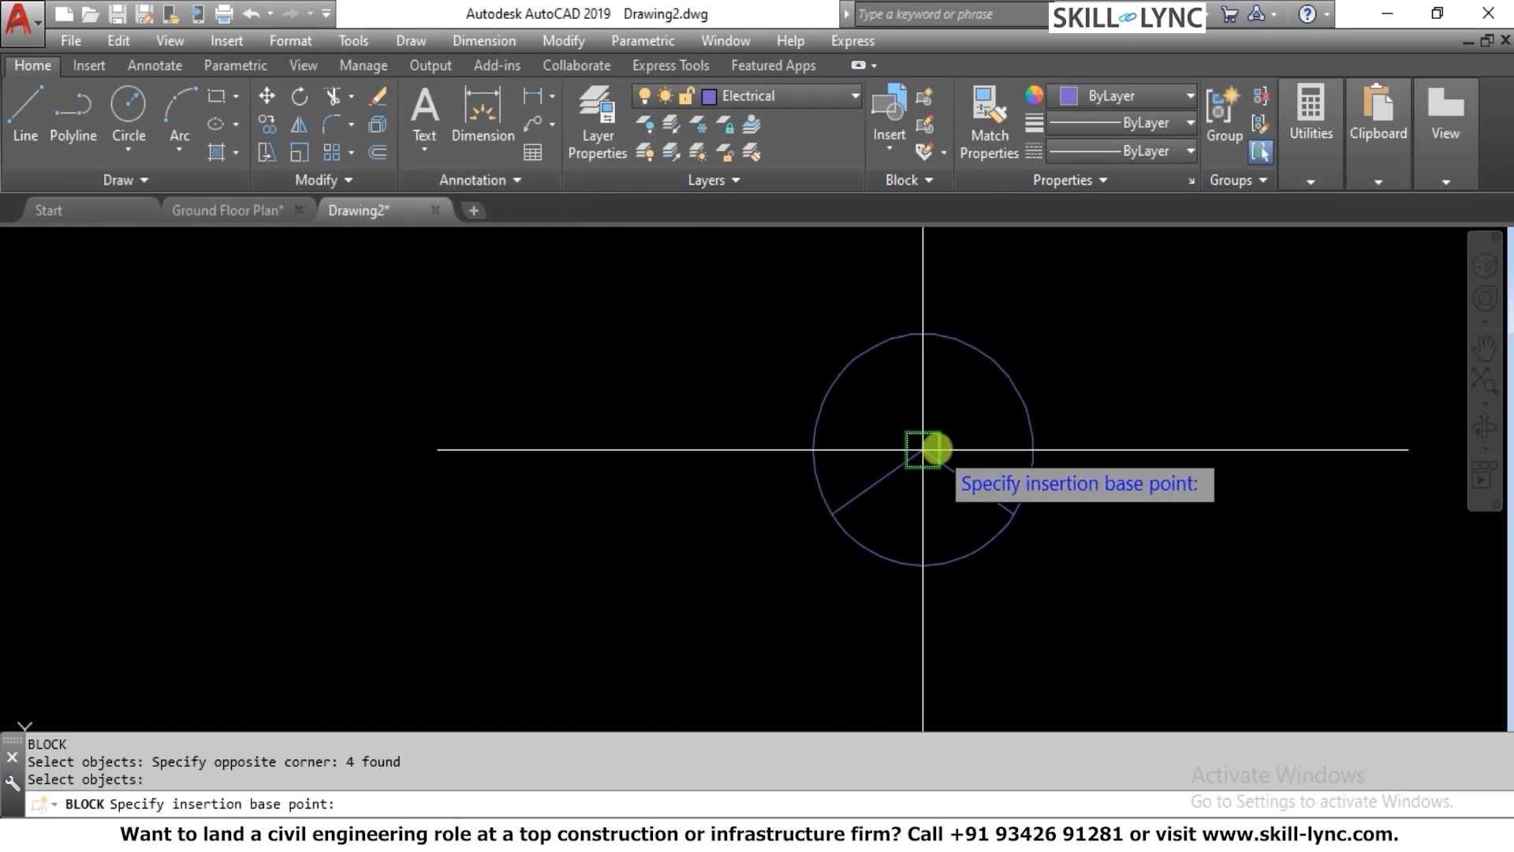
pyautogui.click(922, 449)
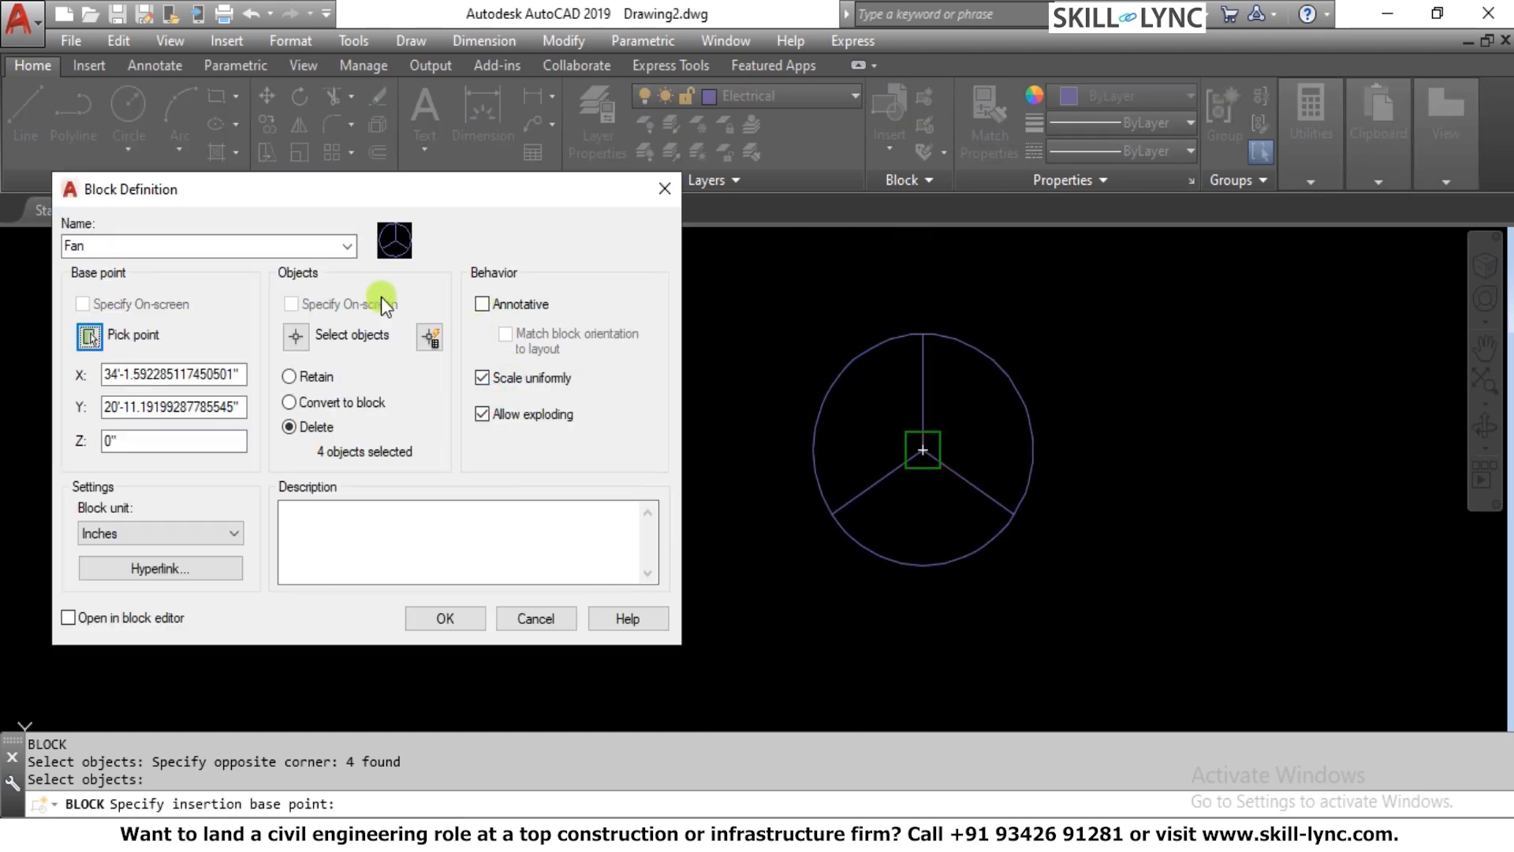
pyautogui.click(446, 618)
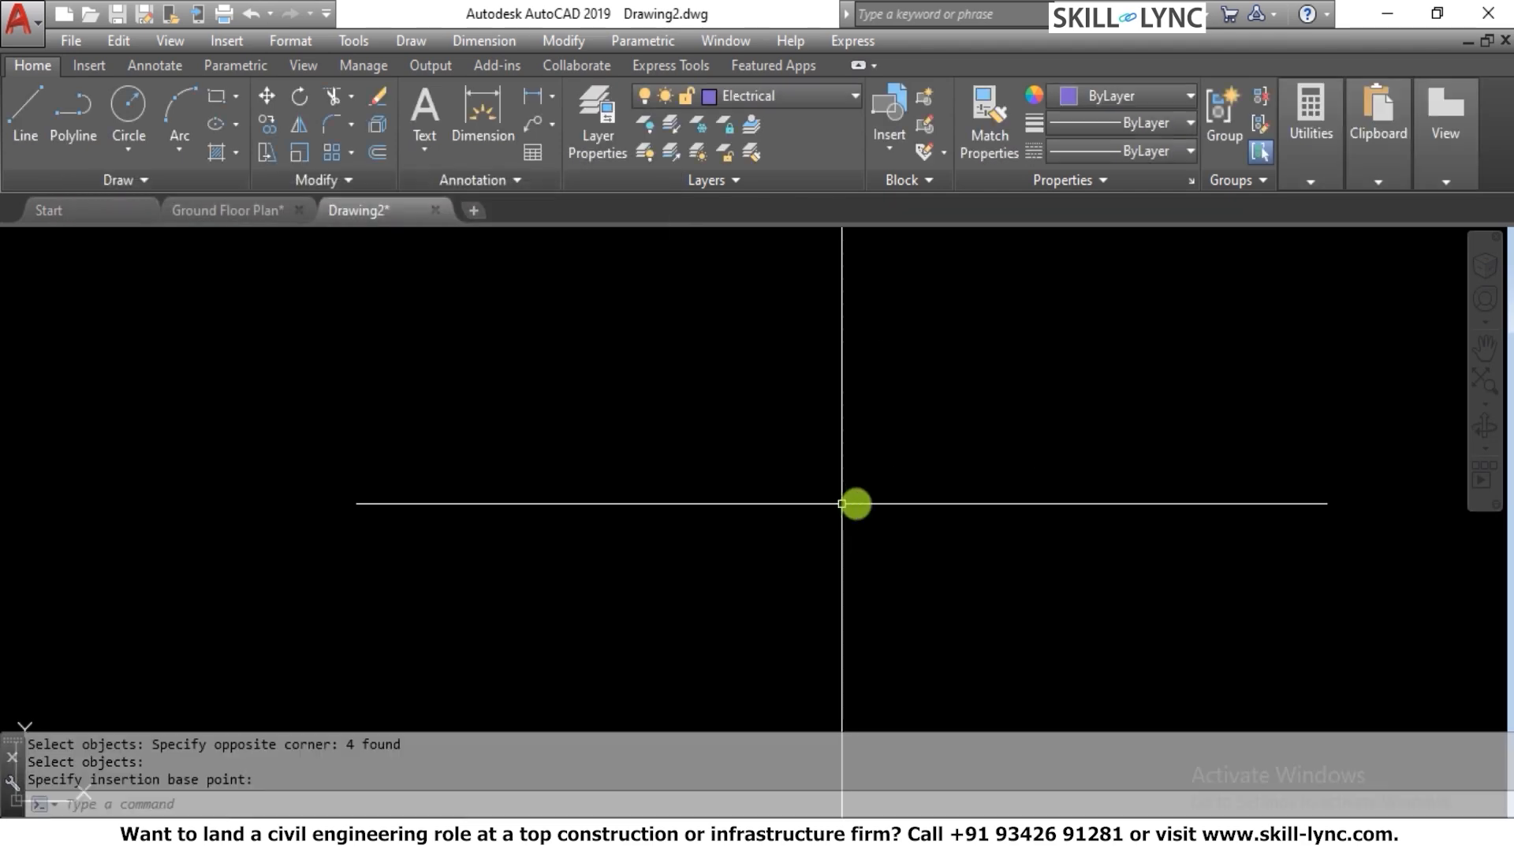
# Insert the Fan block in the middle of the room with the window, rotated 90°
pyautogui.scroll(-5, 854, 500)
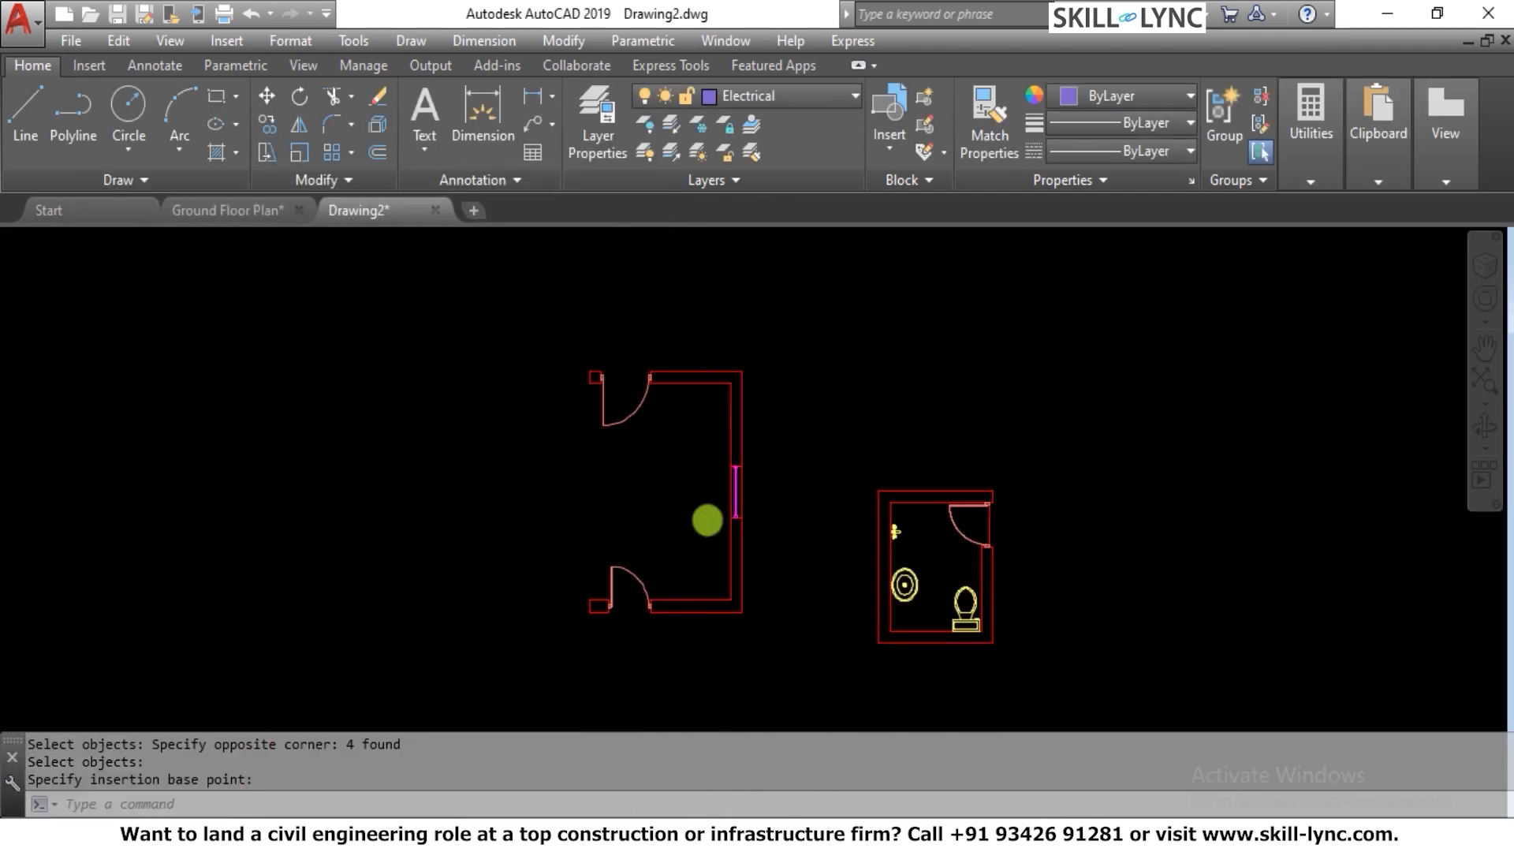
pyautogui.press('Escape')
pyautogui.press('Escape')
pyautogui.scroll(4, 697, 503)
pyautogui.click(694, 498)
pyautogui.write('i')
pyautogui.press('Return')
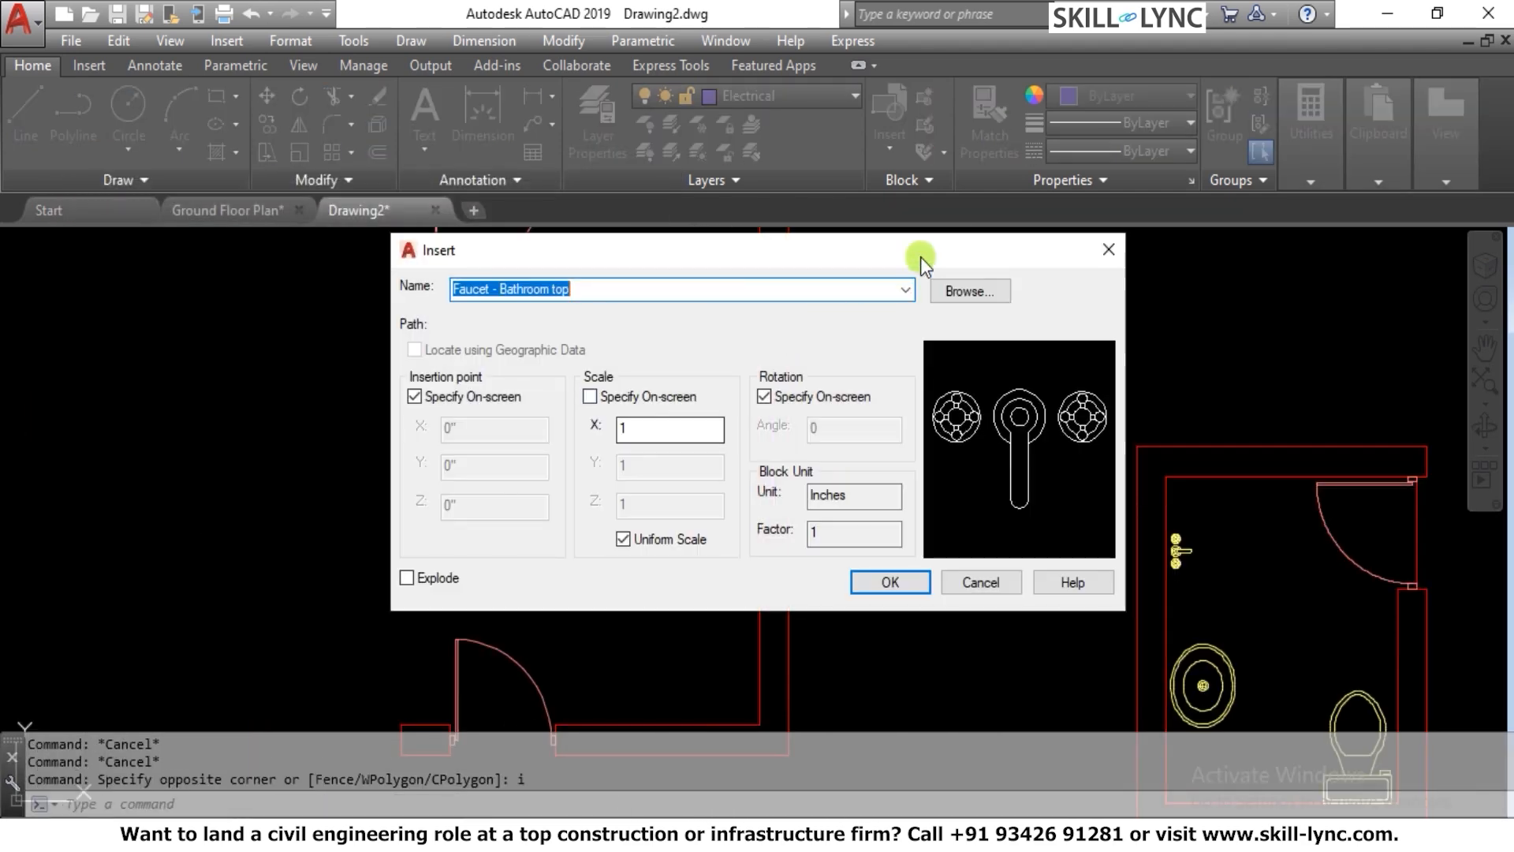
pyautogui.click(905, 292)
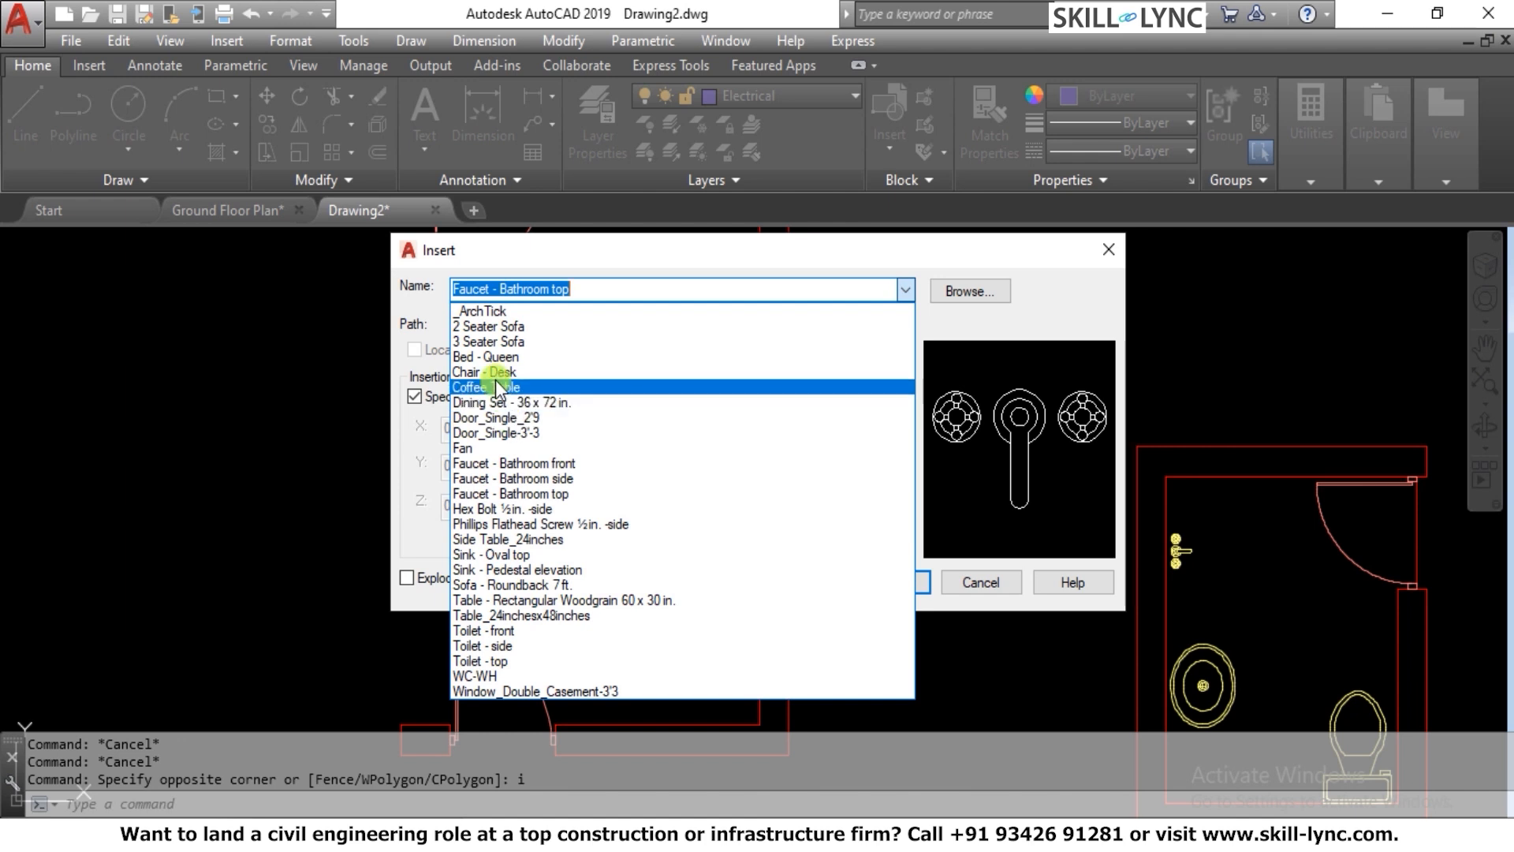
pyautogui.click(509, 448)
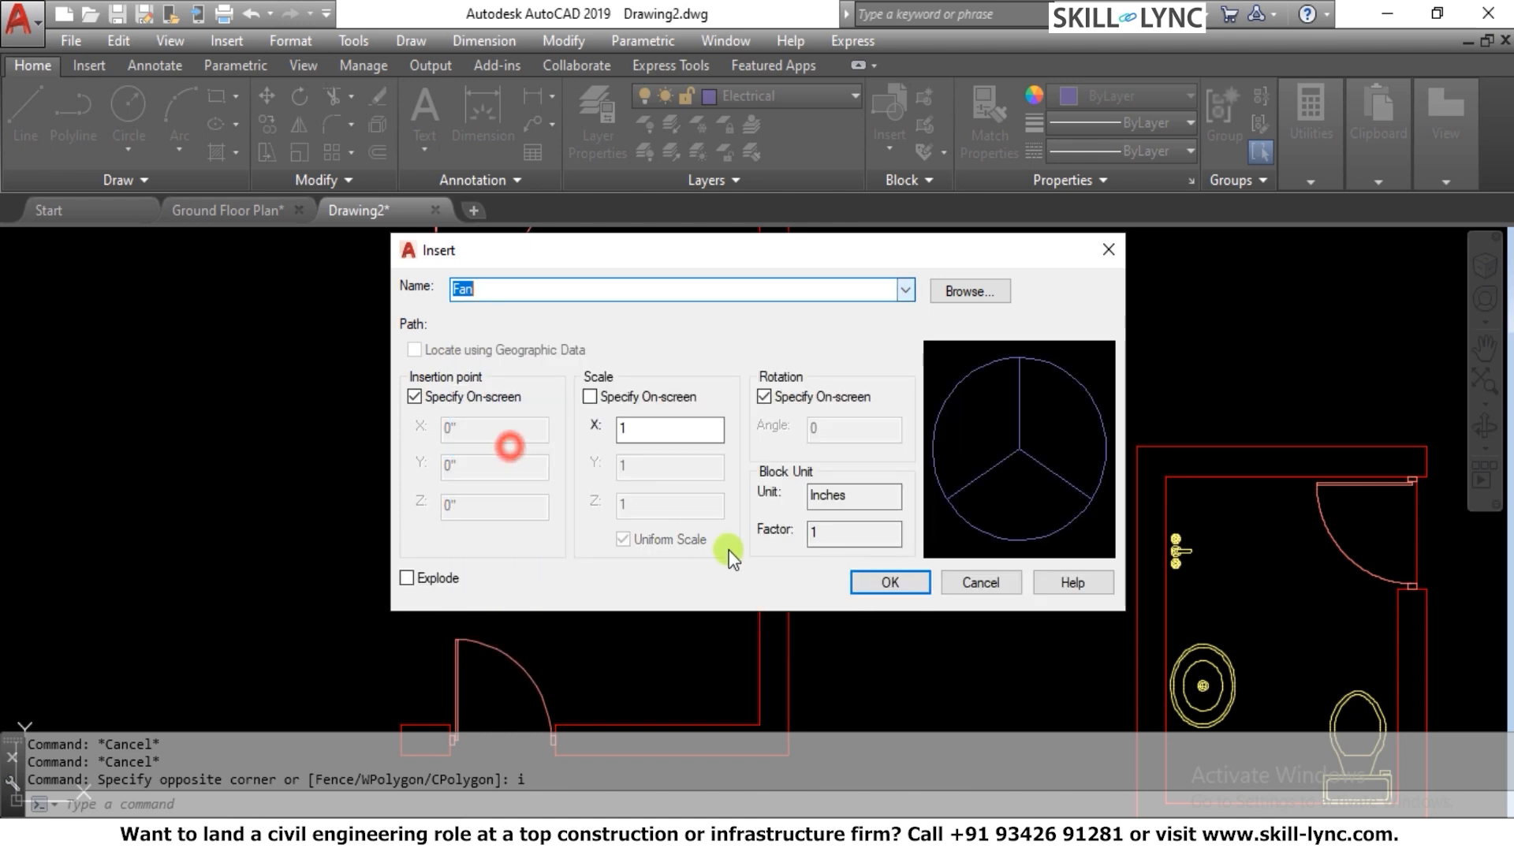
pyautogui.click(871, 583)
pyautogui.scroll(2, 513, 453)
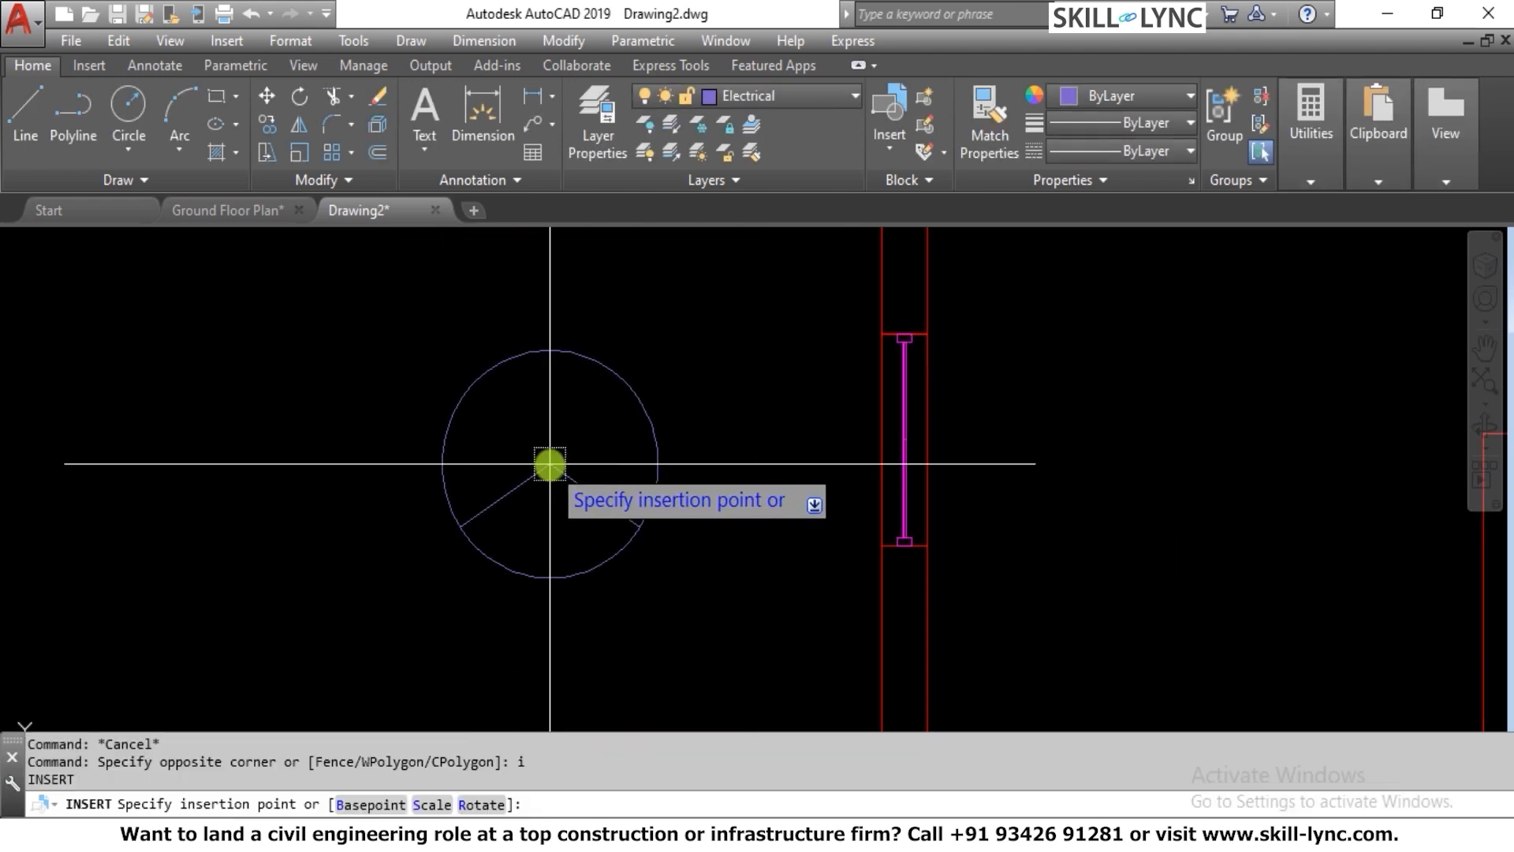
pyautogui.click(573, 485)
pyautogui.scroll(-5, 652, 433)
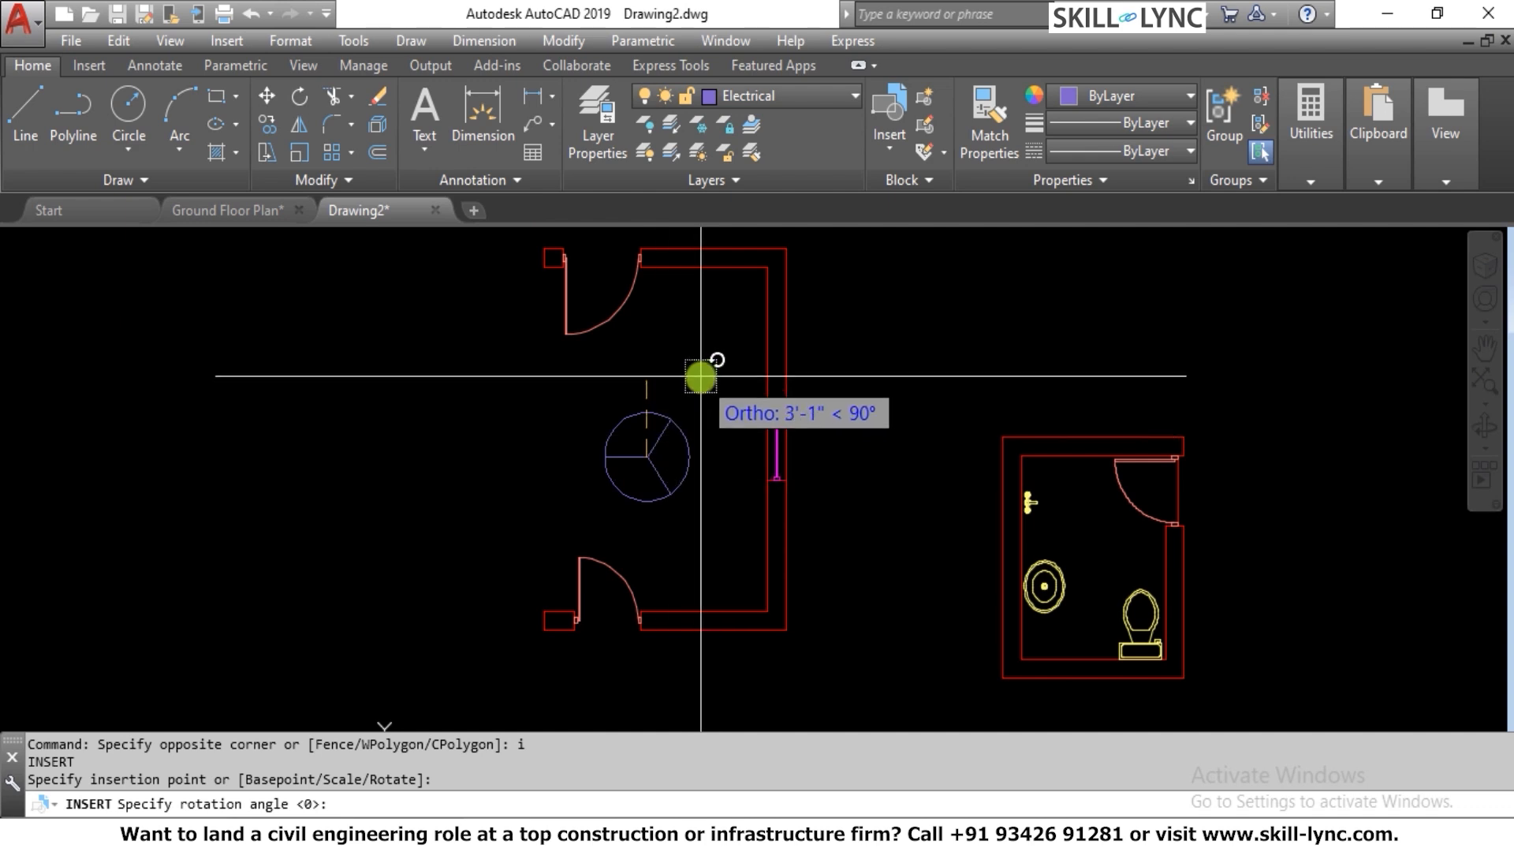
pyautogui.click(782, 377)
# Draw a circle with a diameter of 10 in the empty area just outside the windowed wall
pyautogui.scroll(-2, 783, 380)
pyautogui.scroll(-2, 886, 372)
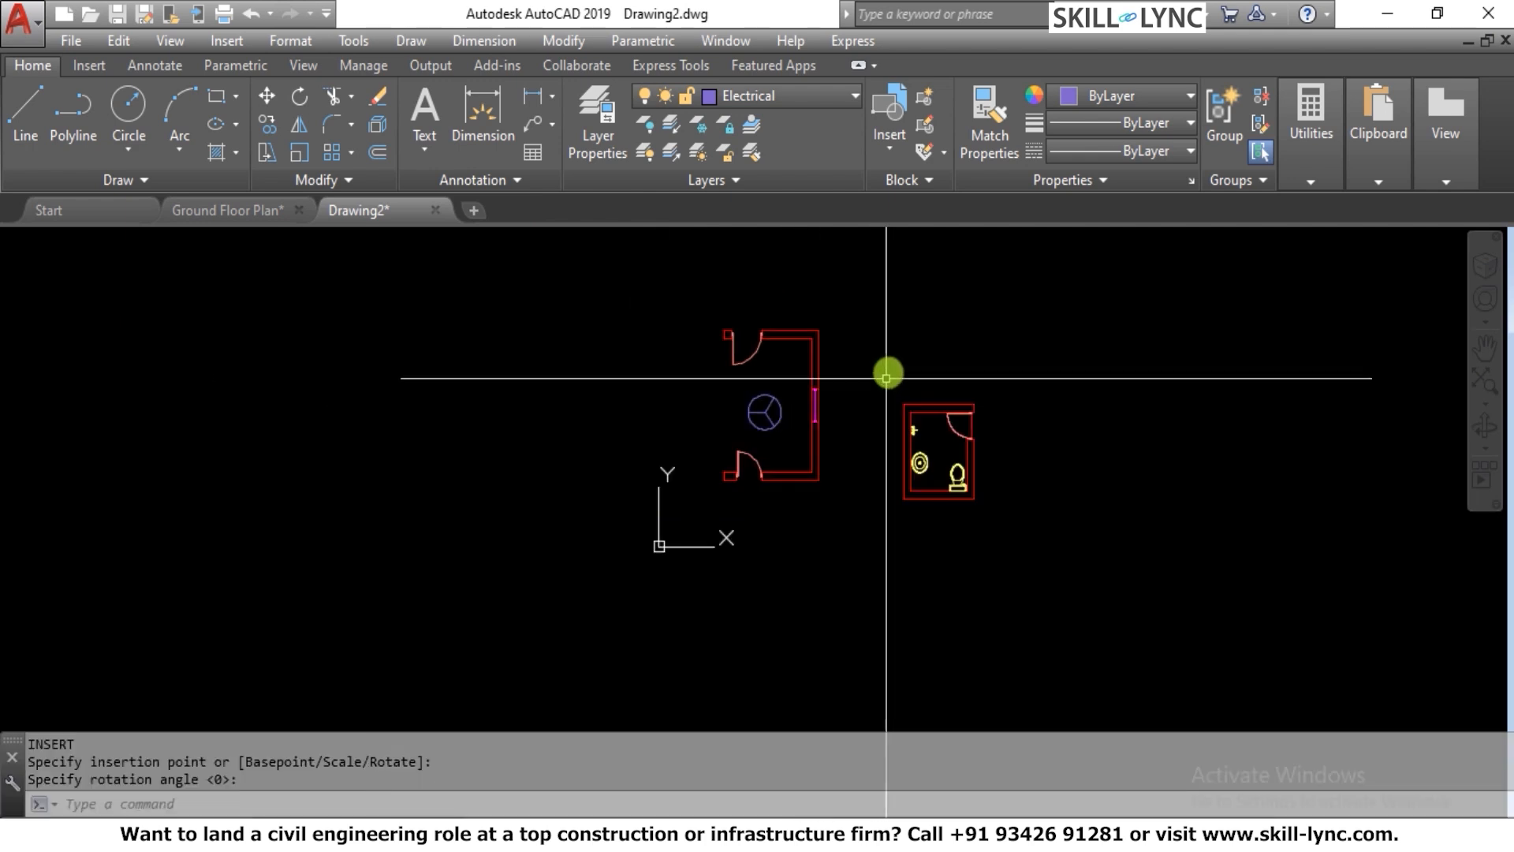
pyautogui.scroll(4, 883, 365)
pyautogui.scroll(4, 620, 288)
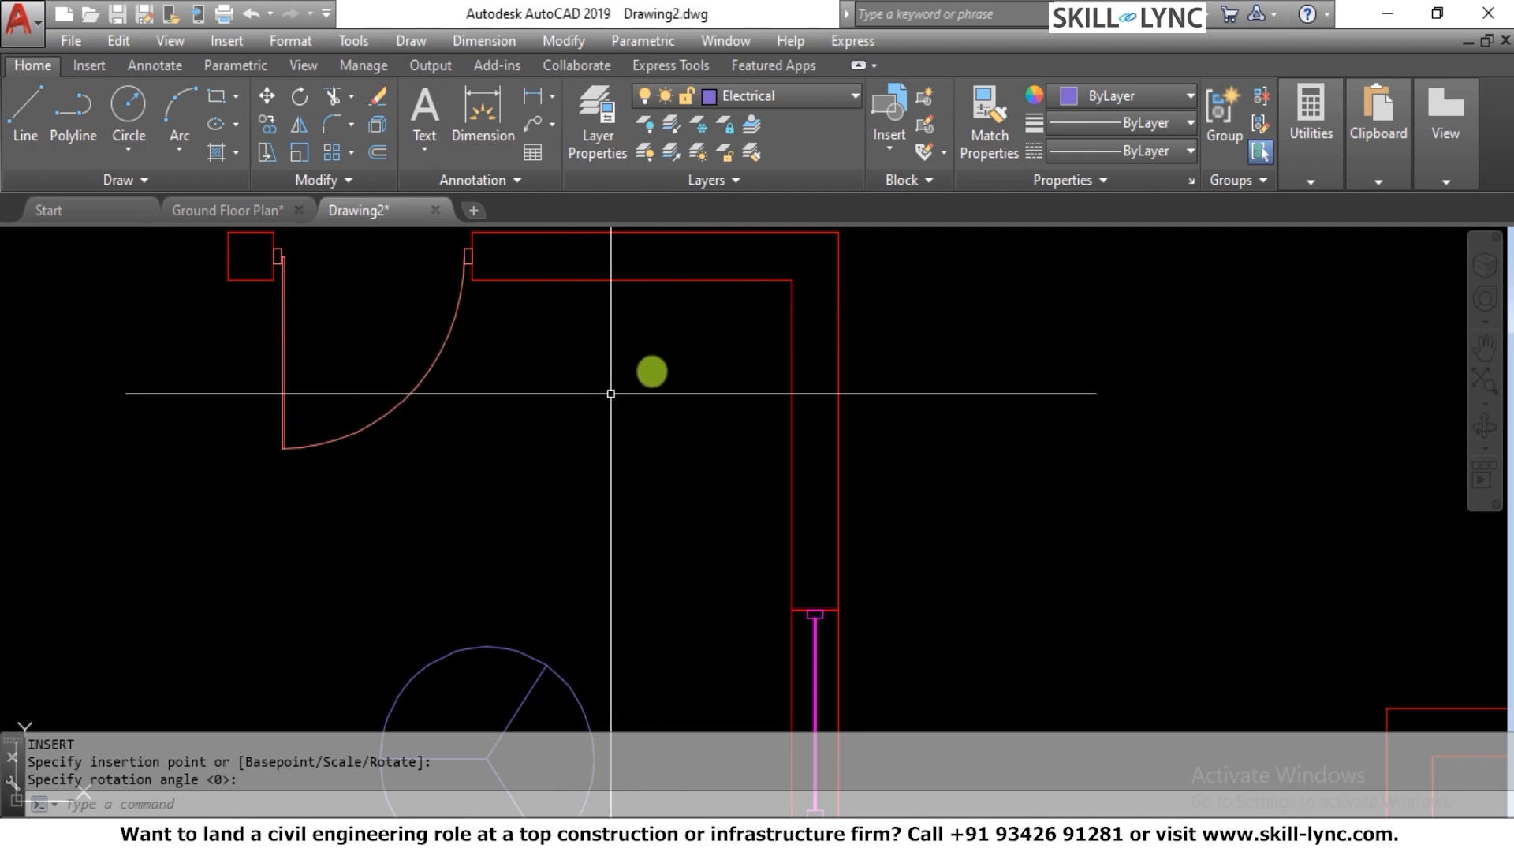
pyautogui.write('c')
pyautogui.press('Return')
pyautogui.click(967, 394)
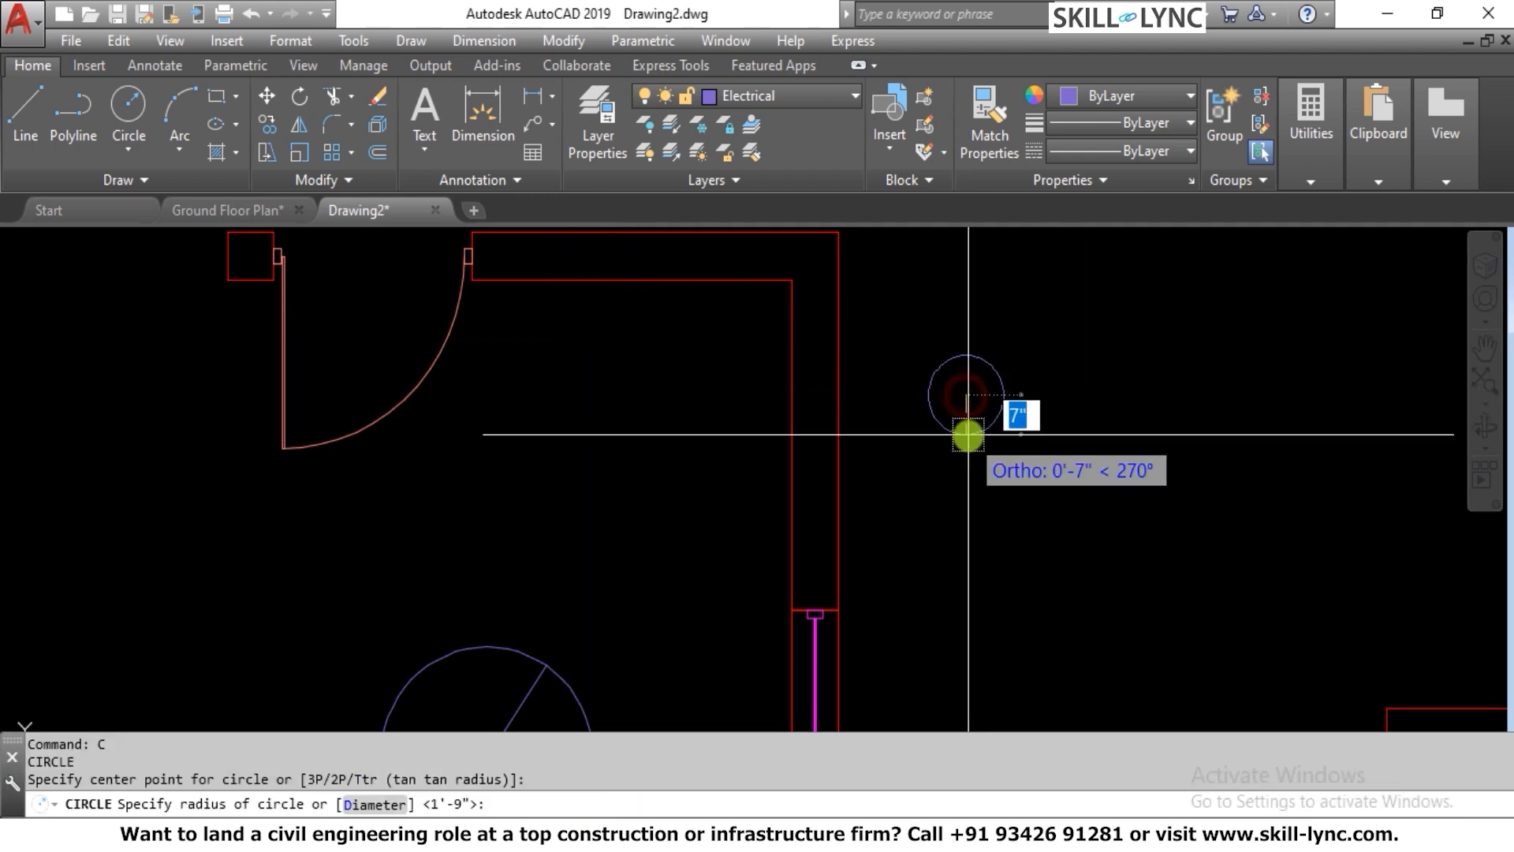
pyautogui.write('d')
pyautogui.press('Return')
pyautogui.write('10')
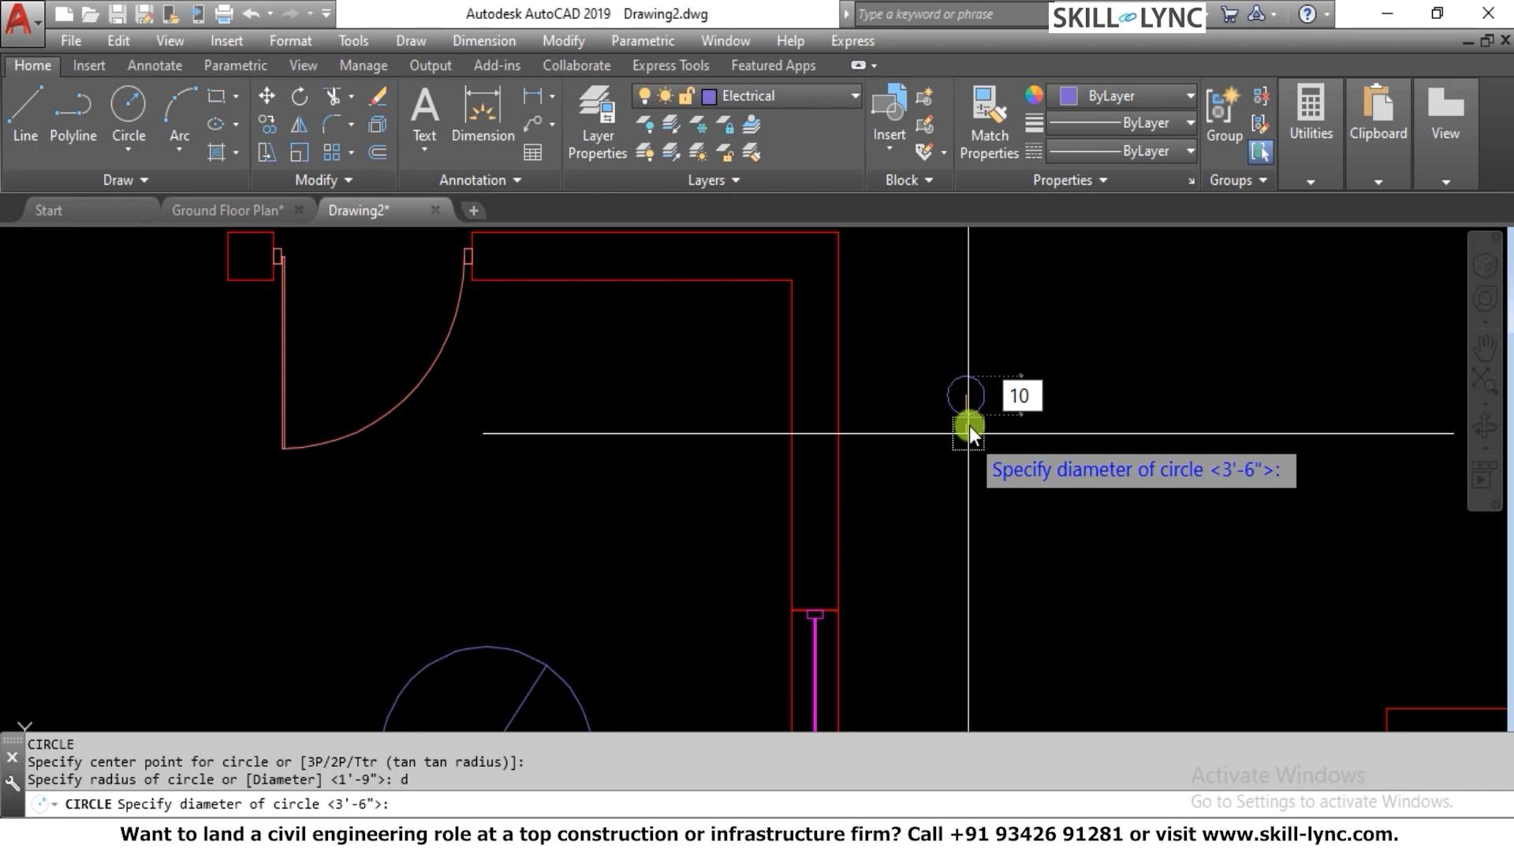
pyautogui.press('Return')
# Offset the small circle inward by 1
pyautogui.scroll(4, 1017, 399)
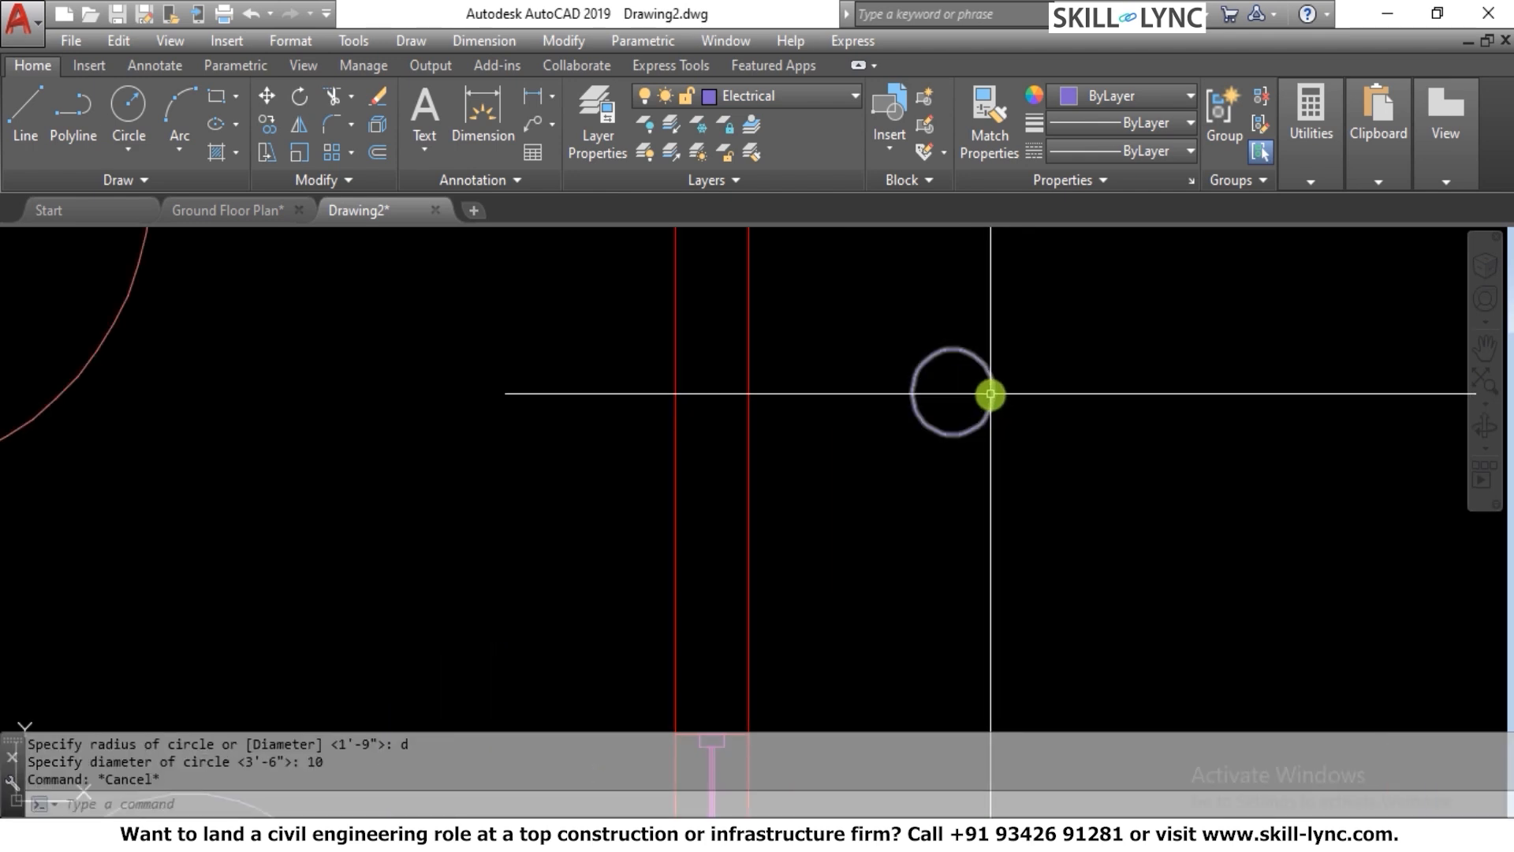
pyautogui.write('o')
pyautogui.press('Return')
pyautogui.write('1')
pyautogui.press('Return')
pyautogui.scroll(2, 952, 391)
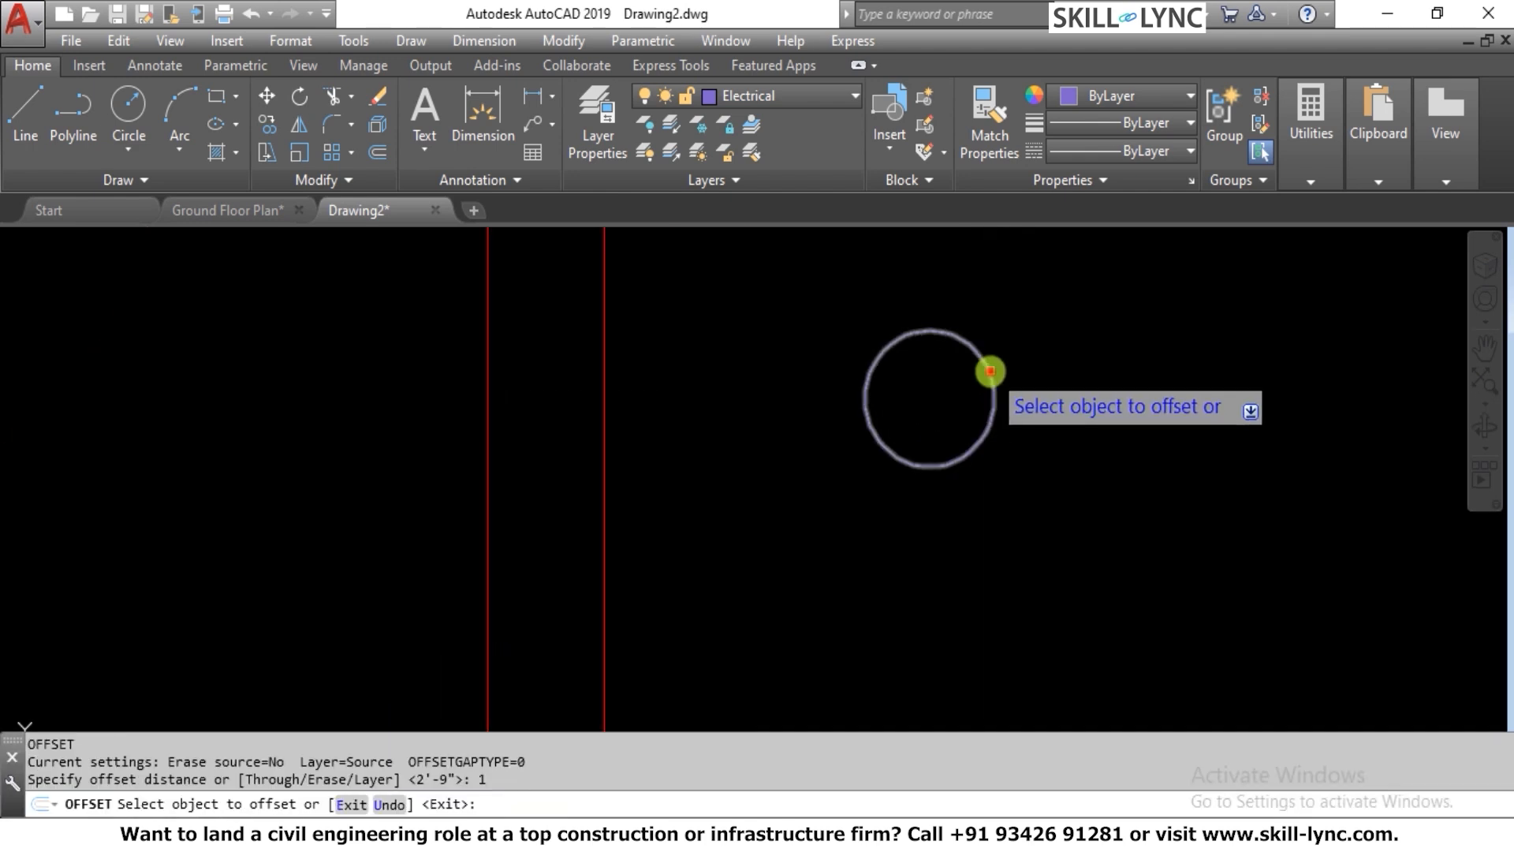
pyautogui.click(987, 370)
pyautogui.click(984, 366)
pyautogui.press('Escape')
pyautogui.press('Escape')
pyautogui.press('Escape')
pyautogui.scroll(-5, 1018, 355)
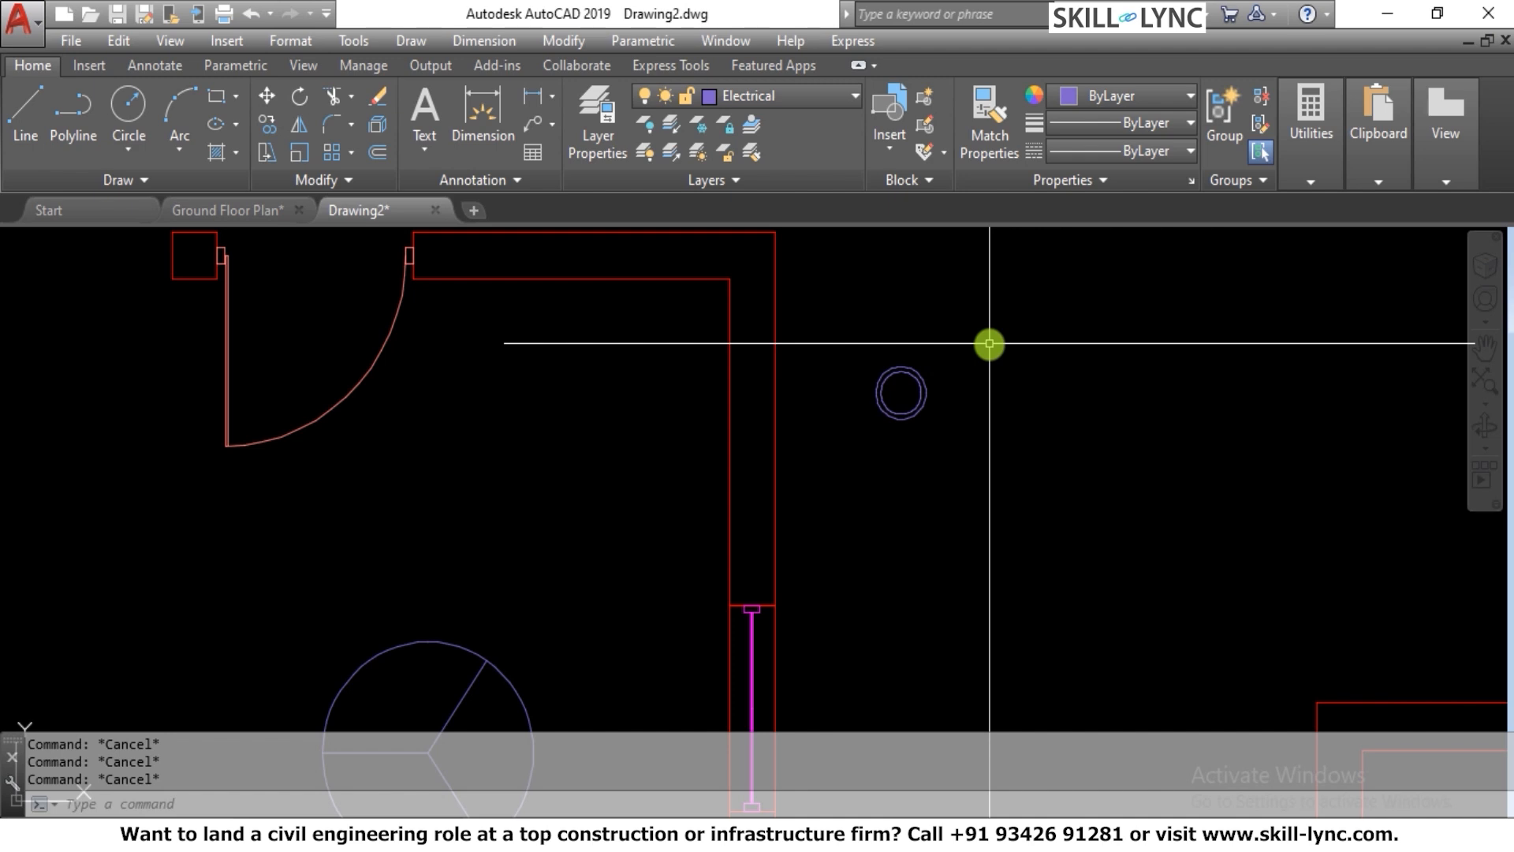
# Define the two concentric circles as a block named Concealed Lights with its base point at their center
pyautogui.write('b')
pyautogui.press('Return')
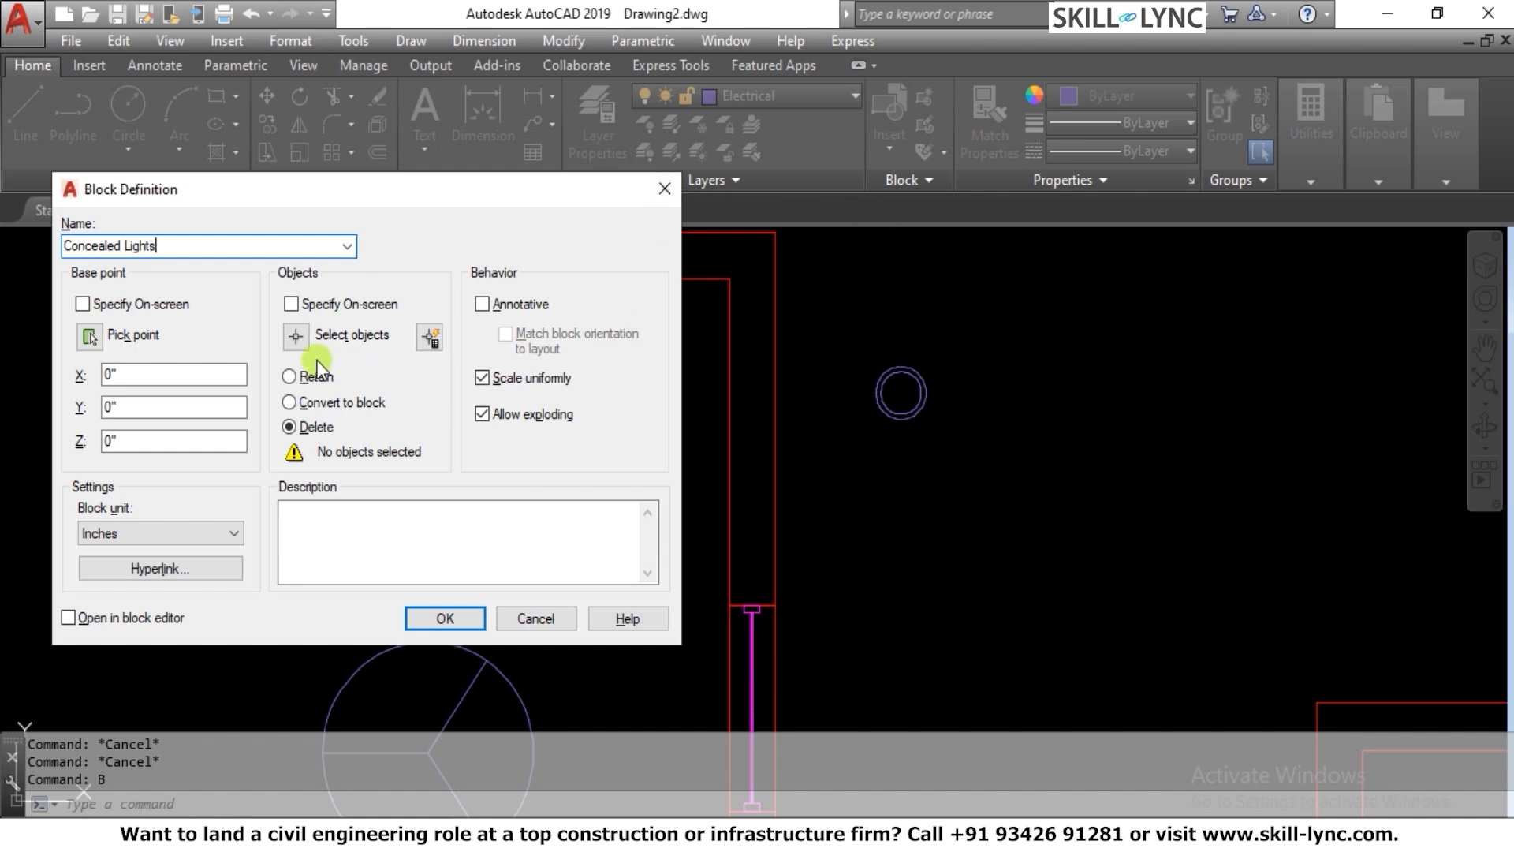
pyautogui.click(293, 336)
pyautogui.click(845, 321)
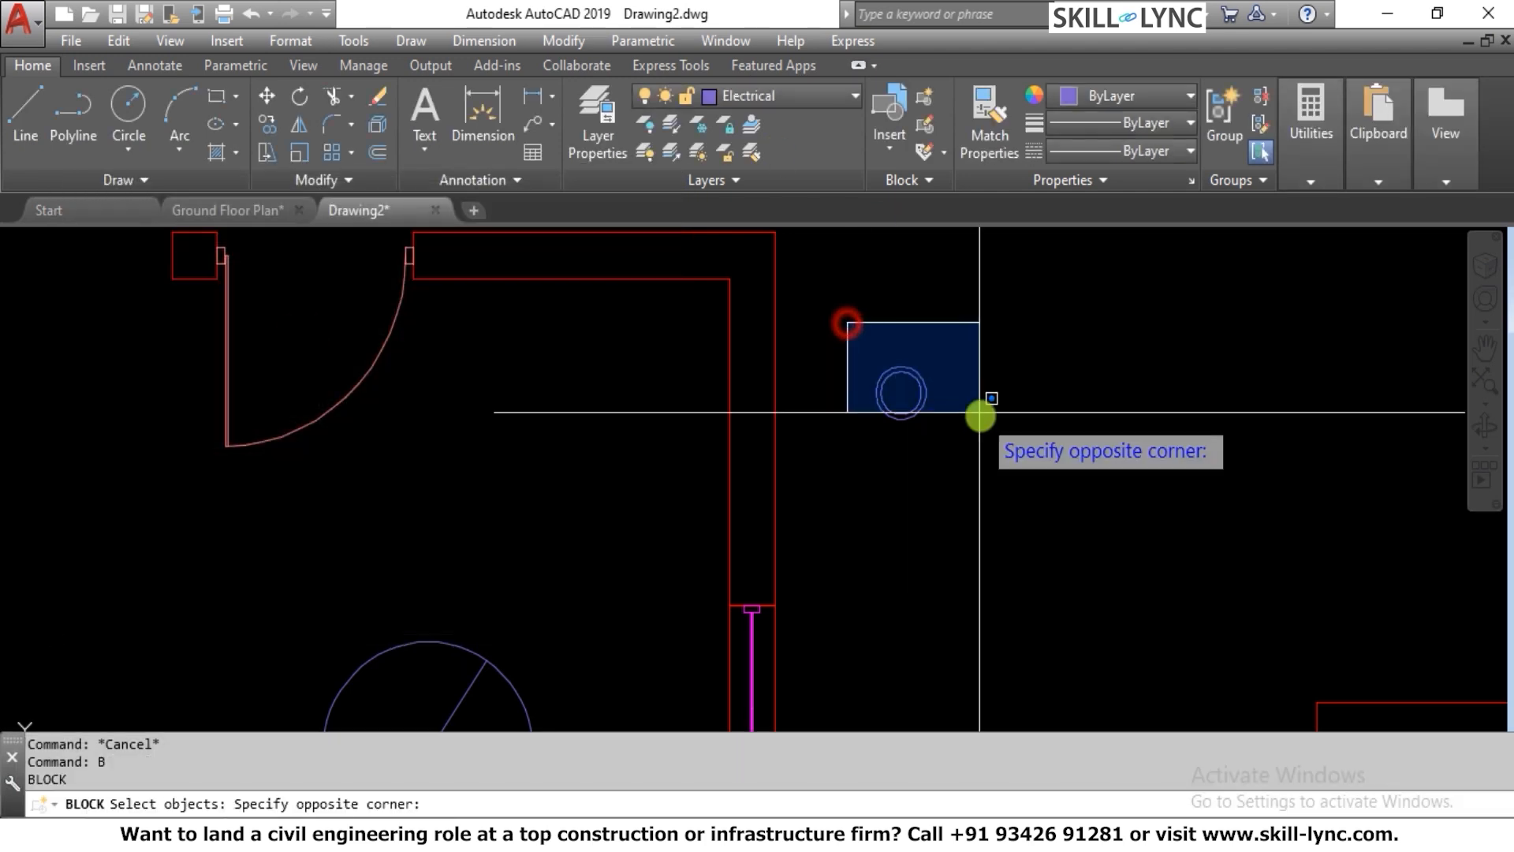
pyautogui.click(995, 424)
pyautogui.press('Return')
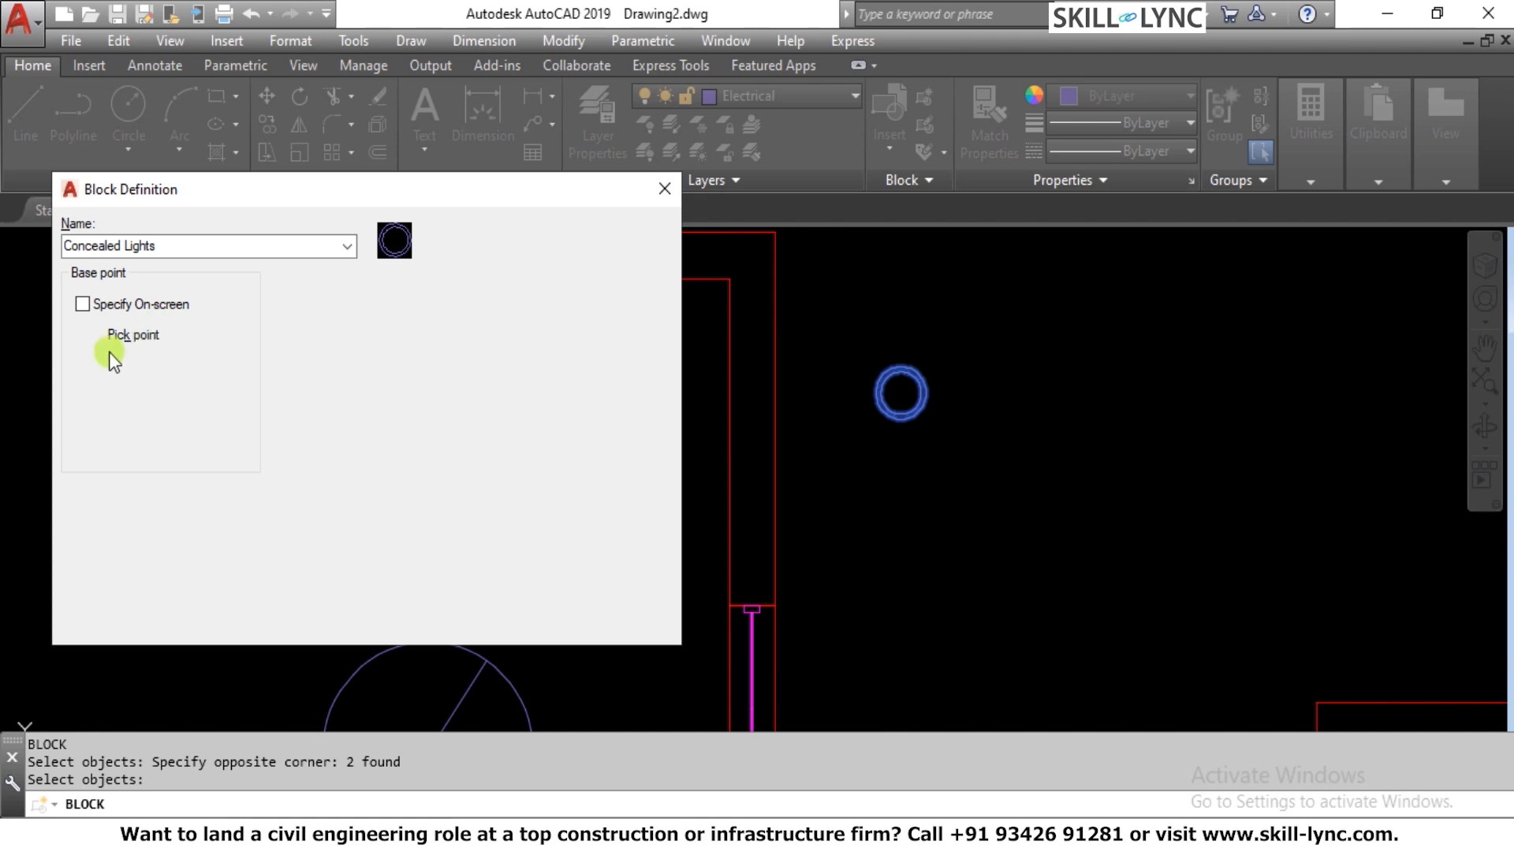
pyautogui.click(900, 392)
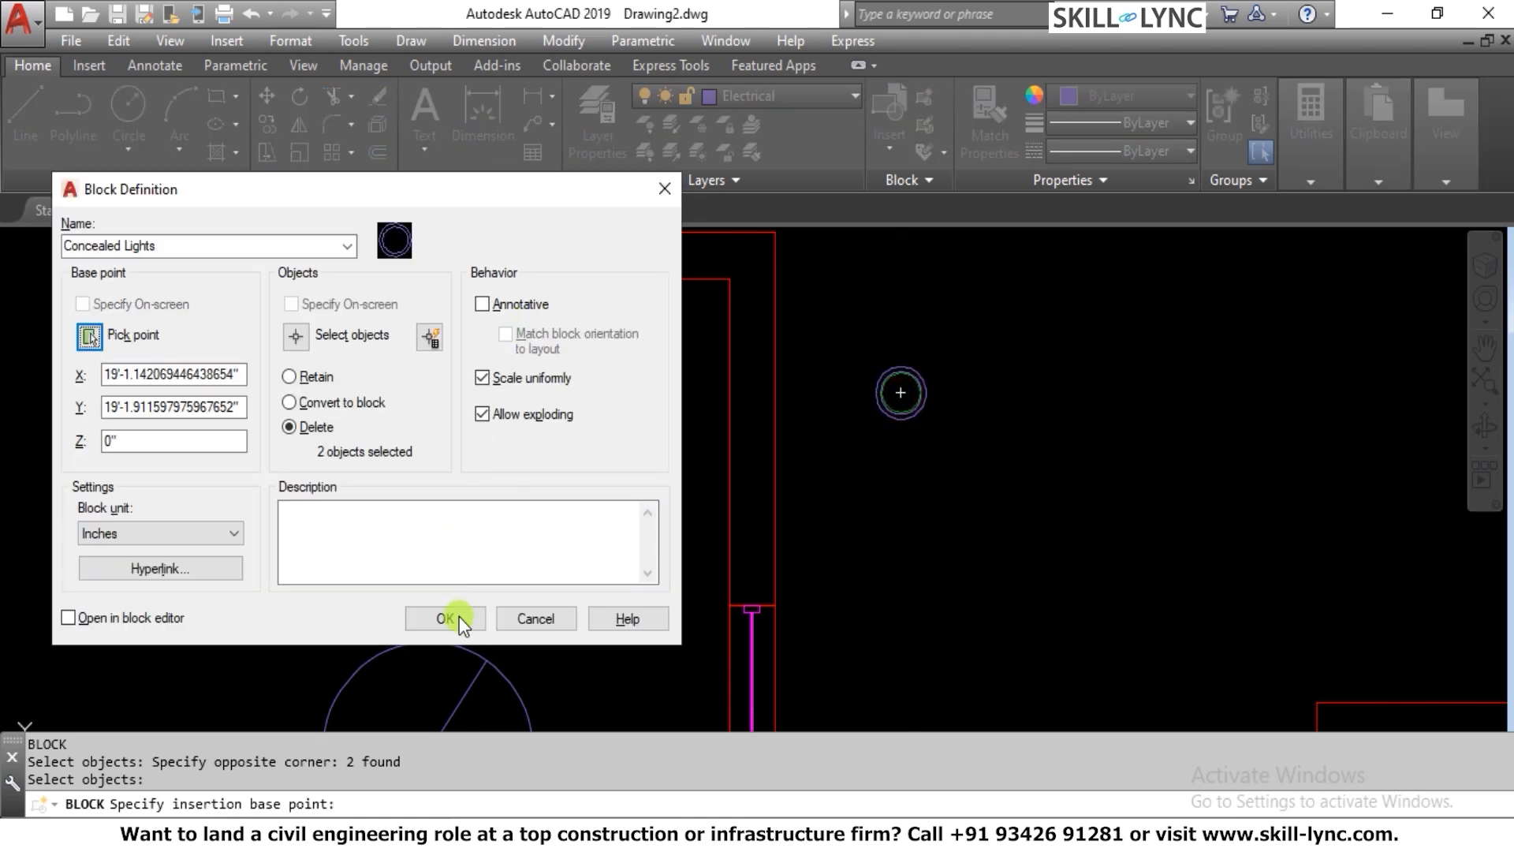
pyautogui.click(446, 618)
# Insert the Concealed Lights block at scale 1 just inside the upper wall, beside the upper door of the room with the window
pyautogui.scroll(-3, 978, 457)
pyautogui.press('Escape')
pyautogui.press('Escape')
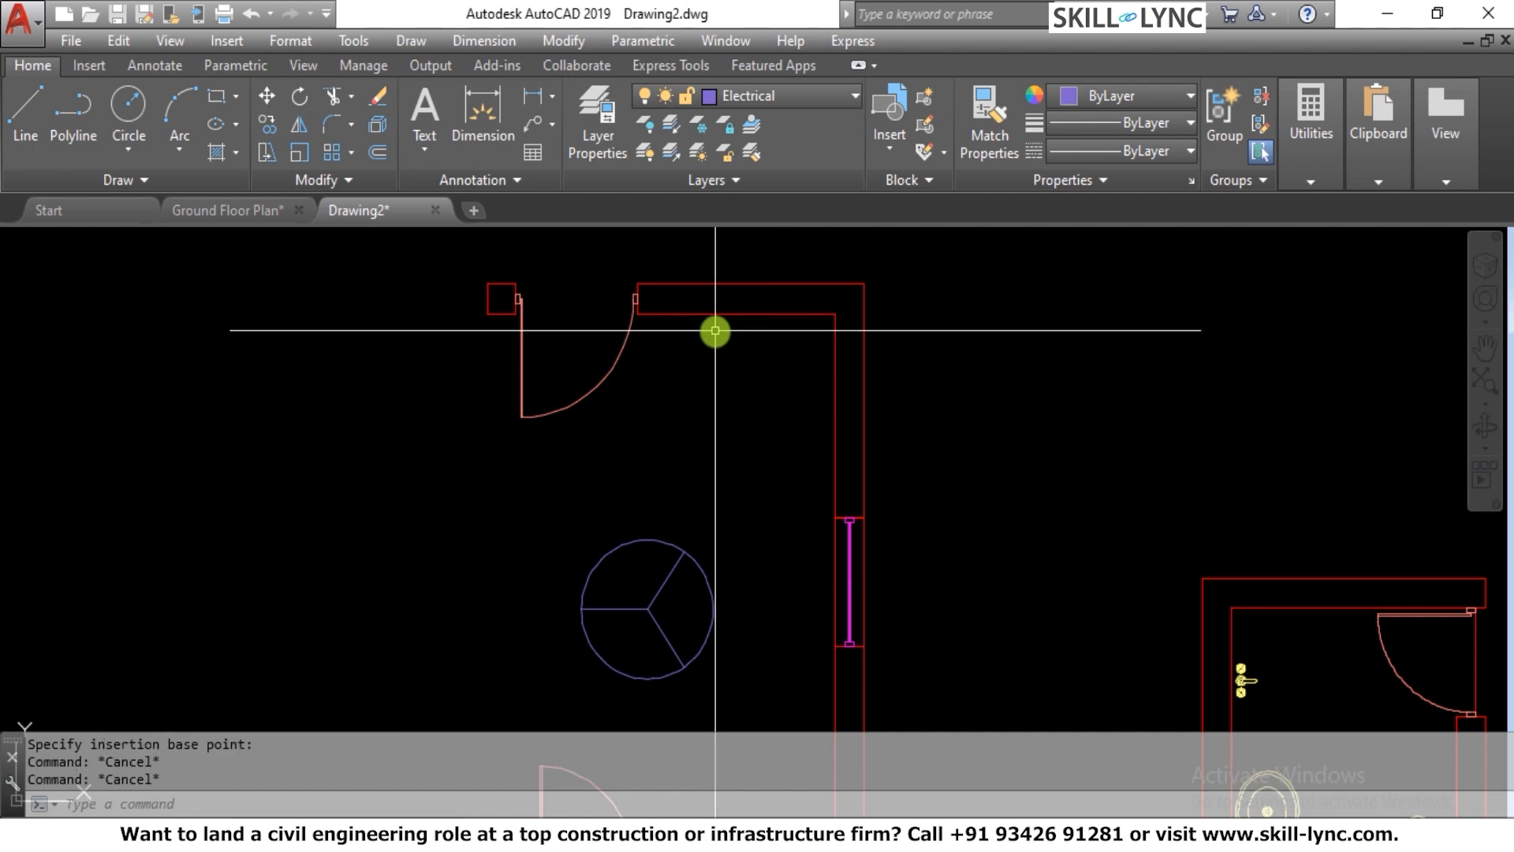
pyautogui.write('I')
pyautogui.press('Return')
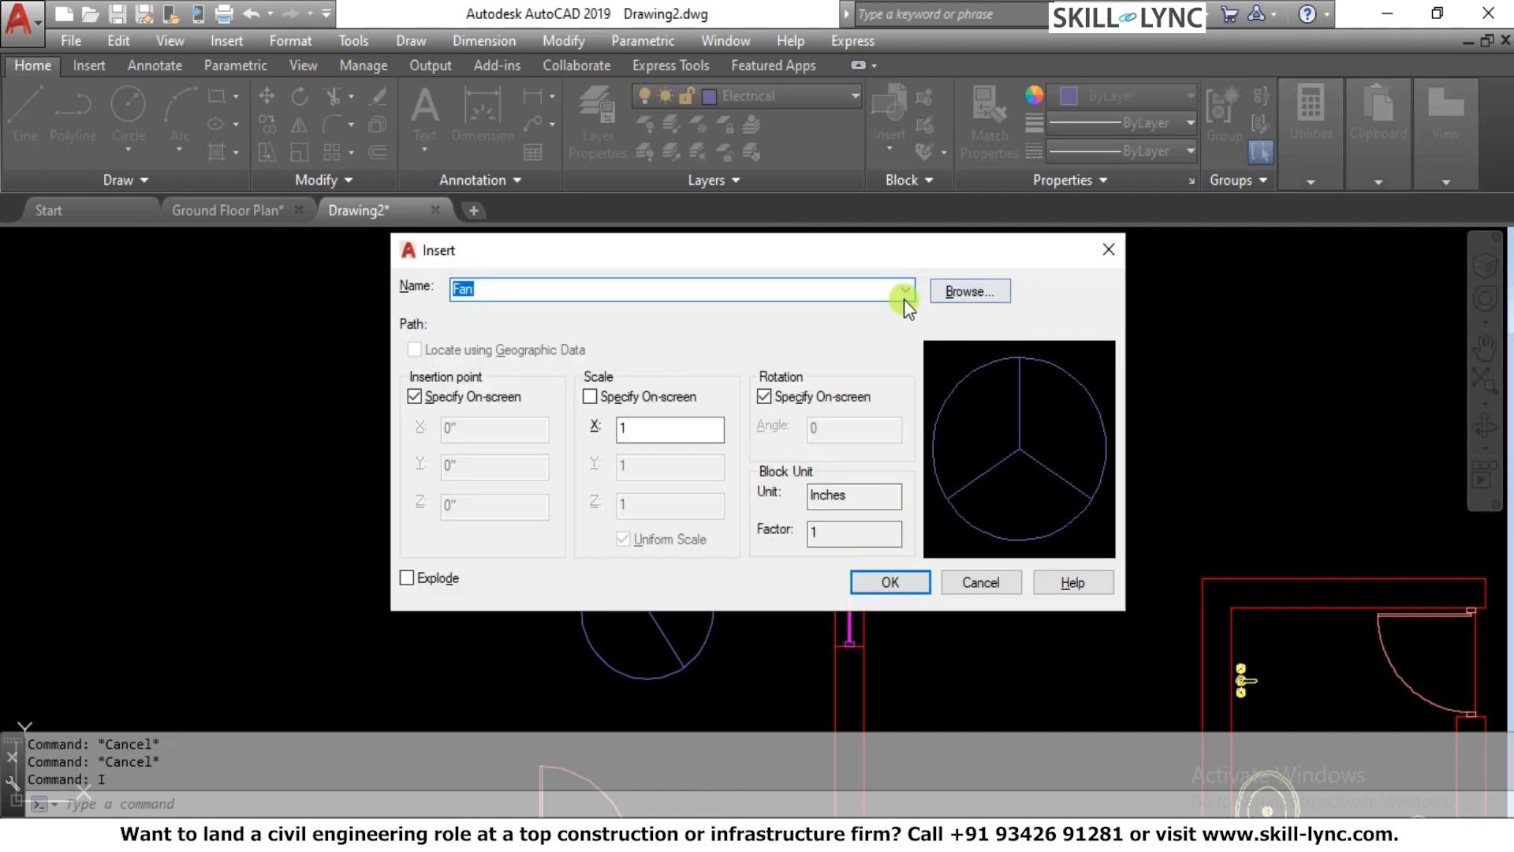
pyautogui.click(904, 298)
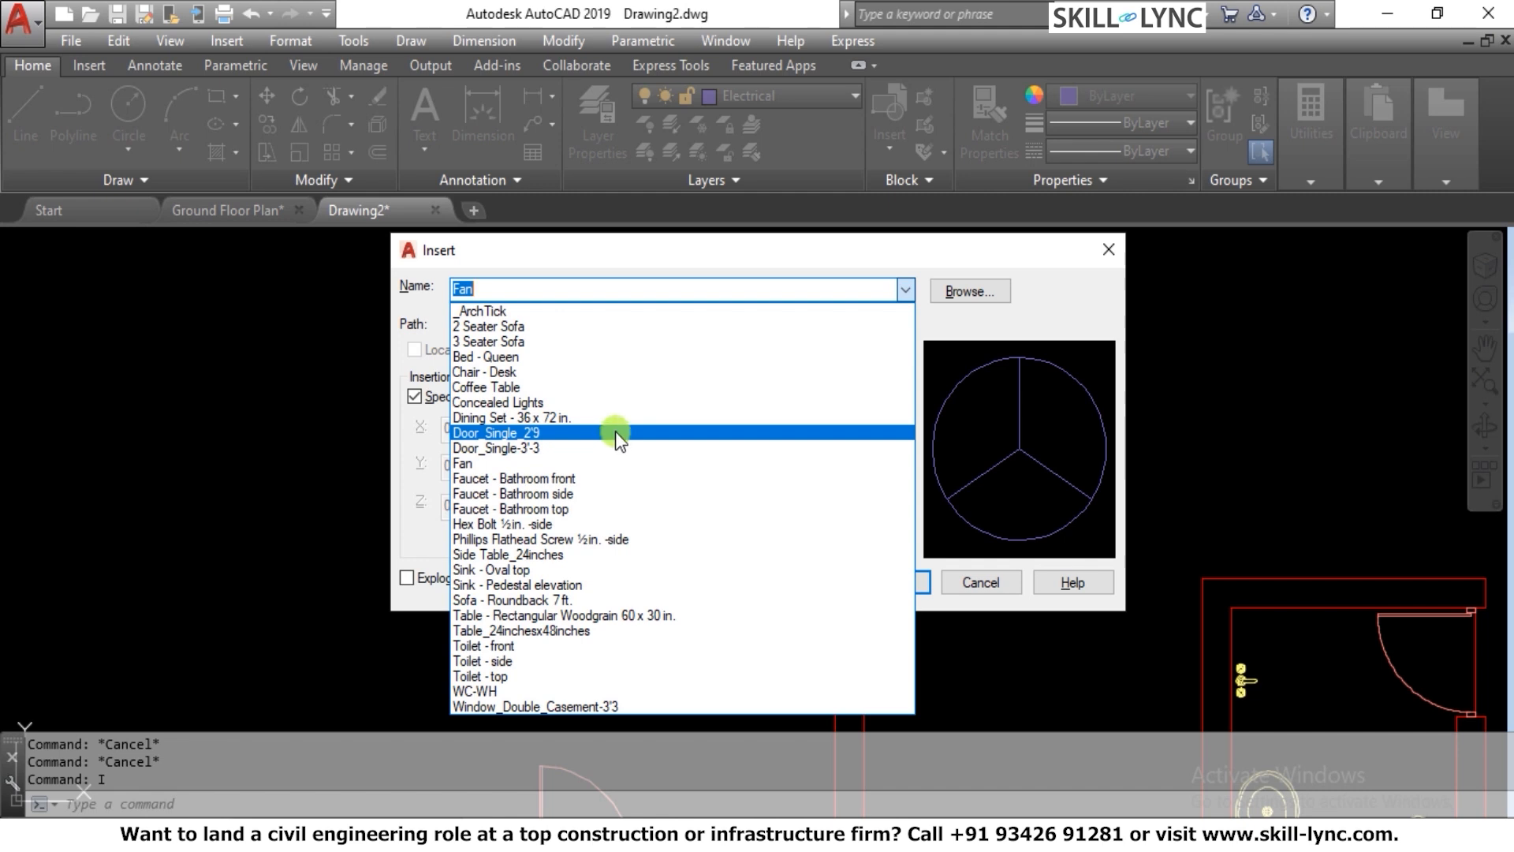
pyautogui.click(628, 402)
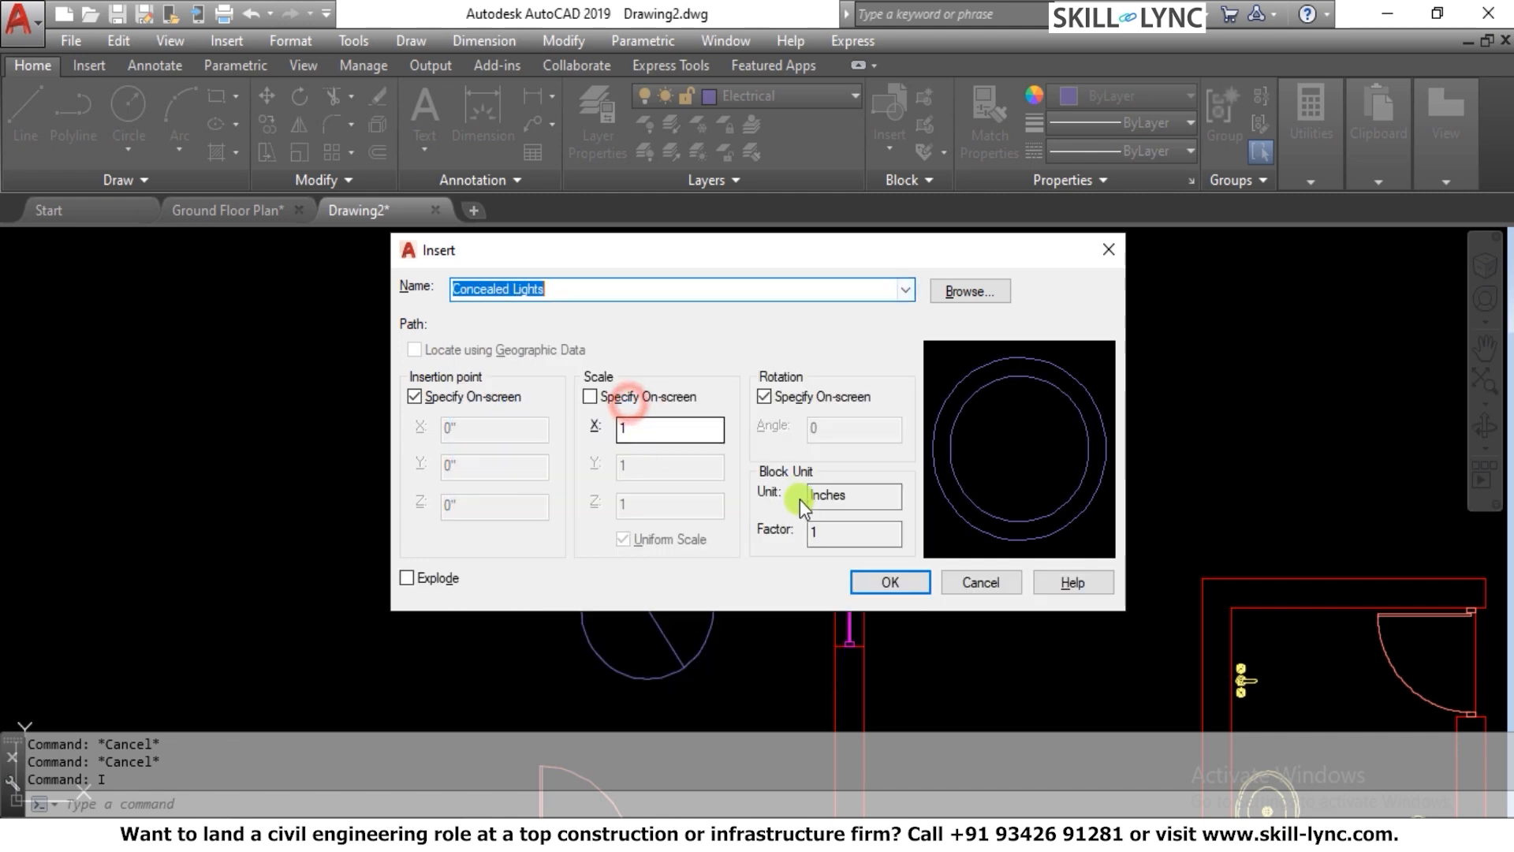
pyautogui.click(885, 582)
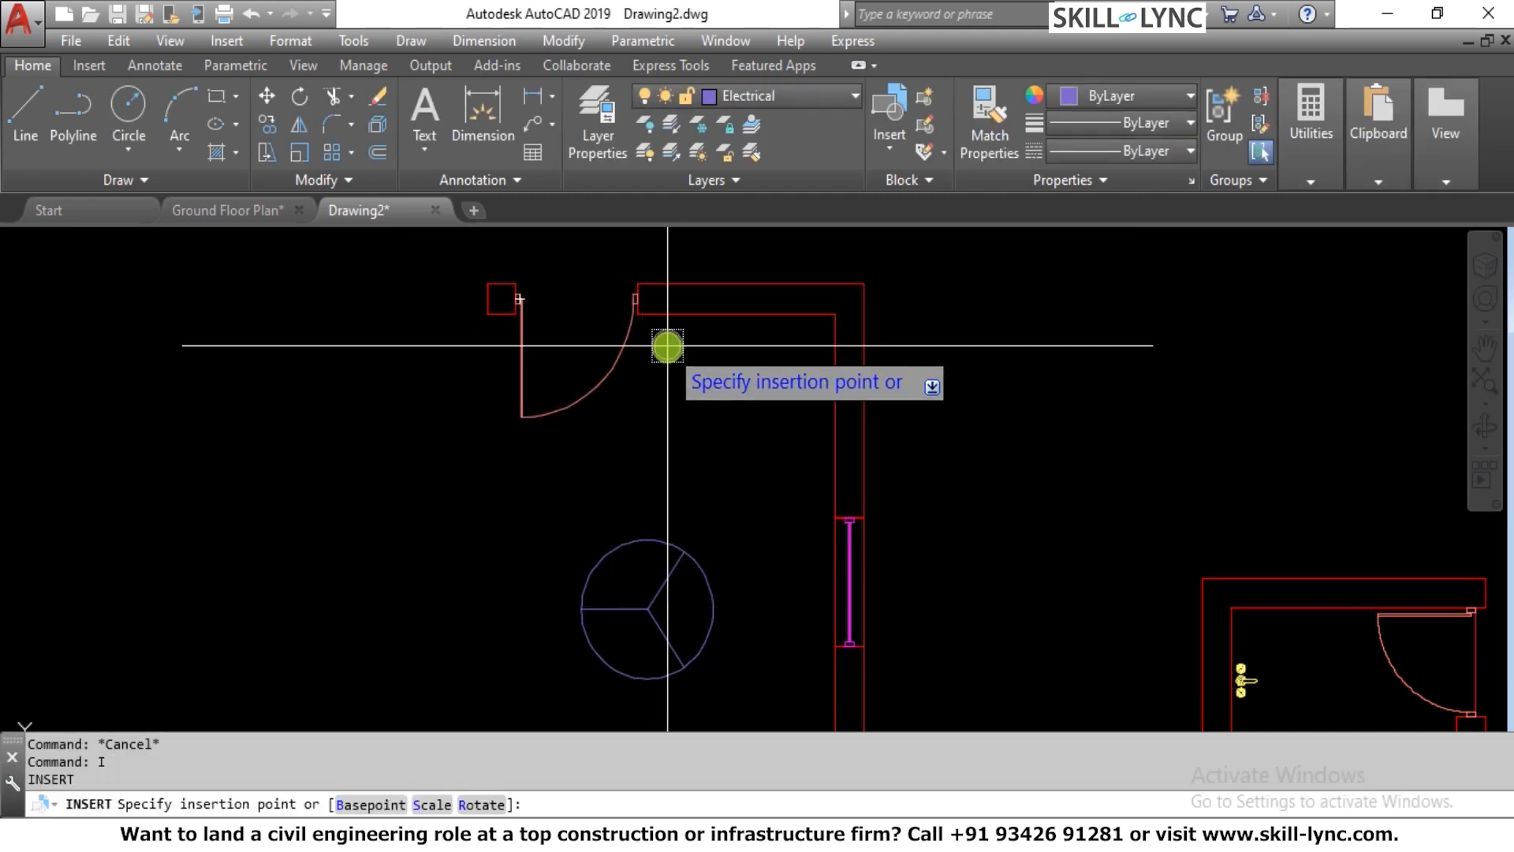
pyautogui.click(667, 345)
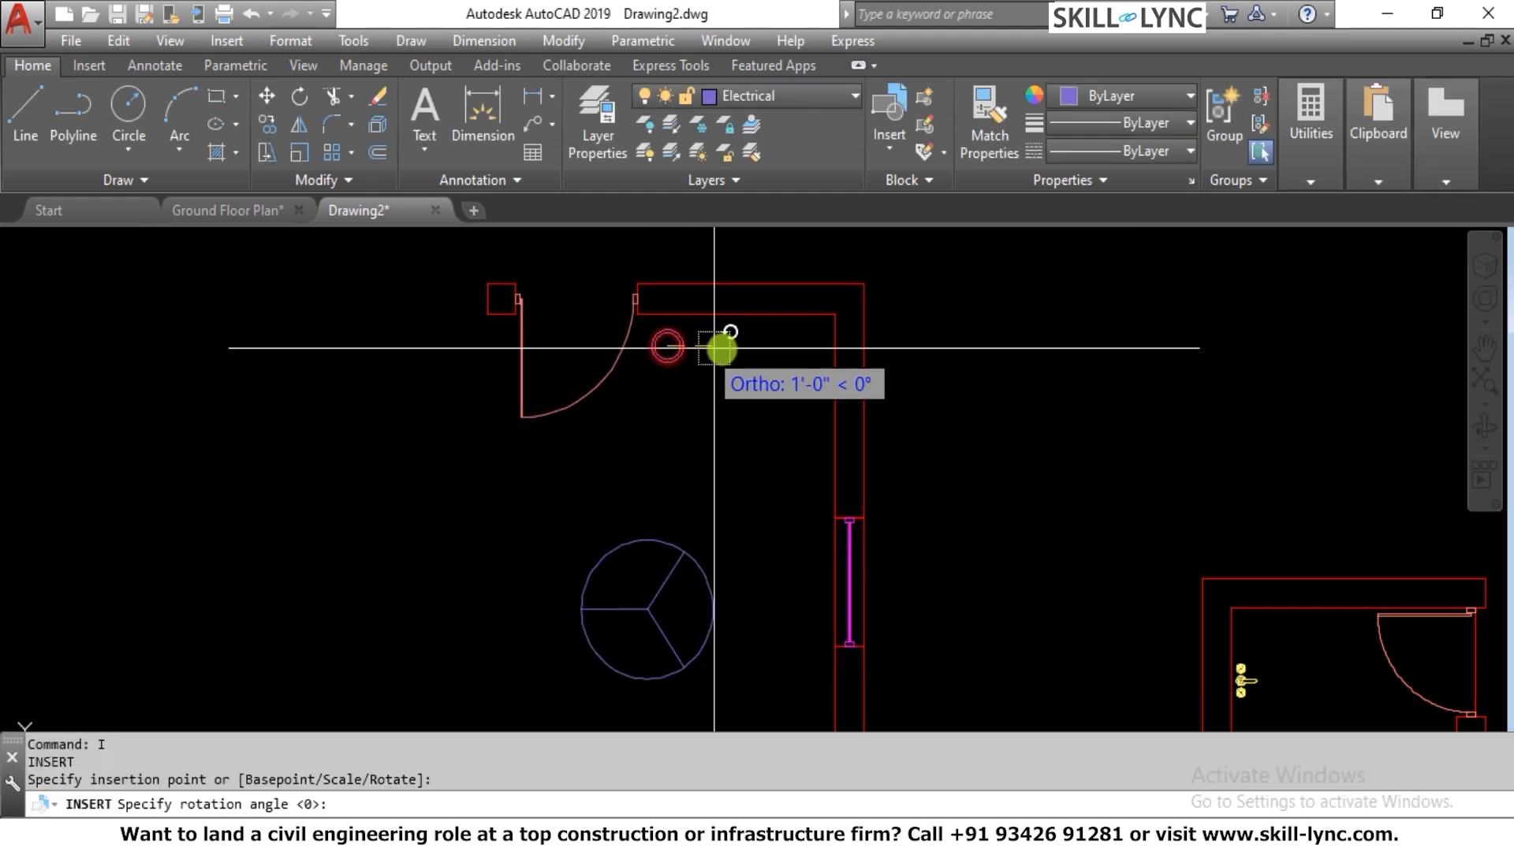
pyautogui.click(720, 235)
pyautogui.rightClick(722, 235)
pyautogui.click(787, 251)
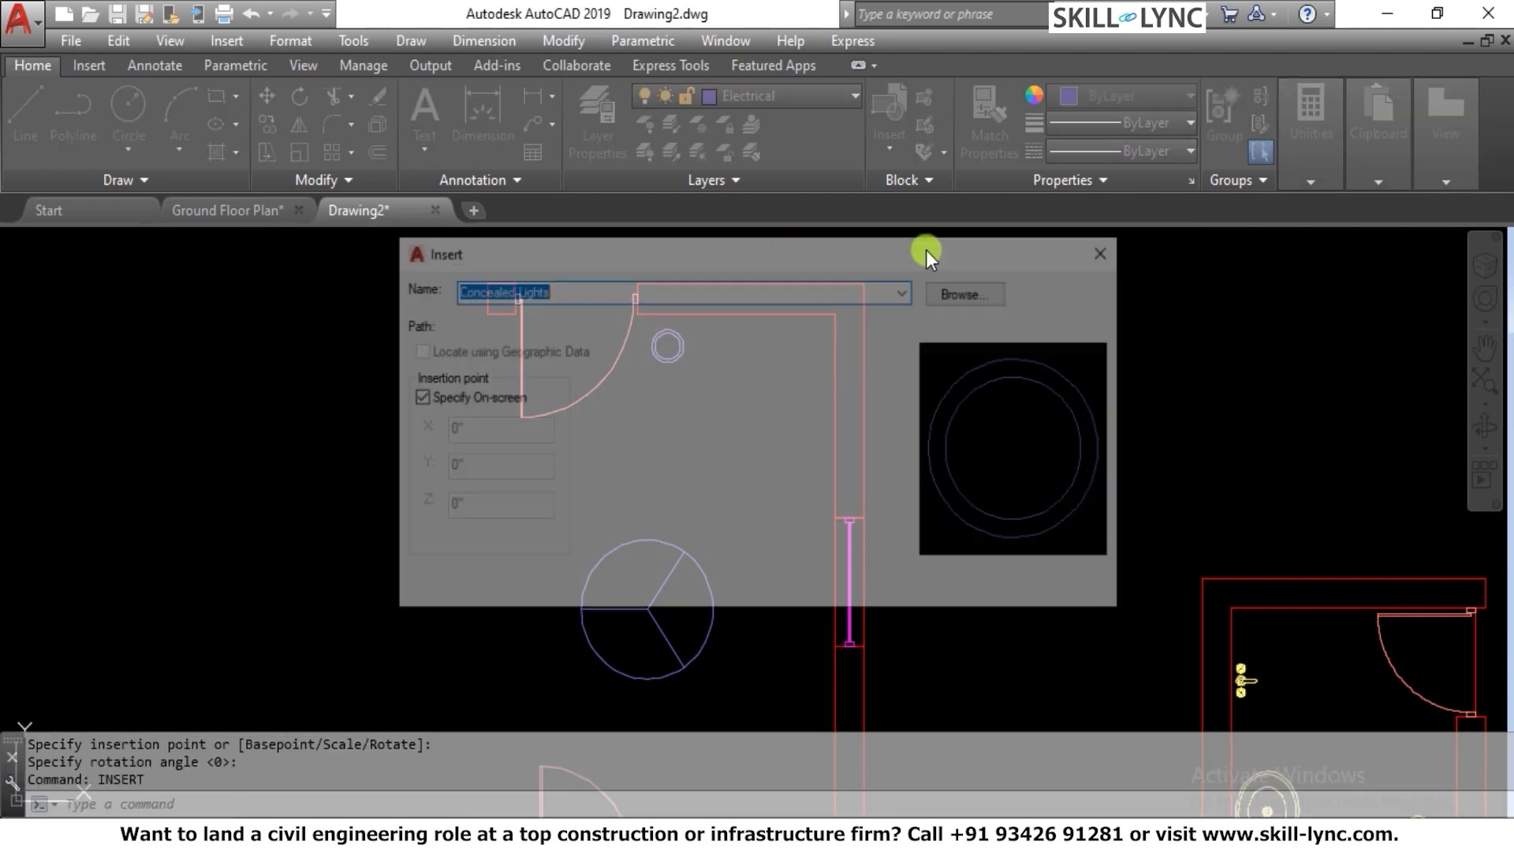
pyautogui.click(926, 249)
pyautogui.press('Escape')
pyautogui.press('Escape')
# Copy the concealed light horizontally along the upper wall, toward the corner of the windowed wall
pyautogui.write('co')
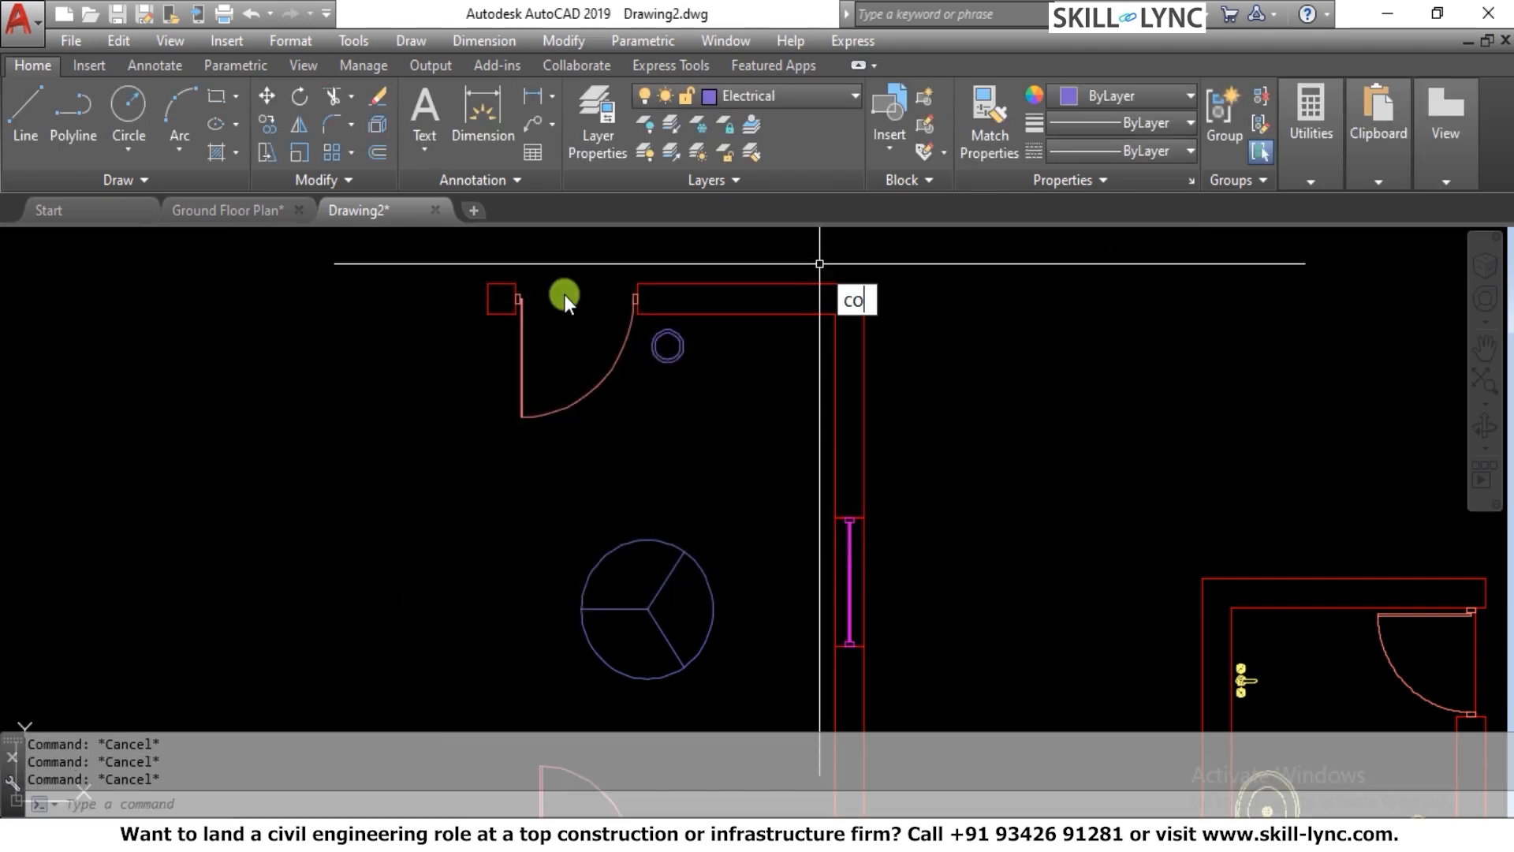
pyautogui.press('Return')
pyautogui.click(667, 338)
pyautogui.click(664, 339)
pyautogui.press('Return')
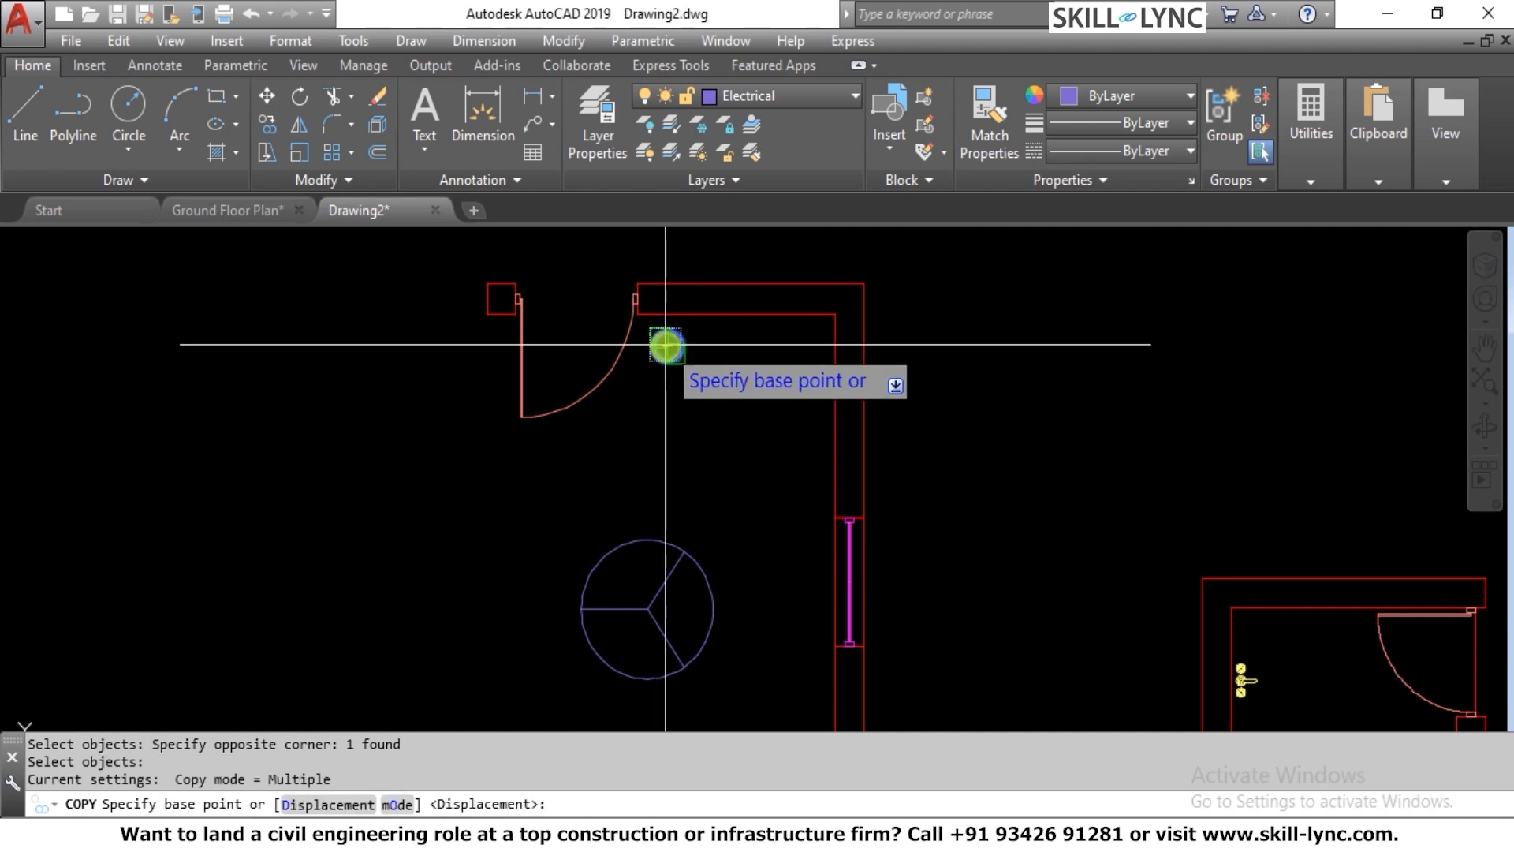
pyautogui.click(666, 345)
pyautogui.click(740, 344)
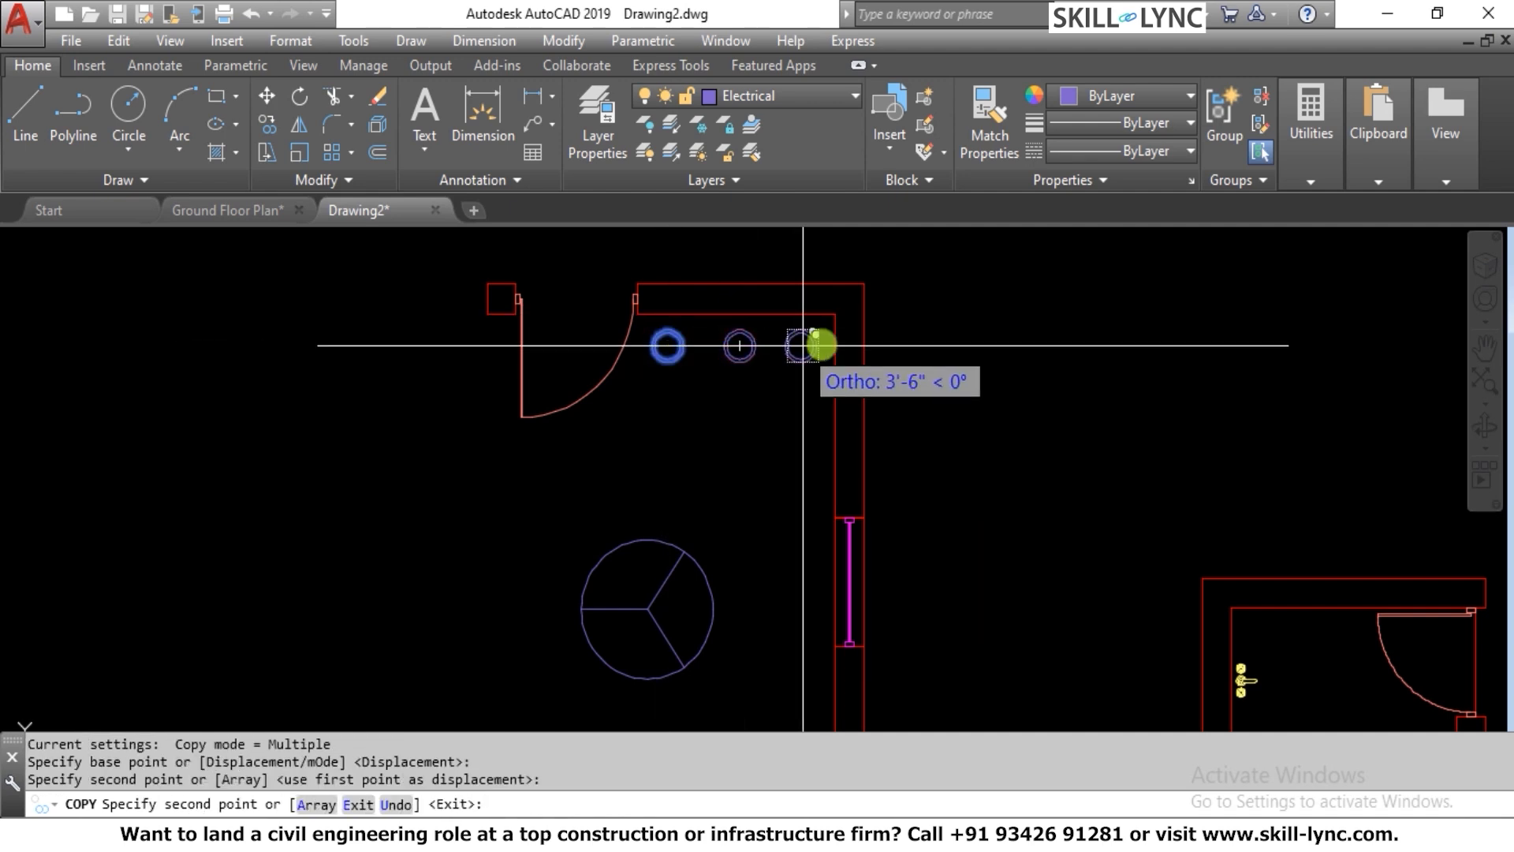
pyautogui.press('Escape')
pyautogui.press('Escape')
pyautogui.press('Escape')
# Move the copied light horizontally along the upper wall, closer to the corner of the windowed wall
pyautogui.write('m')
pyautogui.press('Return')
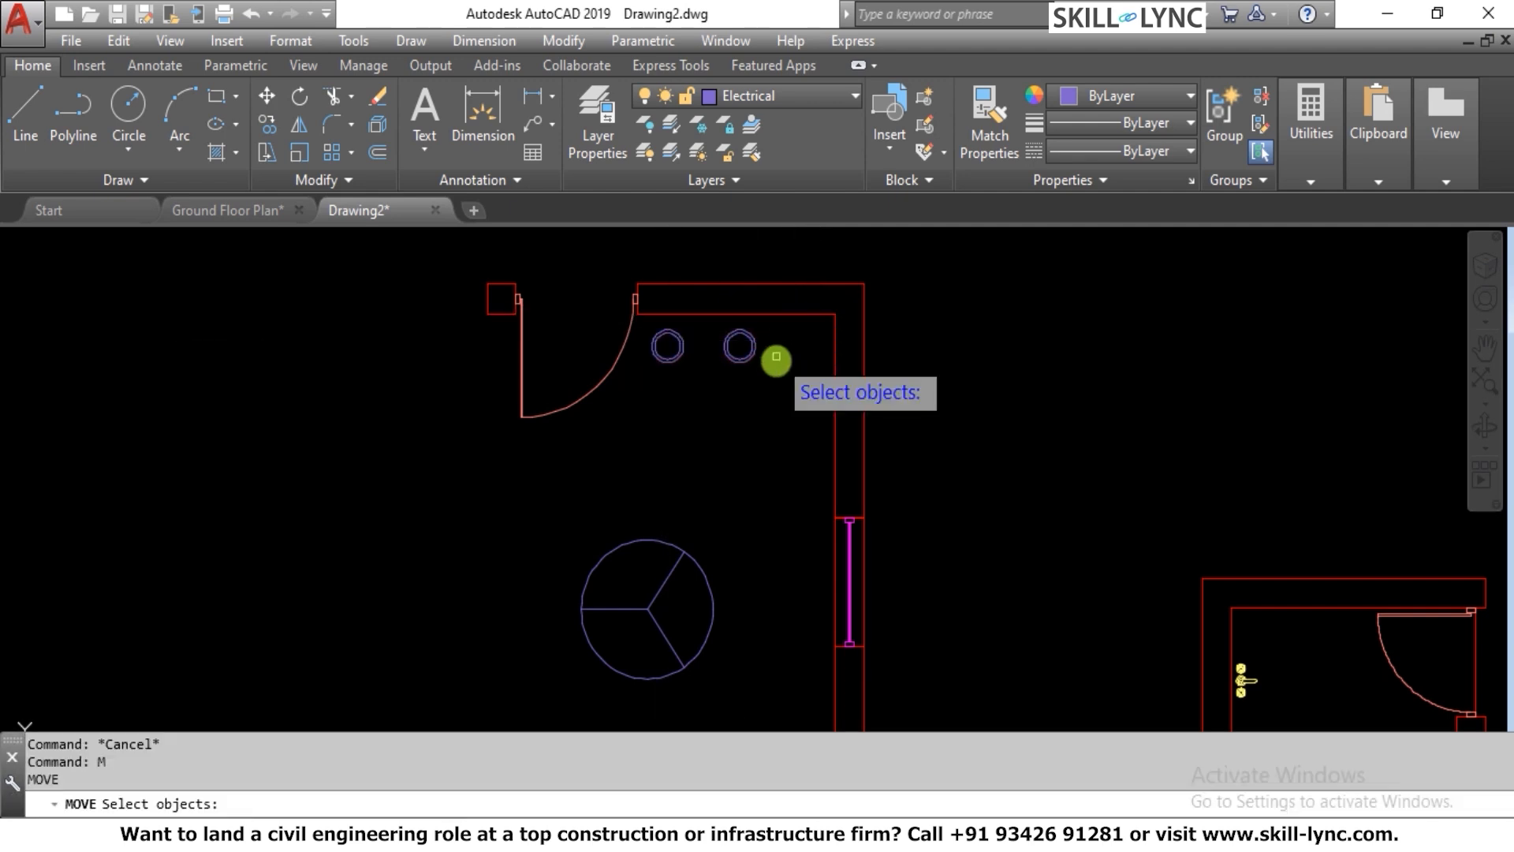
pyautogui.click(774, 355)
pyautogui.click(737, 339)
pyautogui.press('Return')
pyautogui.click(959, 330)
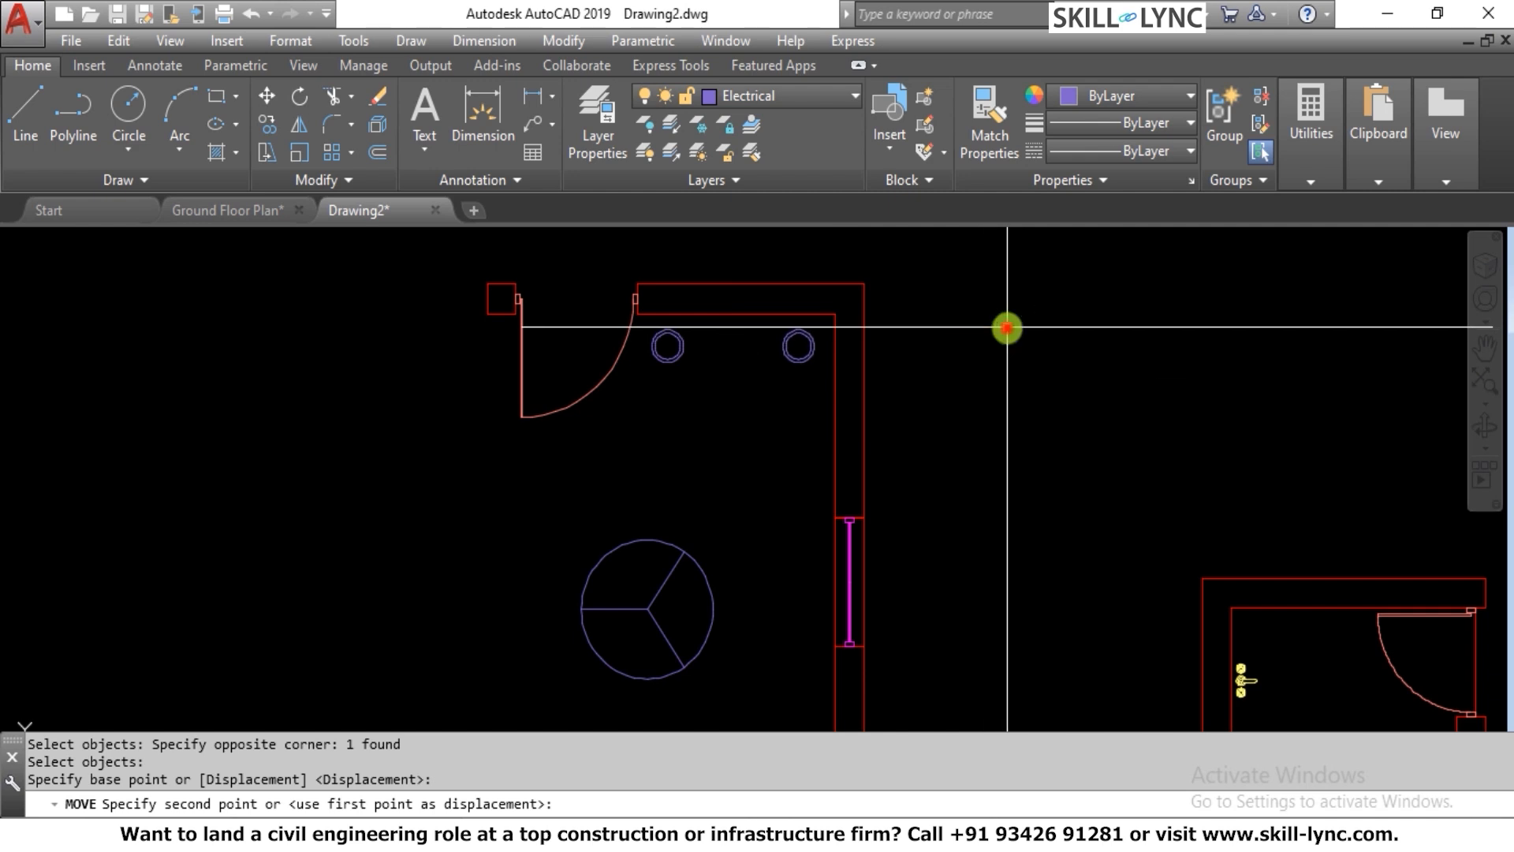
pyautogui.click(1004, 328)
pyautogui.press('Escape')
pyautogui.press('Escape')
pyautogui.press('Escape')
# Copy the corner light straight down along the windowed wall, placing one copy beside the window and one near the lower corner
pyautogui.write('co')
pyautogui.press('Return')
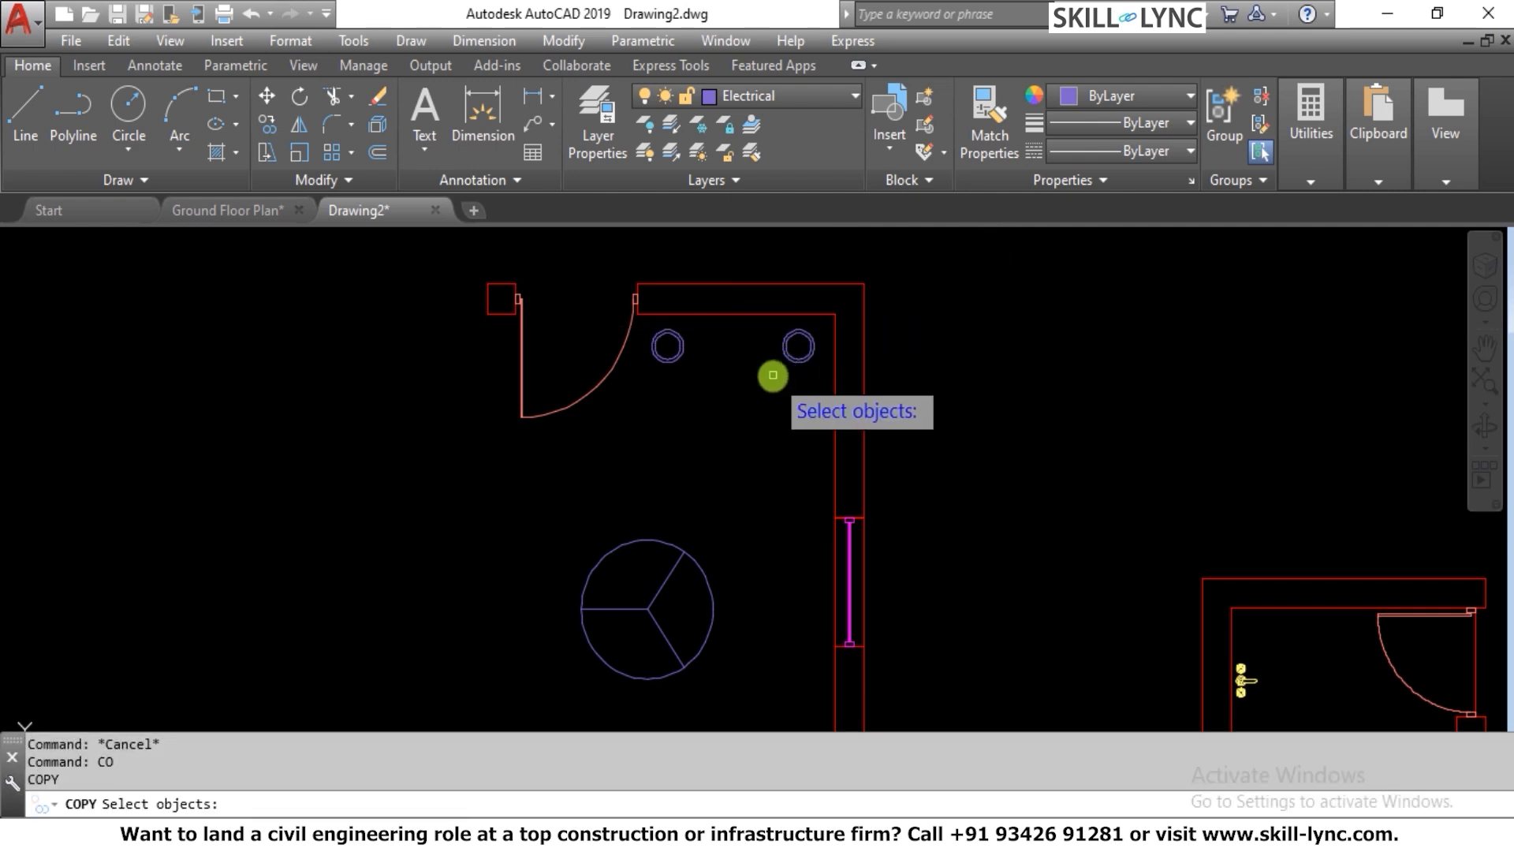
pyautogui.click(801, 379)
pyautogui.click(782, 341)
pyautogui.press('Return')
pyautogui.click(960, 315)
pyautogui.scroll(-2, 974, 331)
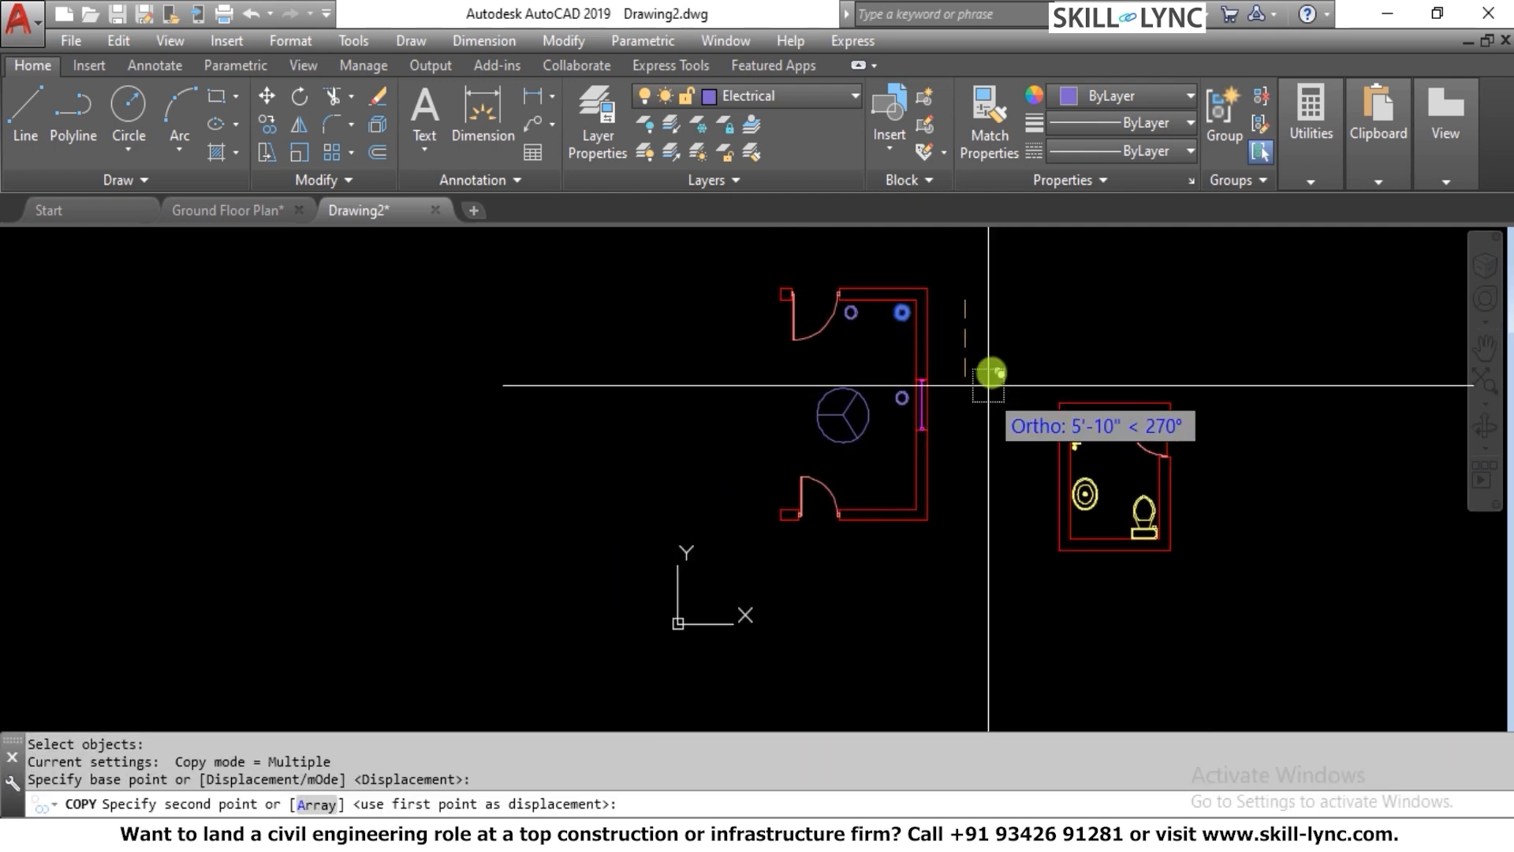
pyautogui.click(988, 363)
pyautogui.scroll(-2, 1033, 442)
pyautogui.press('Escape')
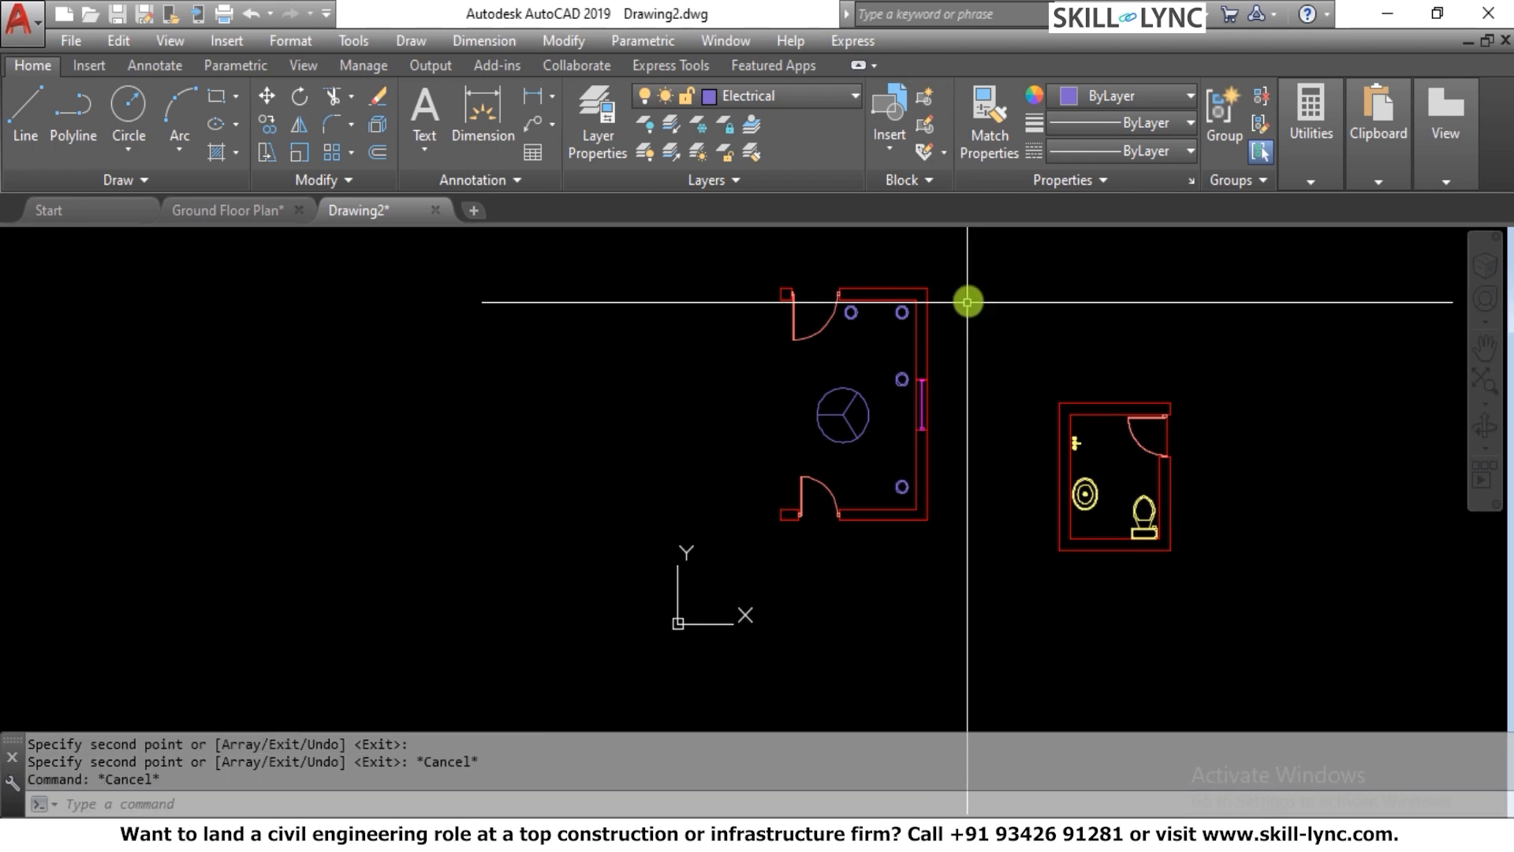
pyautogui.scroll(3, 970, 301)
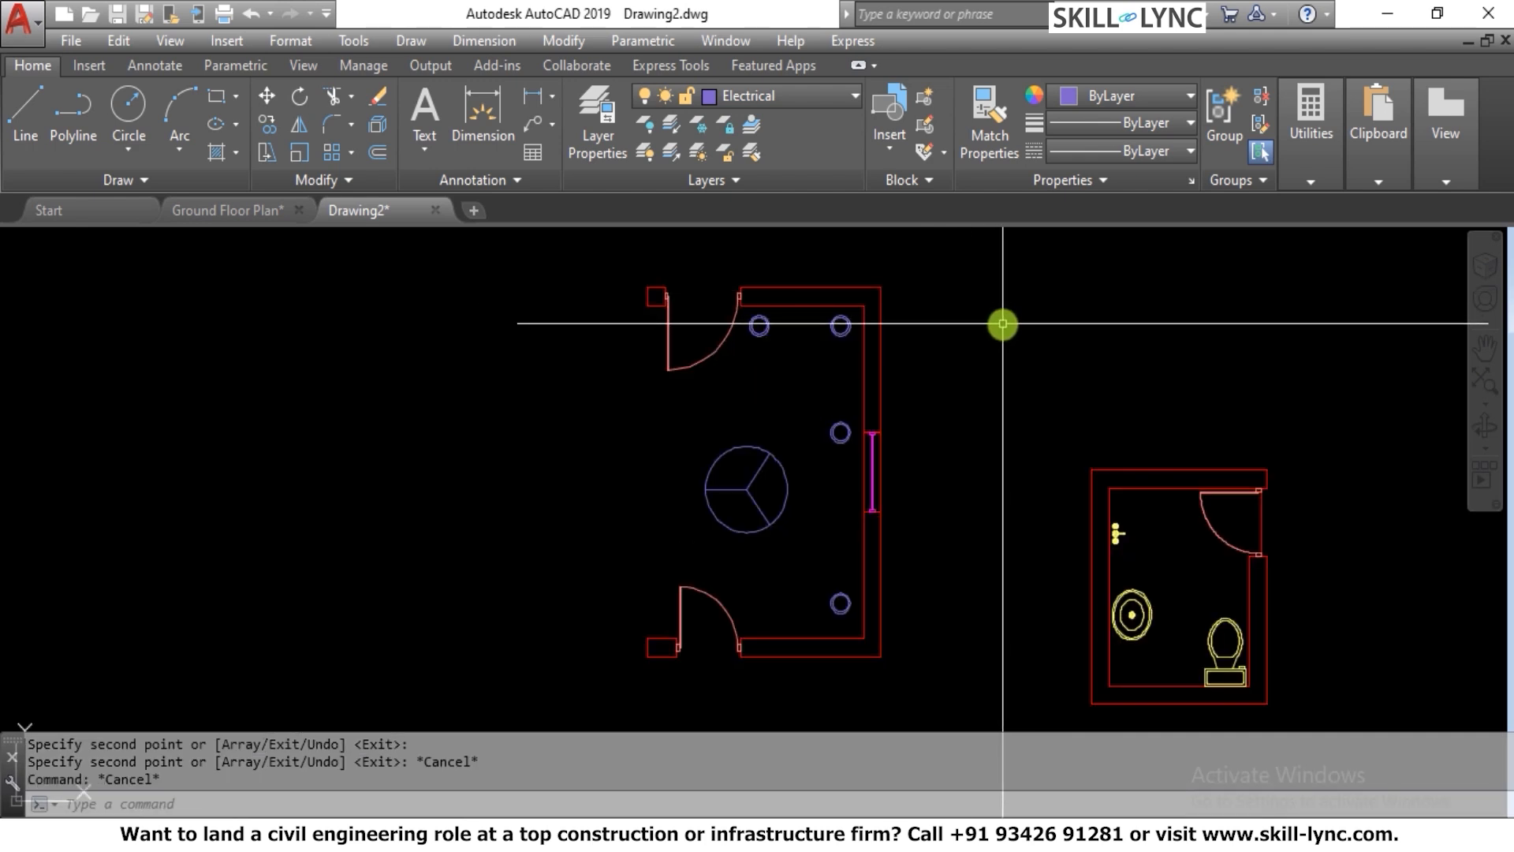